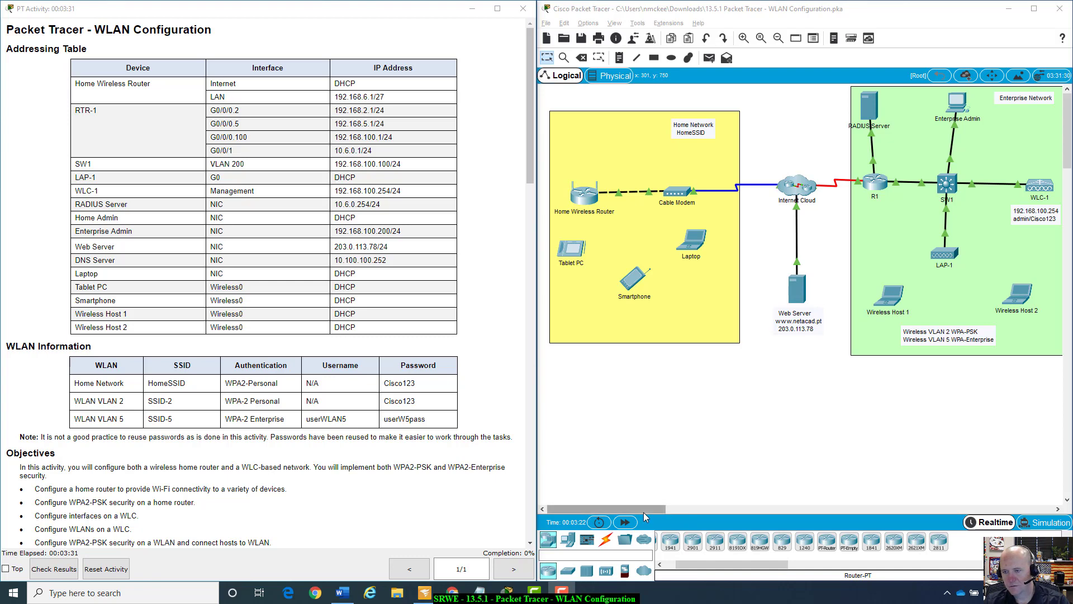
Review the activity instructions, noting the Home Wireless Router's LAN address 192.168.6.1/27.
left_click_drag(642, 512, 669, 507)
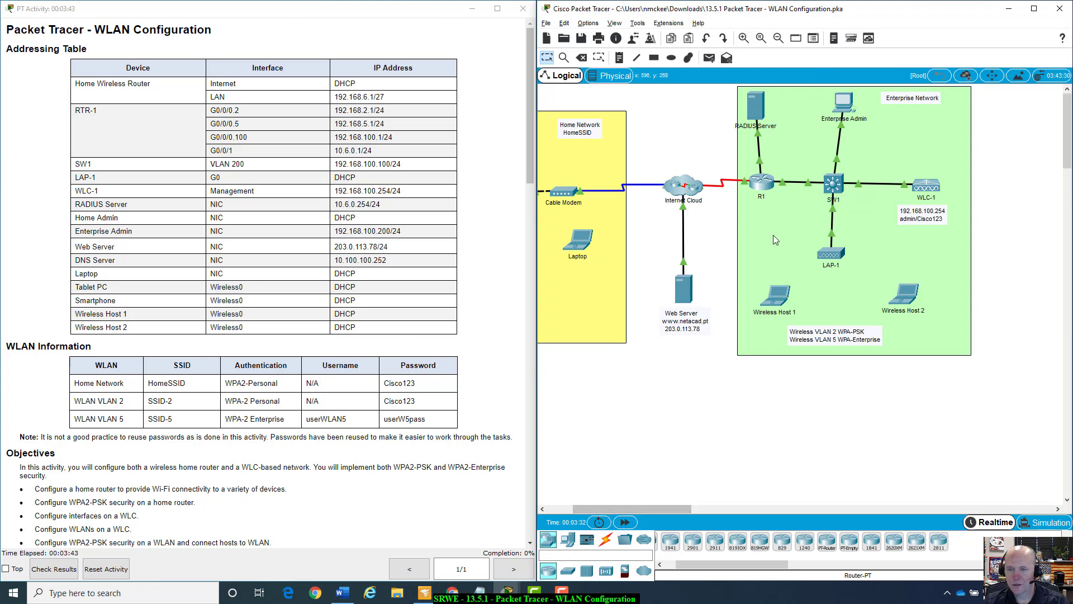
left_click_drag(676, 509, 639, 500)
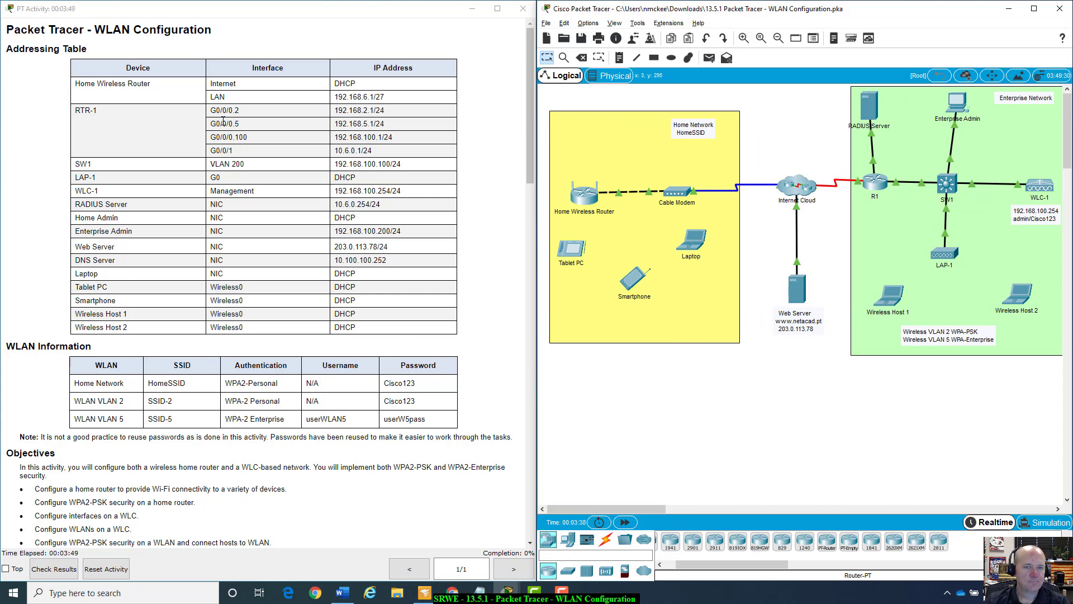
left_click(100, 87)
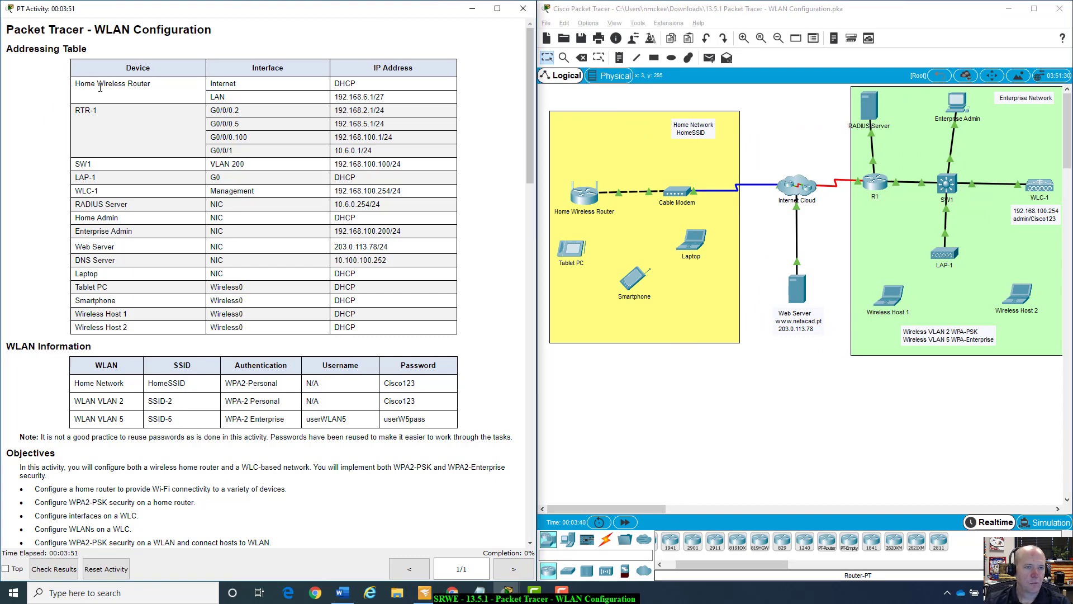
left_click_drag(75, 84, 164, 94)
left_click(230, 83)
left_click_drag(212, 96, 395, 101)
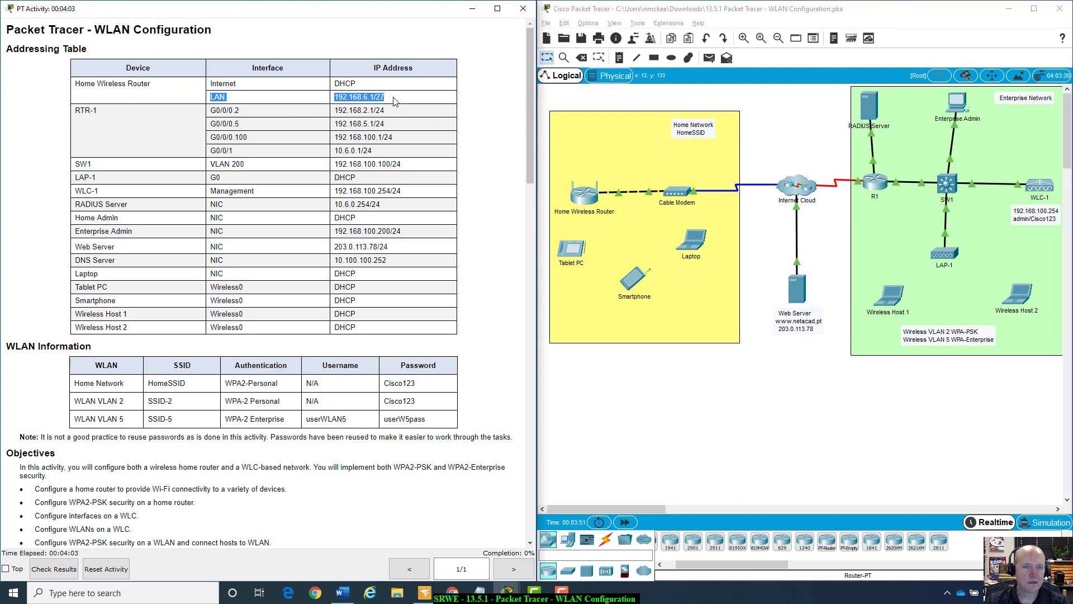
left_click(392, 109)
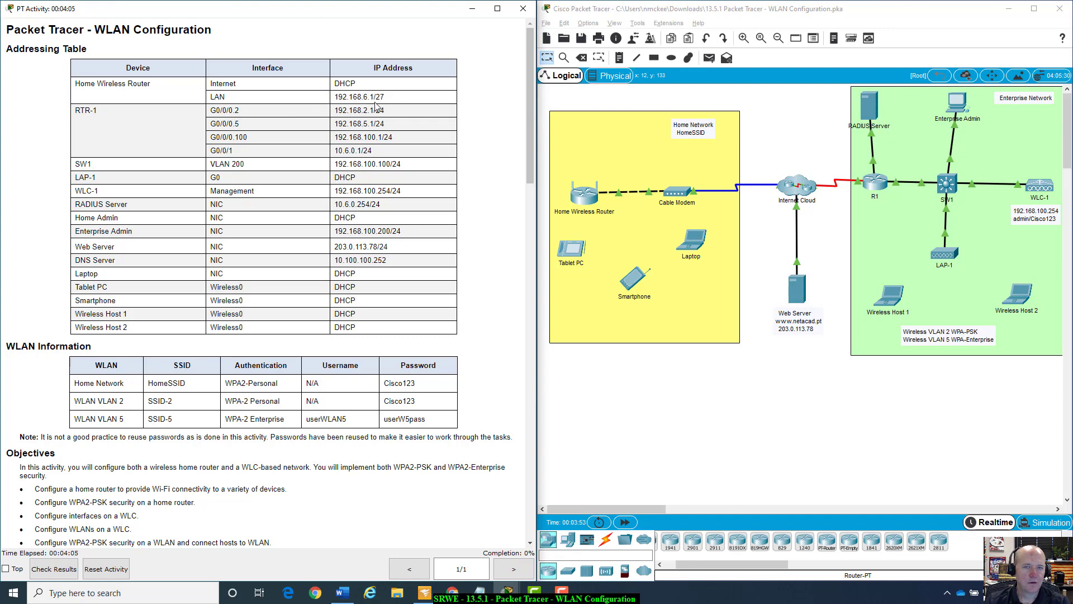
left_click_drag(377, 97, 390, 101)
left_click_drag(372, 98, 391, 101)
left_click(391, 103)
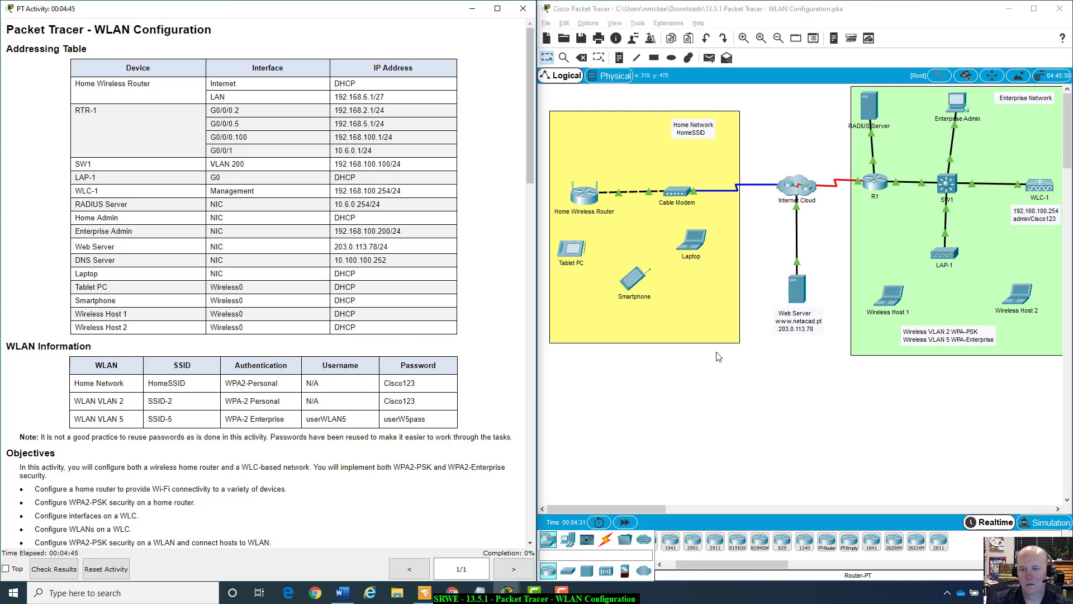
Read the Home Admin row and the Home Network WLAN SSID, security, password and VLAN 5 details.
mouse_move(650, 510)
left_mouse_down()
mouse_move(783, 514)
mouse_move(663, 522)
left_mouse_up()
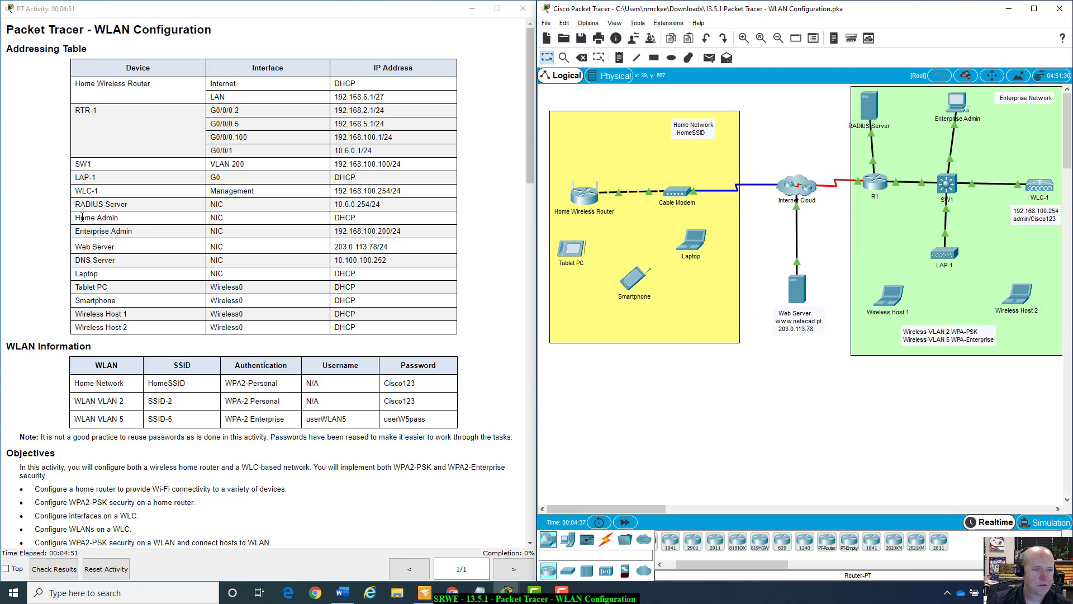
left_click_drag(374, 220, 98, 221)
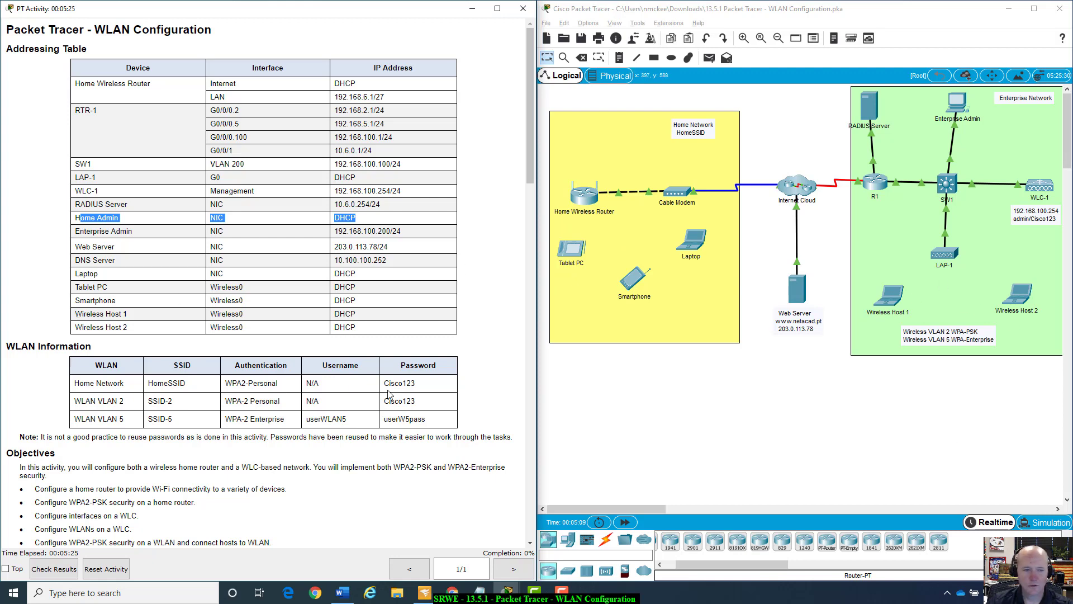
scroll(295, 416, "down", 5)
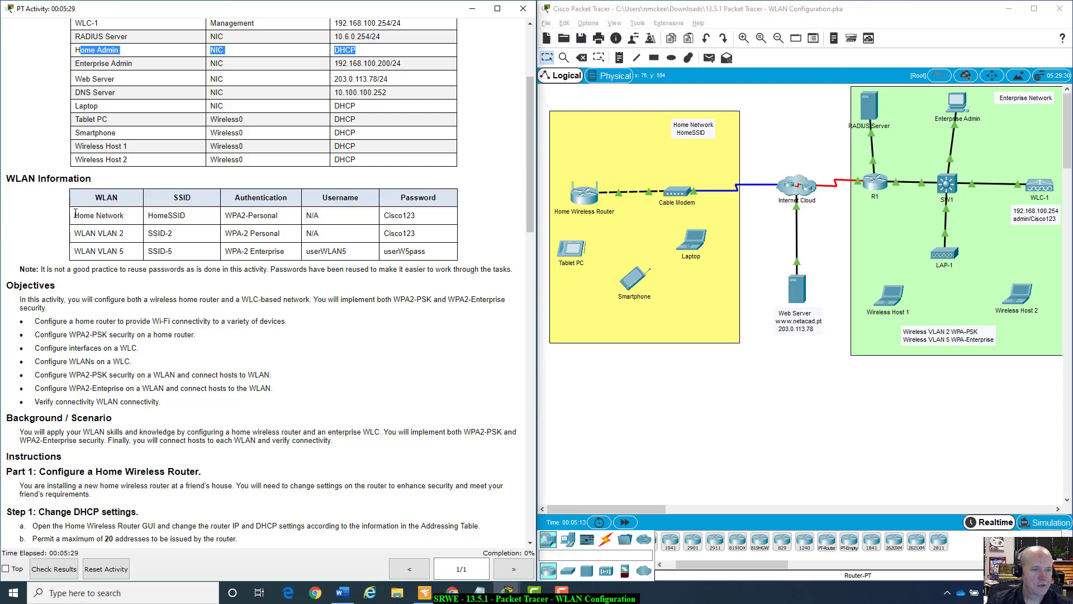
left_click_drag(76, 215, 153, 241)
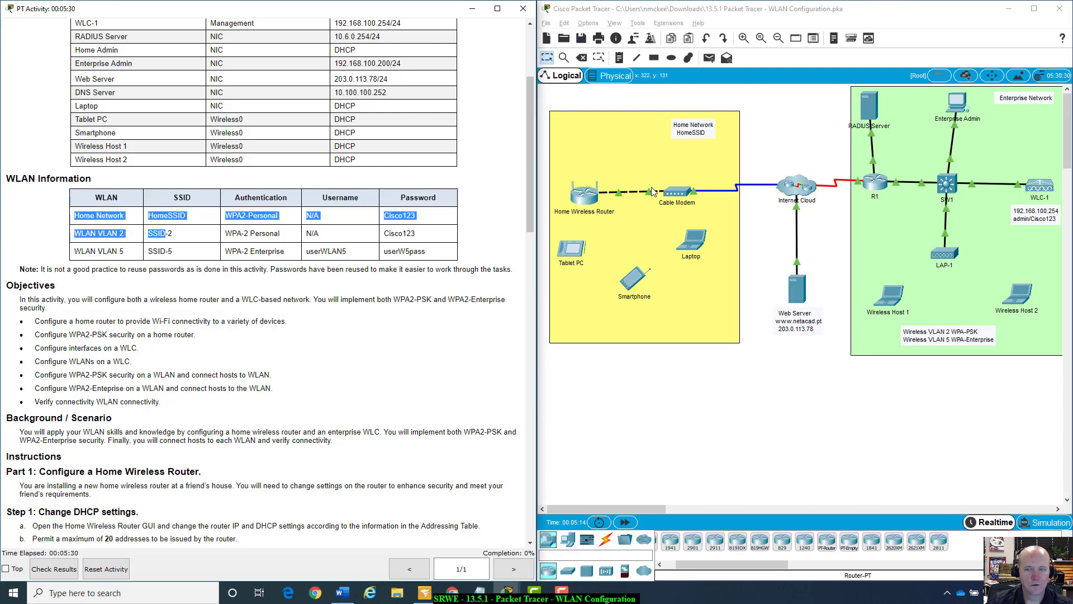
left_click(128, 225)
left_click_drag(153, 218, 433, 216)
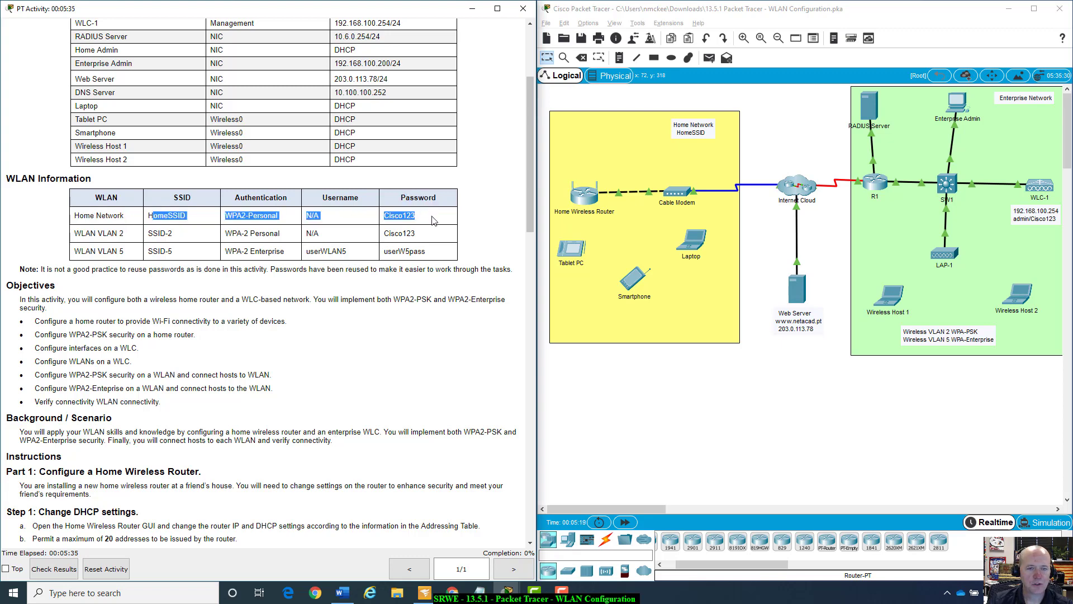
left_click(434, 218)
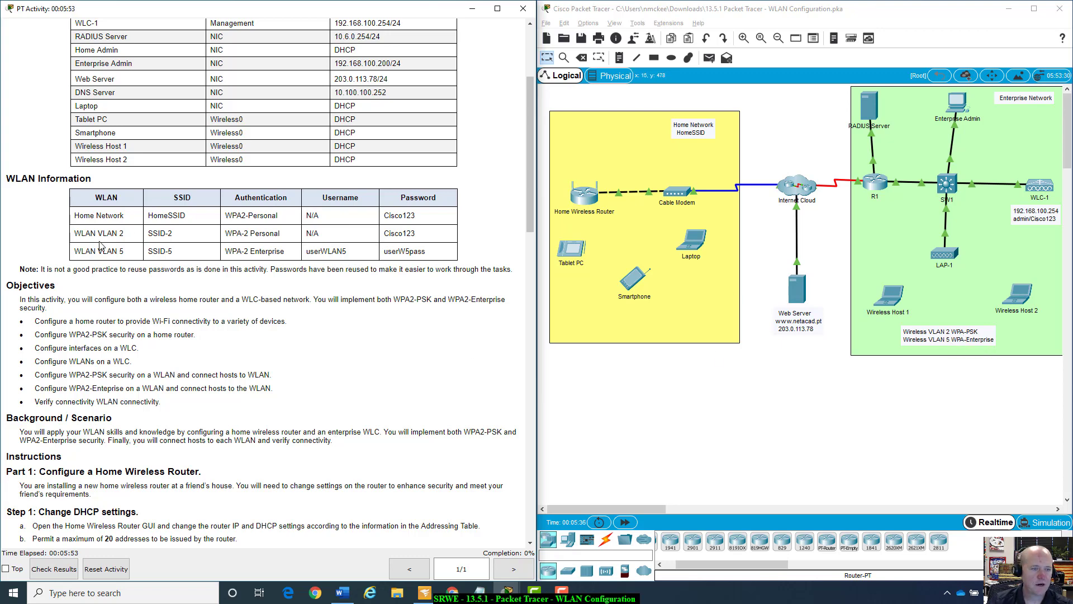
left_click_drag(76, 251, 370, 252)
left_click(370, 253)
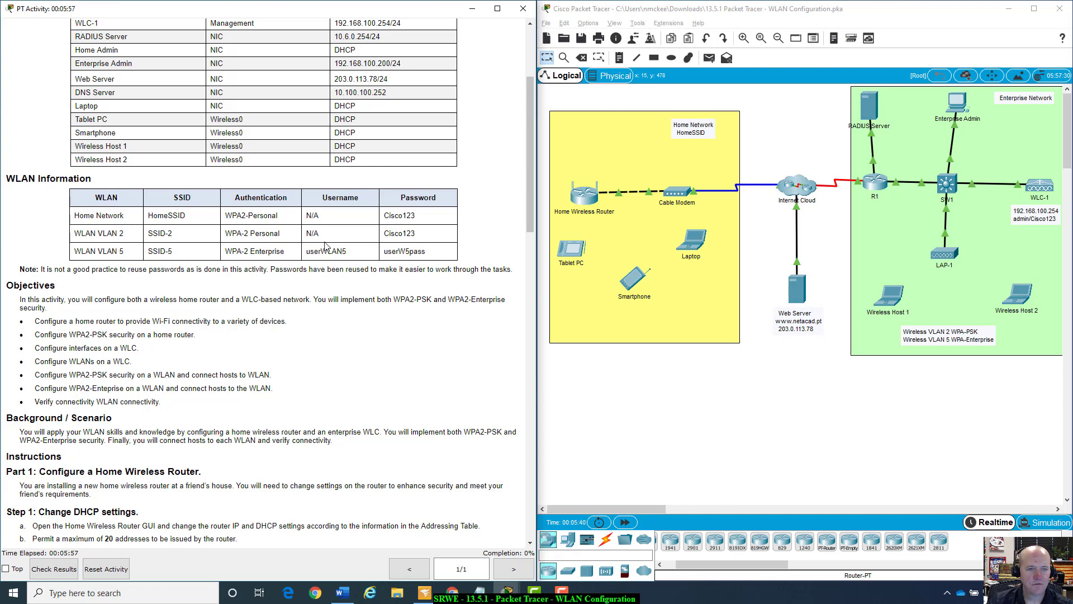
Scroll through the remaining instructions, rechecking the LAN address and the Laptop, Tablet PC and Smartphone rows.
scroll(382, 278, "down", 2)
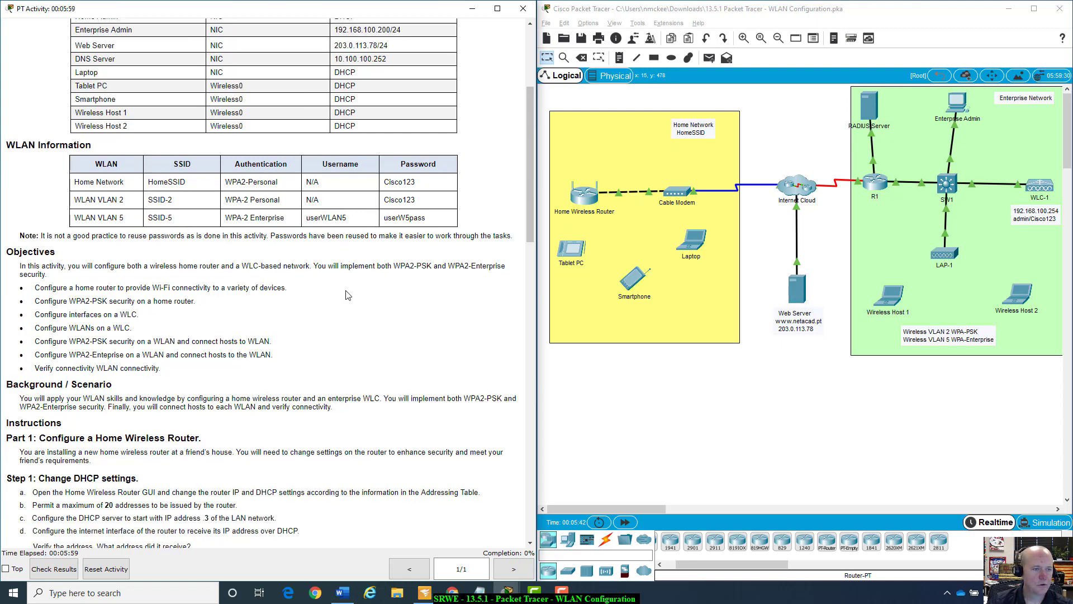
scroll(347, 295, "up", 1)
scroll(347, 295, "down", 1)
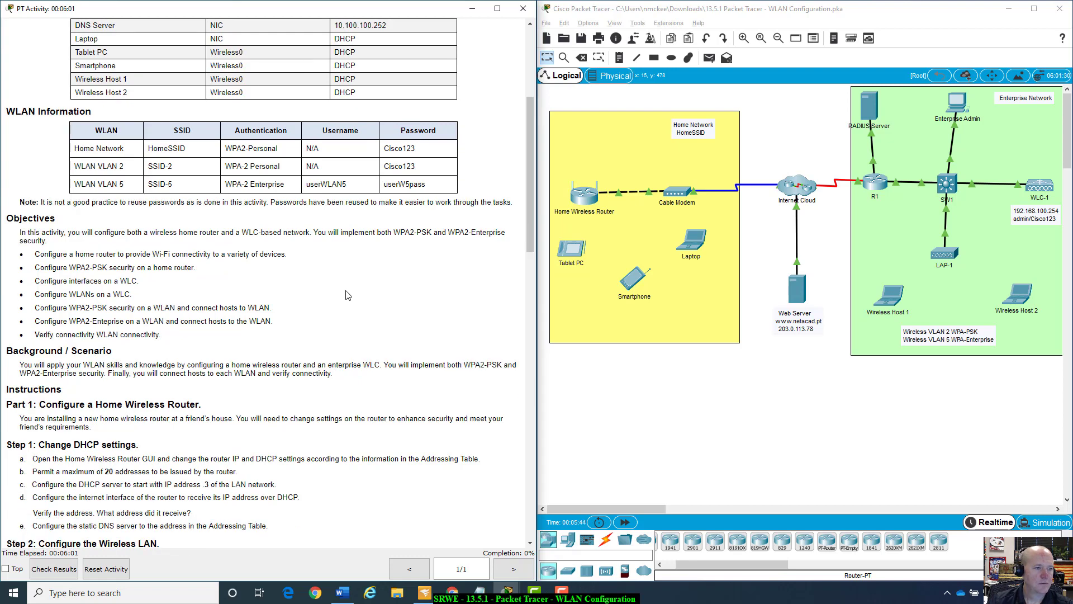
scroll(348, 296, "down", 1)
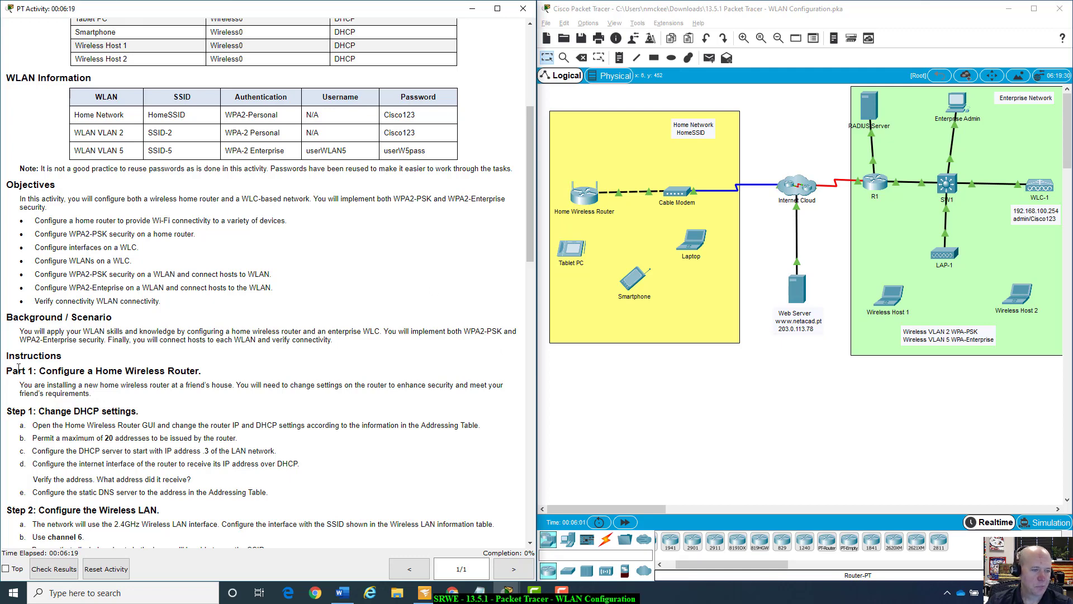
scroll(19, 368, "down", 4)
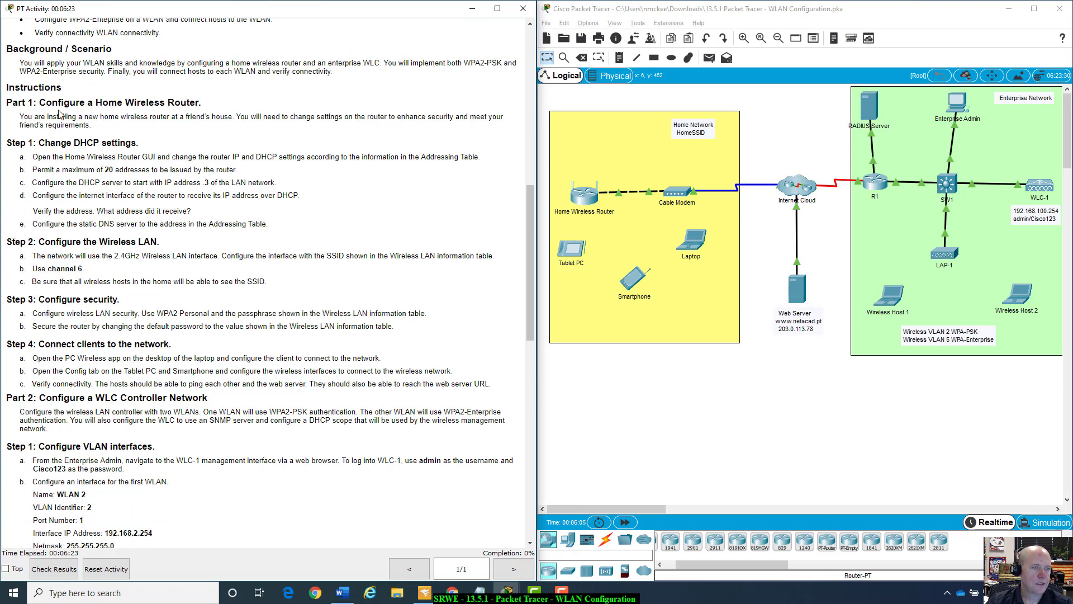
scroll(115, 369, "down", 1)
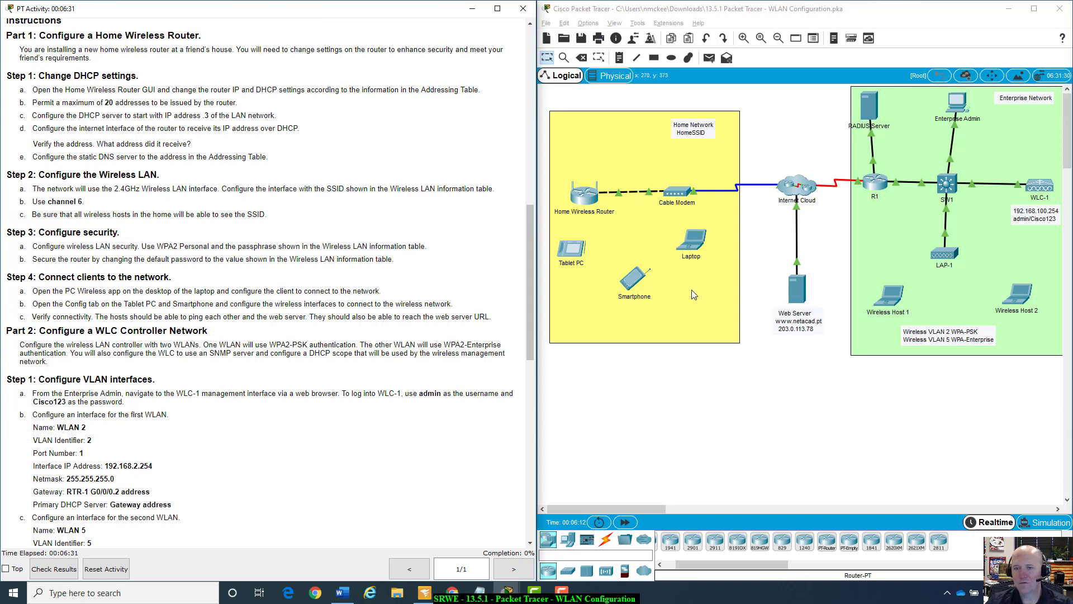
scroll(302, 134, "up", 3)
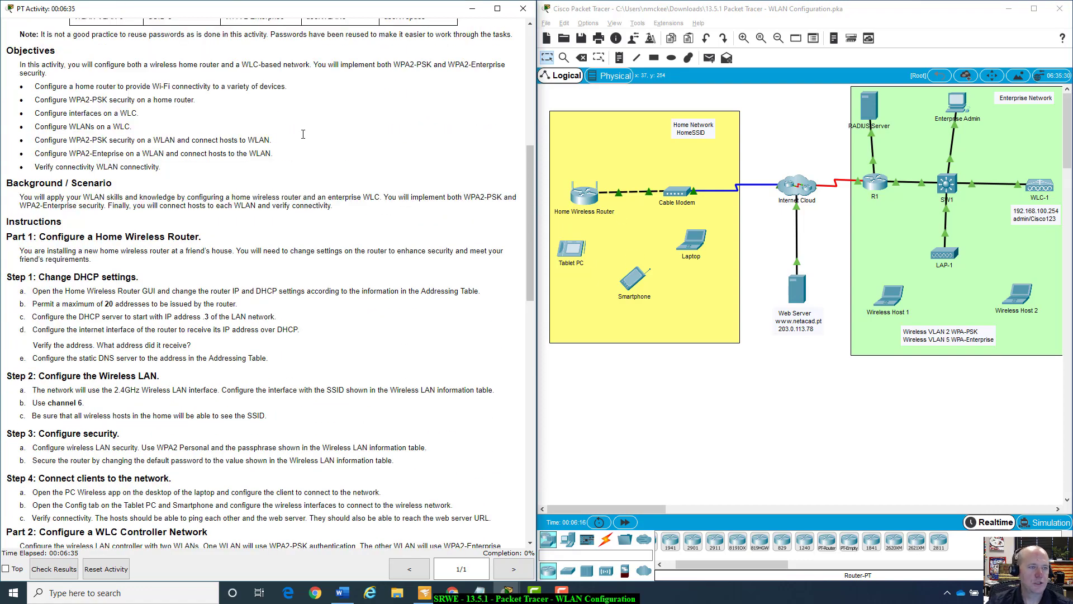
scroll(303, 135, "up", 1)
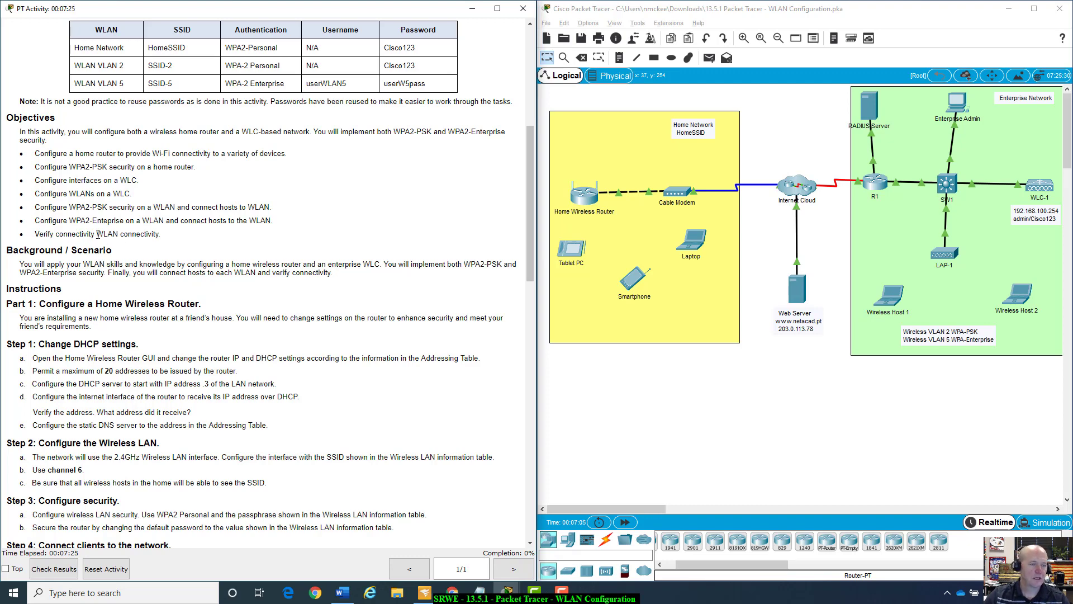
scroll(224, 249, "down", 3)
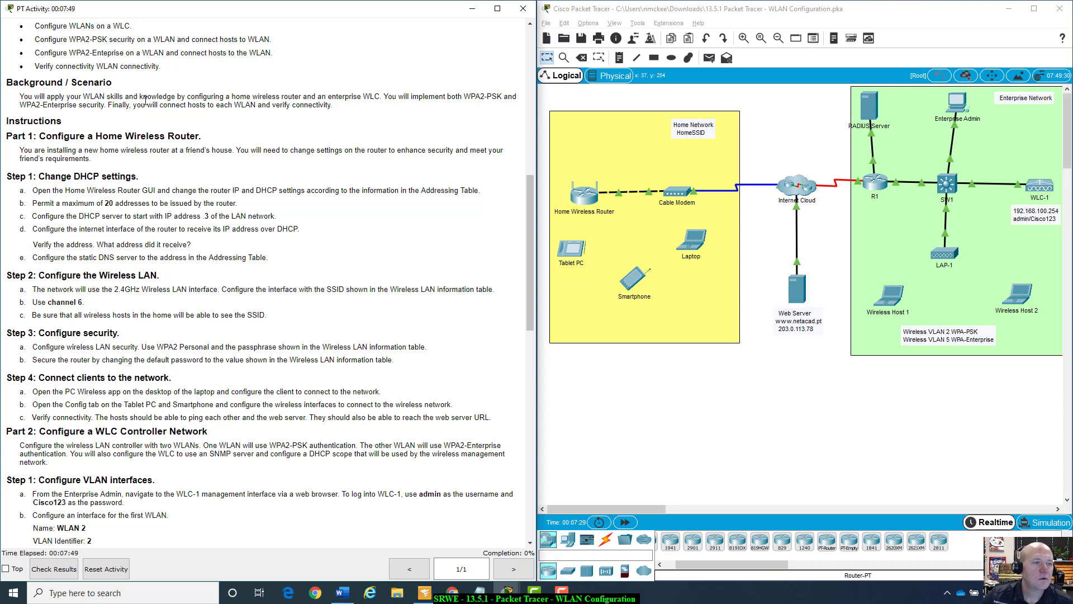
scroll(145, 101, "down", 1)
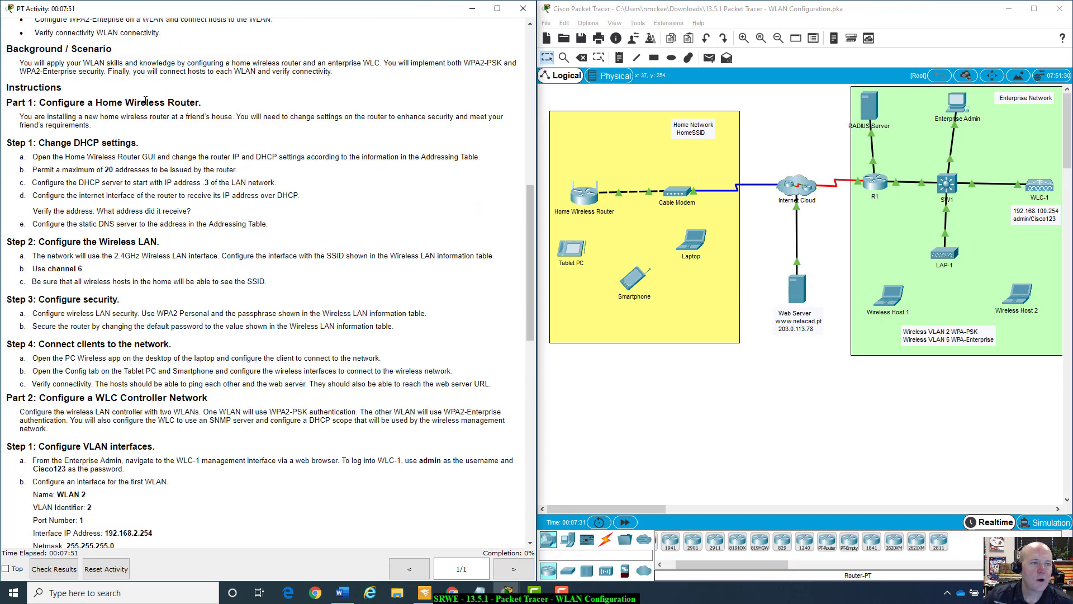
scroll(144, 101, "down", 1)
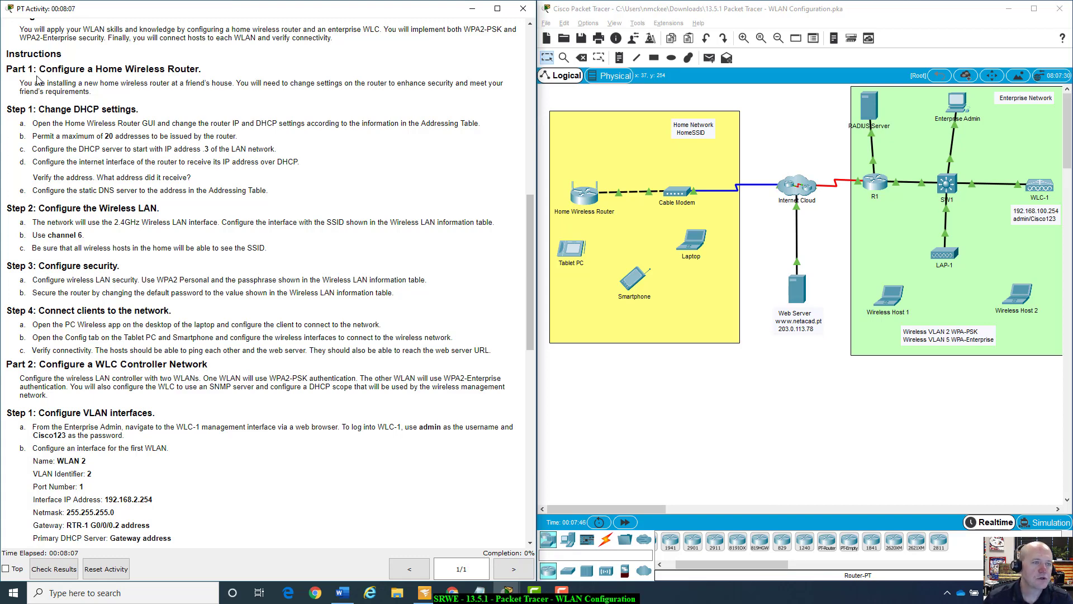
scroll(58, 172, "down", 2)
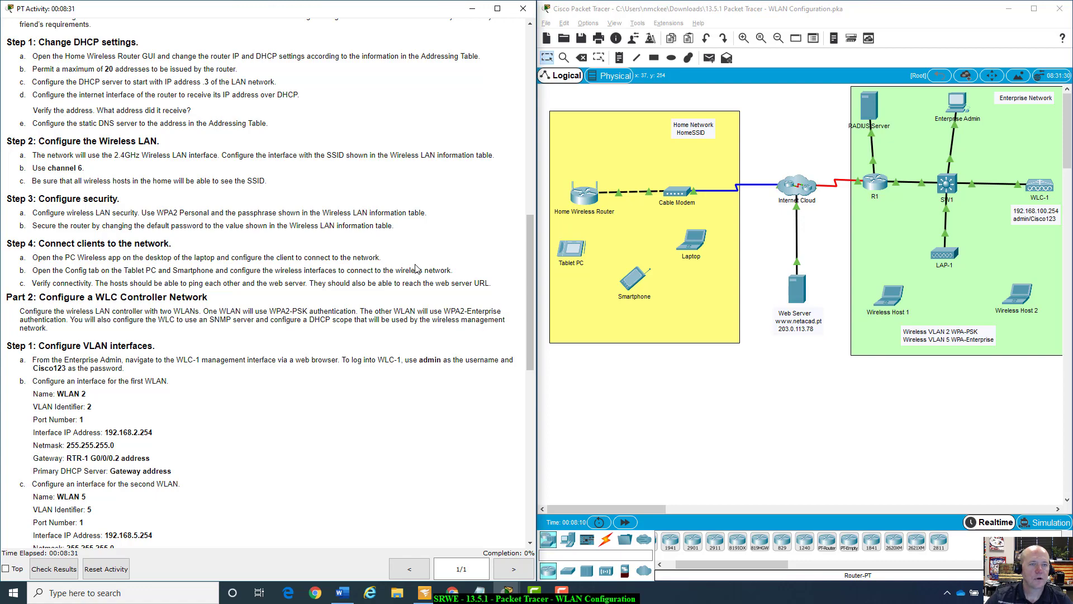
scroll(416, 269, "up", 15)
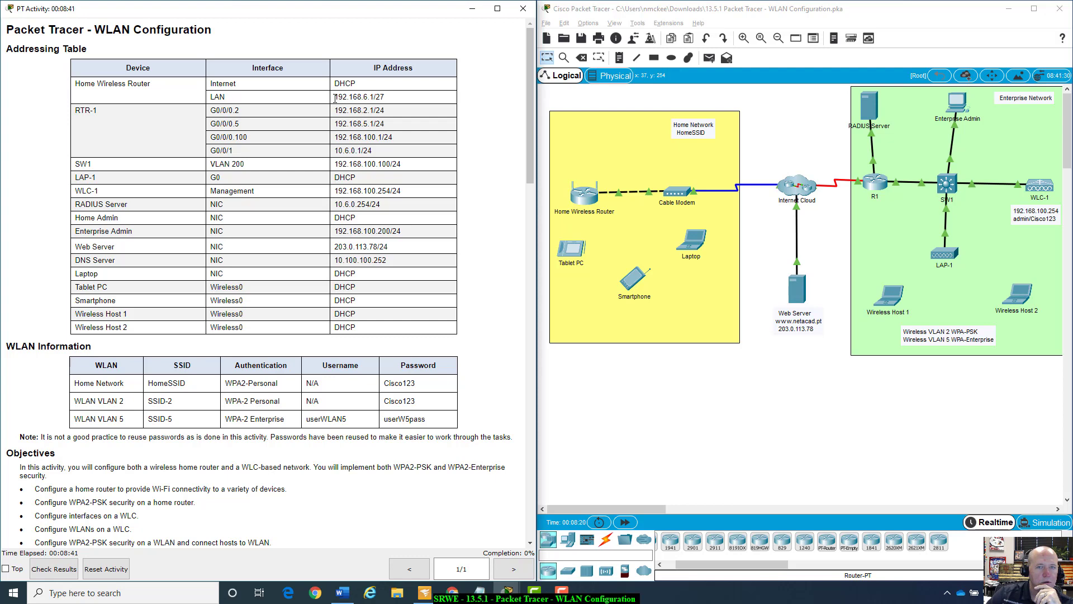
left_click_drag(335, 98, 385, 98)
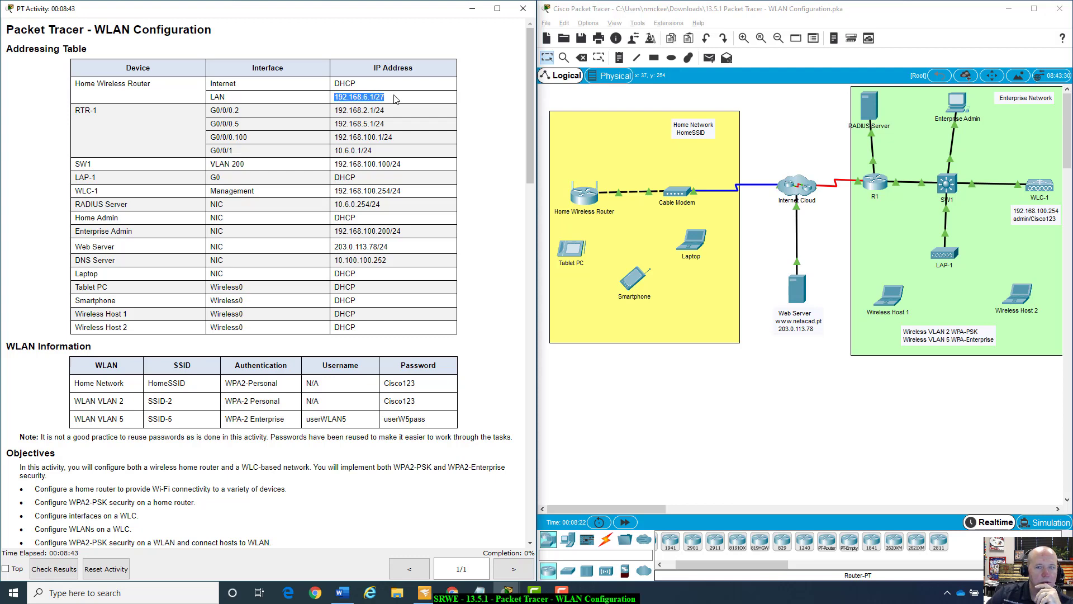
left_click(395, 99)
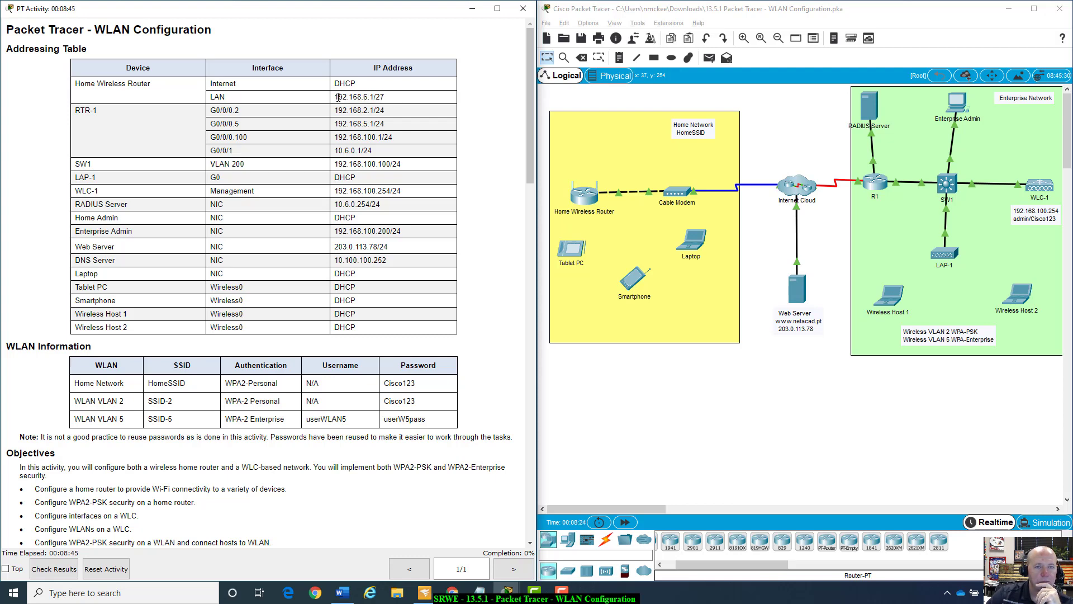
left_click_drag(338, 98, 386, 98)
left_click(389, 99)
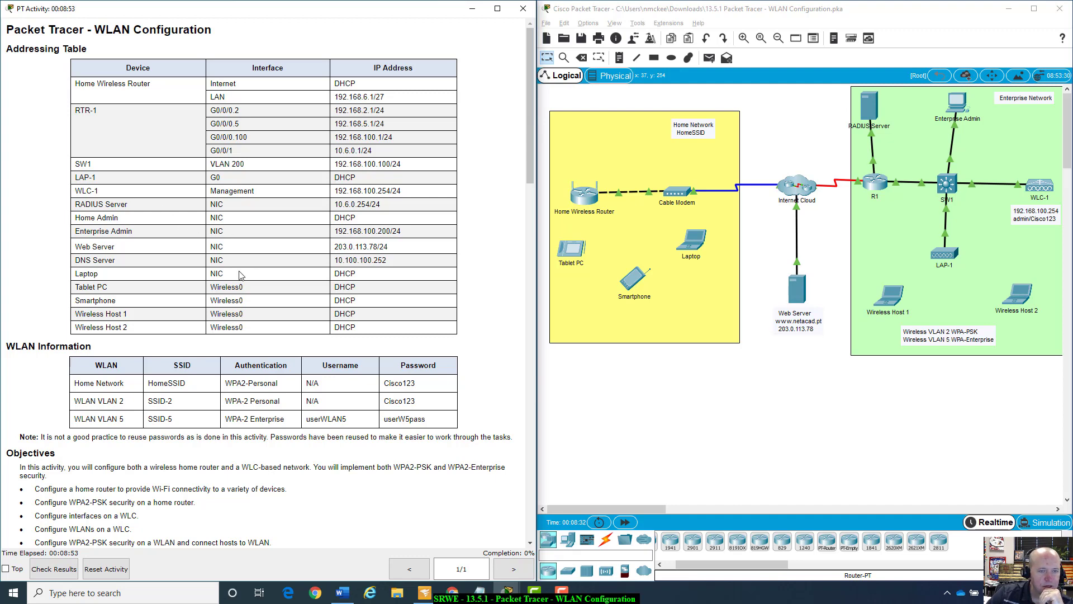
left_click_drag(76, 275, 370, 305)
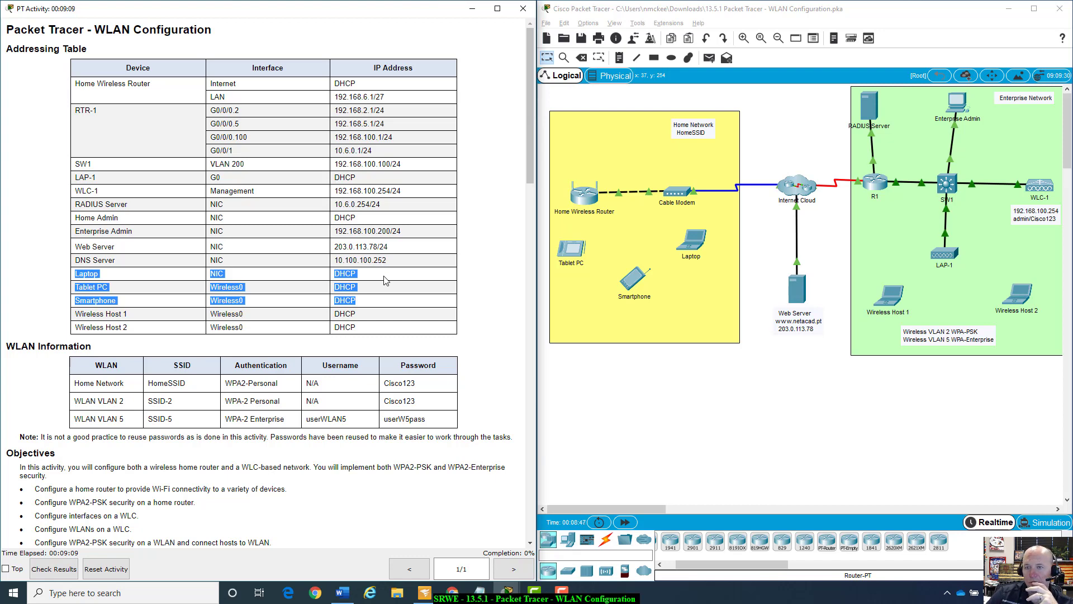
scroll(384, 280, "down", 1)
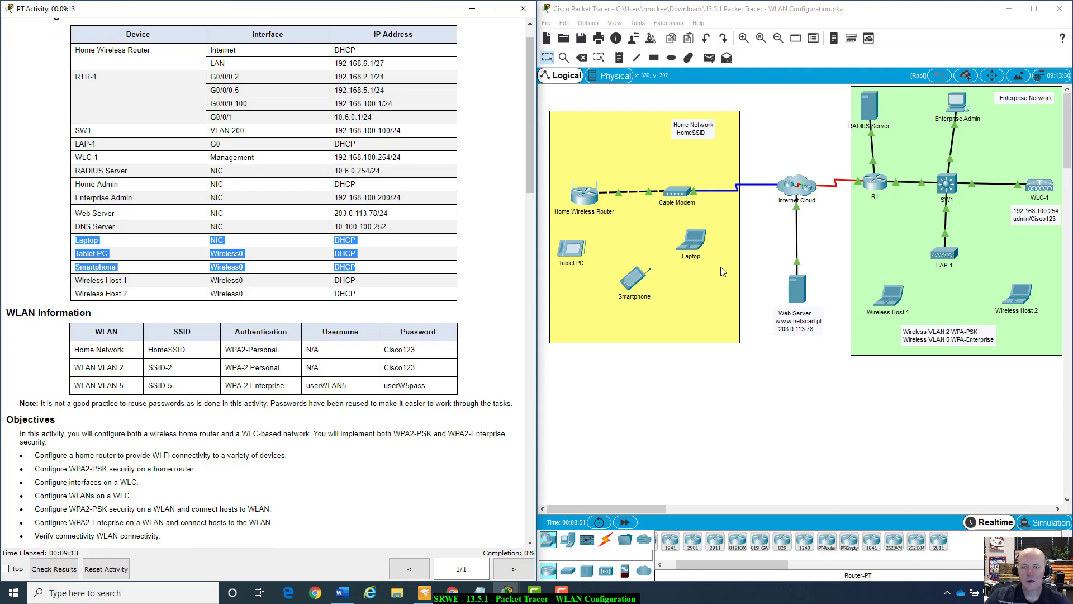
scroll(530, 251, "up", 1)
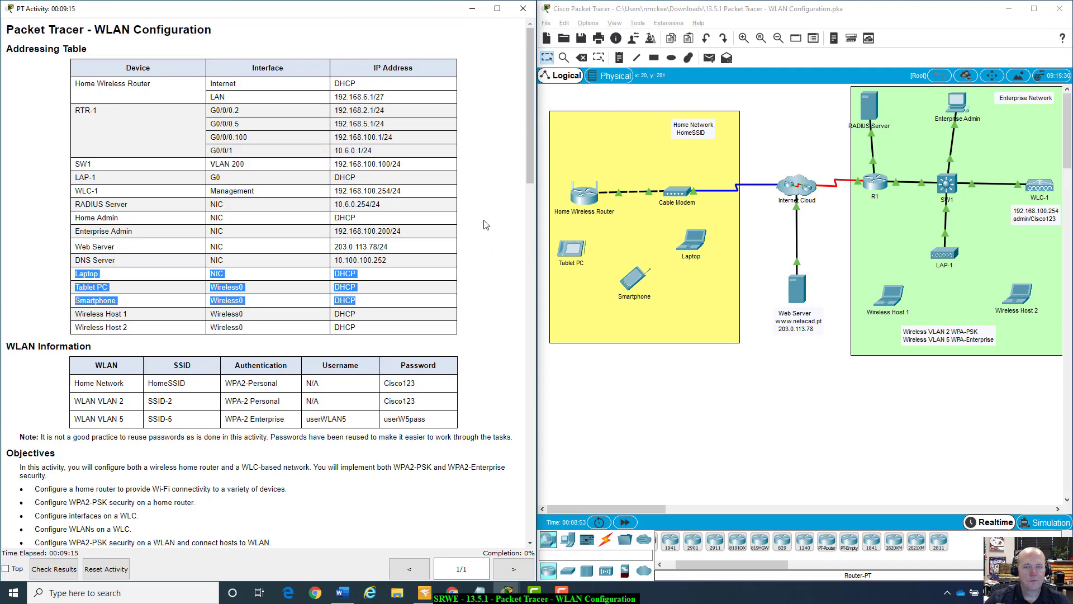
Return to the topology, reposition the Home Wireless Router window and load its GUI Setup page.
left_click(582, 200)
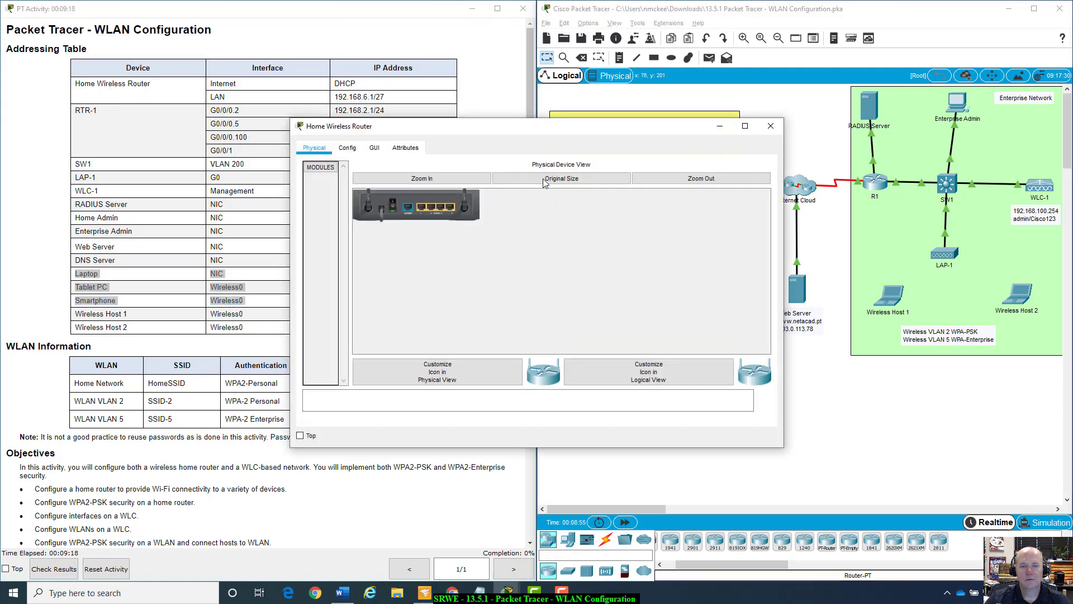
left_click_drag(506, 133, 776, 363)
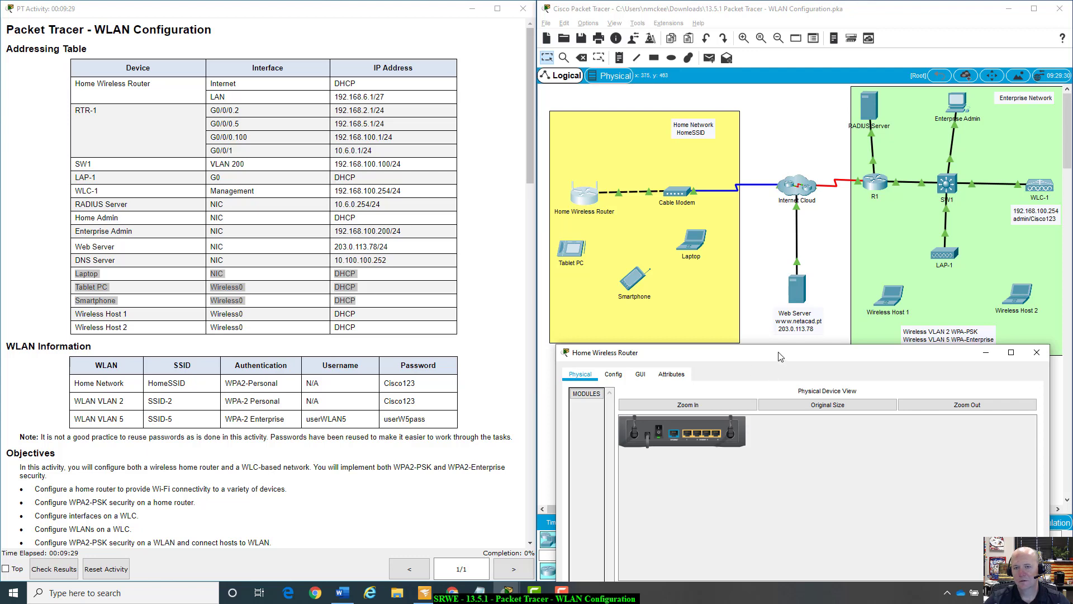
left_click_drag(778, 351, 787, 286)
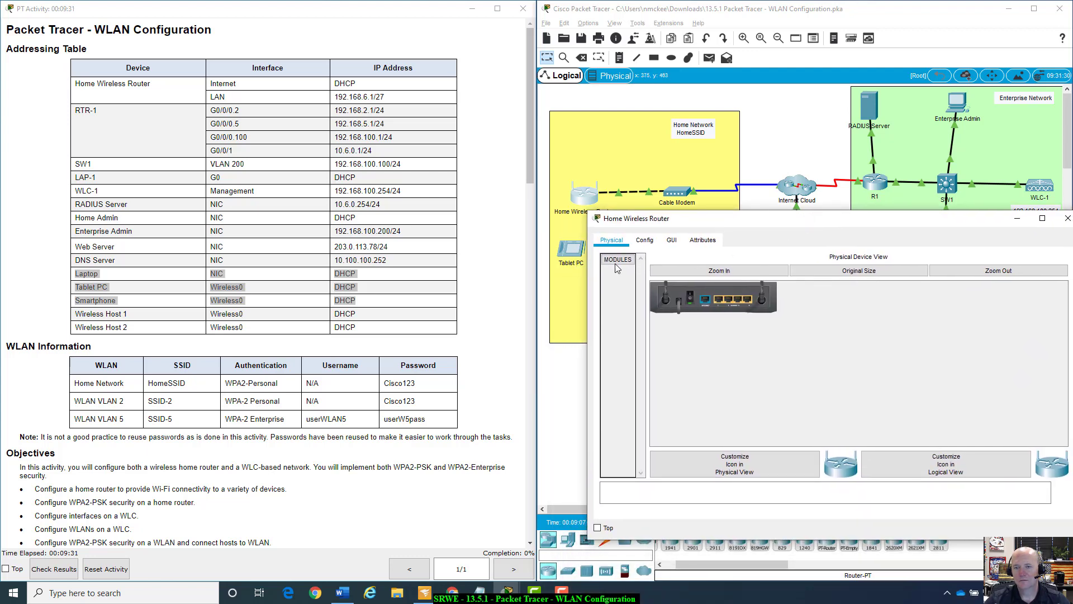
left_click(667, 244)
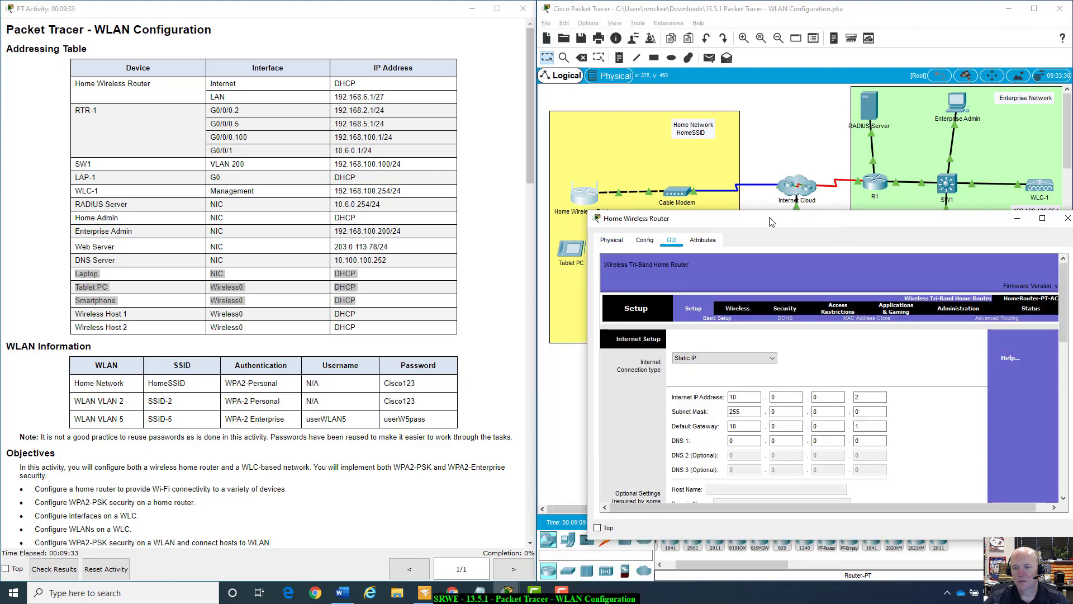
Change the router's Internet Connection type from Static IP to Automatic Configuration - DHCP.
left_click_drag(768, 223, 752, 172)
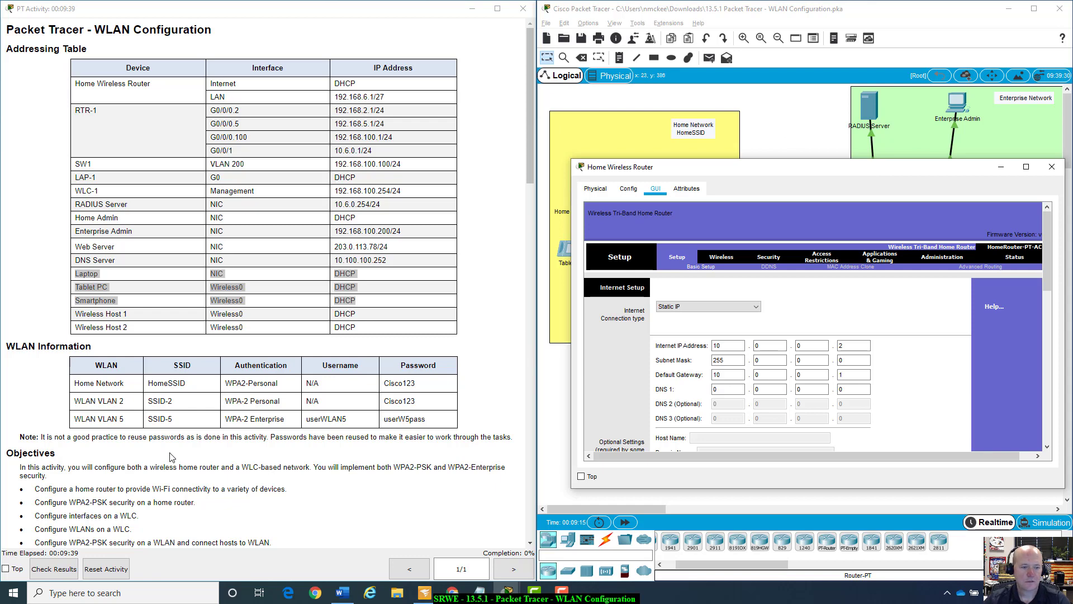
scroll(165, 464, "down", 5)
scroll(165, 464, "down", 2)
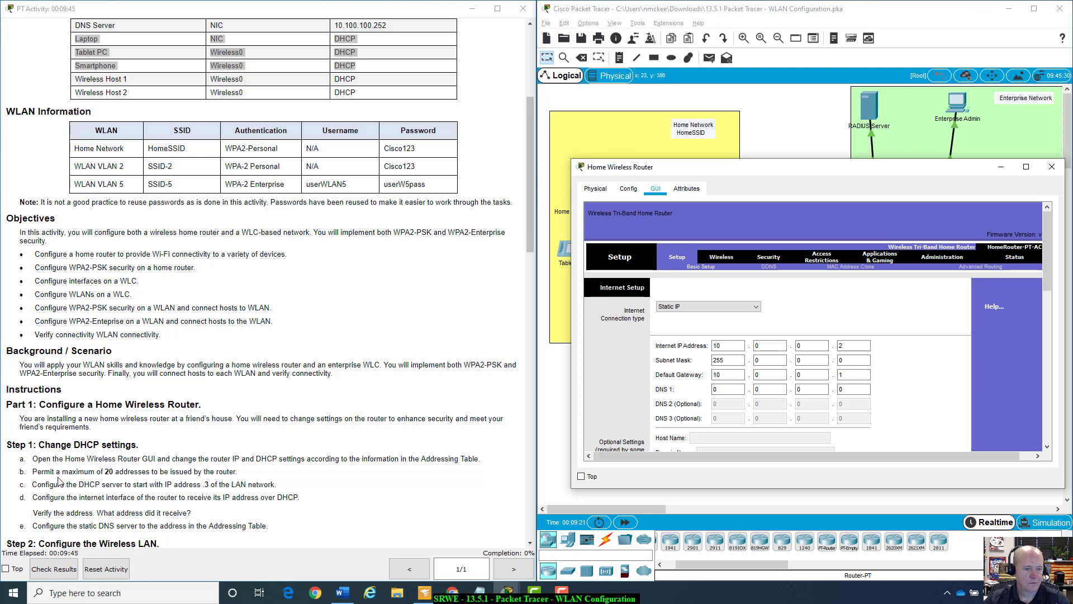
scroll(60, 482, "down", 1)
scroll(60, 482, "up", 1)
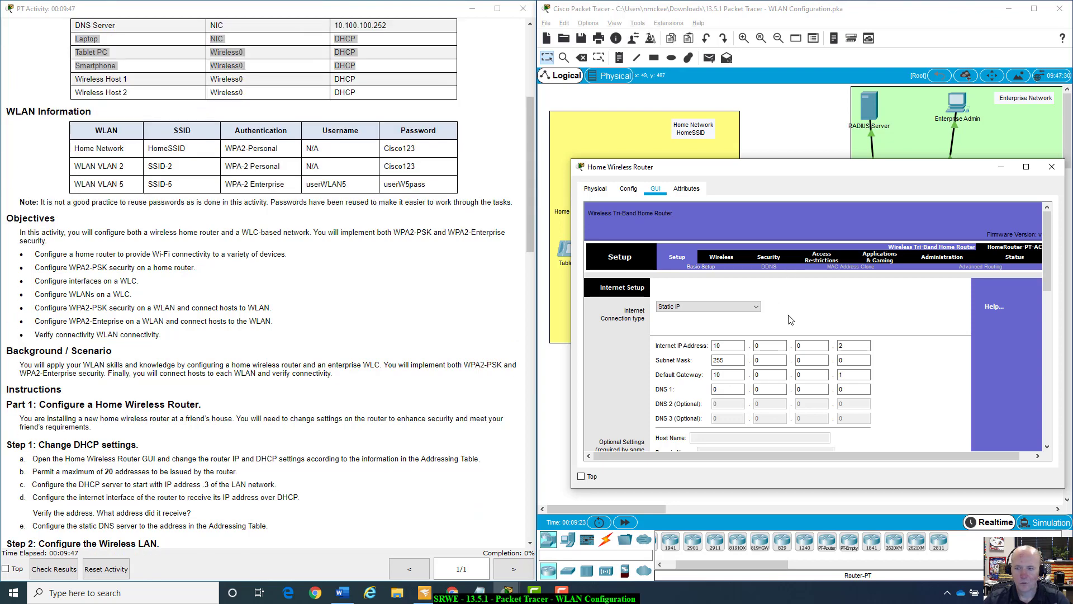
scroll(52, 446, "down", 1)
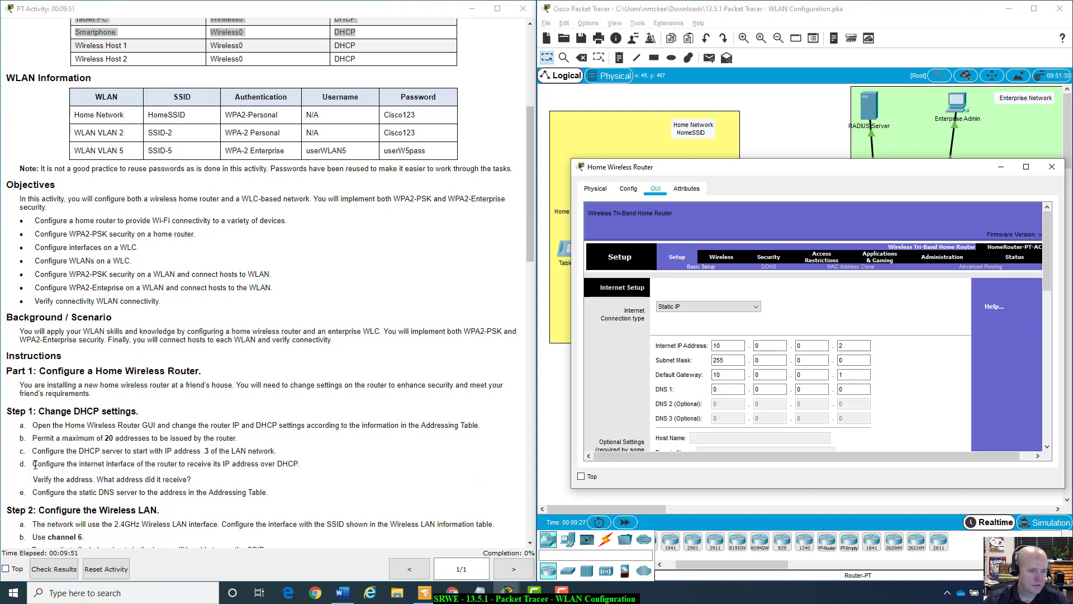
left_click_drag(35, 464, 306, 470)
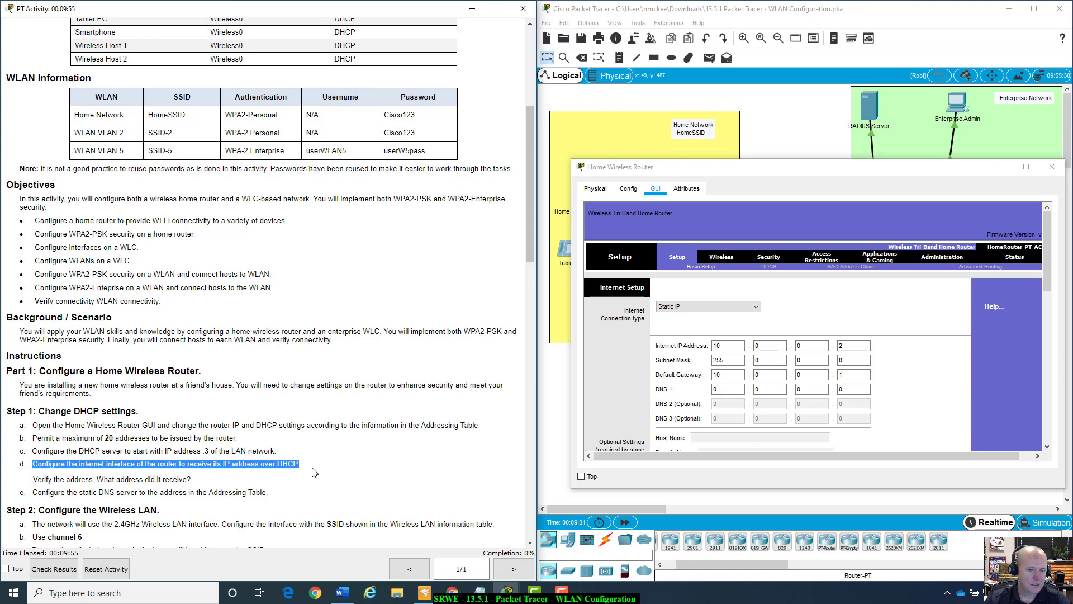
left_click(314, 472)
left_click(758, 311)
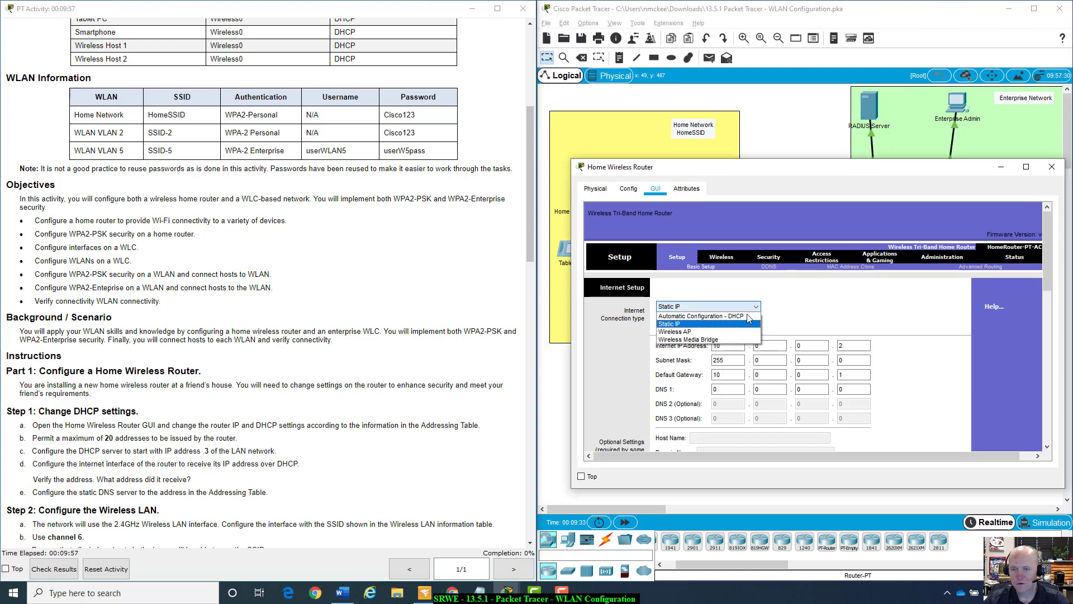
left_click(737, 324)
left_click_drag(799, 173, 793, 80)
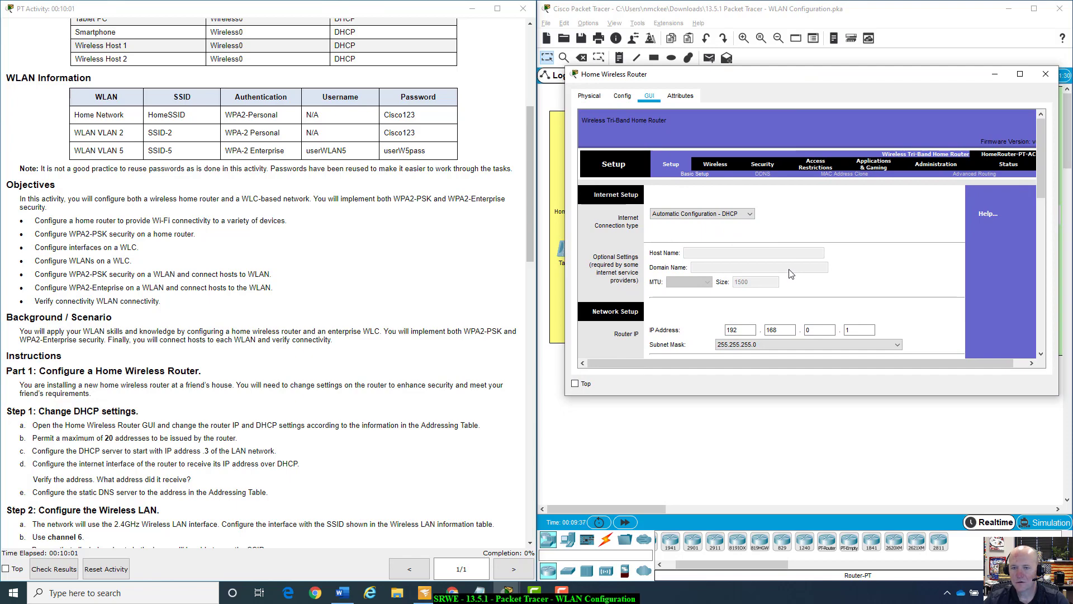
scroll(790, 273, "down", 2)
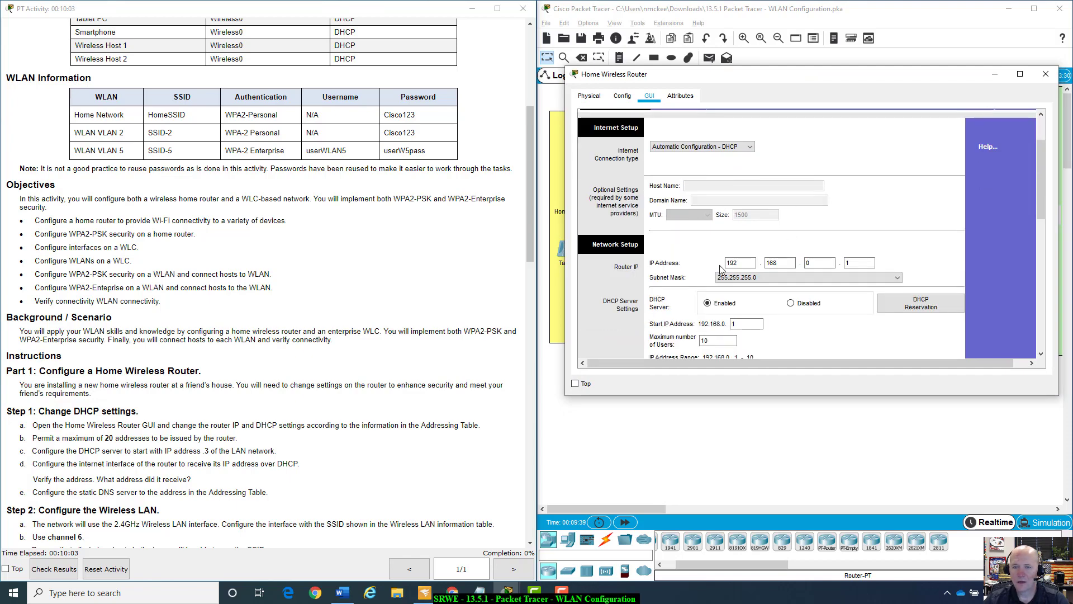
Replace the third octet of the router's LAN IP with 6 so it reads 192.168.6.1.
scroll(403, 298, "up", 8)
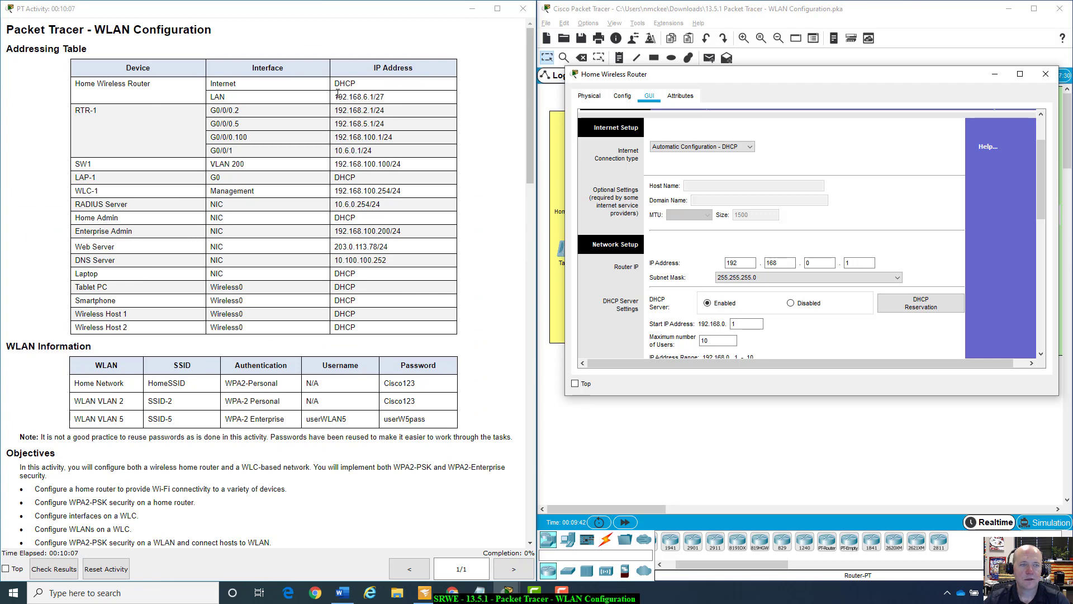
left_click(819, 263)
double_click(820, 262)
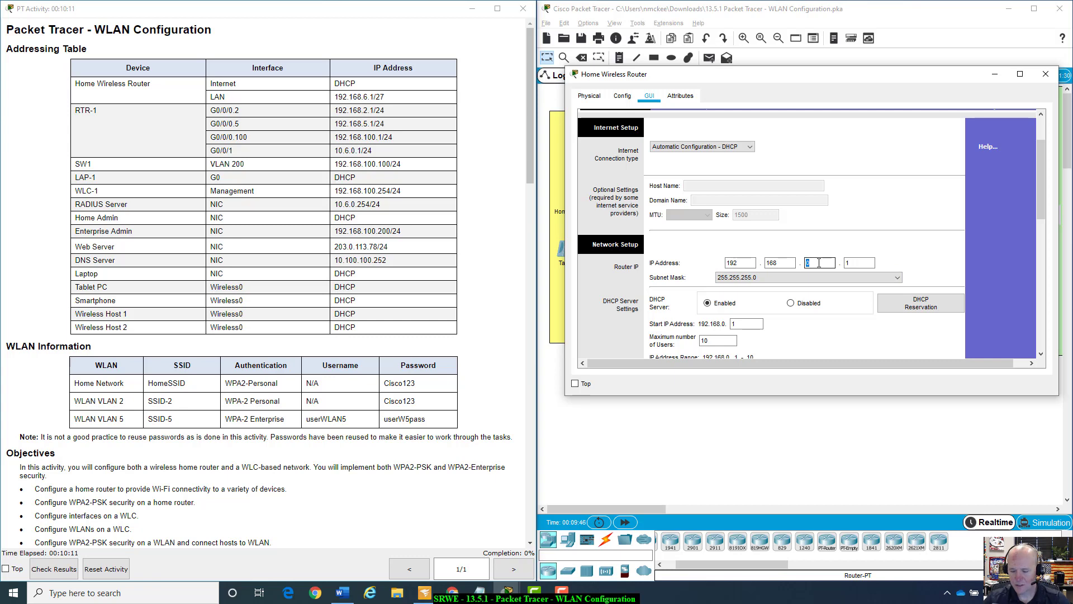
type("6")
key("Tab")
key("Tab")
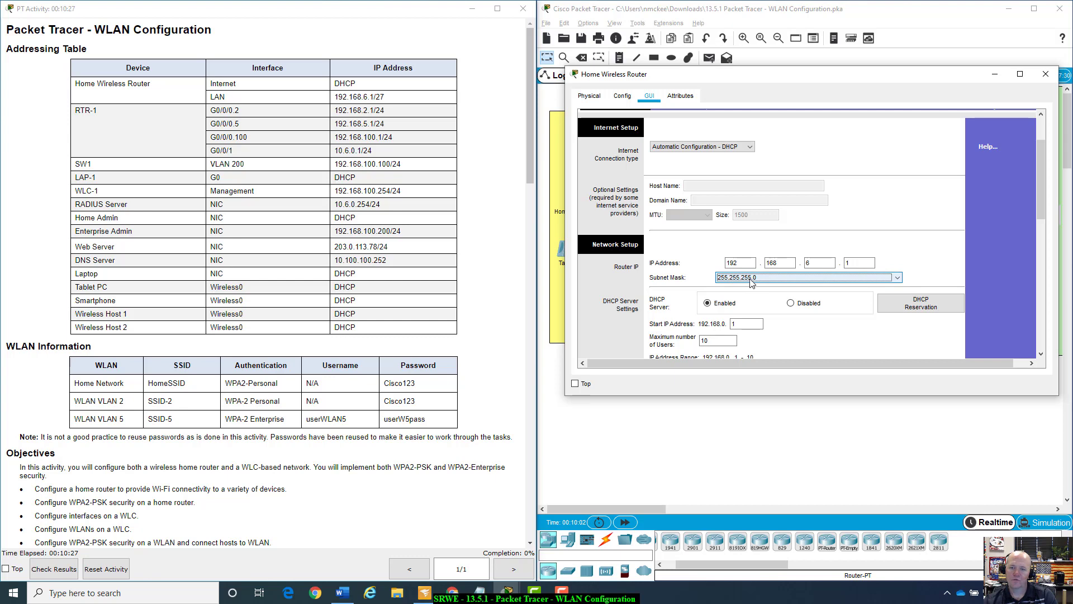
Pick 255.255.255.224 from the router's Subnet Mask list to match the /27 LAN.
left_click(898, 278)
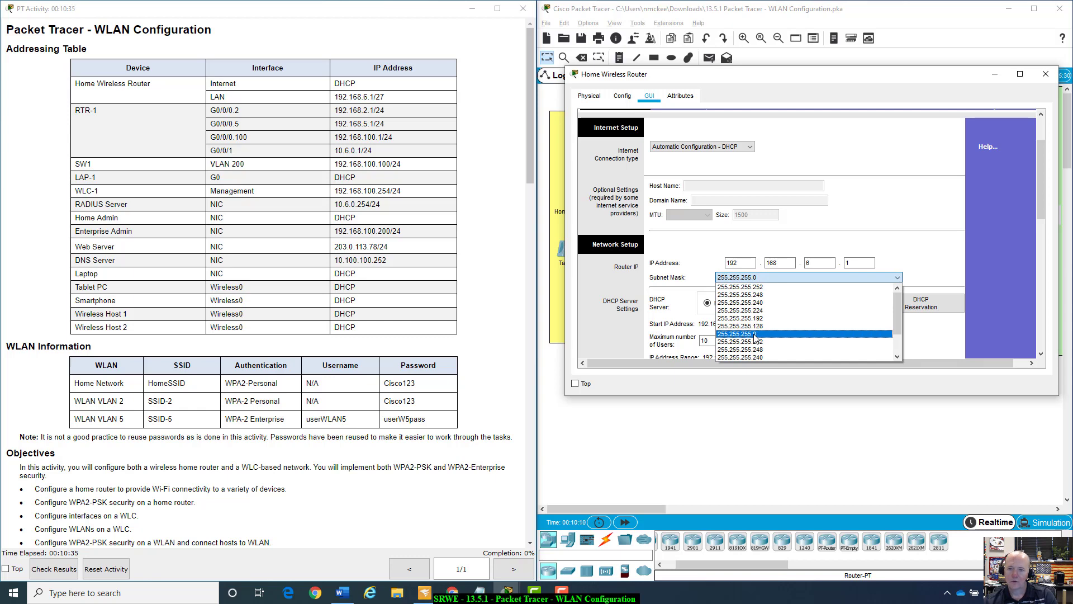
left_click(752, 311)
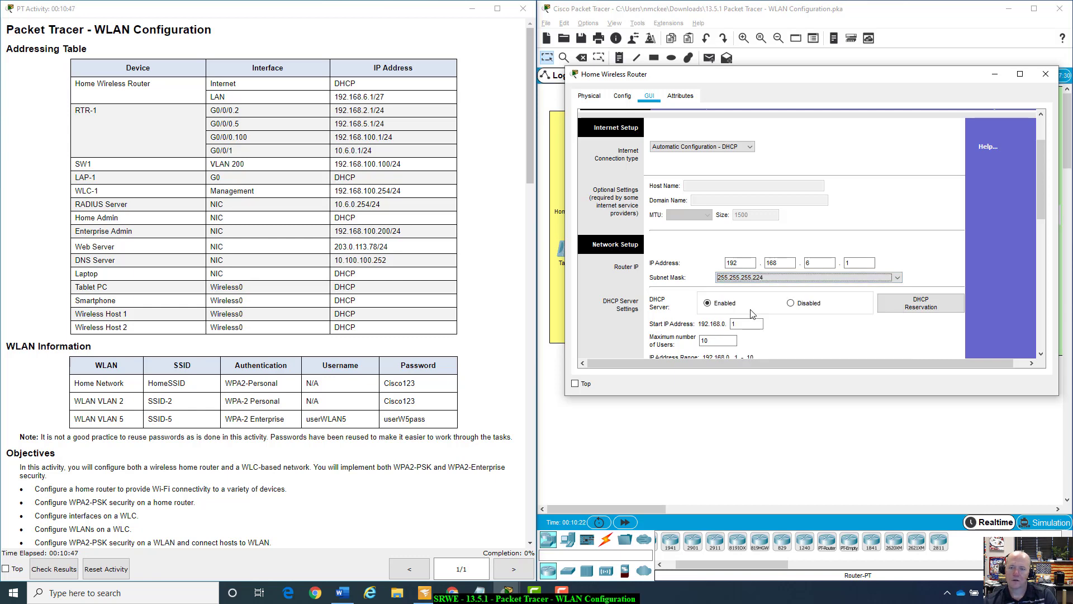
left_click(928, 256)
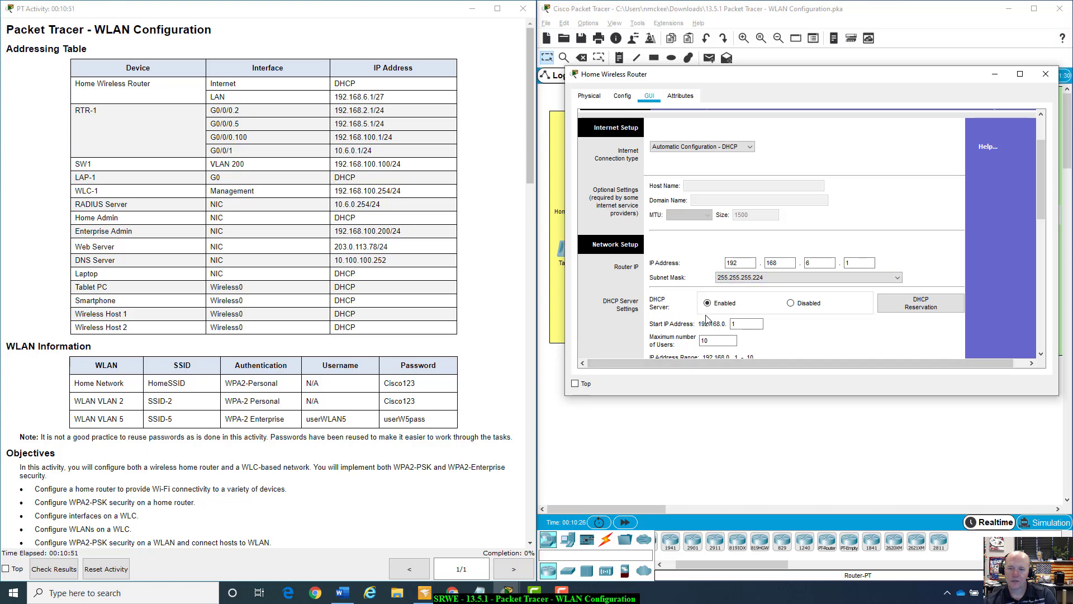
scroll(709, 316, "down", 1)
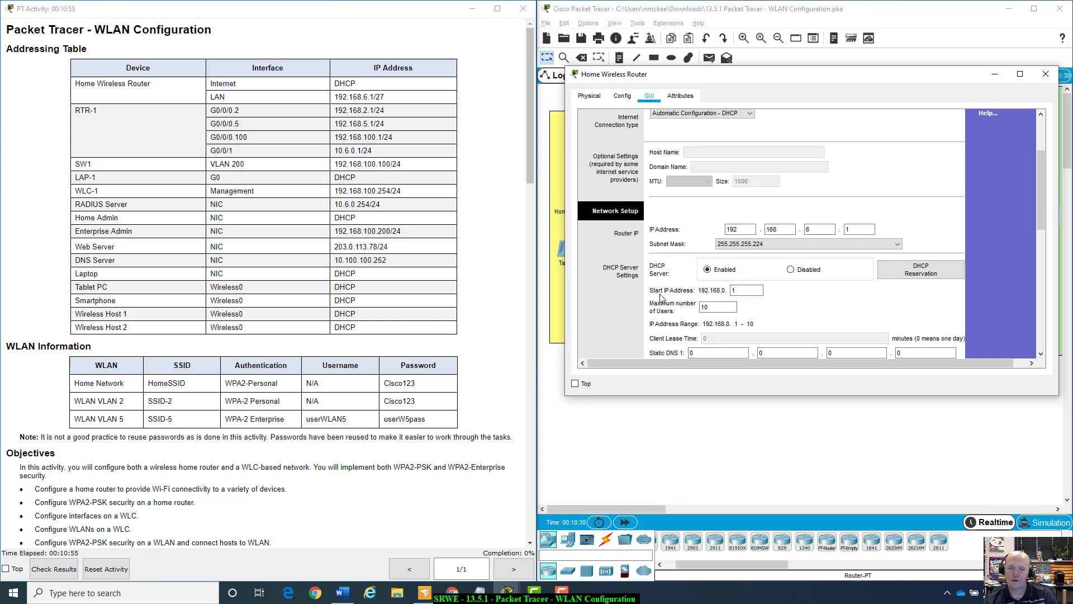
left_click(733, 290)
scroll(402, 492, "down", 10)
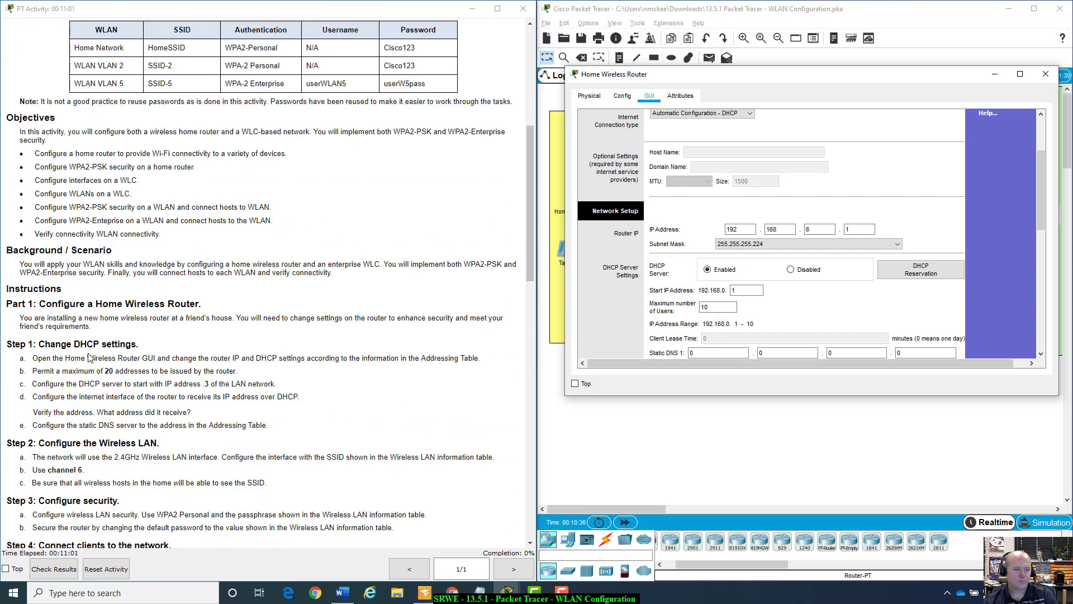
Set the DHCP Start IP last octet to 3 and Maximum number of Users to 20.
left_click_drag(32, 384, 287, 385)
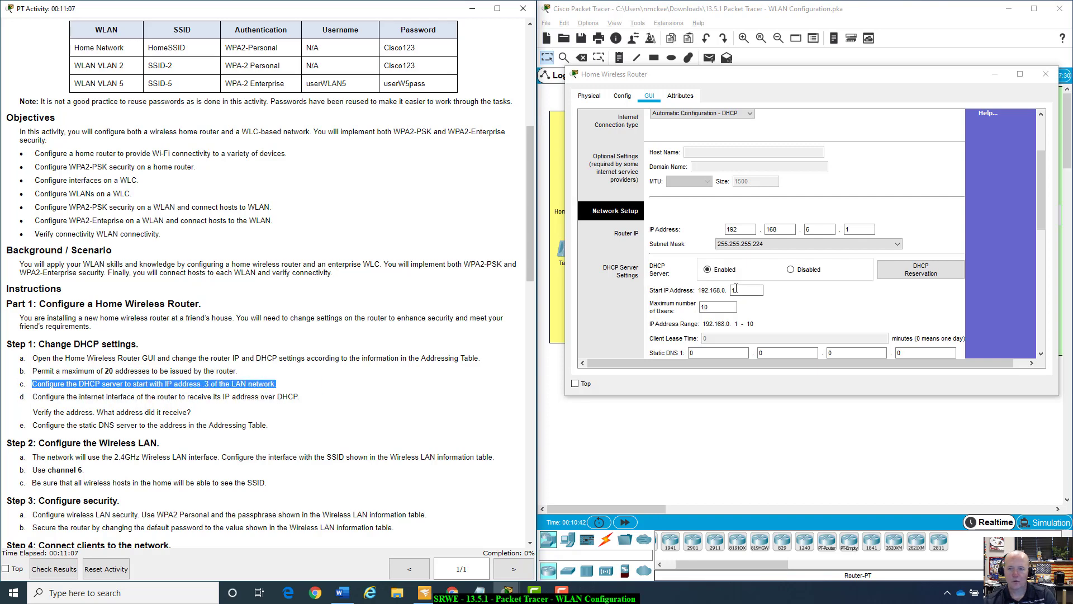
double_click(741, 290)
type("3")
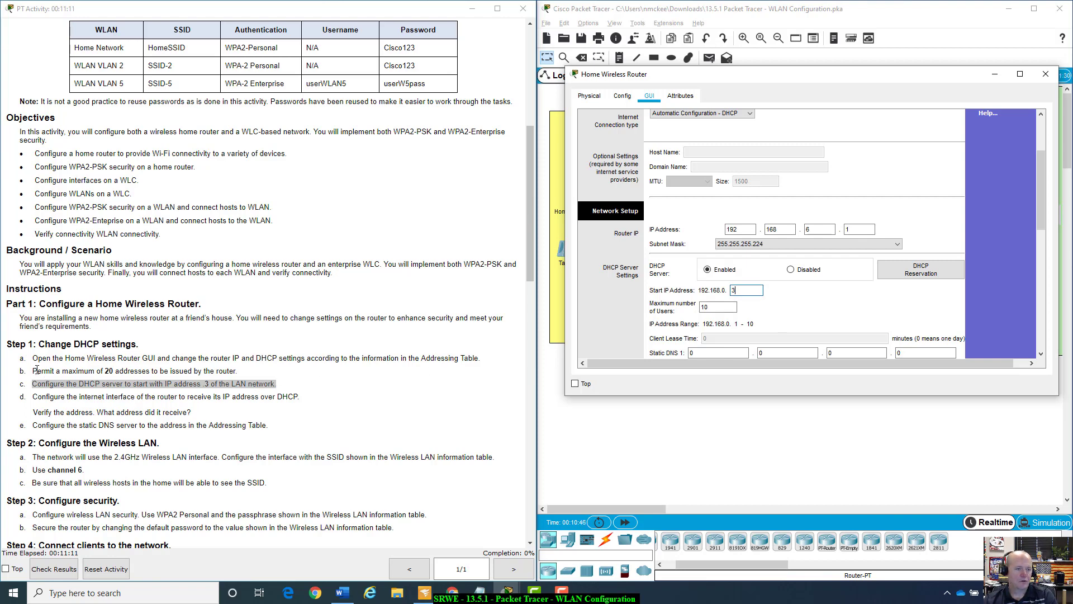
left_click_drag(36, 370, 114, 373)
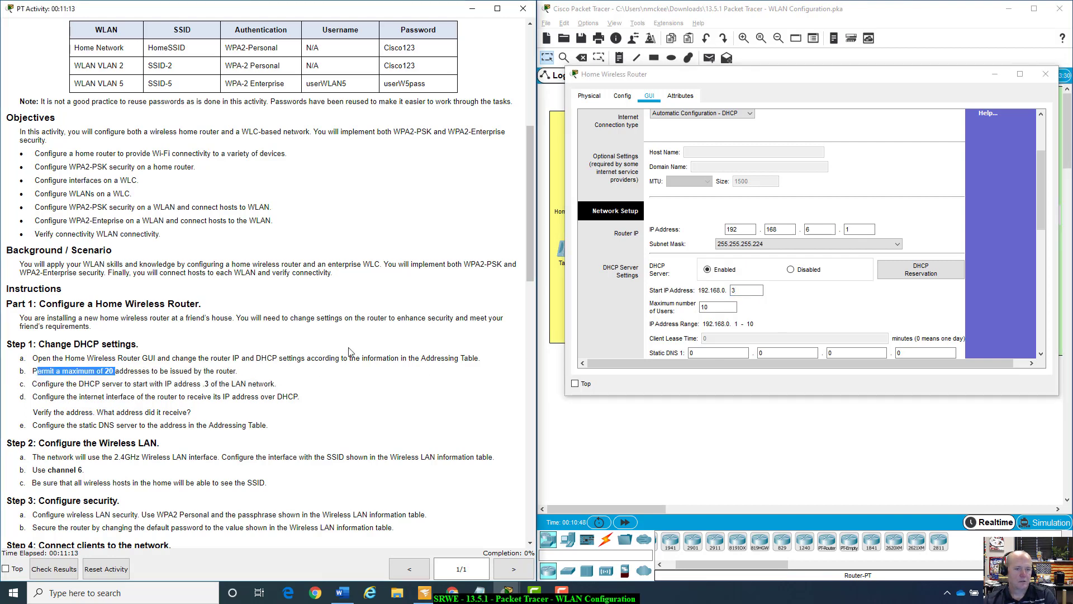
double_click(729, 307)
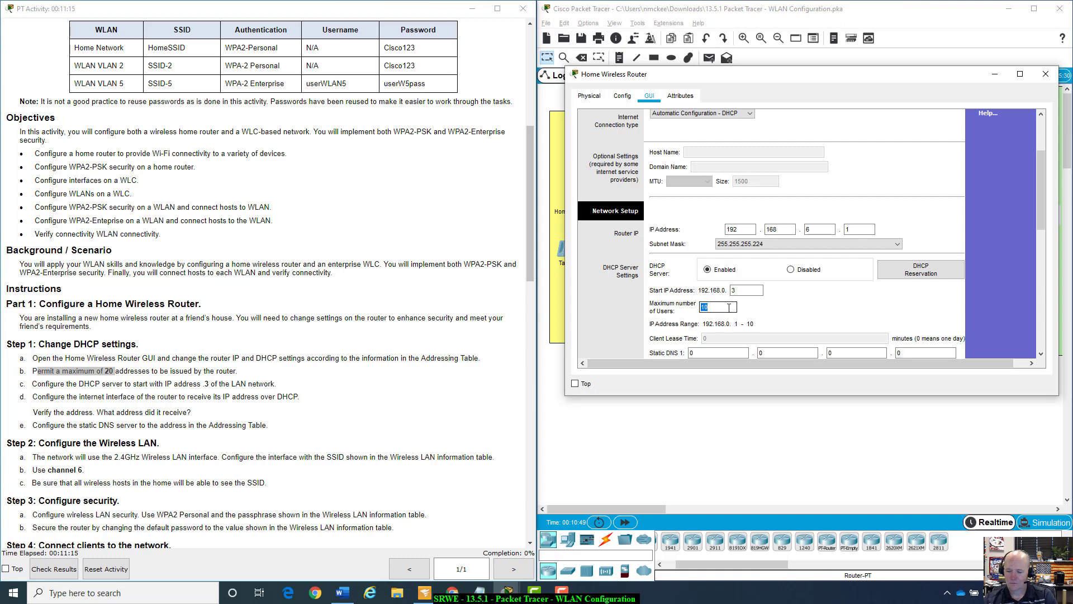
type("2")
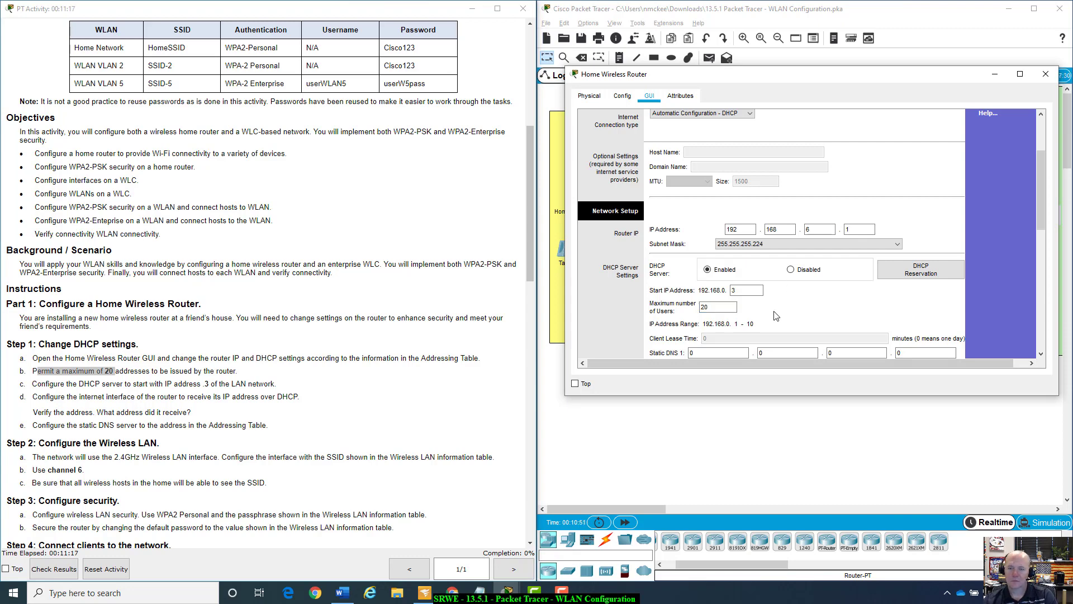
scroll(776, 317, "down", 1)
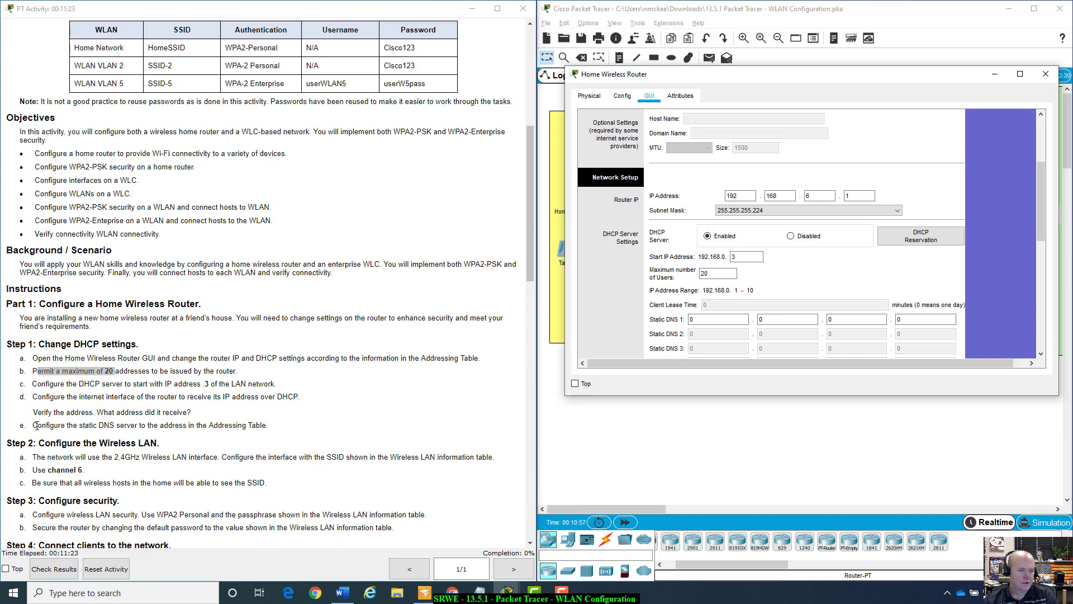
left_click_drag(35, 425, 282, 429)
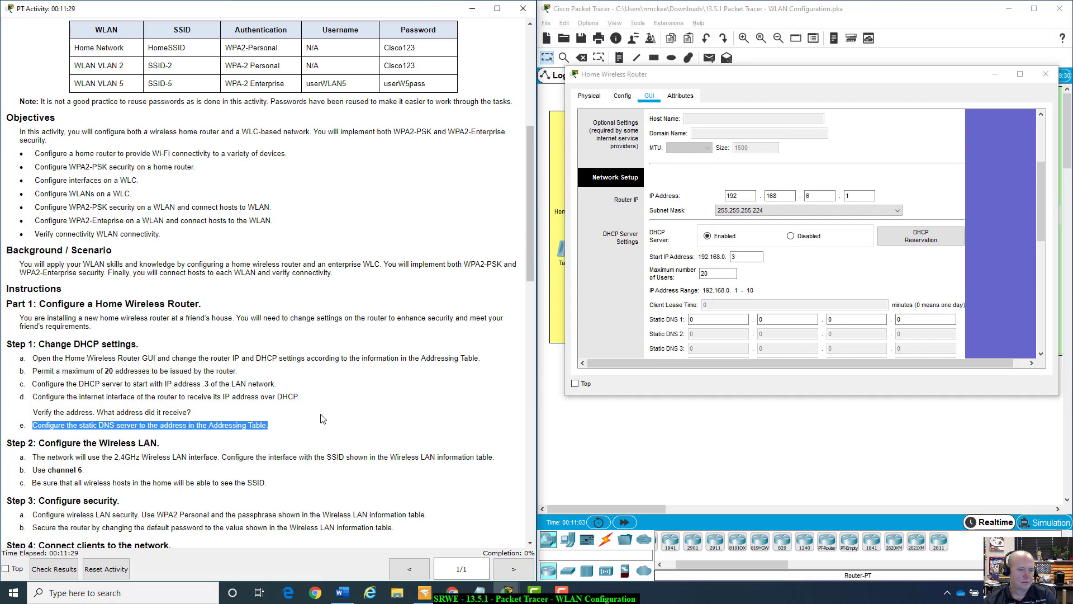
scroll(322, 418, "up", 10)
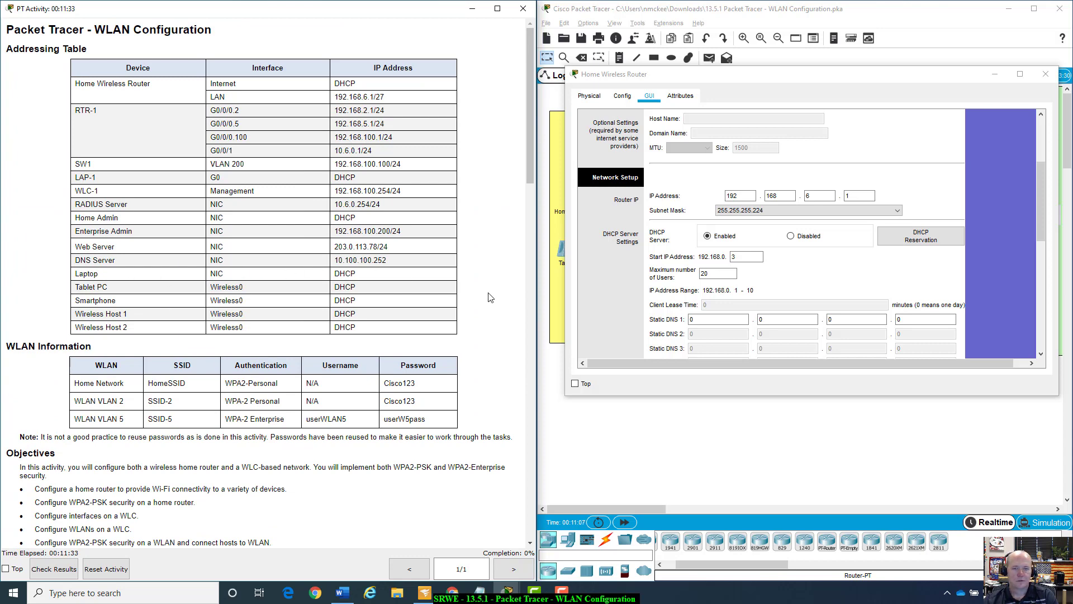
Fill the Static DNS 1 octet boxes with 10.100.100.252.
left_click(737, 316)
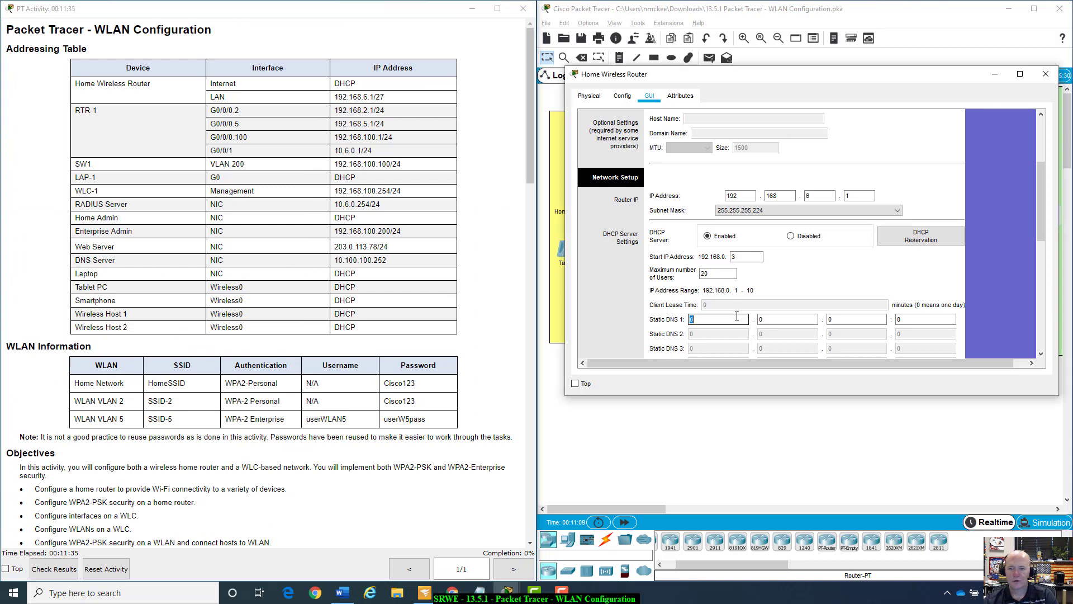
type("10")
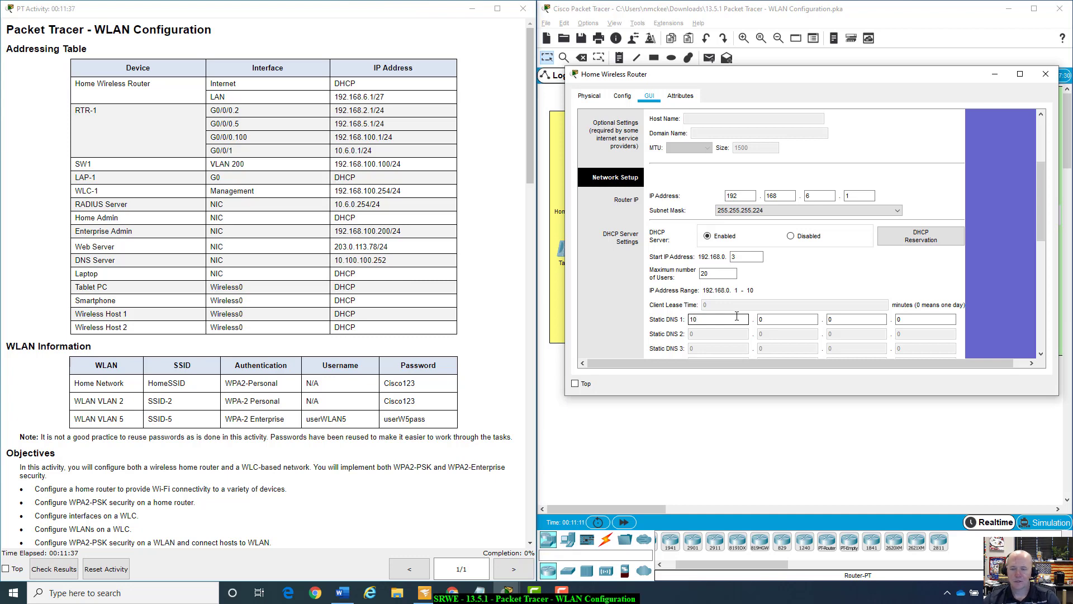
left_click(775, 323)
type("100")
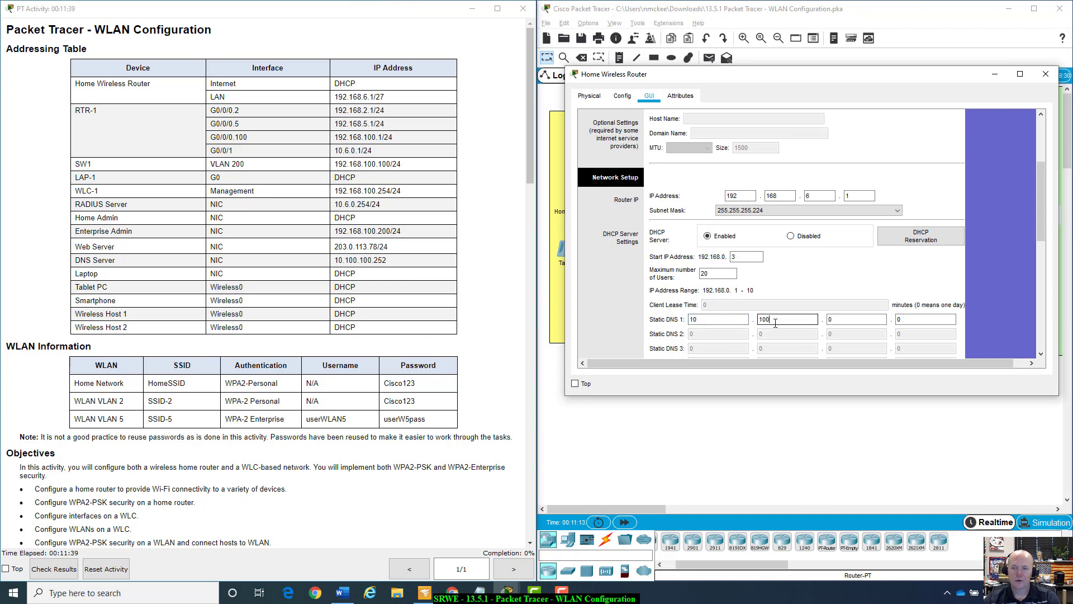
left_click(840, 320)
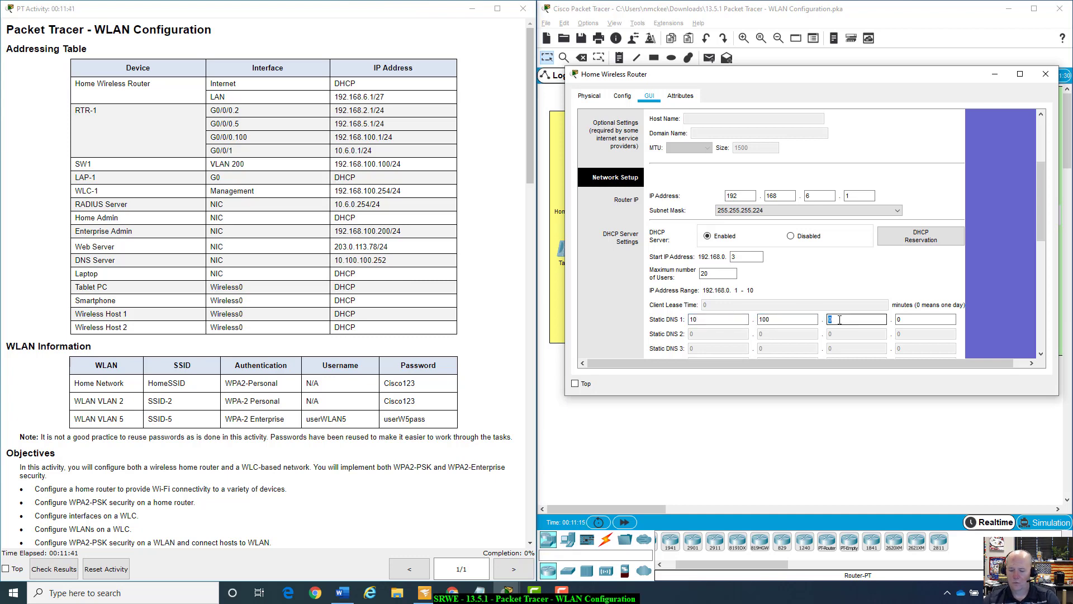
type("100")
left_click(910, 318)
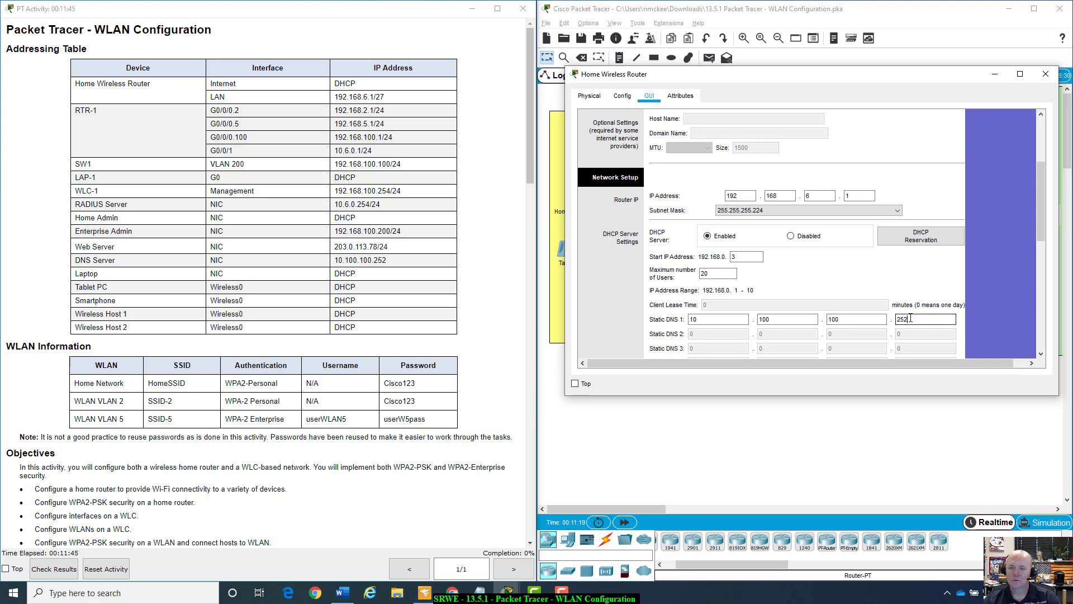
scroll(878, 276, "down", 7)
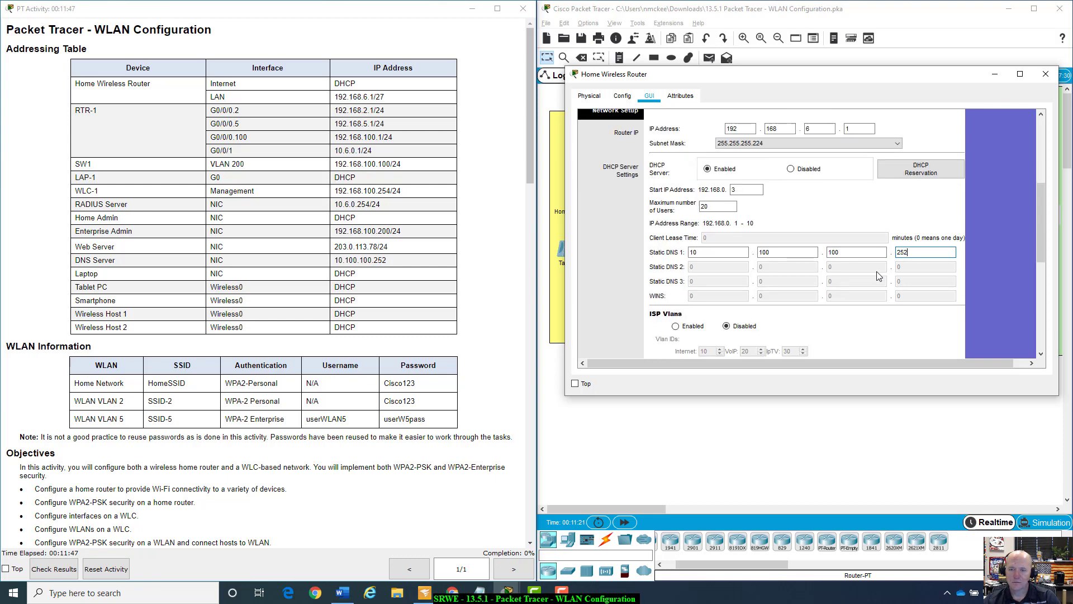
scroll(878, 275, "down", 3)
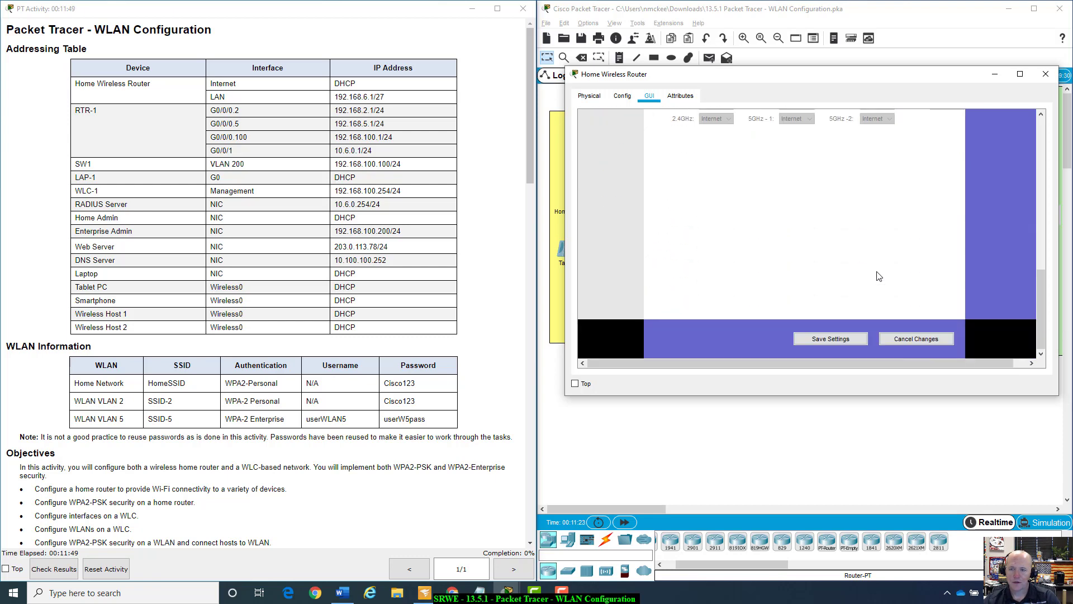
scroll(878, 275, "up", 10)
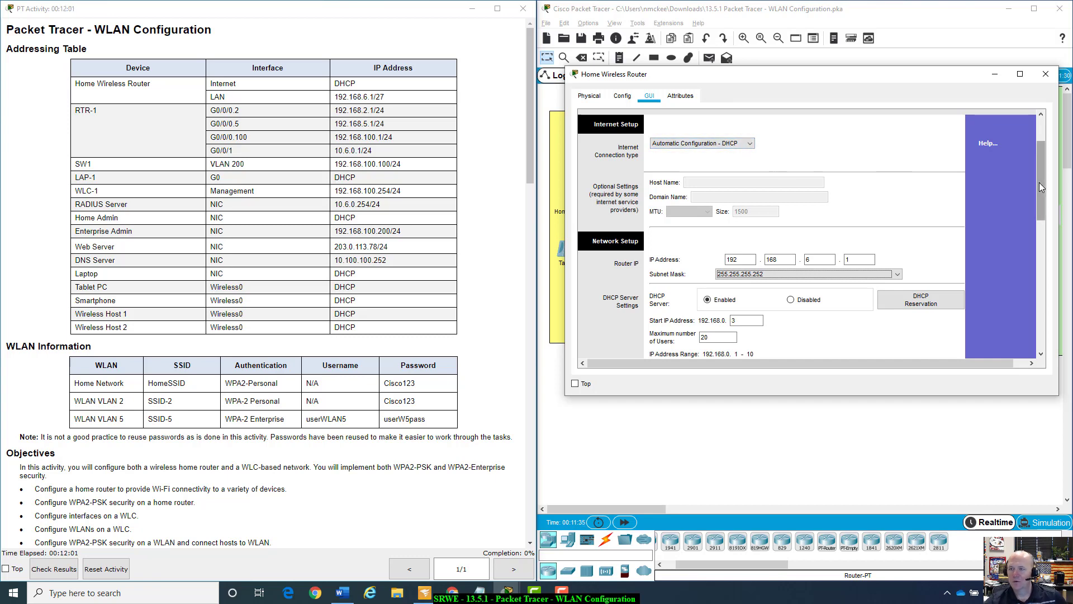
Confirm the LAN IP and reselect the 255.255.255.224 subnet mask.
scroll(1034, 182, "up", 2)
left_click_drag(1035, 172, 1035, 170)
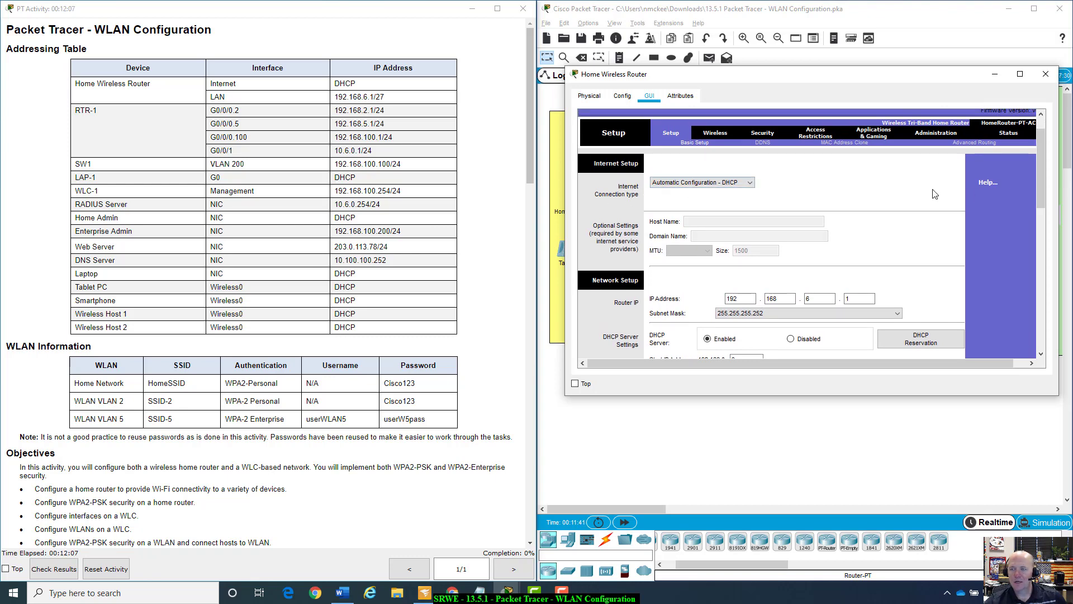
scroll(1043, 177, "down", 3)
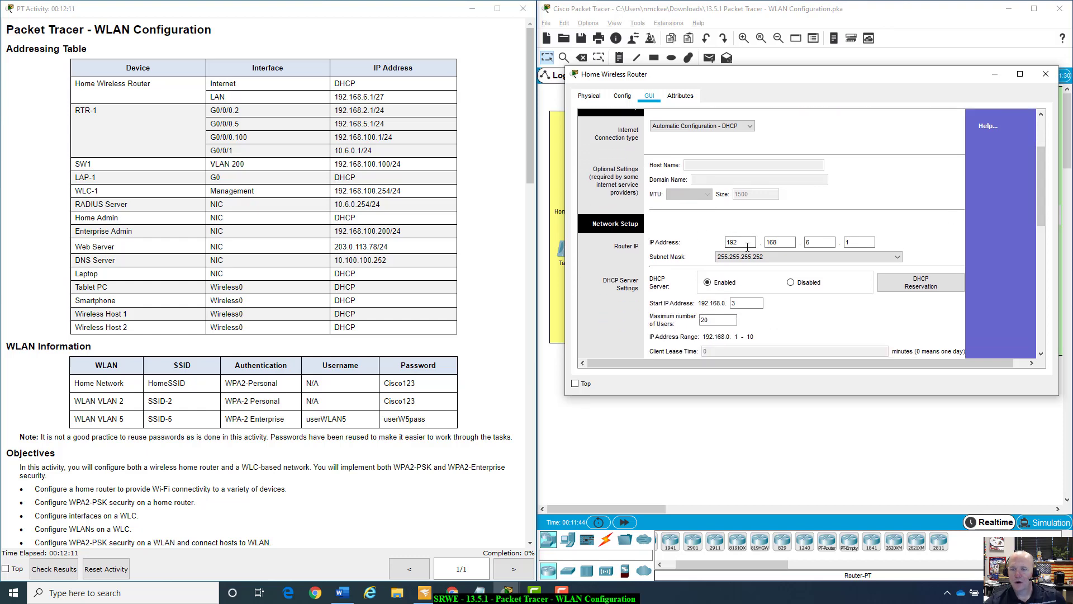
left_click(770, 242)
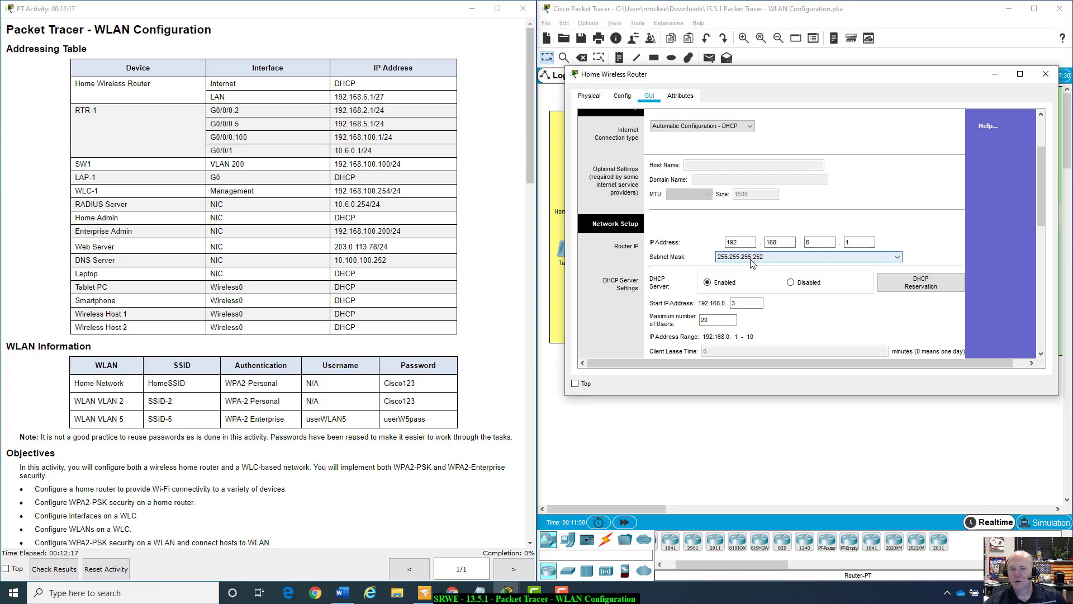
left_click(898, 258)
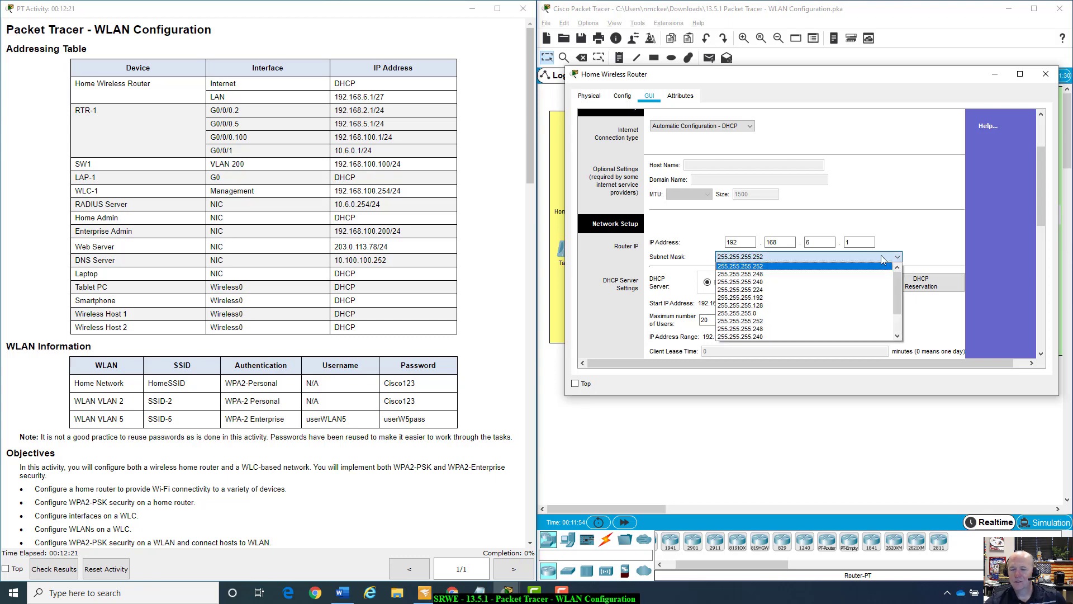
left_click(763, 289)
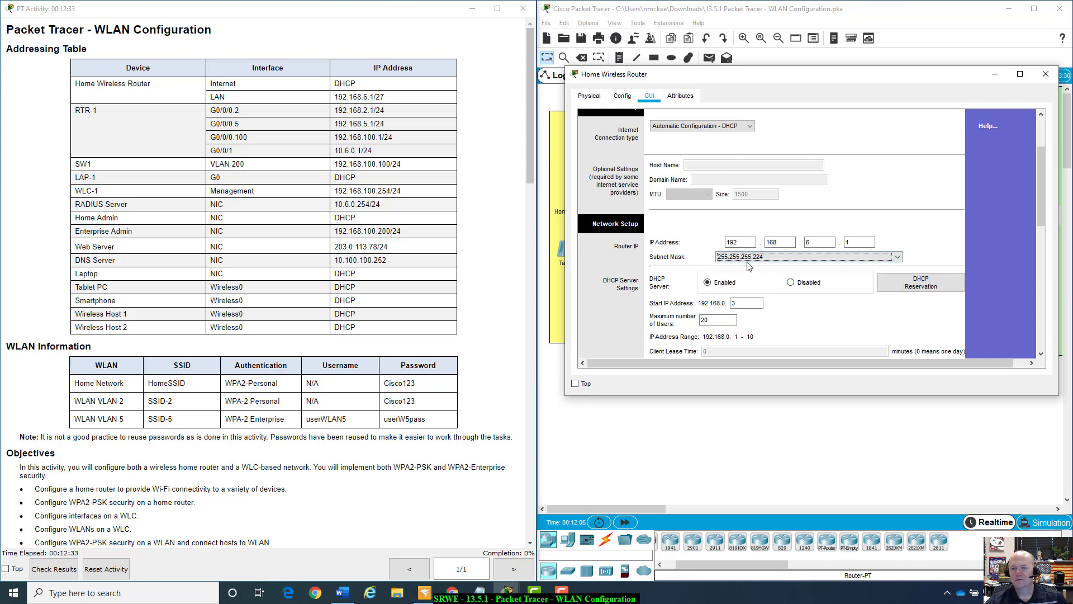
left_click(942, 230)
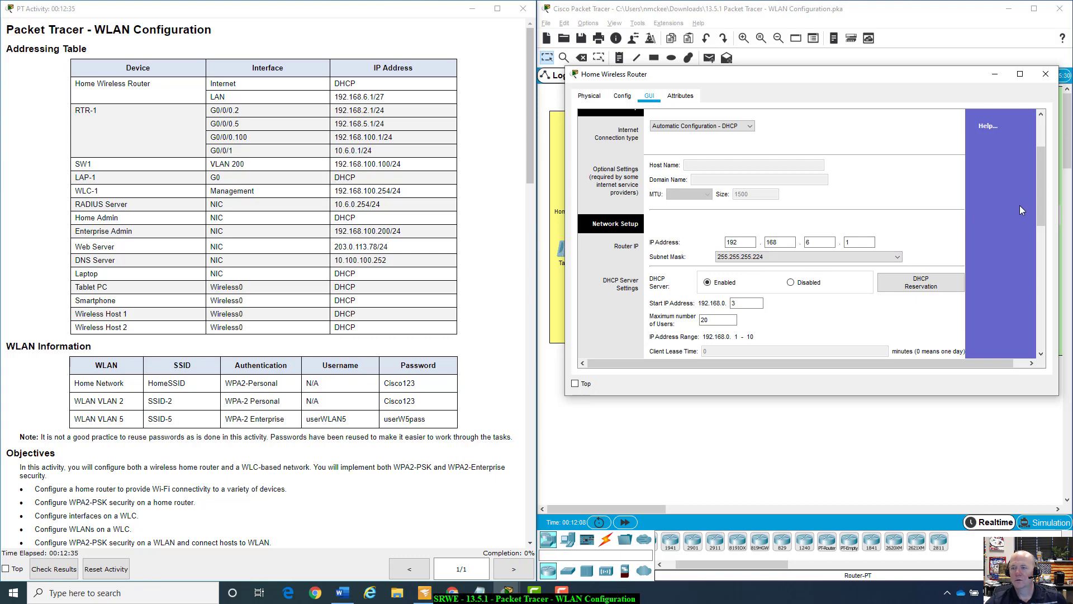
Save the router's settings, raising activity completion to 13%.
left_click_drag(1041, 182, 1036, 202)
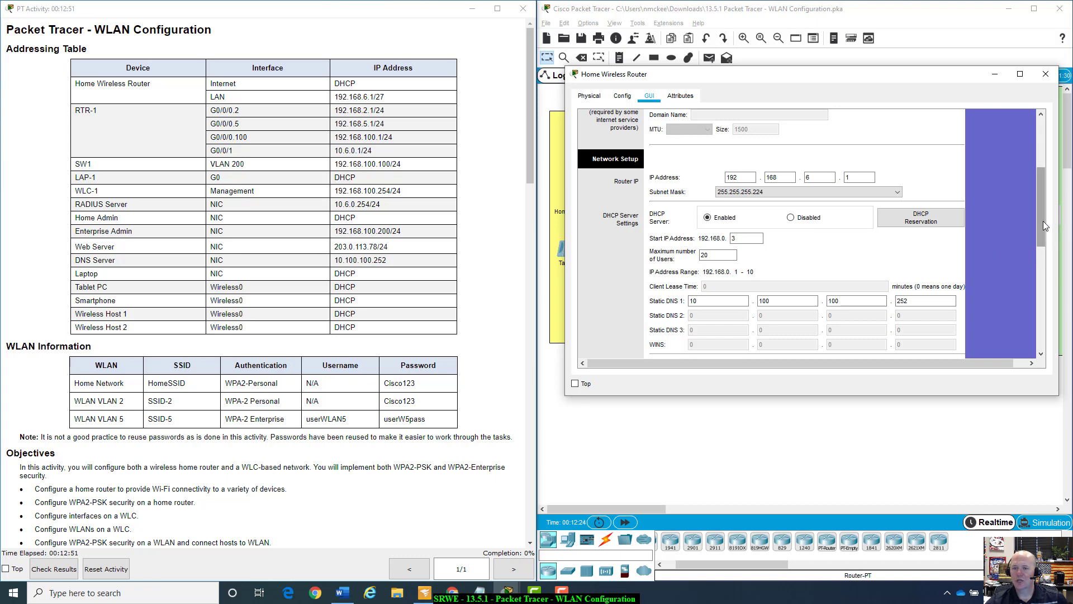
left_click_drag(1043, 220, 1040, 341)
left_click(842, 341)
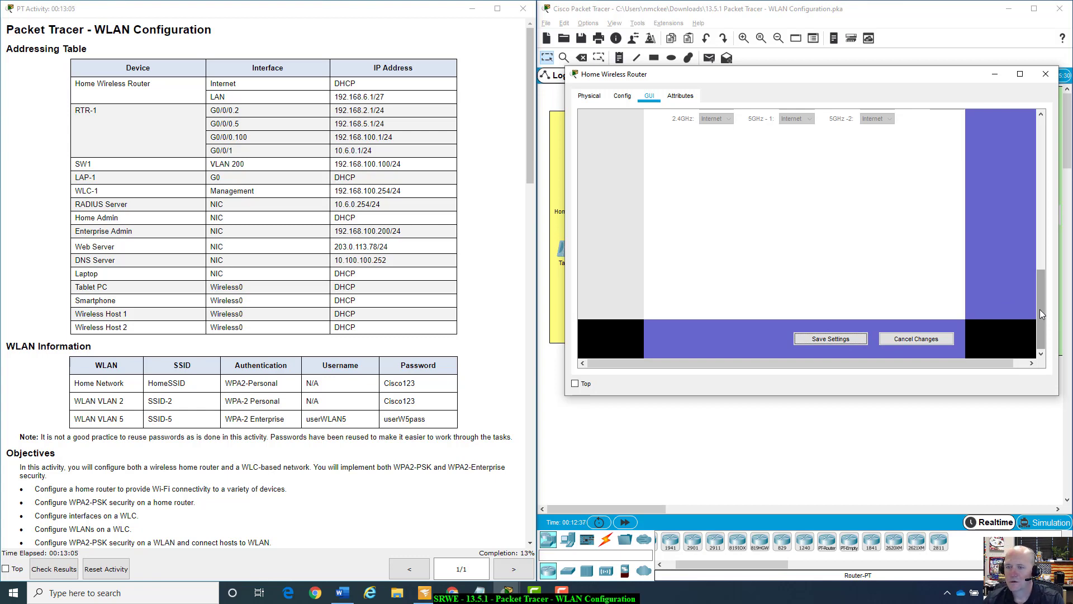
left_click_drag(1040, 310, 1050, 217)
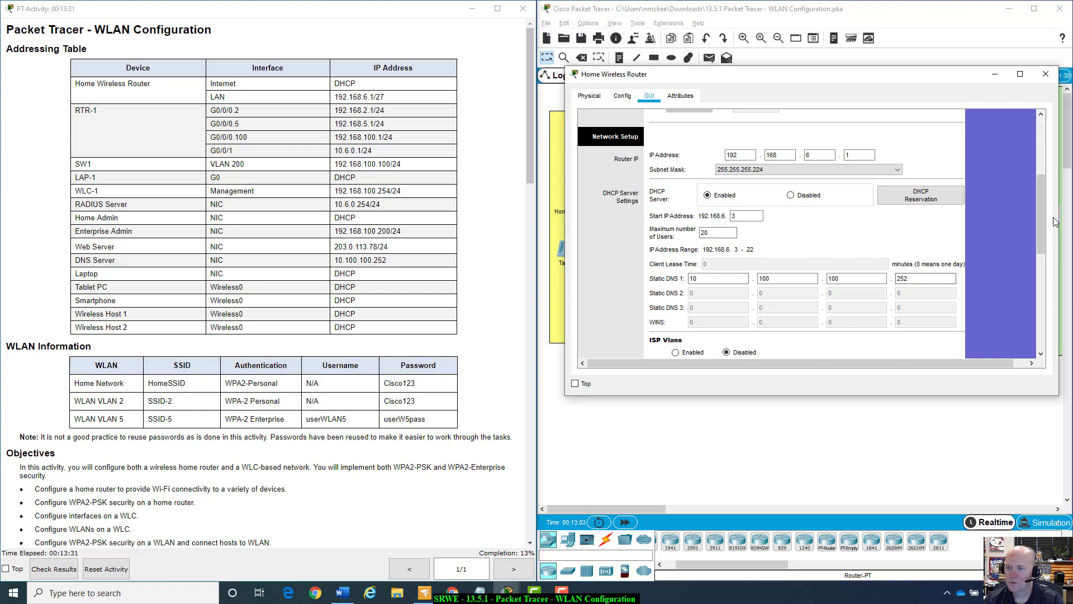
left_click_drag(1045, 216, 1044, 157)
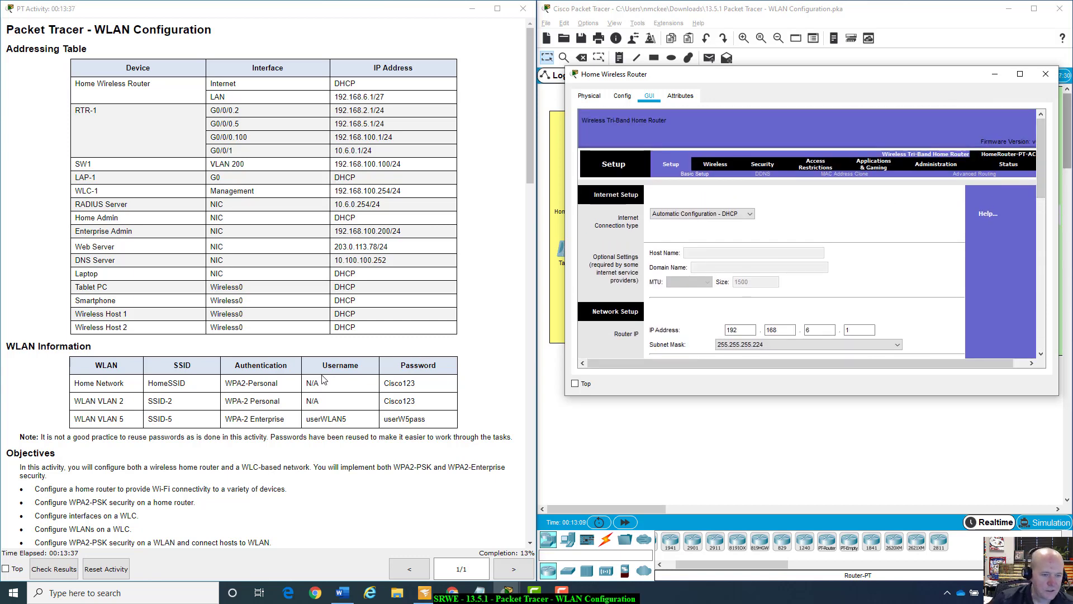
scroll(195, 455, "down", 3)
scroll(195, 456, "down", 3)
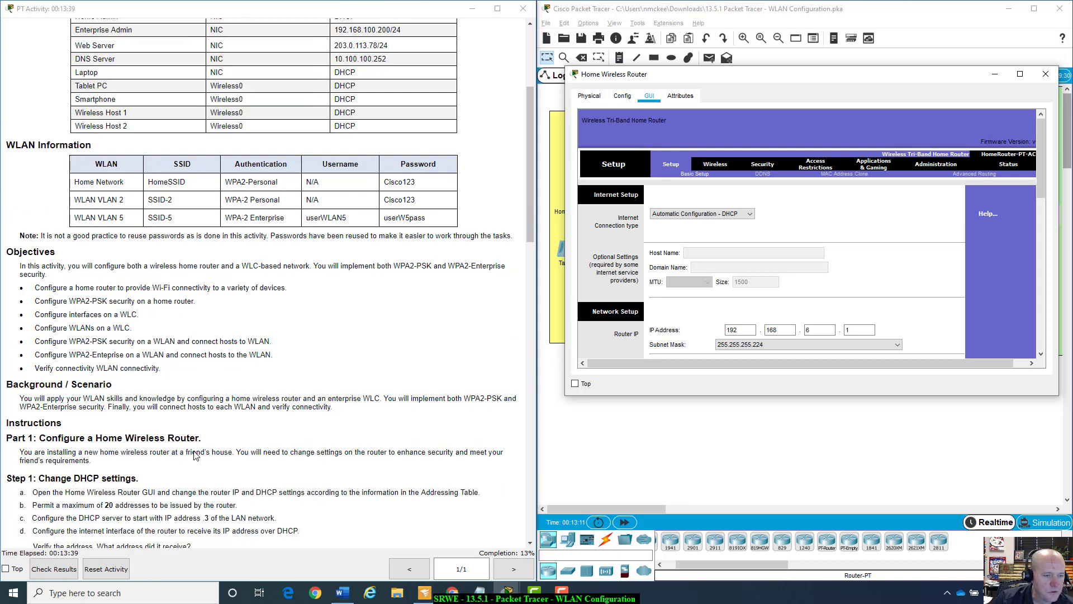
scroll(195, 456, "down", 4)
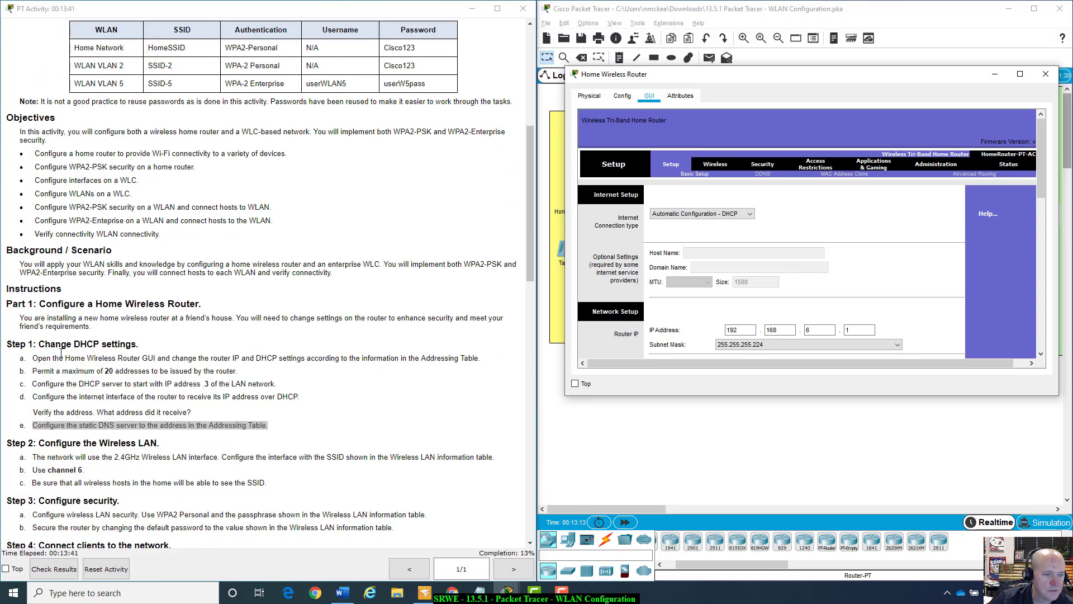
left_click_drag(41, 360, 490, 359)
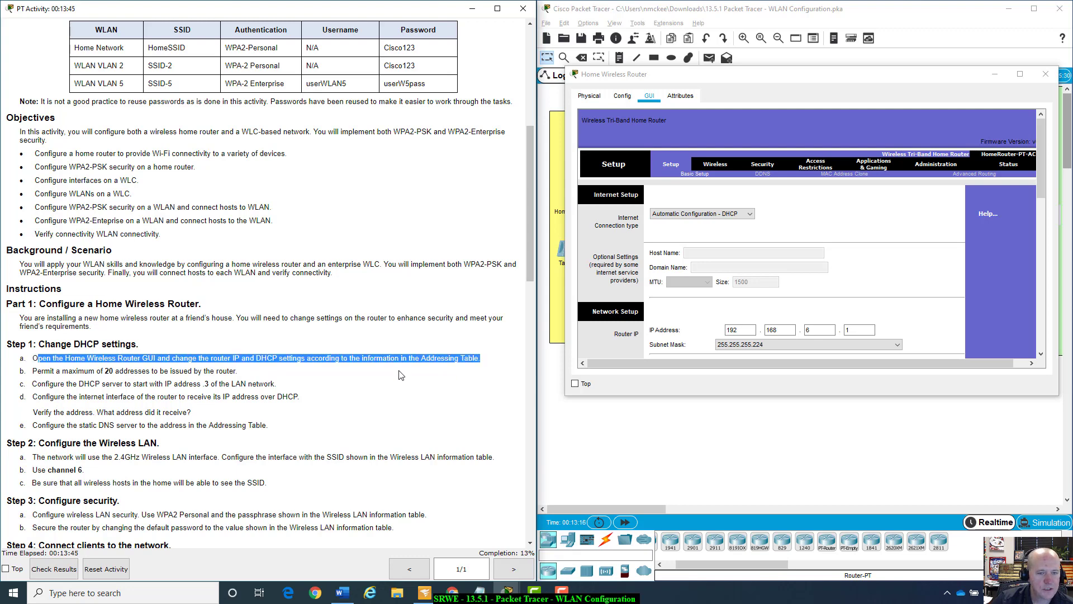
left_click(361, 381)
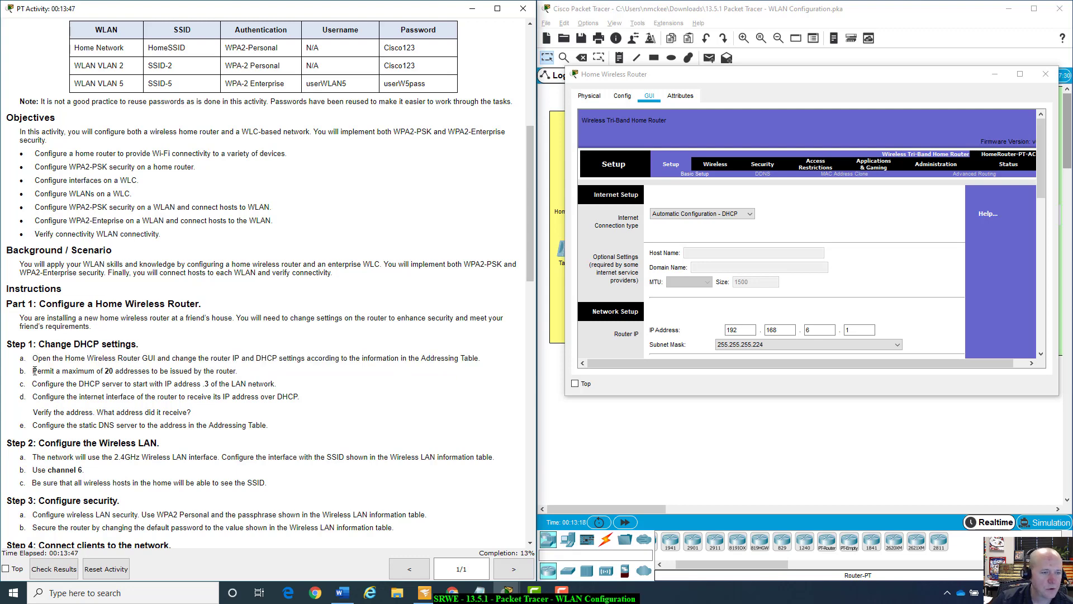
left_click_drag(34, 370, 257, 374)
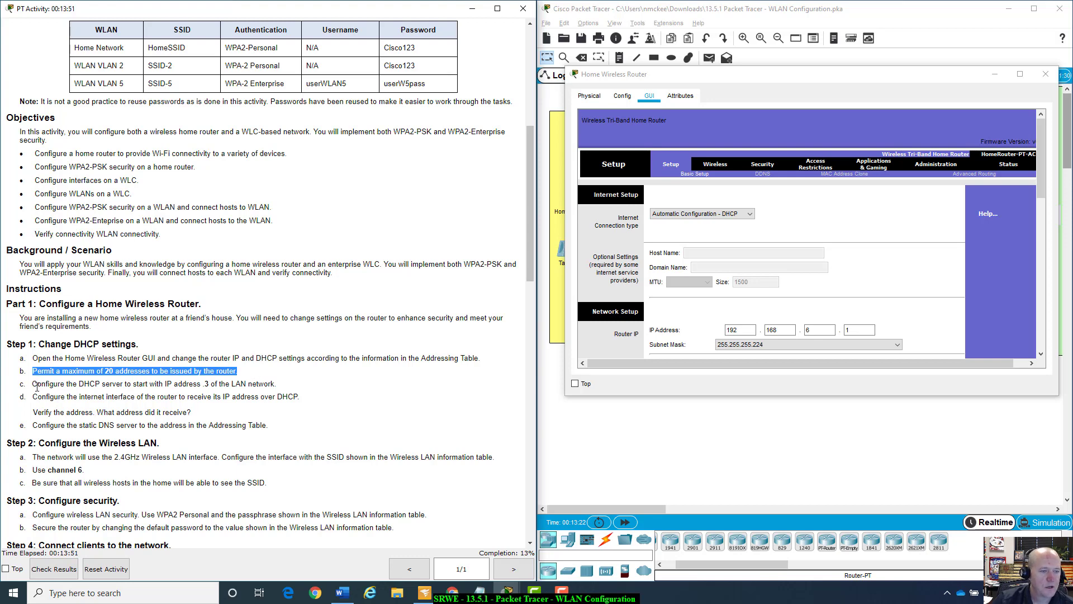
left_click_drag(33, 384, 290, 385)
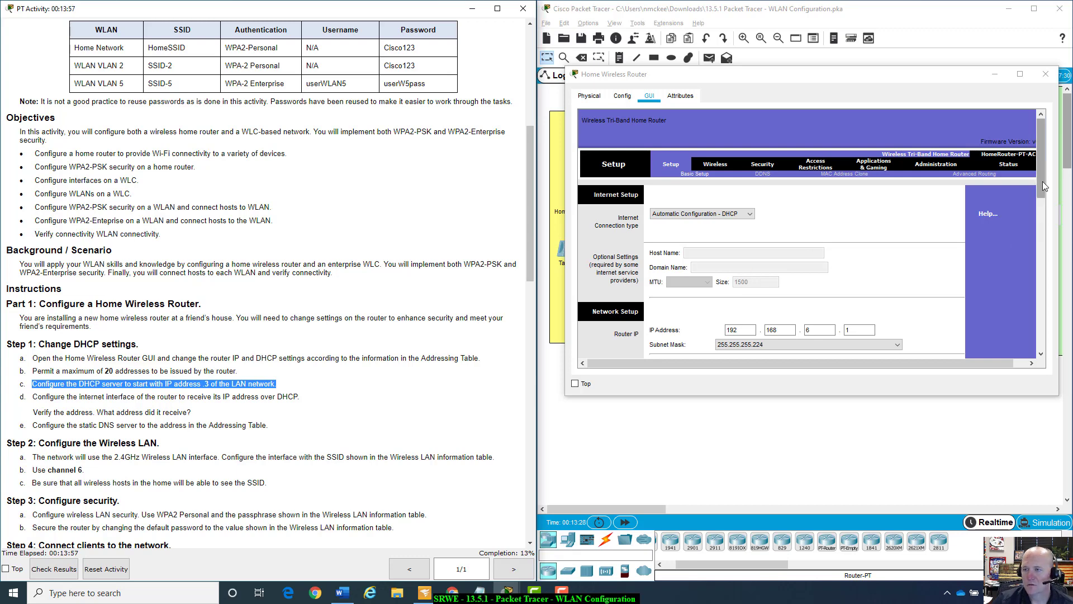
left_click_drag(1042, 181, 1042, 247)
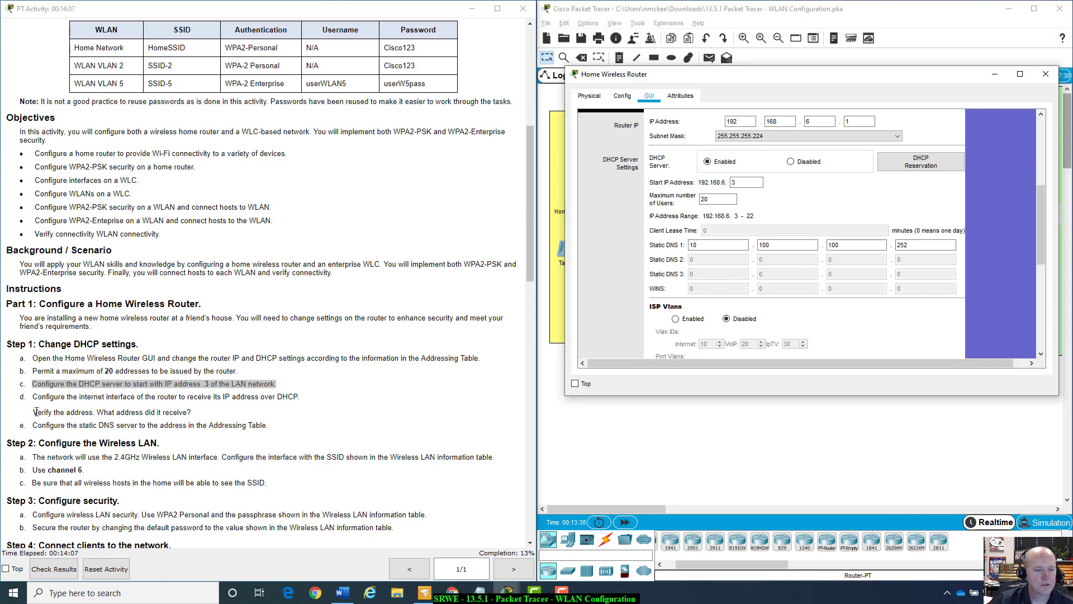
left_click_drag(34, 412, 191, 414)
triple_click(193, 414)
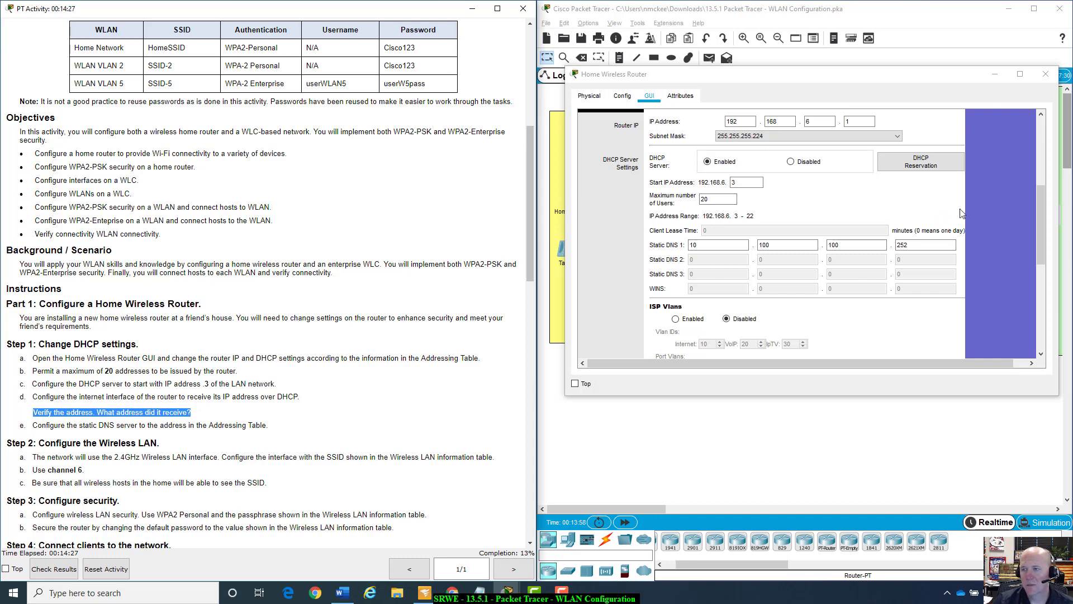
left_click_drag(1037, 199, 1053, 138)
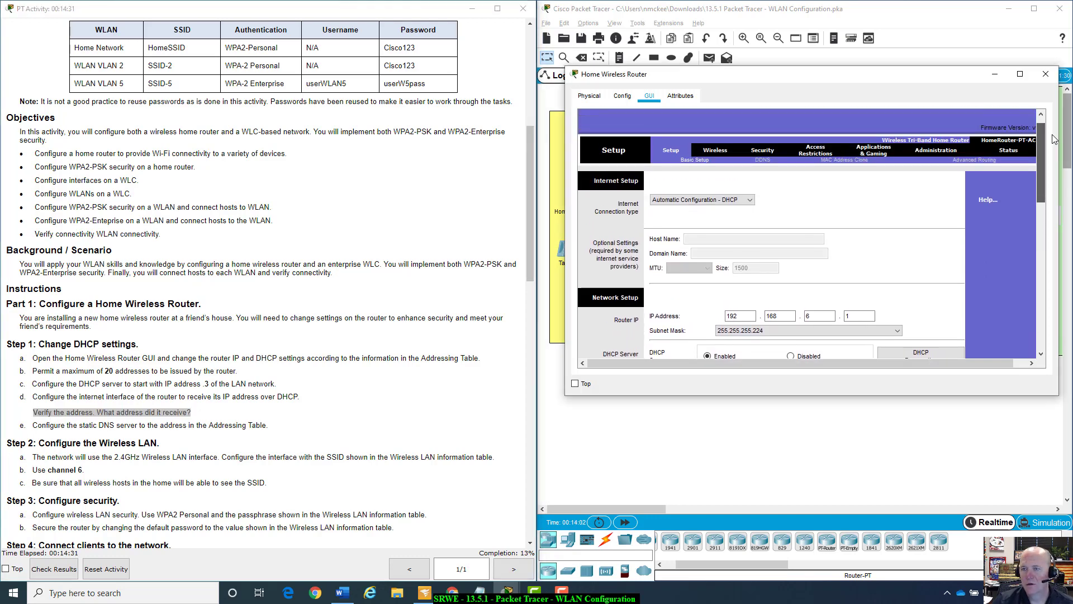
left_click_drag(1052, 135, 1052, 133)
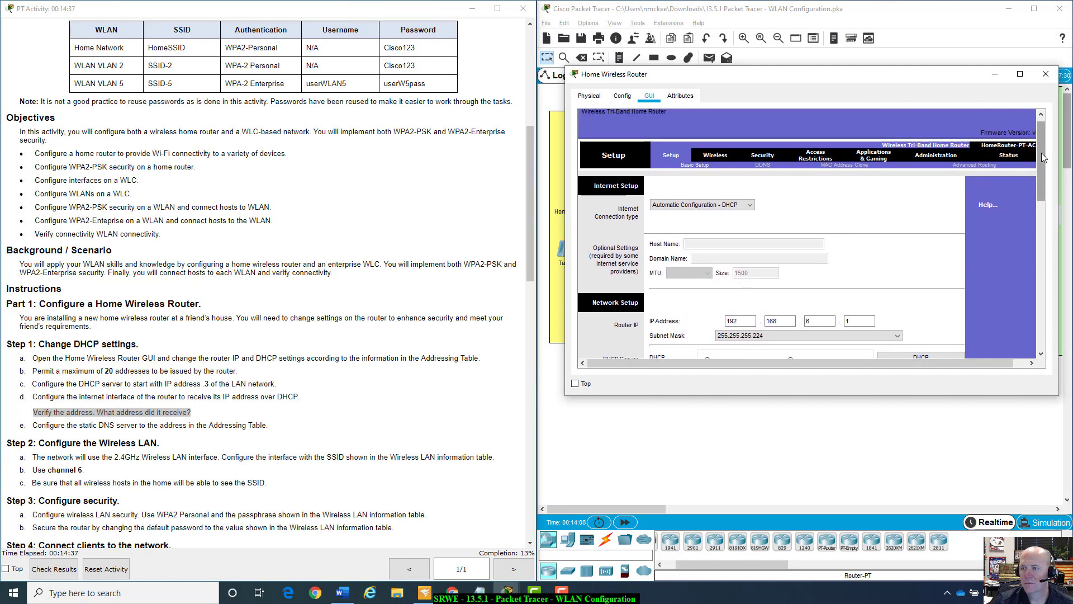
left_click_drag(1041, 153, 1040, 163)
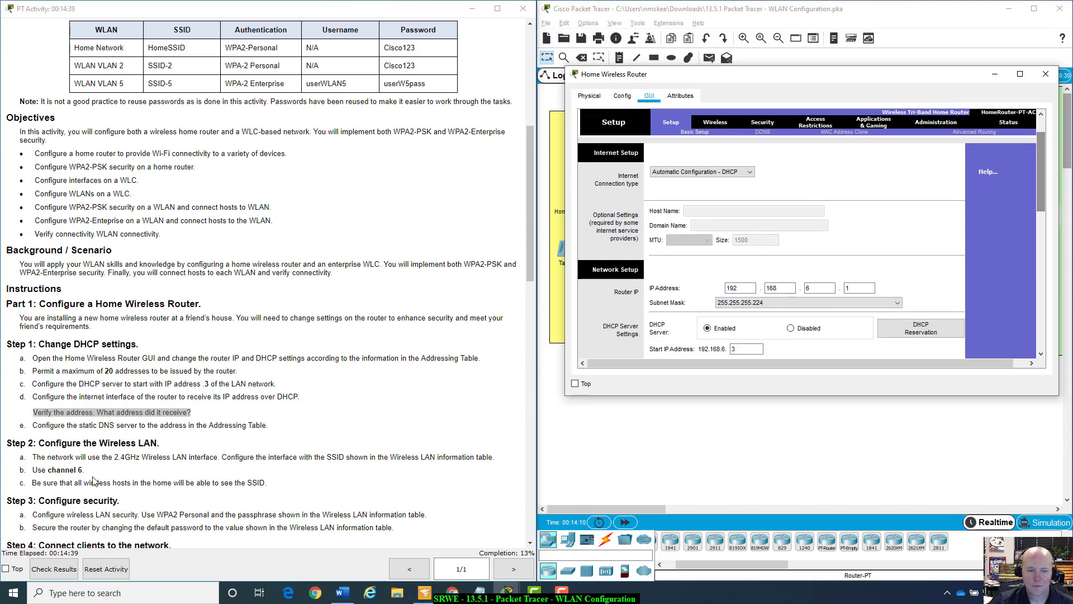
scroll(123, 423, "down", 1)
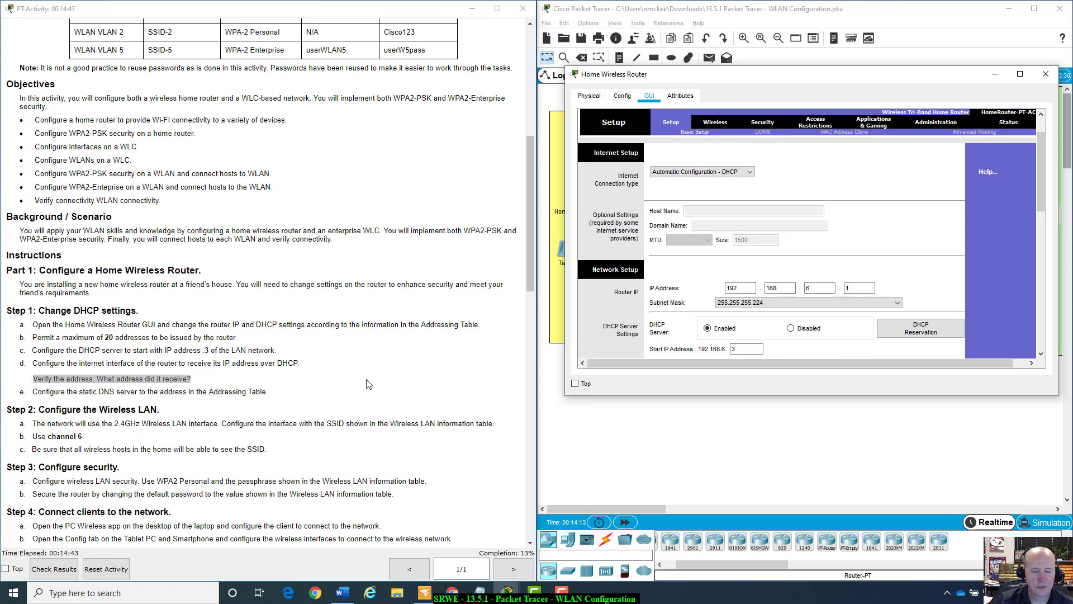
left_click_drag(1040, 149, 1062, 138)
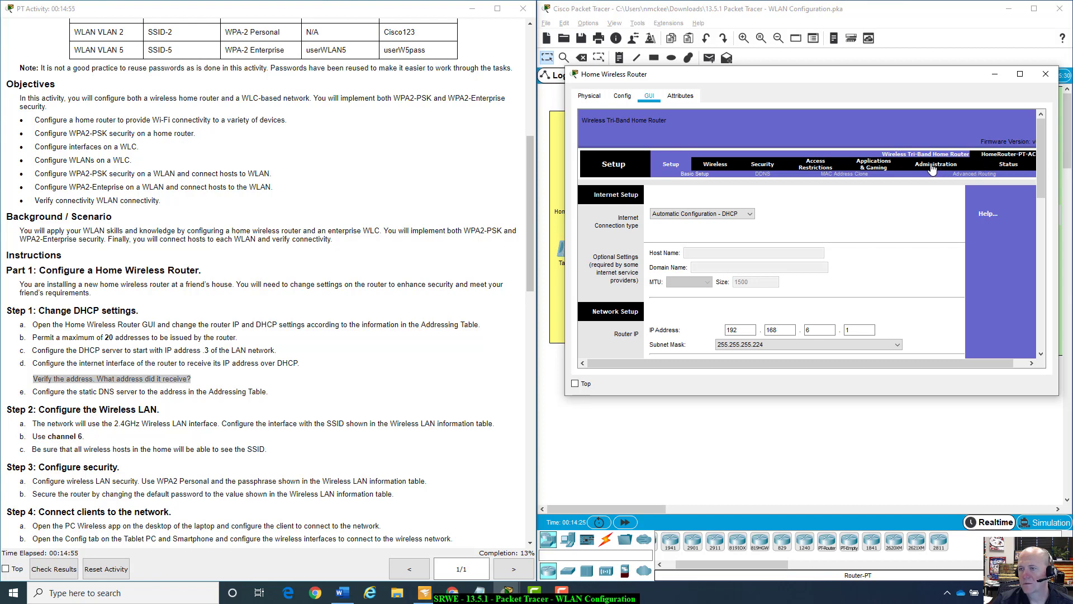
View the router Status page: Internet IP 10.100.200.2, gateway 10.100.200.1, DNS 10.100.100.252.
left_click(1008, 166)
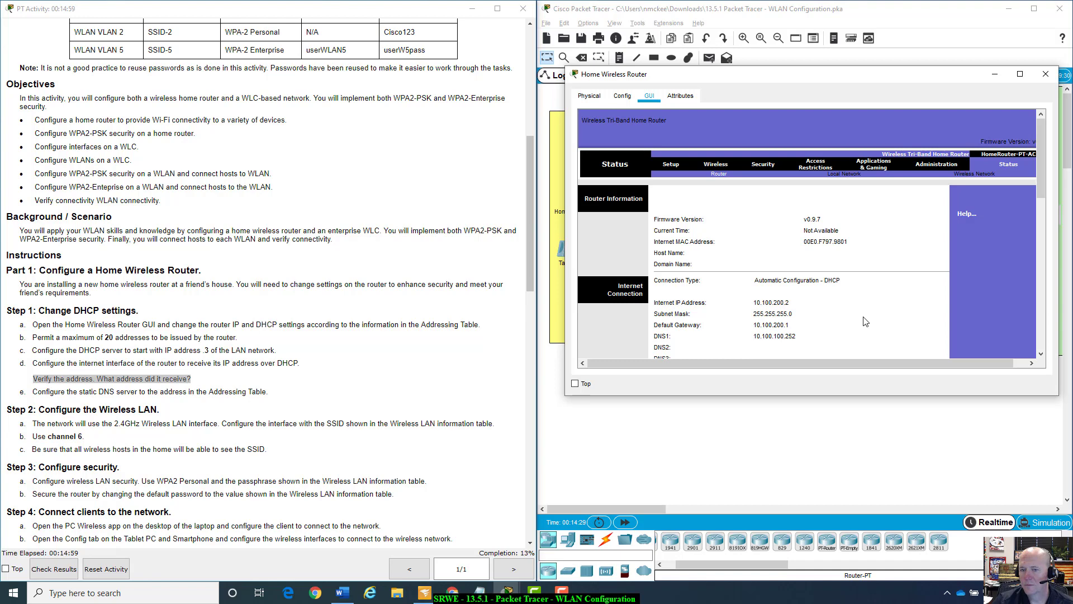
scroll(975, 199, "down", 1)
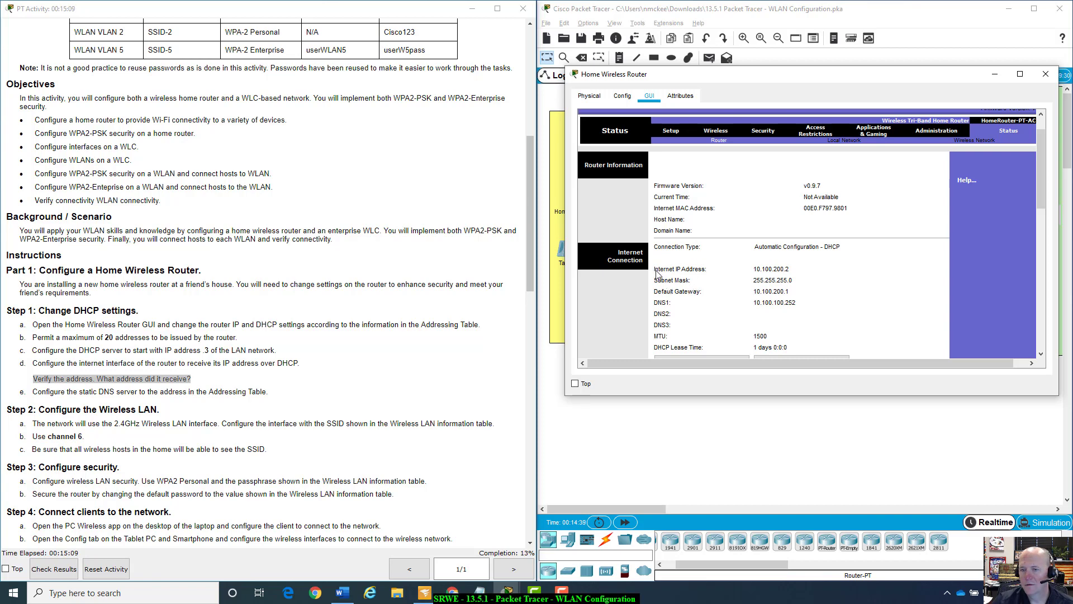
scroll(775, 280, "down", 2)
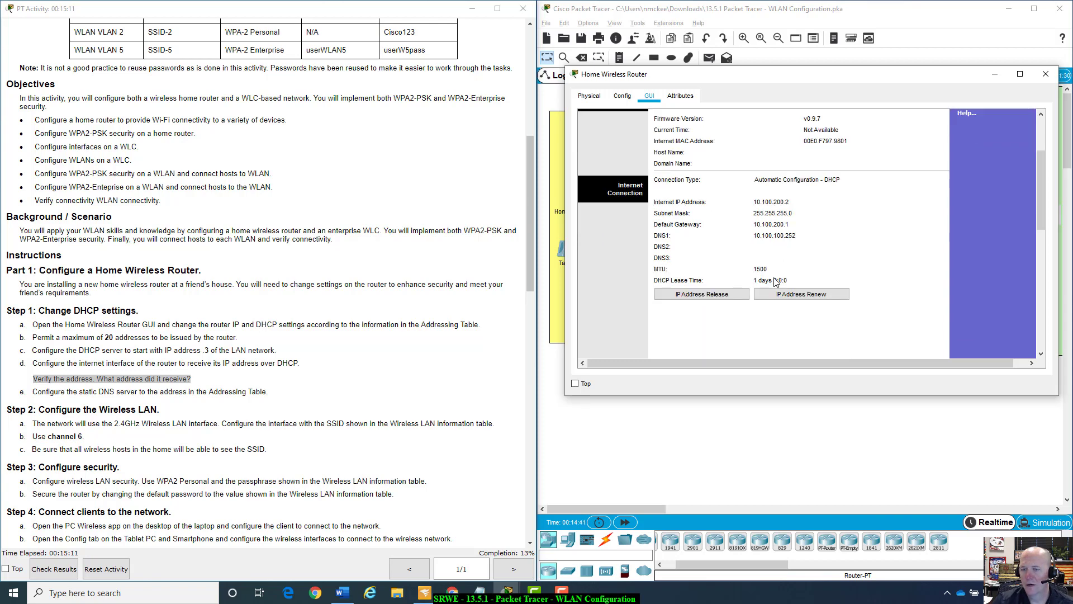
scroll(775, 280, "up", 1)
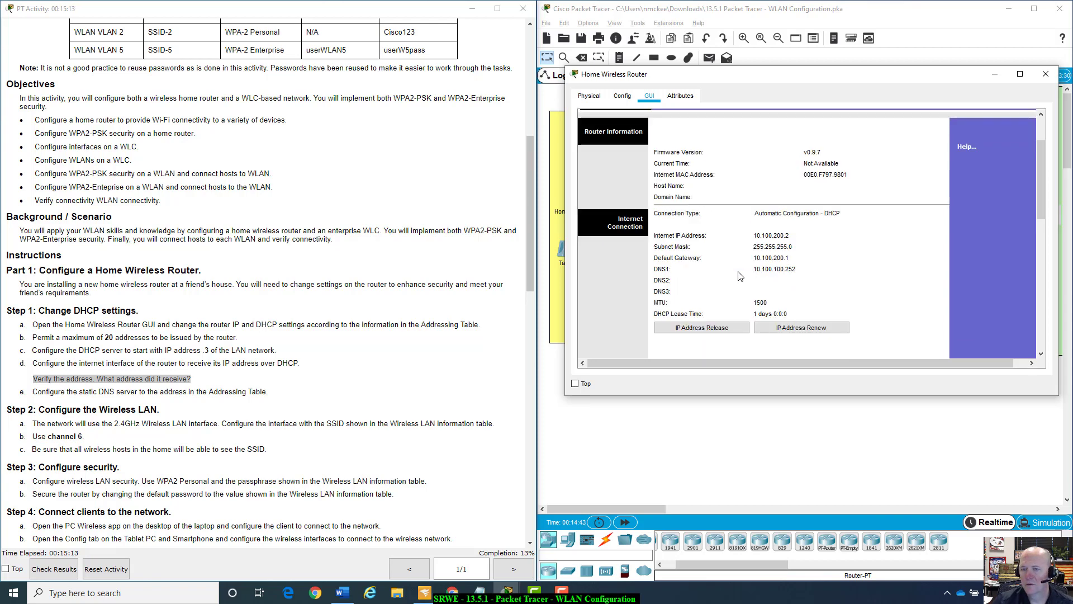
scroll(469, 274, "up", 5)
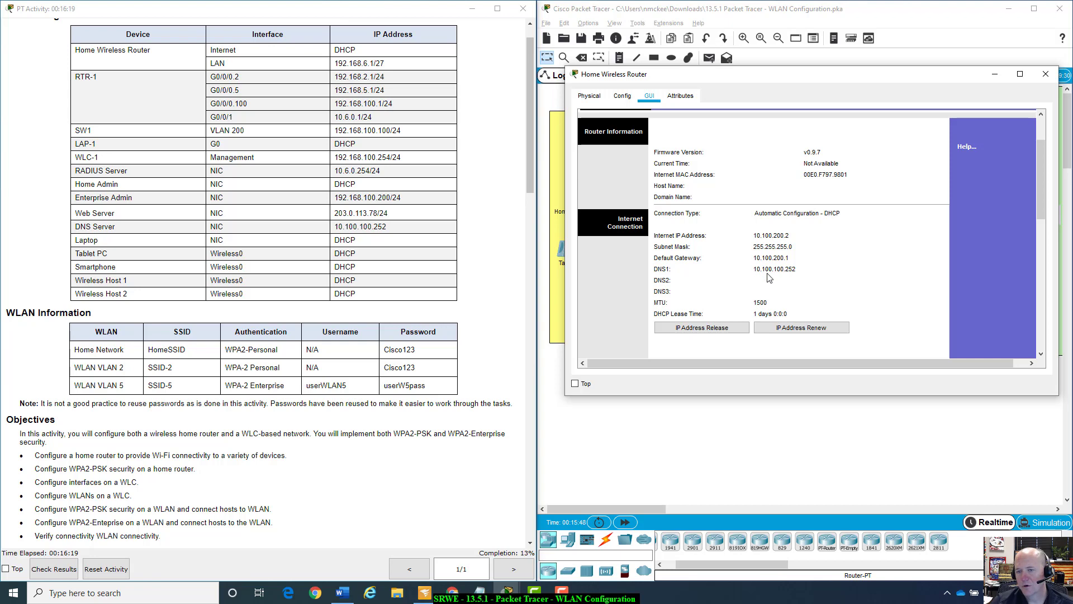
scroll(917, 291, "down", 1)
scroll(920, 290, "down", 2)
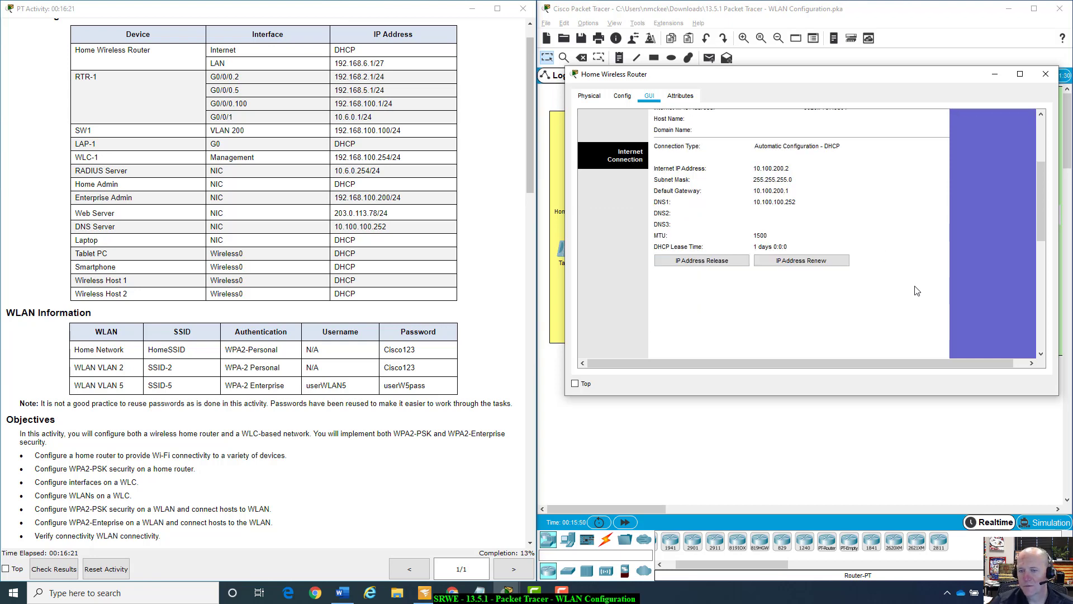
scroll(924, 290, "up", 2)
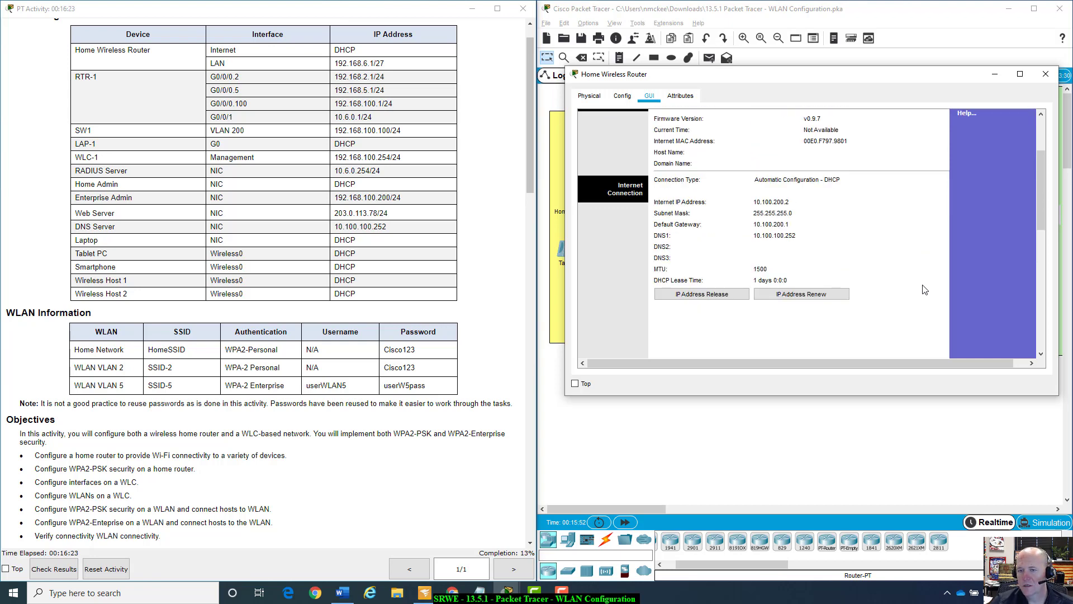
scroll(926, 290, "up", 3)
scroll(211, 524, "down", 8)
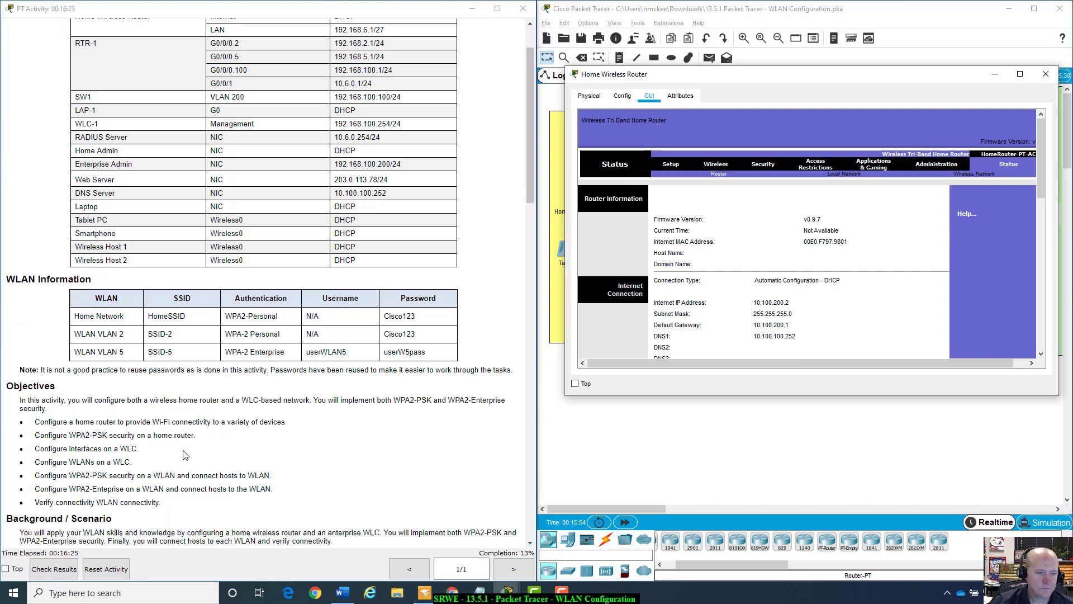
scroll(185, 454, "down", 4)
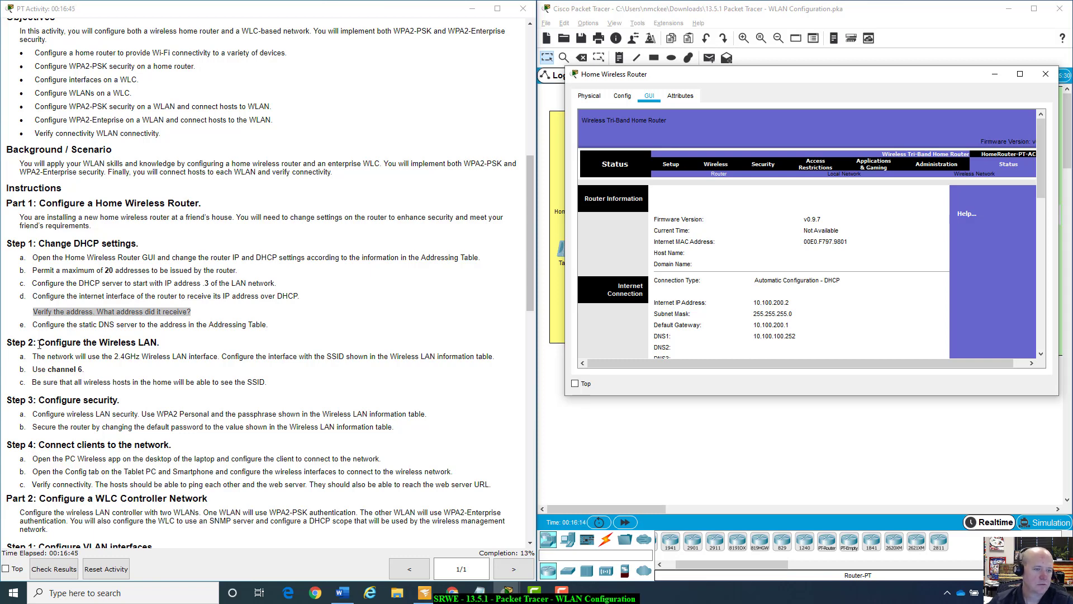
Bring up Basic Wireless Settings and scroll through the 2.4 GHz and 5 GHz radio sections.
left_click(716, 166)
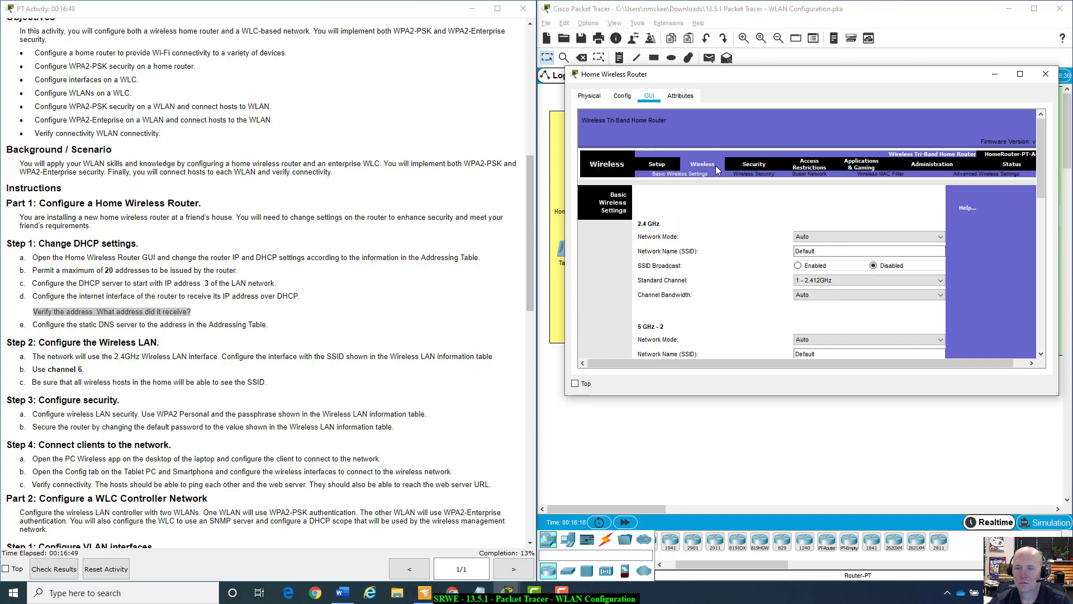
scroll(725, 274, "down", 1)
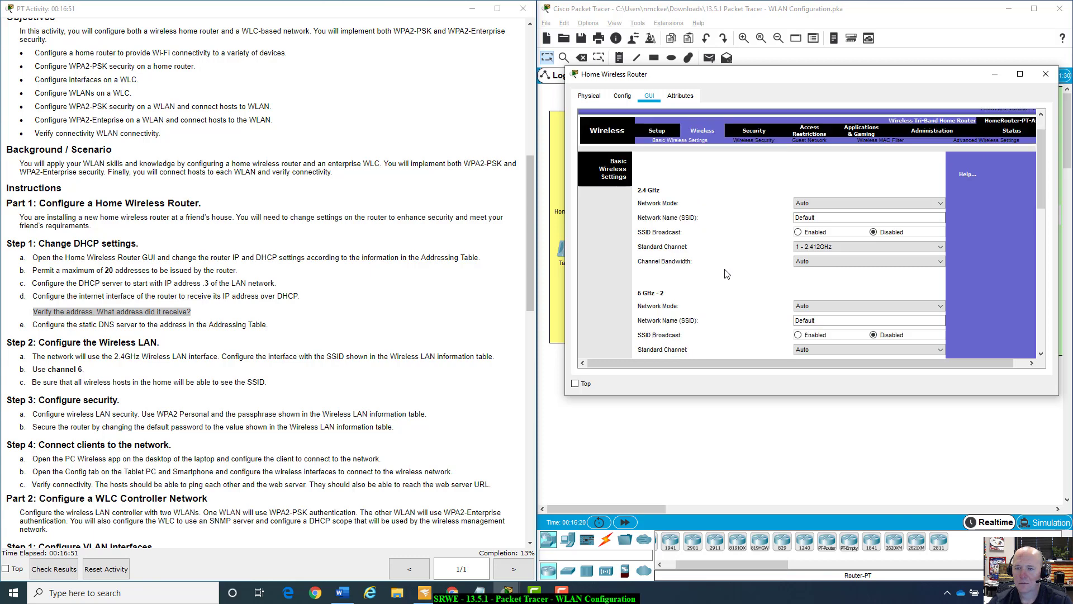
scroll(726, 273, "down", 7)
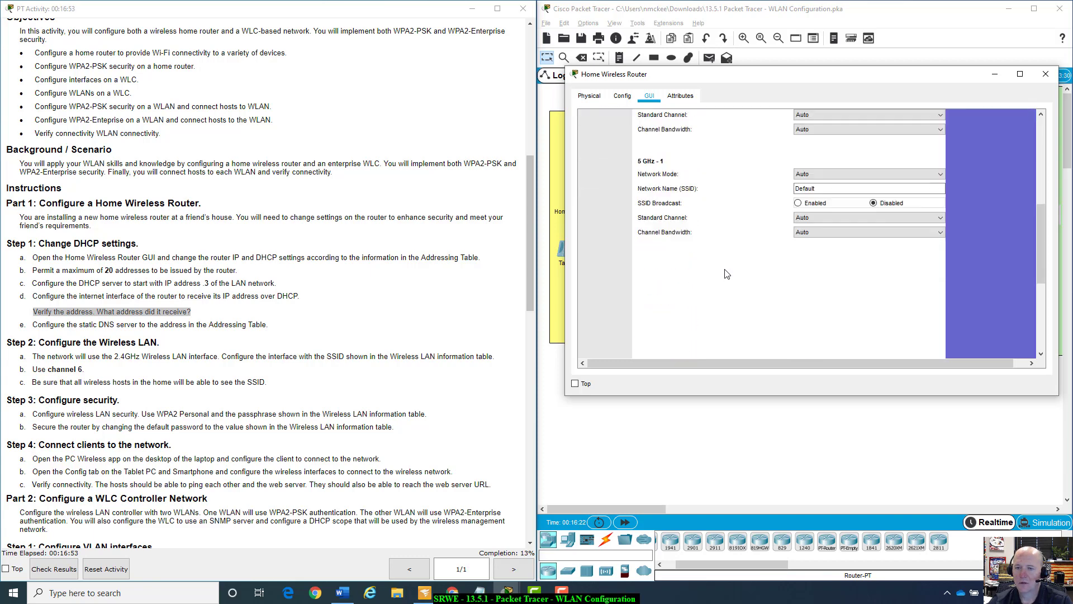
scroll(725, 273, "up", 8)
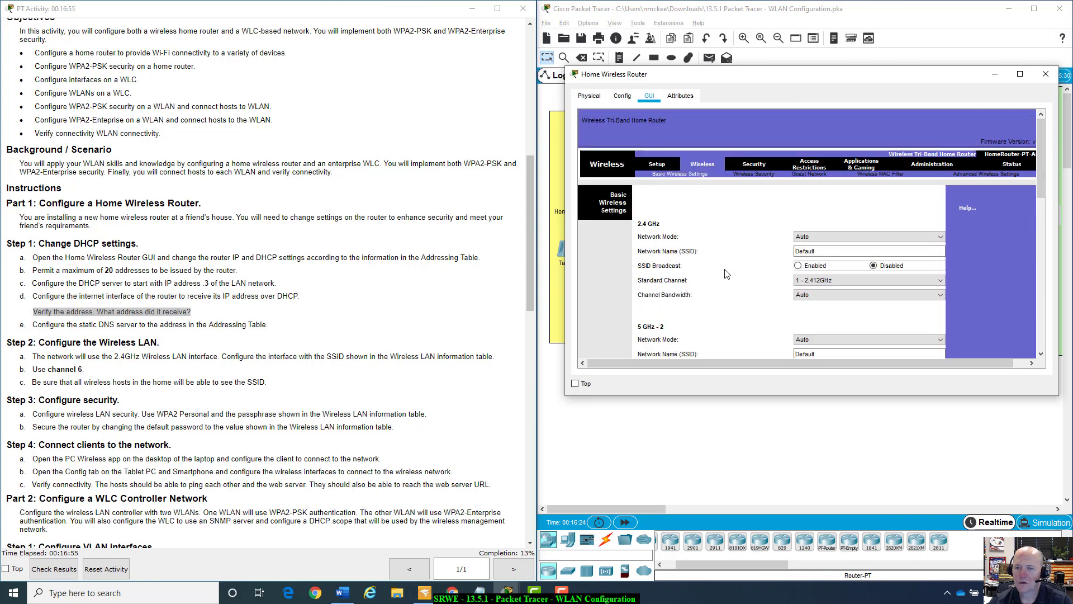
scroll(761, 261, "down", 3)
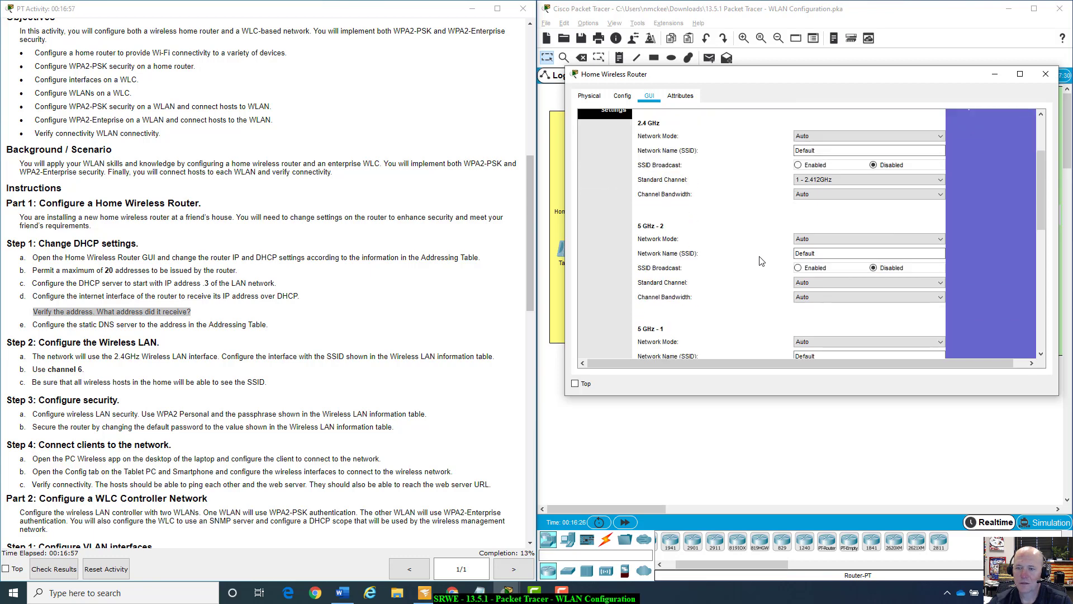
scroll(760, 261, "down", 1)
scroll(760, 261, "up", 4)
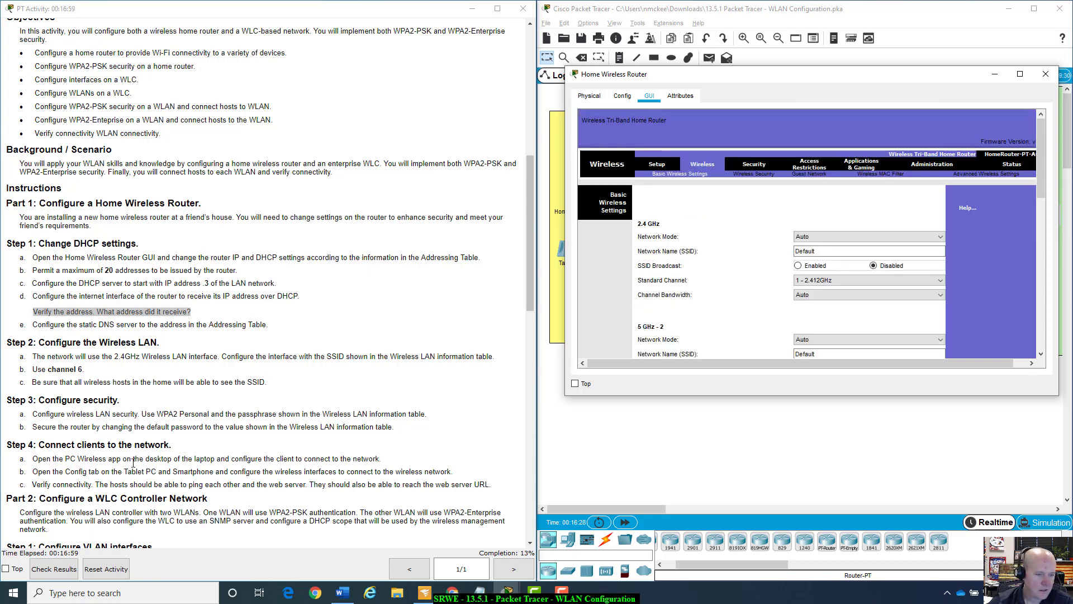
scroll(674, 279, "down", 5)
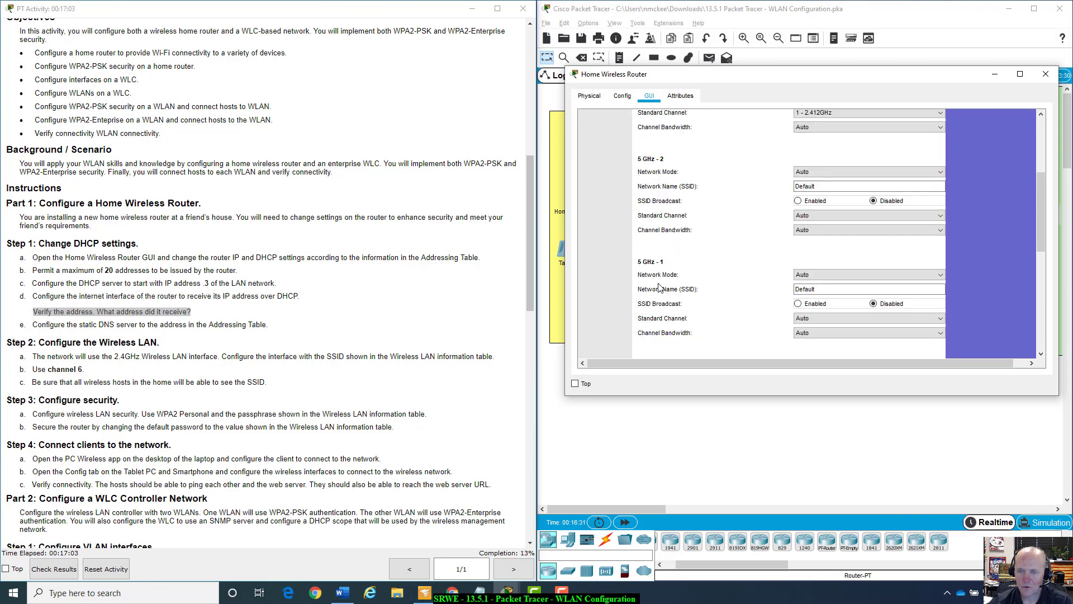
scroll(658, 286, "up", 4)
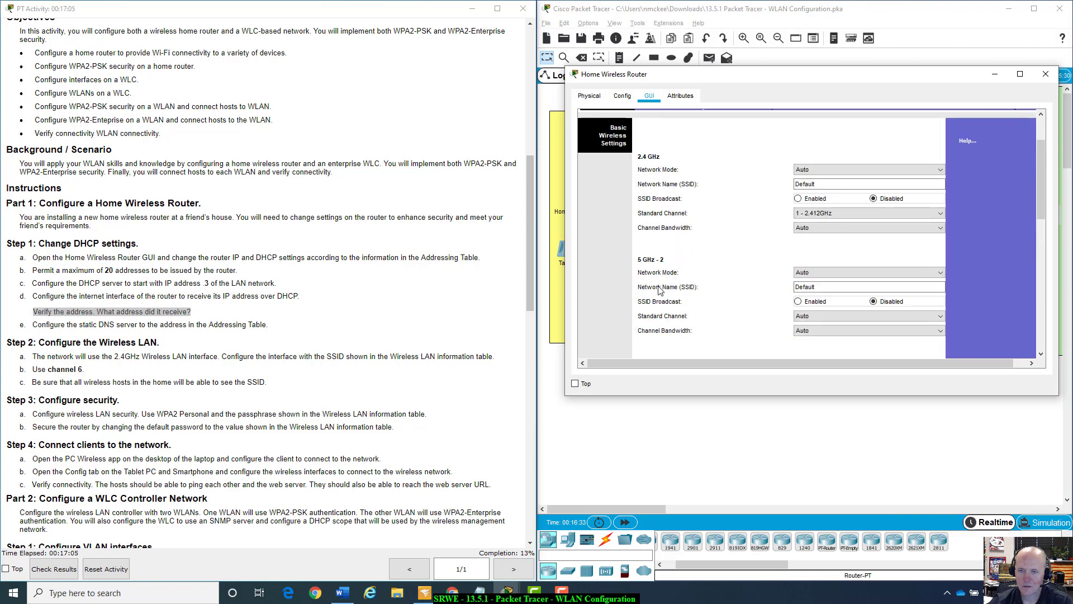
scroll(665, 260, "down", 4)
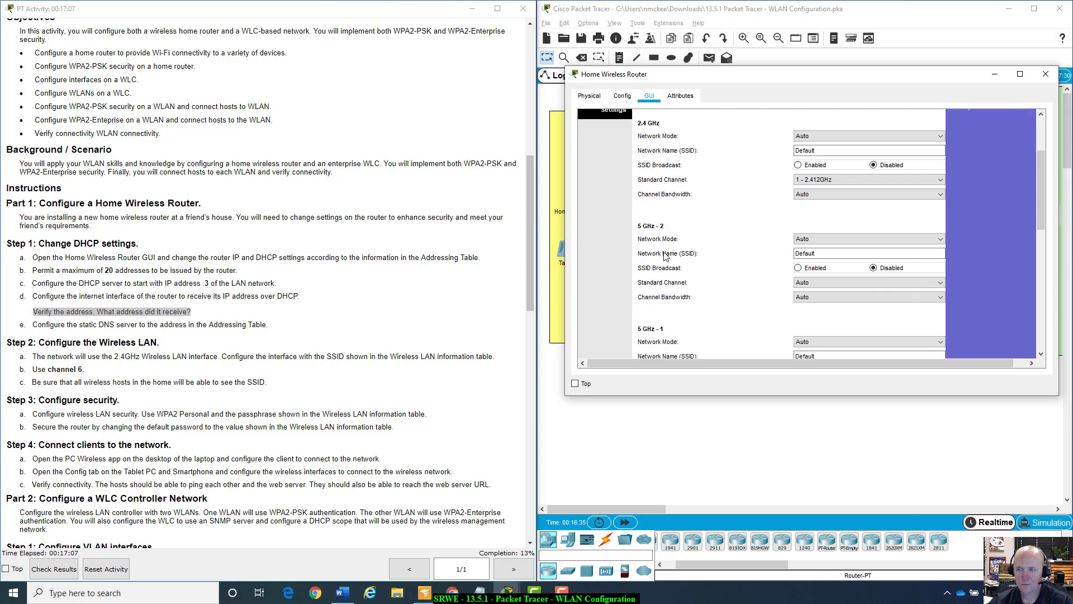
scroll(669, 288, "up", 2)
scroll(348, 256, "up", 2)
scroll(348, 256, "up", 4)
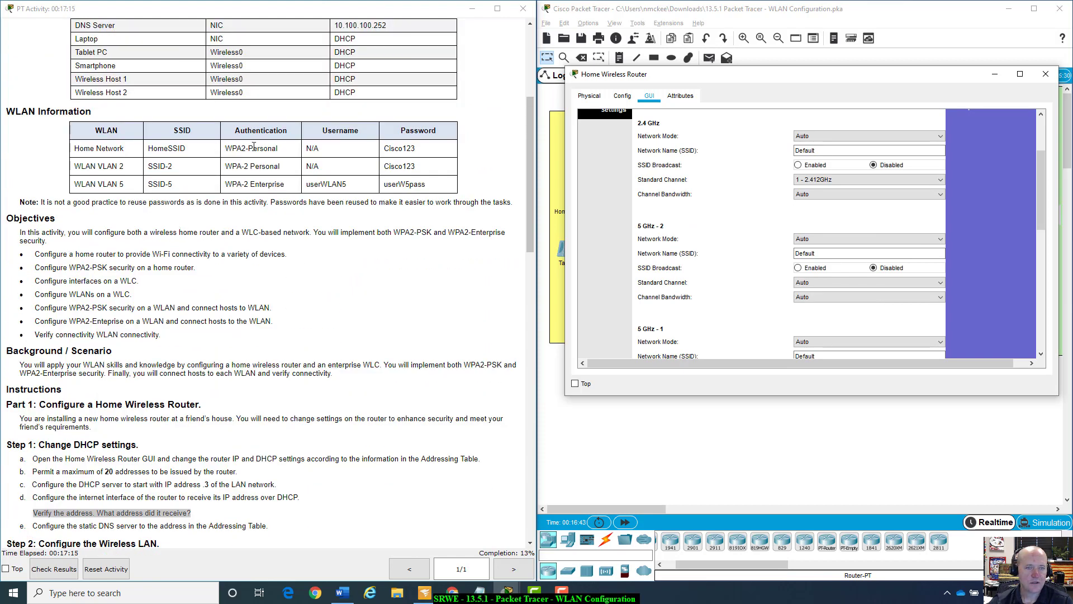
scroll(753, 208, "up", 2)
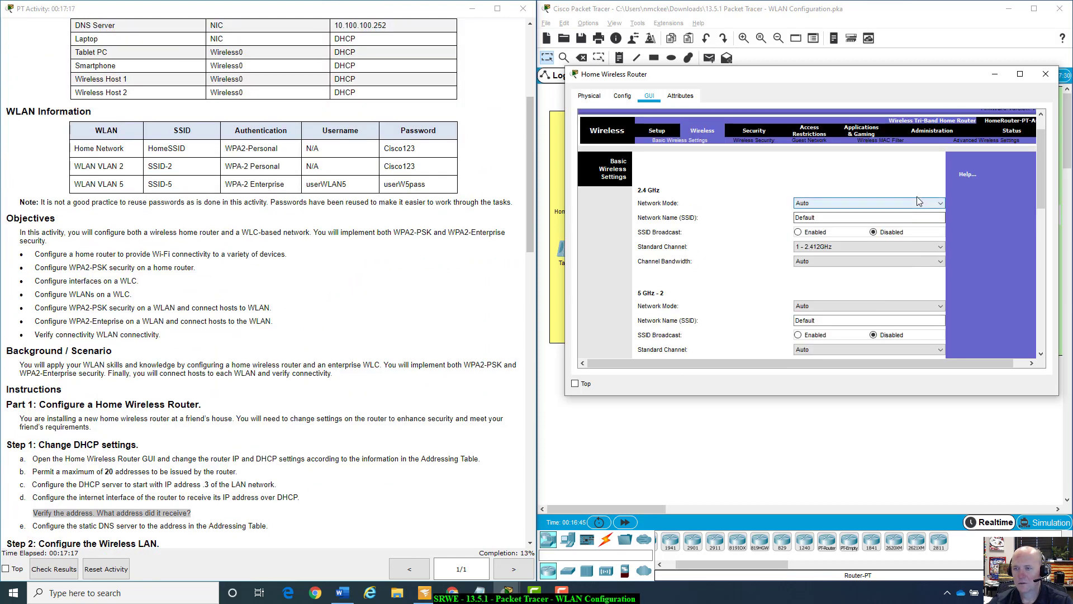
Rename the 2.4 GHz network to HomeSSID and enable SSID broadcast.
left_click(939, 205)
left_click(930, 212)
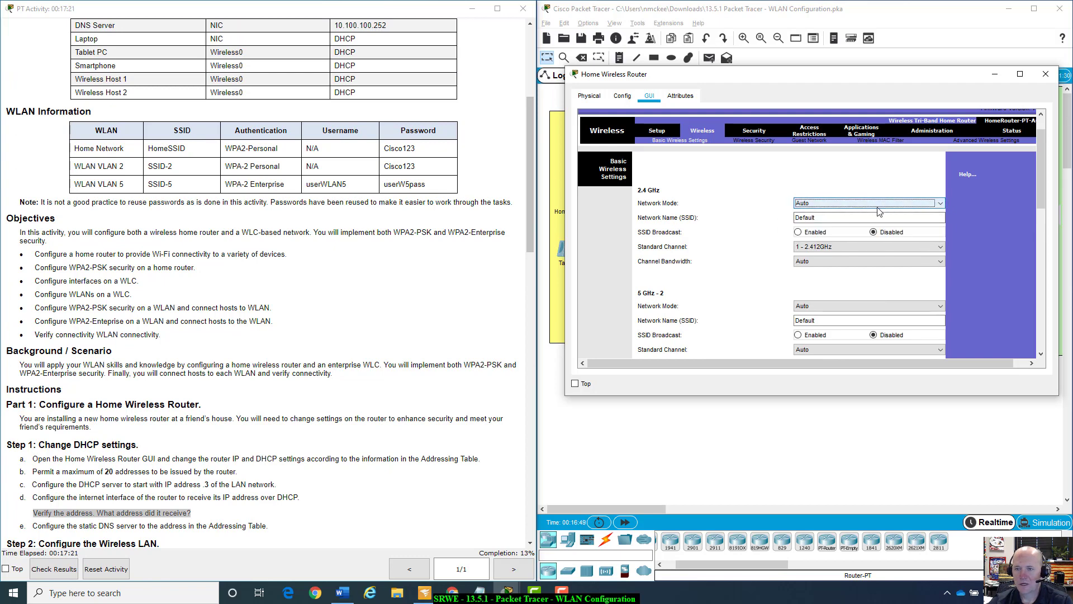
double_click(855, 221)
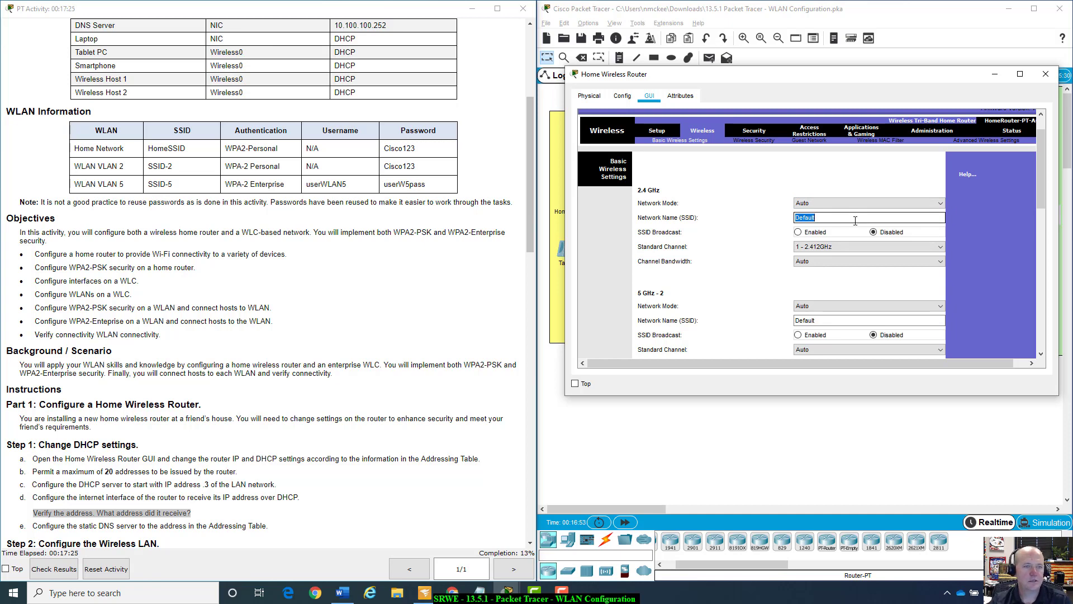
type("HomeSSID")
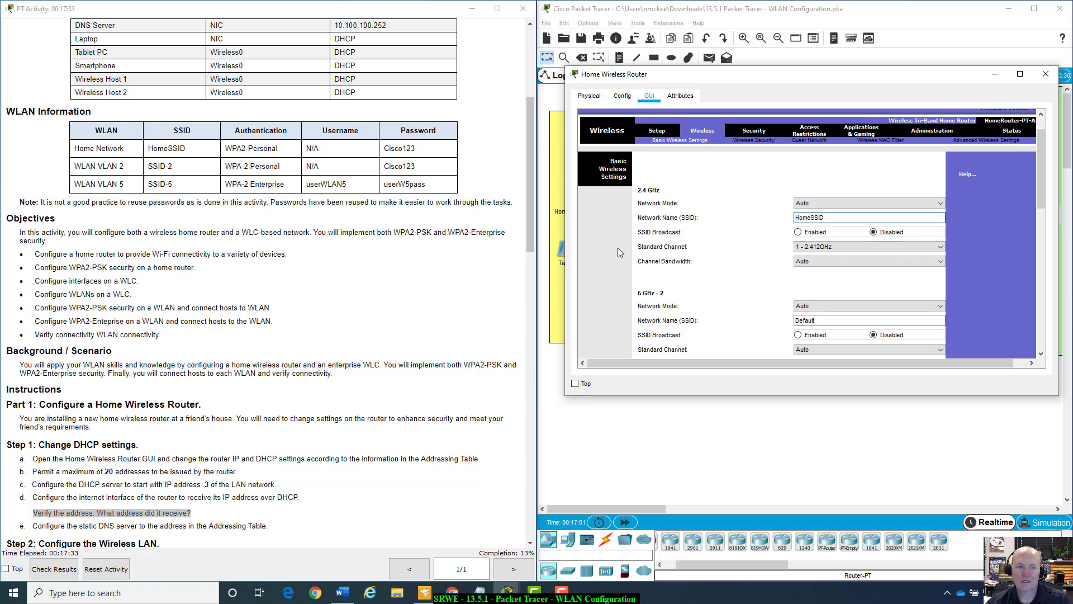
left_click(798, 232)
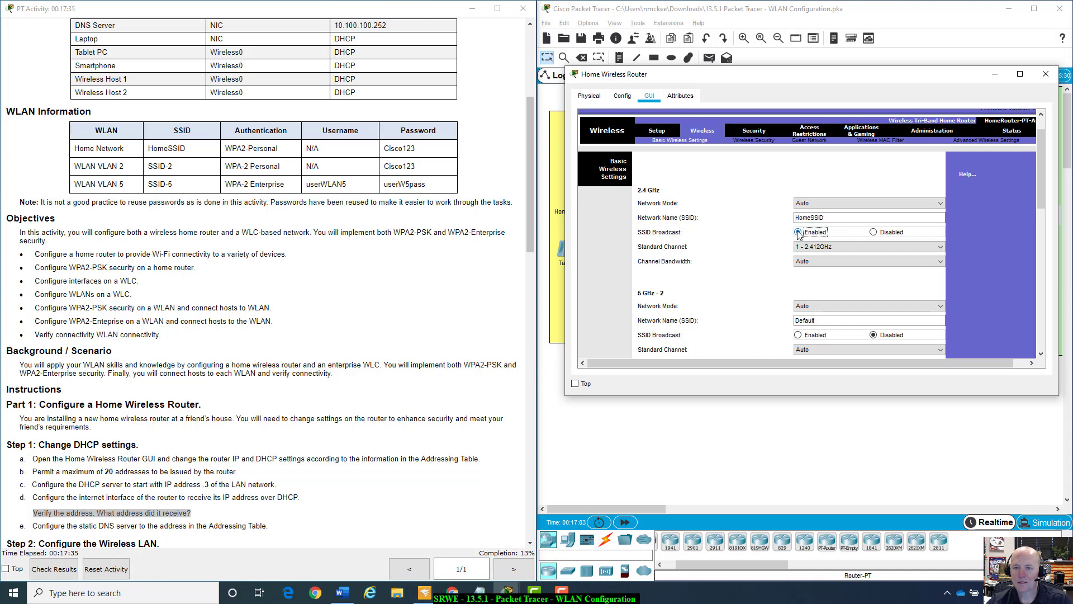
Set the 2.4 GHz Standard Channel to 6 - 2.437GHz.
scroll(363, 400, "down", 4)
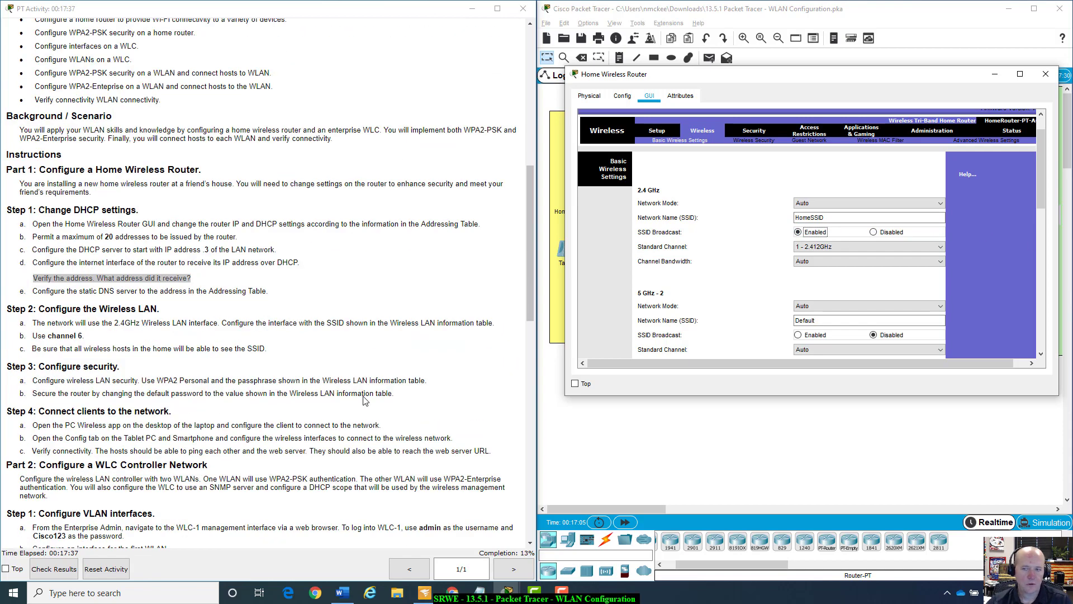
scroll(363, 400, "down", 1)
scroll(365, 400, "up", 1)
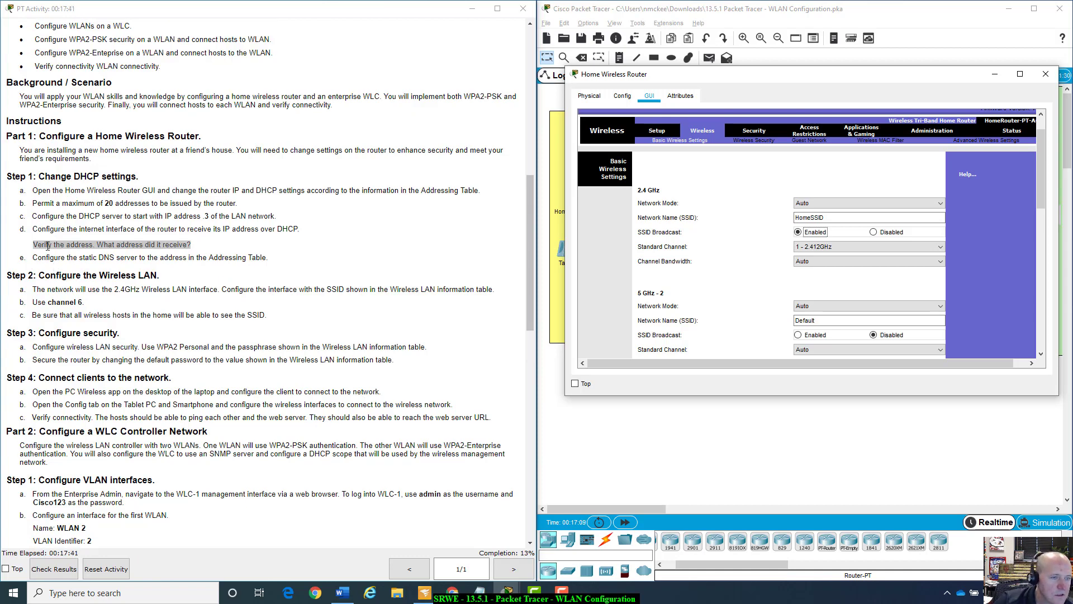
left_click(942, 246)
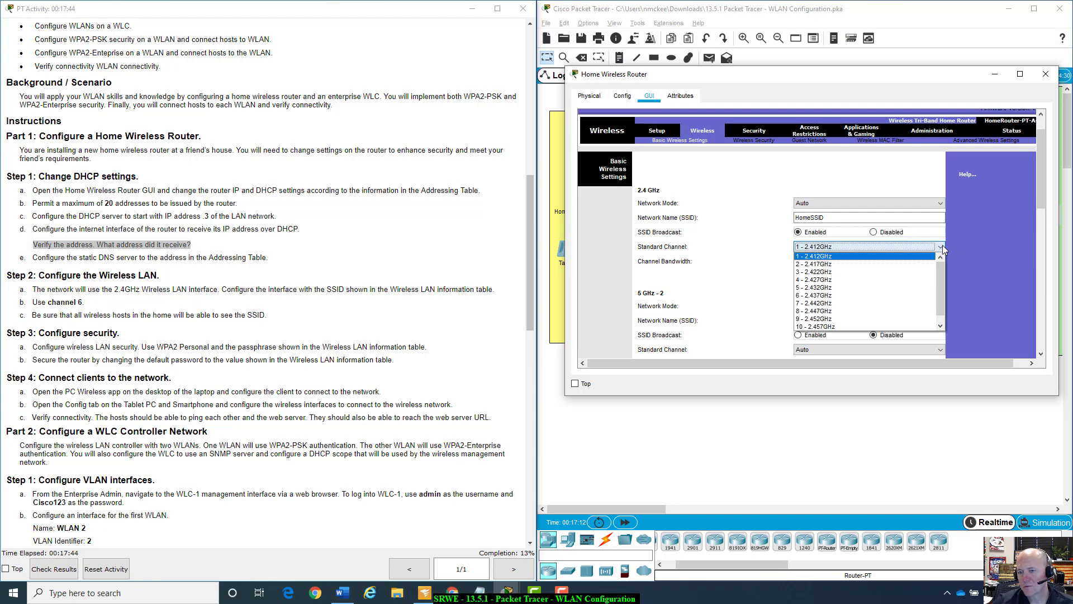
left_click(825, 294)
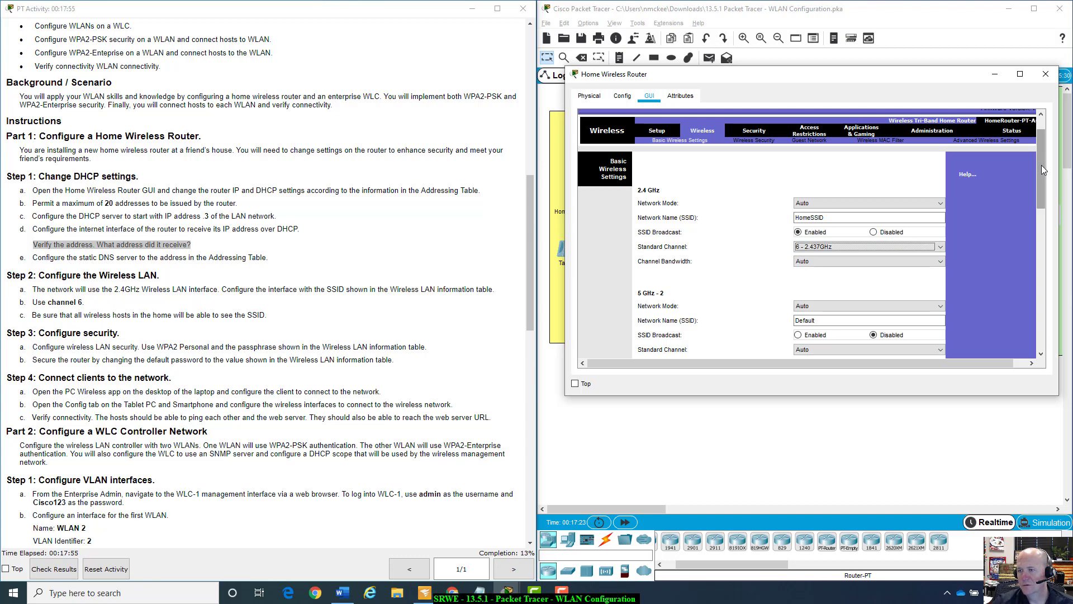
left_click_drag(1042, 165, 1035, 193)
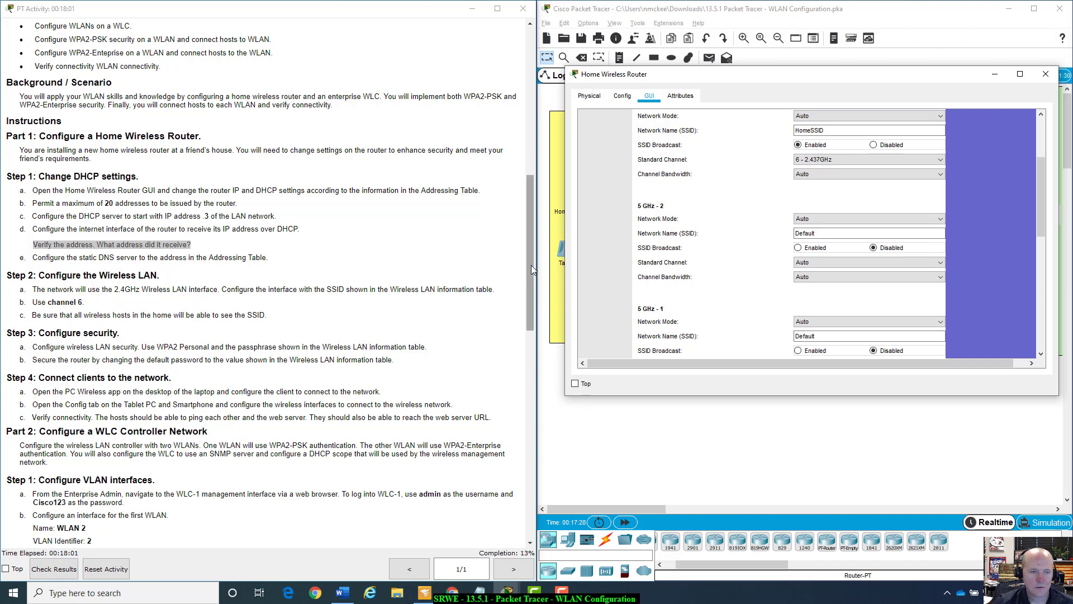
left_click_drag(531, 265, 531, 271)
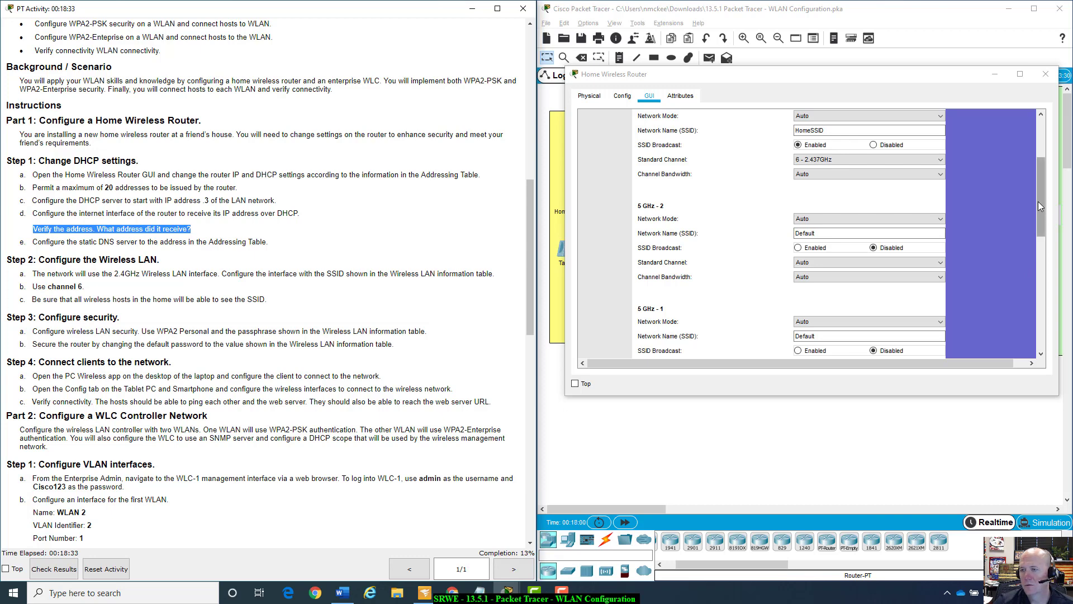
left_click_drag(1042, 193, 1023, 319)
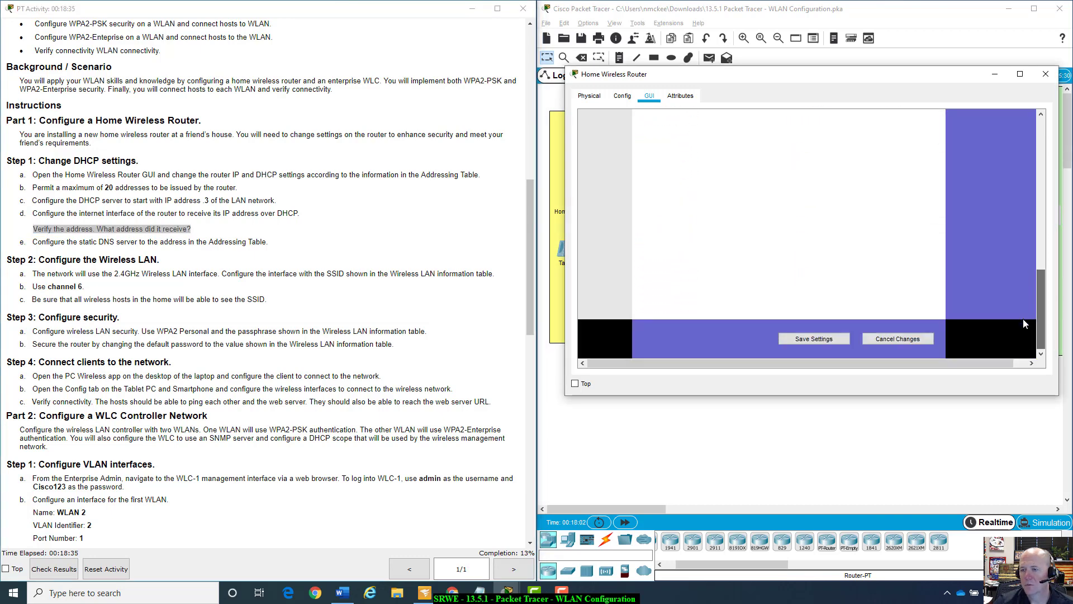
Save the 2.4 GHz wireless settings for 17% completion, then go to Wireless > Wireless Security.
left_click(832, 342)
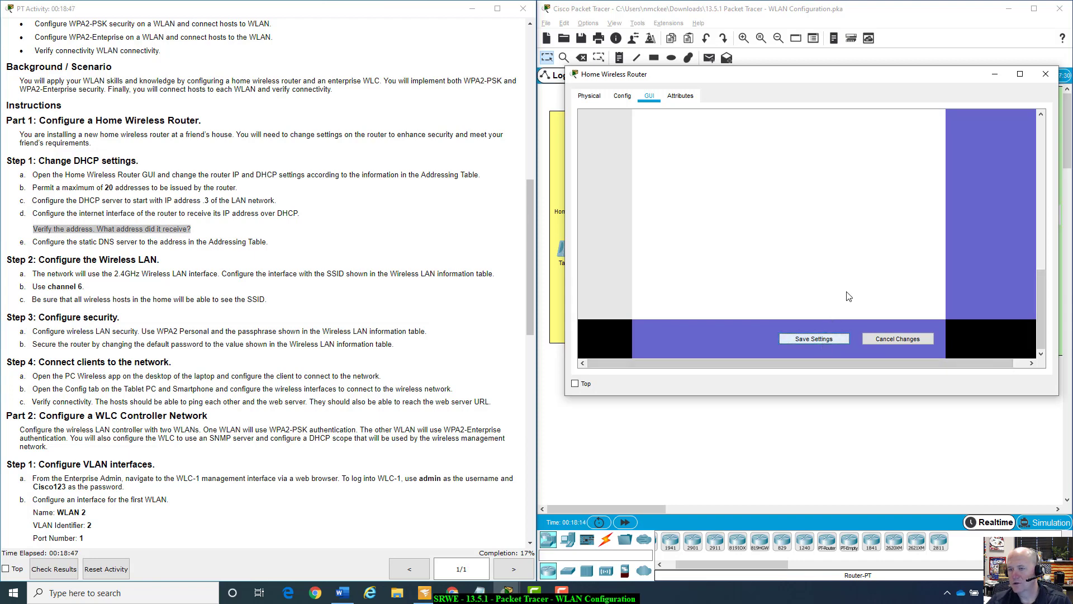
left_click_drag(1040, 303, 1015, 152)
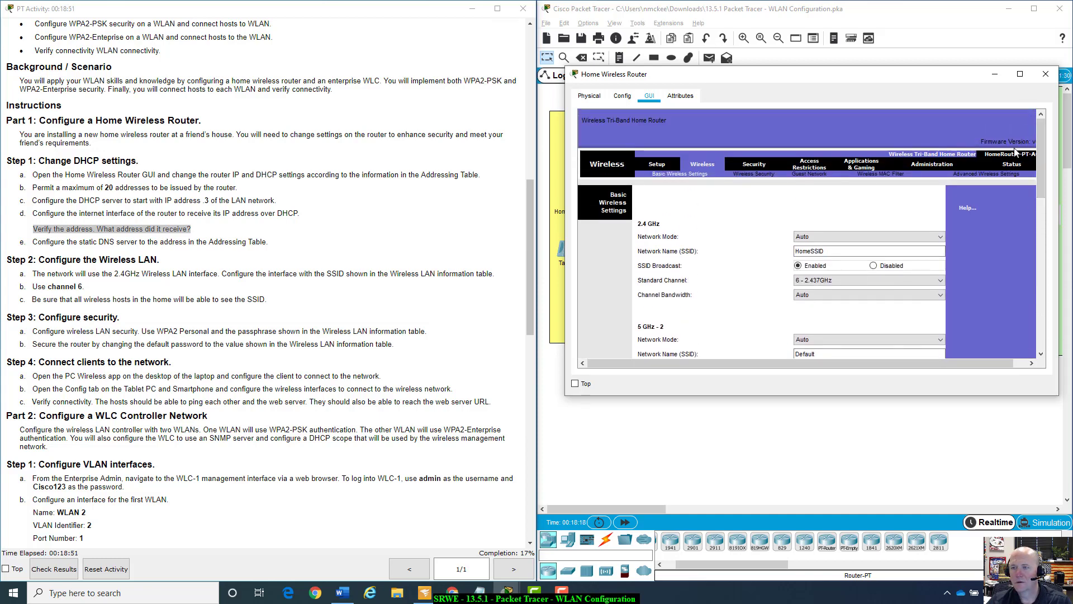
mouse_move(1041, 155)
left_mouse_down()
mouse_move(1017, 292)
mouse_move(1032, 149)
left_mouse_up()
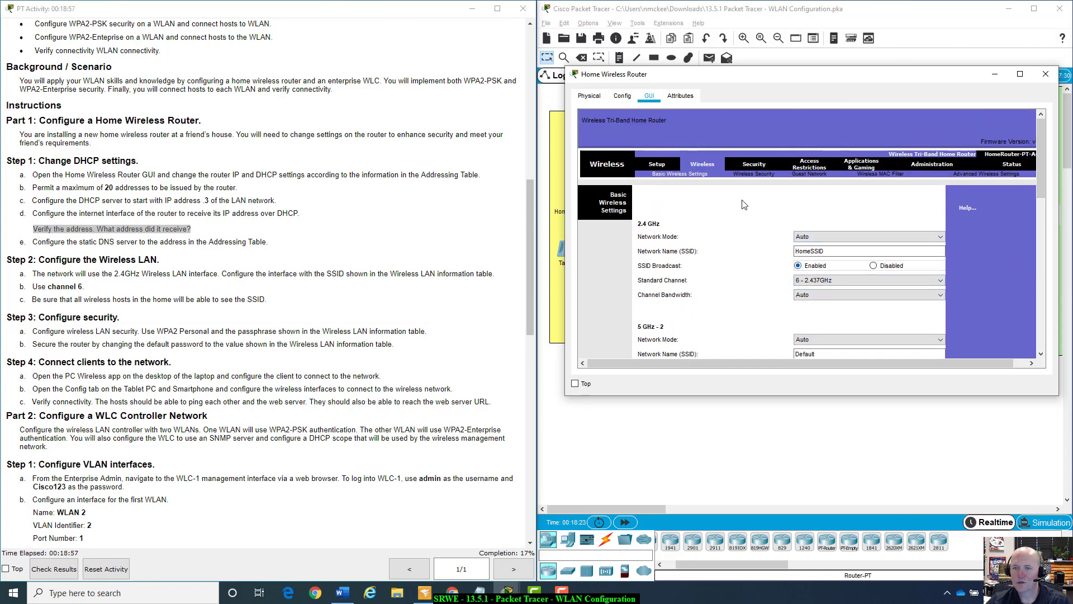
left_click(752, 174)
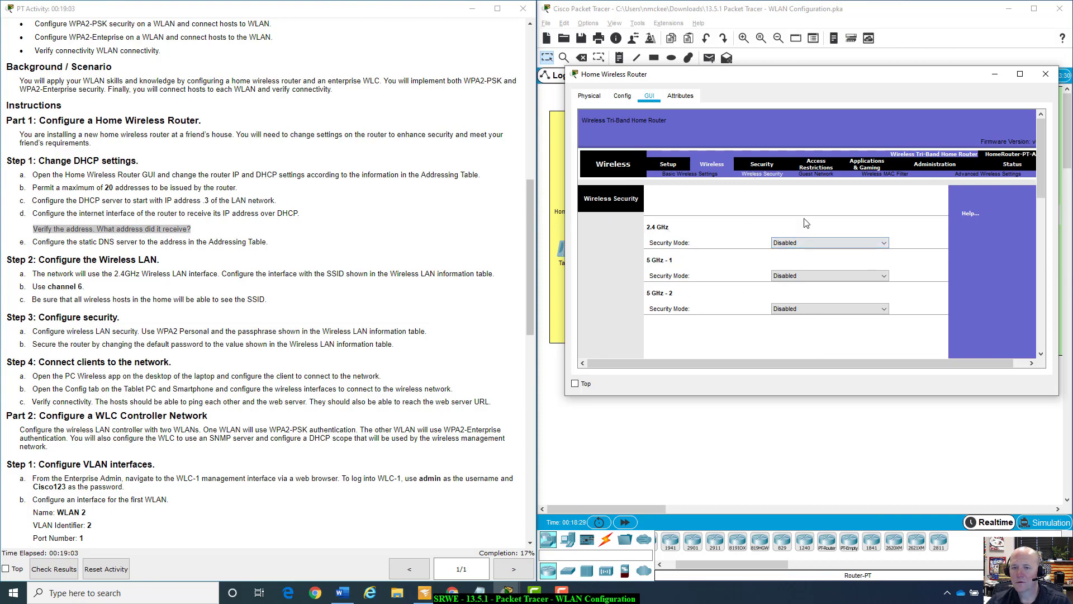
Set the 2.4 GHz security mode to WPA2 Personal.
left_click(885, 240)
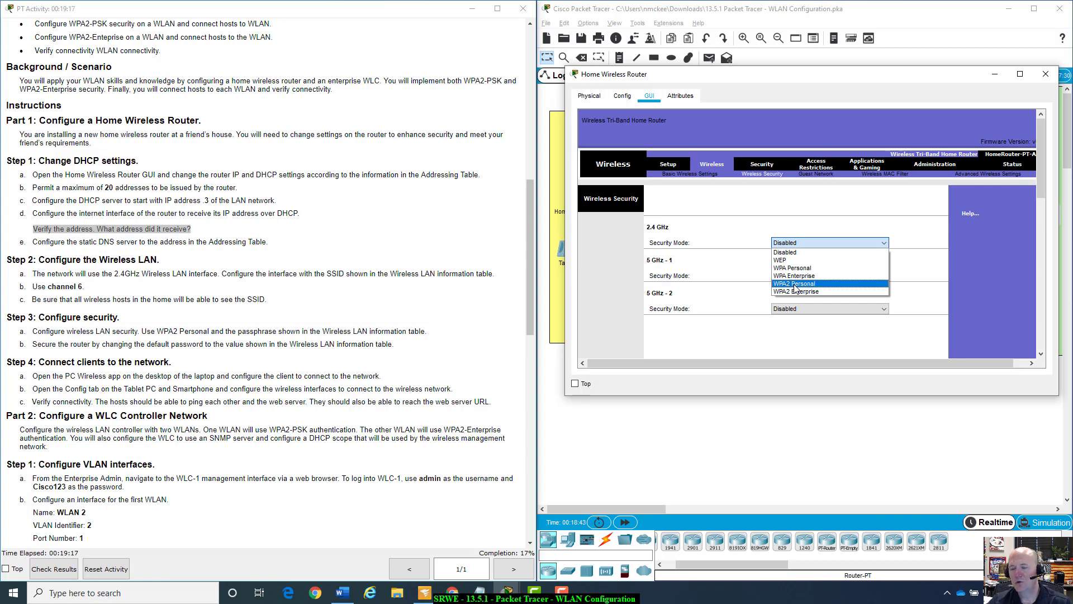
left_click(797, 285)
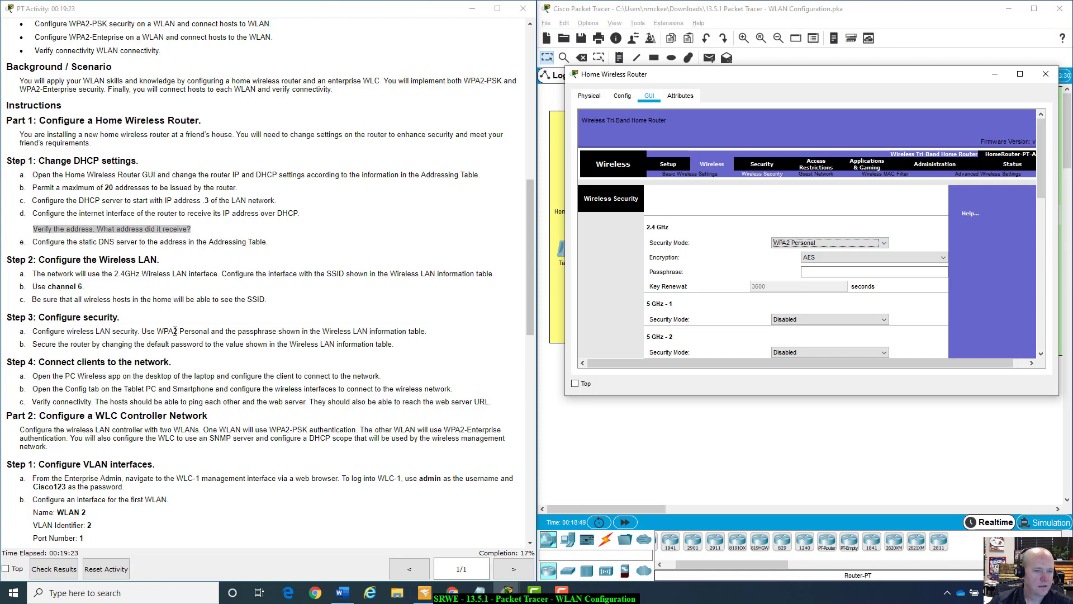
left_click_drag(177, 331, 420, 331)
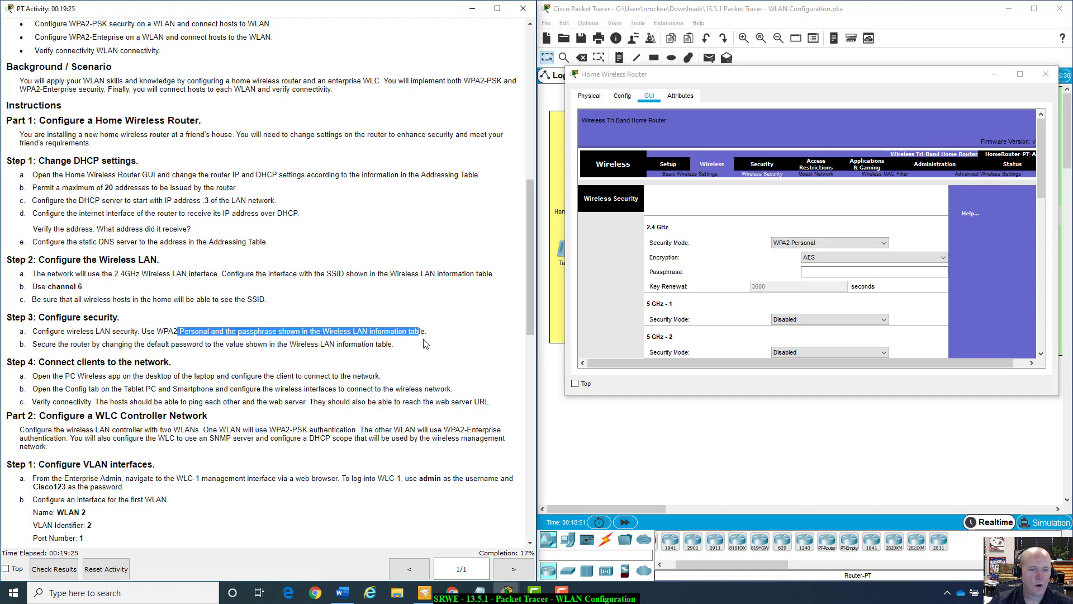
left_click_drag(528, 302, 554, 184)
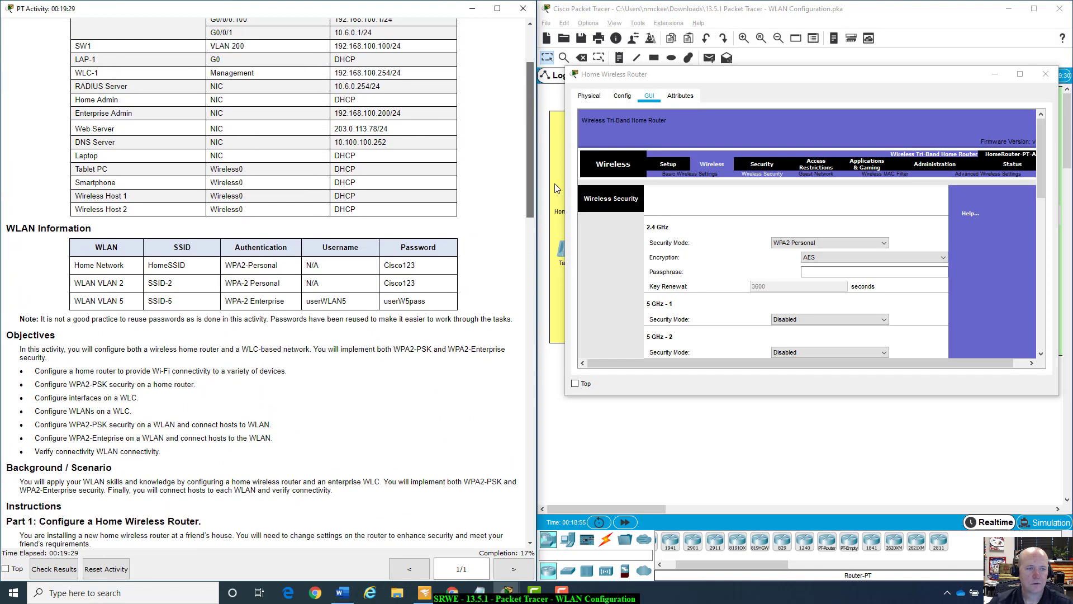
Enter the WLAN table's passphrase and save the wireless security settings.
left_click(861, 271)
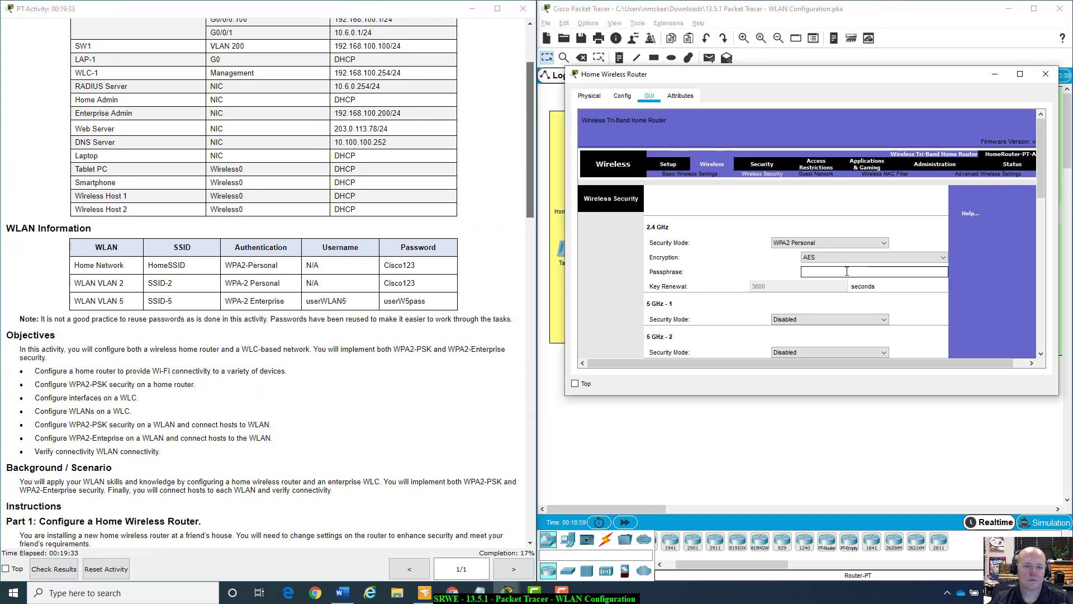
type("Cisco123")
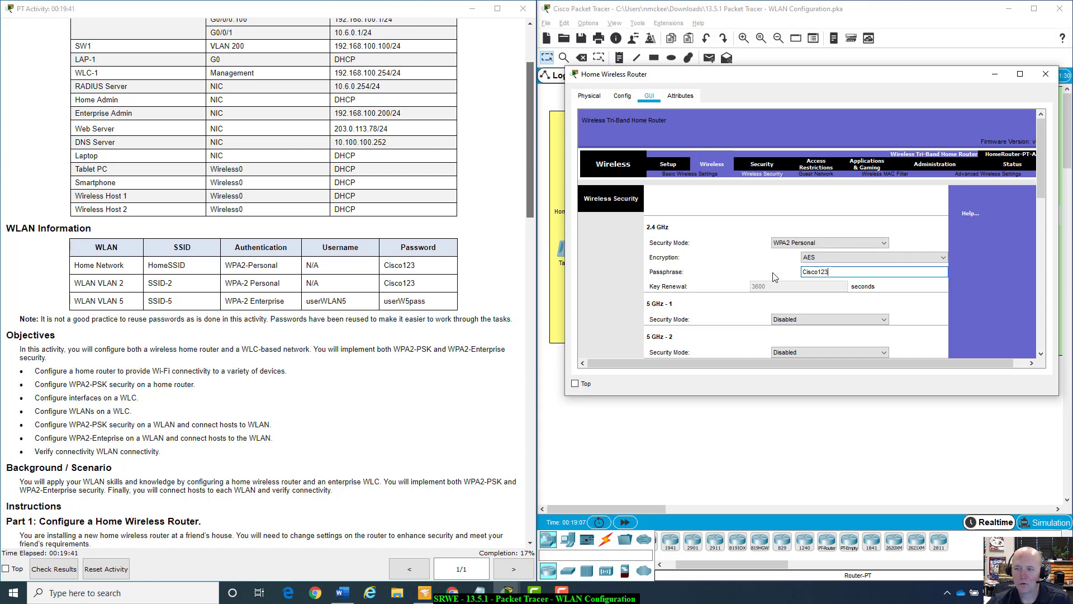
scroll(495, 339, "down", 10)
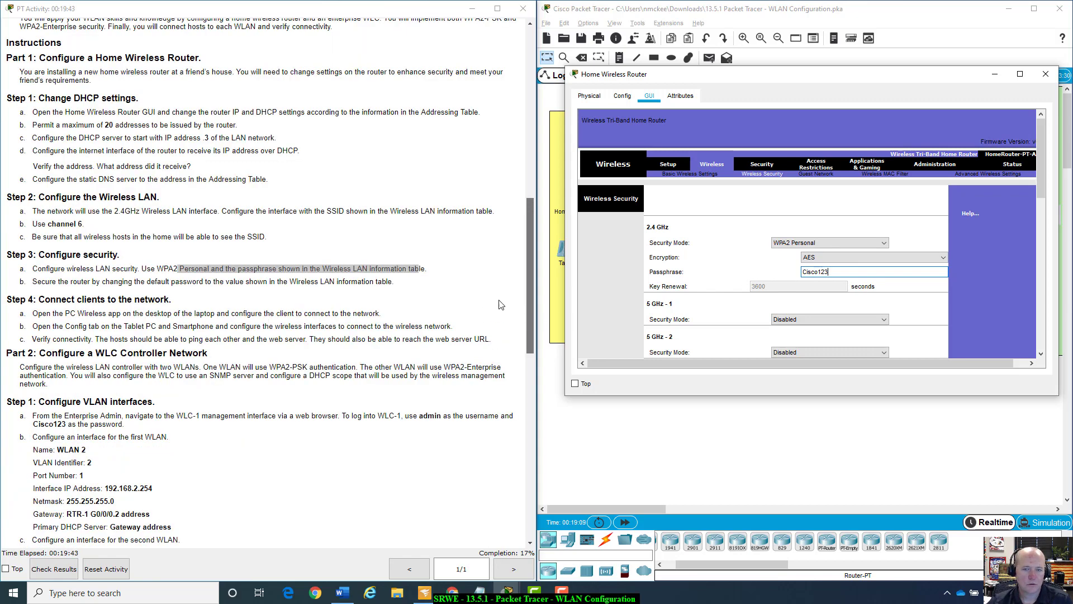
scroll(528, 298, "up", 2)
left_click_drag(521, 285, 528, 298)
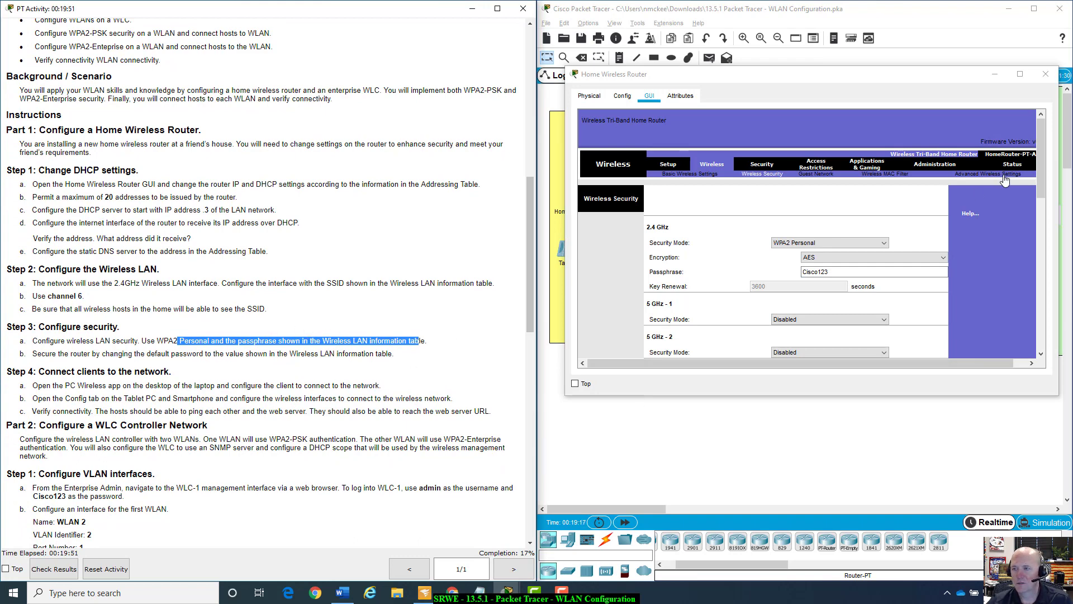
left_click_drag(1040, 151, 1043, 305)
left_click(835, 340)
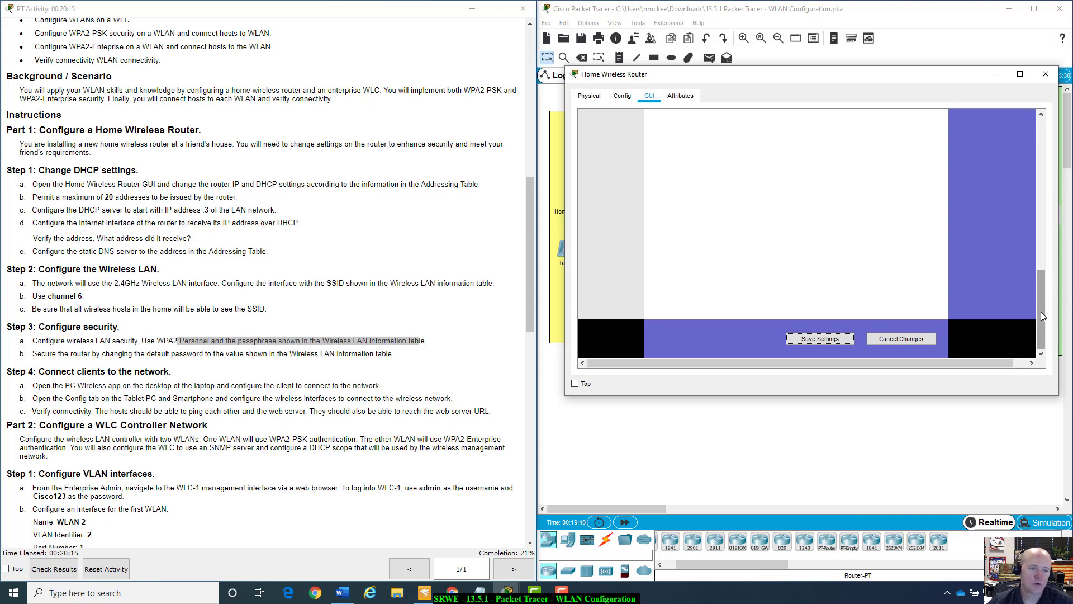
left_click_drag(1041, 317, 1044, 143)
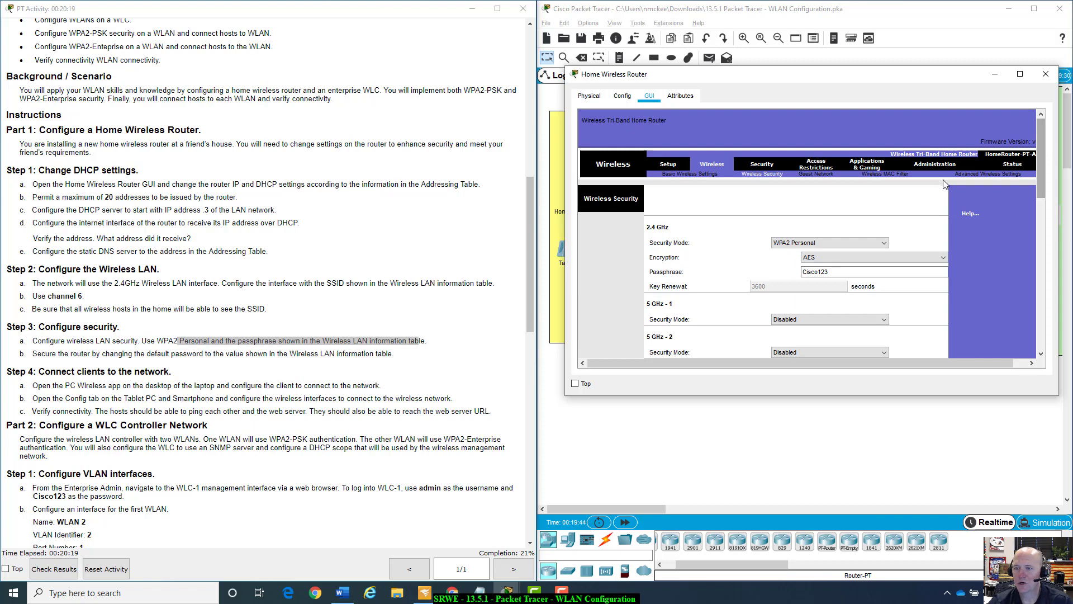
Under Administration > Management, enter and confirm the new router password, then save.
left_click(770, 166)
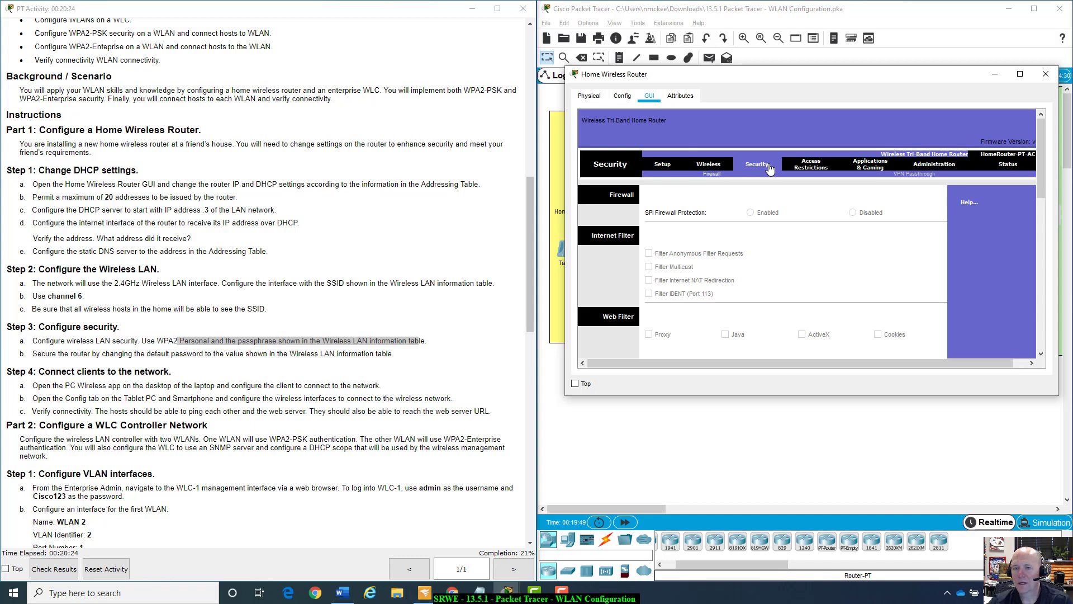
left_click(943, 169)
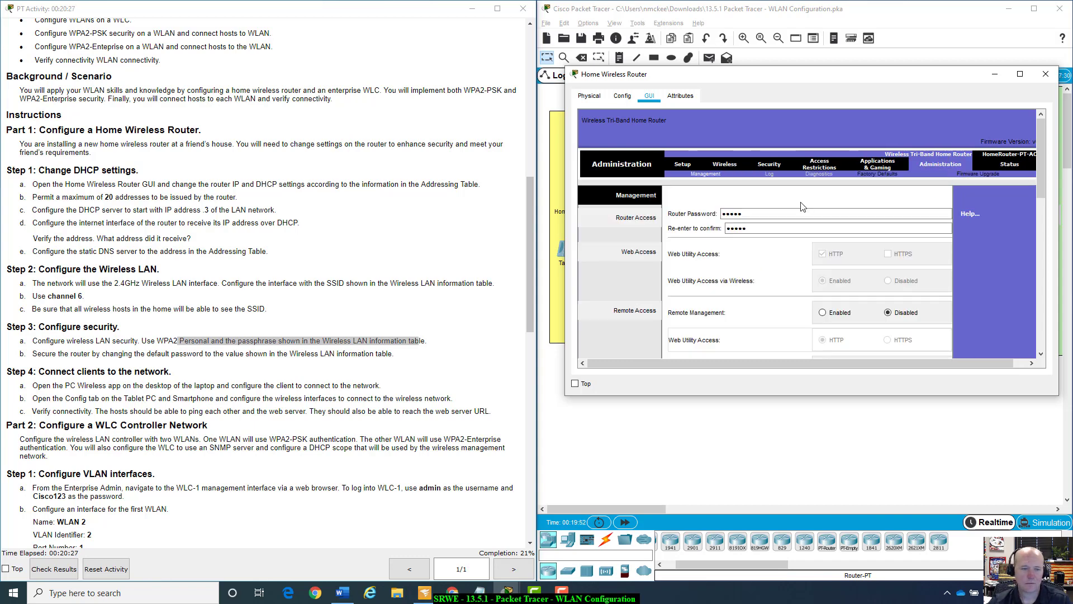
left_click_drag(530, 226, 505, 119)
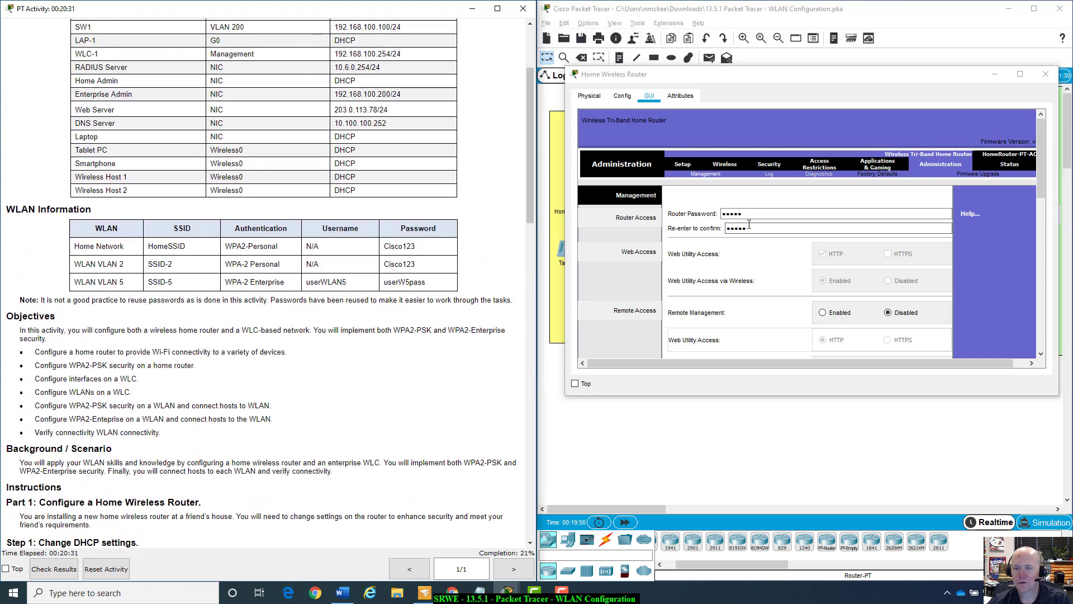
double_click(748, 214)
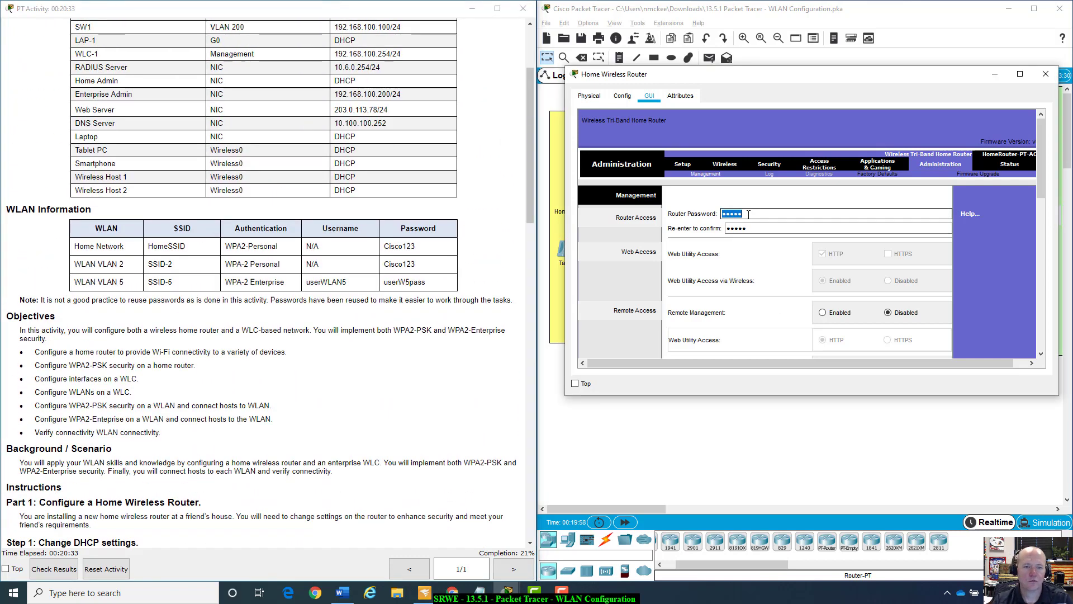
type("Cisc")
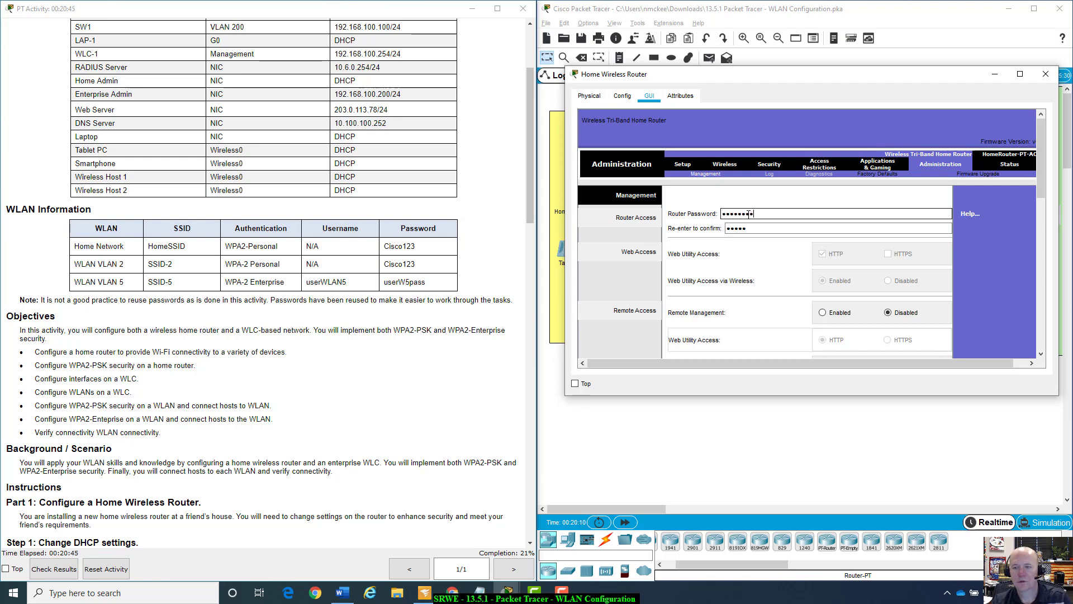
left_click(760, 228)
double_click(761, 229)
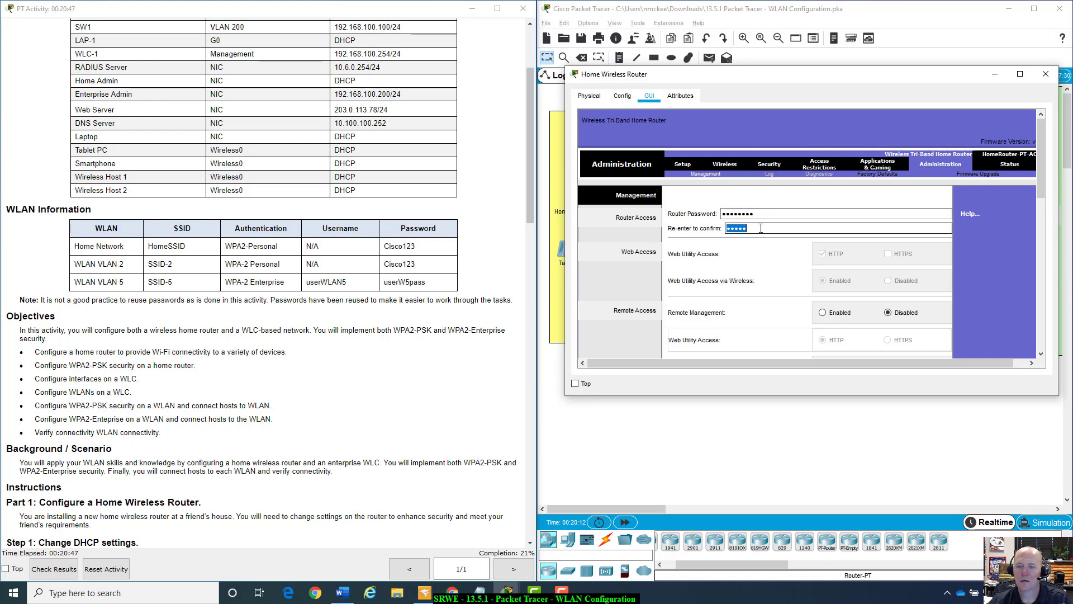
type("c")
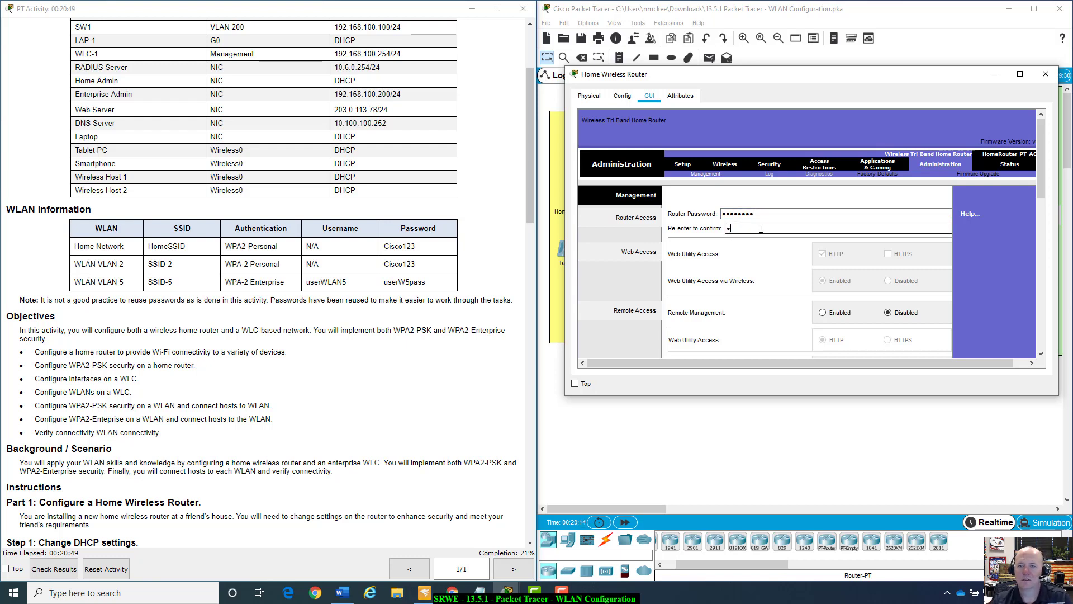
type("isco123")
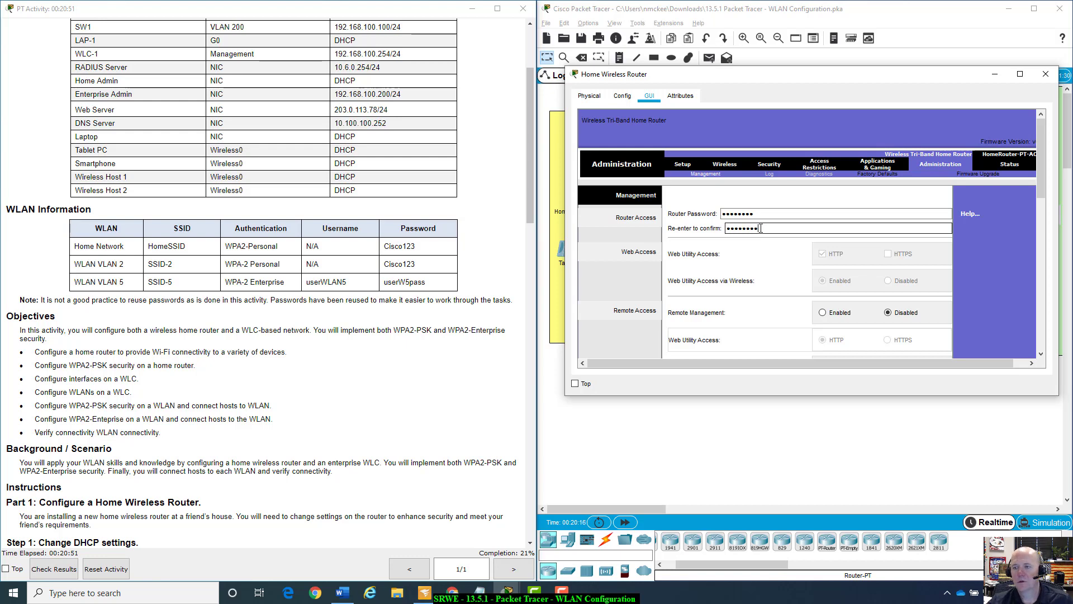
scroll(1001, 291, "down", 10)
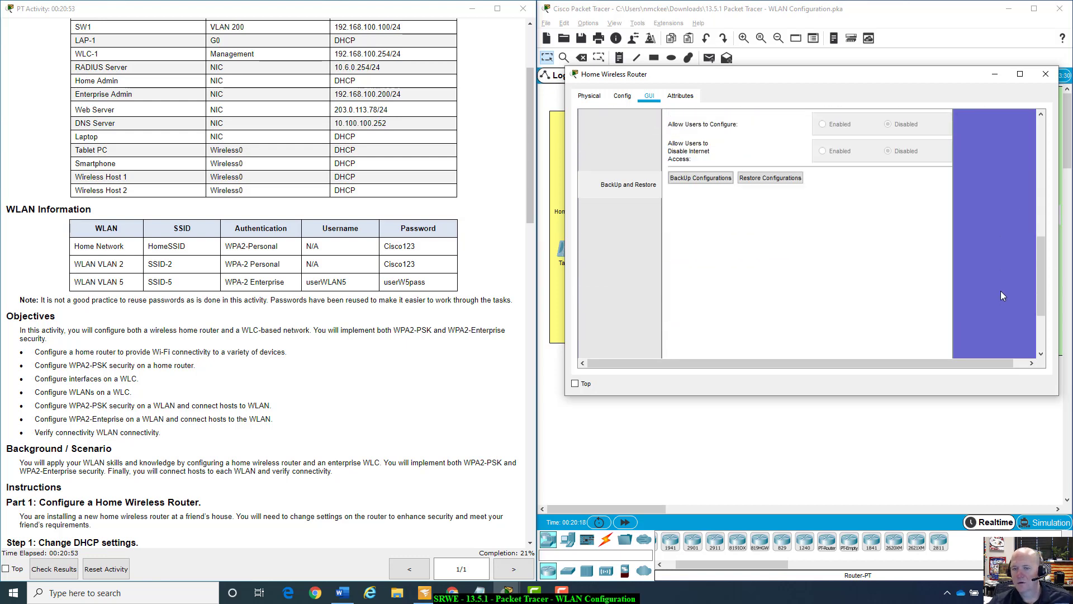
scroll(800, 277, "down", 5)
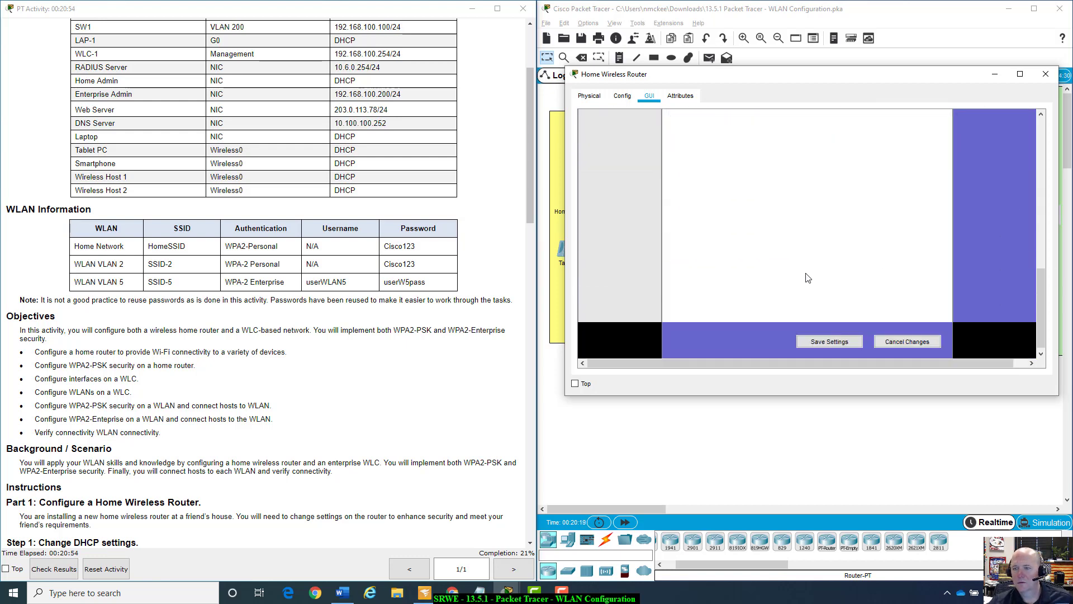
left_click(837, 342)
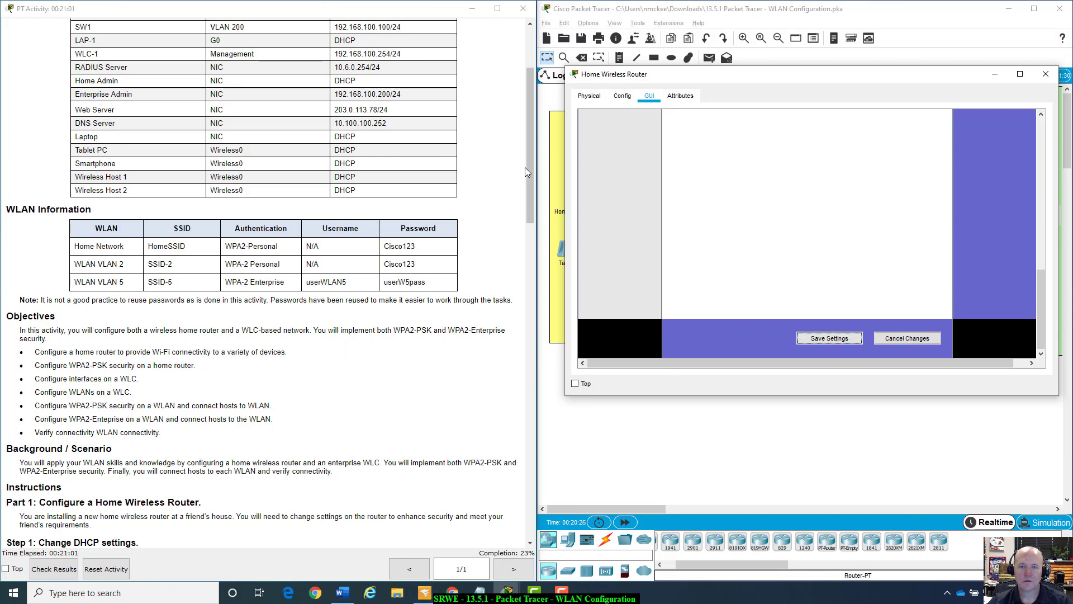
left_click_drag(528, 165, 528, 322)
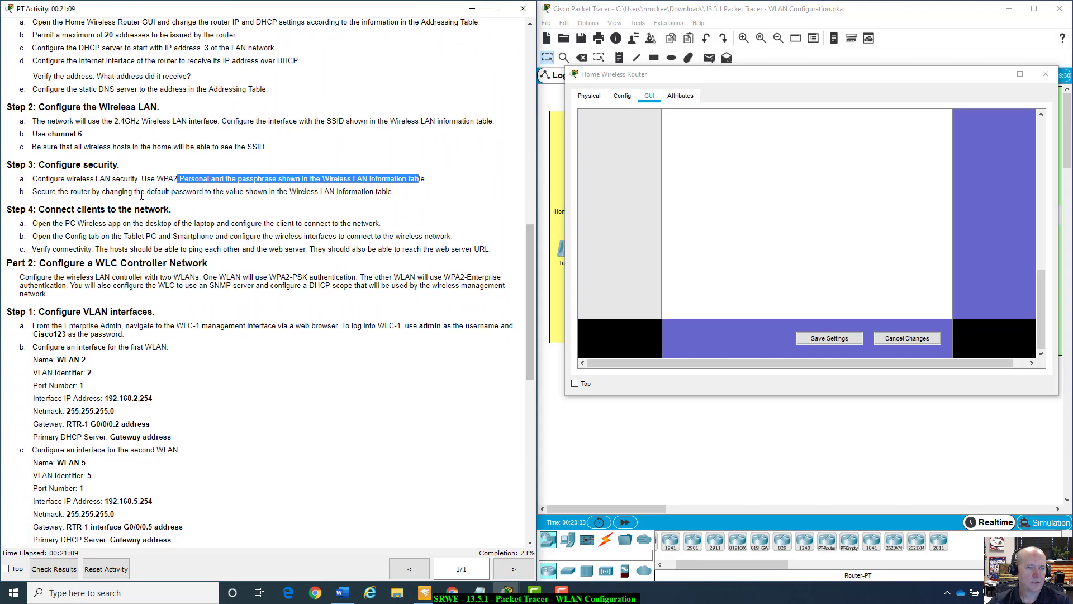
scroll(110, 211, "down", 1)
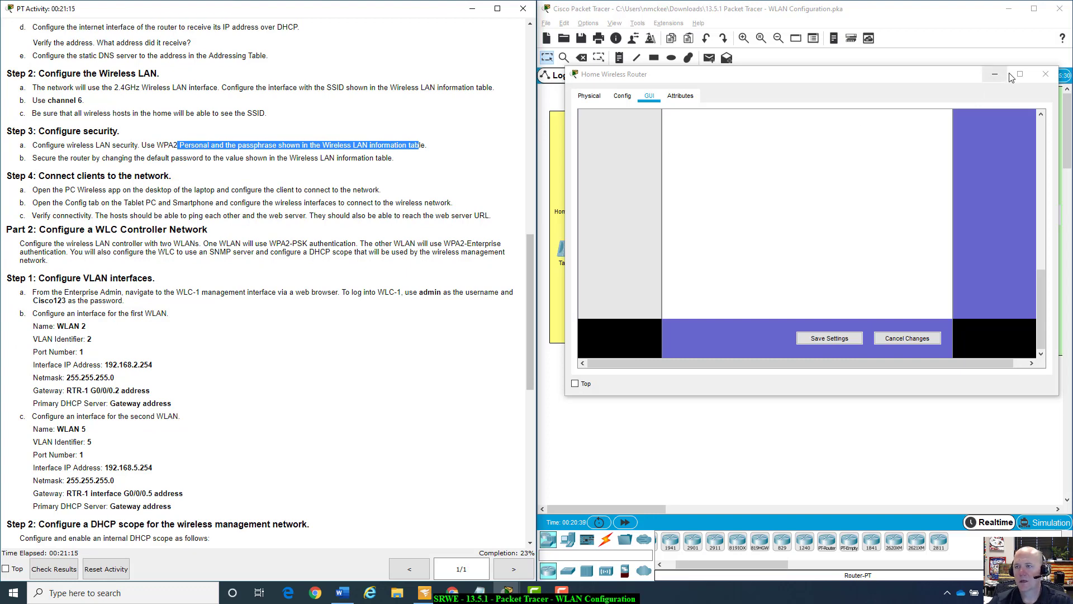
left_click(1045, 74)
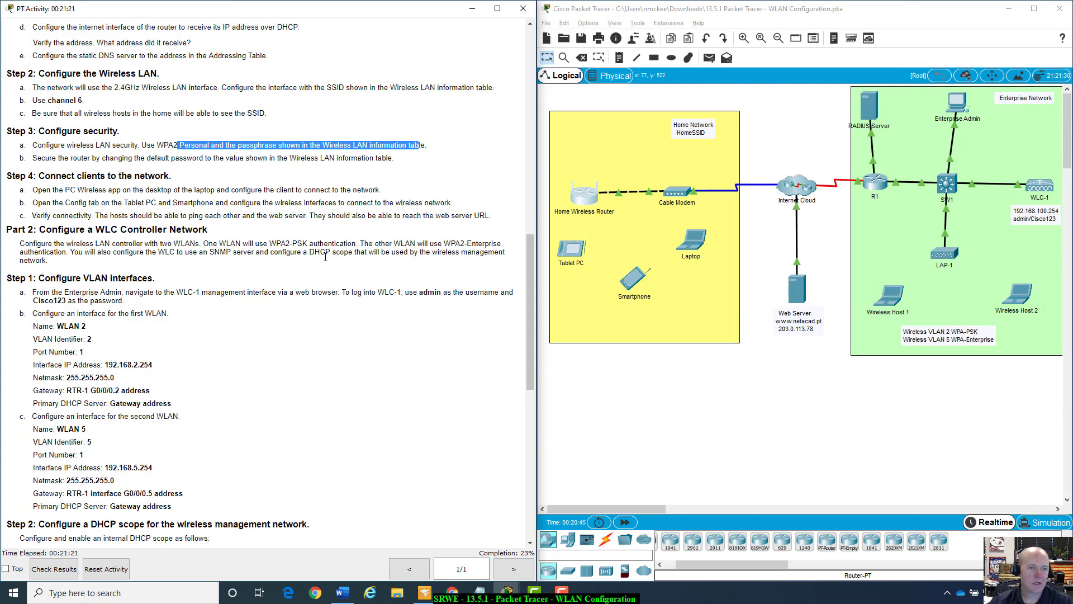
left_click(694, 241)
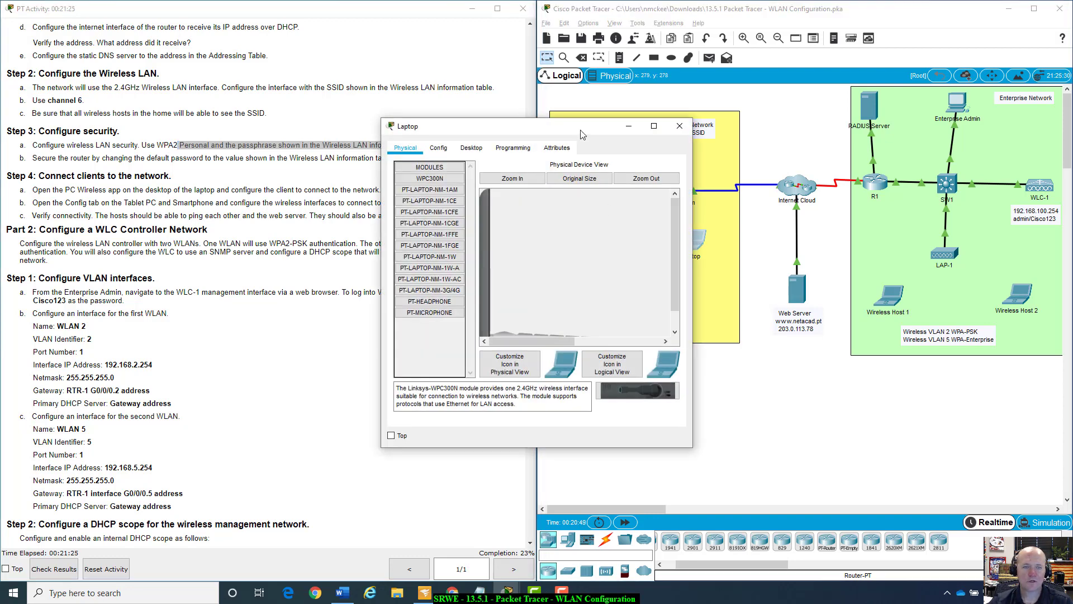
left_click_drag(583, 134, 789, 181)
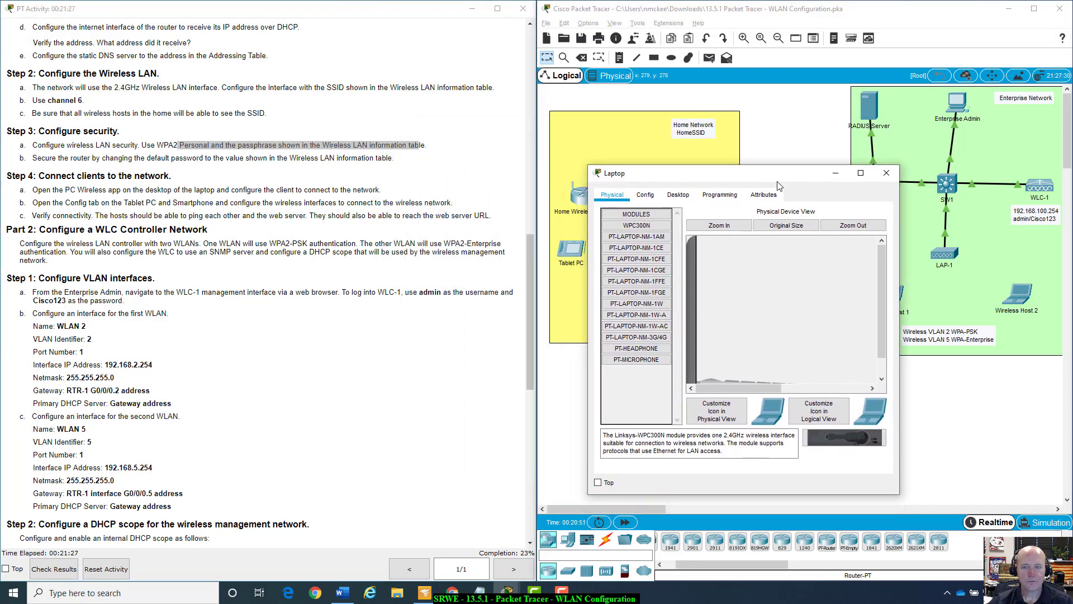
left_click(678, 195)
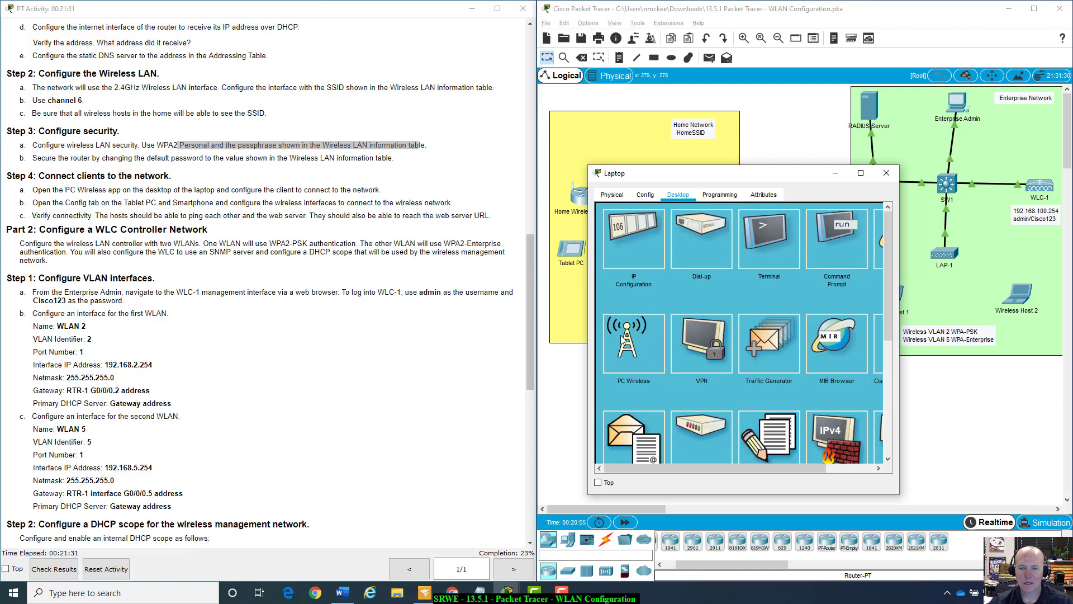
left_click(628, 345)
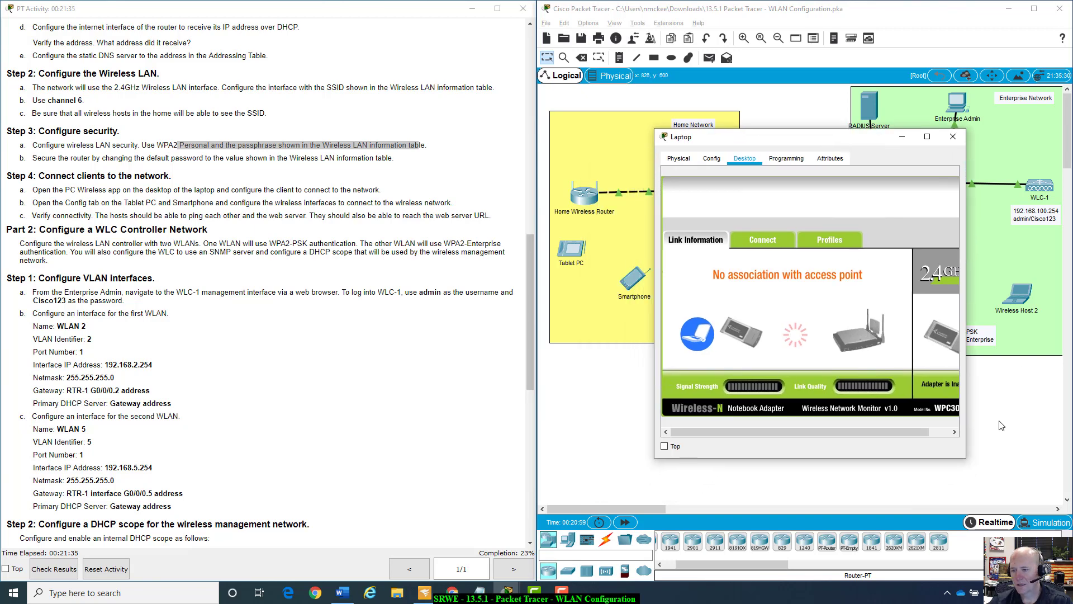
left_click_drag(966, 457, 1032, 456)
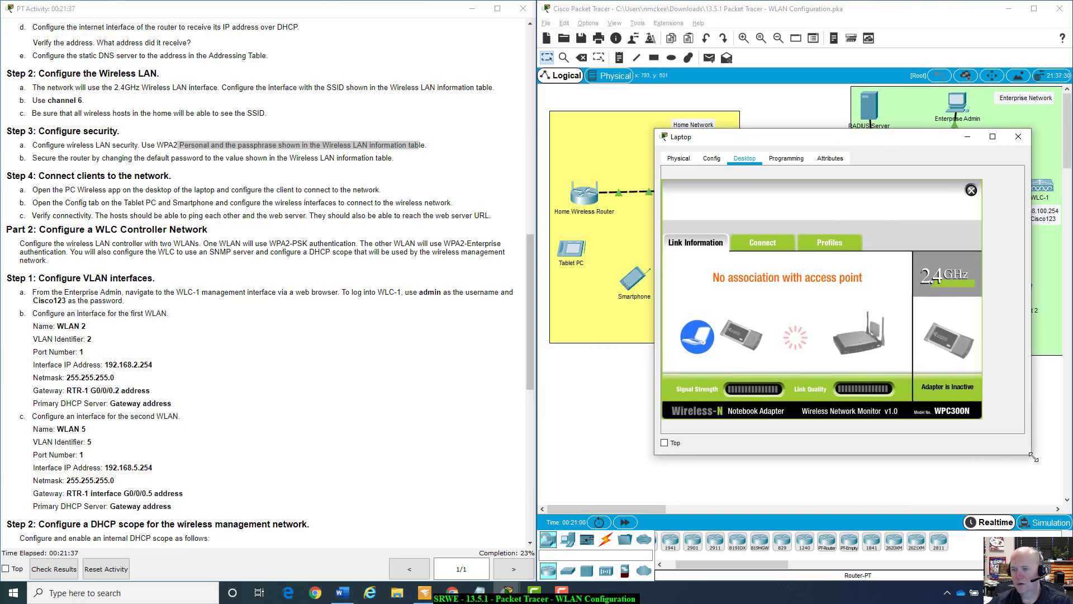
Scan for networks and connect the Laptop to HomeSSID with its WPA2-Personal passphrase.
left_click(769, 246)
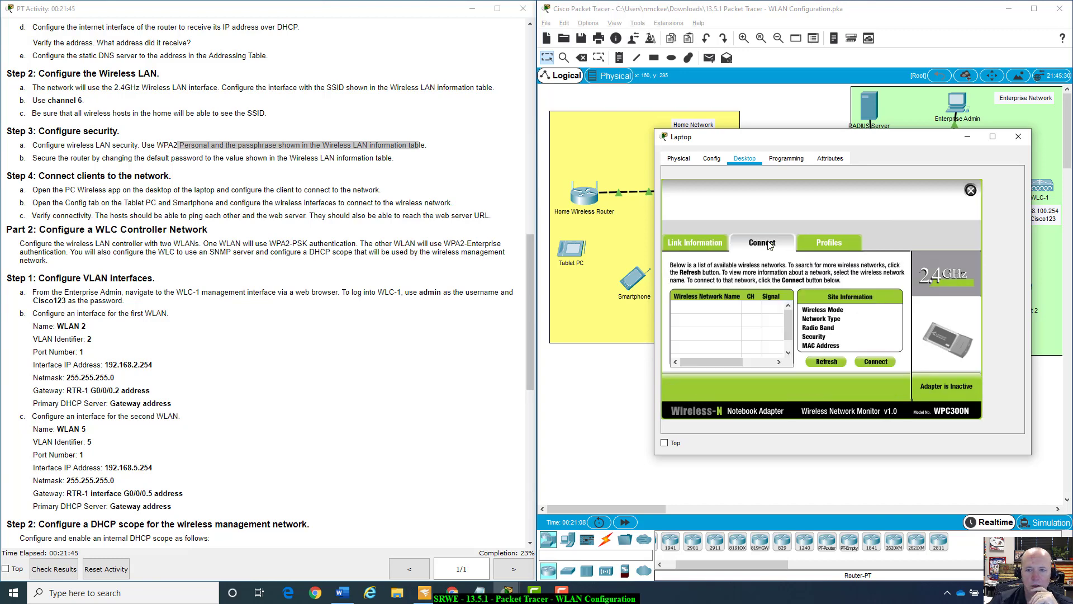
left_click(829, 364)
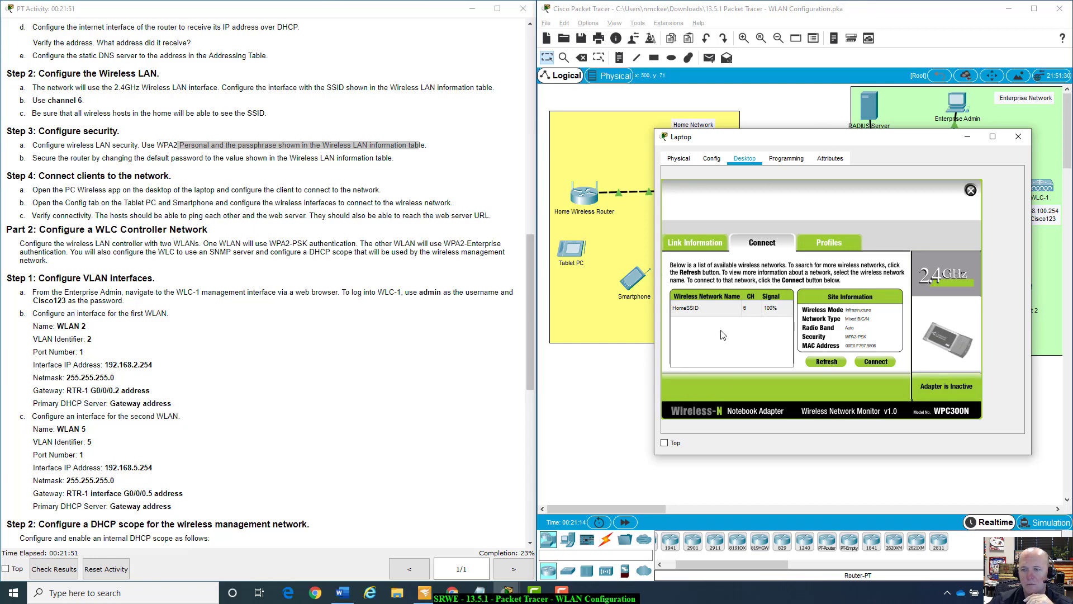
left_click(696, 315)
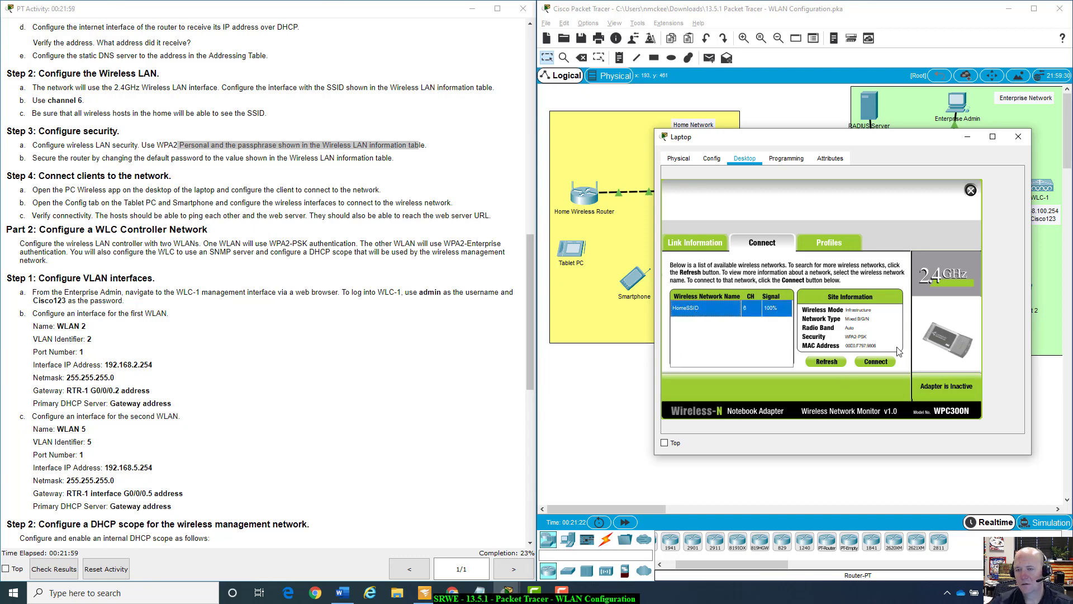
left_click(874, 363)
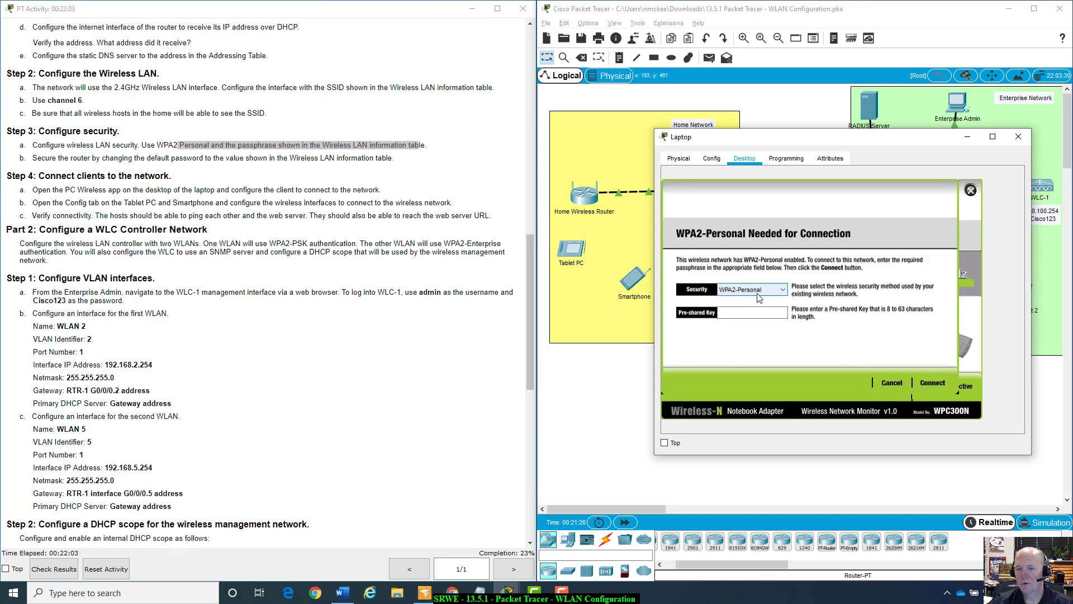
left_click(767, 312)
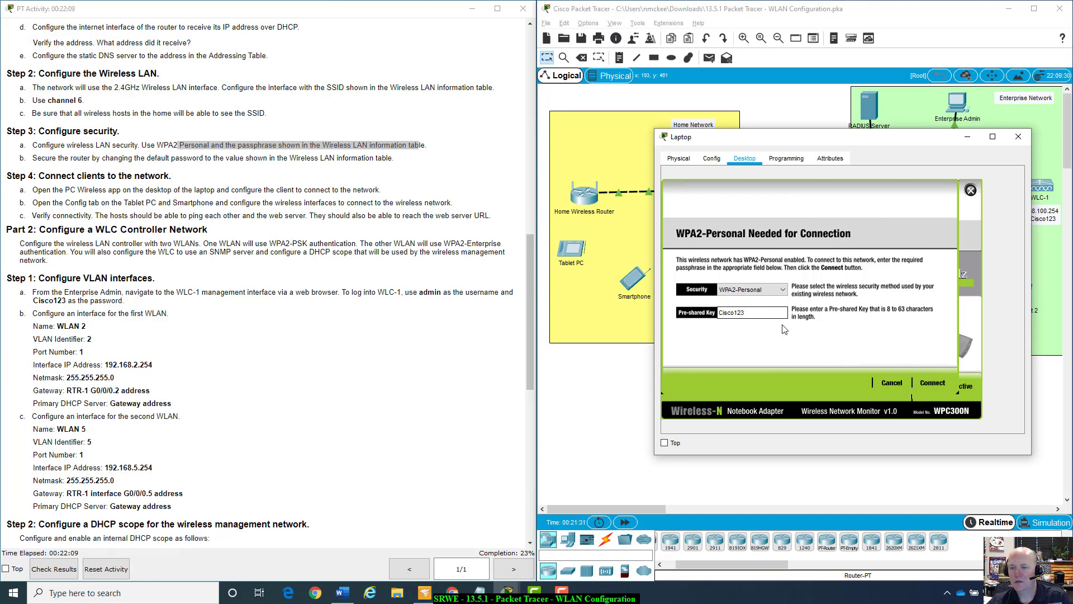
left_click(932, 383)
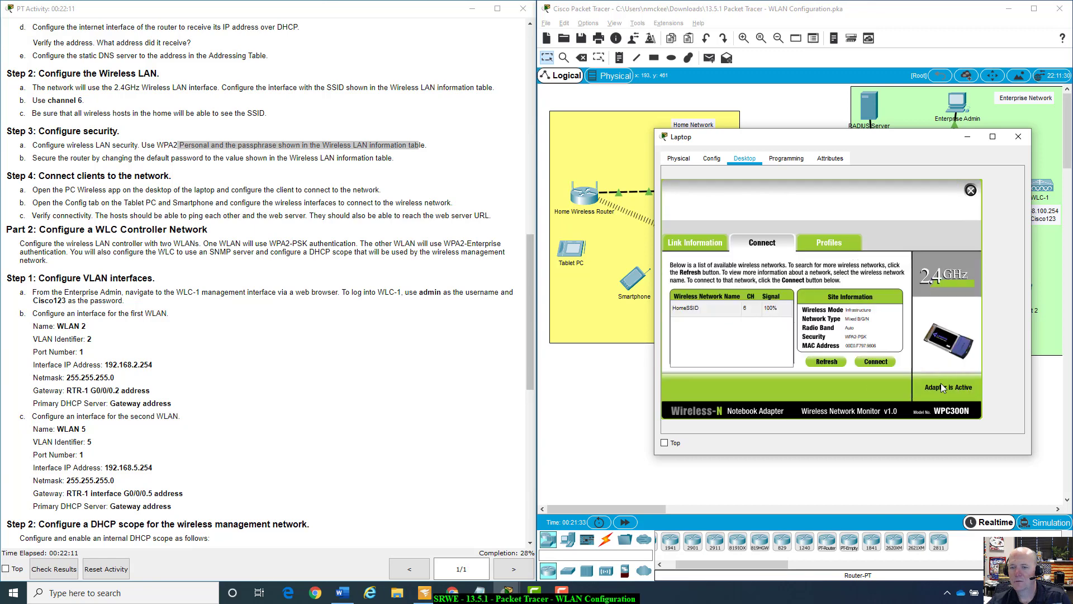
left_click_drag(853, 140, 945, 226)
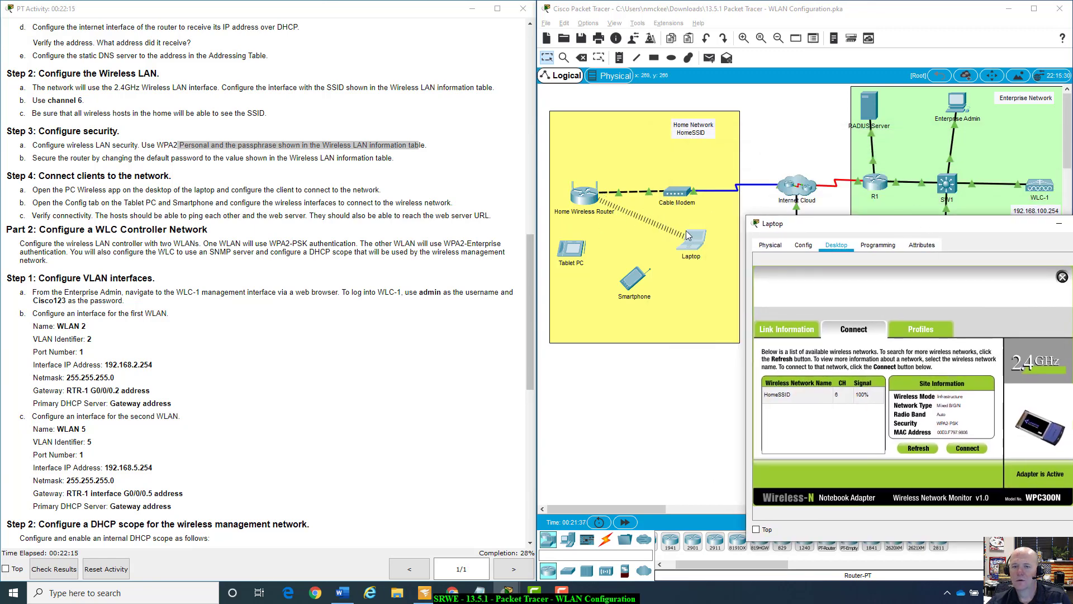
left_click_drag(882, 231, 814, 169)
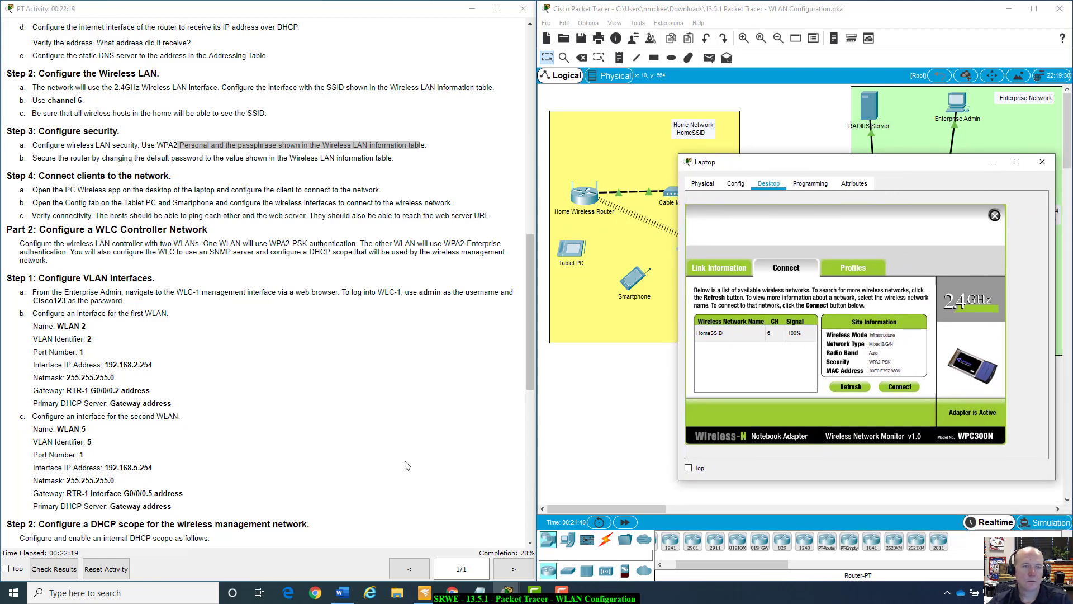
scroll(407, 466, "up", 3)
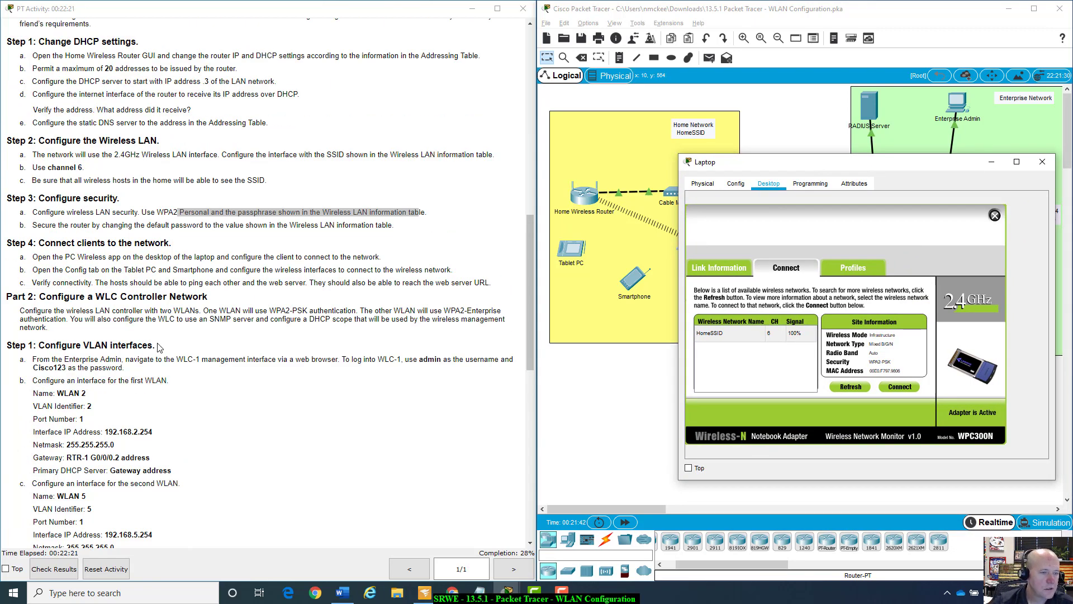
scroll(68, 273, "down", 1)
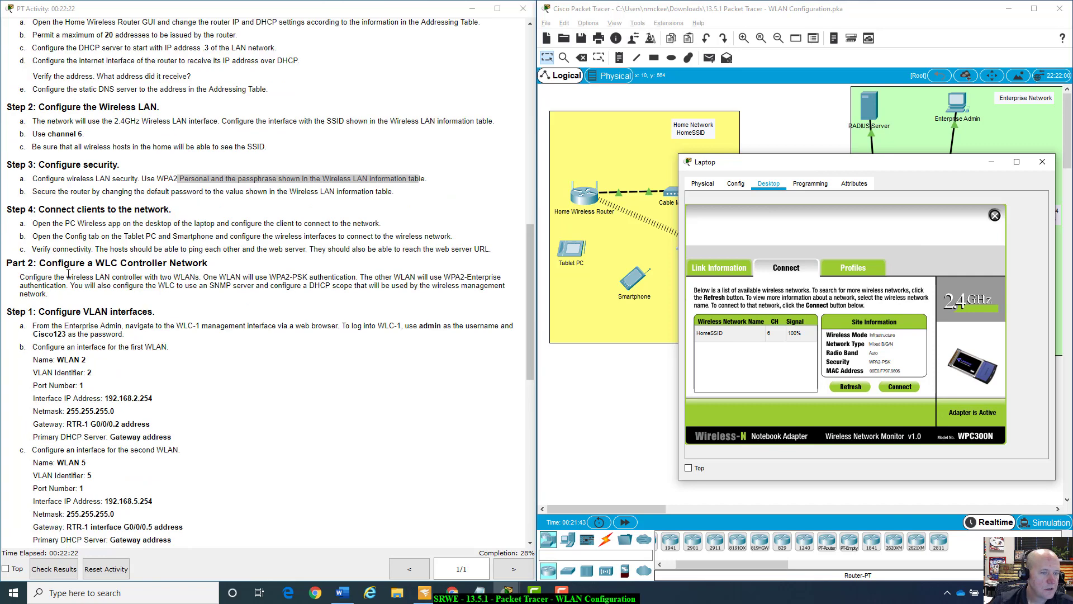
Close the Laptop window and open the Tablet PC's Config settings.
left_click(1043, 162)
left_click(570, 249)
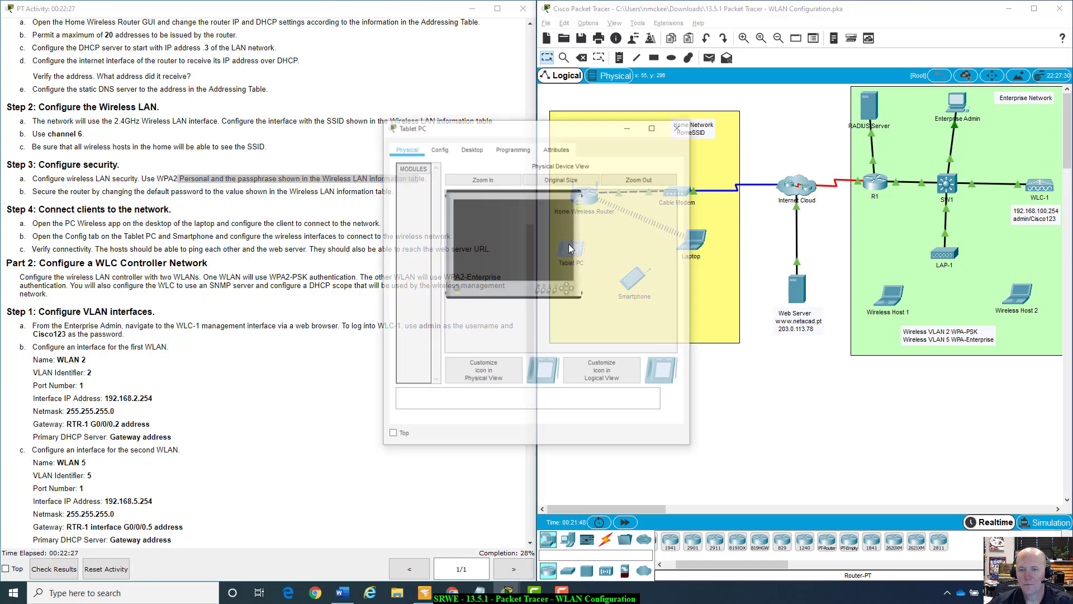
left_click_drag(484, 129, 816, 266)
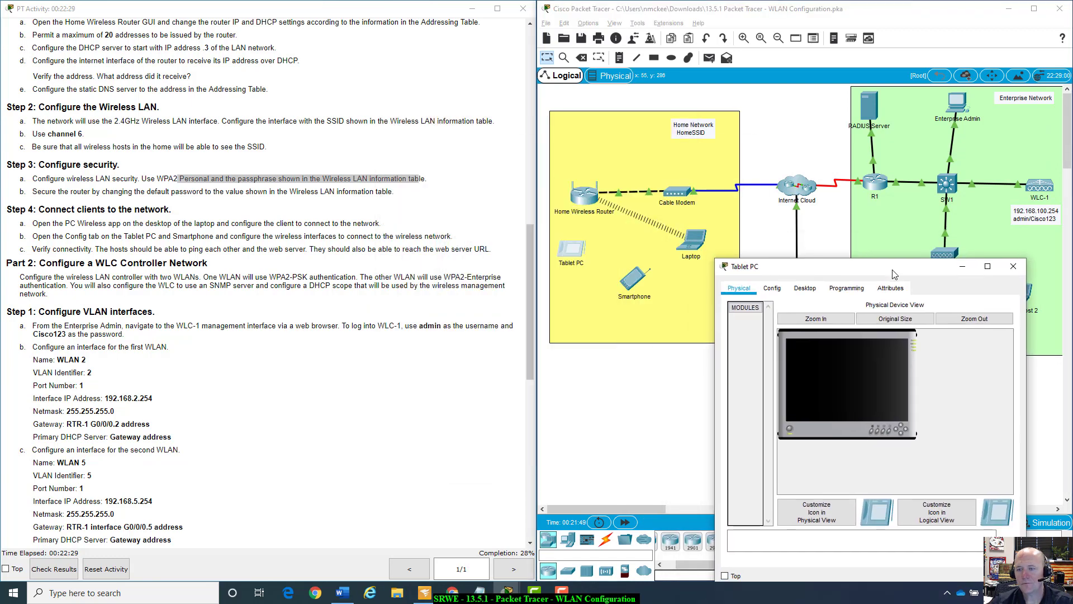
left_click(819, 295)
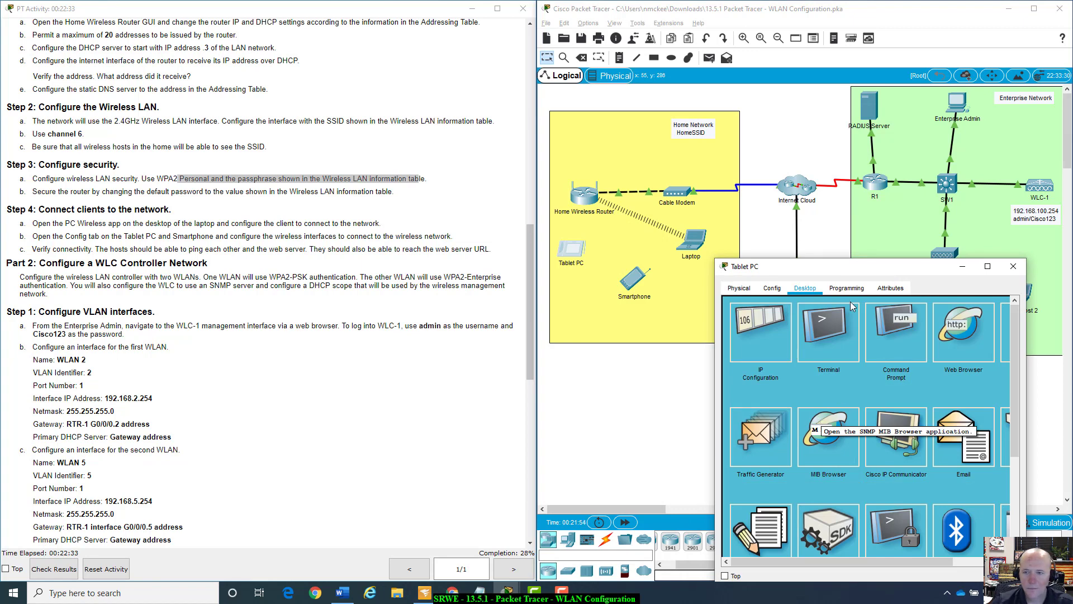
left_click(772, 289)
left_click_drag(792, 270, 826, 221)
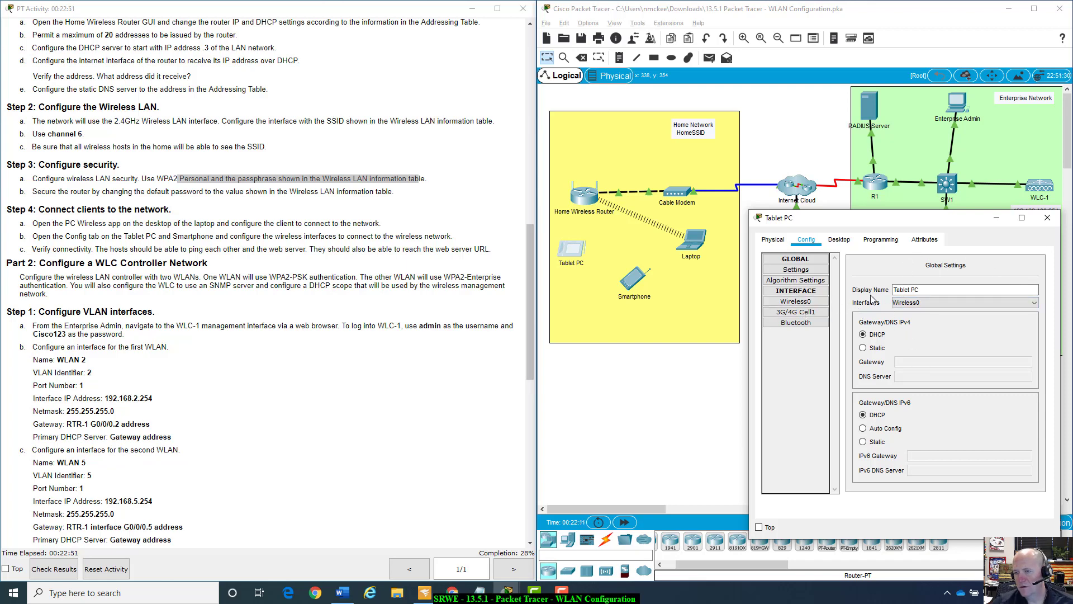
On Wireless0, set SSID HomeSSID, WPA2-PSK security and the PSK passphrase.
left_click(800, 302)
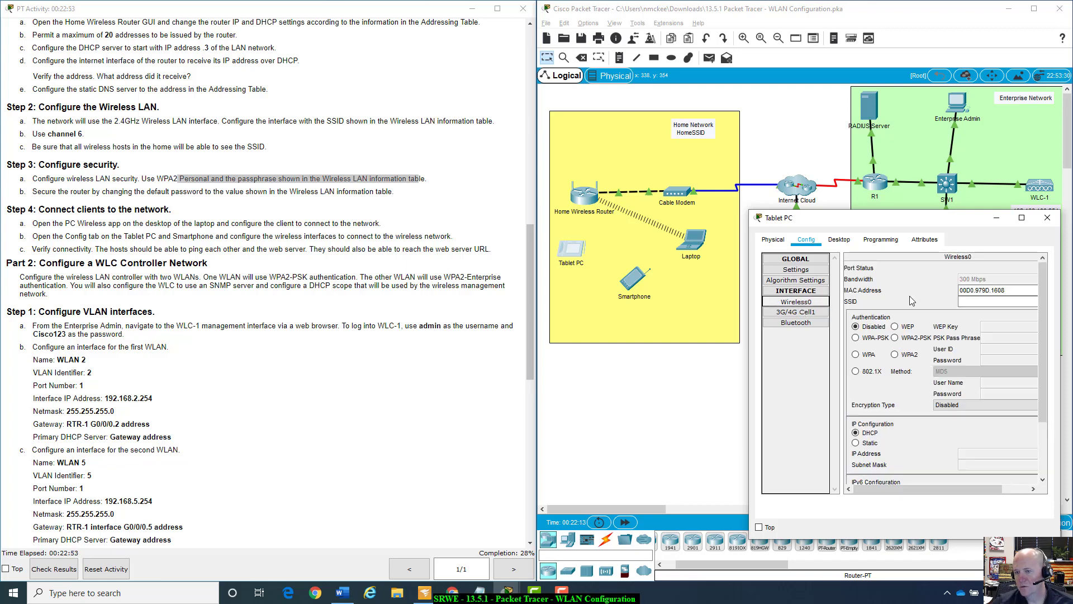
left_click(1005, 301)
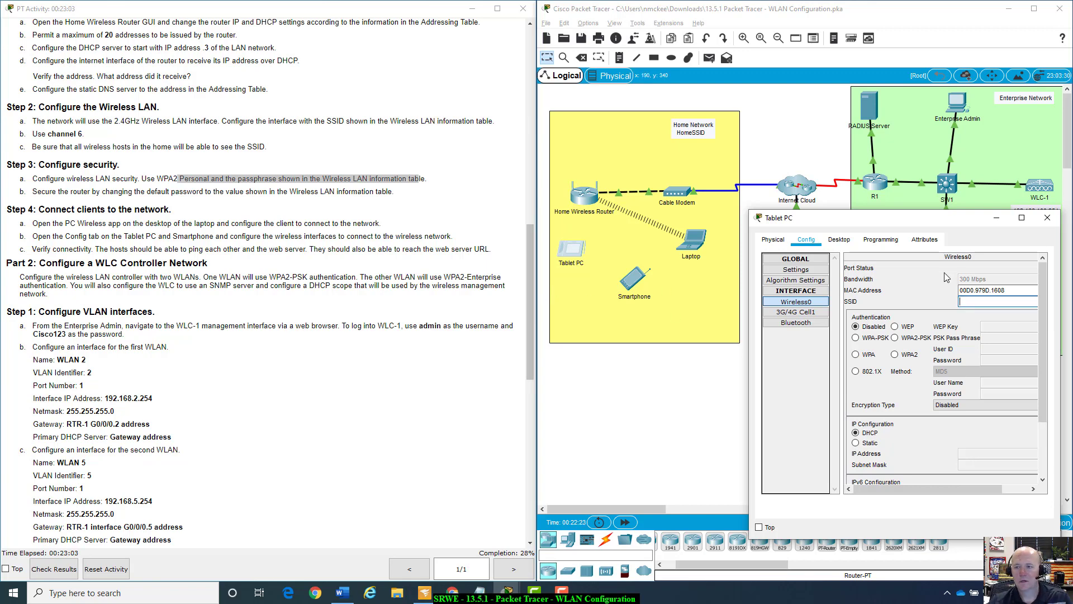
left_click(998, 305)
type("HomeSSID")
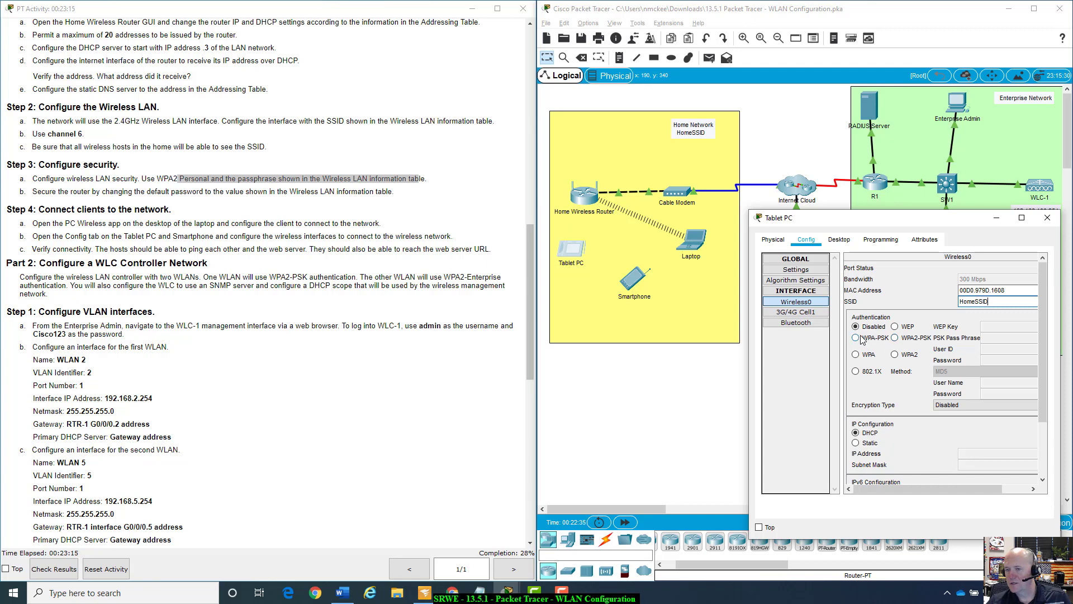
left_click(896, 339)
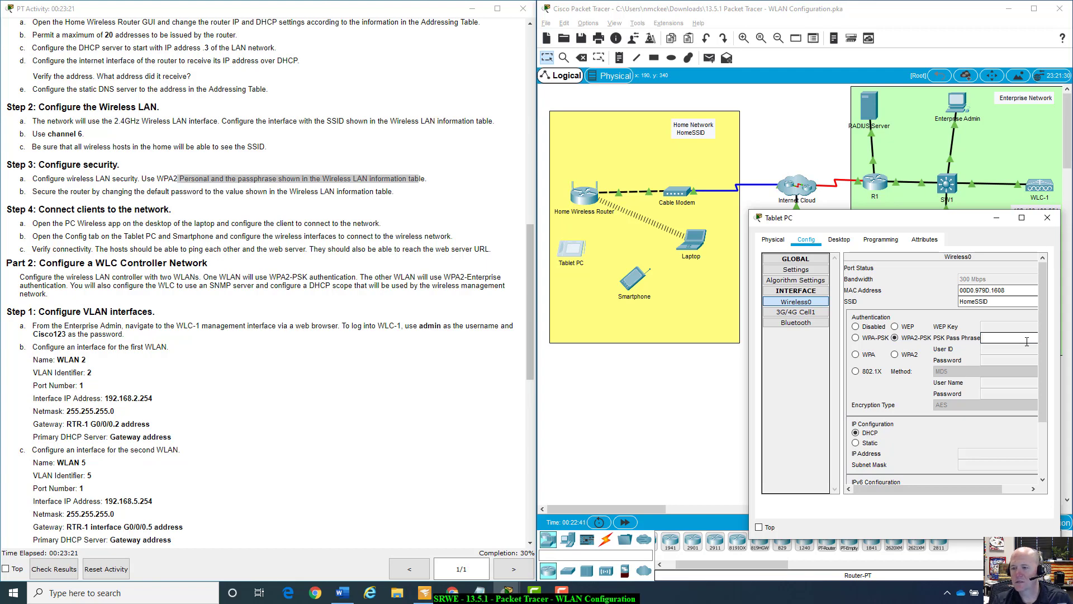
type("Cisco123")
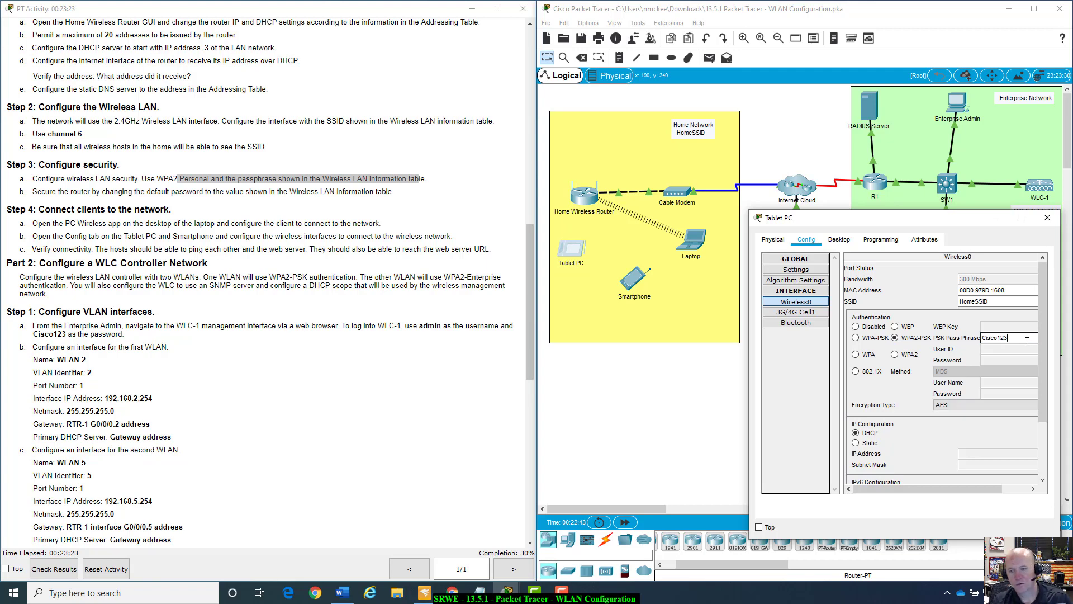
scroll(1014, 413, "down", 2)
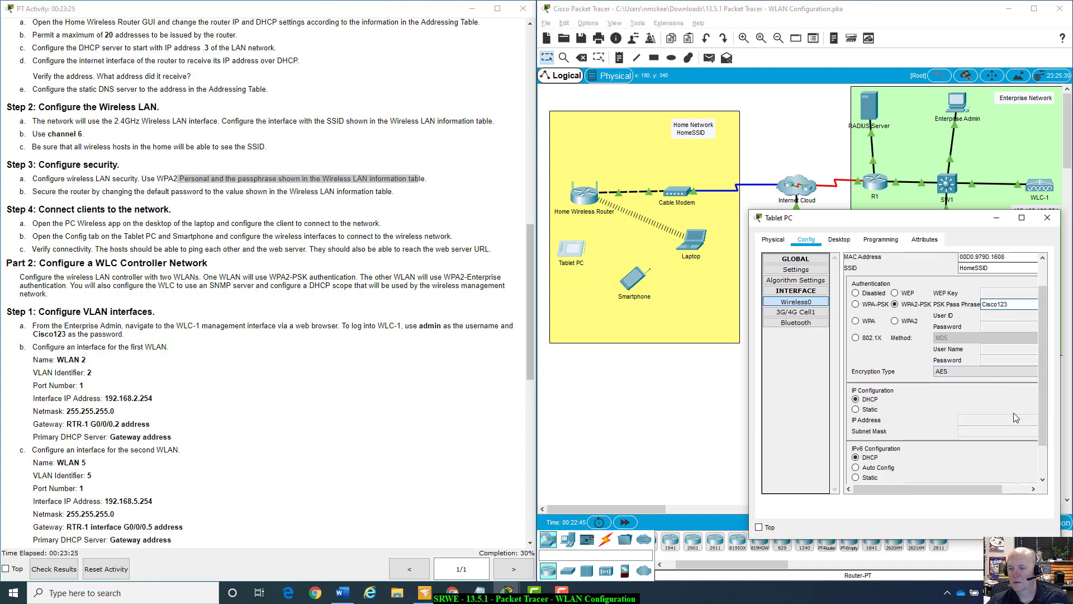
left_click_drag(959, 490, 919, 482)
scroll(957, 373, "up", 5)
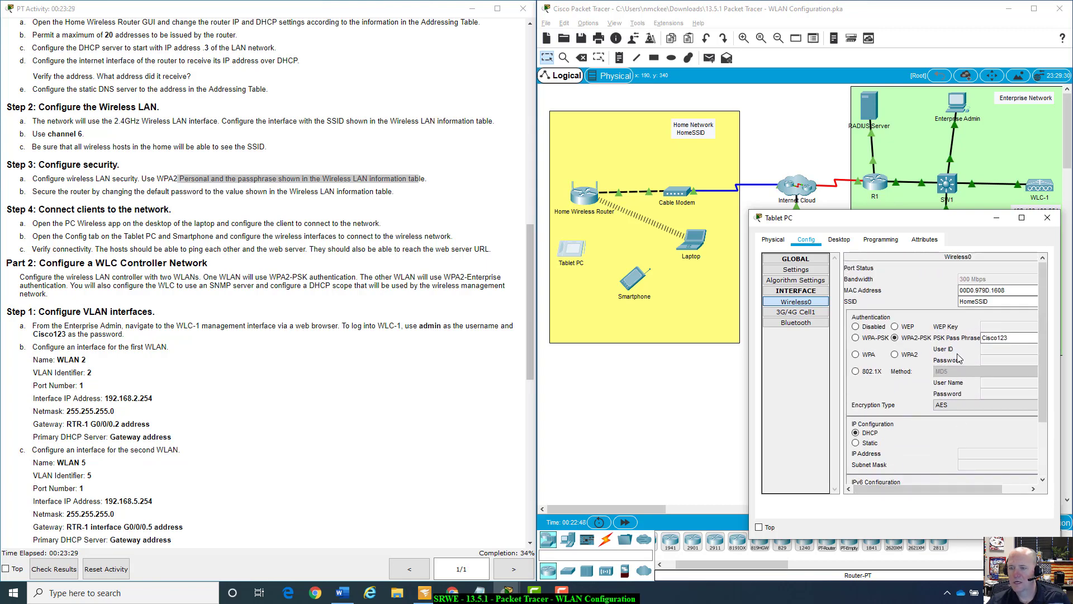
left_click(881, 239)
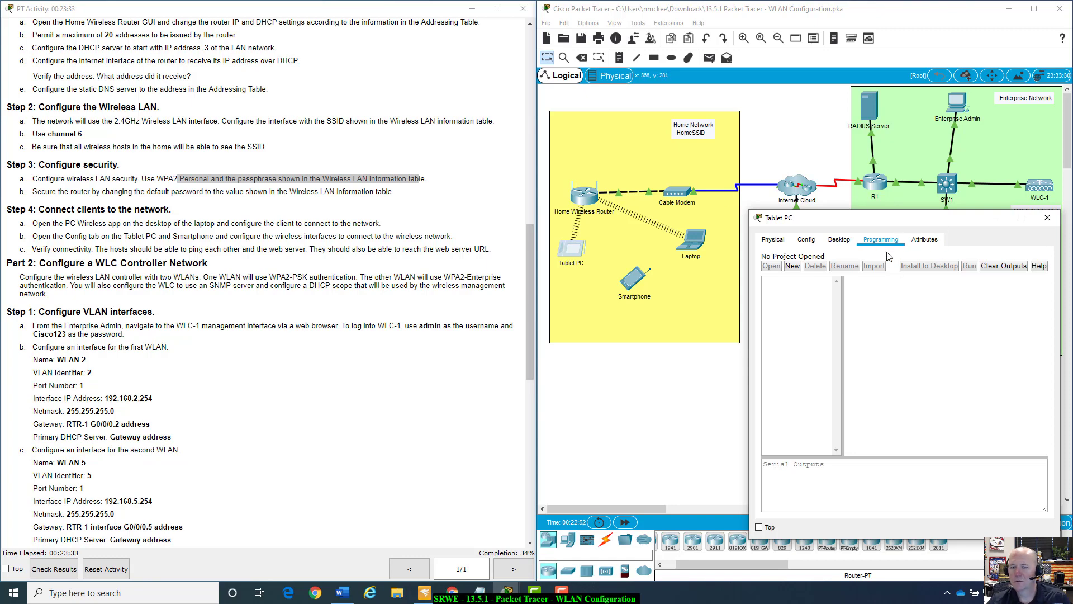
On the Smartphone's Wireless0, set SSID HomeSSID, WPA2-PSK and the PSK passphrase.
left_click(1046, 220)
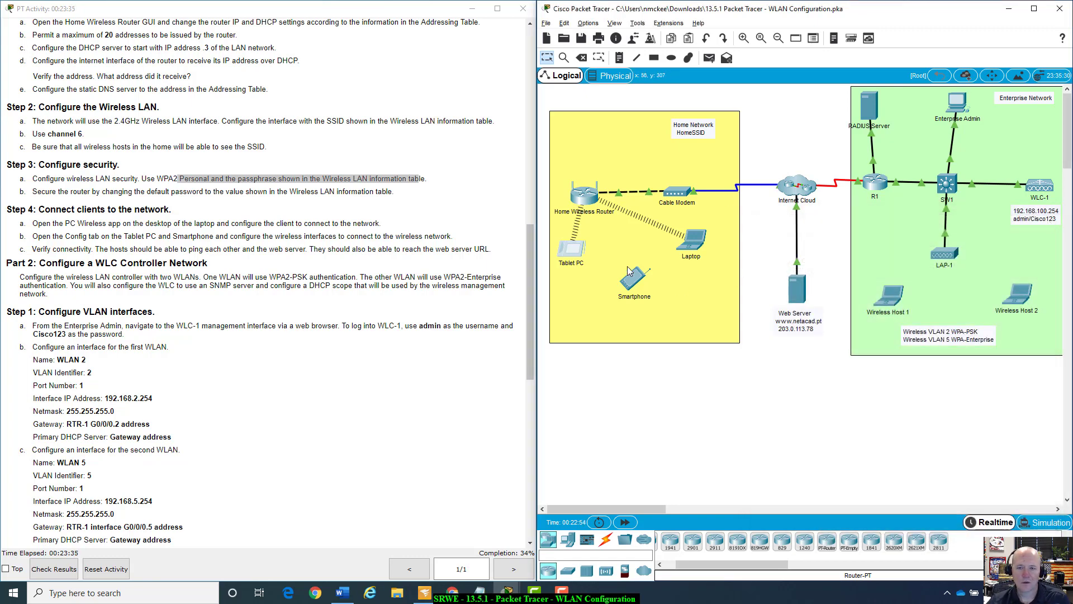
left_click(628, 284)
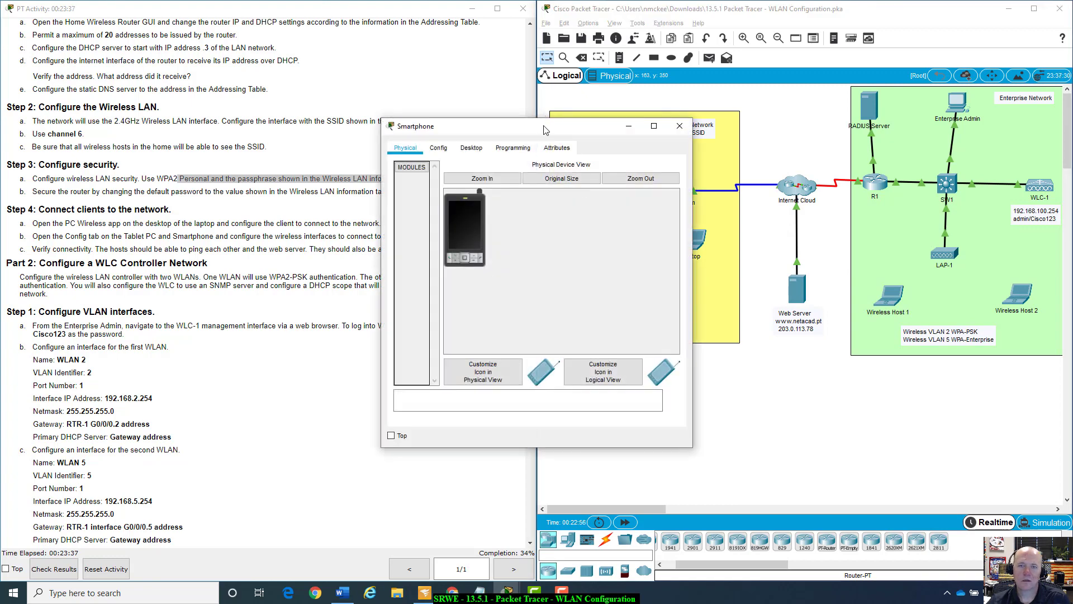
left_click_drag(537, 120, 911, 194)
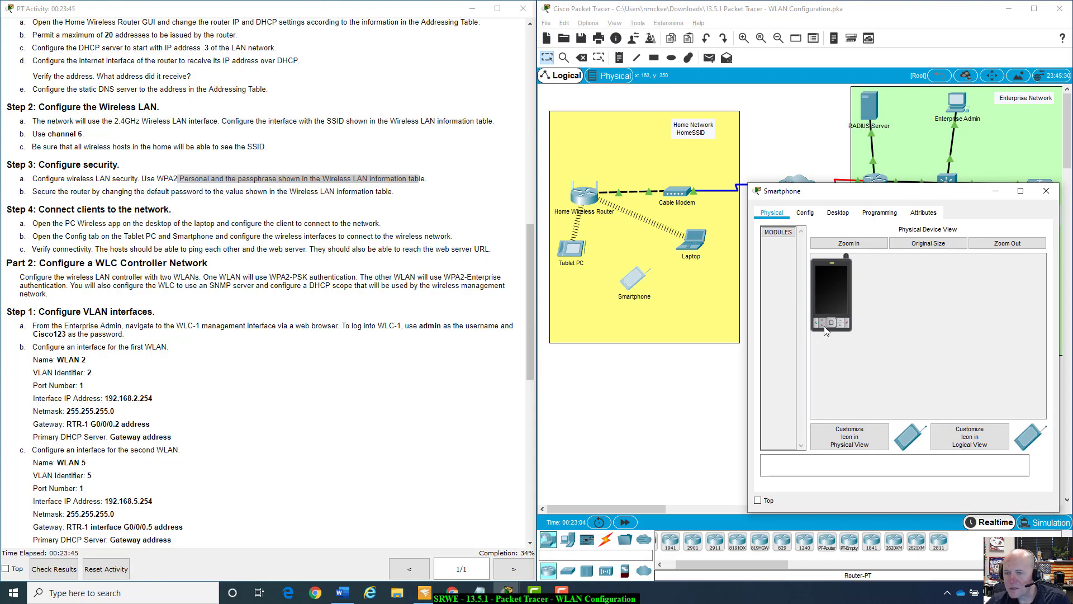
left_click(806, 214)
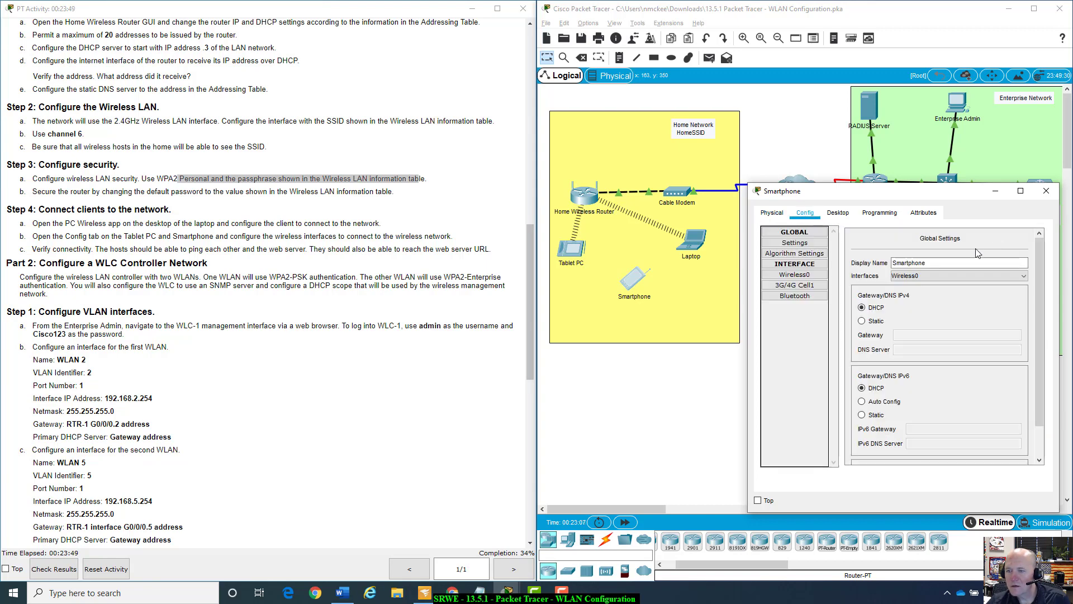
left_click(800, 275)
left_click(985, 275)
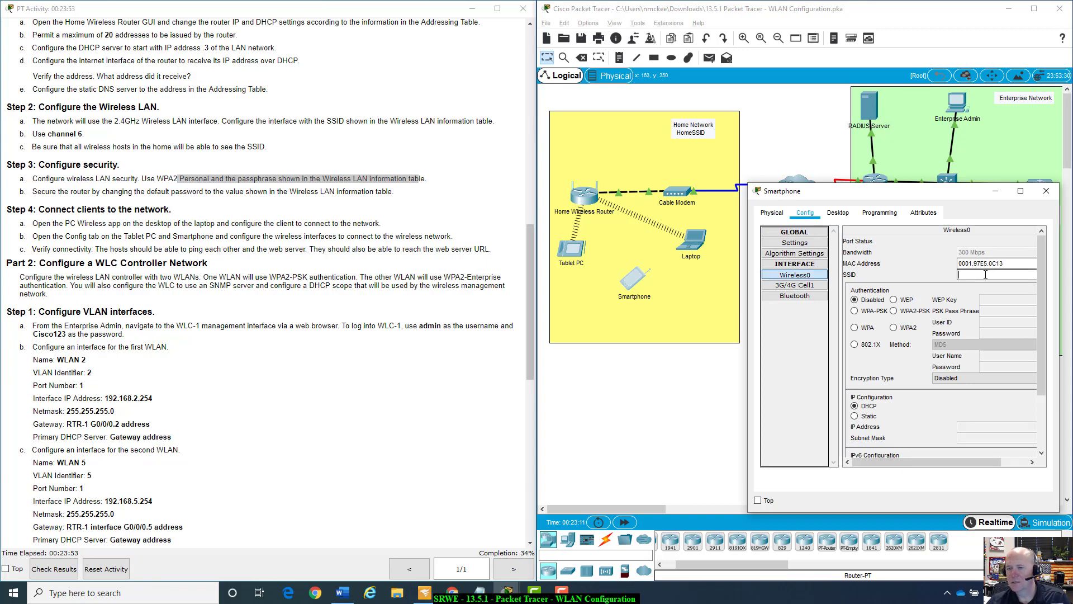
type("Home")
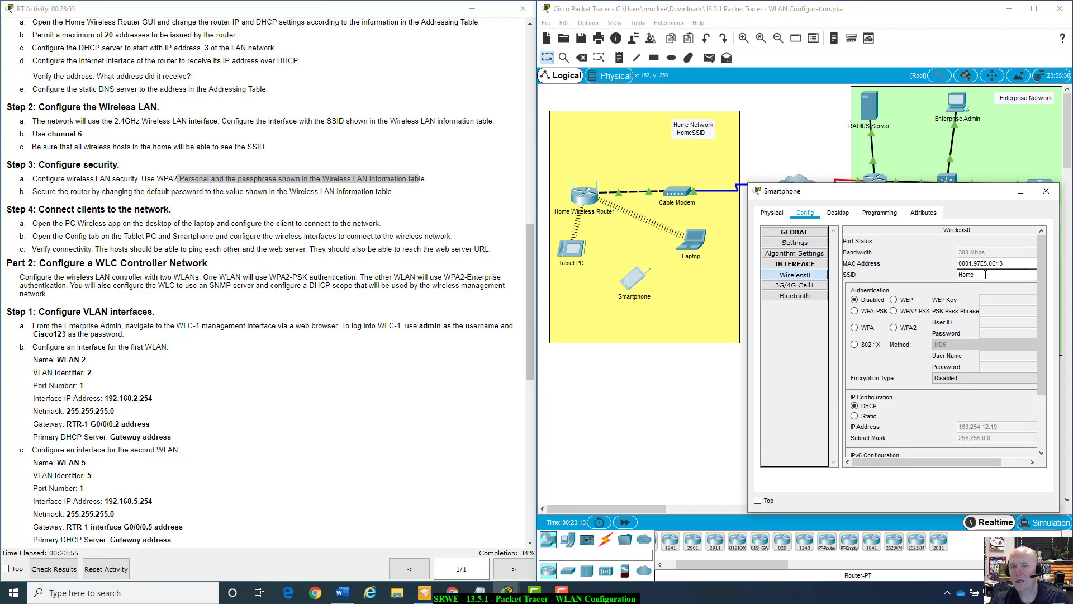
type("SSID")
left_click(893, 312)
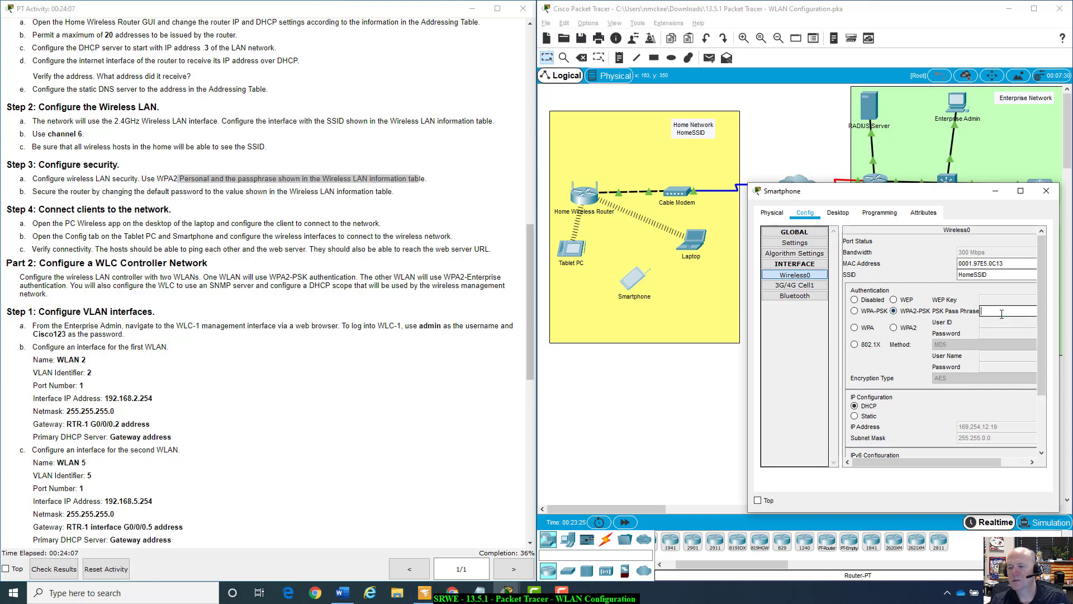
type("Cisco123")
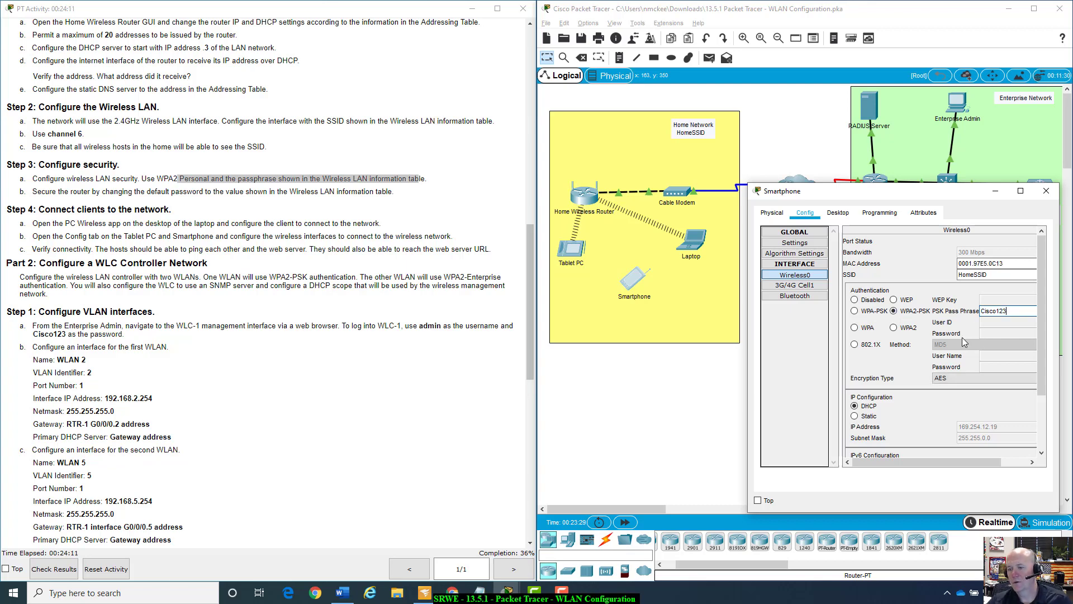
left_click(843, 216)
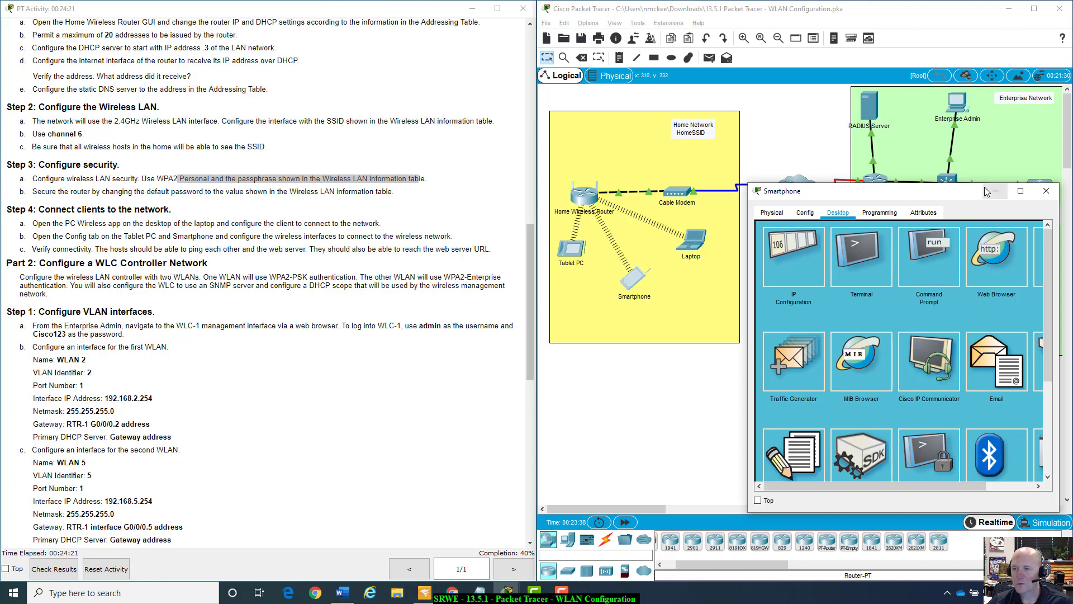
left_click(1046, 190)
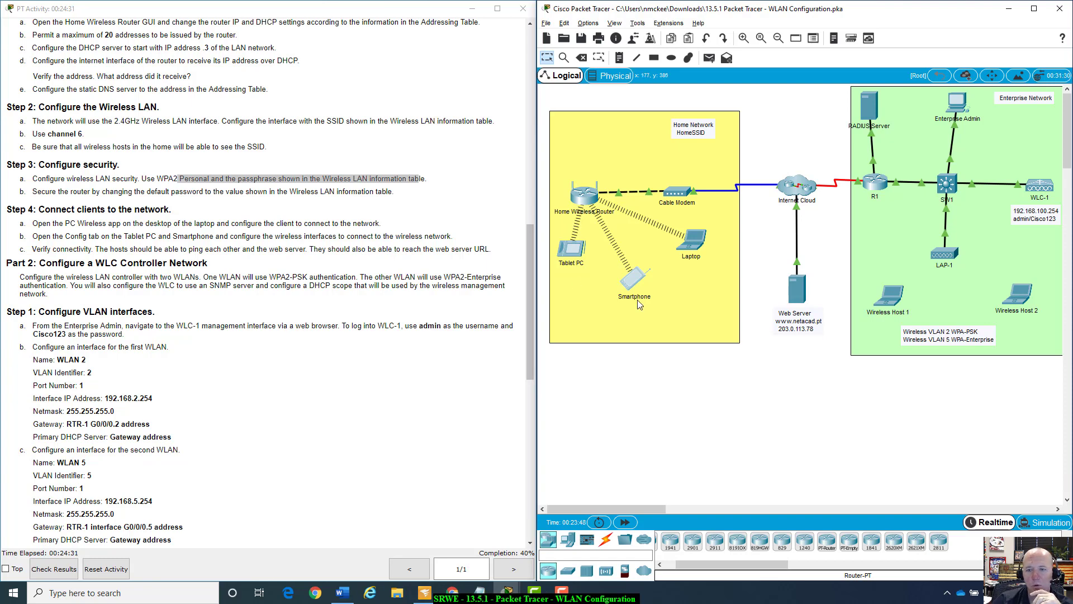
left_click(687, 252)
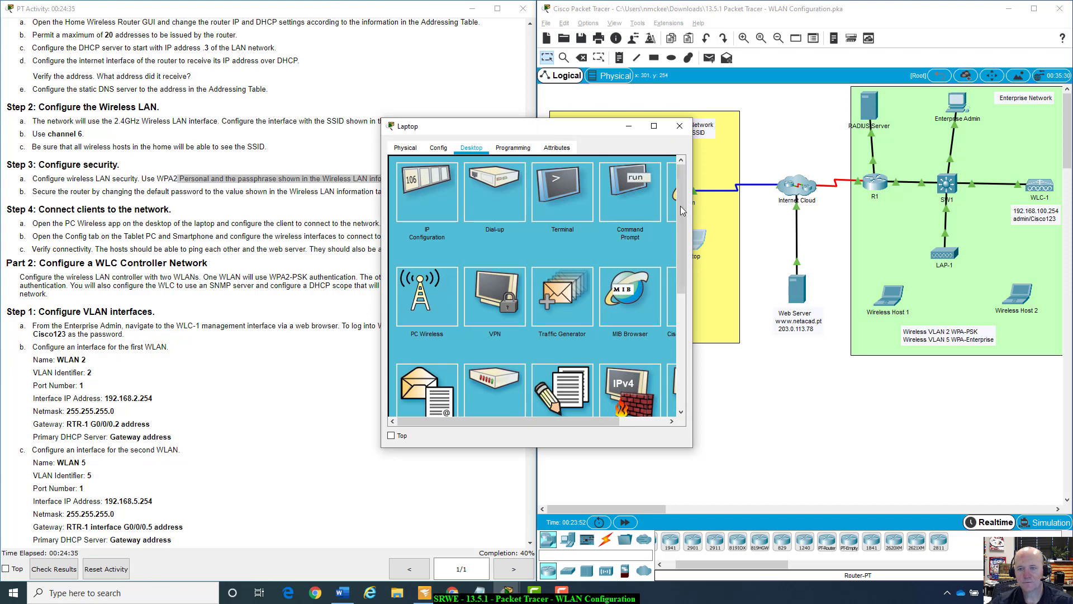
left_click(676, 202)
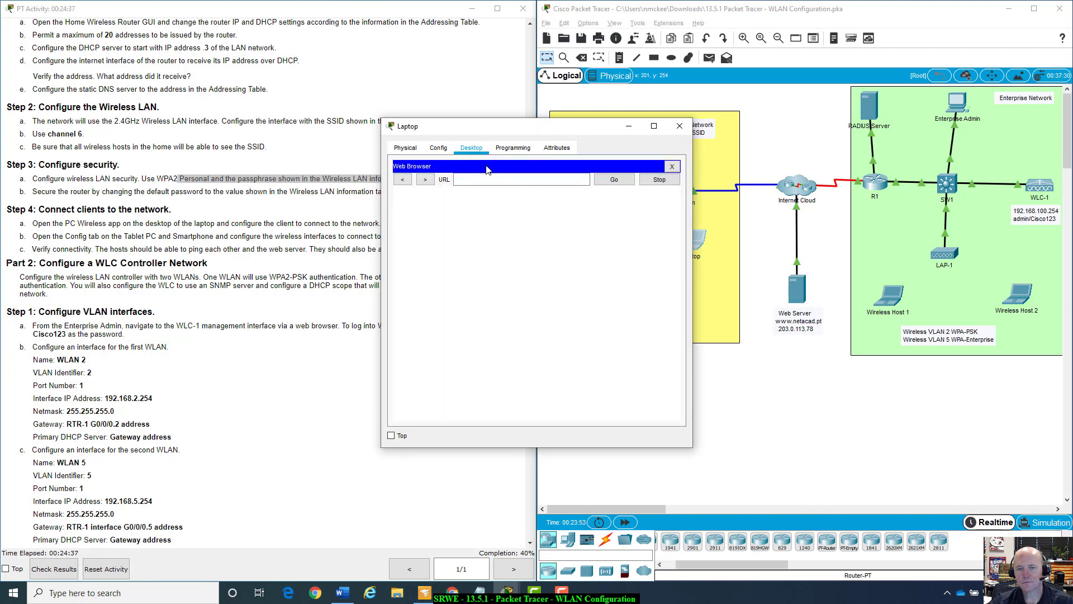
left_click(506, 178)
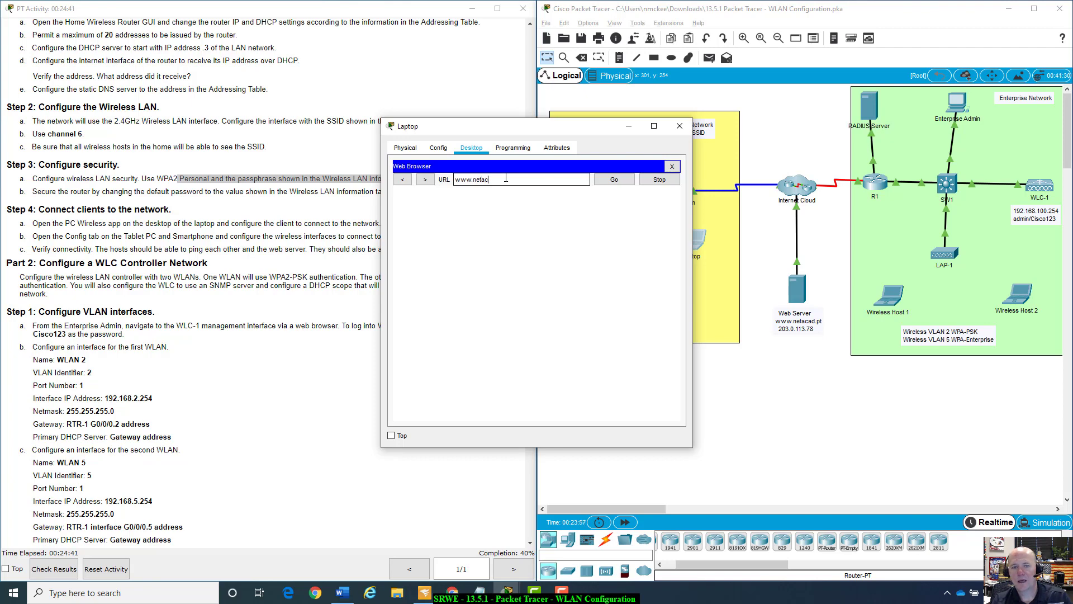
type("www.netacad.pt")
key("Return")
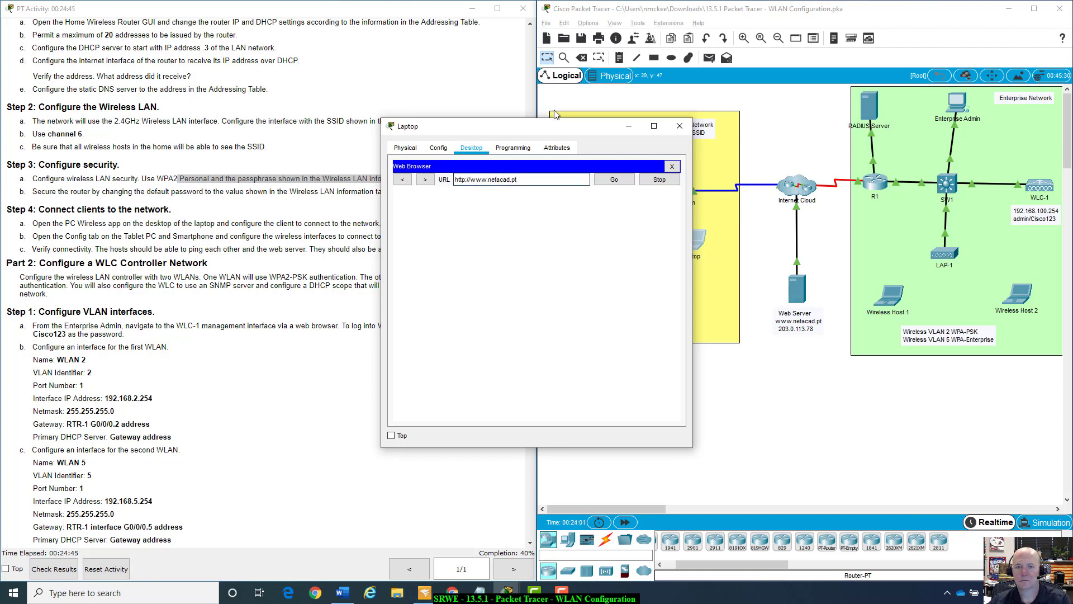
left_click_drag(553, 129, 918, 194)
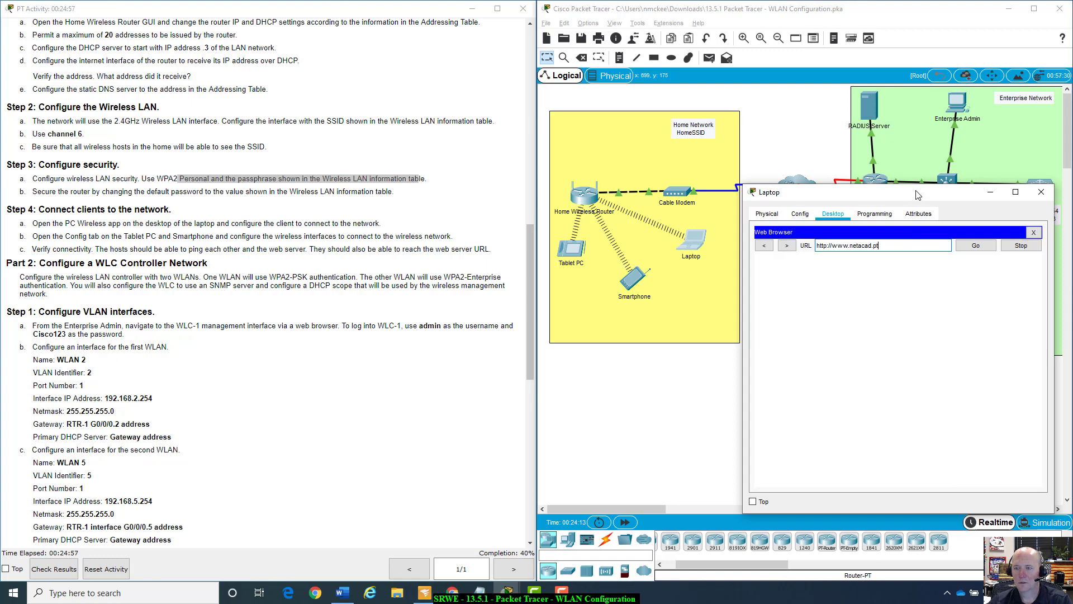
left_click_drag(917, 194, 913, 219)
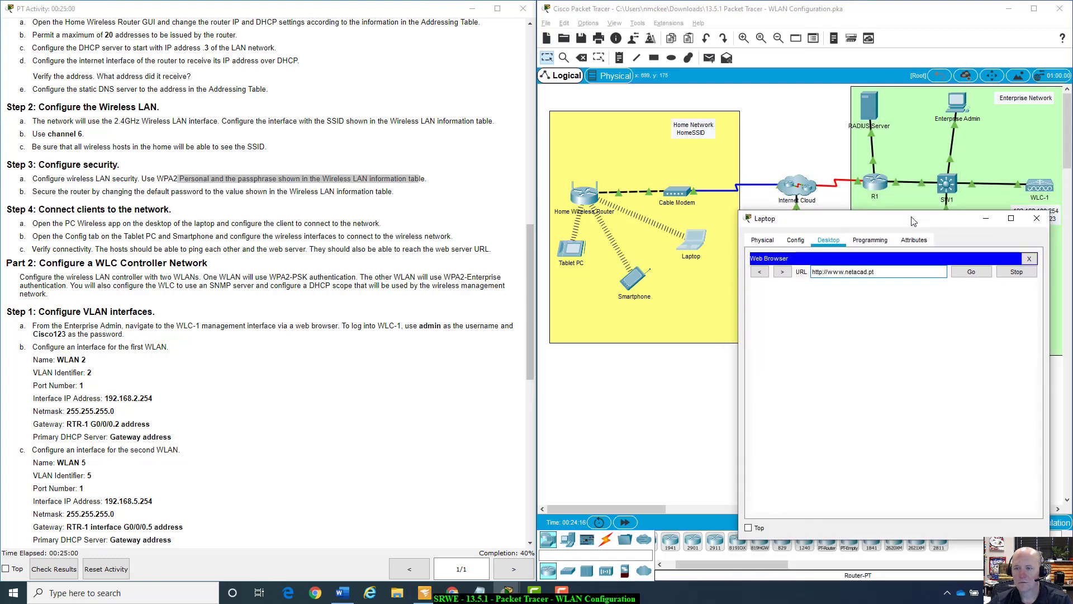
left_click(972, 277)
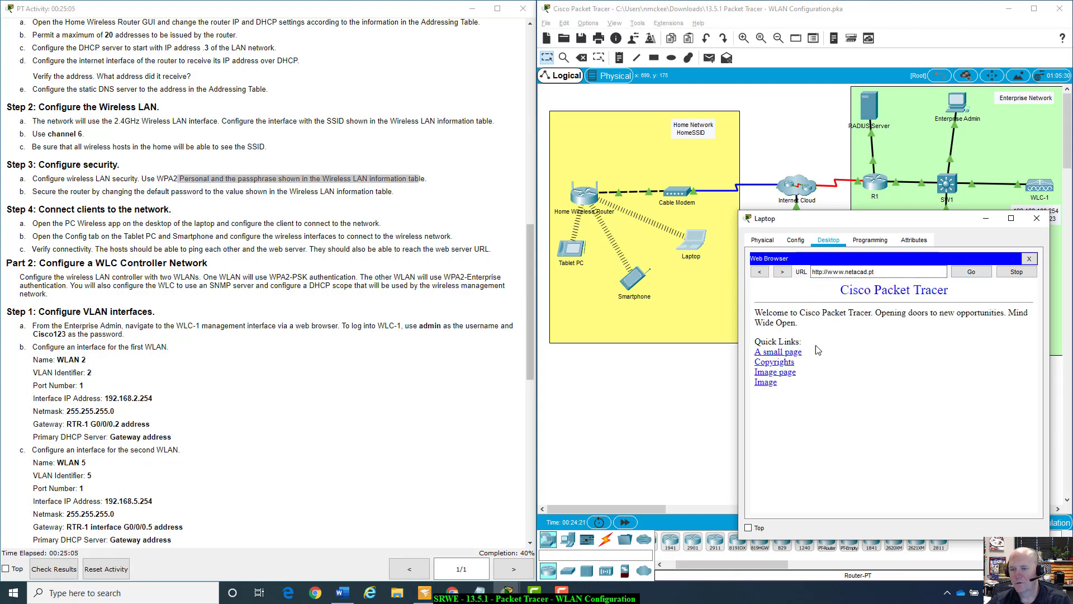
left_click(982, 221)
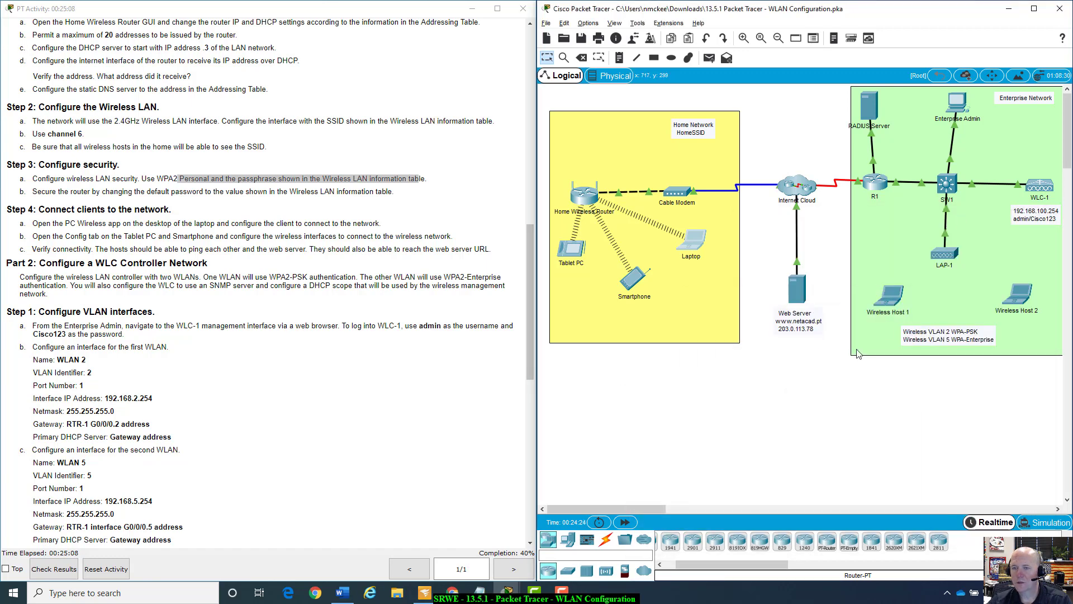
left_click(637, 274)
left_click_drag(599, 128, 842, 165)
left_click(918, 210)
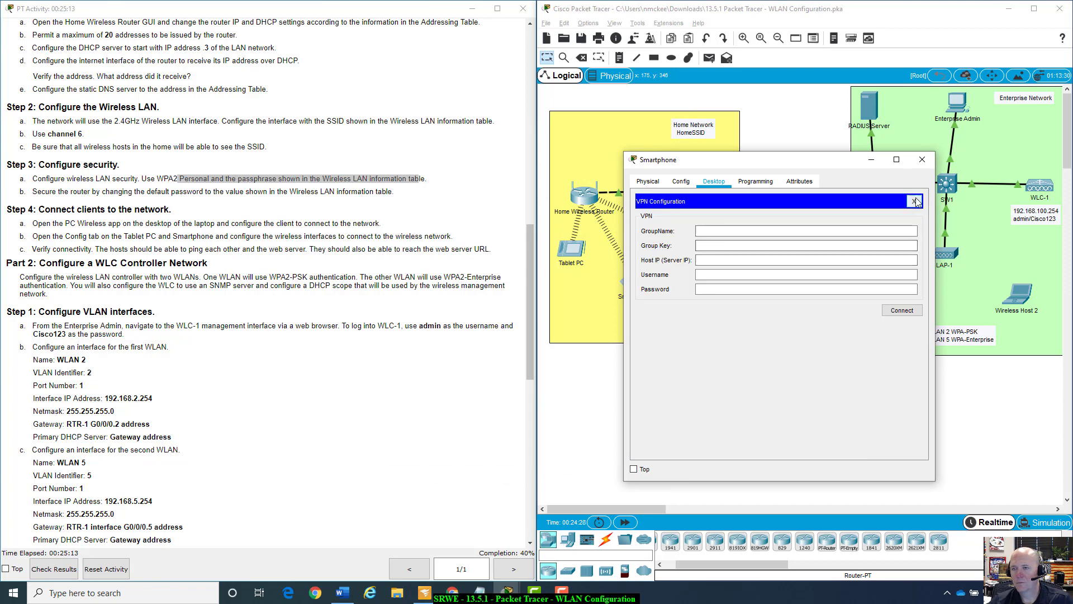
left_click(915, 201)
left_click(873, 226)
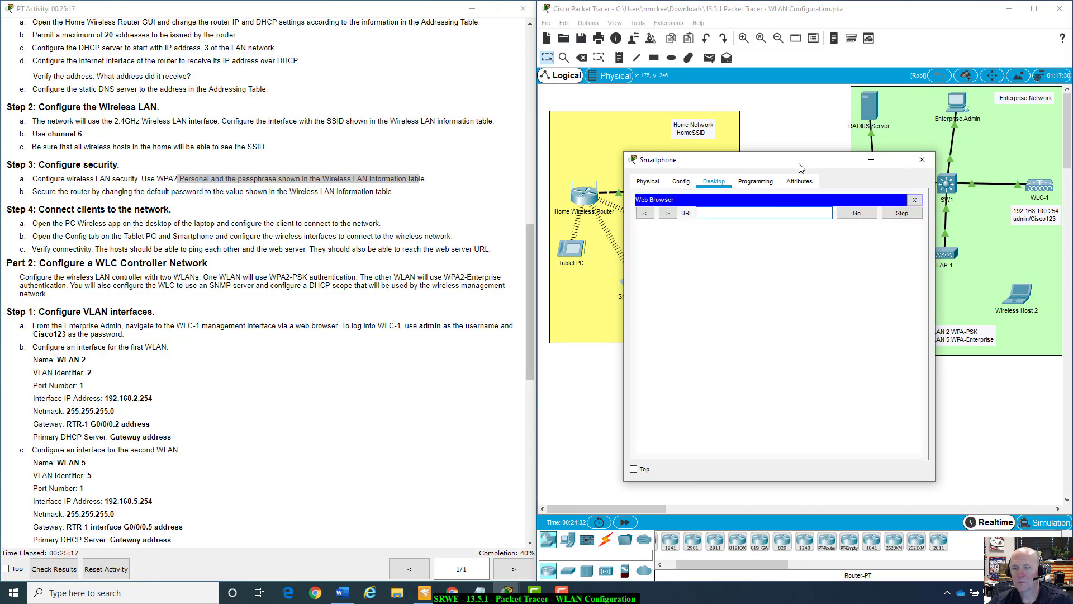
left_click_drag(809, 165, 630, 190)
type("www.")
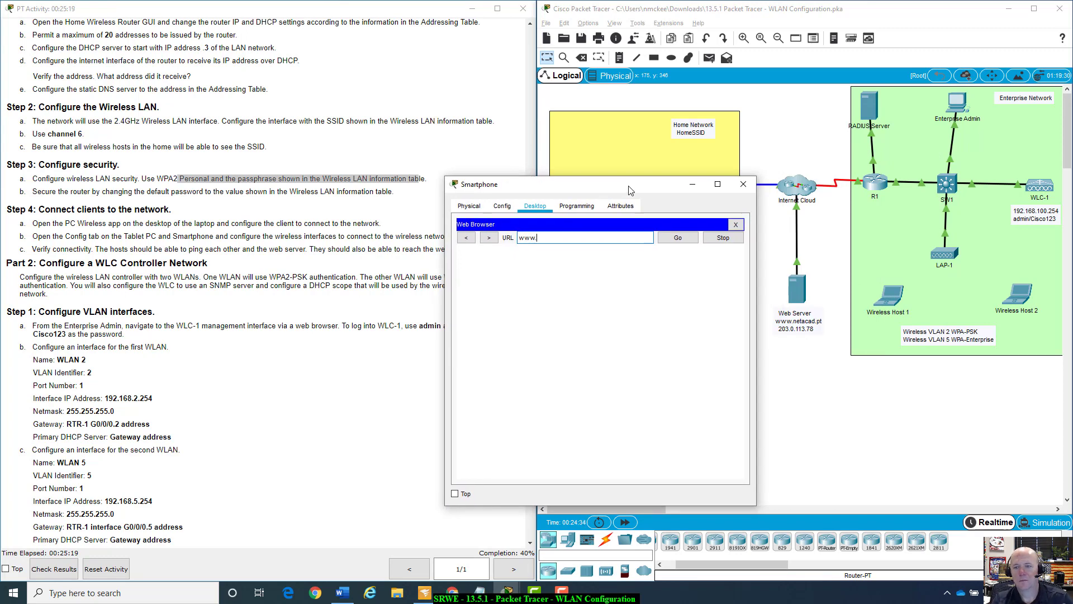
type("netacad.pt")
key("Return")
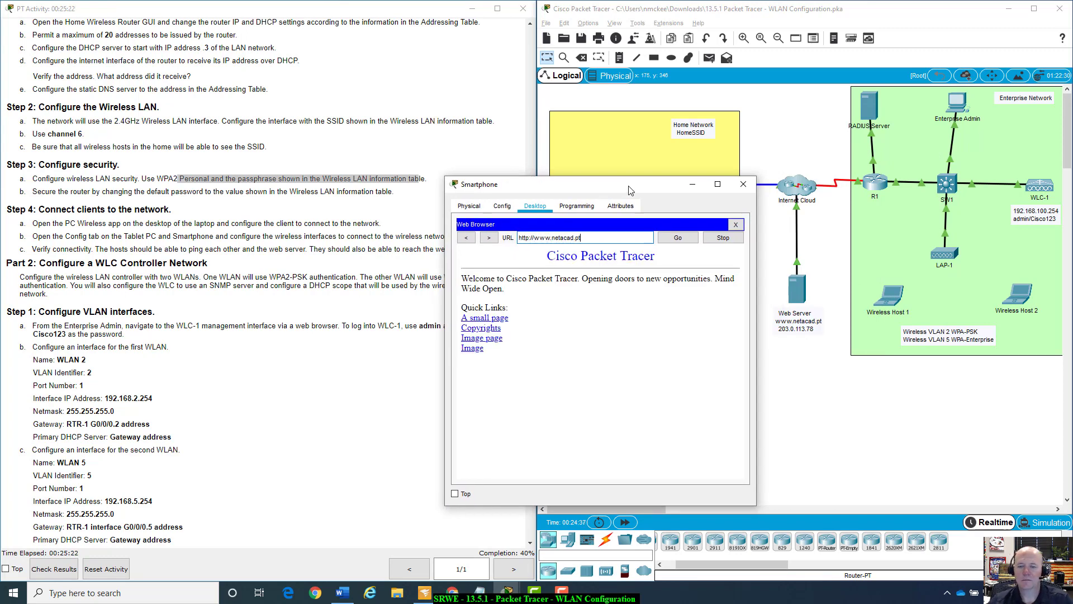
left_click(736, 224)
left_click(743, 184)
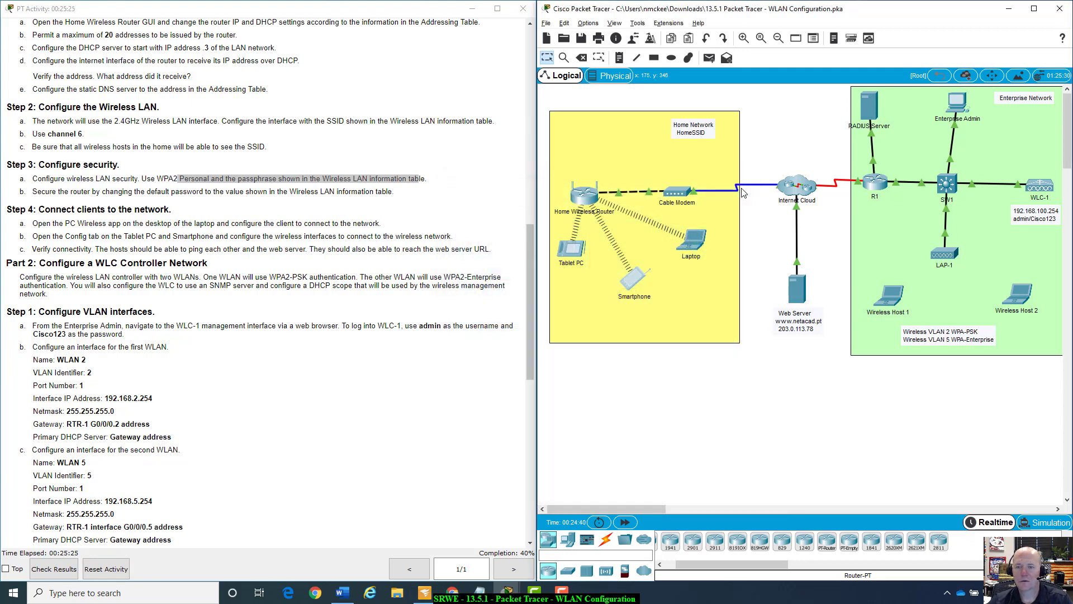
left_click(573, 250)
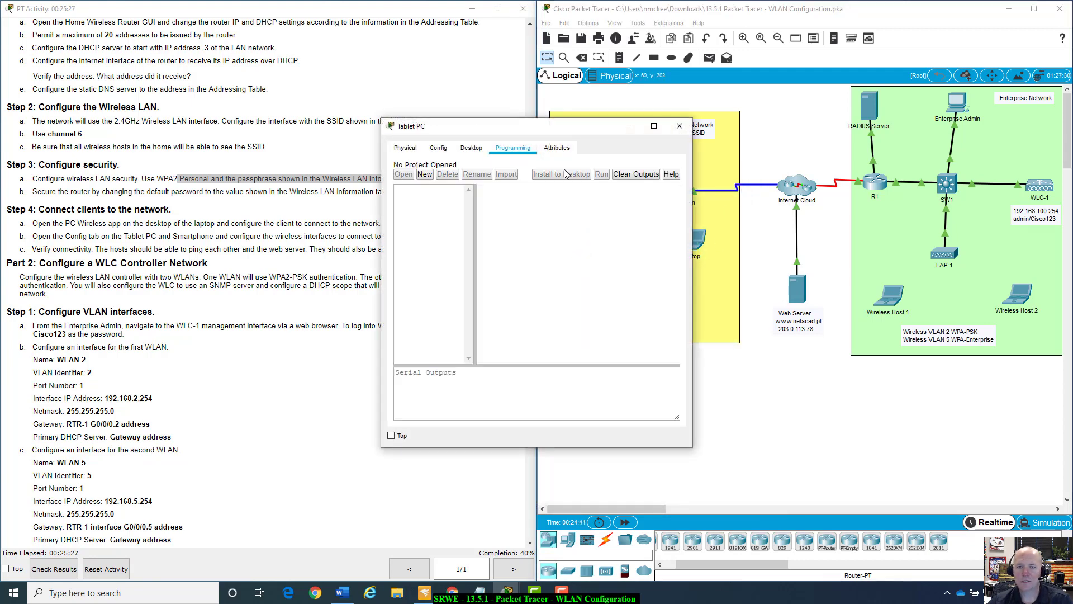
left_click_drag(580, 126, 813, 287)
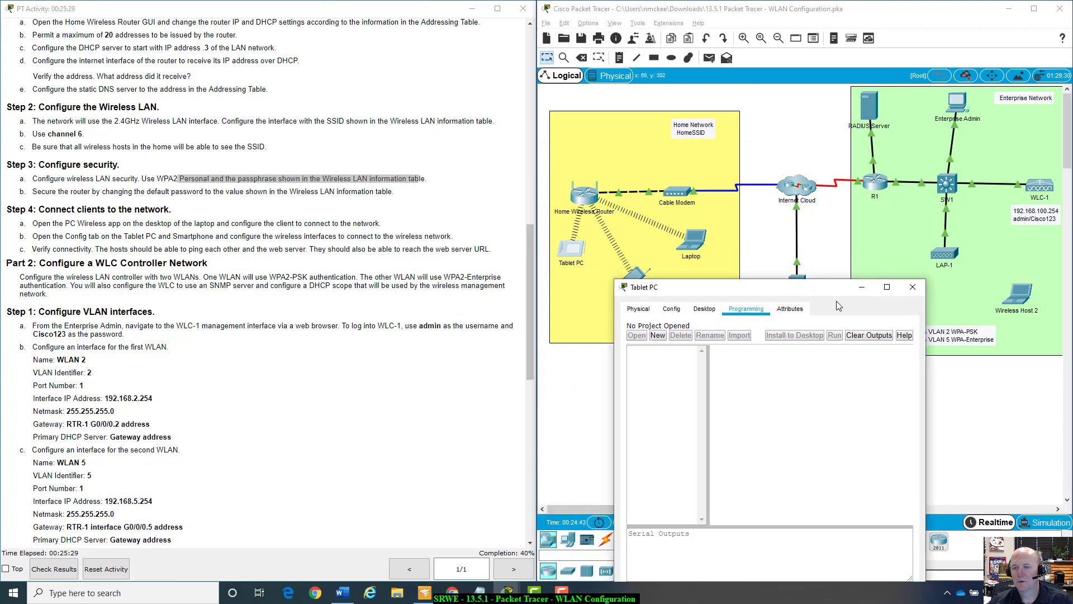
left_click(704, 311)
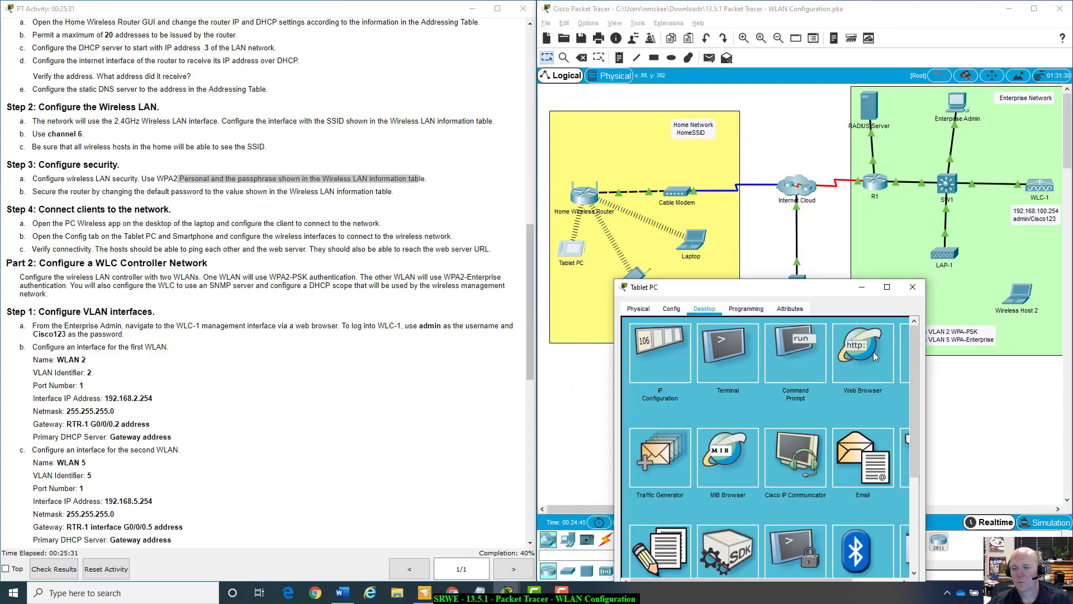
left_click(874, 349)
left_click(740, 342)
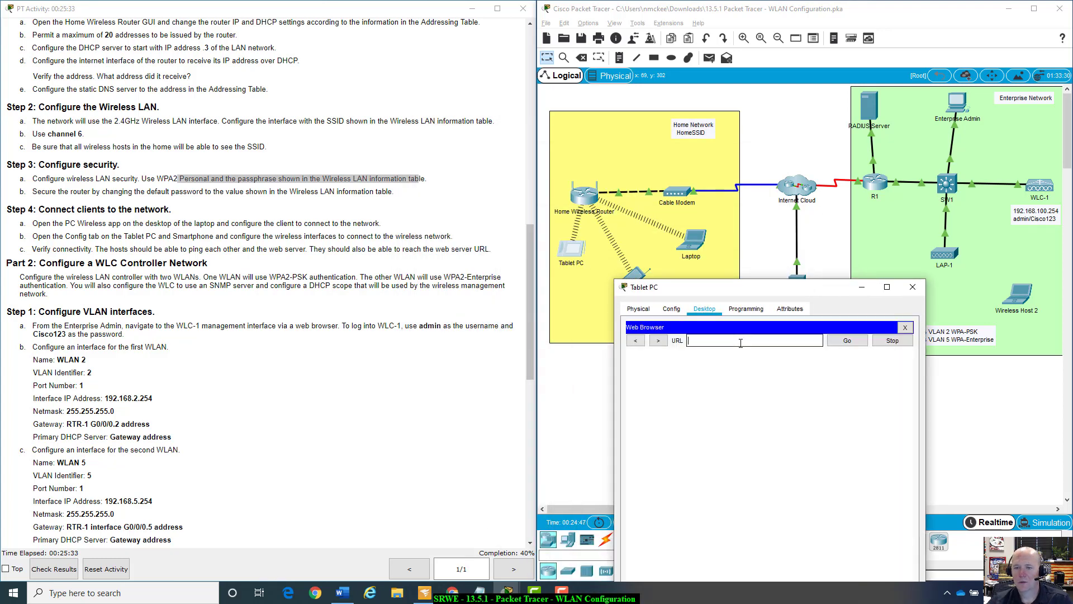
type("www.neta")
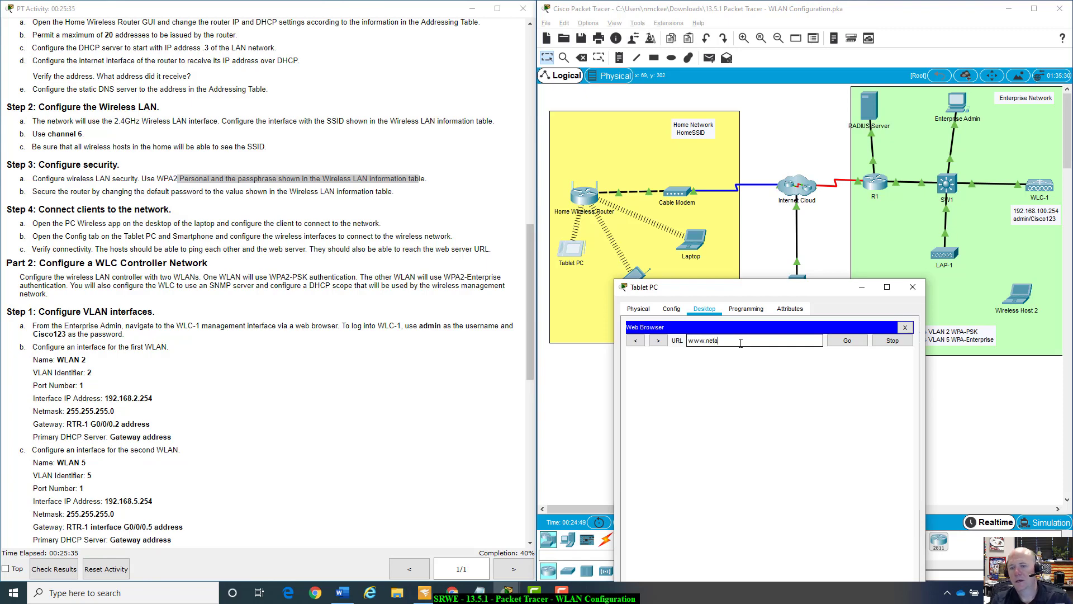
type("cad.pt")
key("Return")
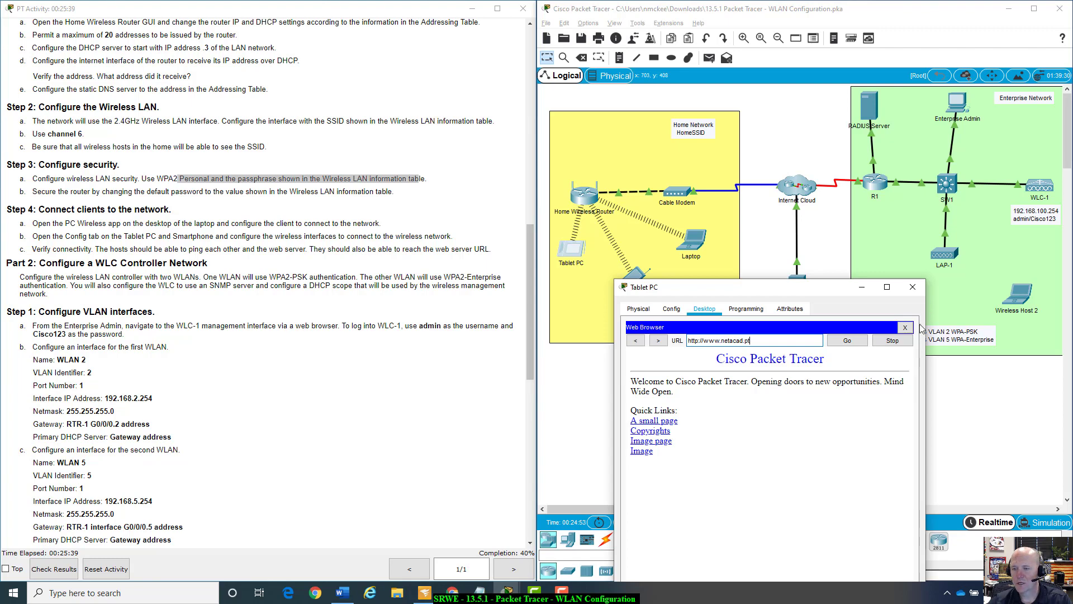
left_click(905, 327)
left_click_drag(816, 289, 912, 252)
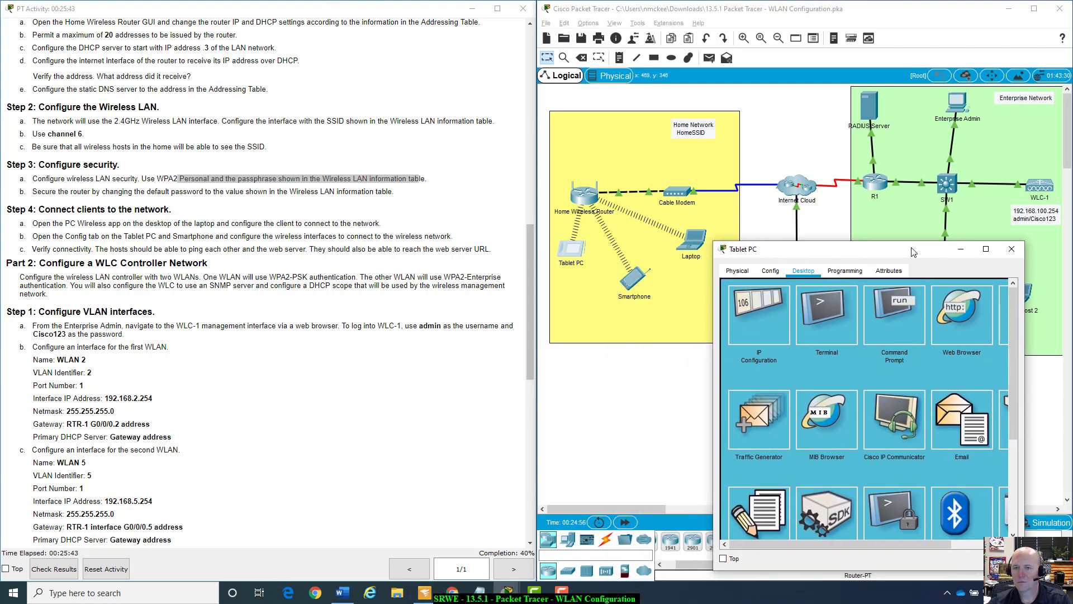
left_click(1006, 252)
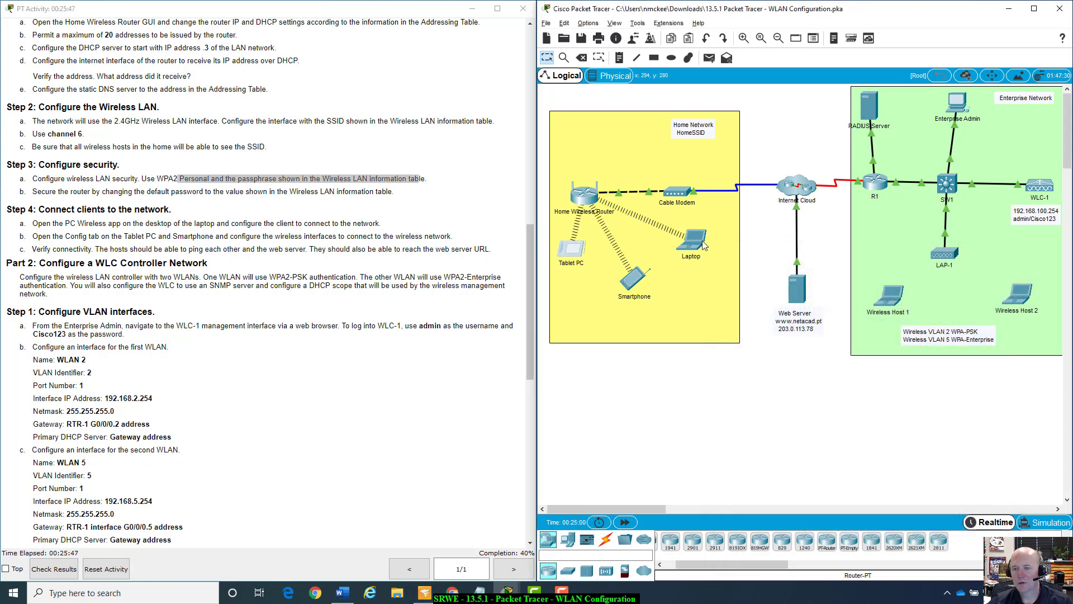
Open the Laptop's Command Prompt and run ipconfig /all.
mouse_move(703, 245)
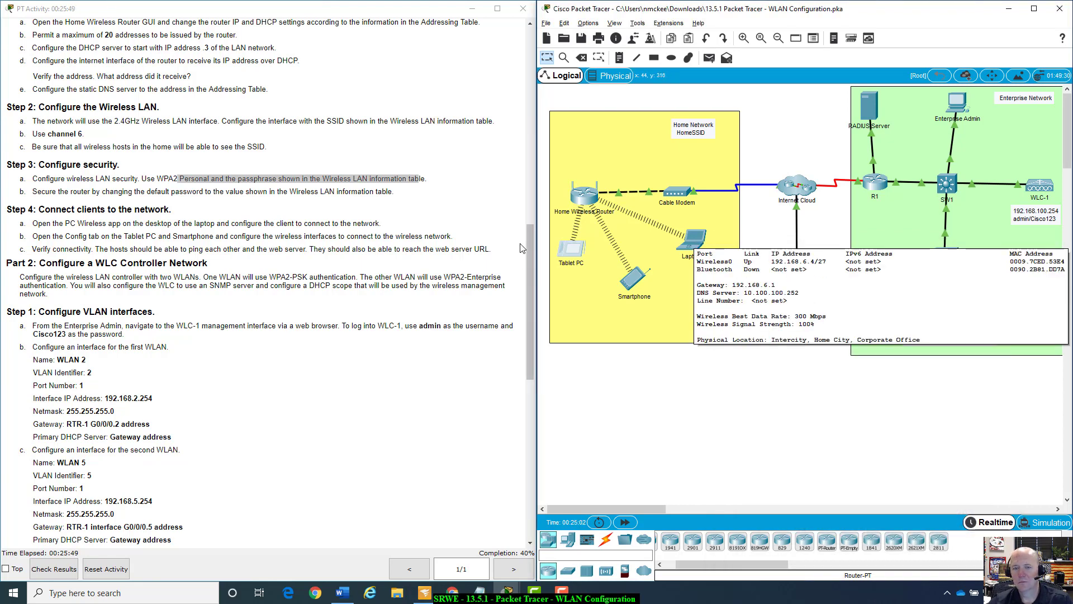
scroll(509, 337, "up", 10)
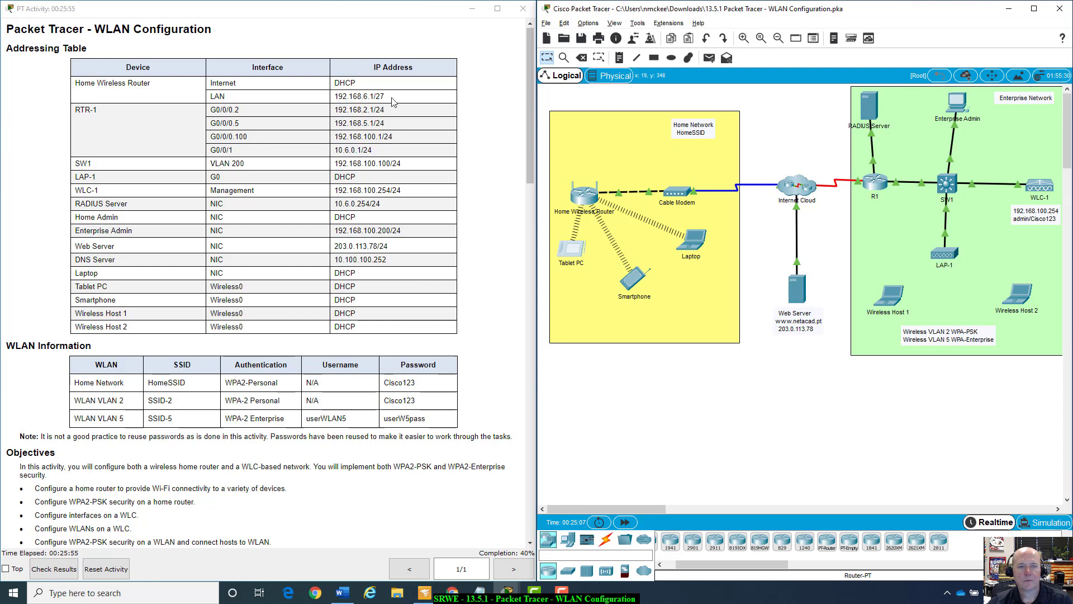
left_click(693, 241)
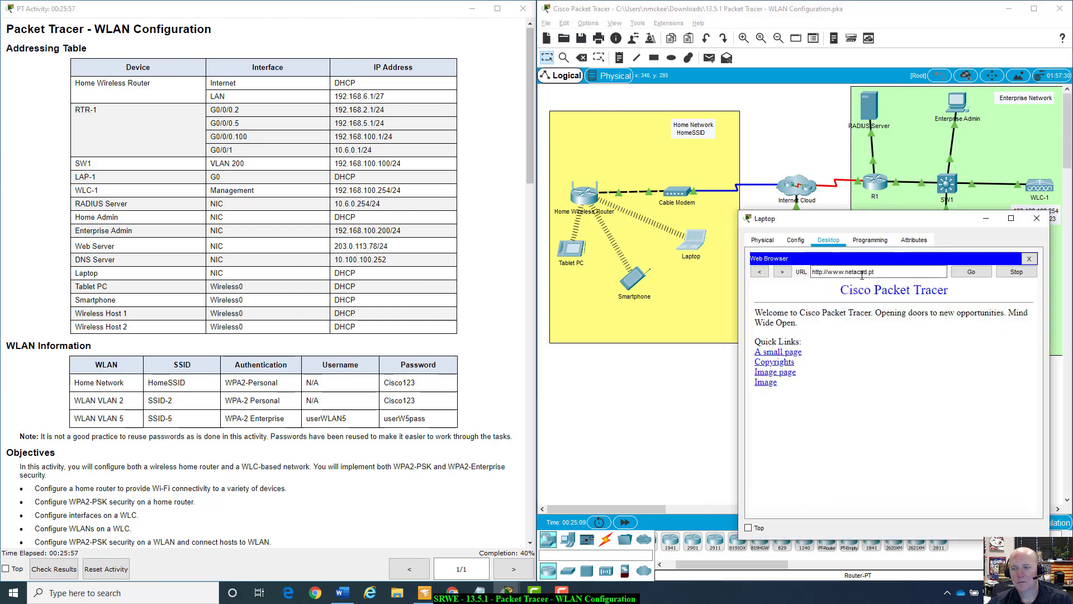
left_click(1029, 258)
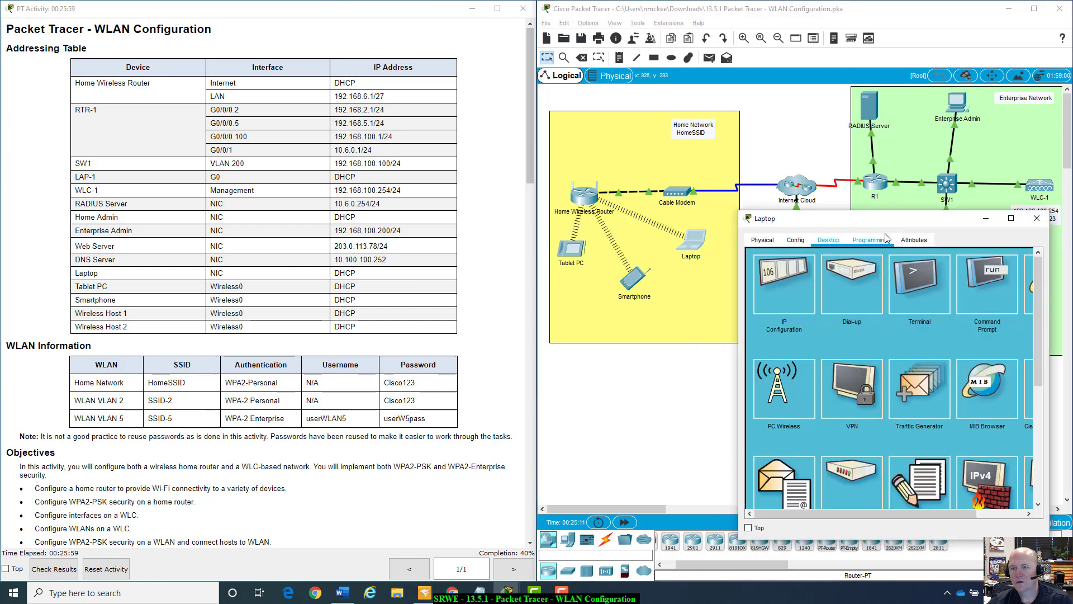
left_click(969, 322)
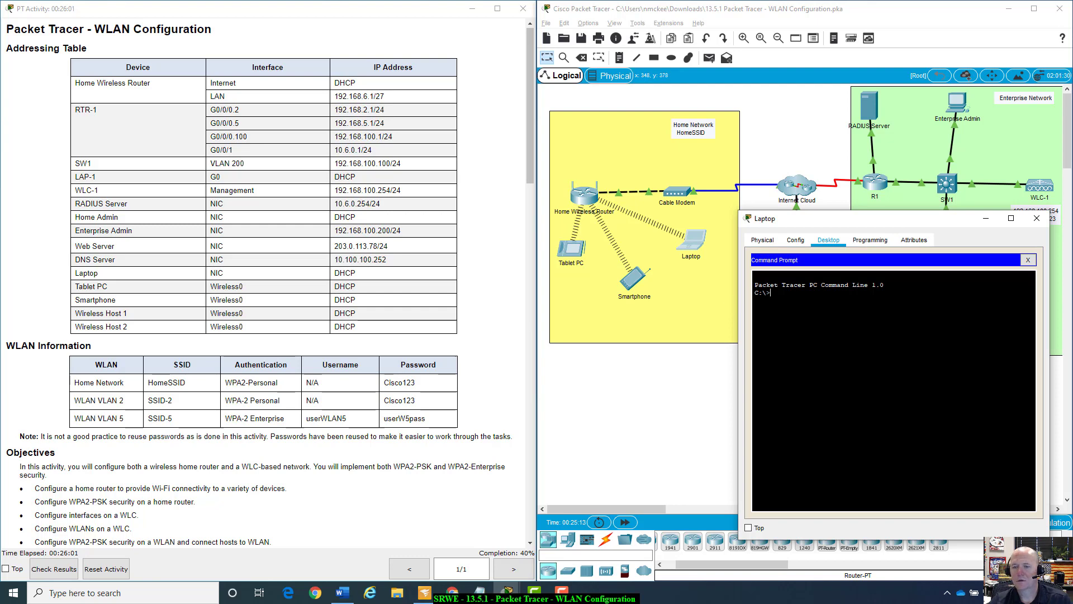
type("ping")
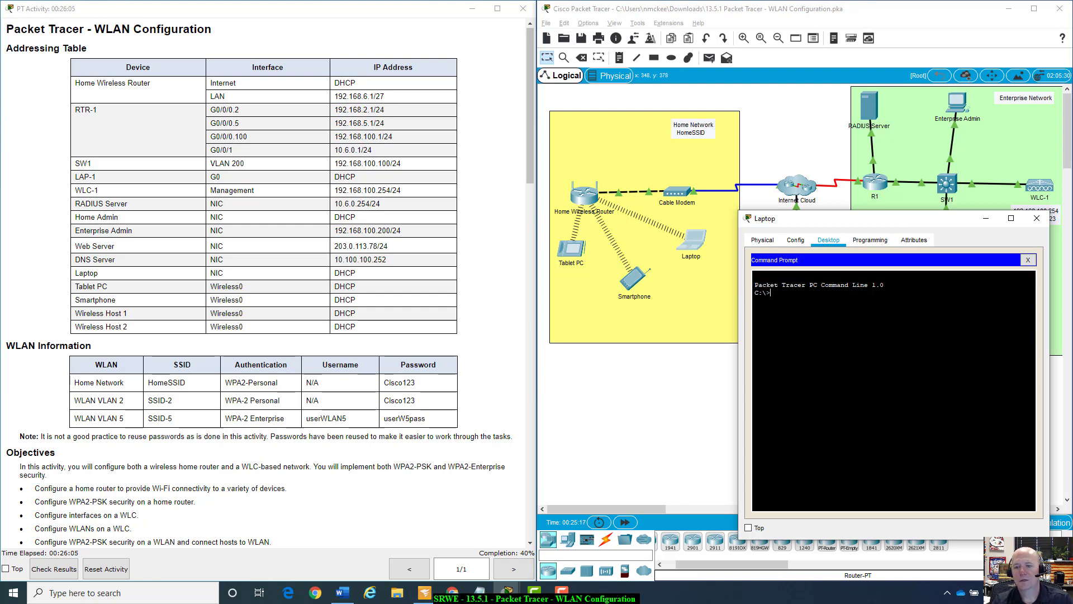
type("ipconfig")
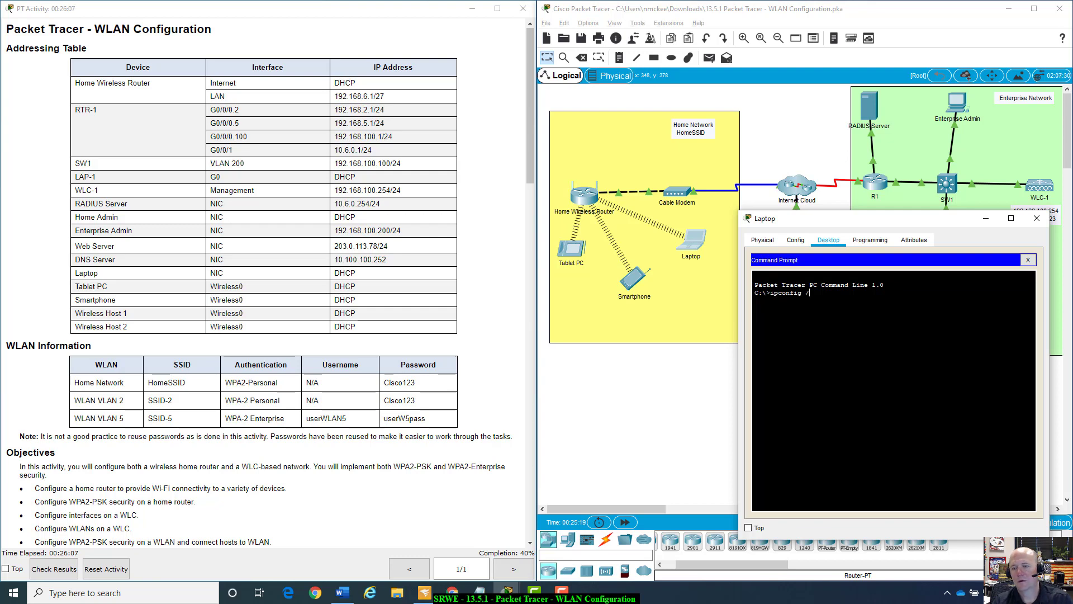
type(" /all")
key("Return")
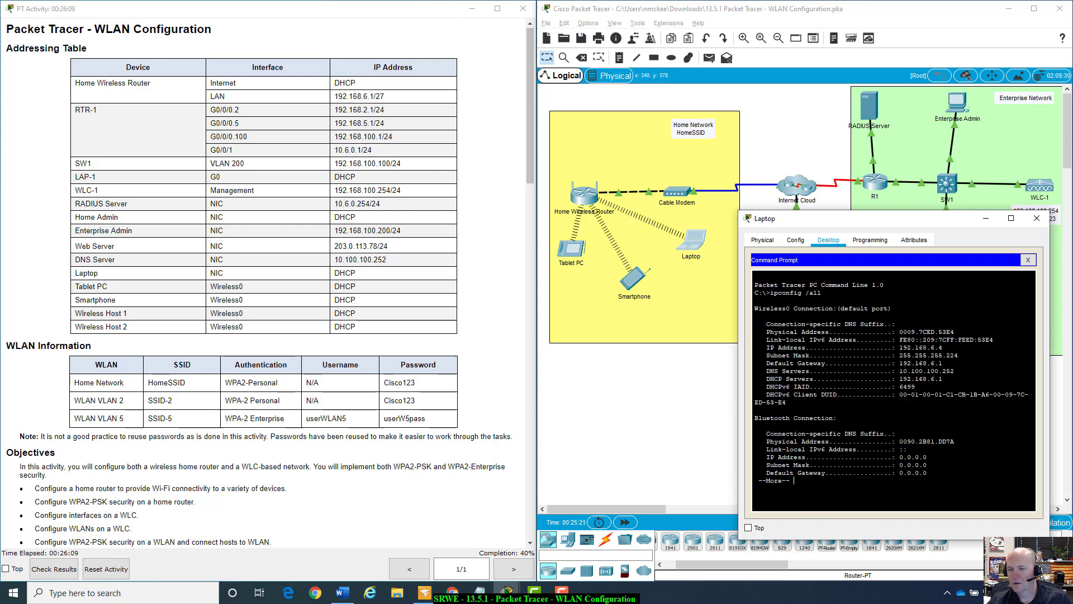
Check the address 192.168.6.4, end the paged output, and begin a ping to 192.168.
left_click_drag(899, 347, 942, 348)
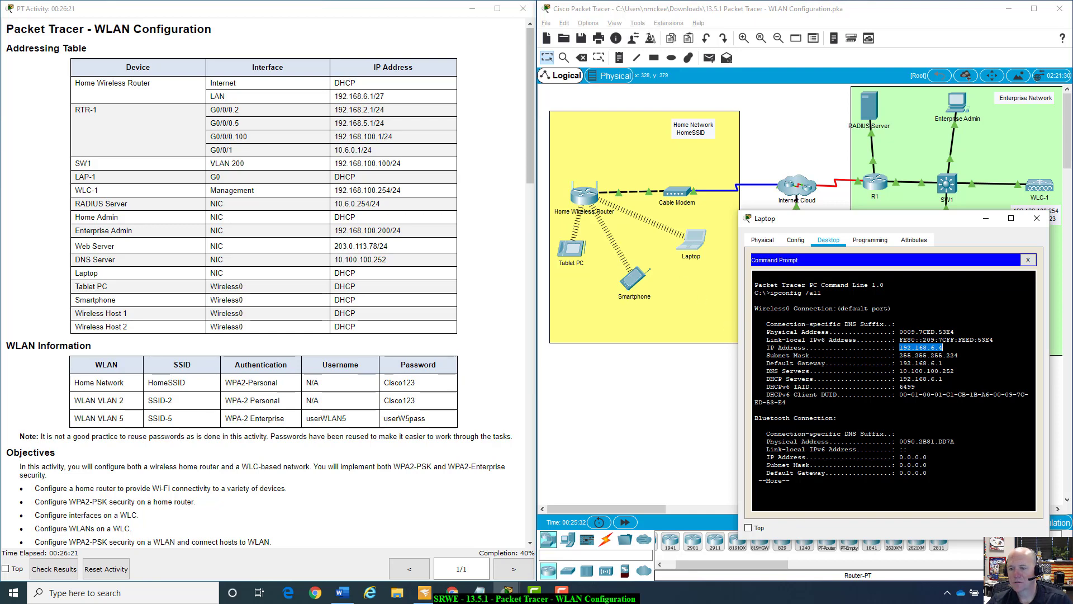
left_click(820, 473)
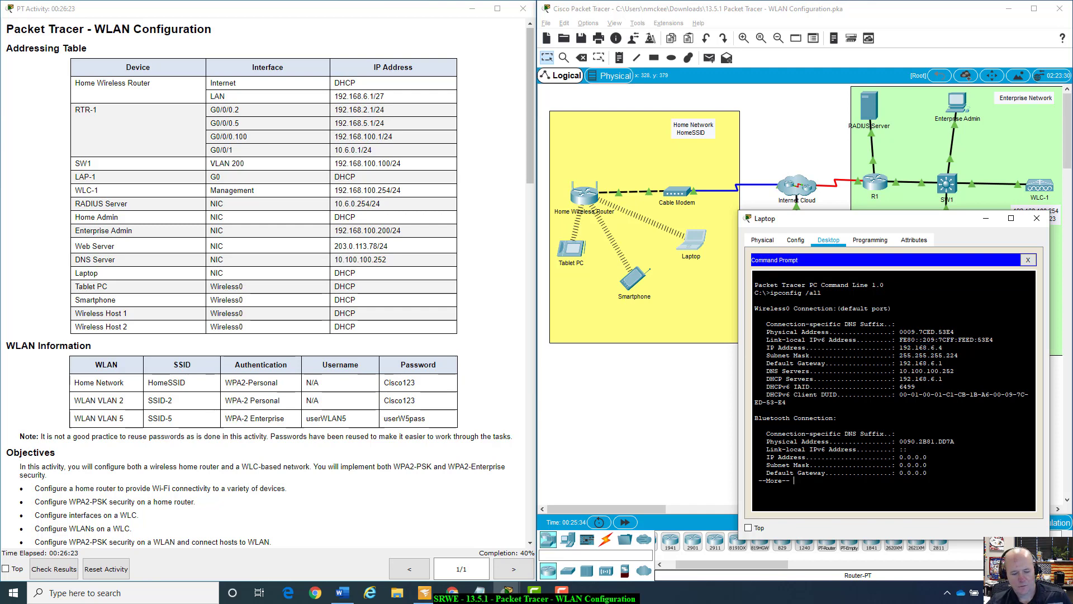
key("ctrl+c")
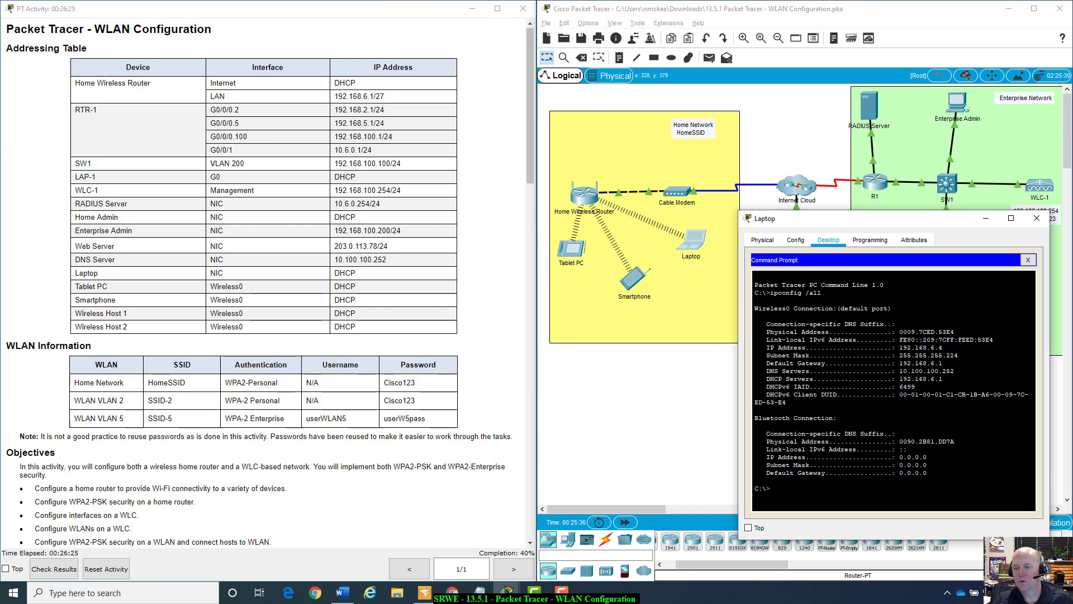
type("ping ")
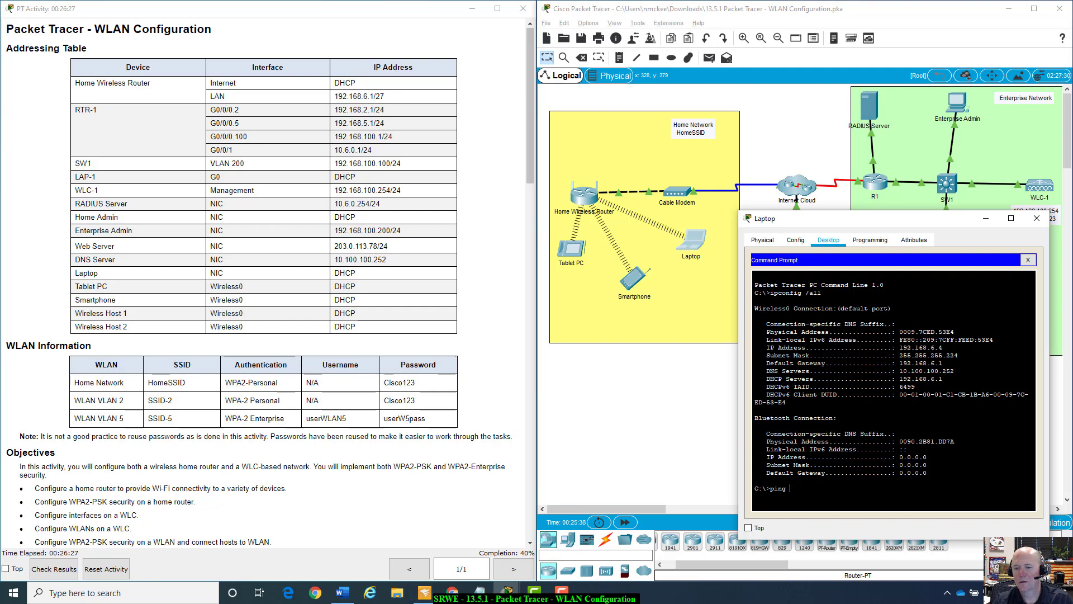
type("192.168.6.3")
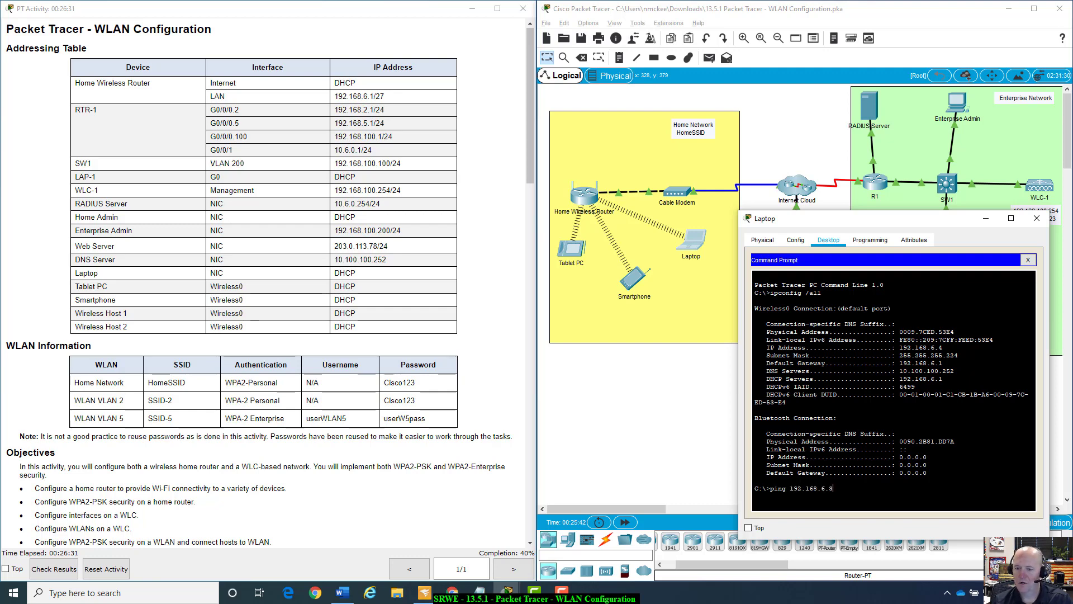
Ping 192.168.6.3 and then the router at 192.168.6.1 from the Laptop.
key("Return")
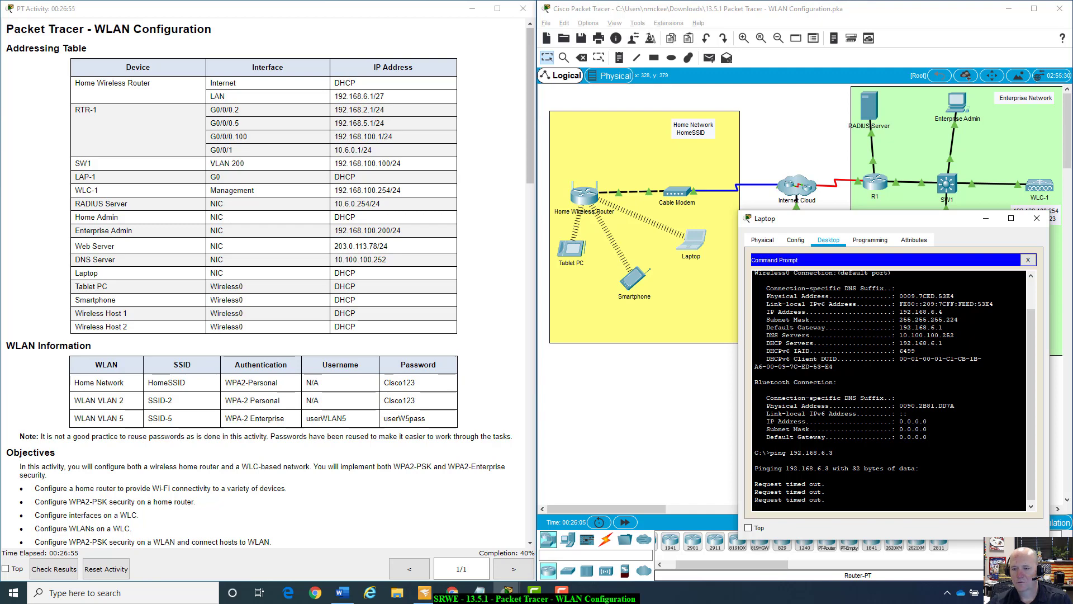
key("Up")
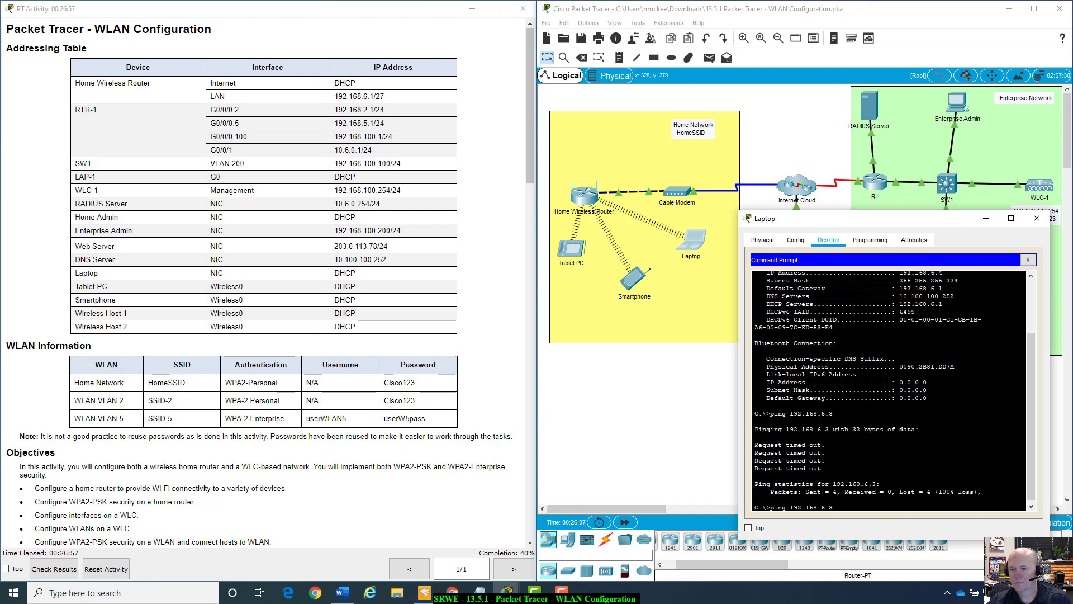
key("BackSpace")
type("1")
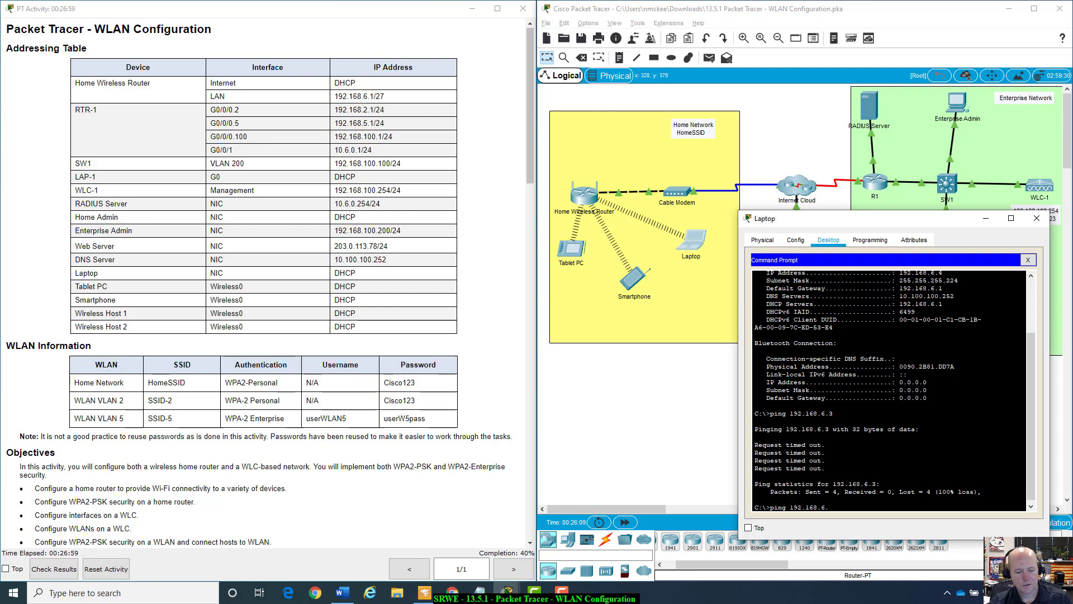
key("Return")
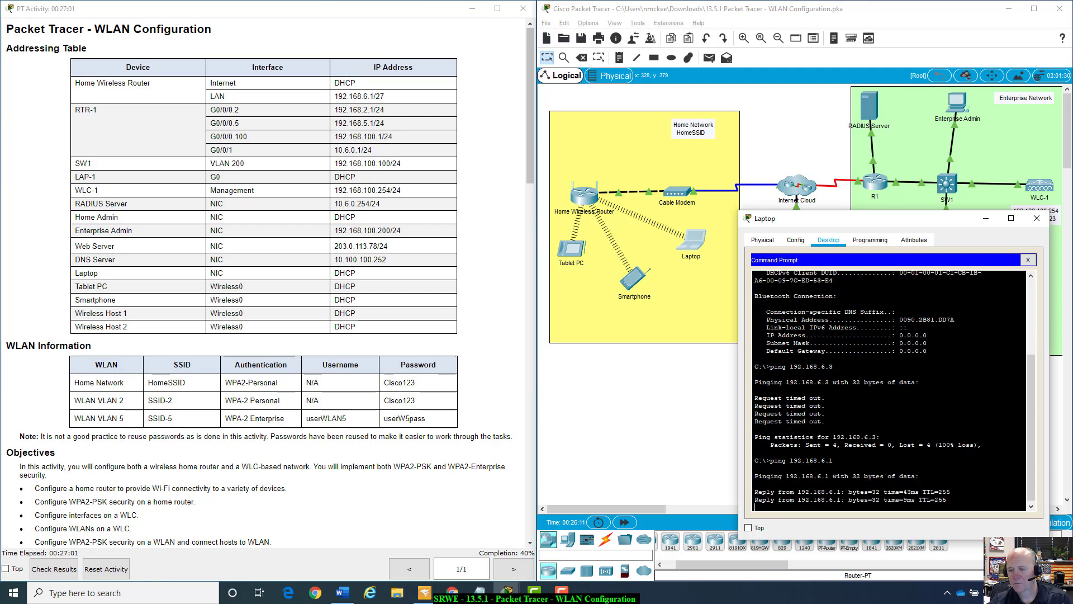
key("ctrl+c")
Ping 192.168.6.2 and 192.168.6.3, both timing out.
key("Up")
key("BackSpace")
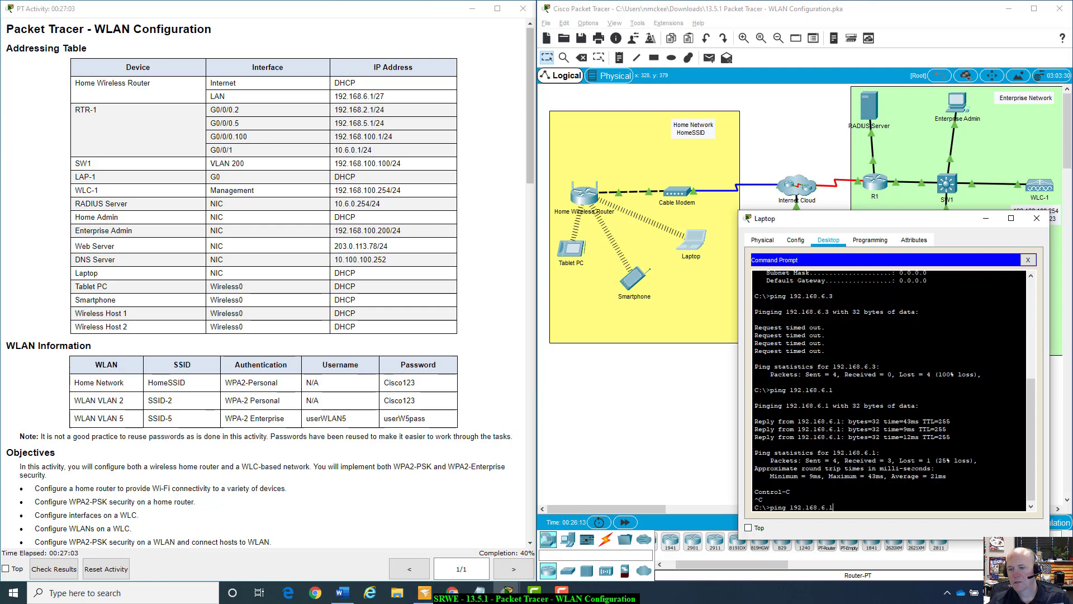
type("2")
key("Return")
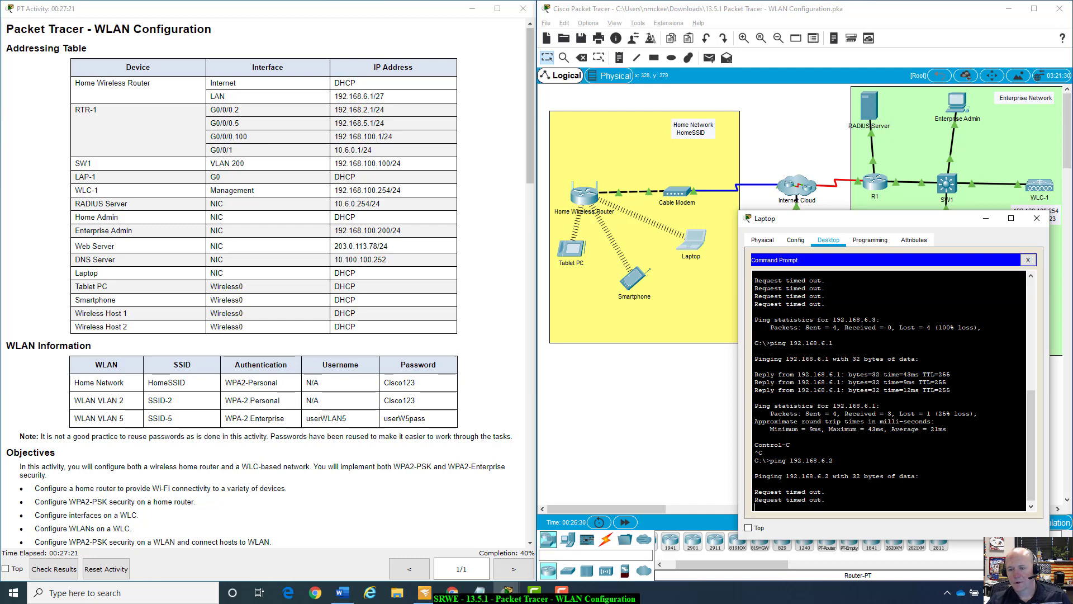
key("ctrl+c")
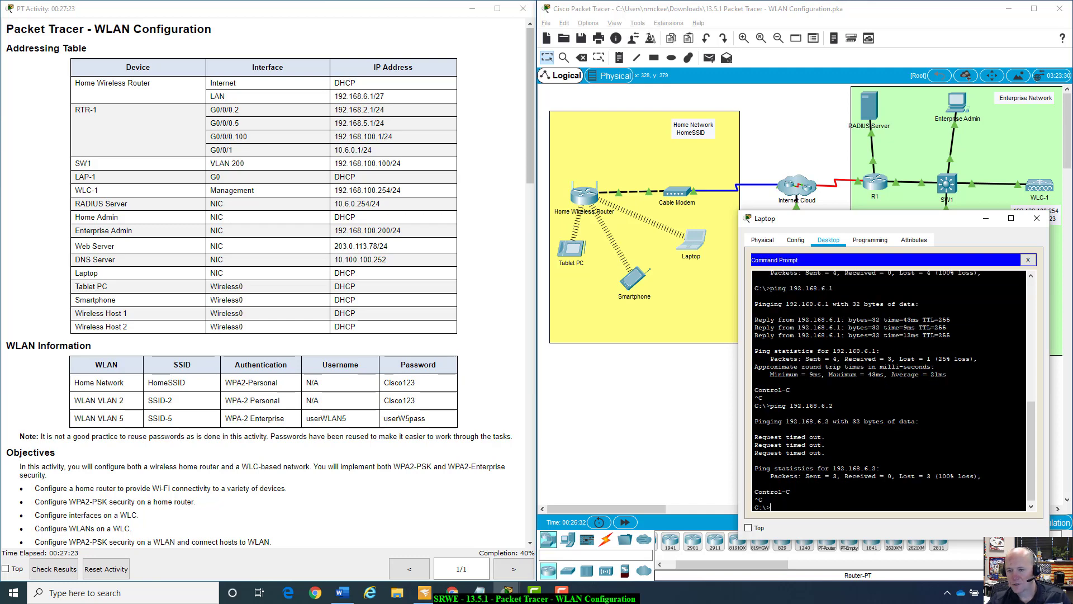
key("Up")
key("BackSpace")
type("3")
key("Return")
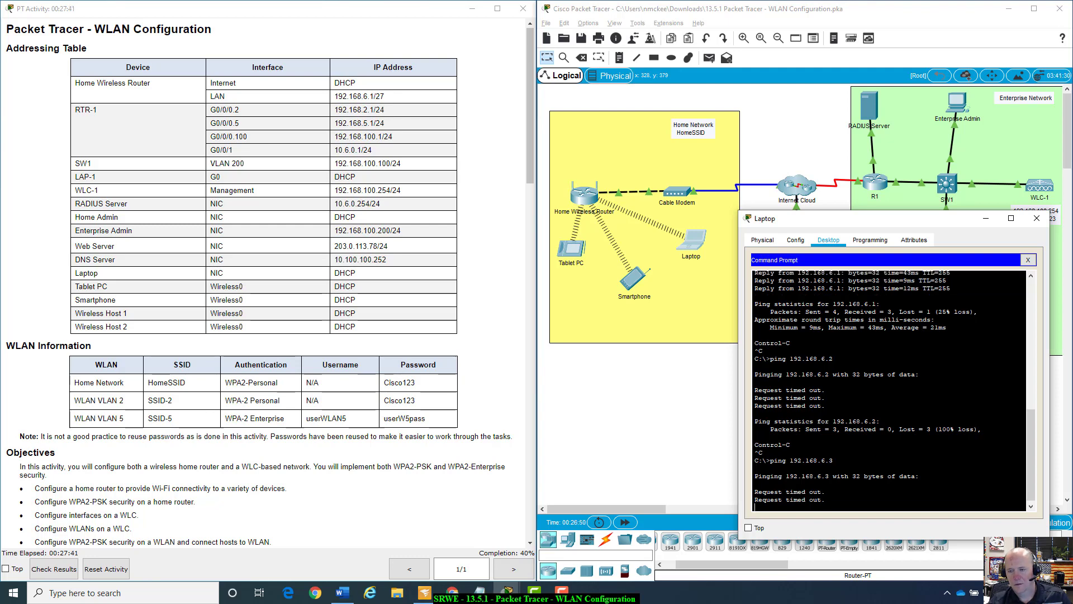
key("ctrl+c")
Ping 192.168.6.4, .5 and .6 successfully, then close the command prompt.
type("ping 192.168.6.")
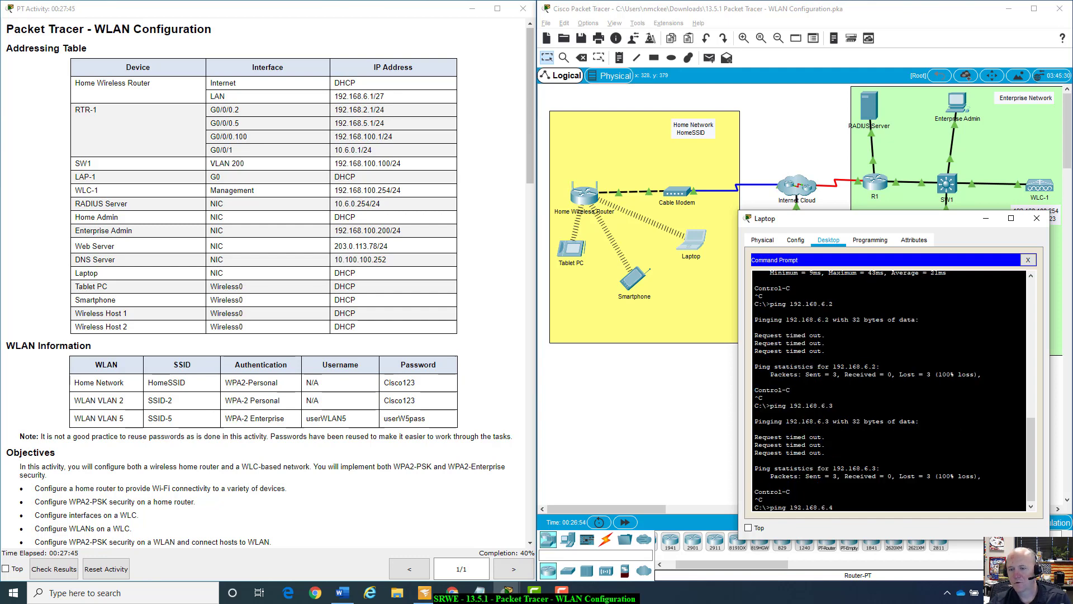
type("4")
key("Return")
key("ctrl+c")
key("Up")
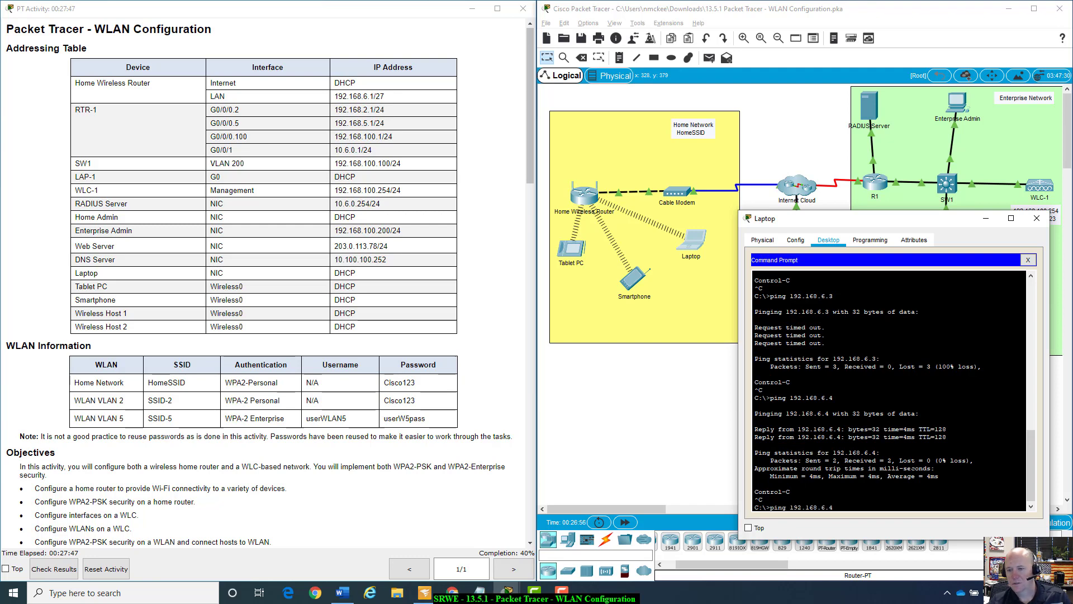
key("BackSpace")
type("5")
key("Return")
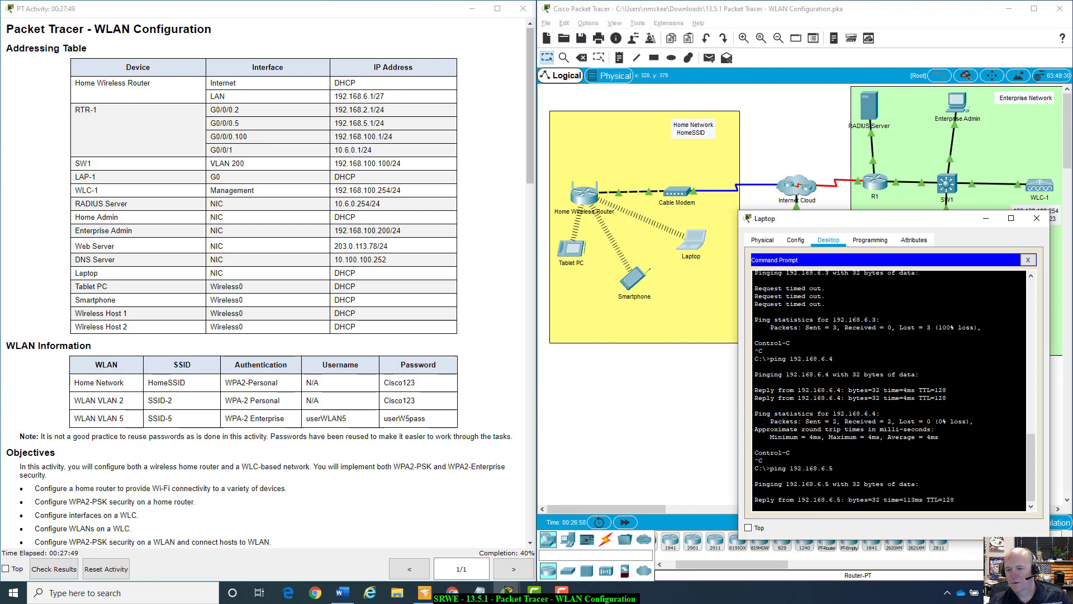
key("ctrl+c")
key("Up")
key("BackSpace")
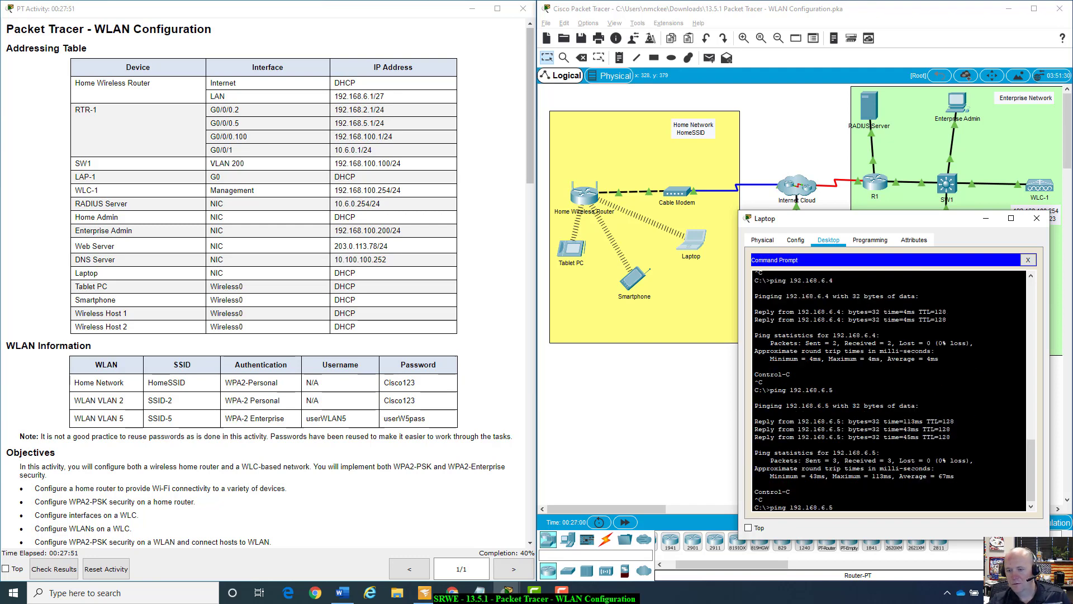
type("6")
key("Return")
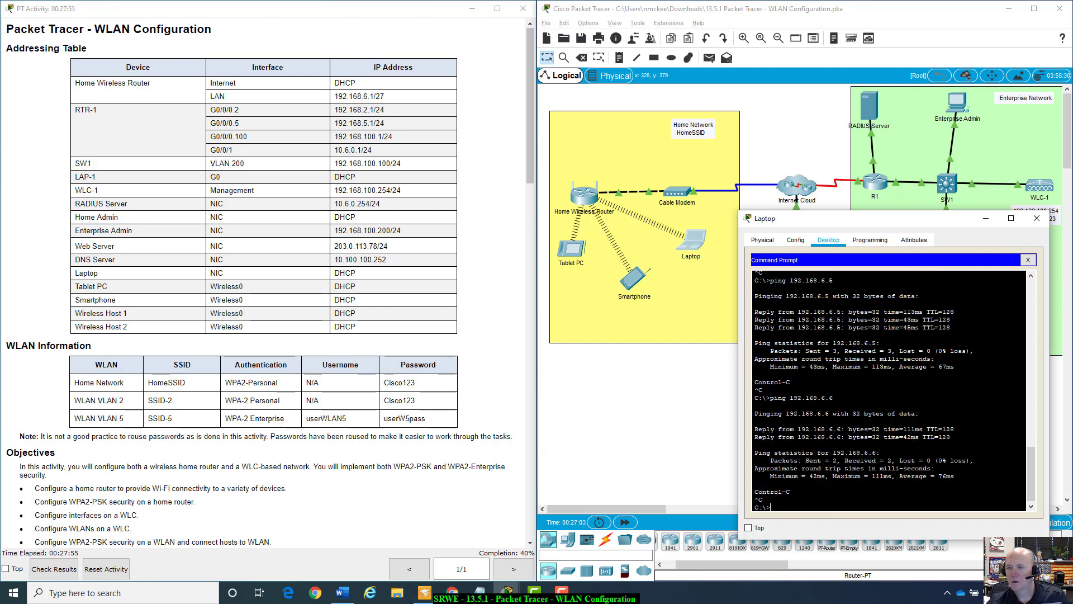
left_click(1028, 260)
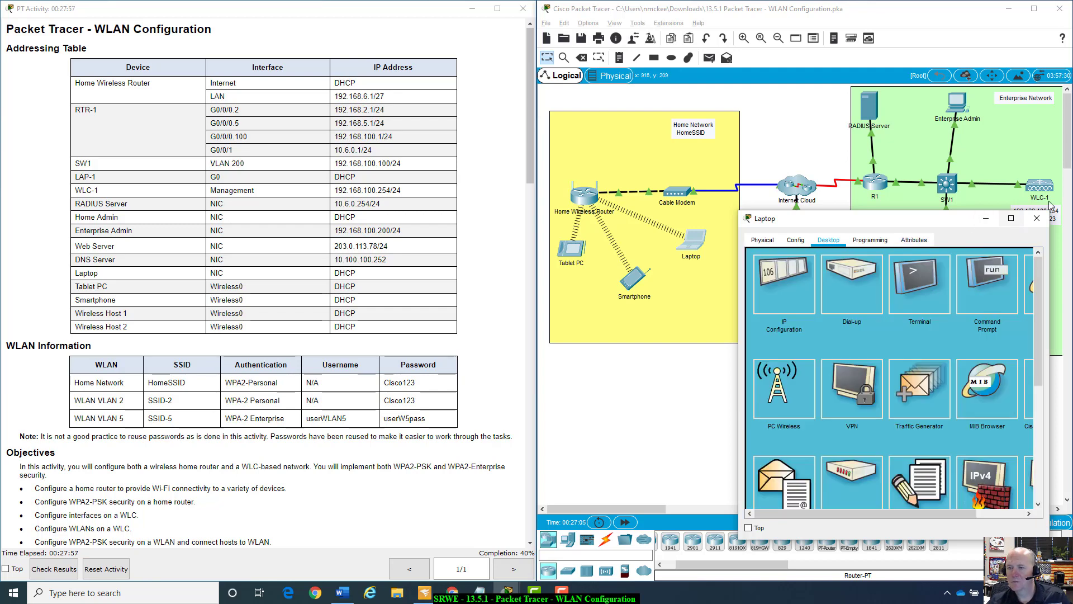
Close the Laptop and confirm the Smartphone's IP configuration shows 192.168.6.6.
left_click(1037, 218)
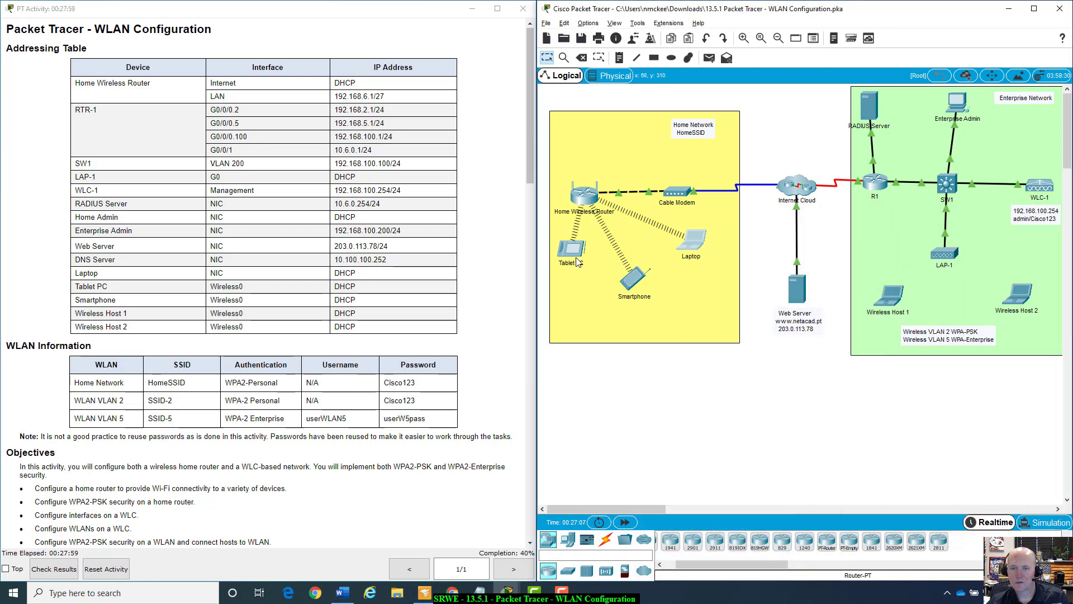
left_click(637, 274)
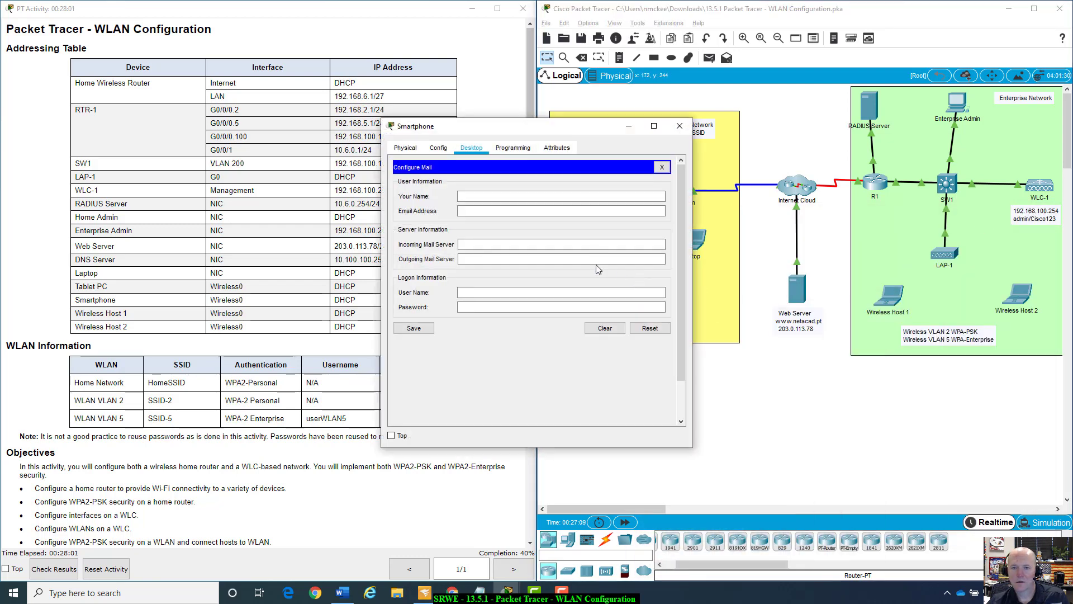
left_click(662, 168)
left_click(563, 197)
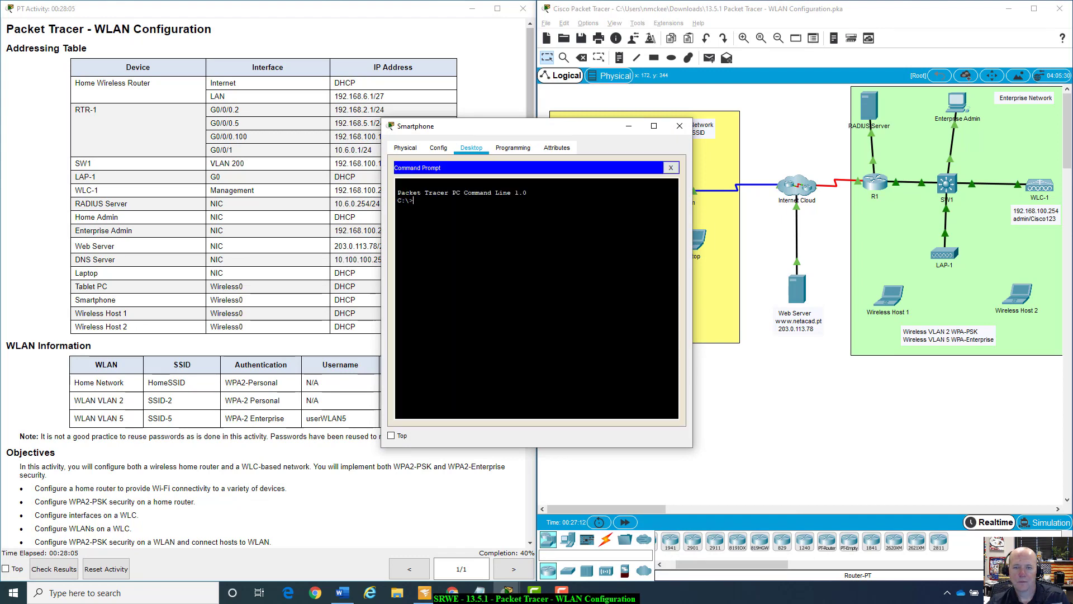
left_click(670, 168)
left_click(422, 190)
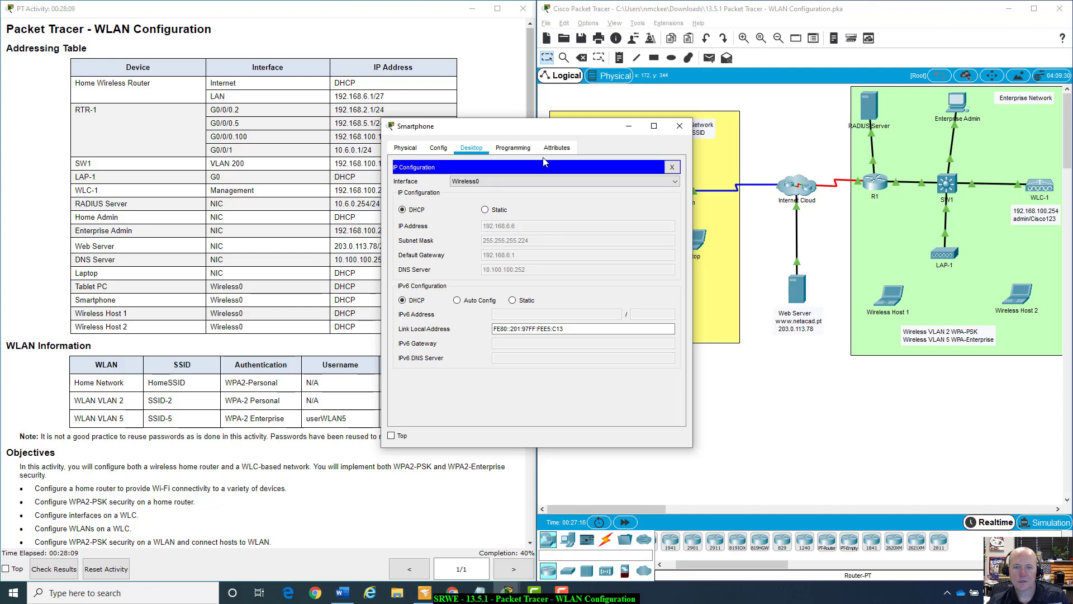
left_click_drag(554, 127, 849, 305)
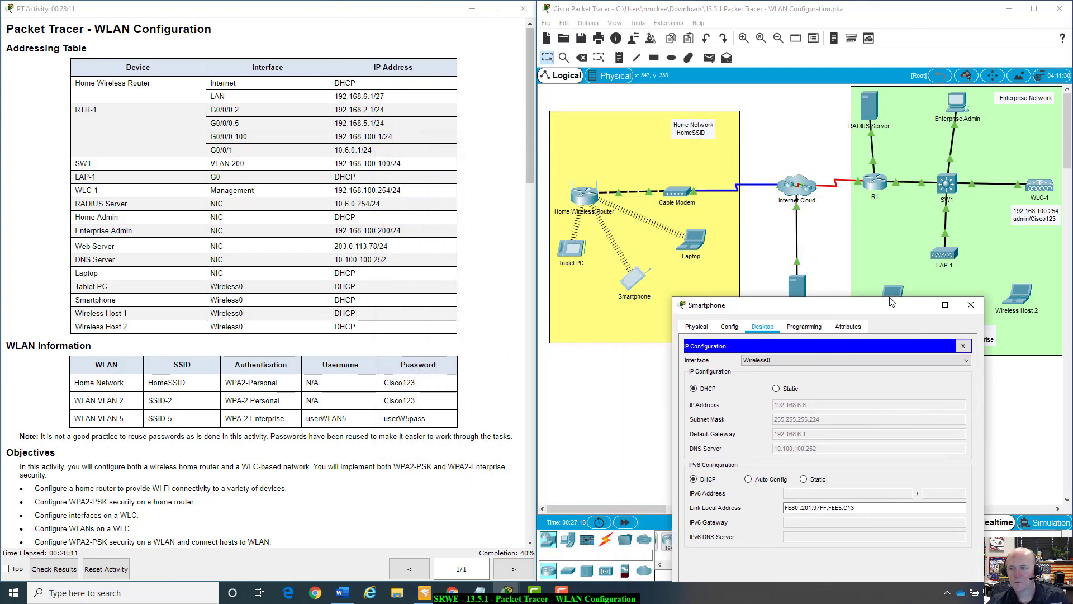
left_click(971, 304)
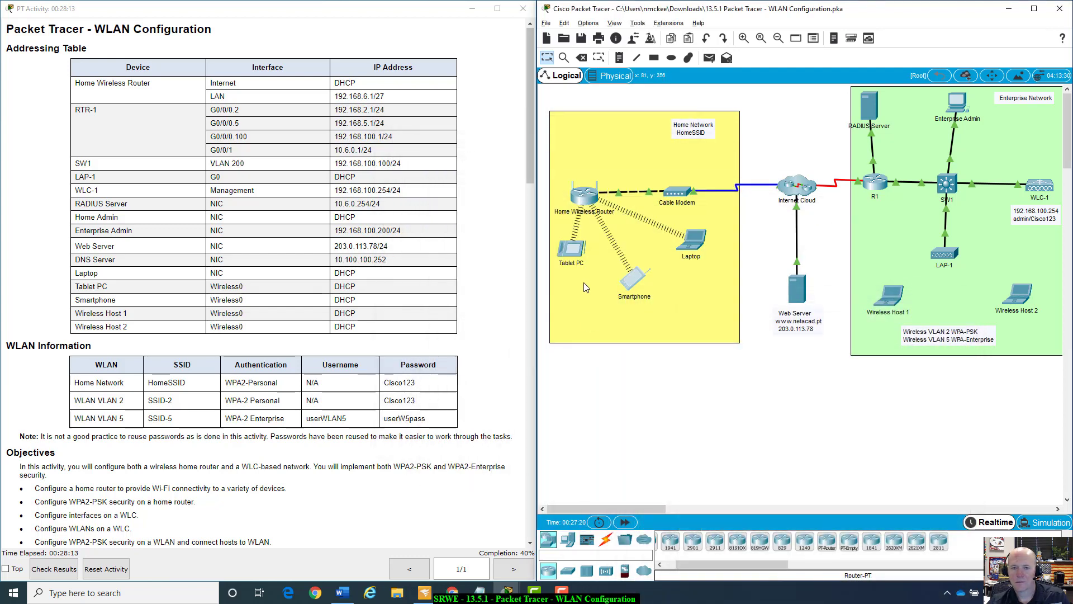
Confirm the Tablet PC's address 192.168.6.5, close it, and check the activity results.
left_click(571, 249)
left_click(439, 195)
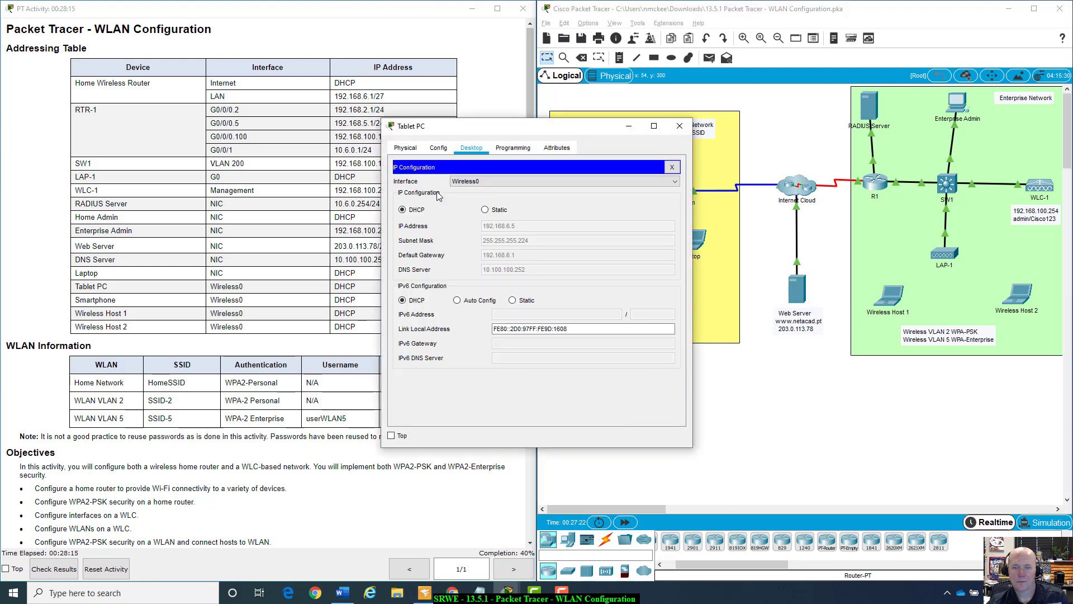
left_click(672, 166)
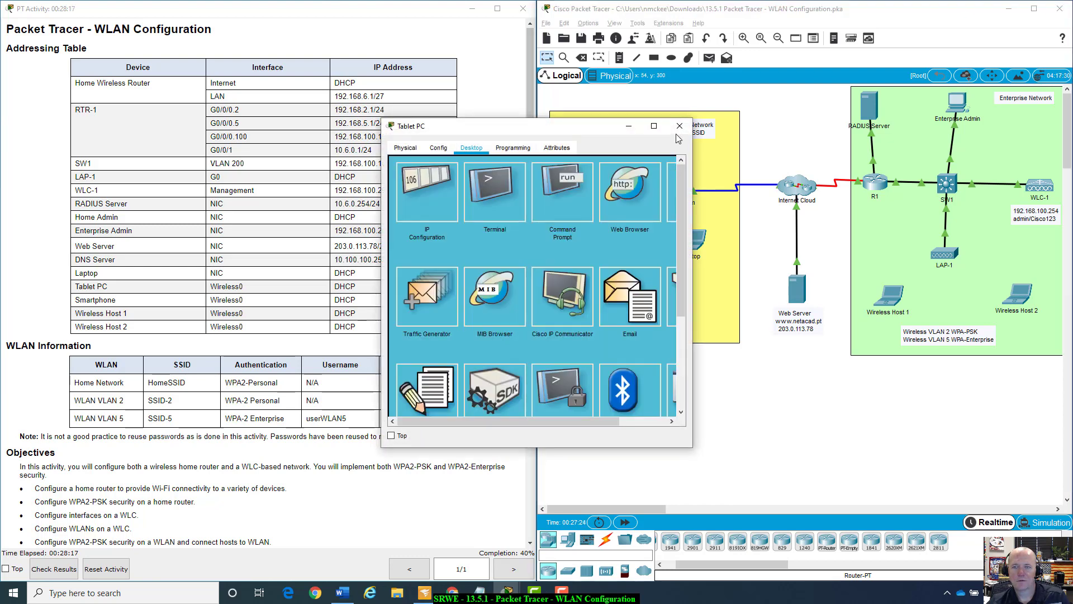
left_click(679, 125)
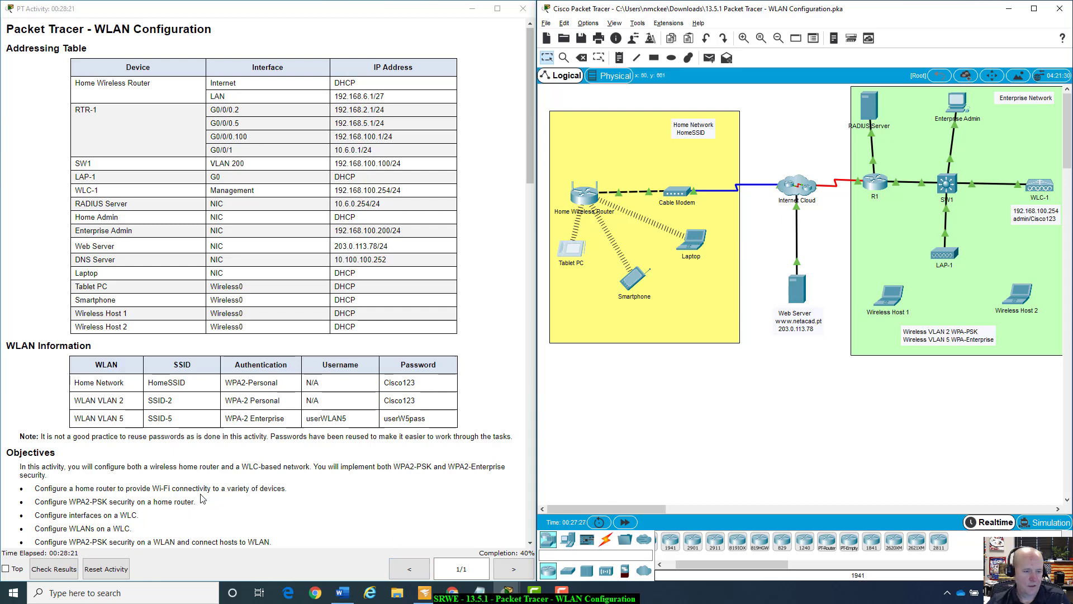
left_click(52, 568)
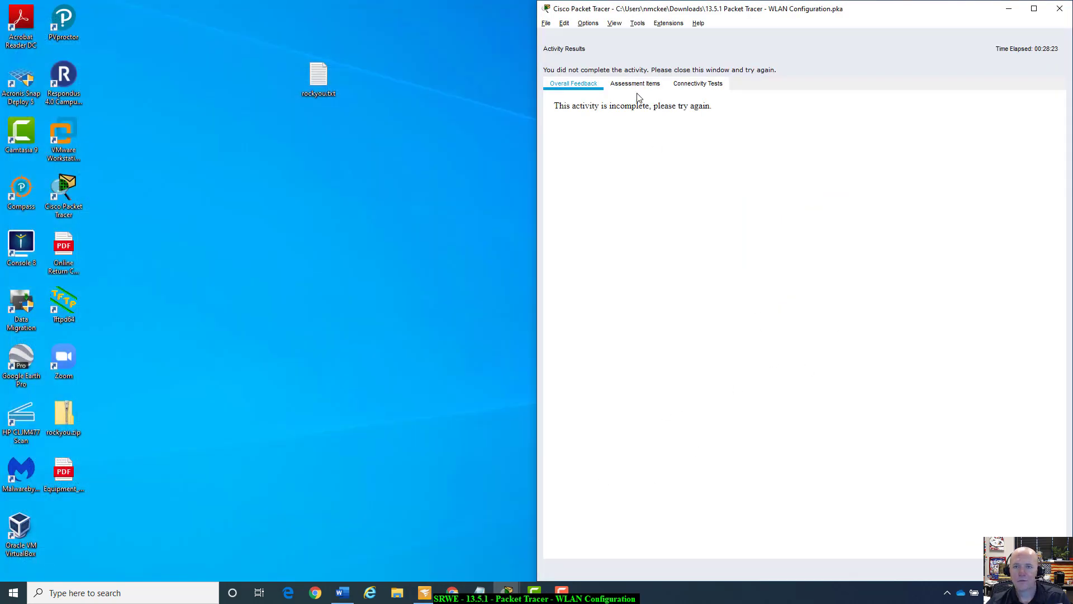
left_click(637, 87)
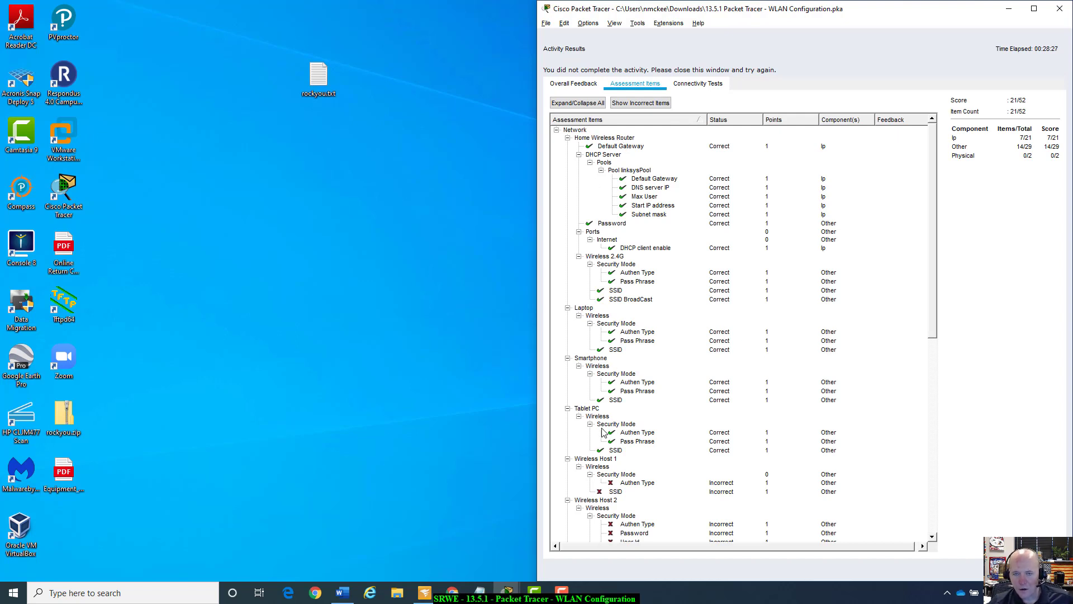
scroll(640, 386, "down", 10)
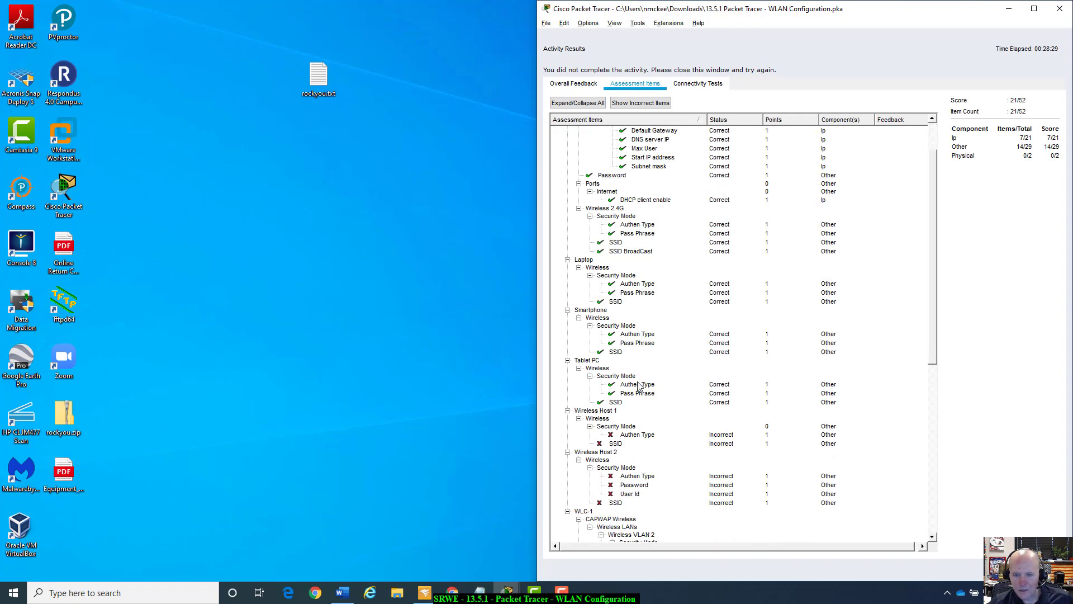
scroll(639, 386, "down", 5)
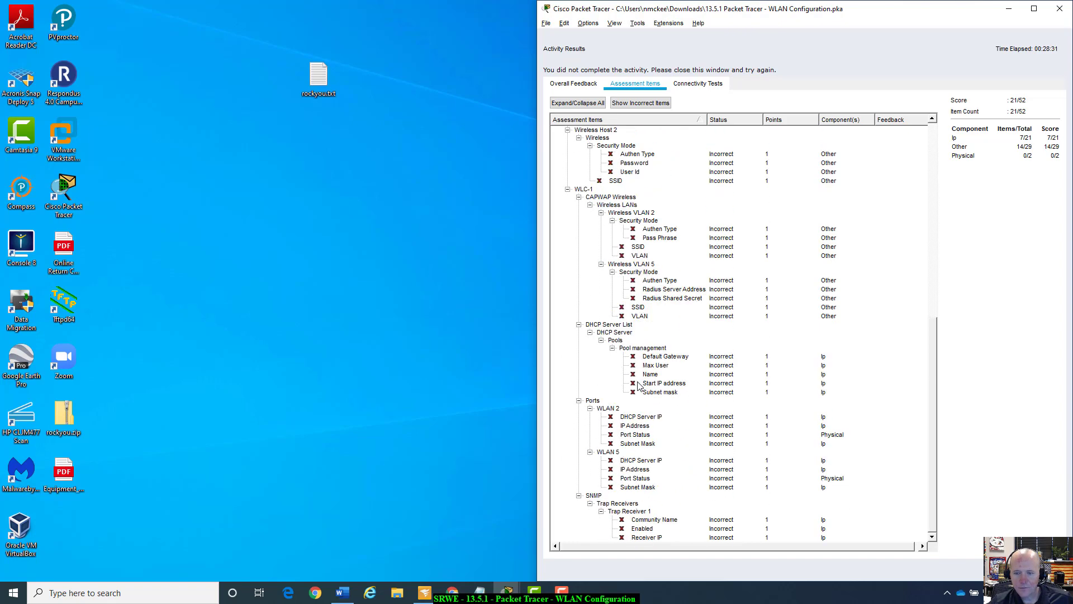
scroll(639, 386, "up", 4)
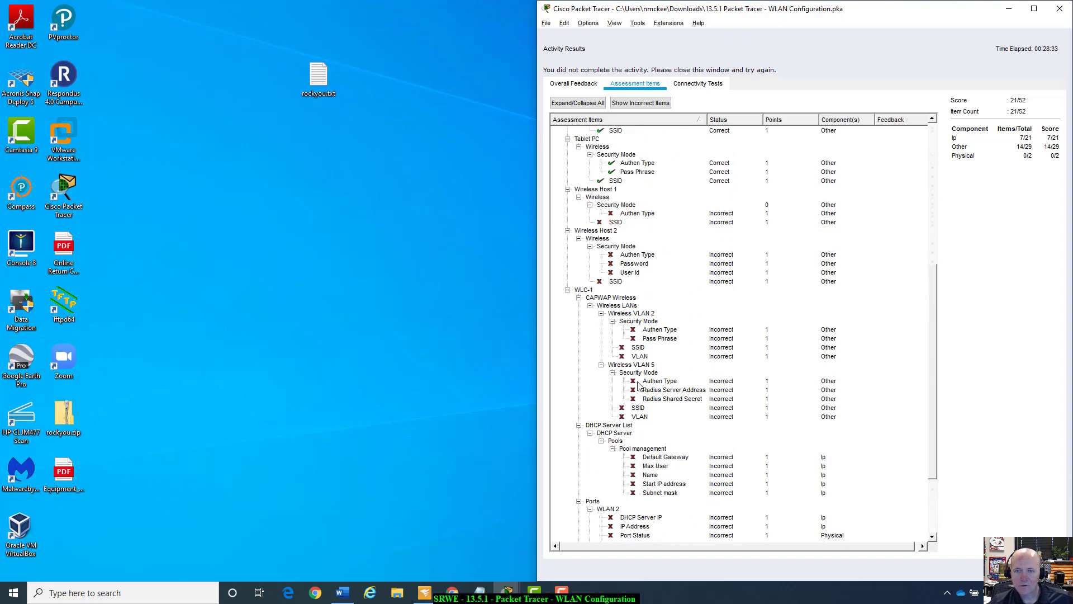
scroll(639, 385, "up", 10)
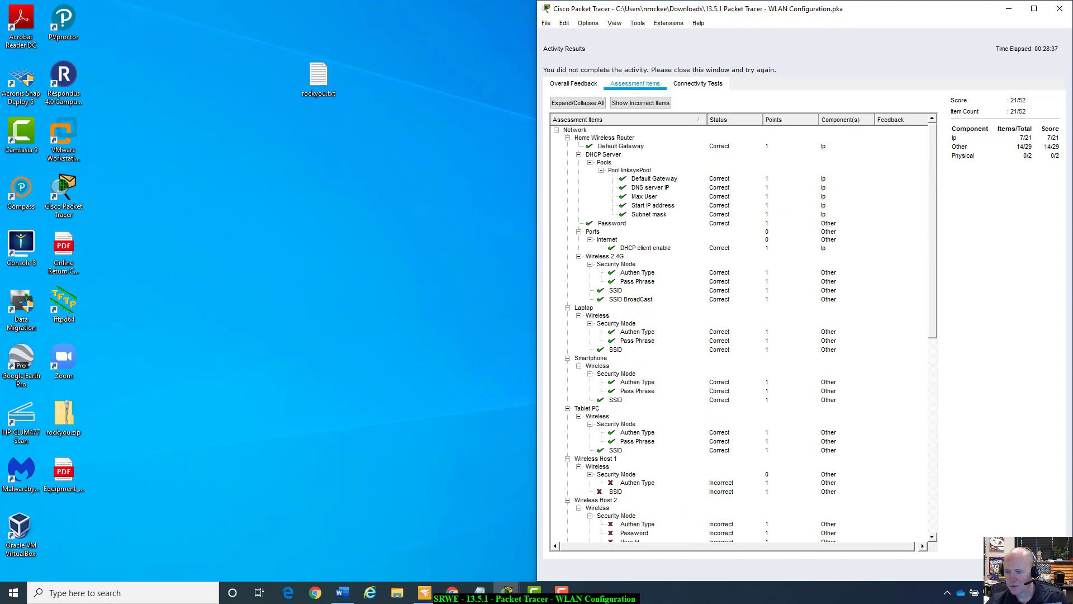
left_click(1043, 570)
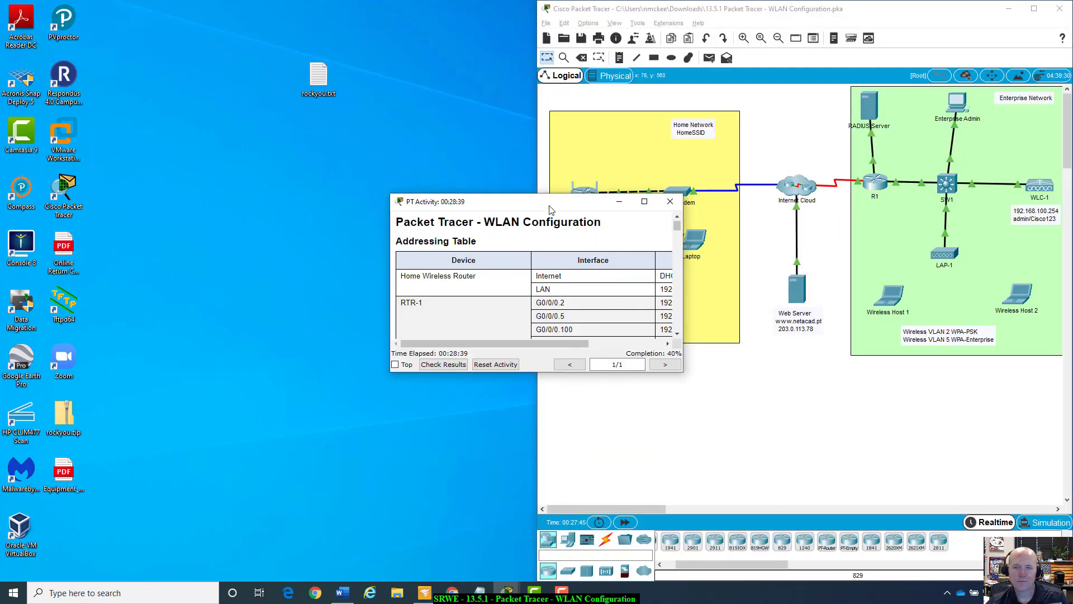
Snap the PT Activity instructions to the left half and scroll to Part 2 Step 1.
left_click_drag(539, 207, 0, 201)
scroll(435, 381, "down", 8)
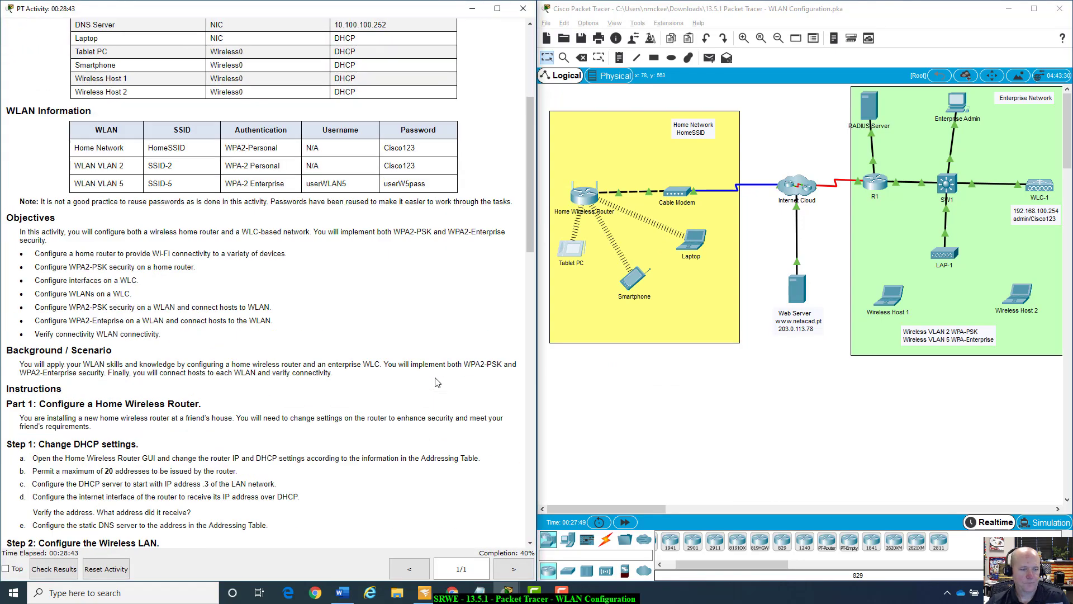
scroll(435, 381, "down", 6)
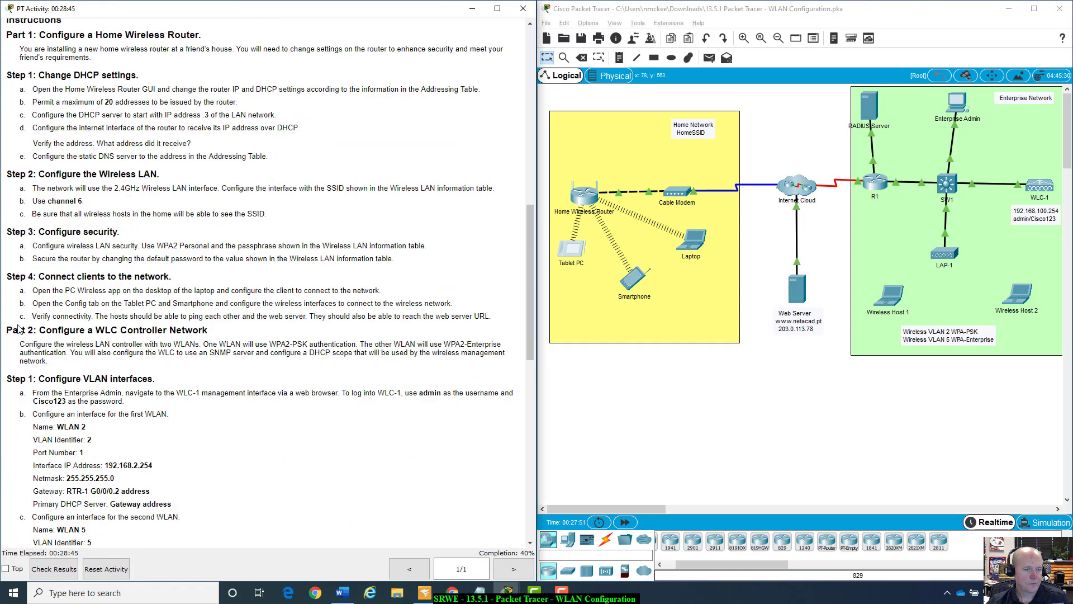
scroll(10, 332, "down", 9)
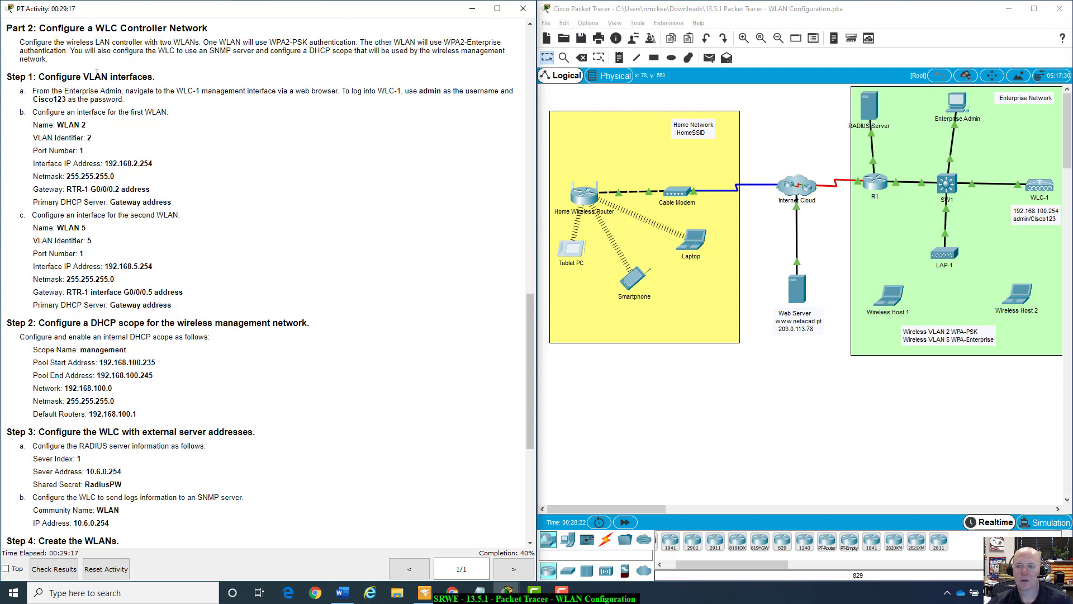
scroll(375, 225, "down", 1)
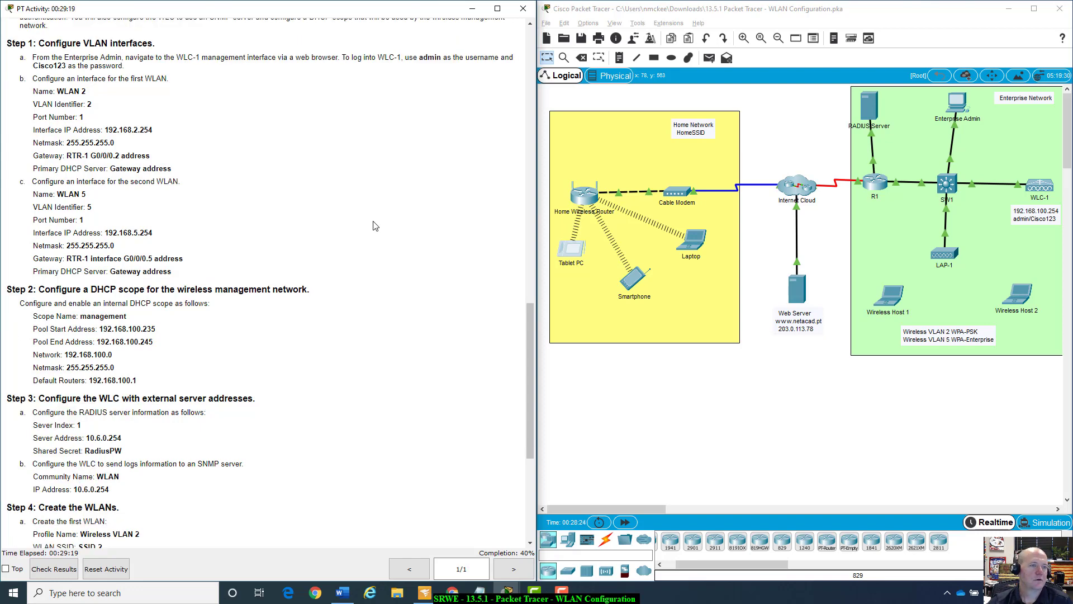
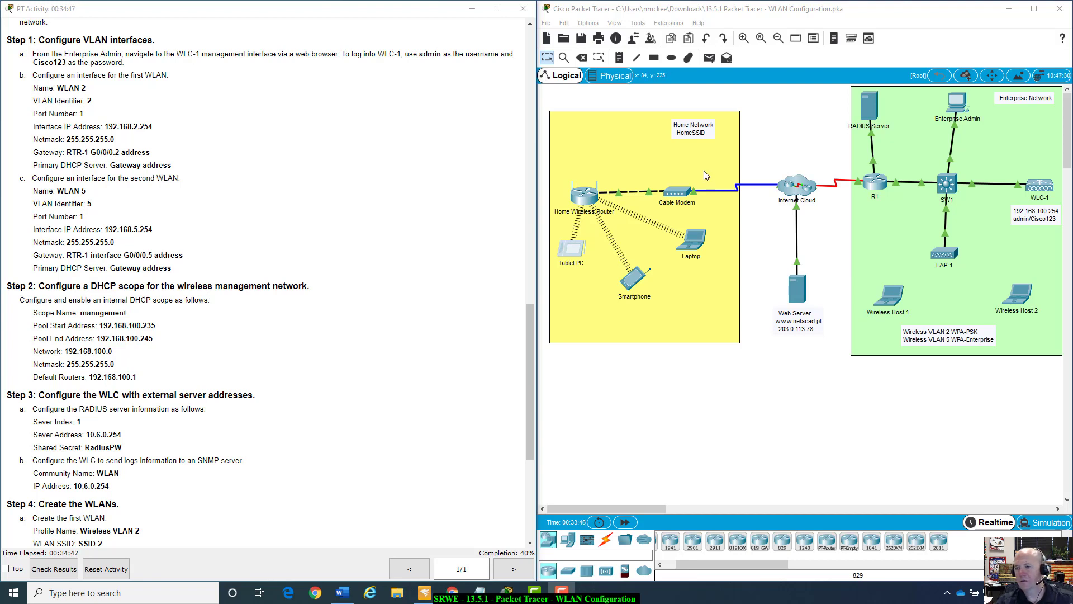
Inspect WLC-1's configuration settings and one of its gigabit ports, then close it.
left_click(1041, 193)
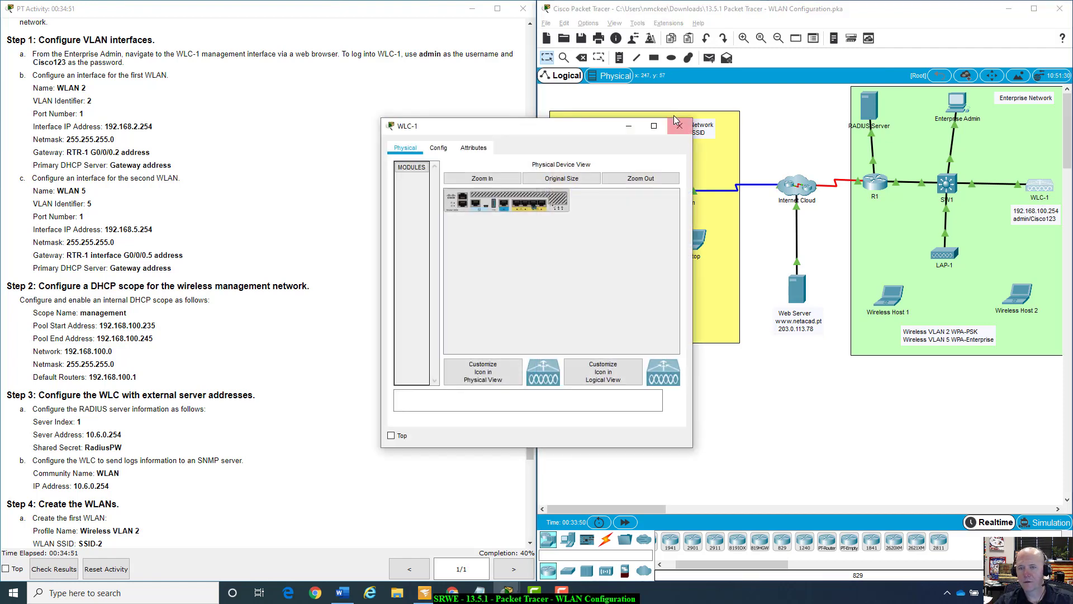
left_click(679, 128)
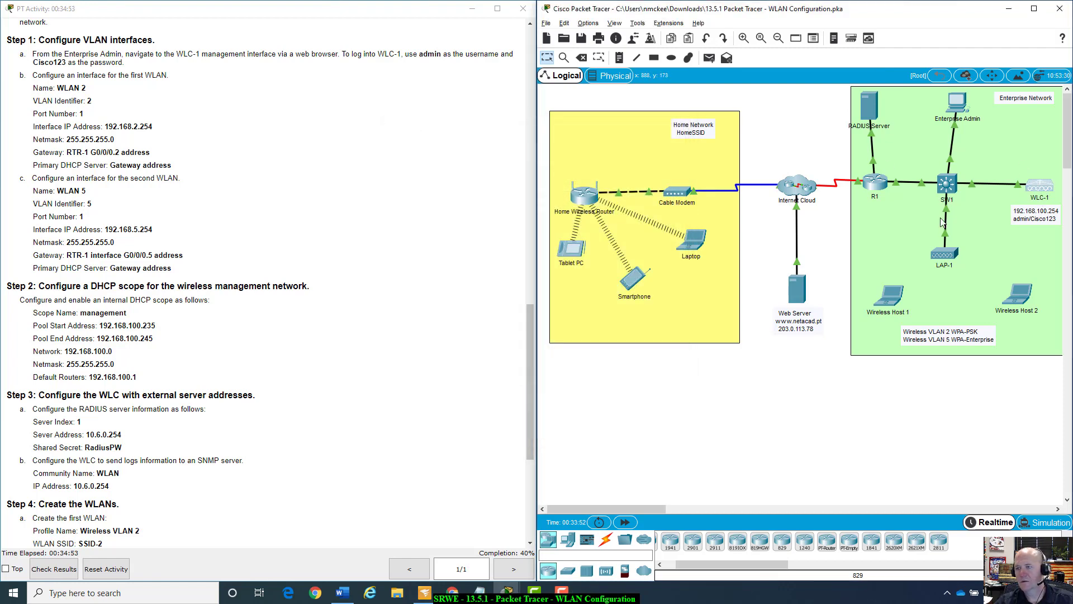
left_click(1037, 186)
left_click(438, 148)
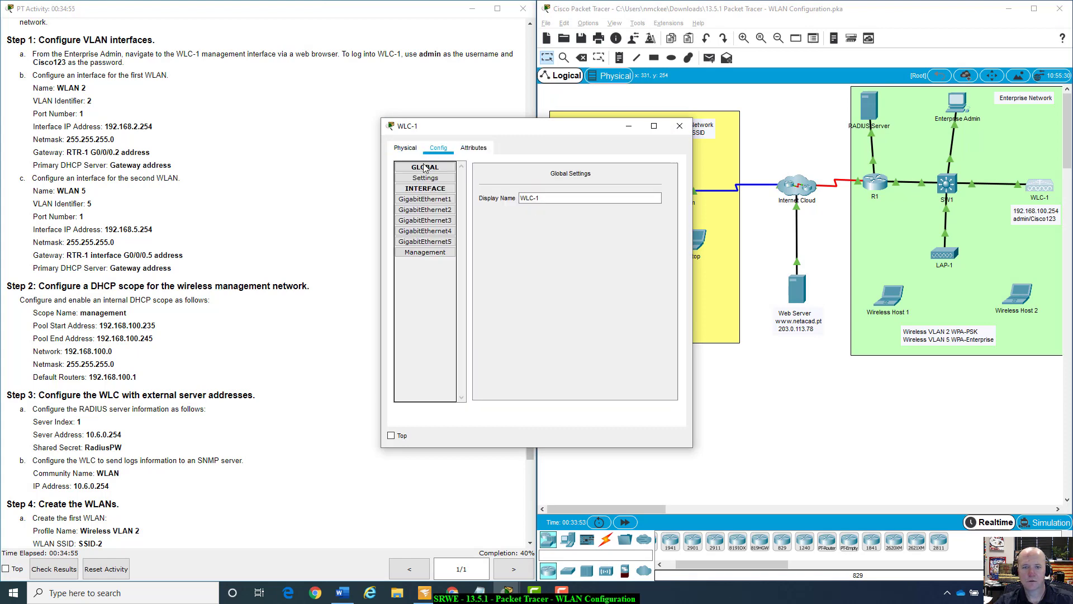
left_click(441, 204)
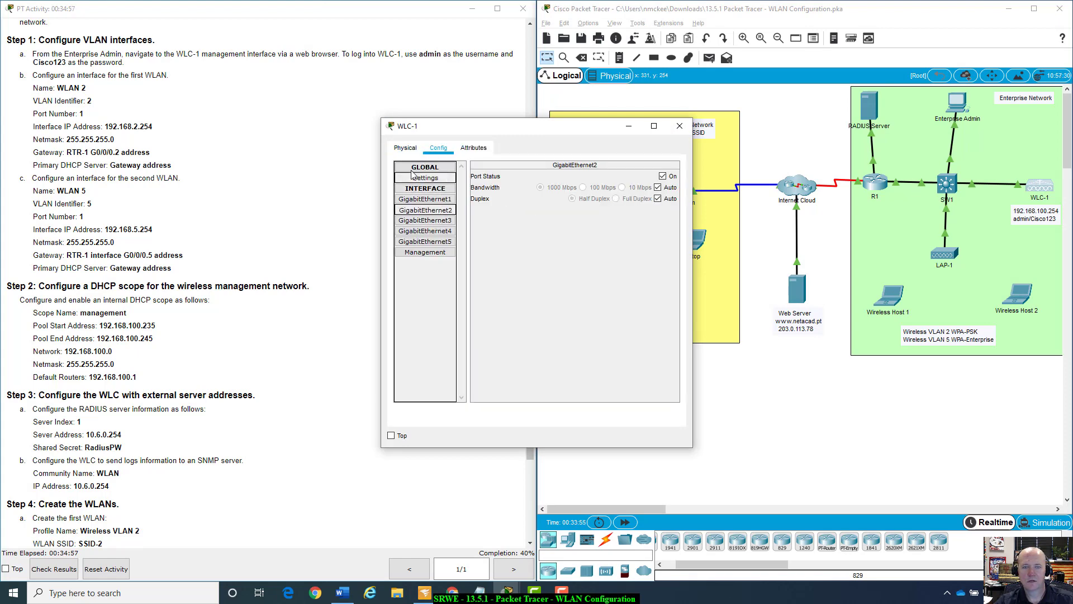
left_click(401, 148)
left_click(680, 125)
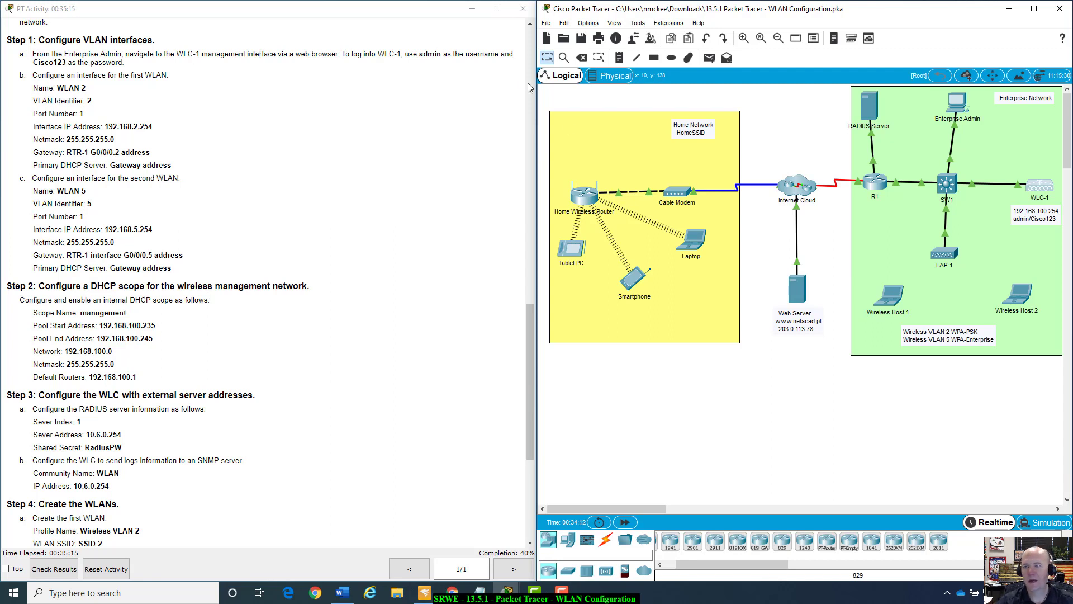
left_click(957, 102)
left_click_drag(546, 136, 786, 167)
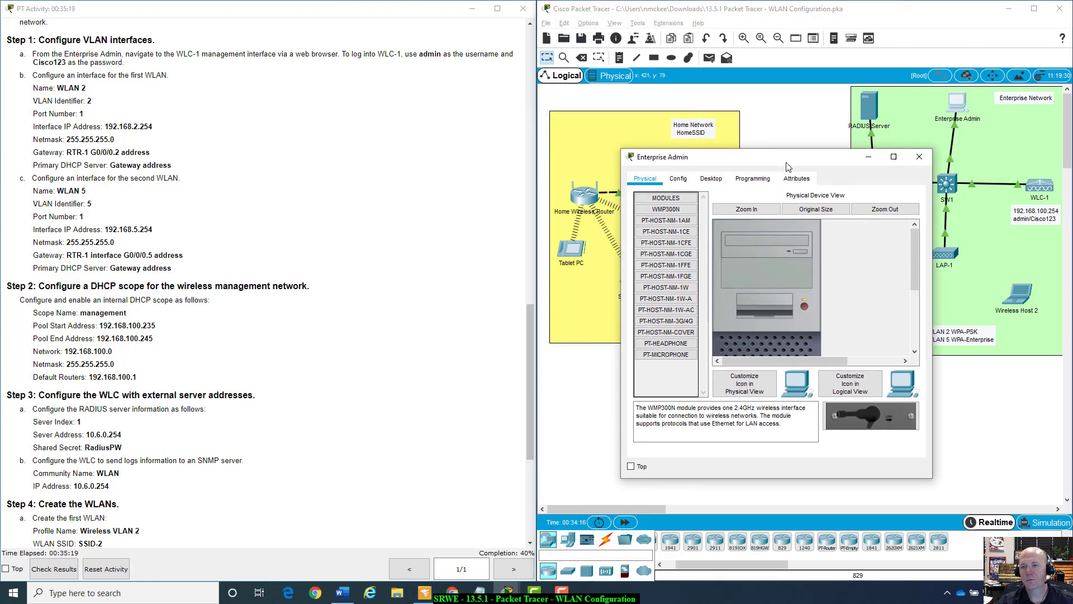
left_click(717, 180)
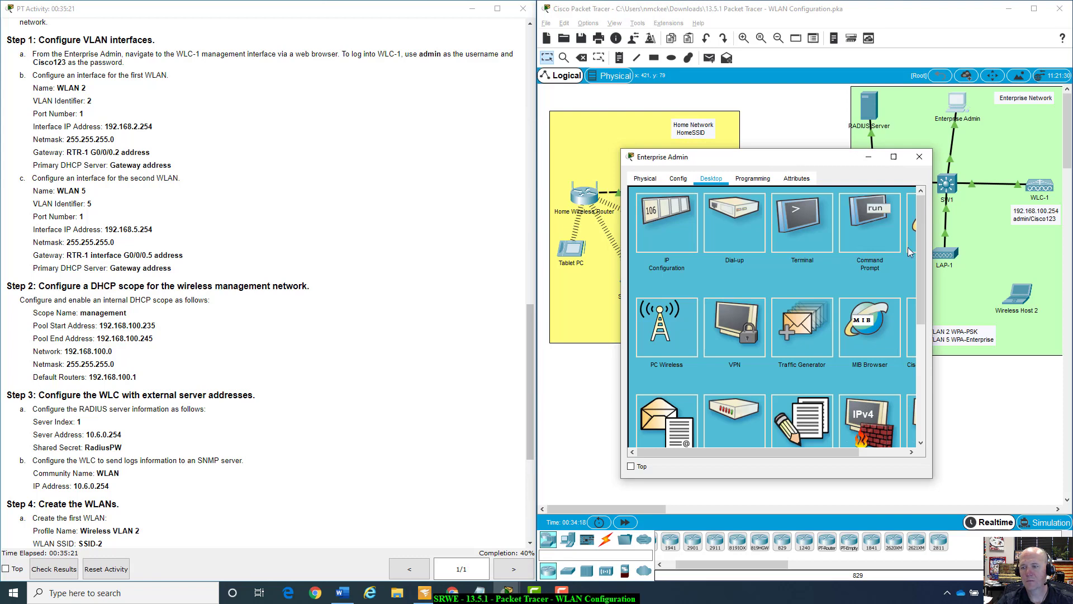
left_click_drag(930, 478, 995, 465)
left_click(935, 230)
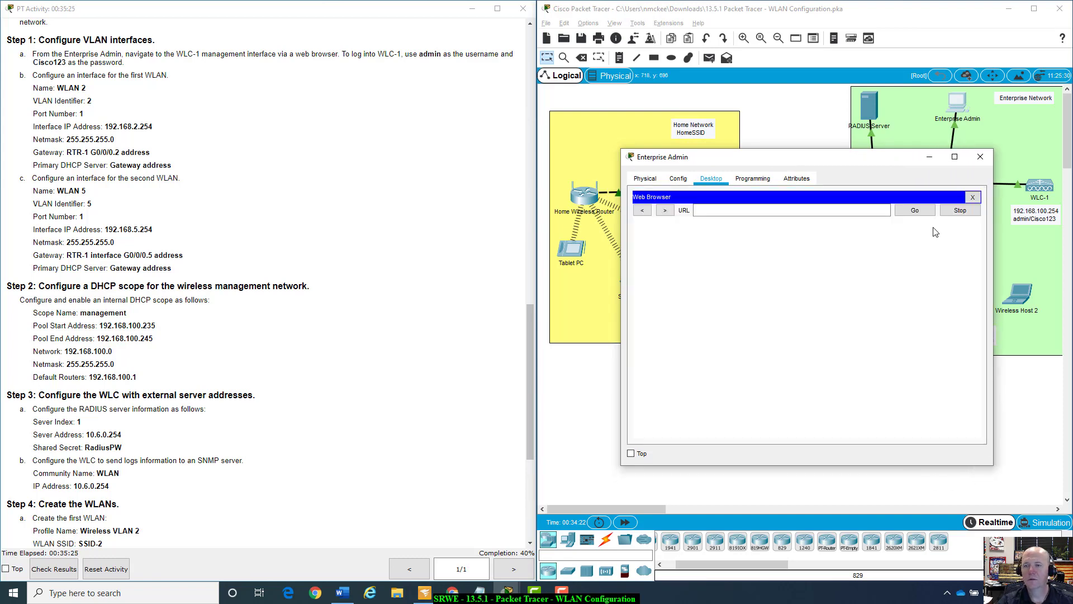
left_click(810, 209)
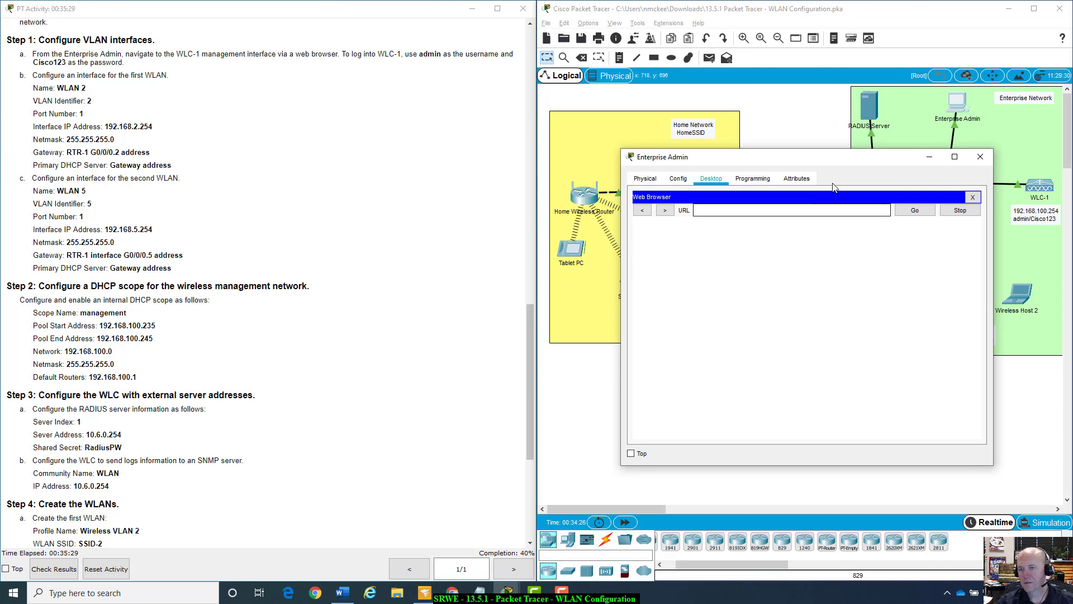
left_click_drag(853, 163, 820, 182)
left_click(765, 232)
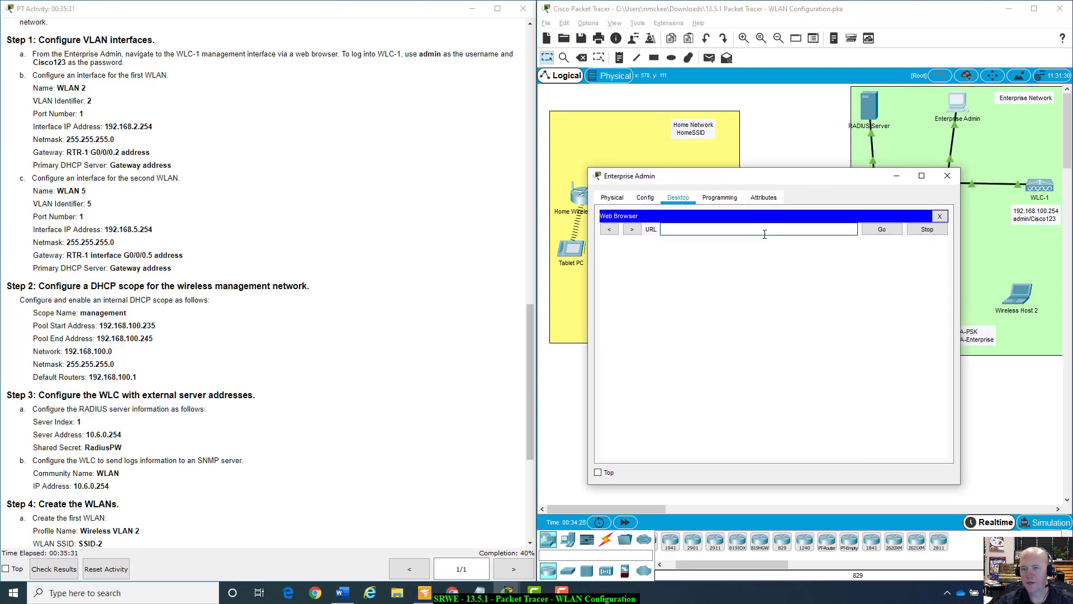
type("http")
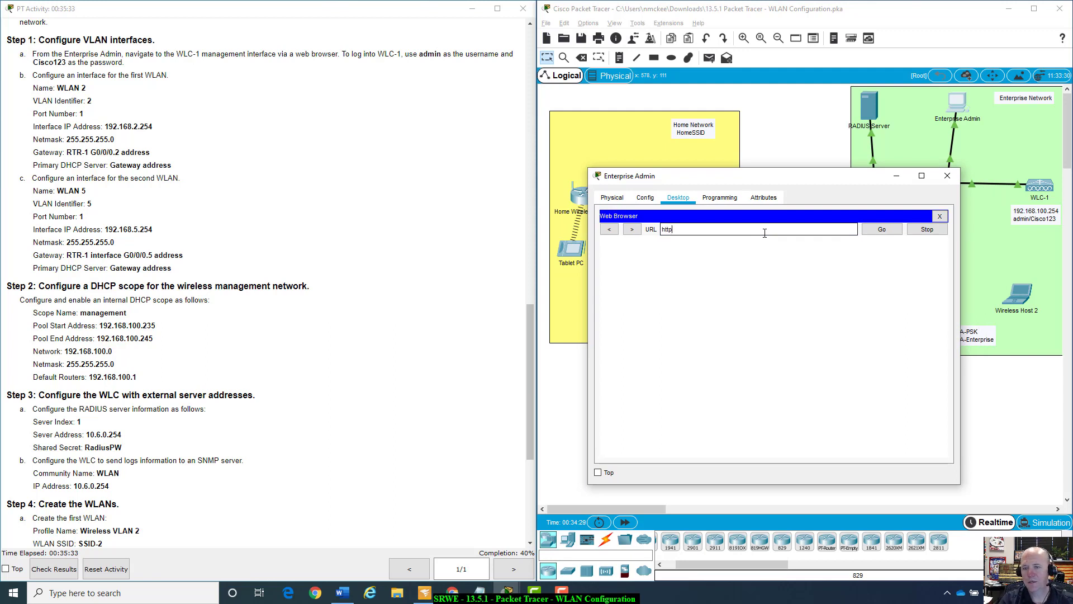
type("s://")
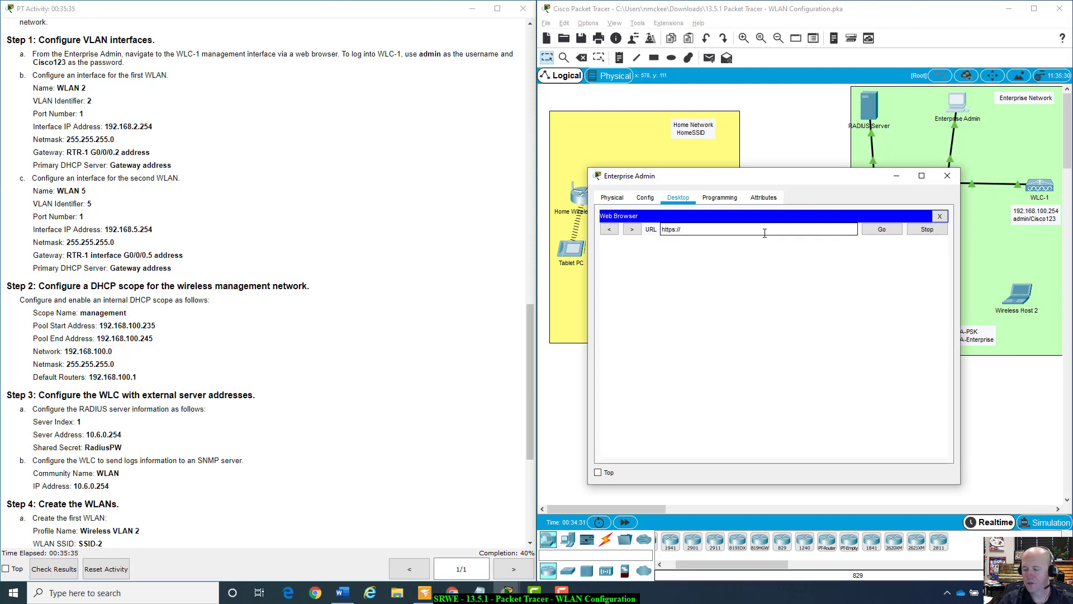
type("192.16")
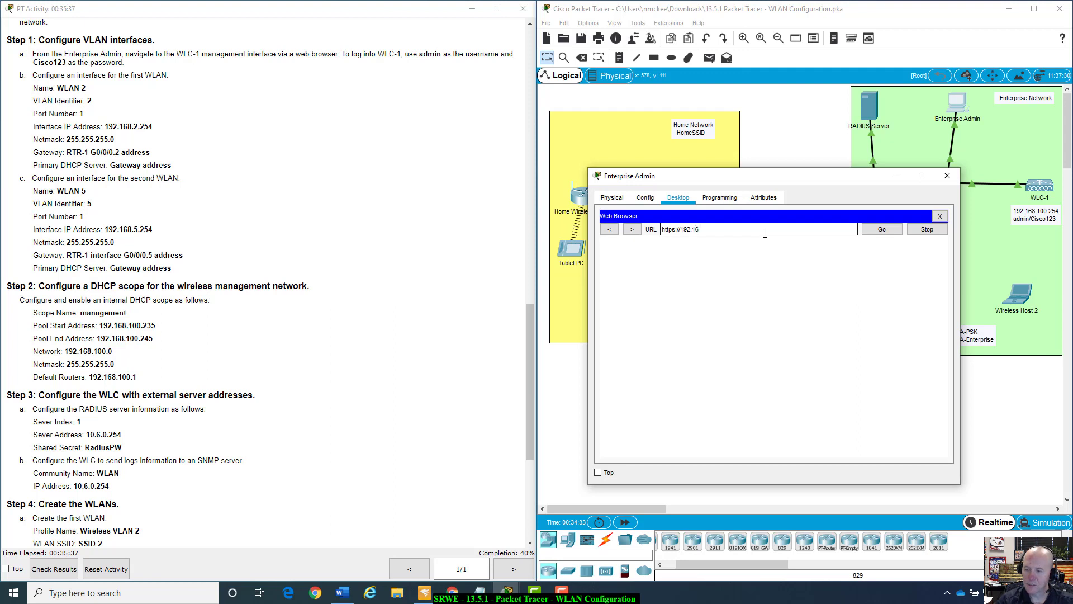
type("8.100.254")
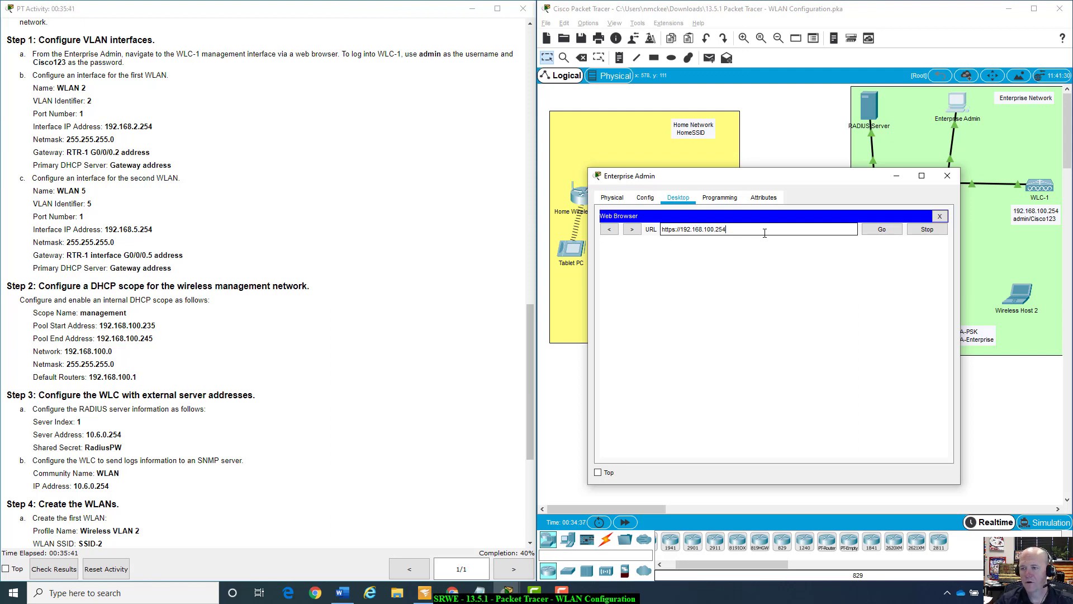
key("Return")
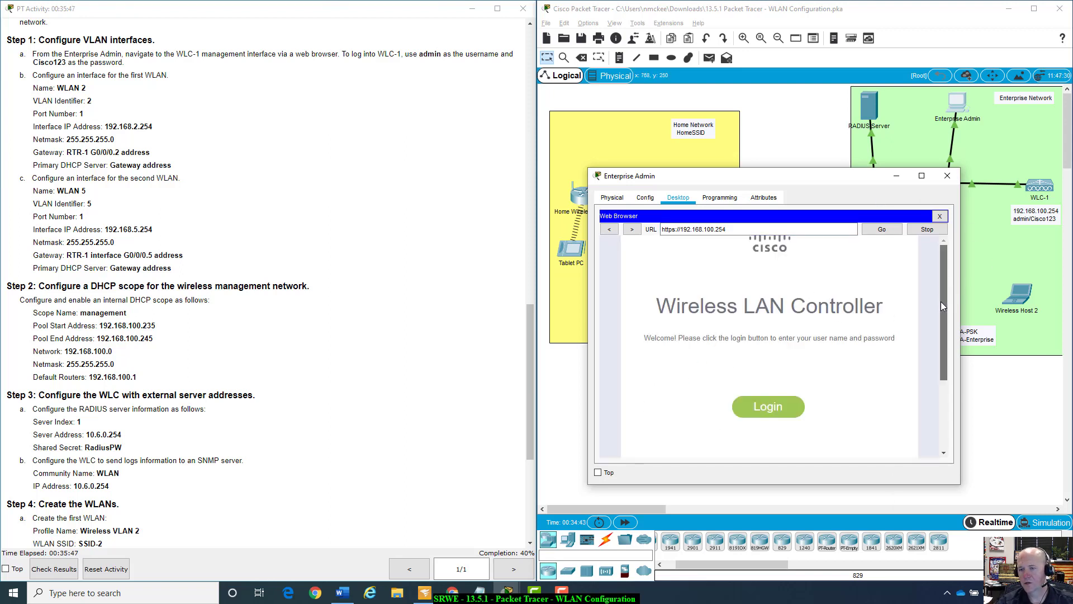
left_click_drag(941, 301, 961, 329)
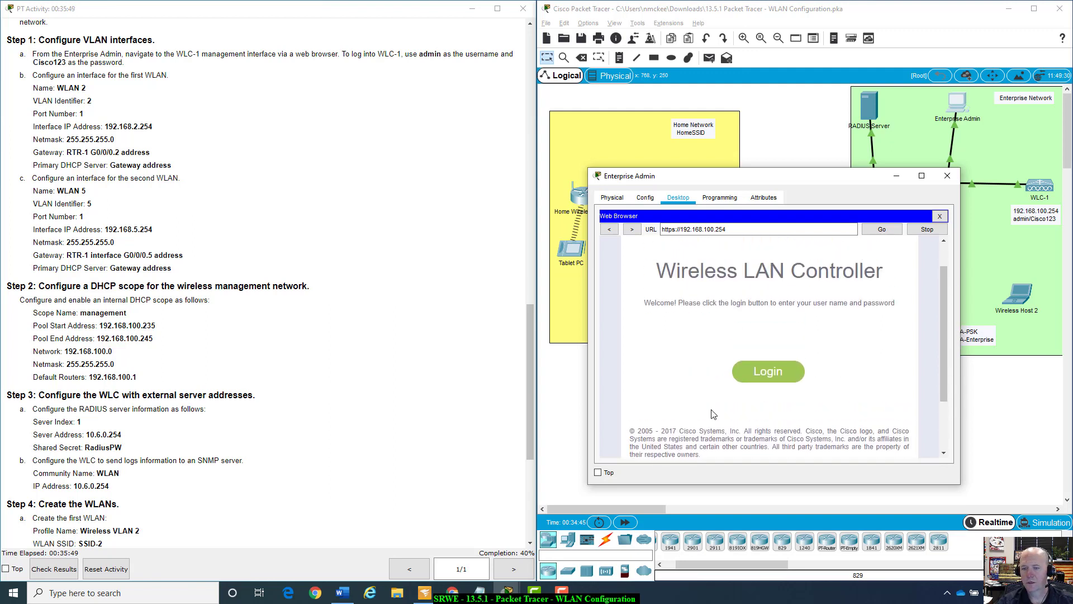
Log in to WLC-1 with the administrator username and password.
left_click(762, 374)
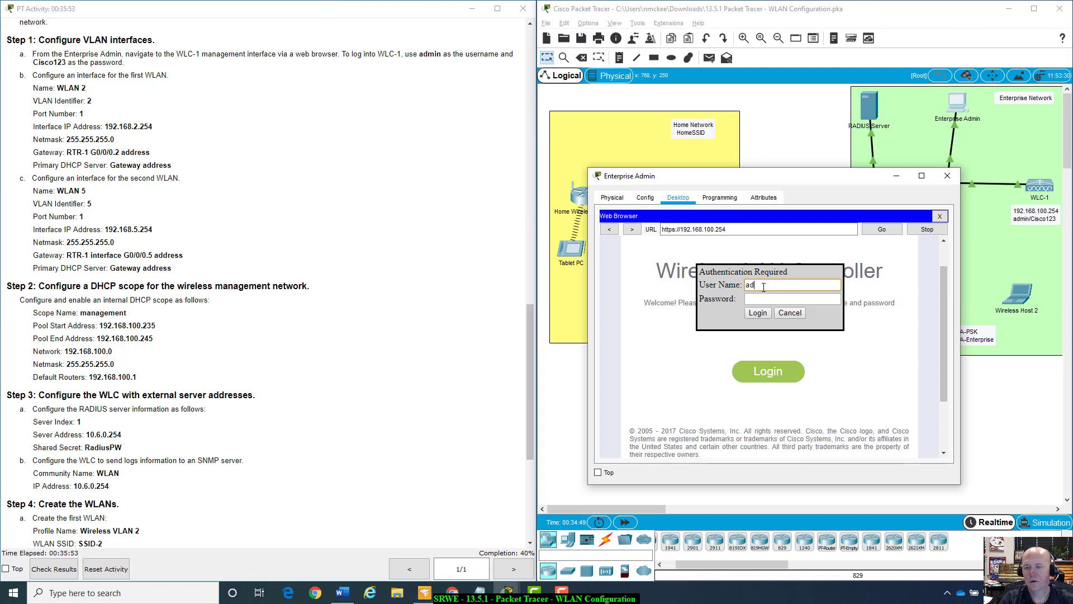
key("Tab")
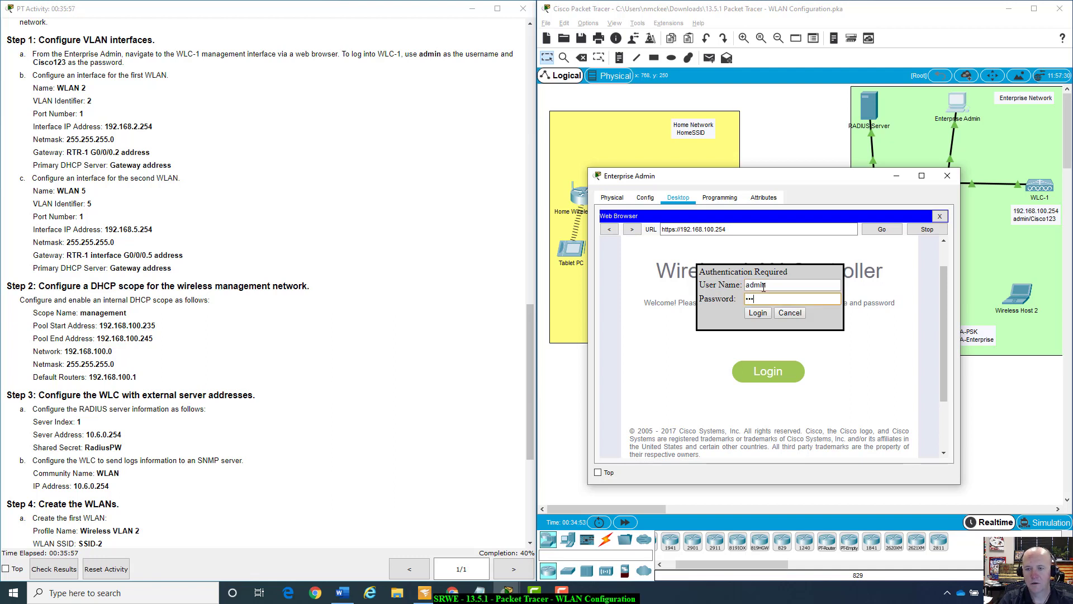
type("Cisco123")
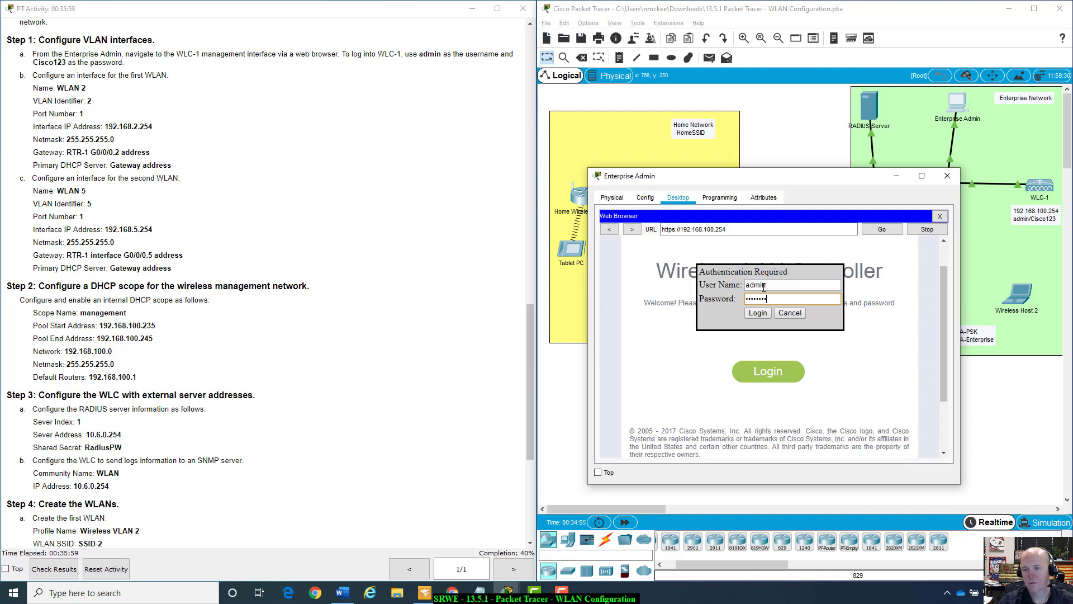
left_click(757, 313)
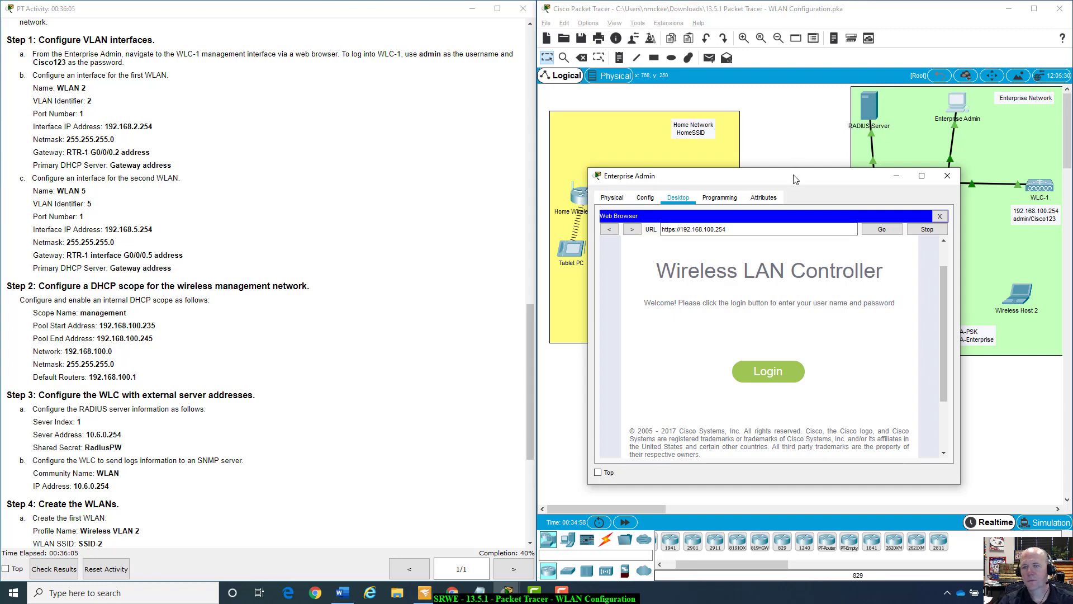
Enlarge the Enterprise Admin window to show the full WLC page and enter the CONTROLLER section.
left_click_drag(790, 184, 773, 194)
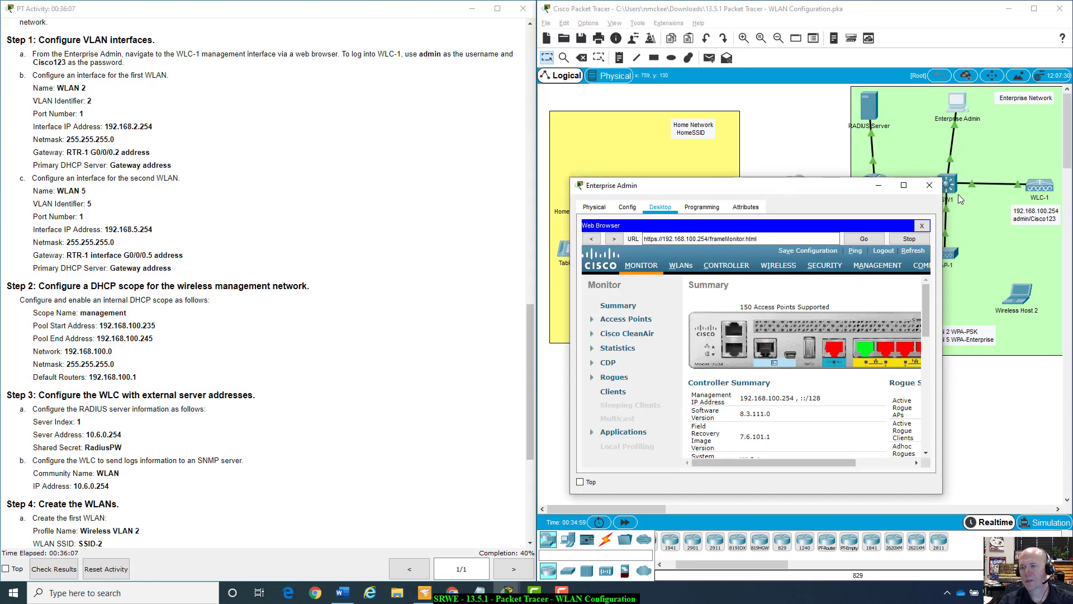
left_click_drag(812, 189, 795, 110)
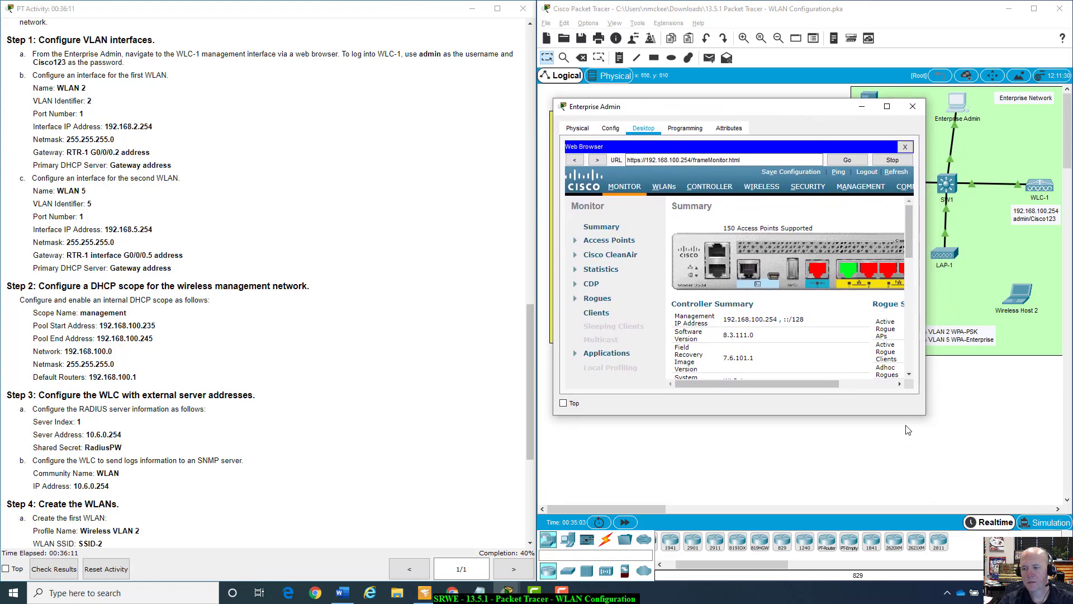
left_click_drag(925, 414, 1058, 470)
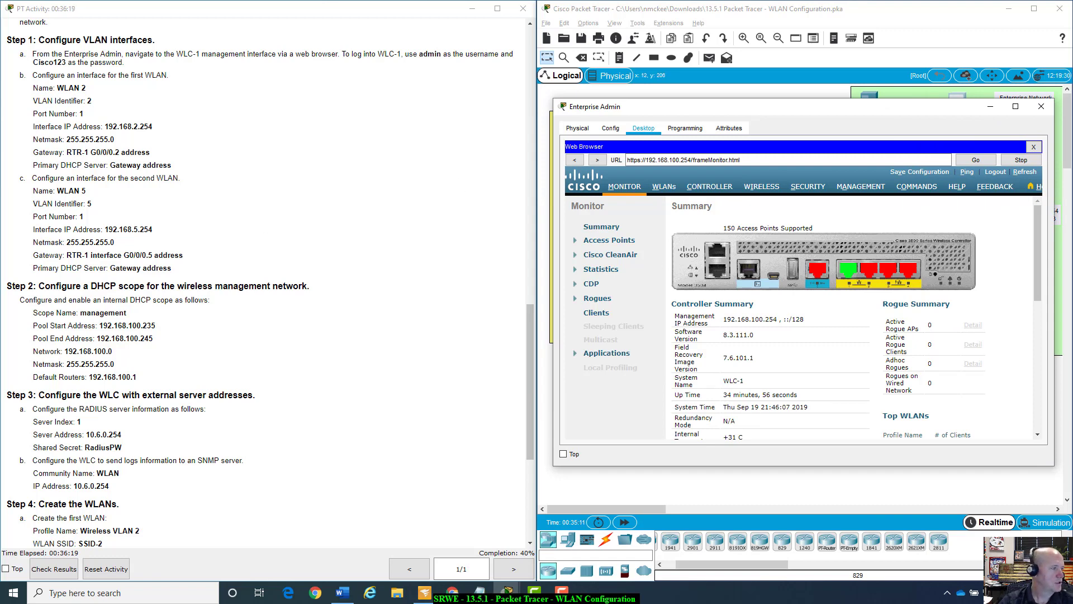
left_click(710, 186)
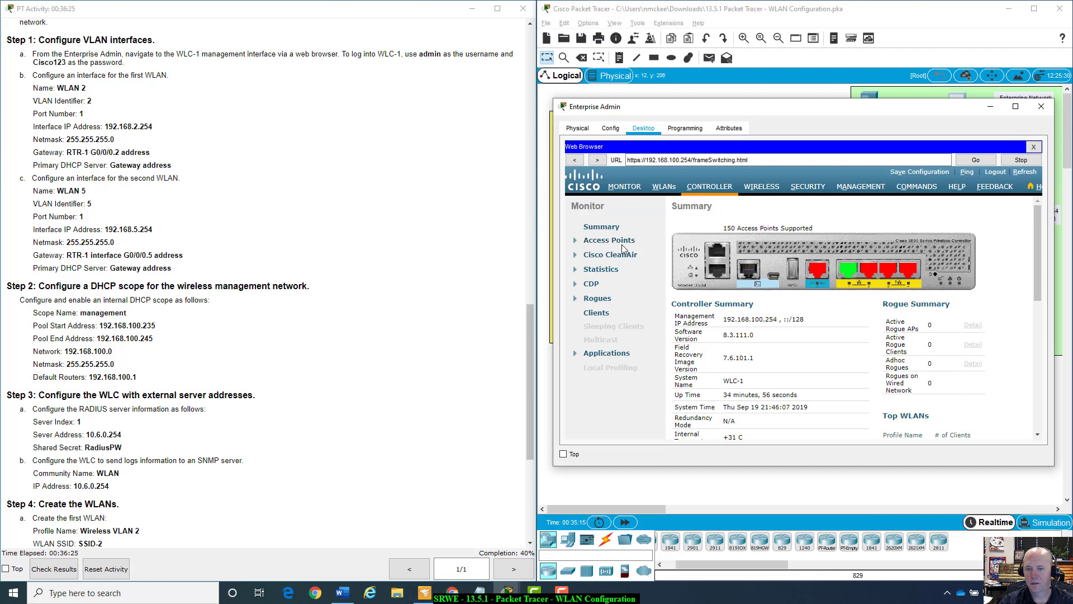
List the controller's Interfaces, scroll the table right and start a New... interface.
left_click(727, 187)
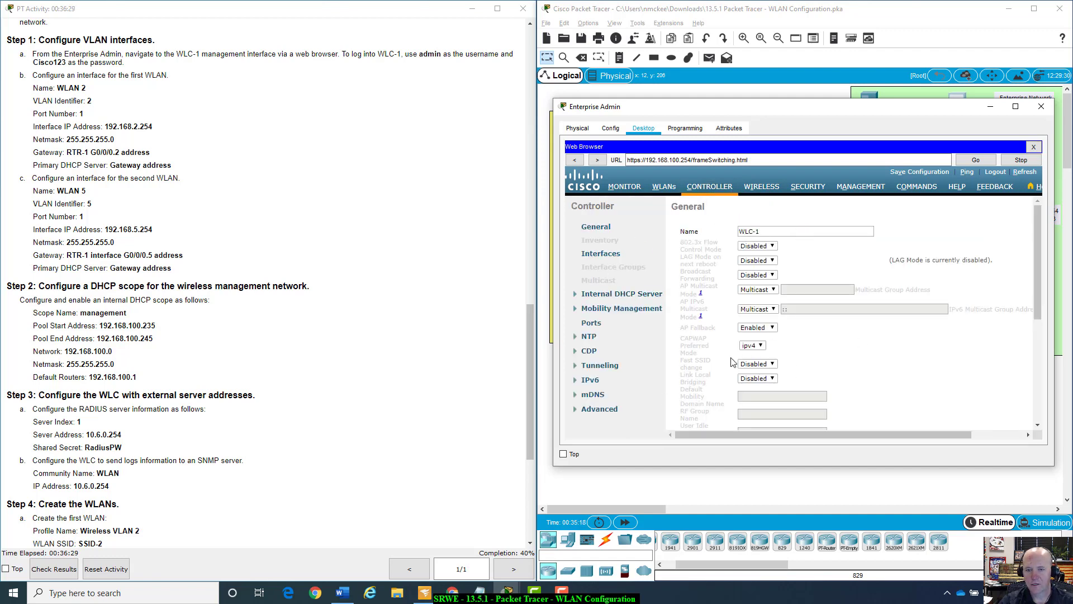
left_click(602, 256)
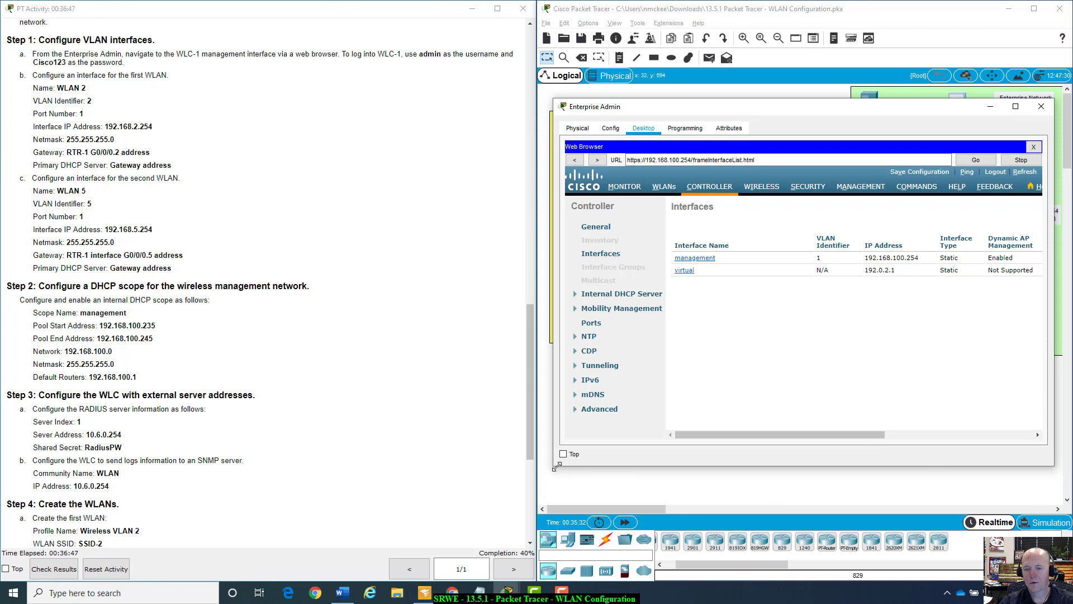
left_click_drag(557, 466, 442, 507)
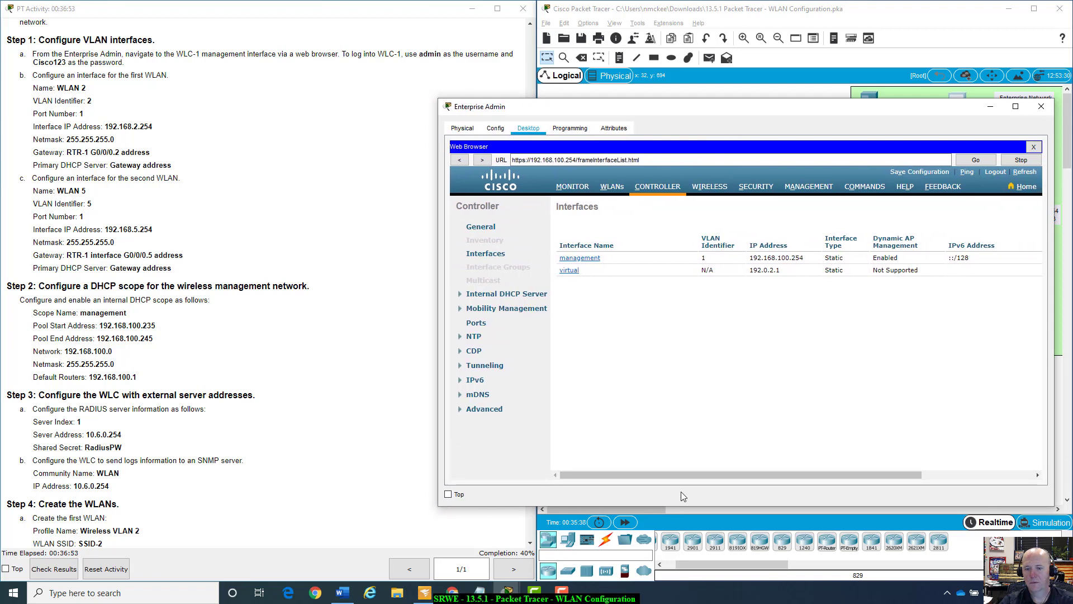
left_click_drag(690, 475, 864, 477)
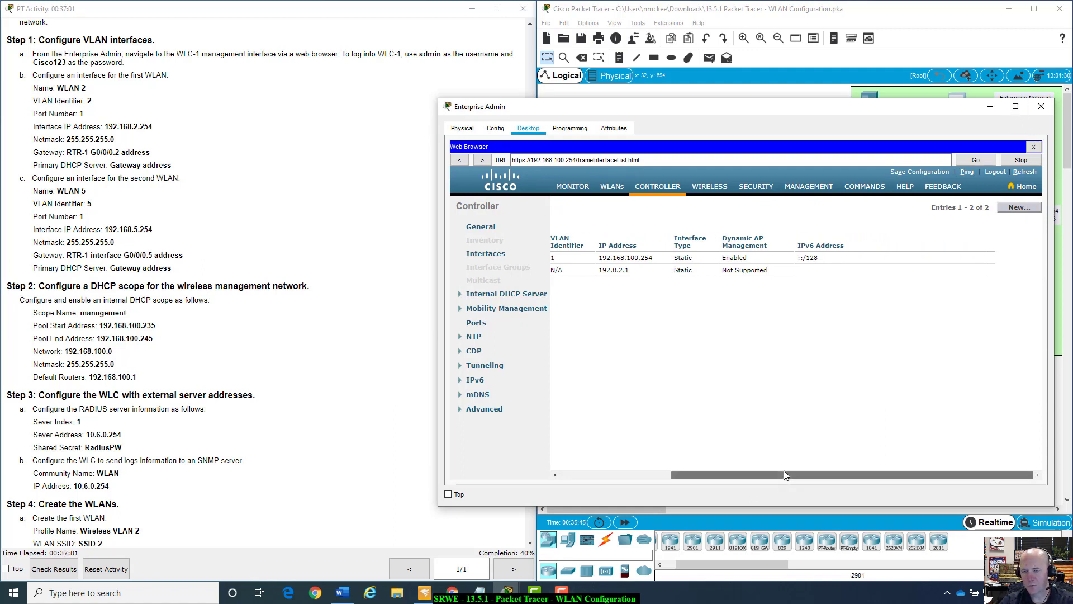
left_click_drag(784, 474, 674, 475)
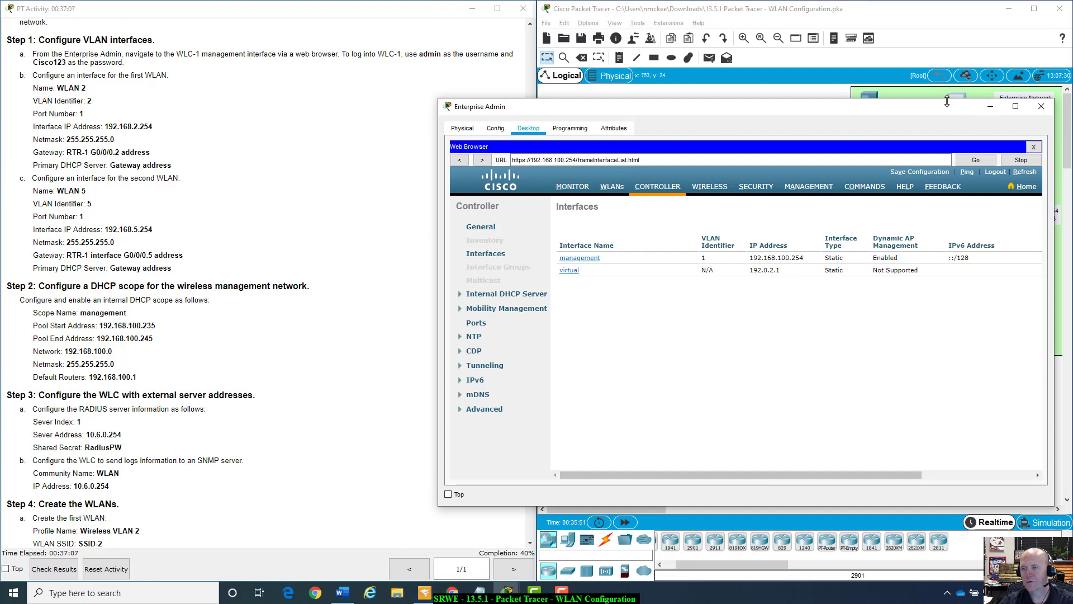
left_click_drag(944, 108, 606, 208)
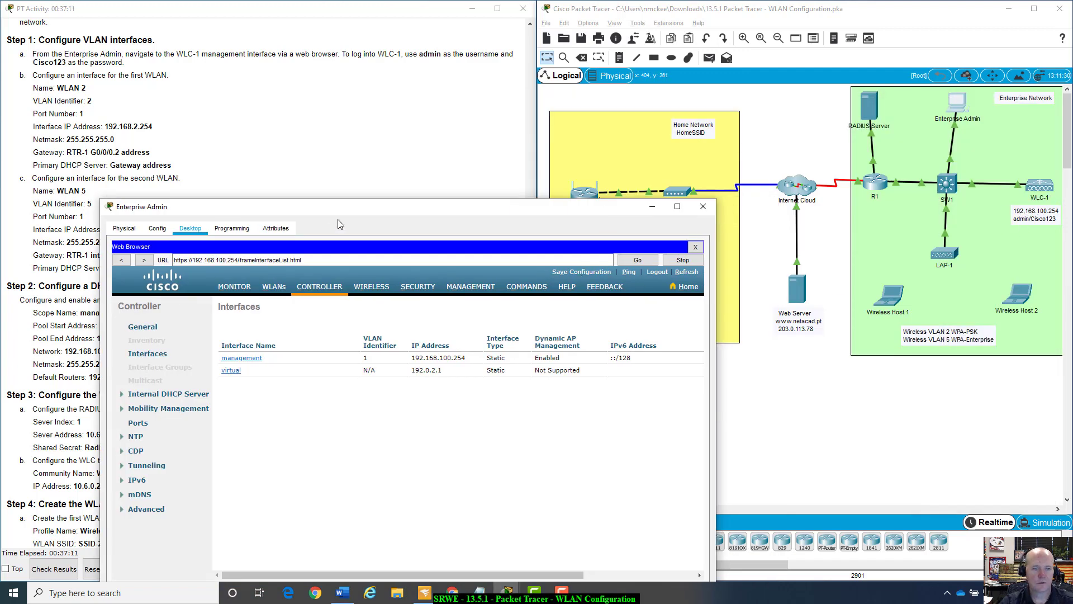
left_click_drag(358, 207, 689, 165)
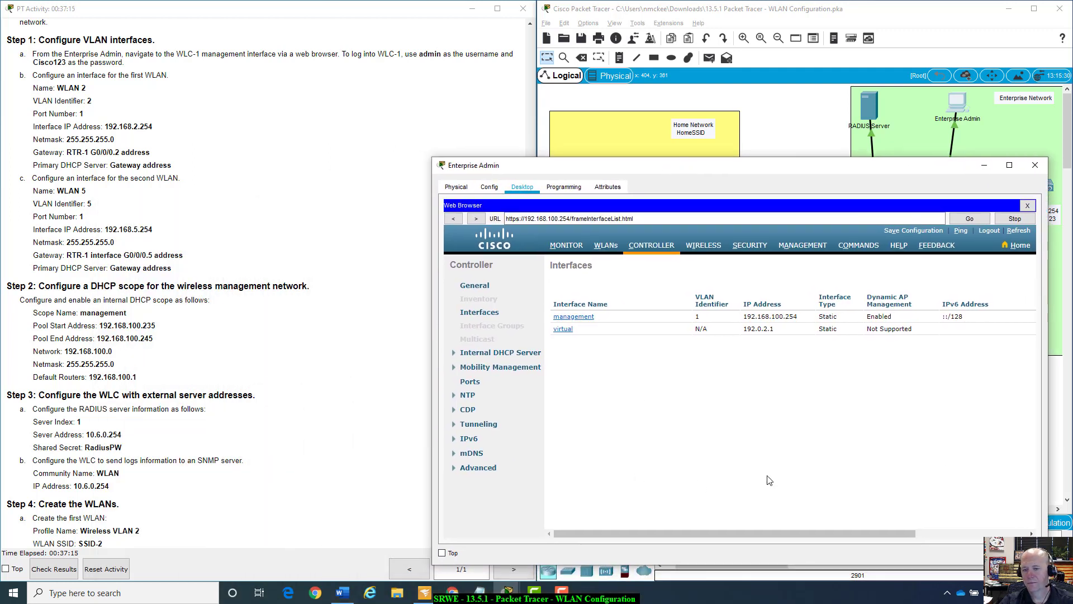
left_click(516, 218)
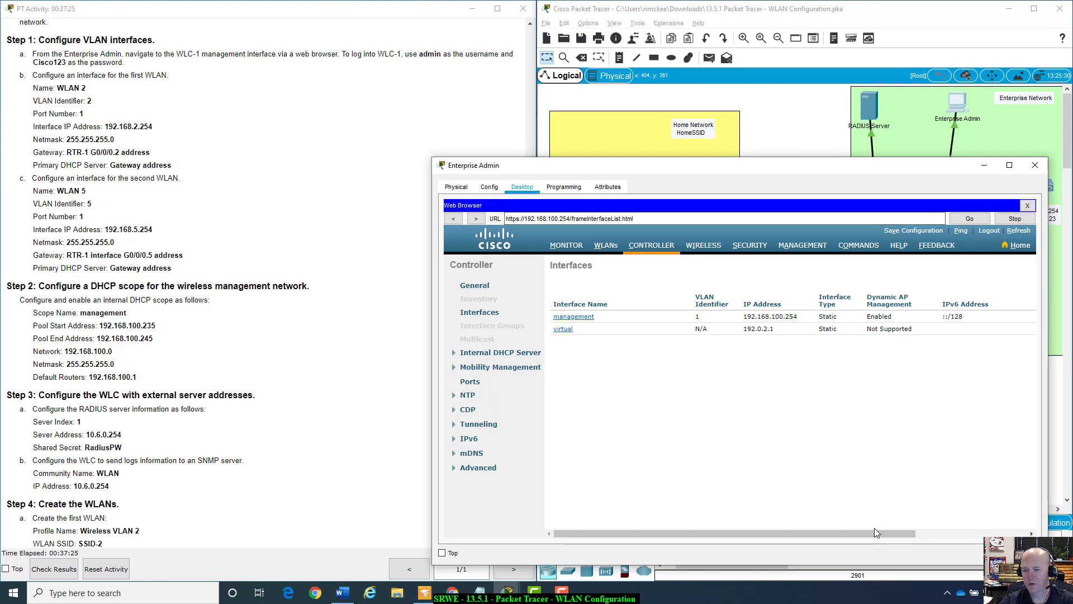
left_click_drag(876, 531, 1026, 534)
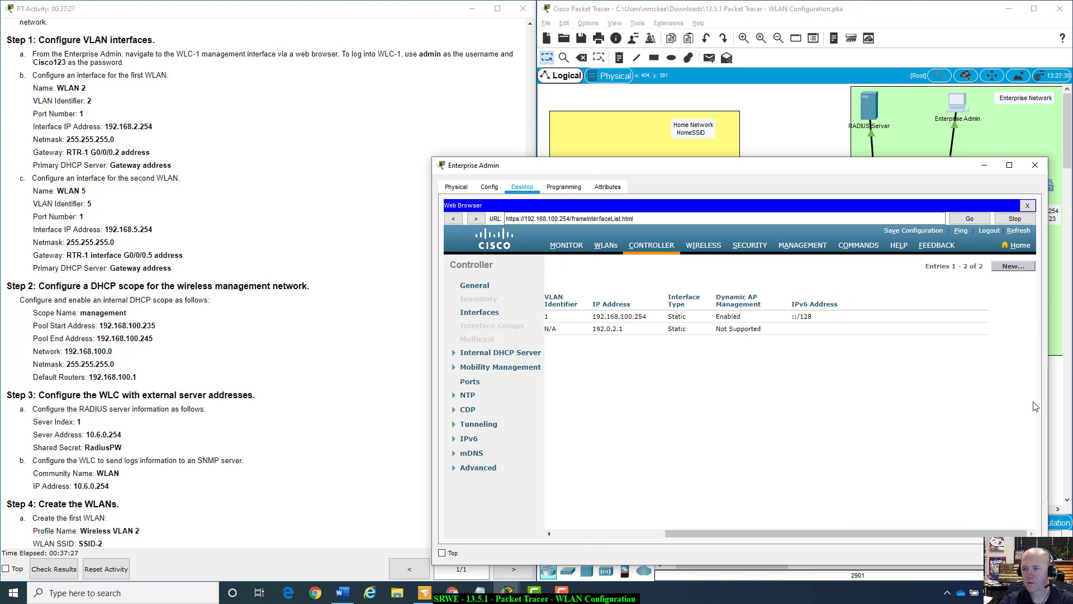
left_click(1013, 266)
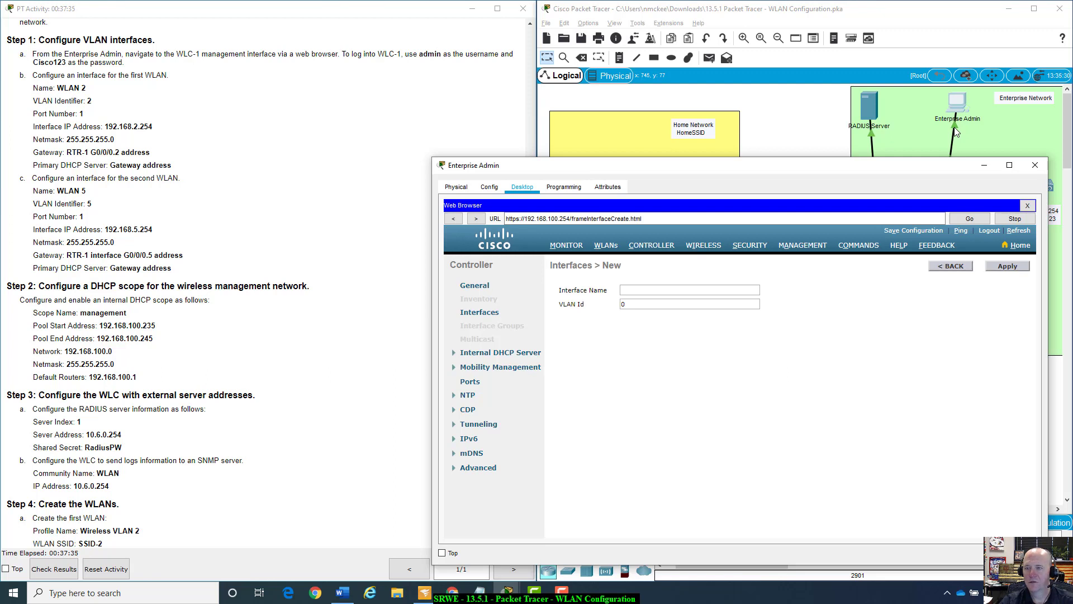
Create interface 'WLAN 2' with VLAN Id 2 and apply it.
left_click_drag(917, 168, 926, 143)
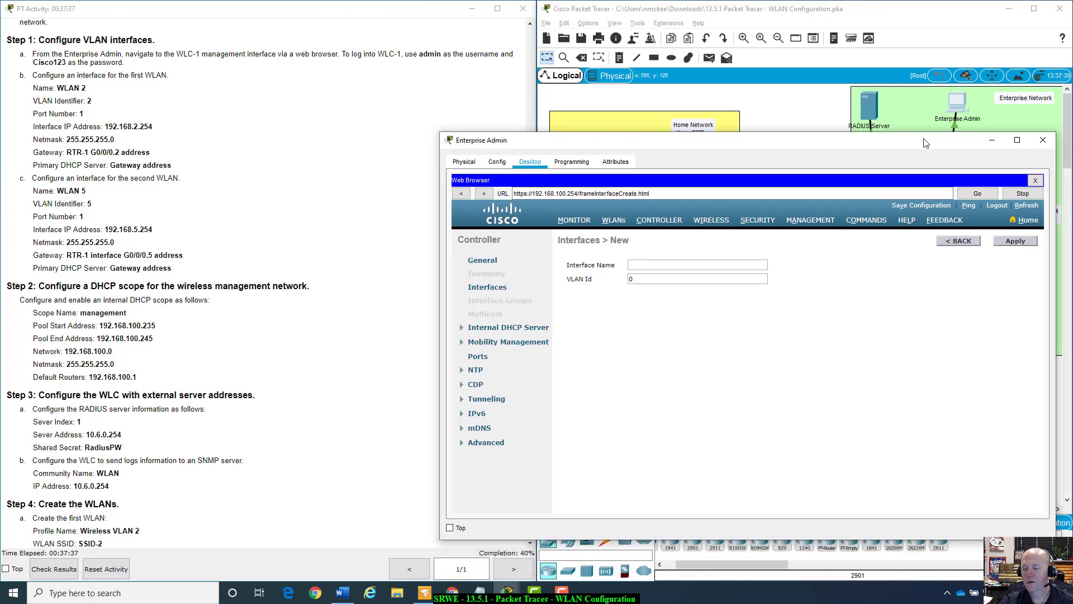
left_click(675, 260)
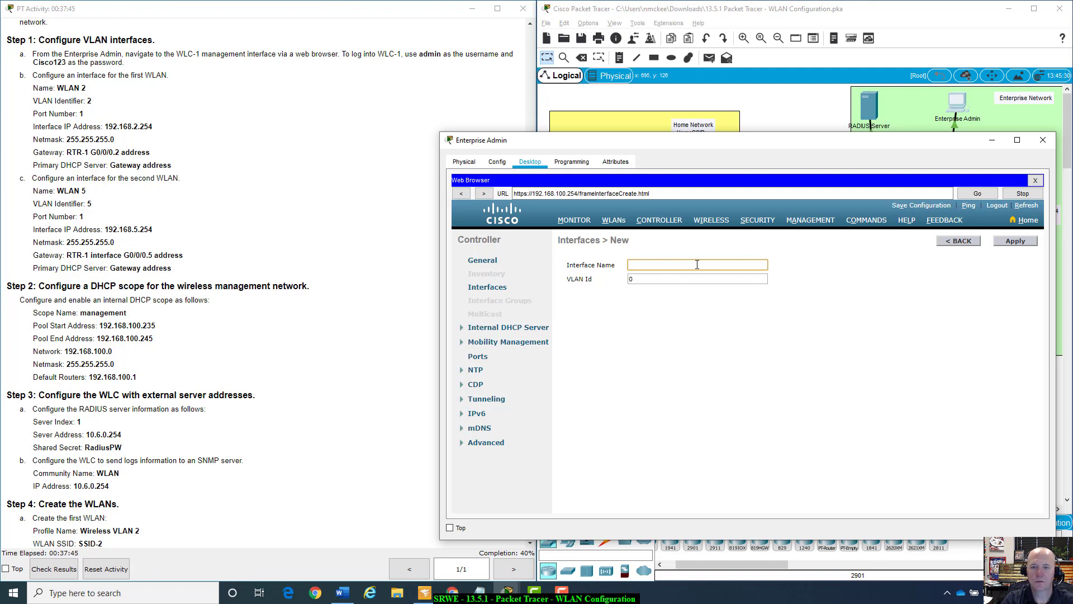
type("WLAN")
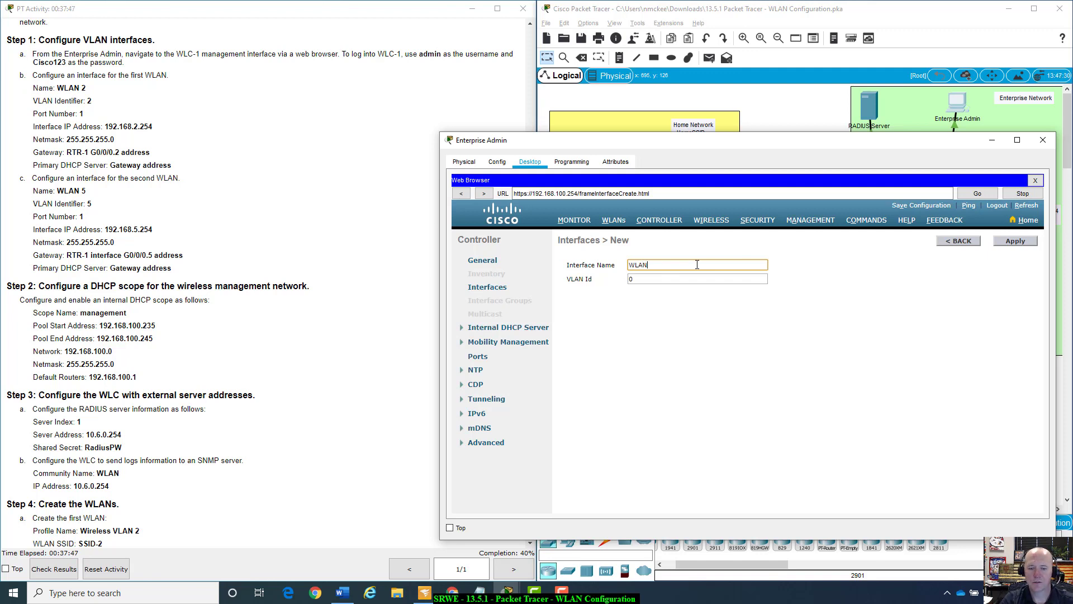
type(" 2")
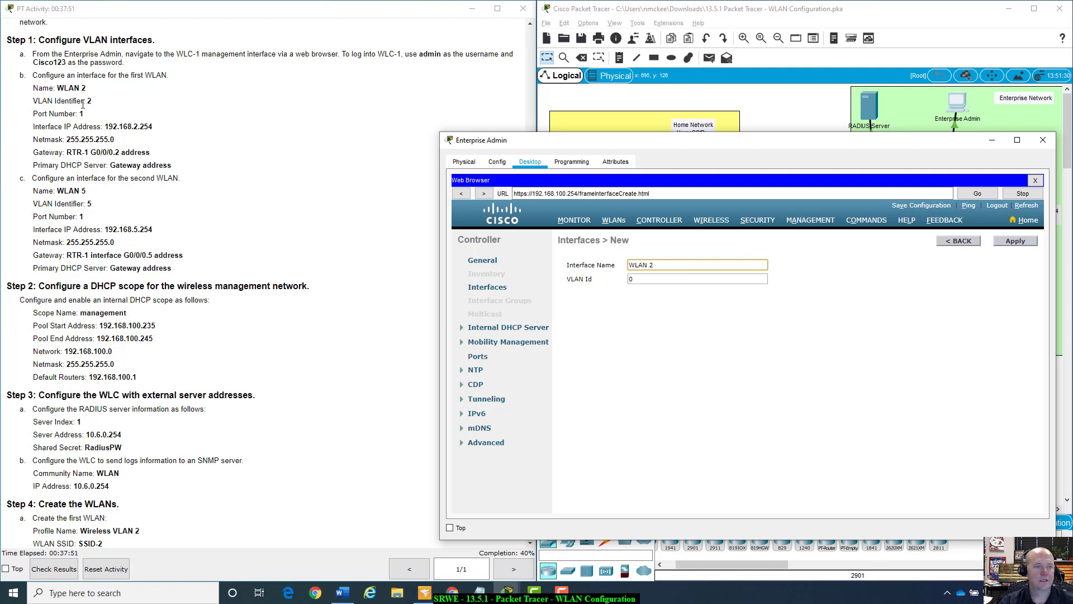
double_click(636, 279)
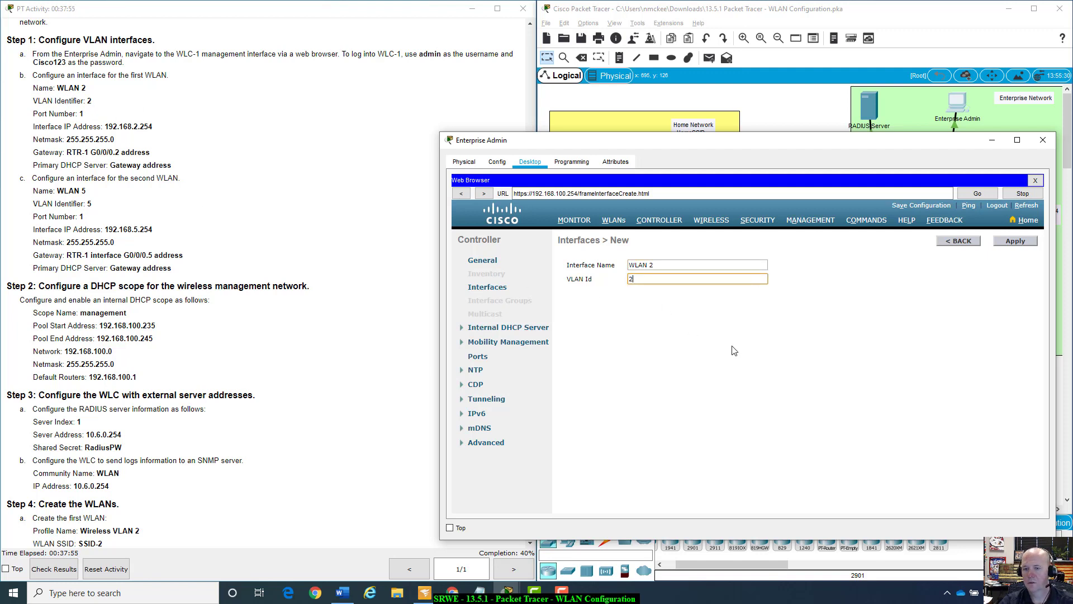
left_click(1004, 242)
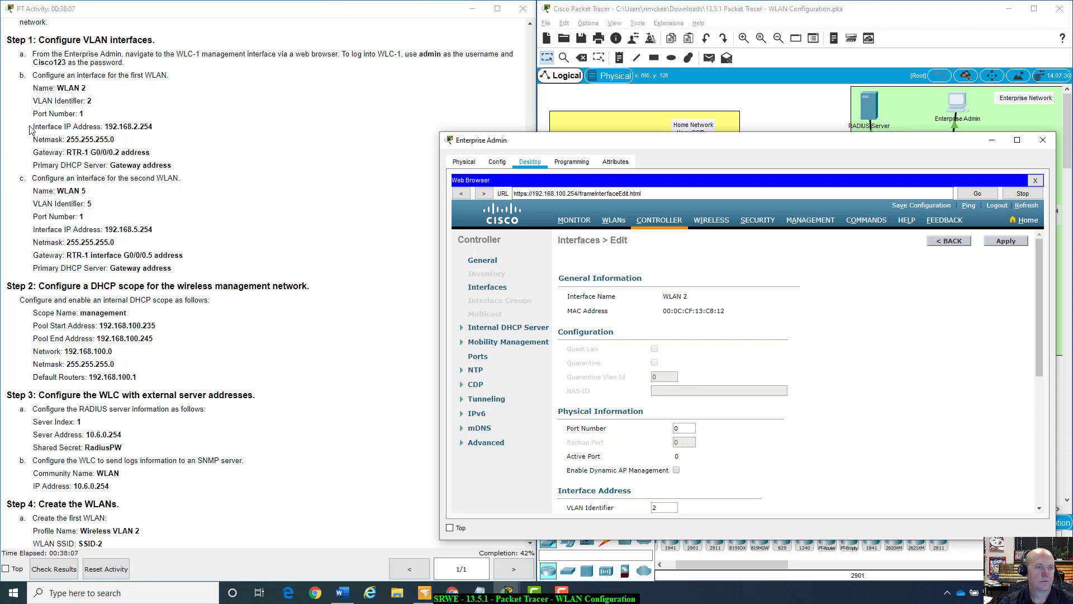
scroll(938, 356, "down", 3)
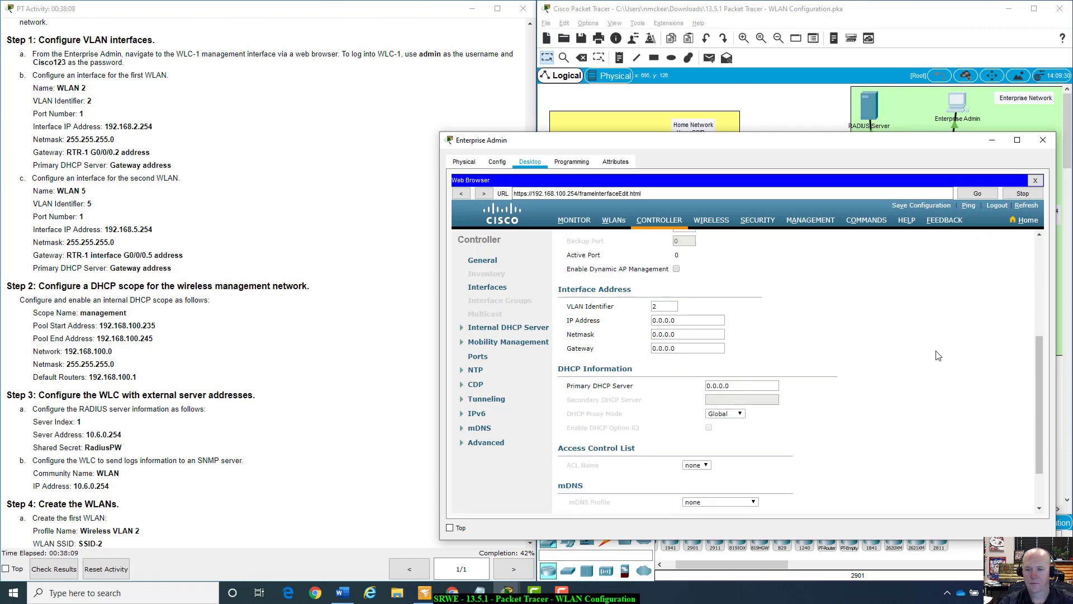
scroll(938, 356, "up", 3)
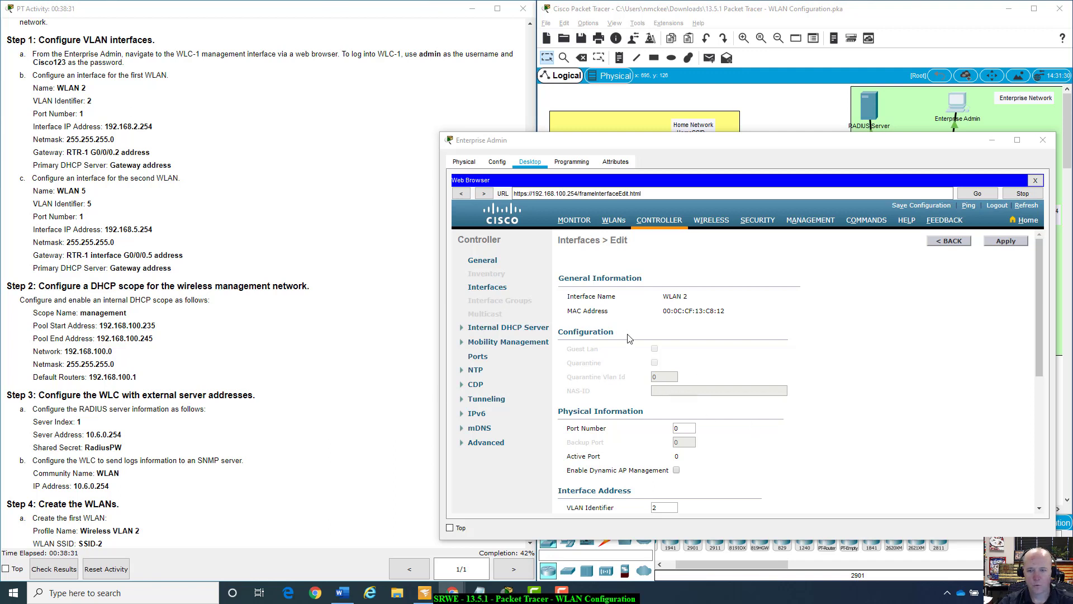
Set the WLAN 2 interface's port number to 1.
double_click(661, 378)
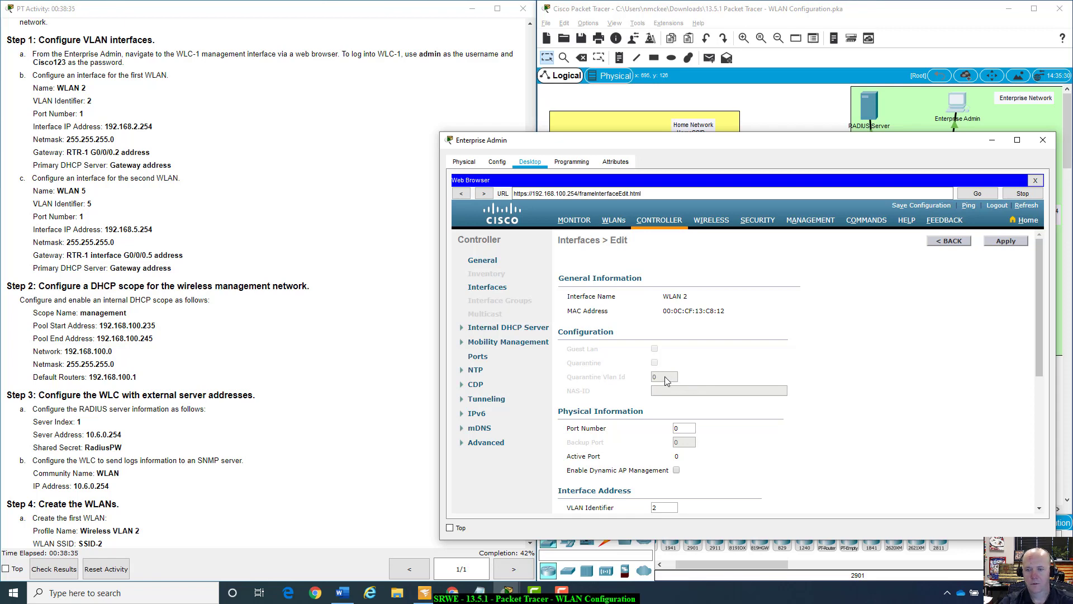
double_click(662, 377)
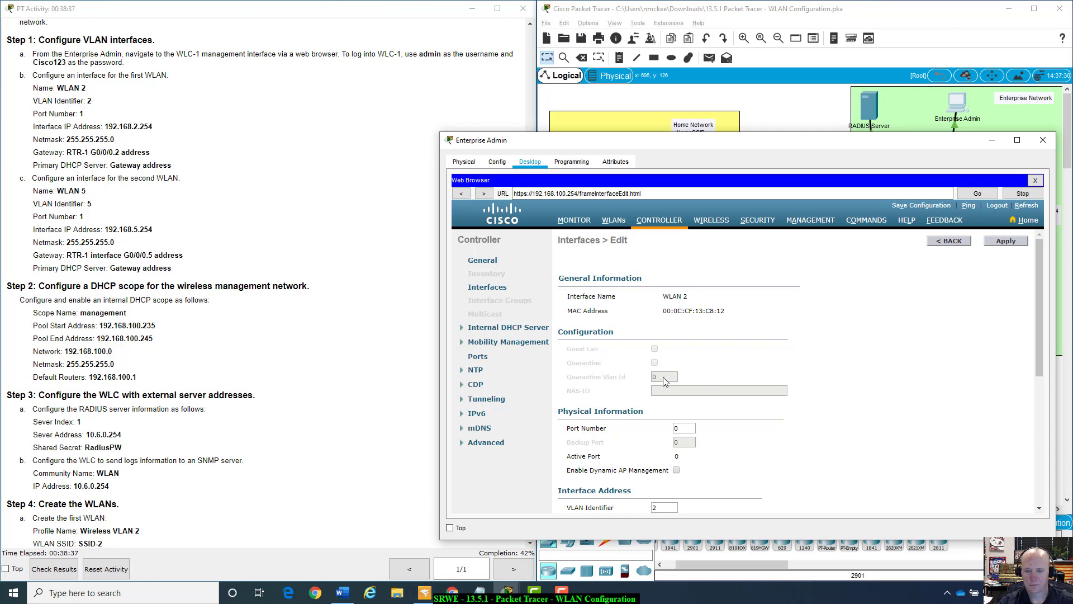
left_click(692, 371)
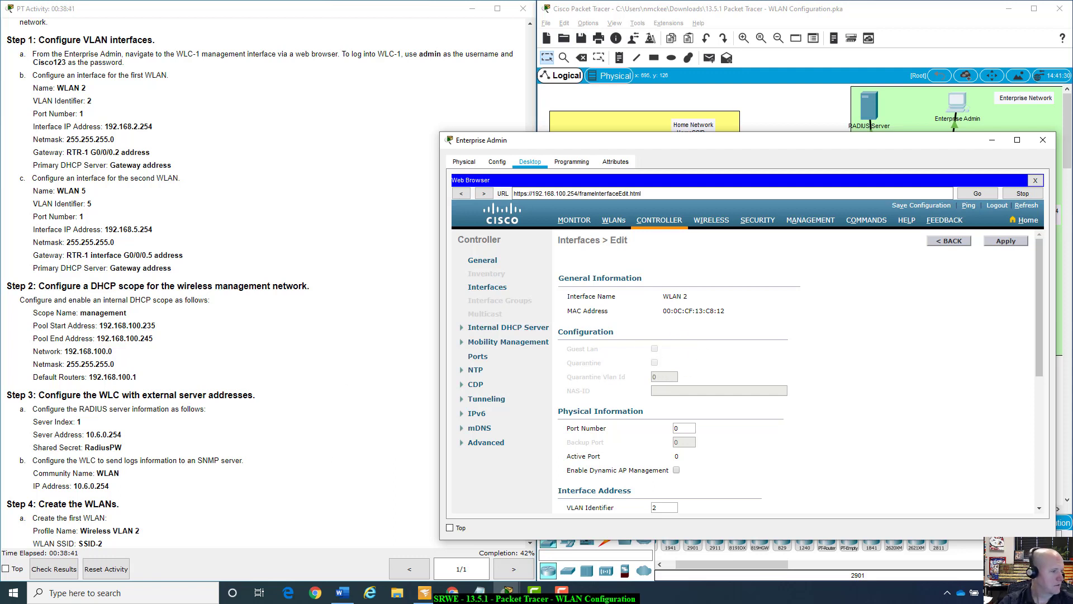
double_click(676, 428)
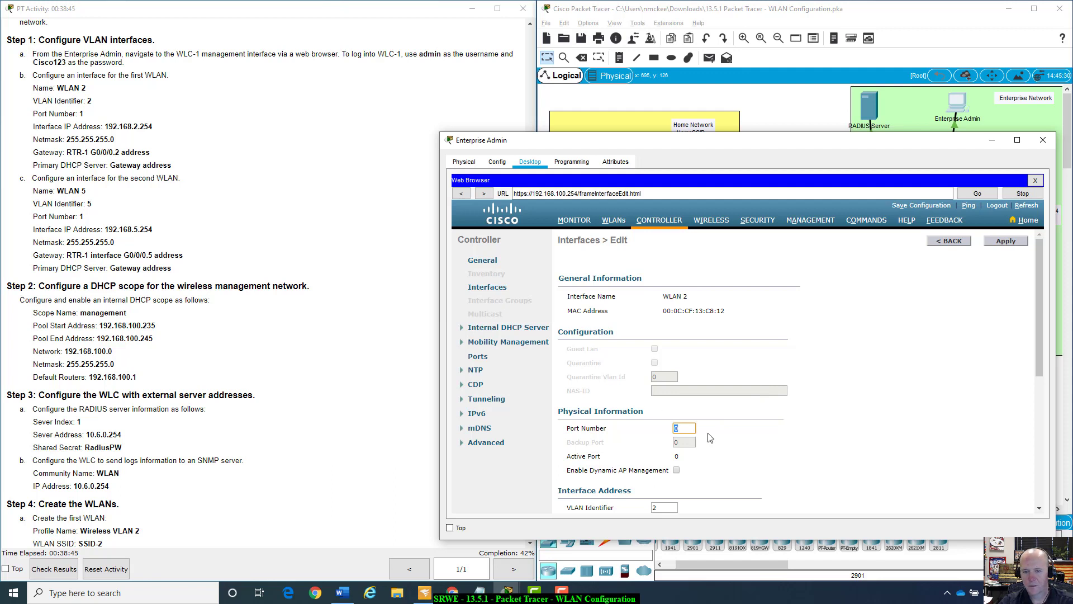
type("1")
left_click(781, 430)
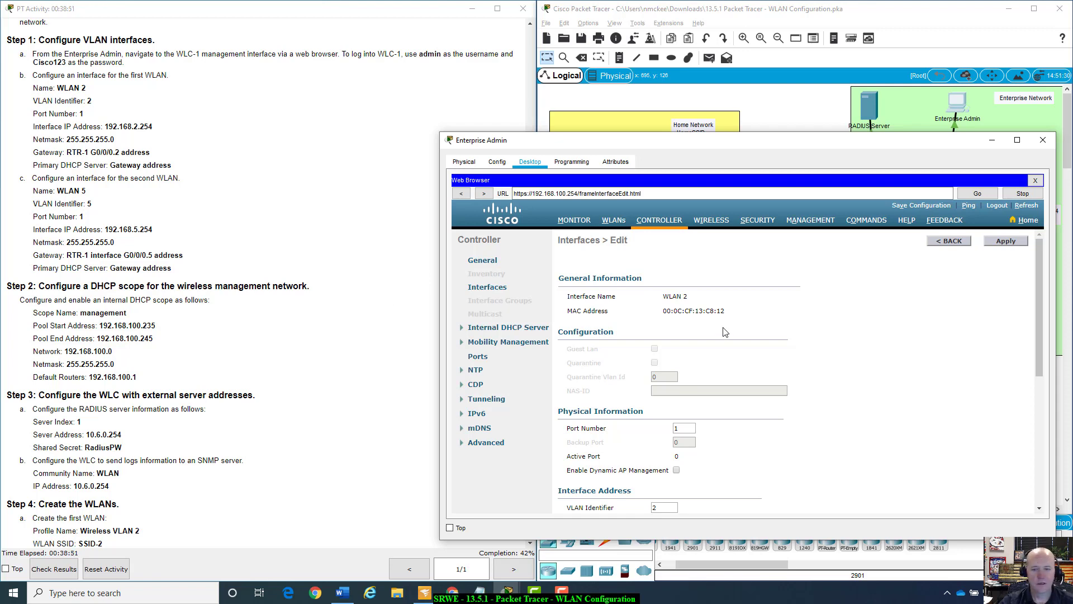
Enter IP address 192.168.2.254 and netmask 255.255.255.0 for the WLAN 2 interface.
scroll(895, 418, "down", 3)
scroll(895, 418, "down", 2)
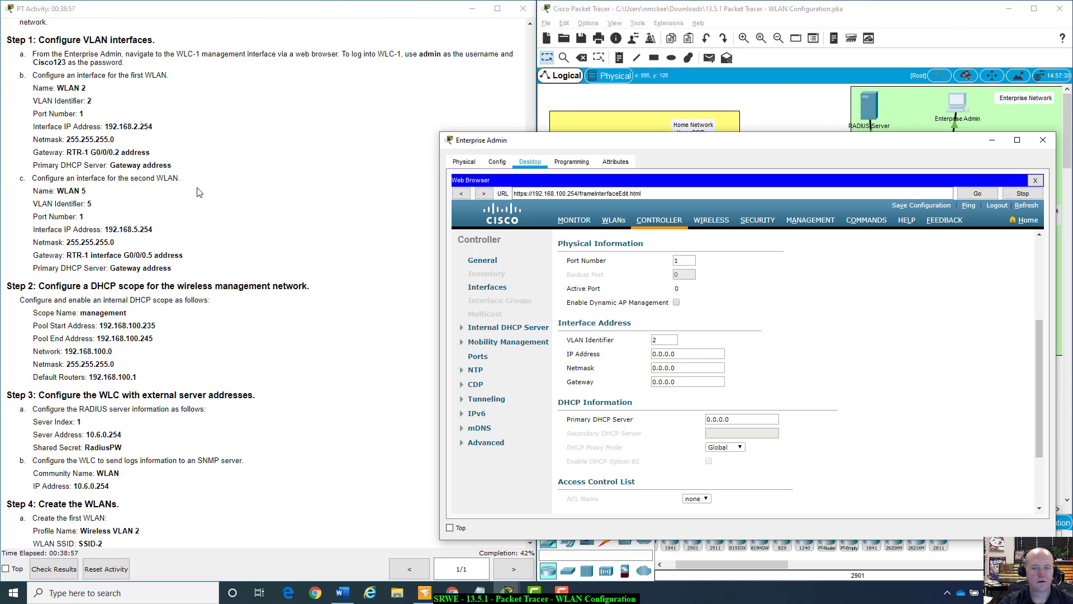
left_click(687, 354)
type("192")
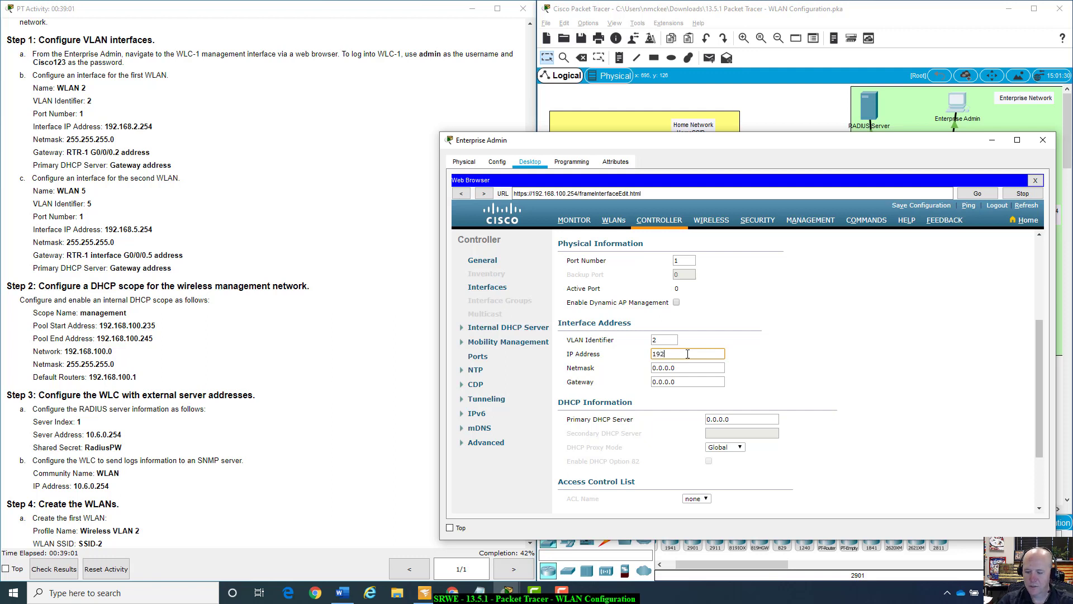
type(".168.2.254")
key("Tab")
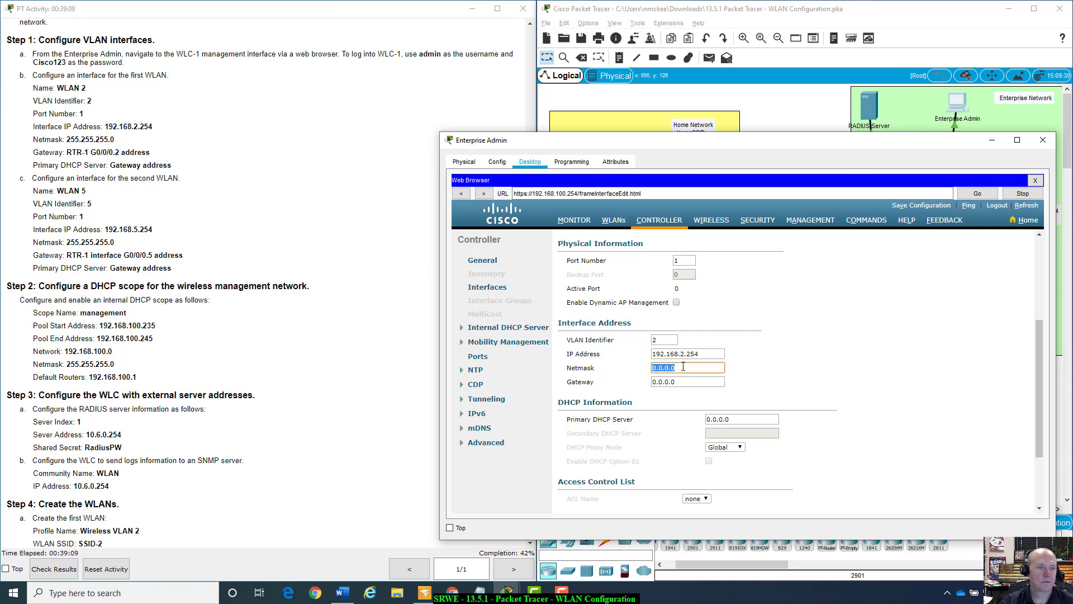
type("2")
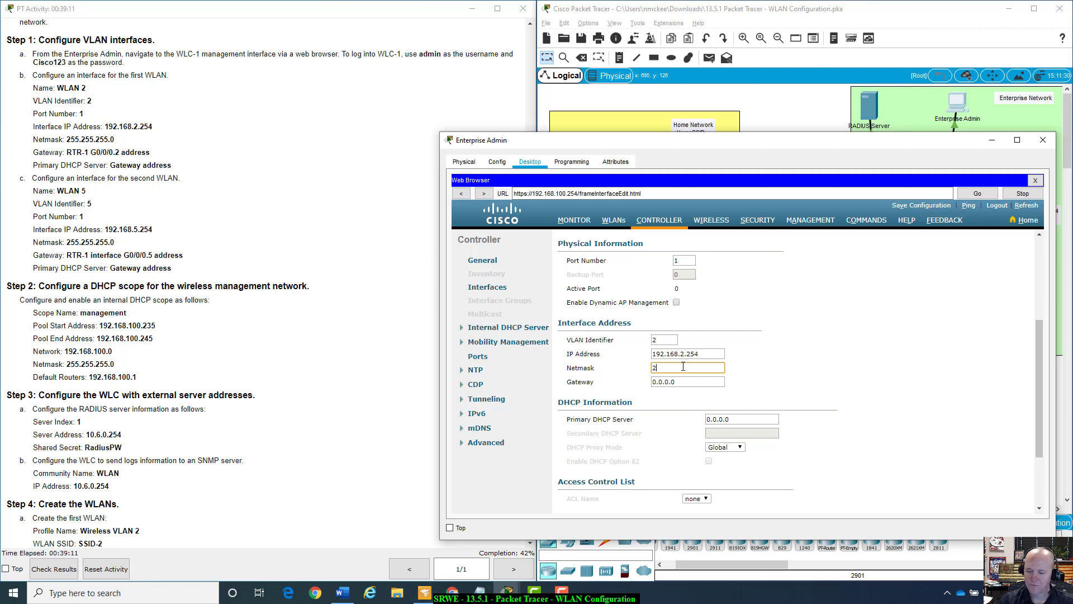
type("55.255.255")
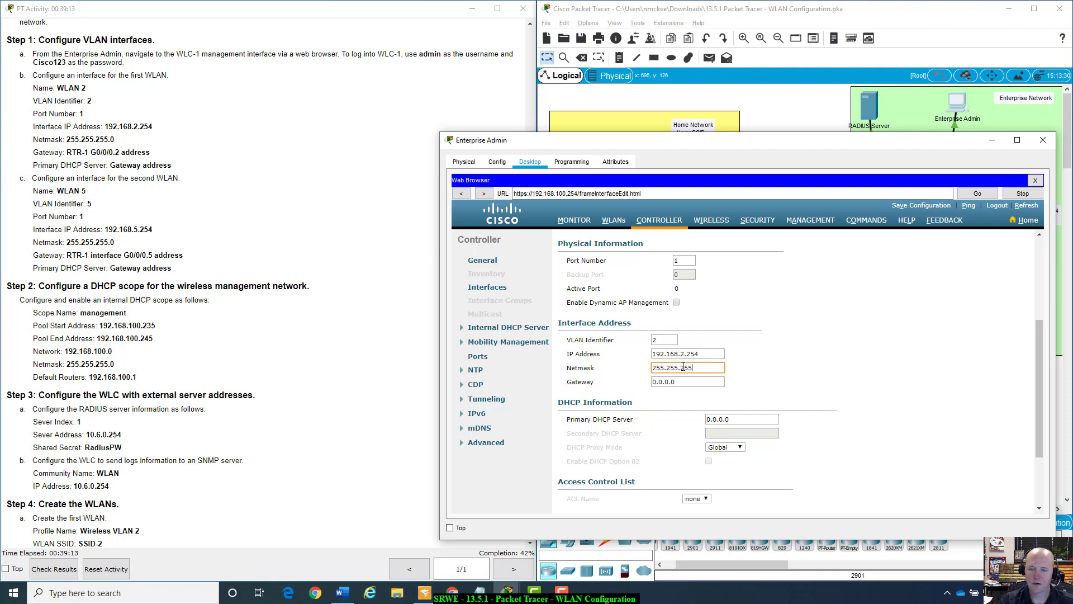
type(".0")
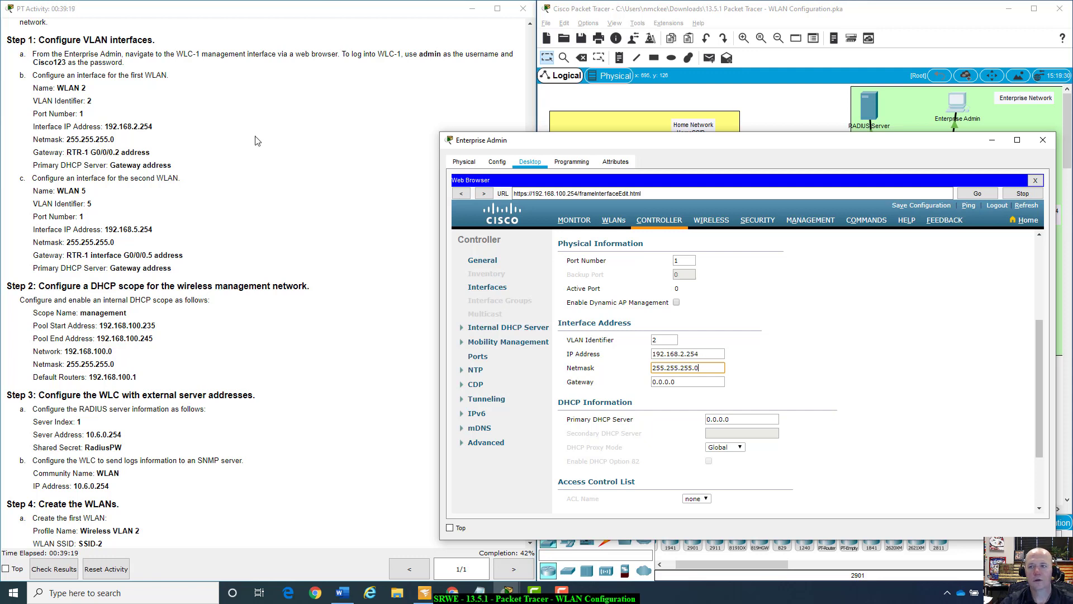
left_click_drag(812, 142, 772, 382)
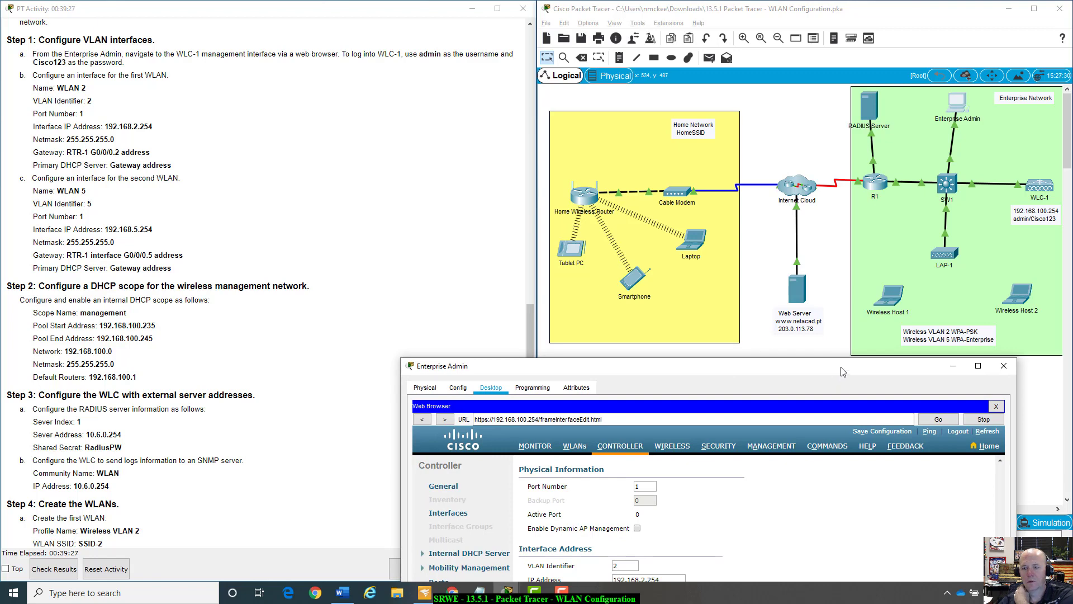
Shift the Enterprise Admin window right and scroll the instructions up to the Addressing Table.
left_click_drag(843, 372, 929, 74)
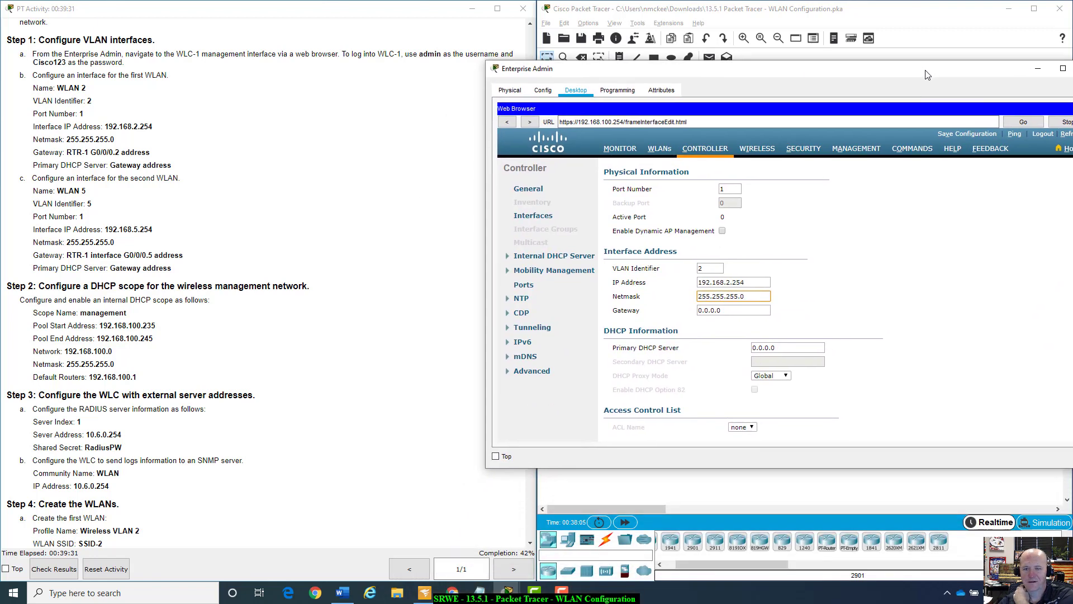
left_click_drag(813, 78, 849, 73)
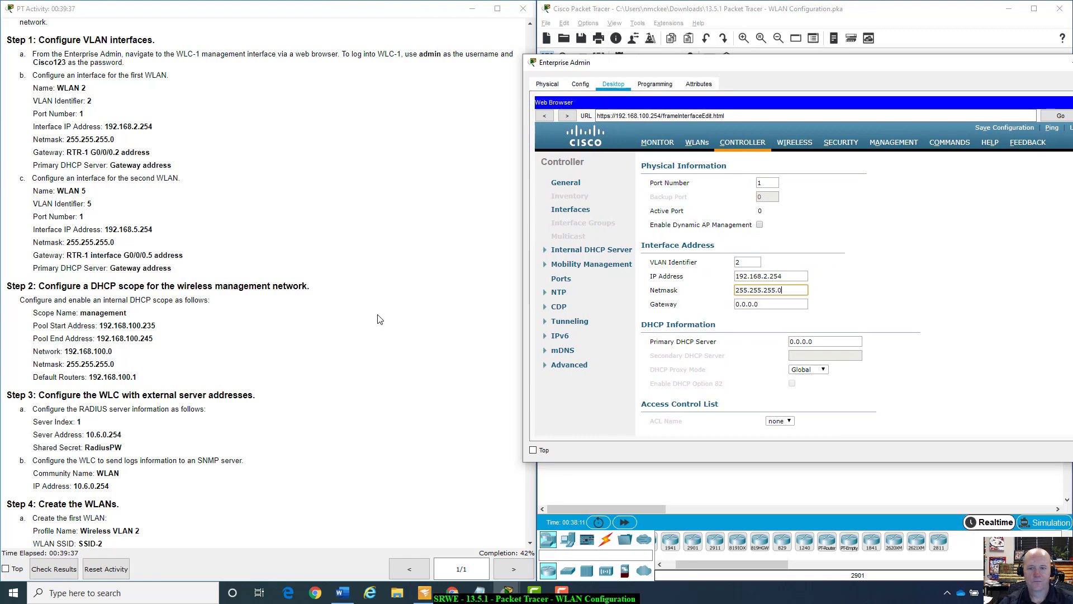
scroll(390, 331, "up", 1)
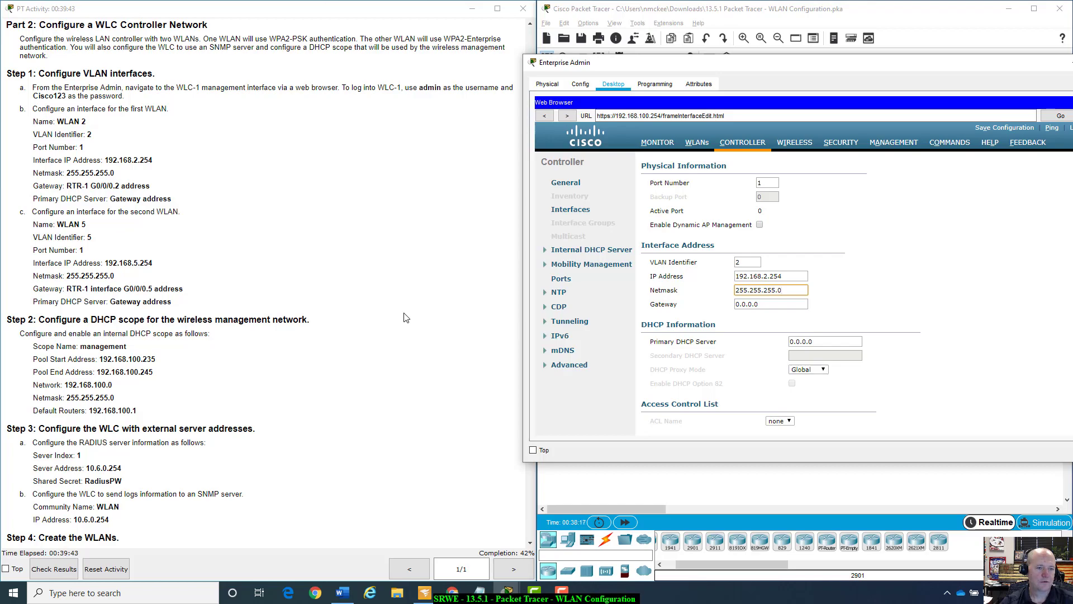
scroll(406, 317, "up", 20)
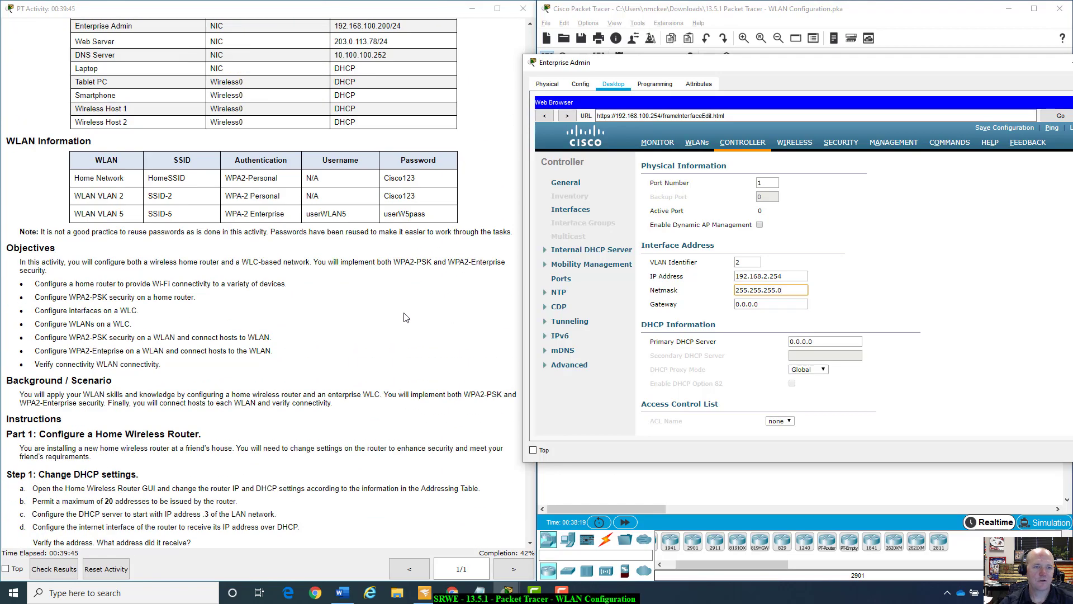
scroll(406, 317, "up", 7)
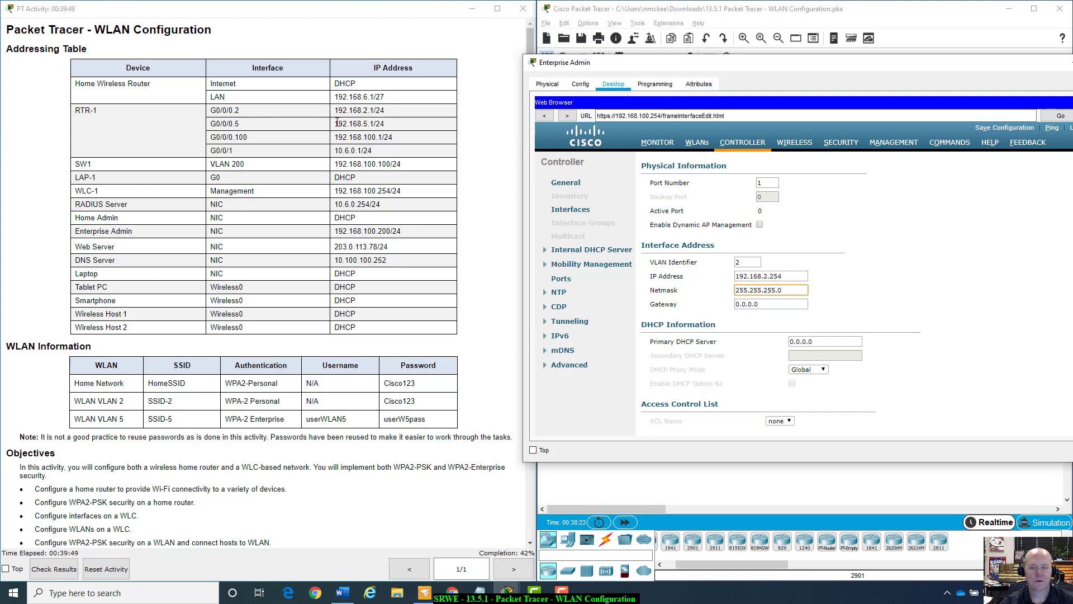
Enter 192.168.5.1 as the WLAN 2 gateway and primary DHCP server.
left_click_drag(336, 123, 374, 126)
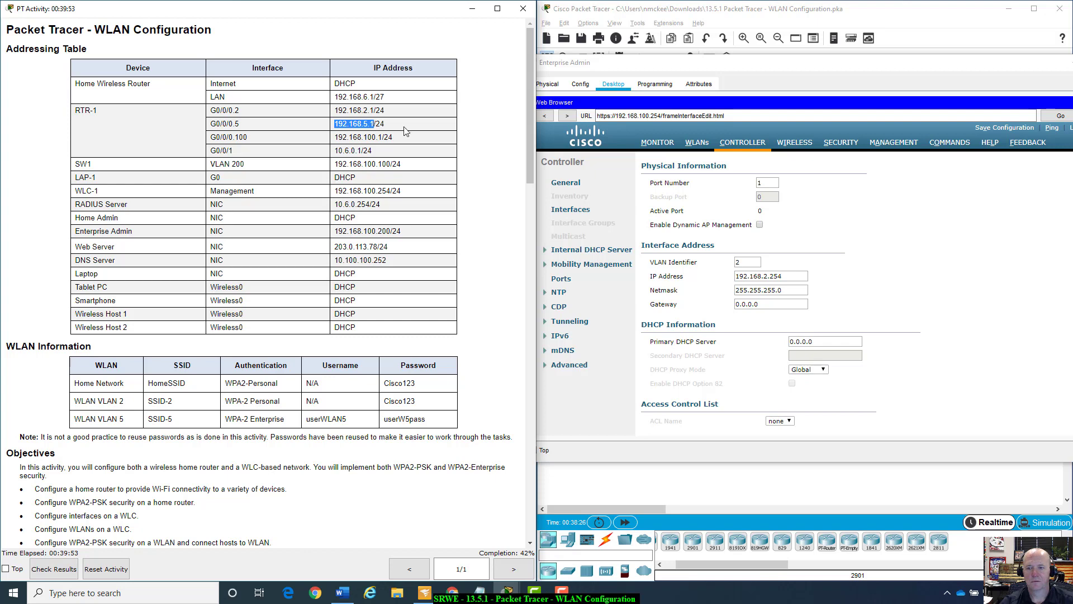
left_click(780, 304)
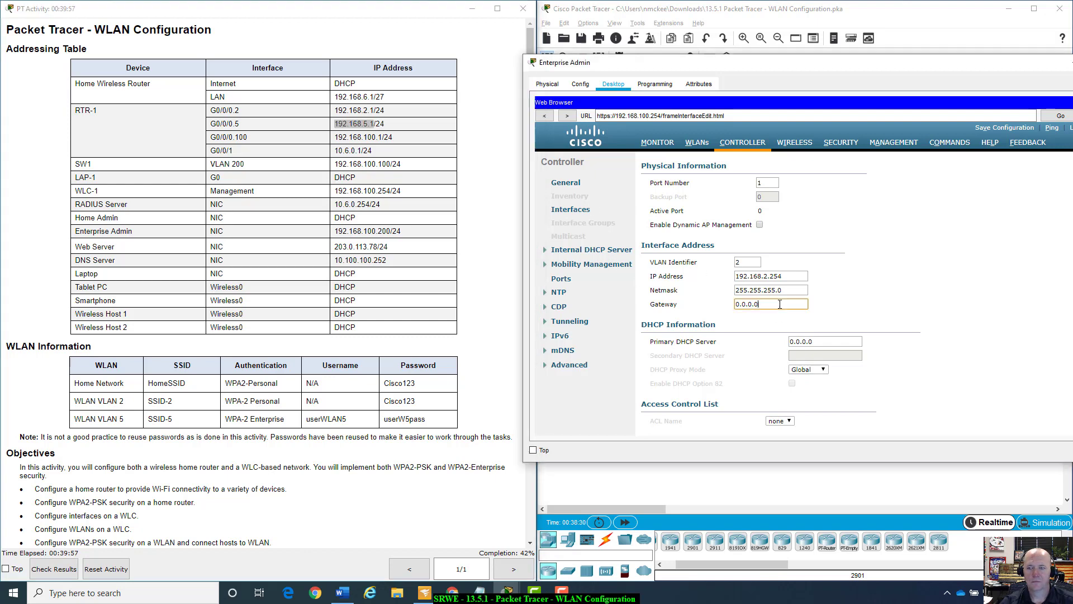
double_click(780, 305)
type("192")
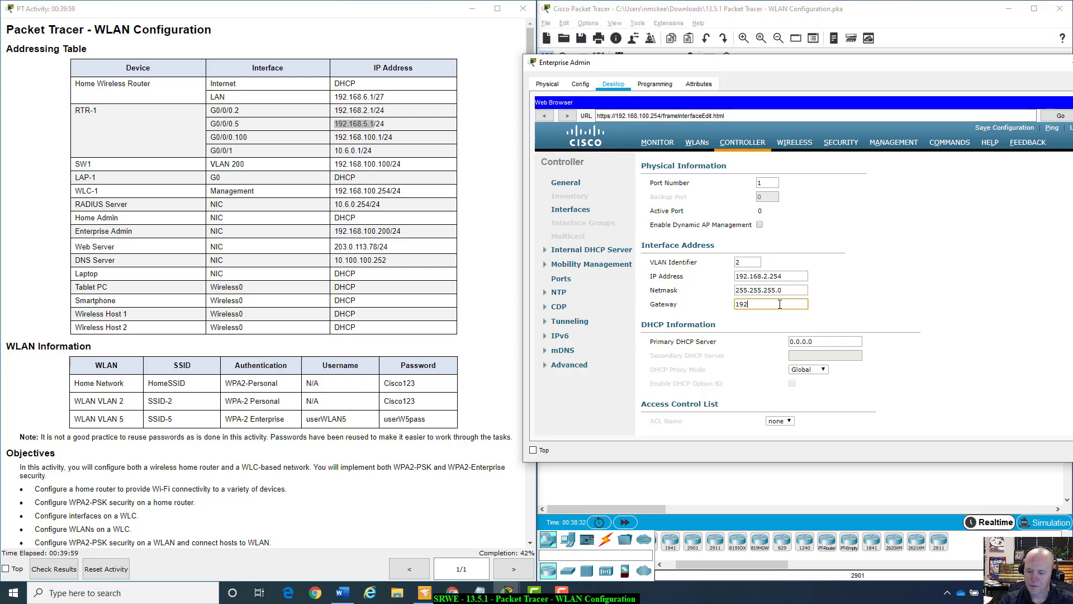
type(".168.5.1")
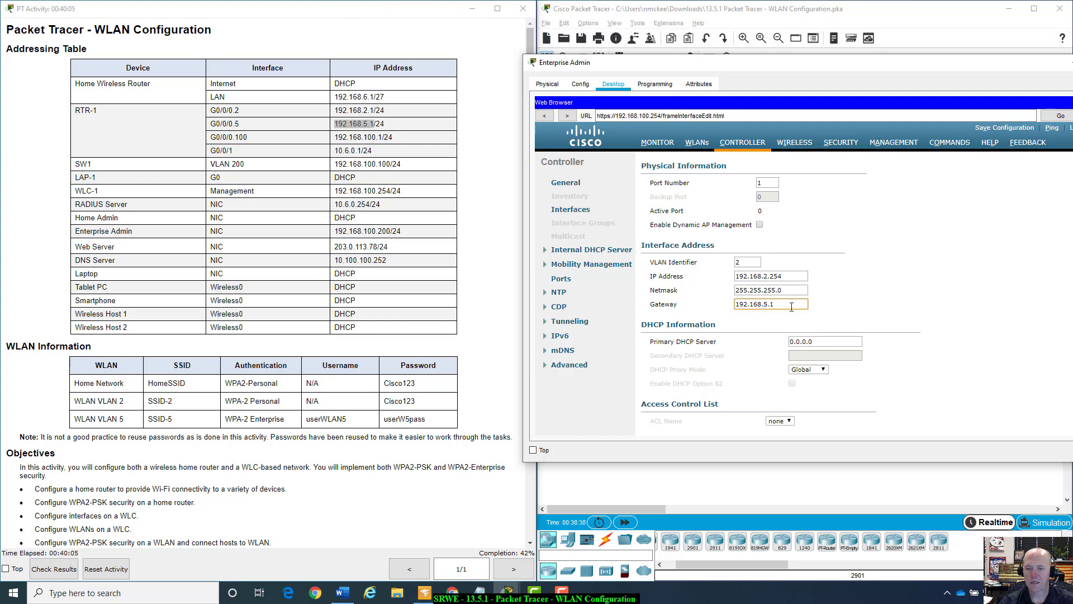
left_click(817, 342)
scroll(325, 447, "down", 8)
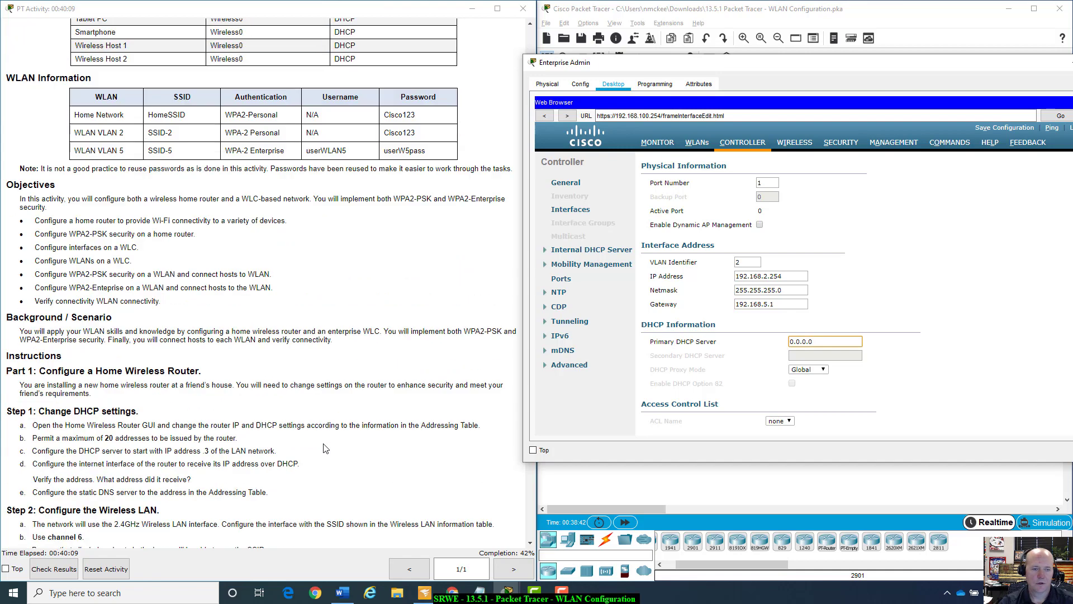
scroll(324, 447, "down", 10)
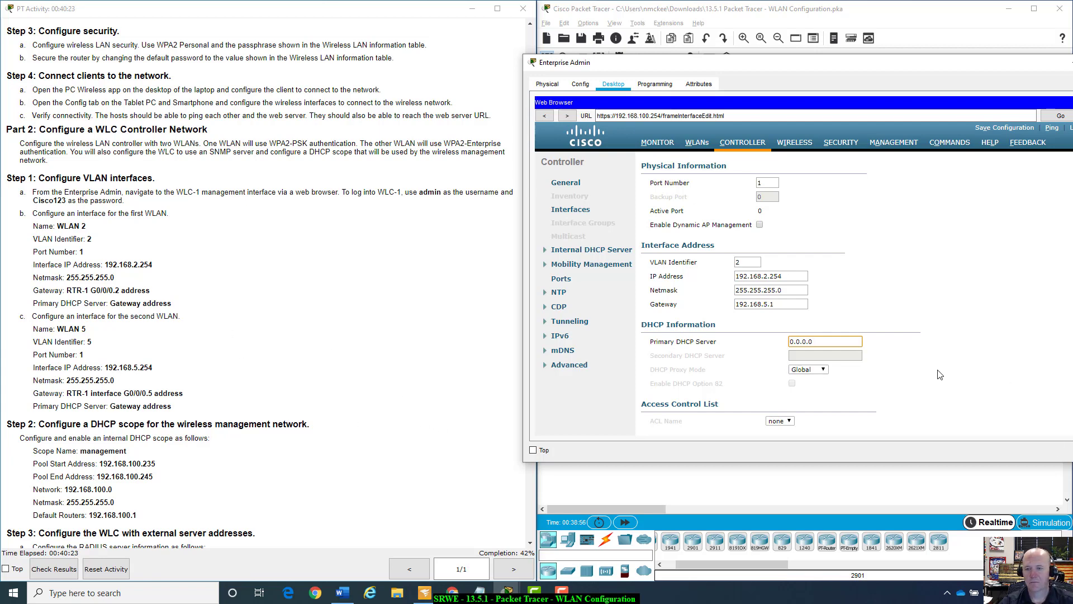
triple_click(833, 341)
type("192.16")
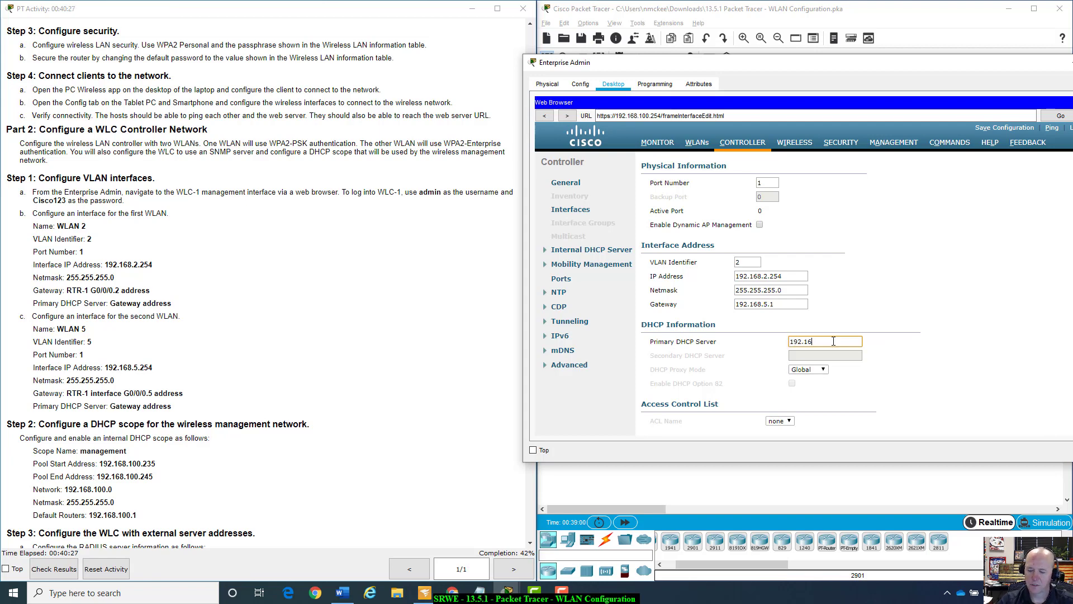
type("8.5.1")
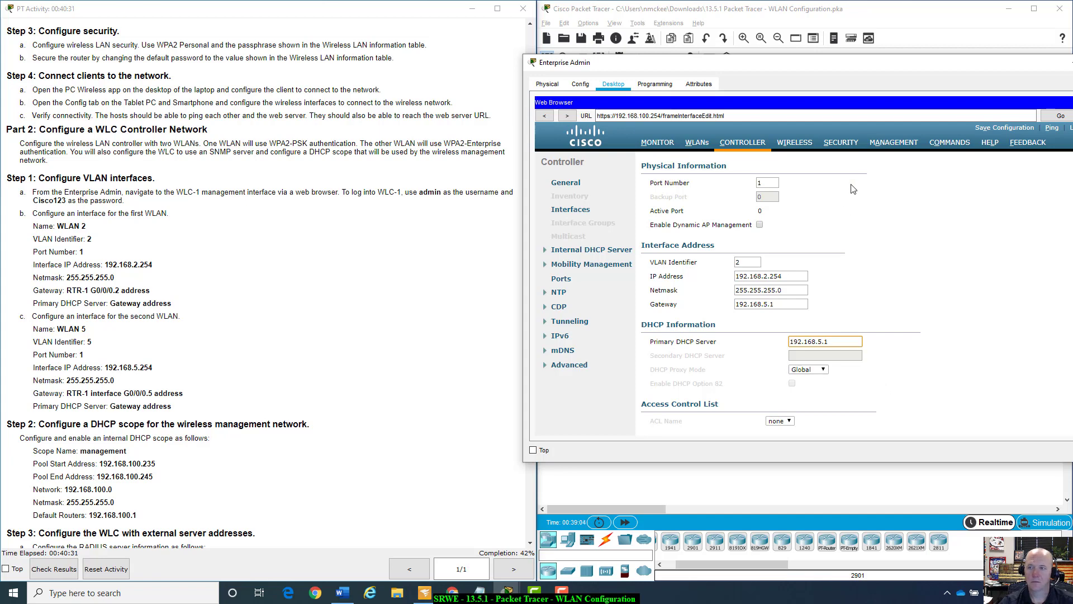
left_click_drag(915, 64, 834, 51)
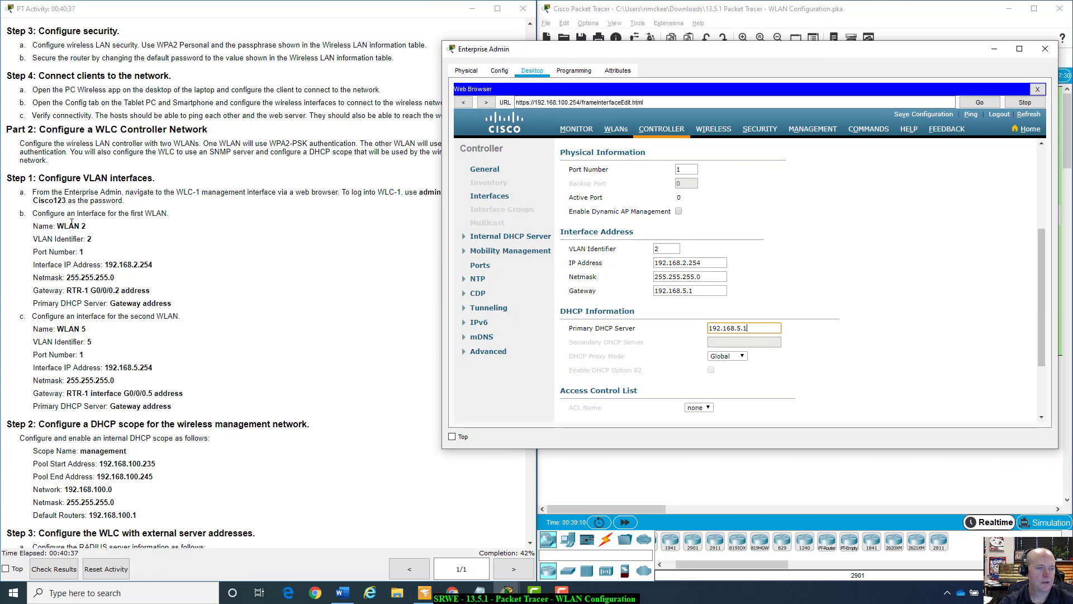
Apply the WLAN 2 interface changes, confirm the warning, and return to the interfaces list.
scroll(991, 392, "down", 3)
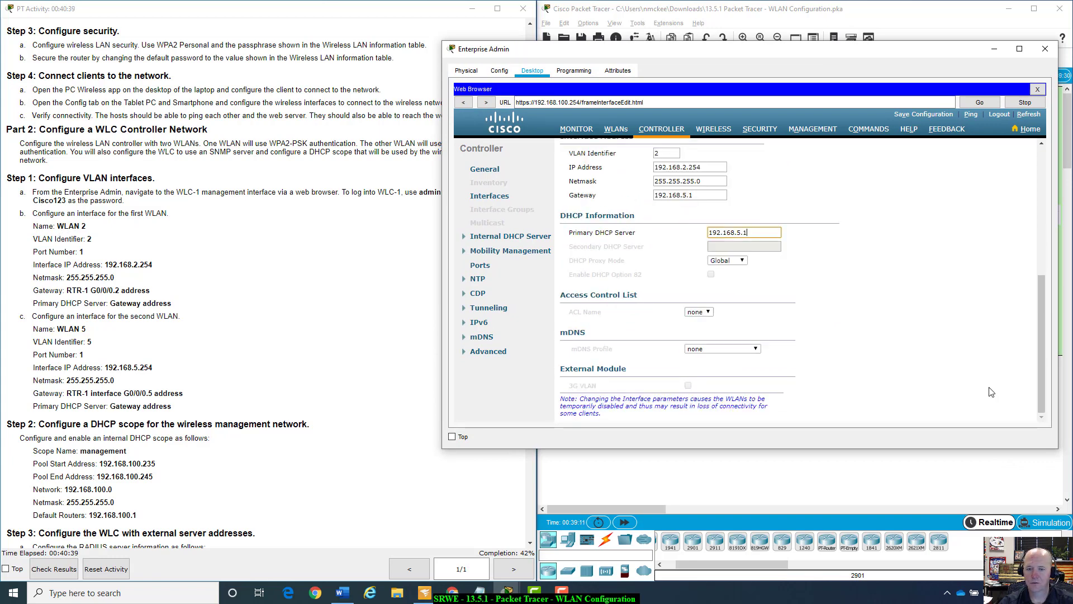
scroll(991, 392, "up", 8)
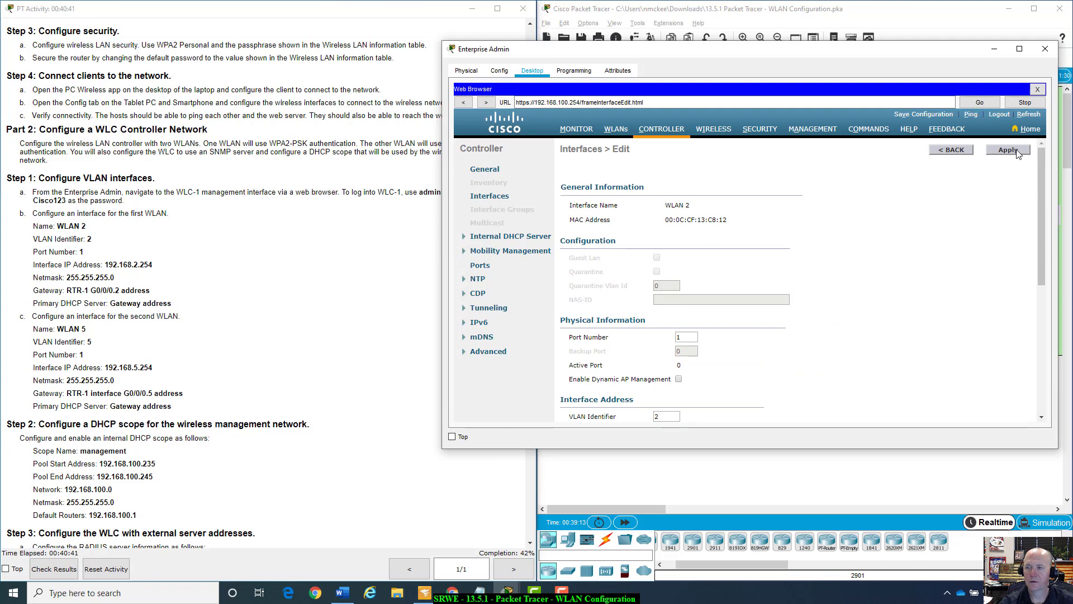
left_click(1013, 156)
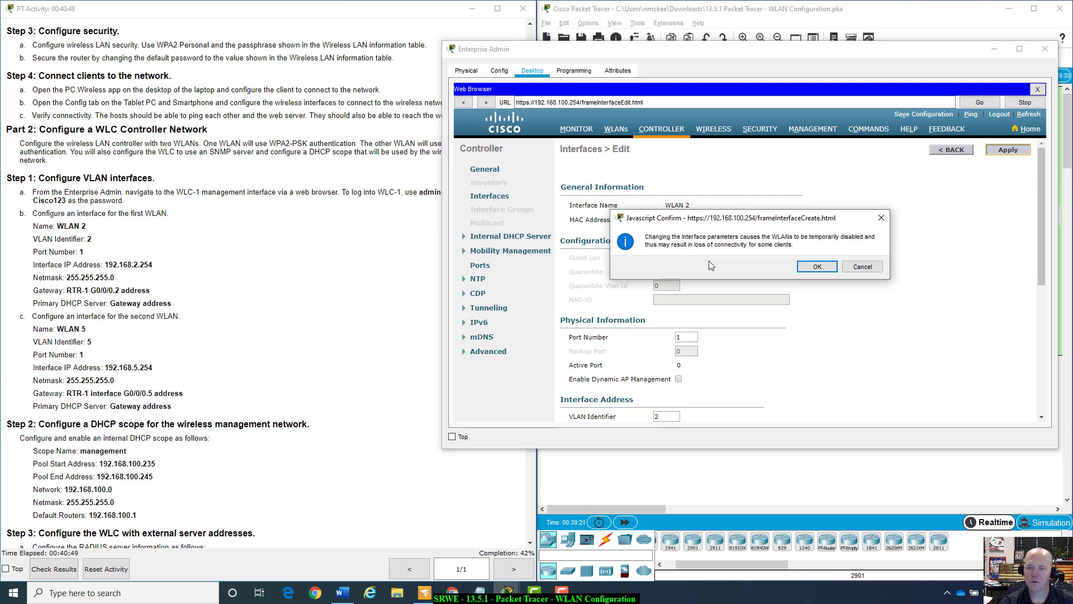
left_click(817, 268)
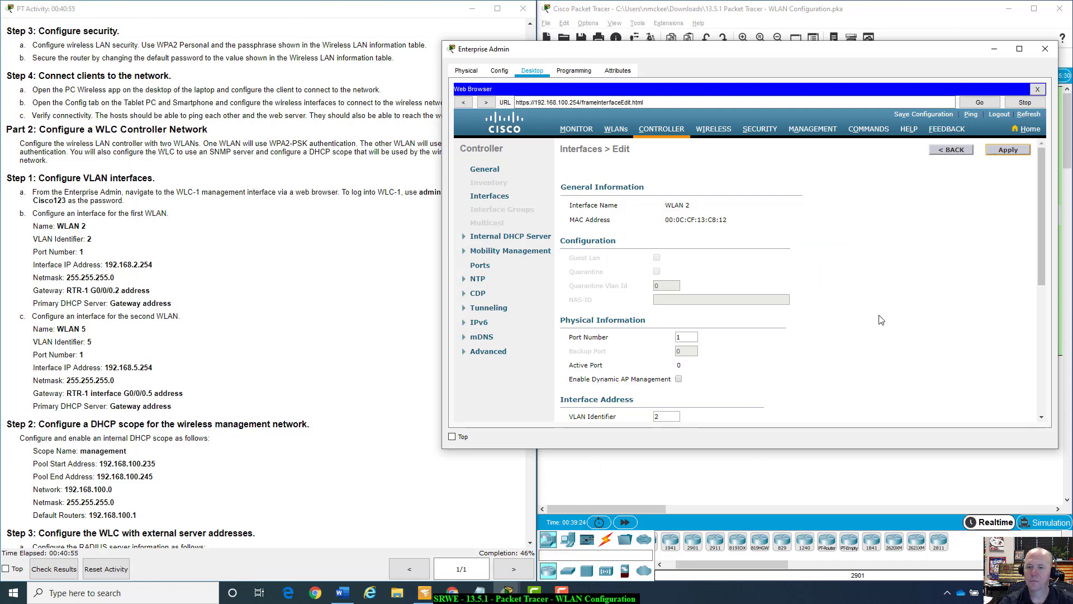
scroll(881, 320, "down", 3)
scroll(881, 320, "up", 3)
scroll(881, 320, "down", 8)
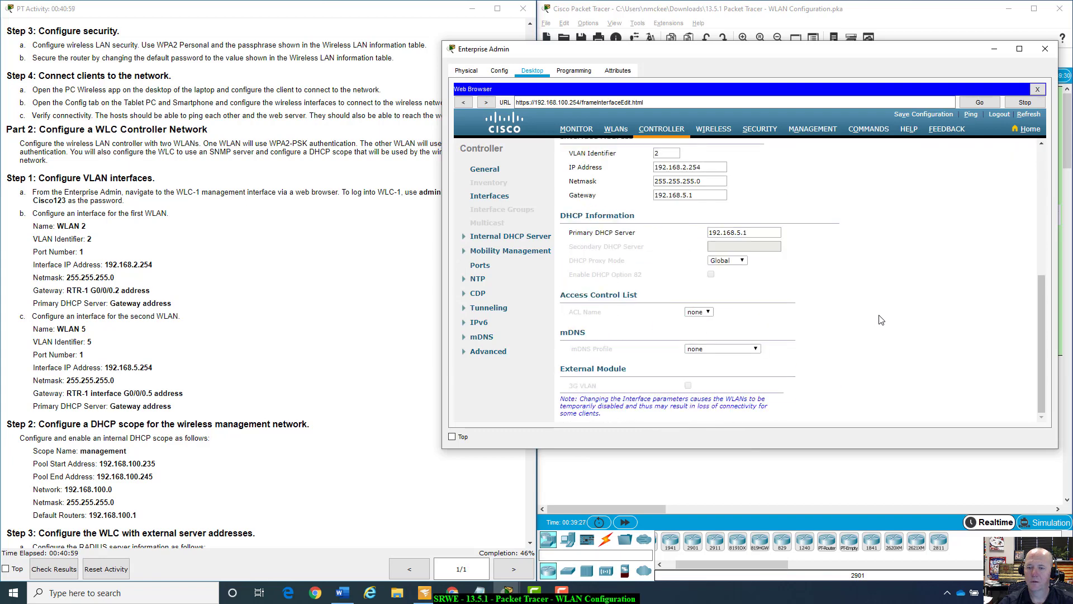
scroll(881, 320, "up", 1)
scroll(881, 320, "up", 7)
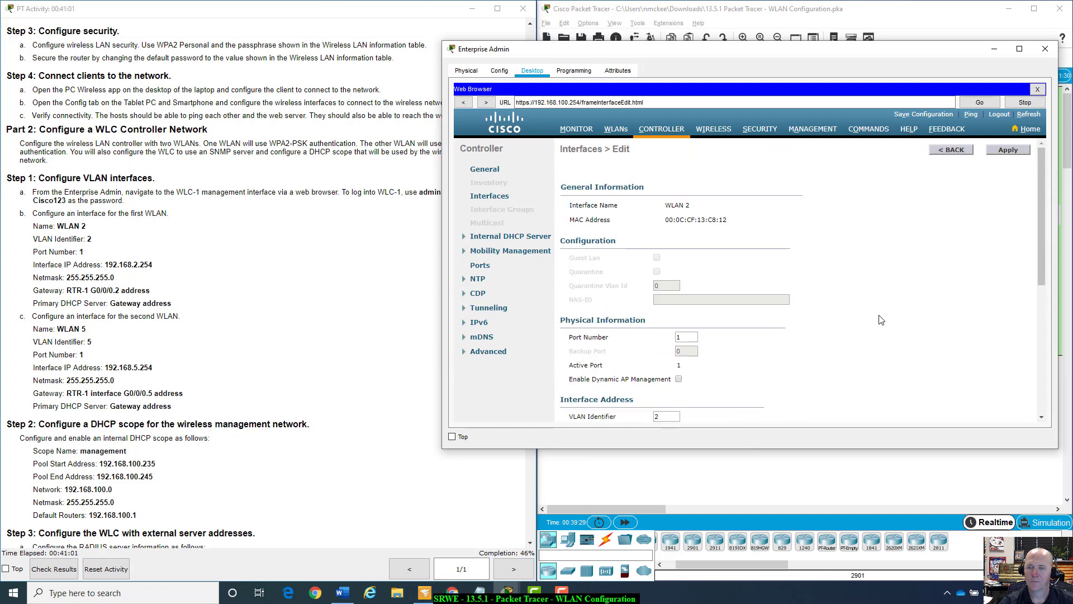
left_click(956, 152)
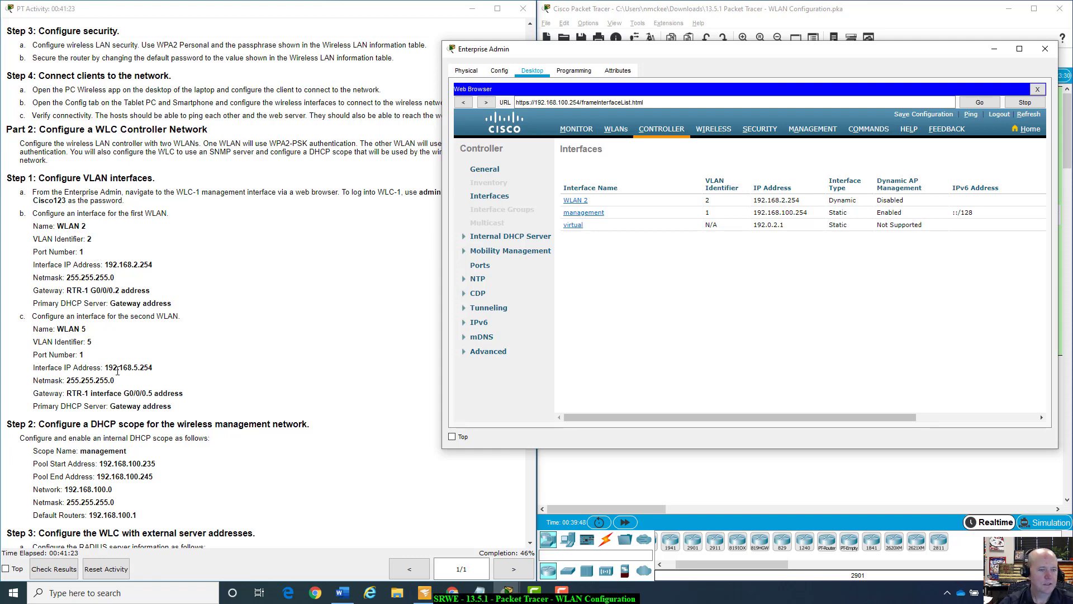
Scroll the activity instructions to compare WLAN 2's listing against the addressing table.
scroll(330, 373, "up", 15)
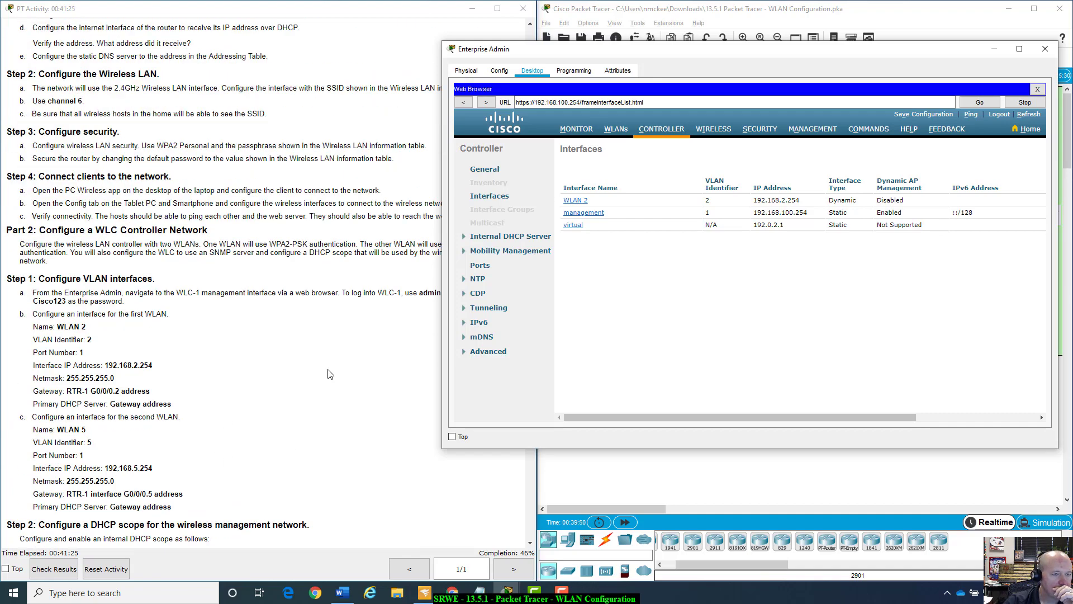
scroll(329, 373, "up", 1)
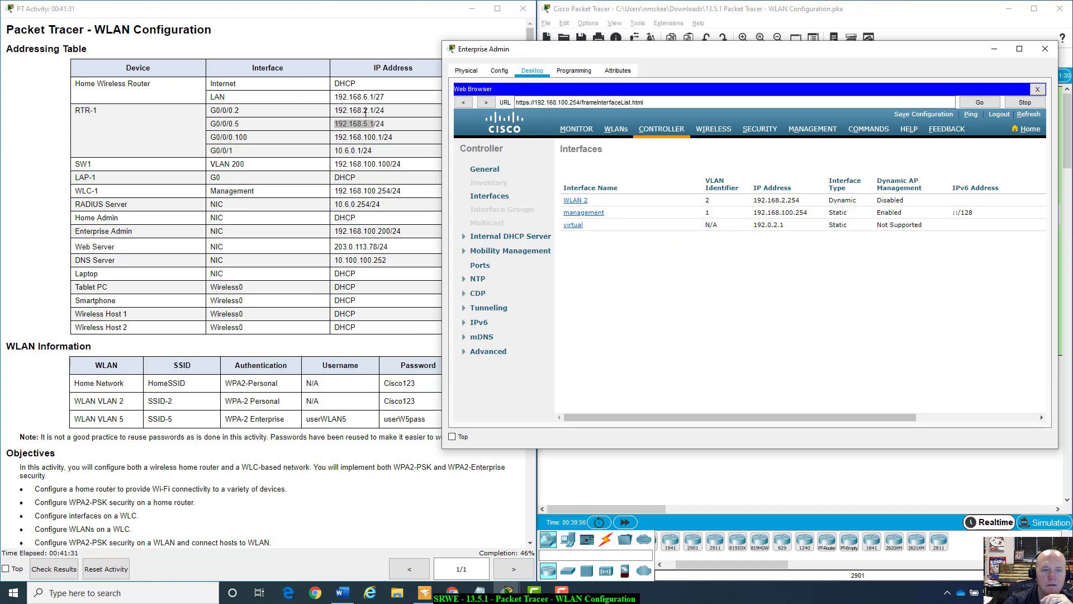
scroll(405, 489, "down", 4)
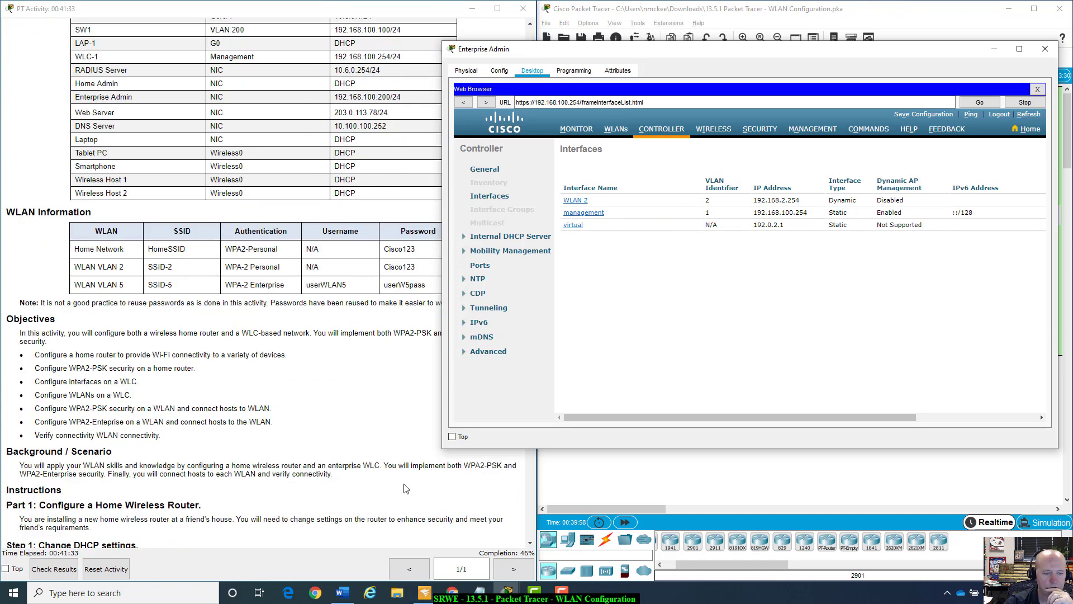
scroll(405, 489, "down", 4)
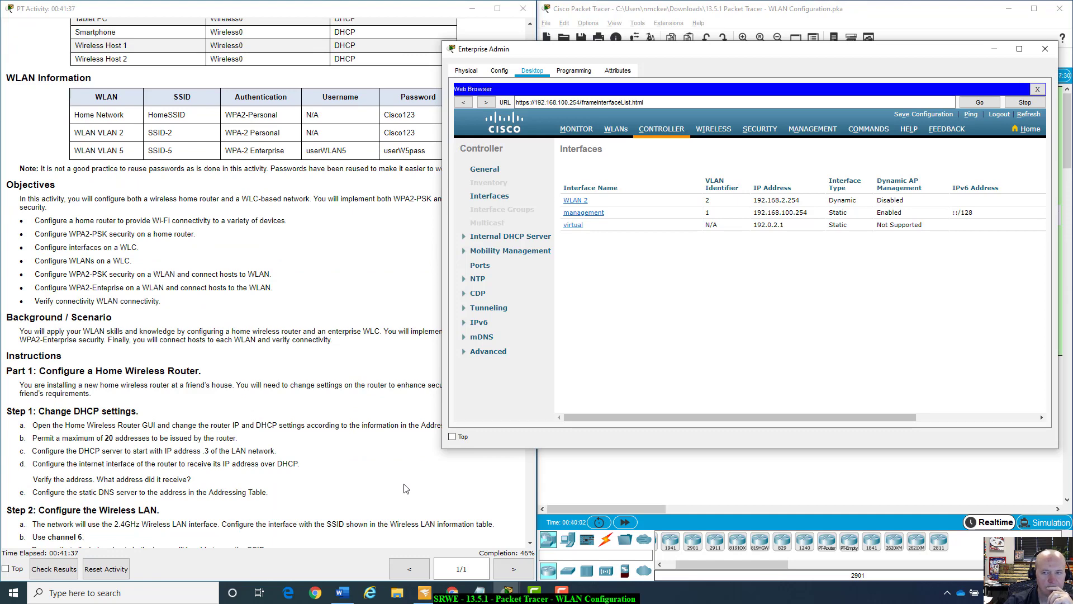
scroll(406, 489, "down", 4)
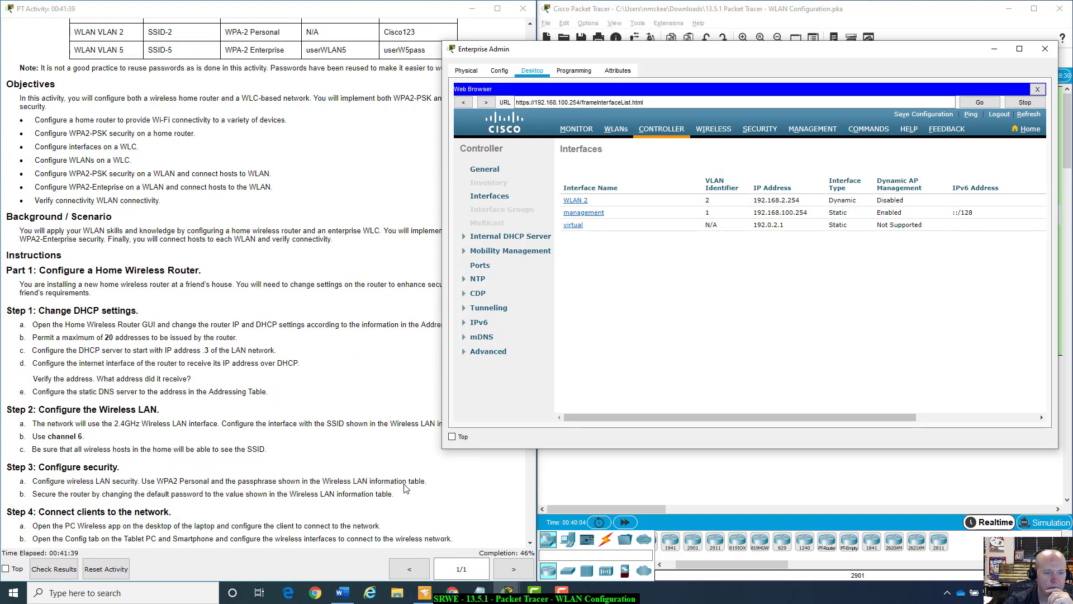
scroll(406, 489, "down", 3)
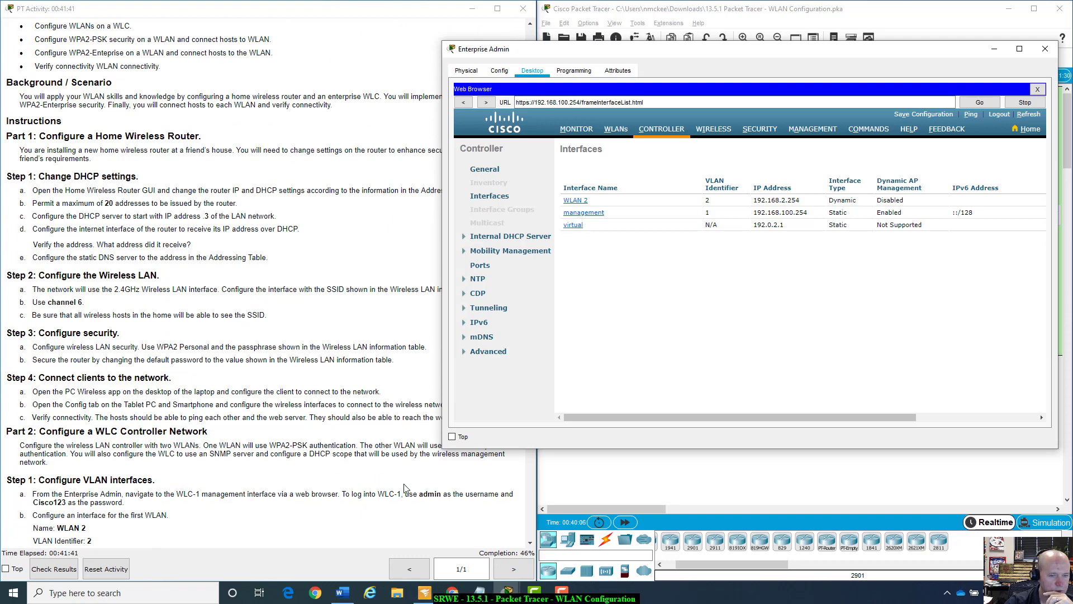
scroll(406, 488, "down", 3)
Correct the WLAN 2 gateway from 192.168.5.1 to 192.168.2.1.
scroll(406, 489, "down", 1)
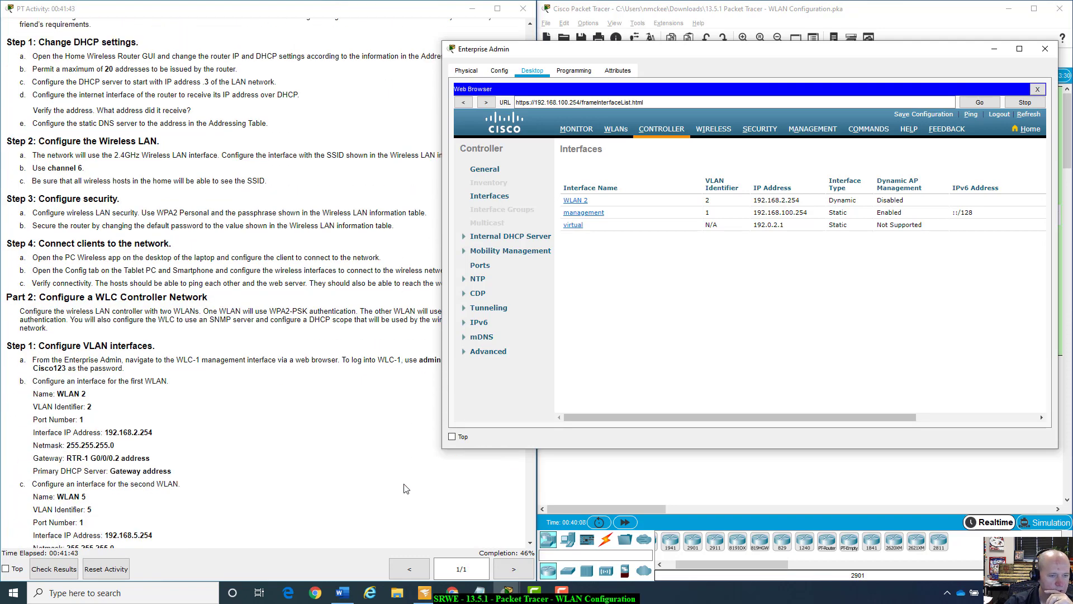
scroll(406, 489, "down", 1)
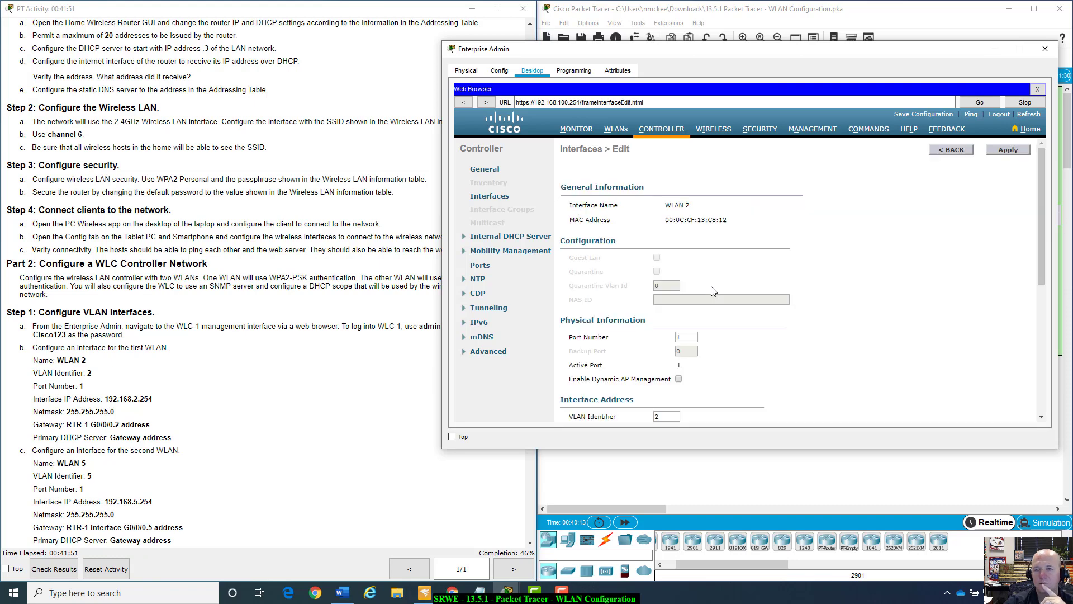
scroll(753, 373, "down", 3)
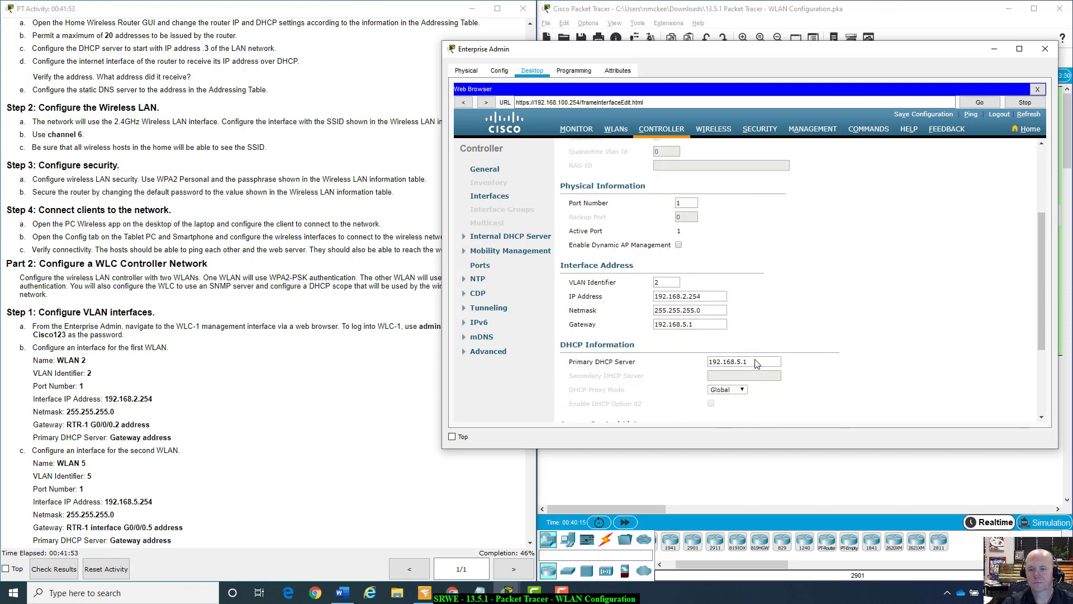
scroll(371, 302, "up", 5)
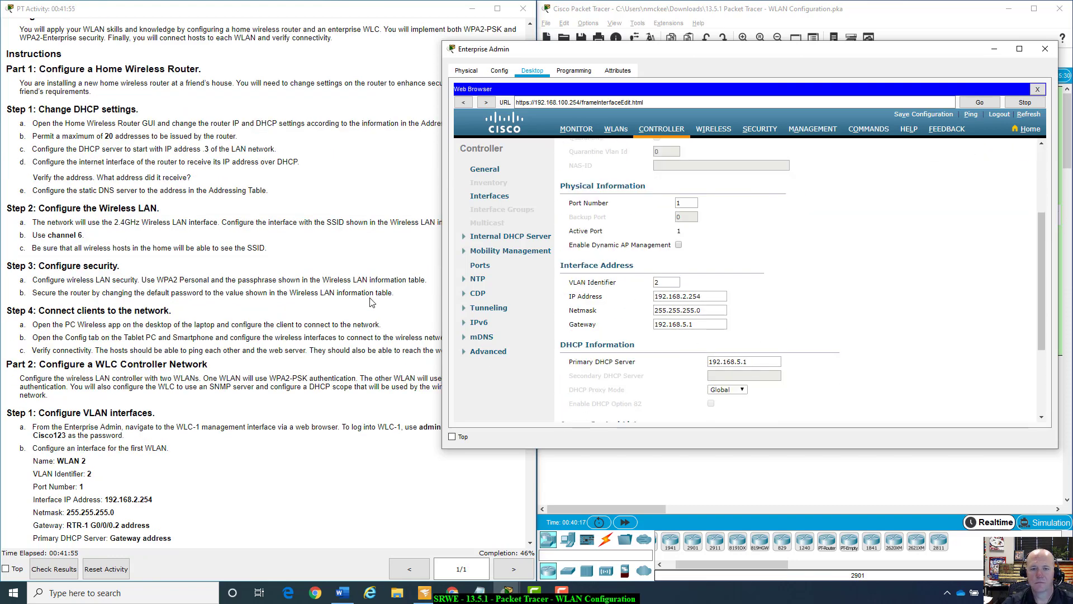
scroll(372, 302, "up", 7)
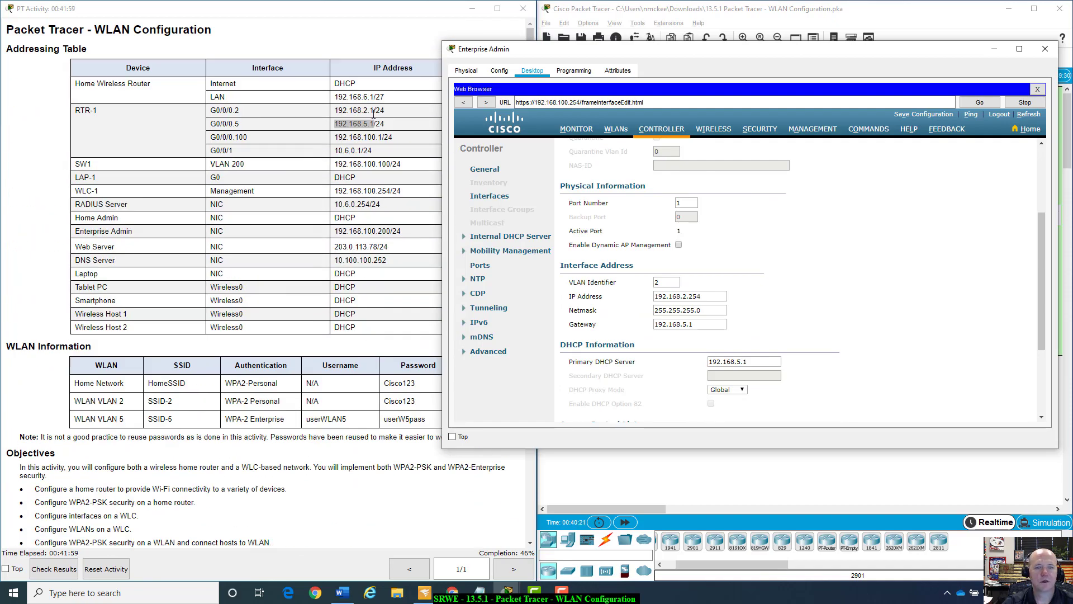
left_click(685, 324)
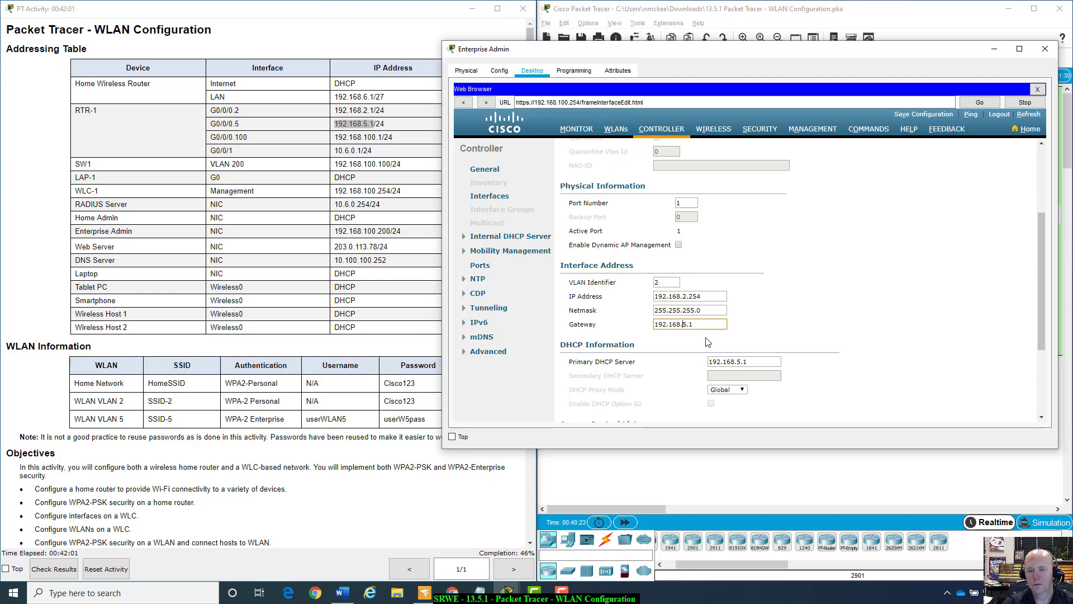
key("BackSpace")
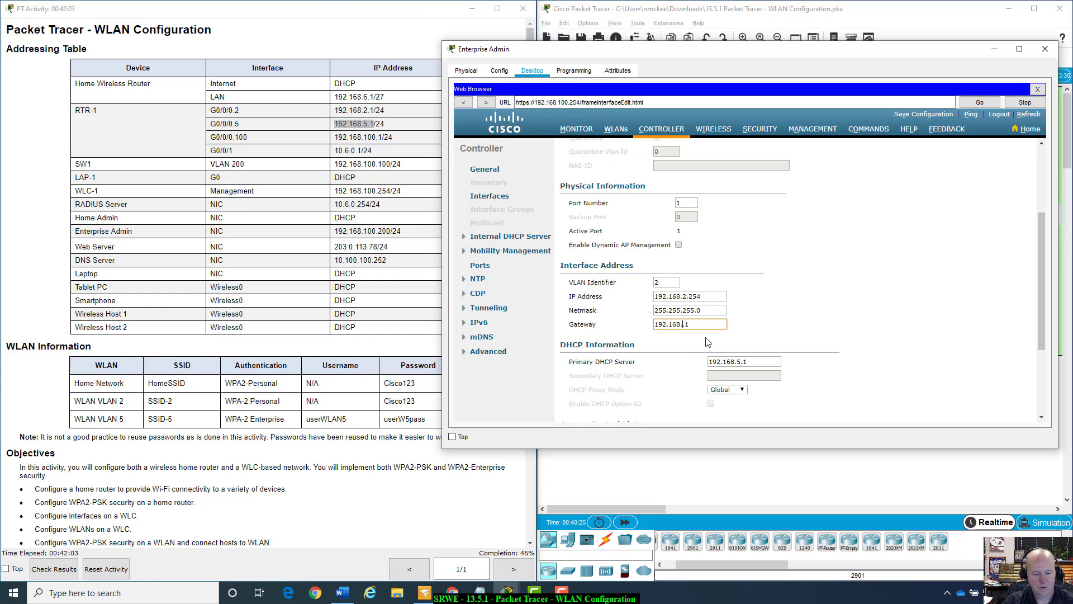
type("2")
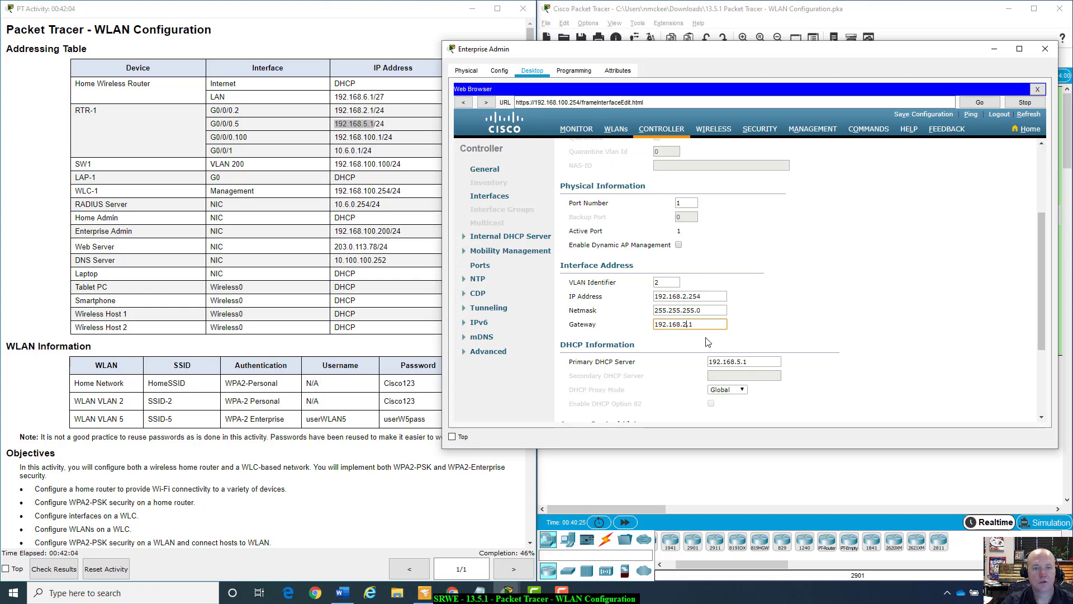
Correct the primary DHCP server from 192.168.5.1 to 192.168.2.1.
left_click(742, 362)
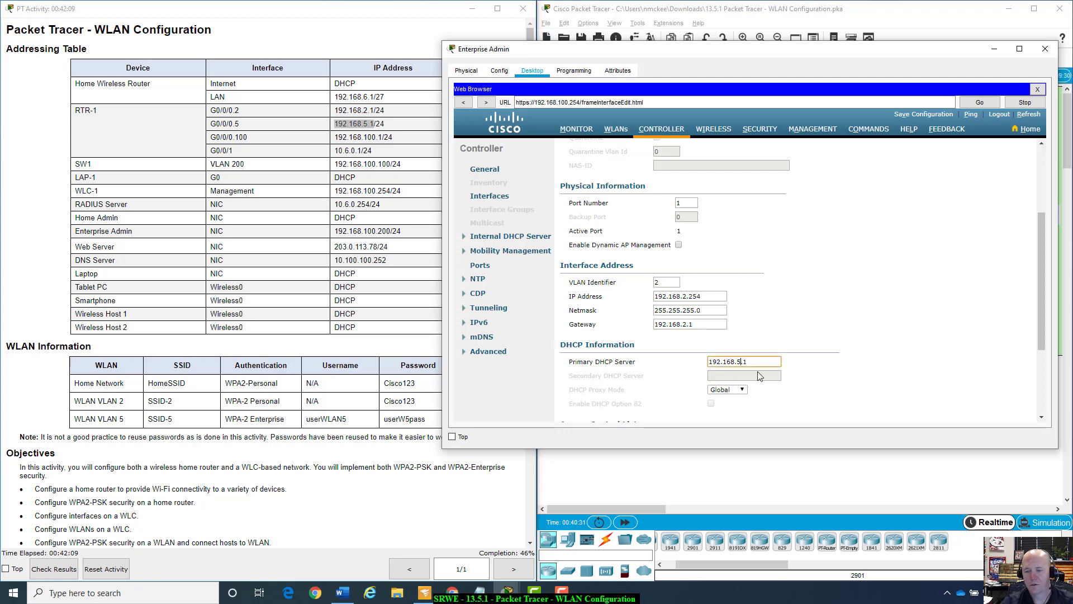
key("BackSpace")
type("2")
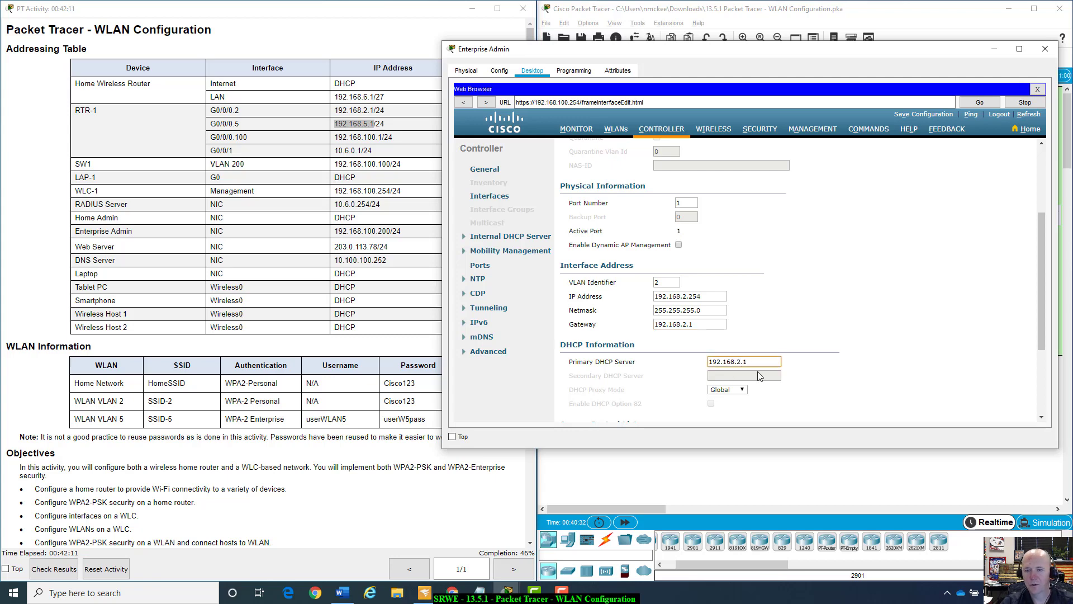
left_click(850, 379)
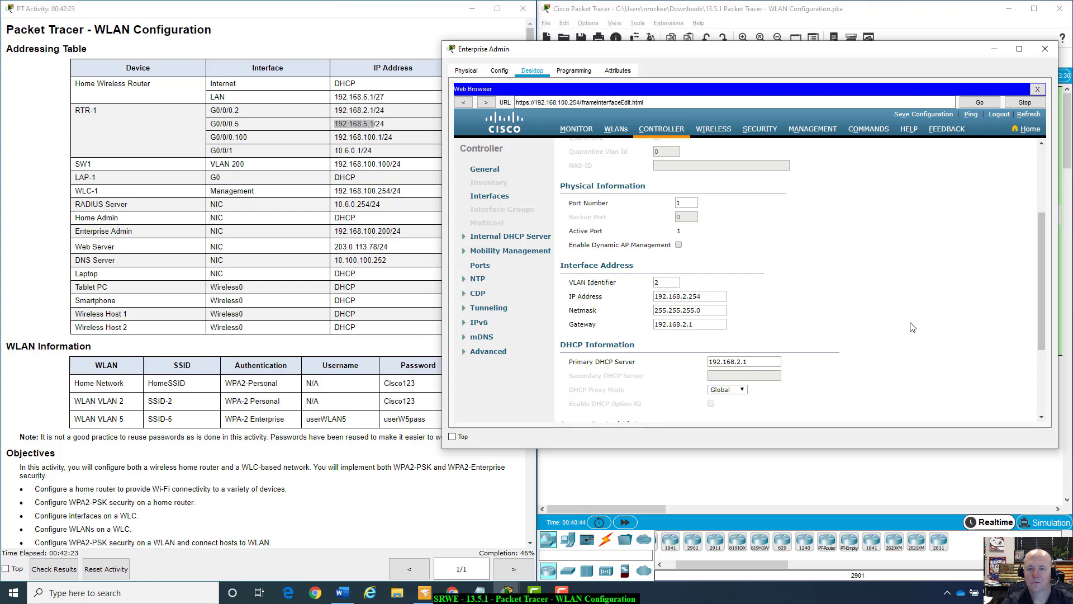
scroll(912, 327, "down", 1)
Apply the WLAN 2 interface edits, accept the disabled-WLANs warning, and go back to the interfaces list.
scroll(912, 327, "down", 3)
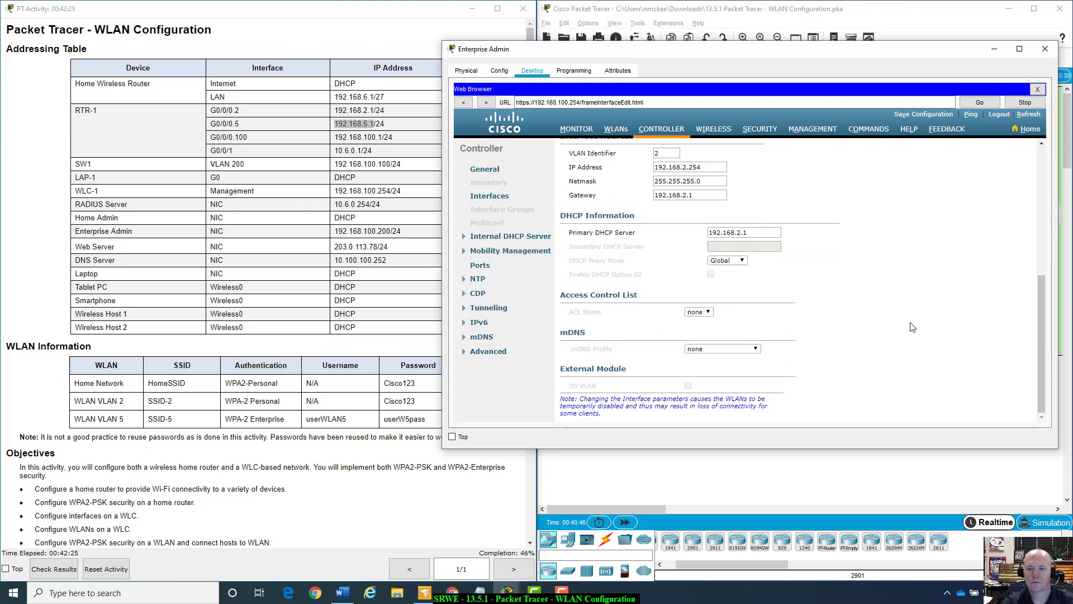
scroll(912, 327, "up", 8)
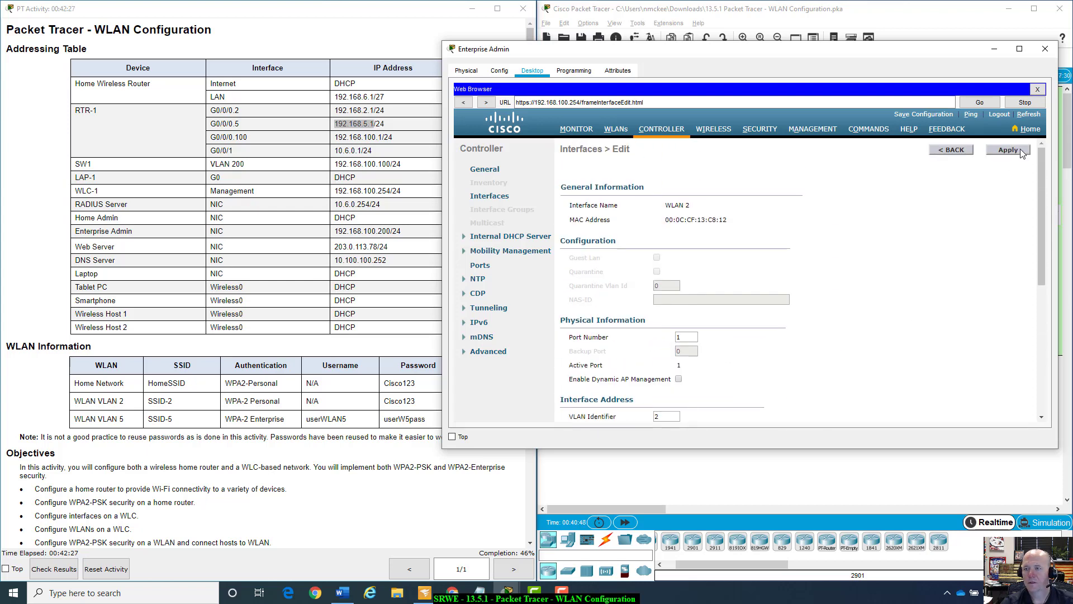
left_click(1022, 151)
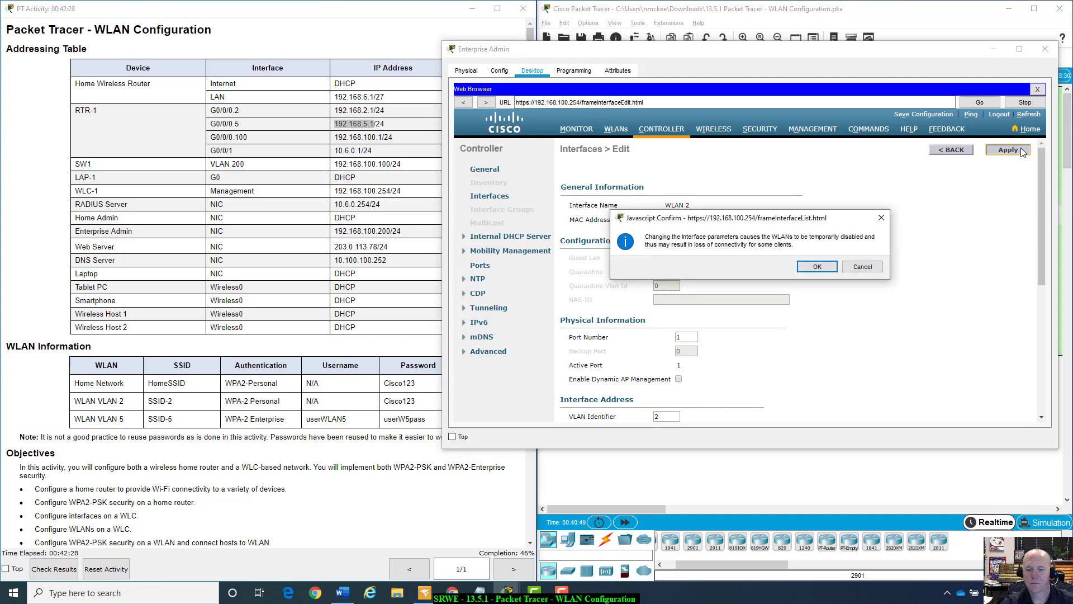
left_click(813, 270)
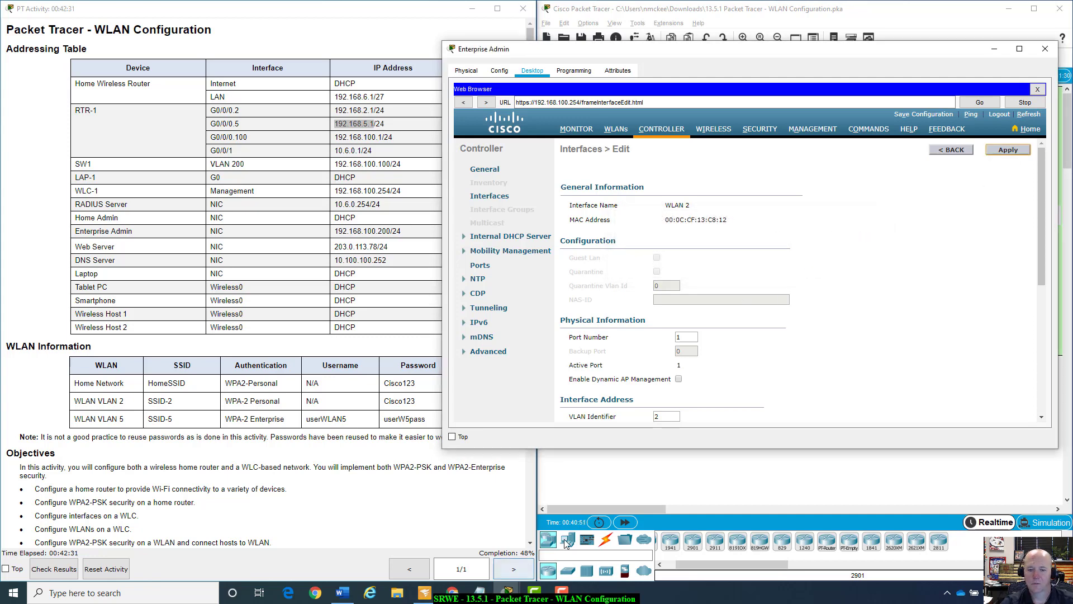
left_click(963, 151)
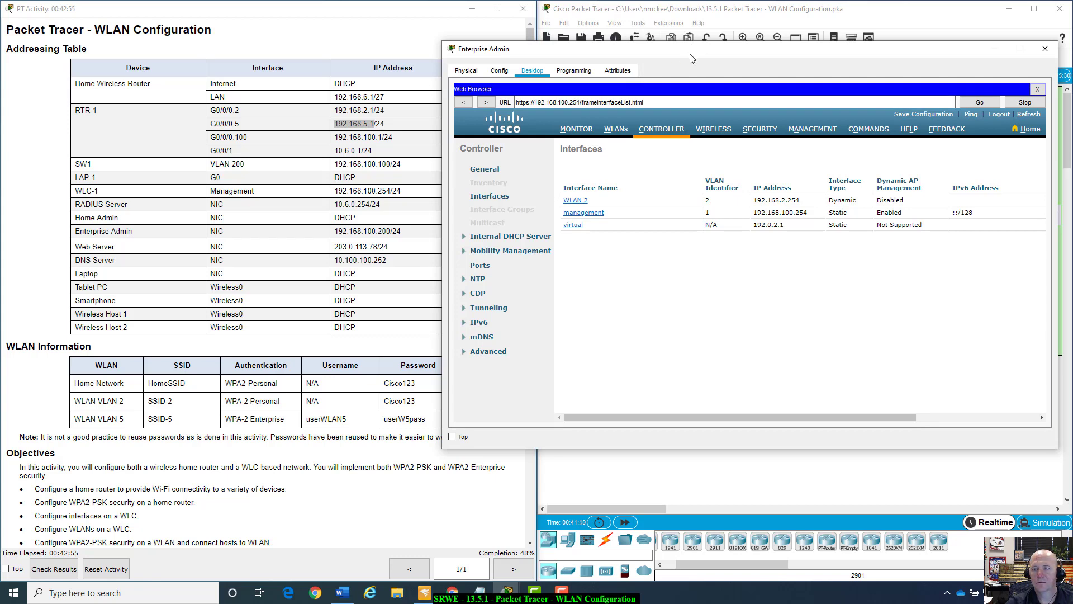
Reposition the admin window and start a new controller interface.
left_click_drag(692, 56, 694, 81)
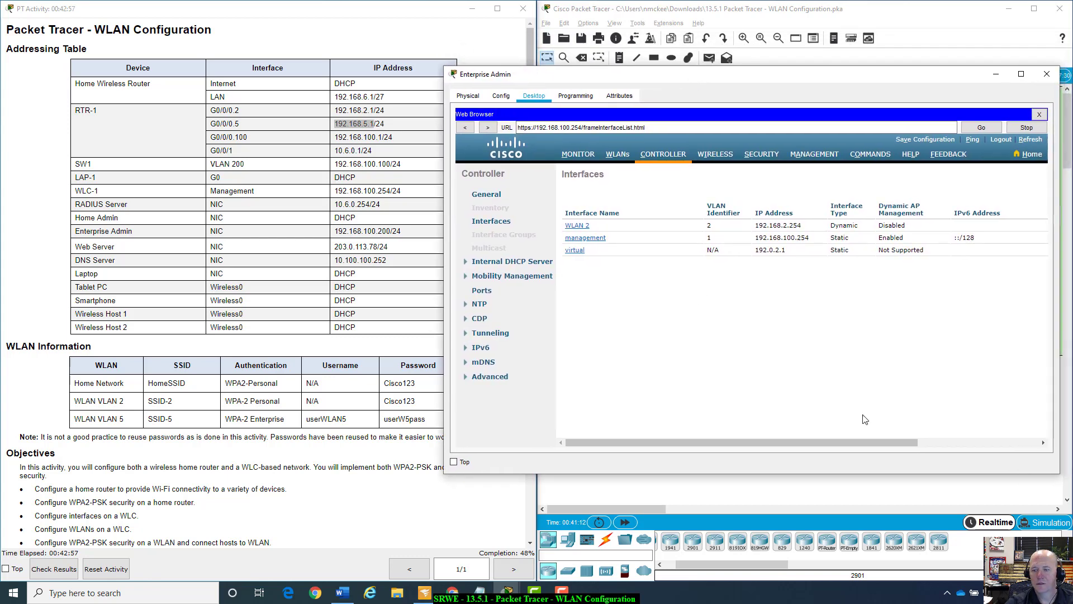
left_click_drag(892, 442, 1013, 443)
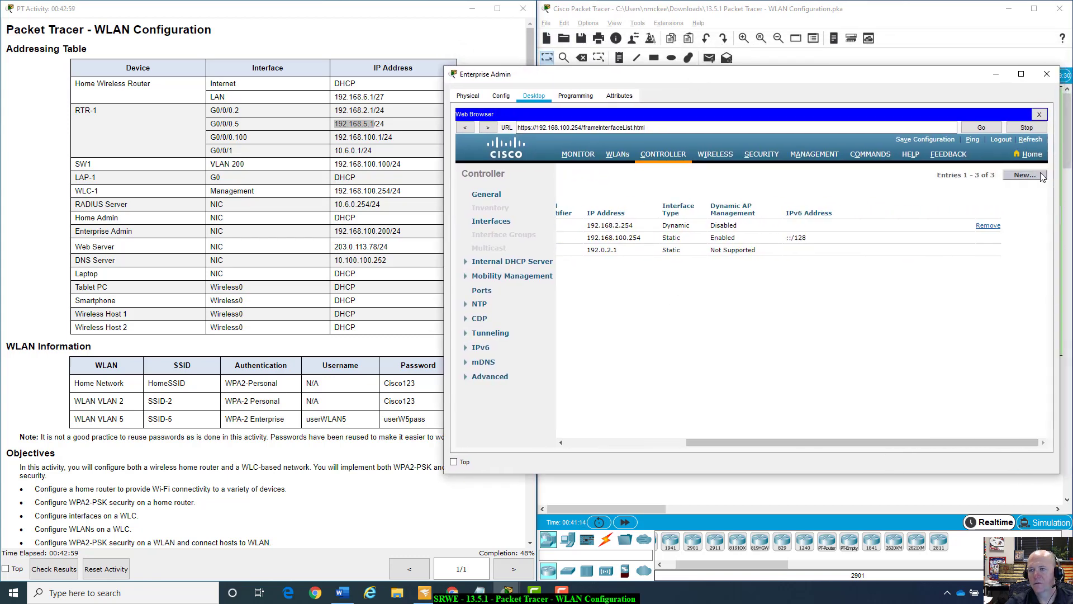
left_click(1024, 175)
scroll(271, 491, "down", 10)
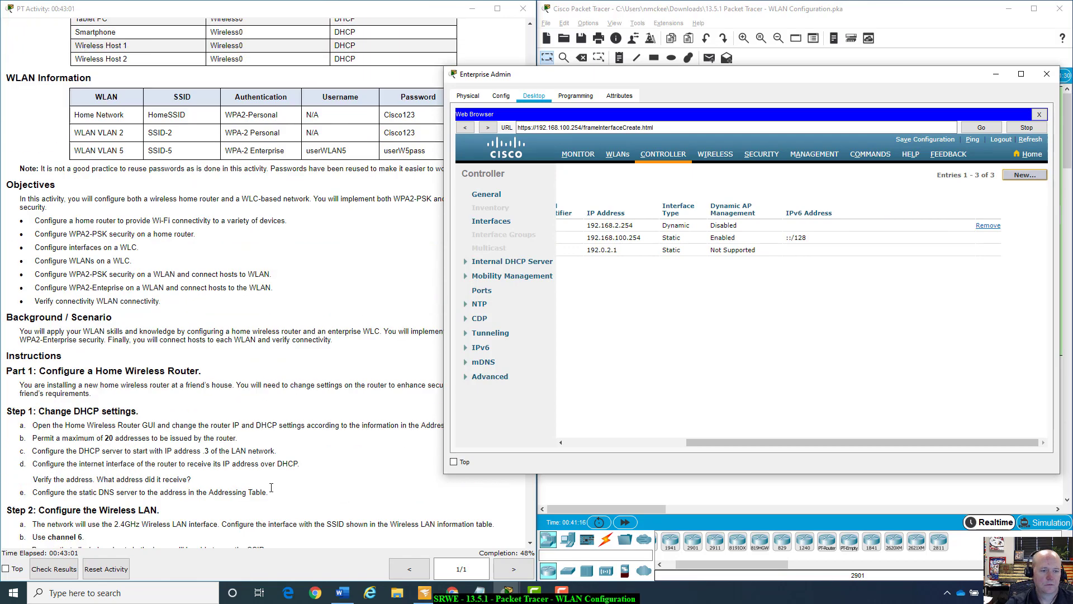
scroll(272, 488, "down", 9)
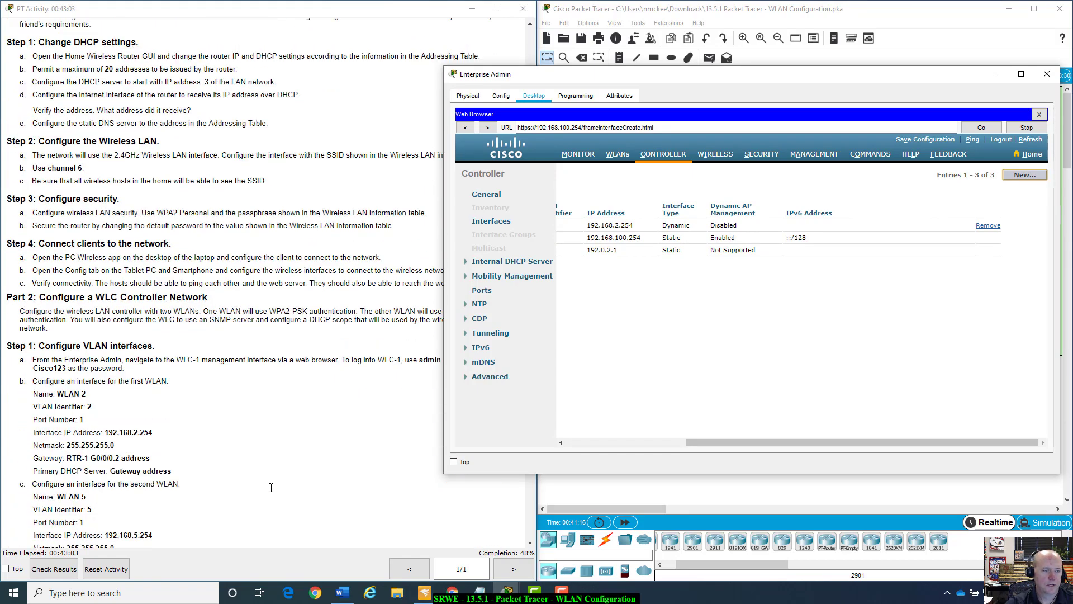
scroll(271, 488, "down", 2)
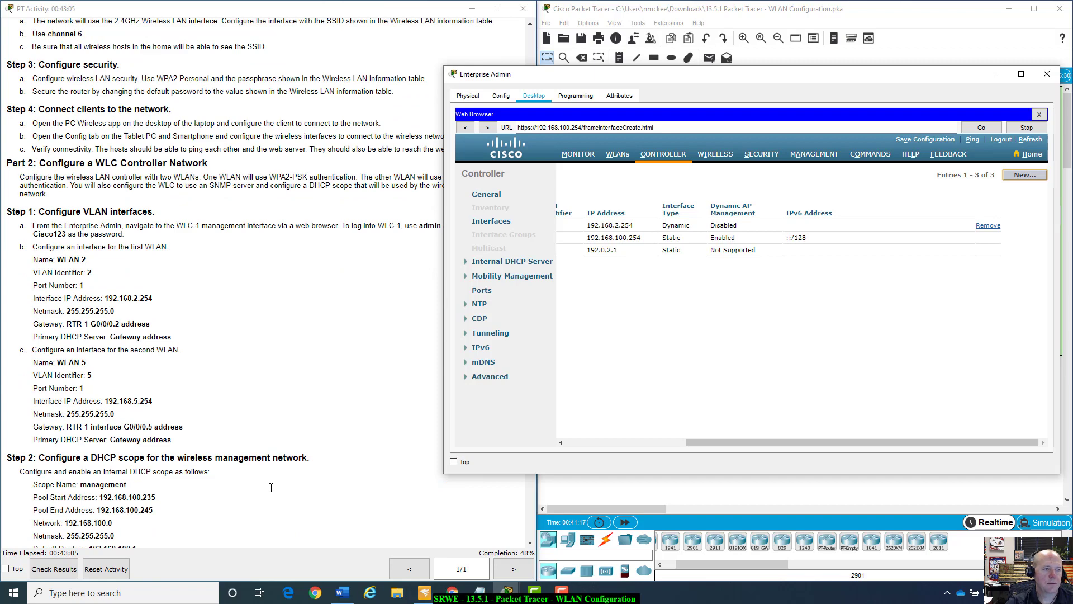
scroll(272, 487, "down", 1)
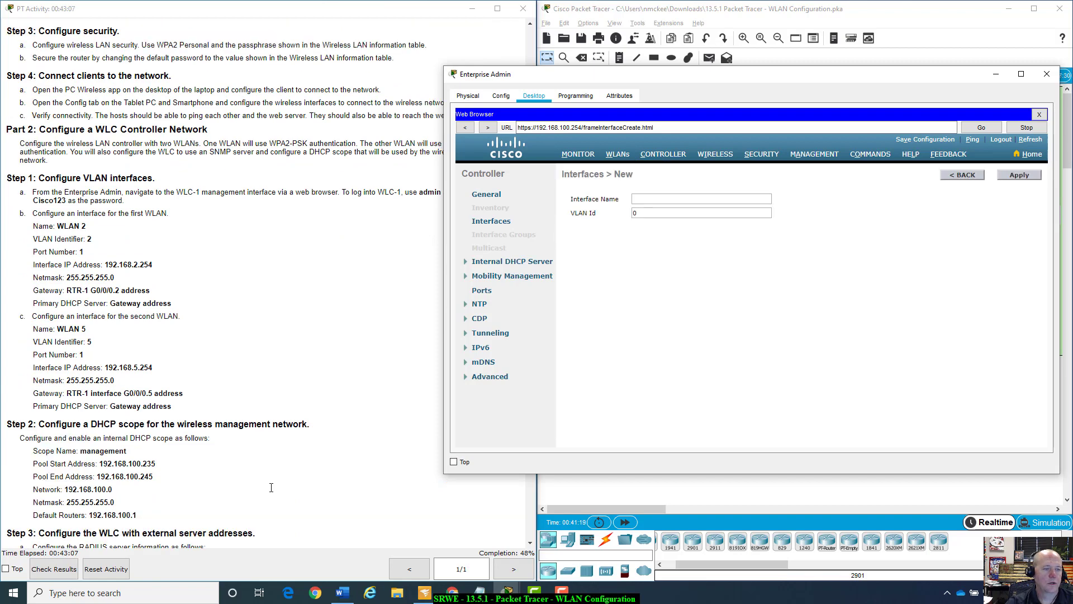
scroll(271, 488, "down", 8)
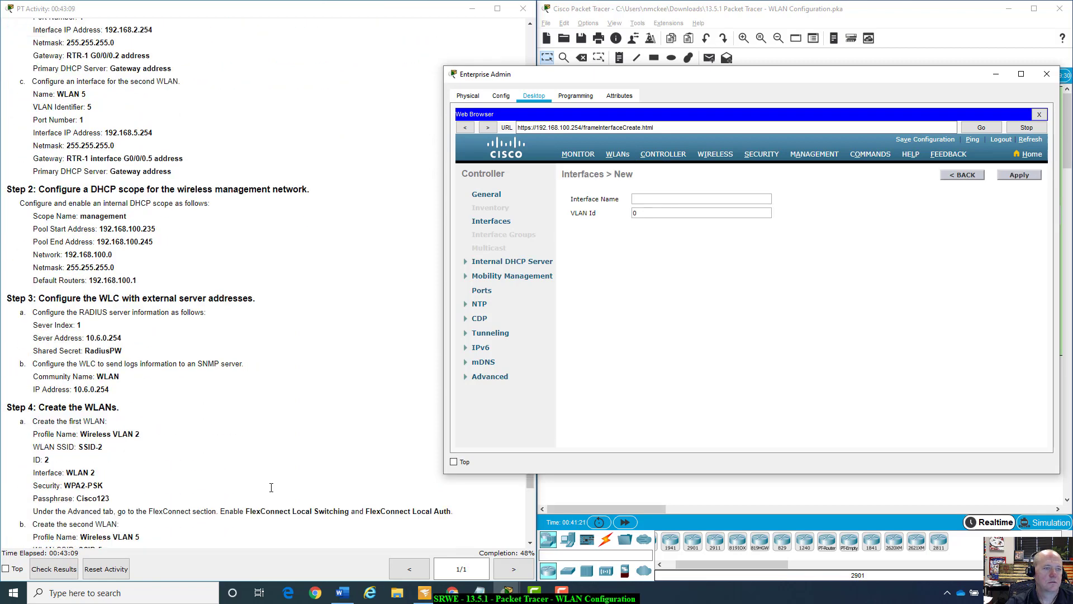
scroll(272, 488, "down", 1)
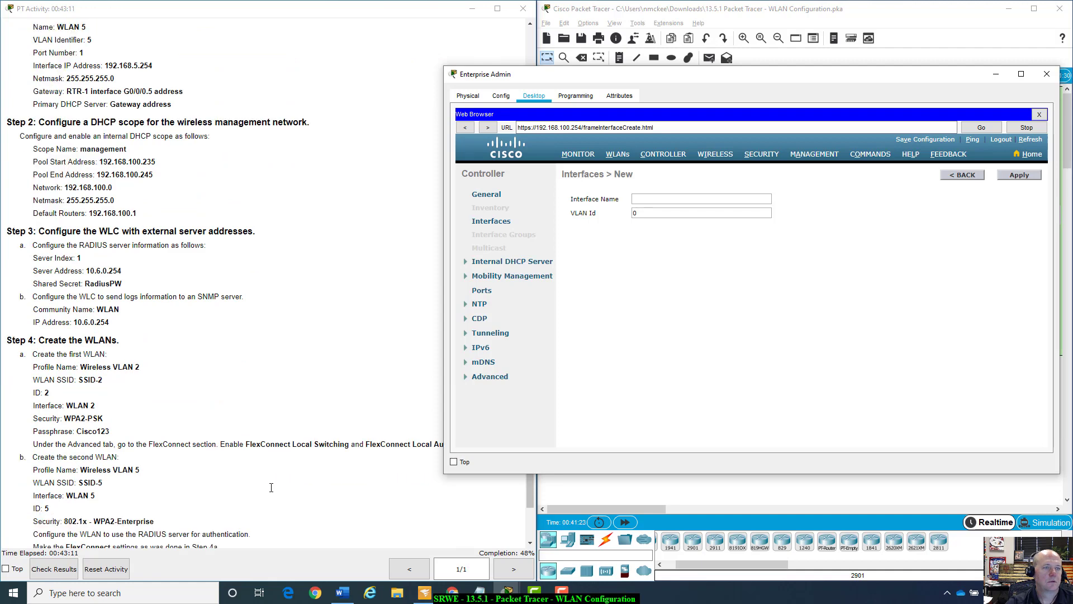
scroll(257, 469, "up", 1)
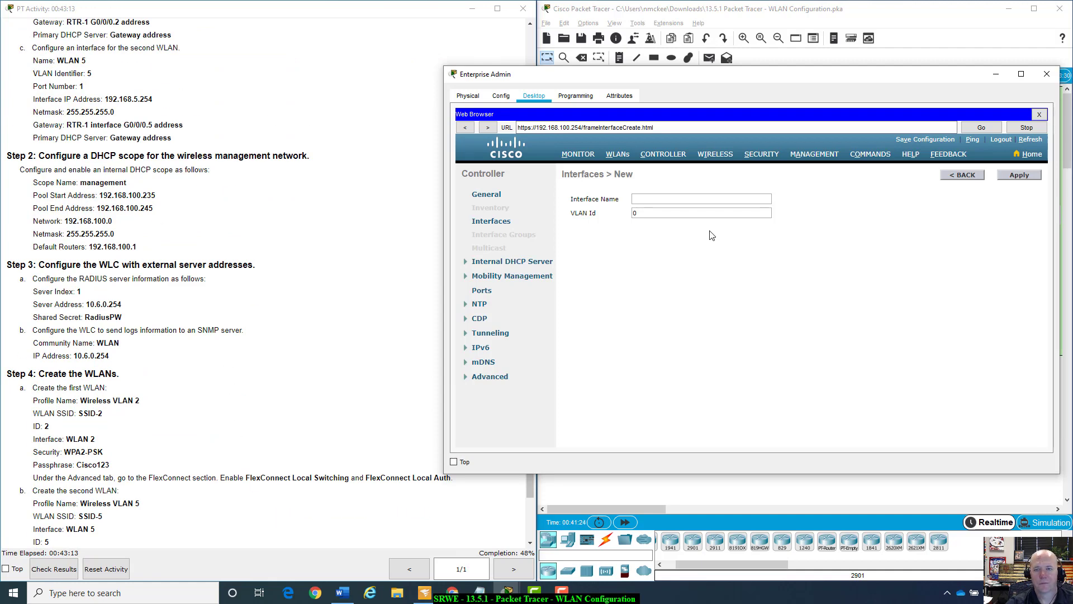
Name the new interface WLAN 5, change its VLAN Id from 0 to 5, and apply.
left_click(690, 201)
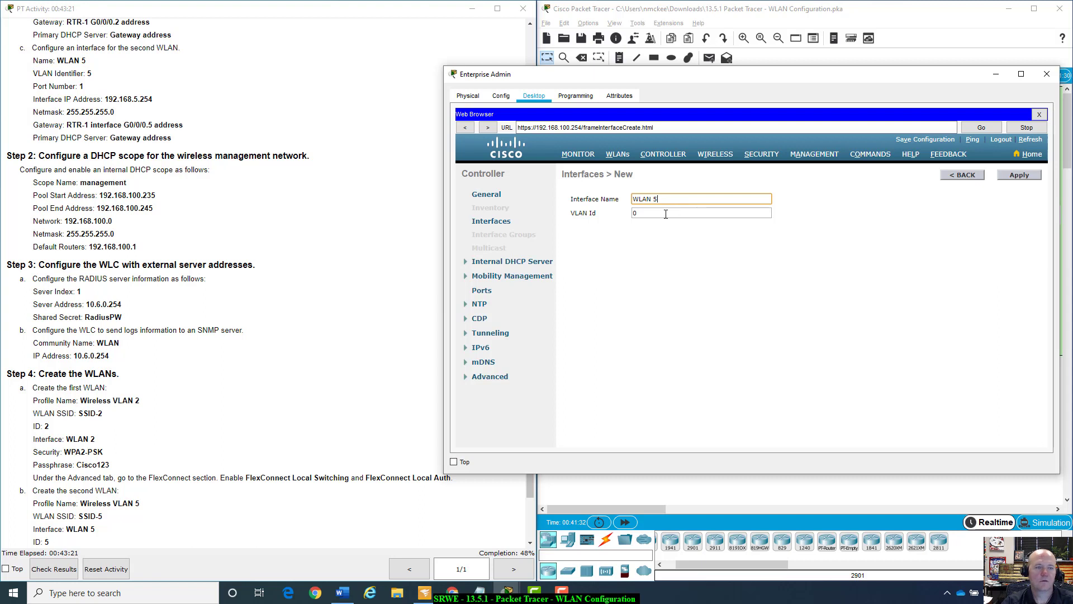
left_click(666, 215)
key("BackSpace")
type("5")
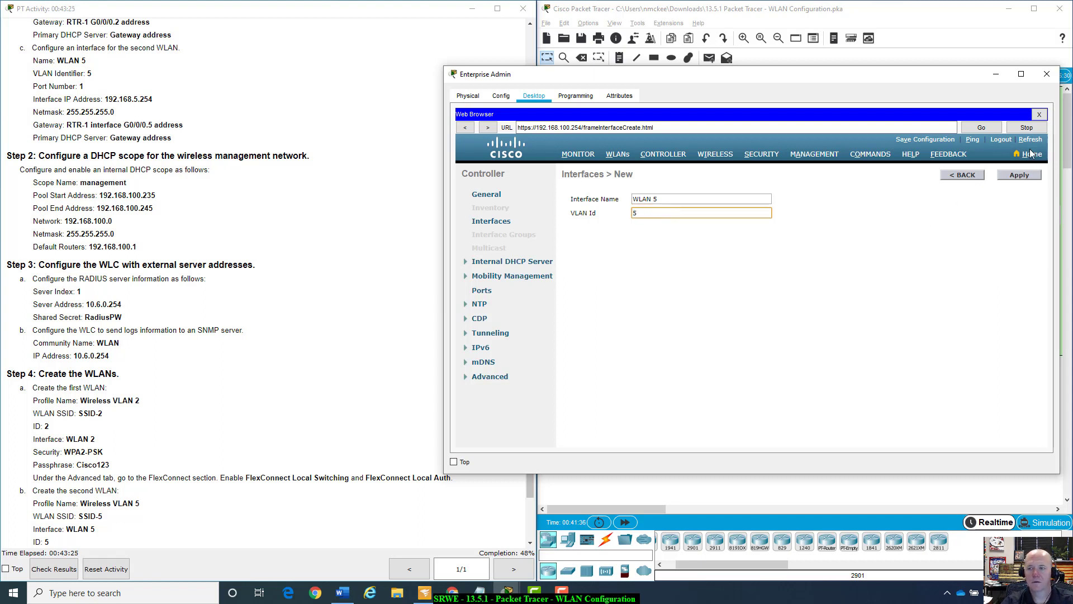
left_click(1023, 176)
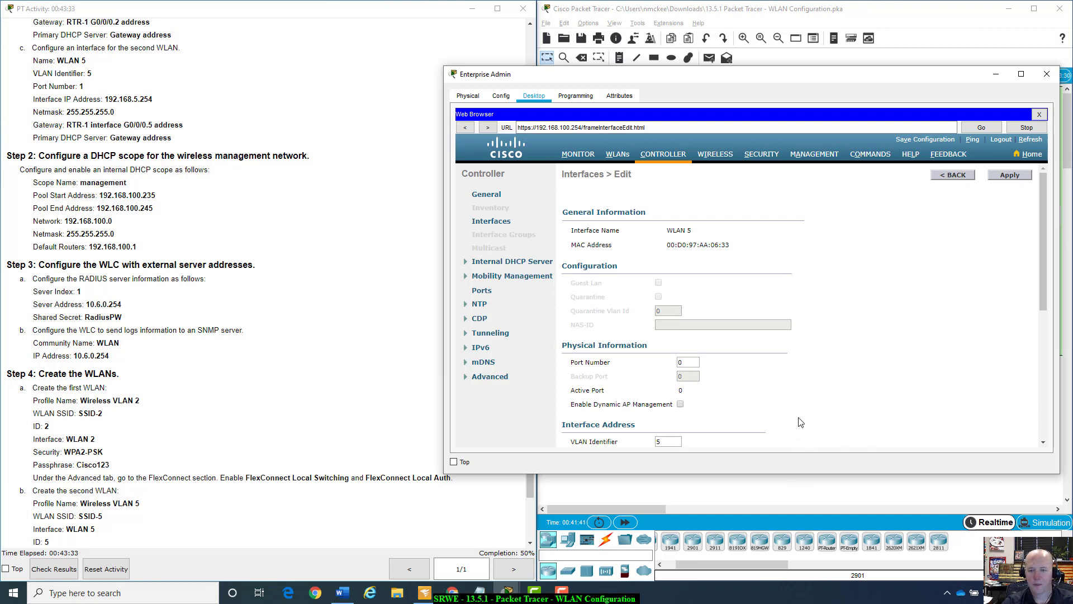
Set WLAN 5 to port 1 with IP 192.168.5.254 and netmask 255.255.255.0.
scroll(800, 422, "down", 3)
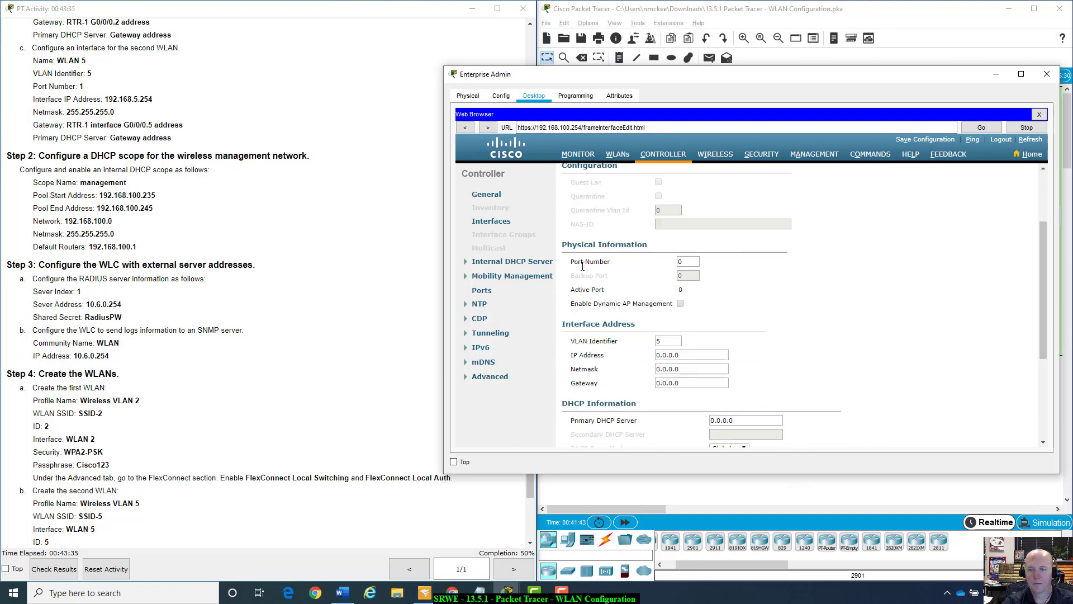
double_click(686, 261)
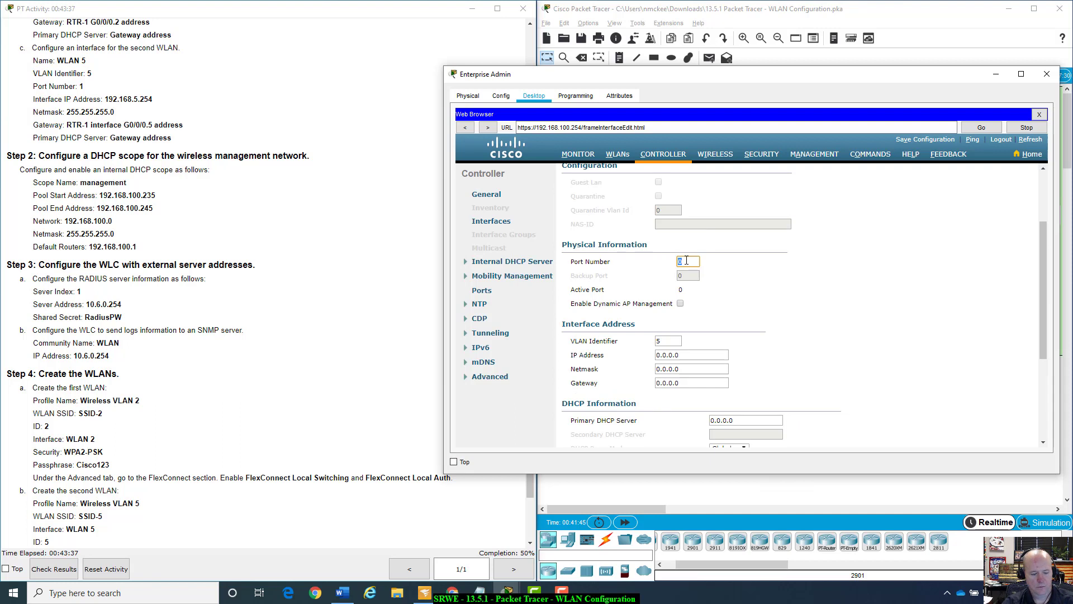
type("1")
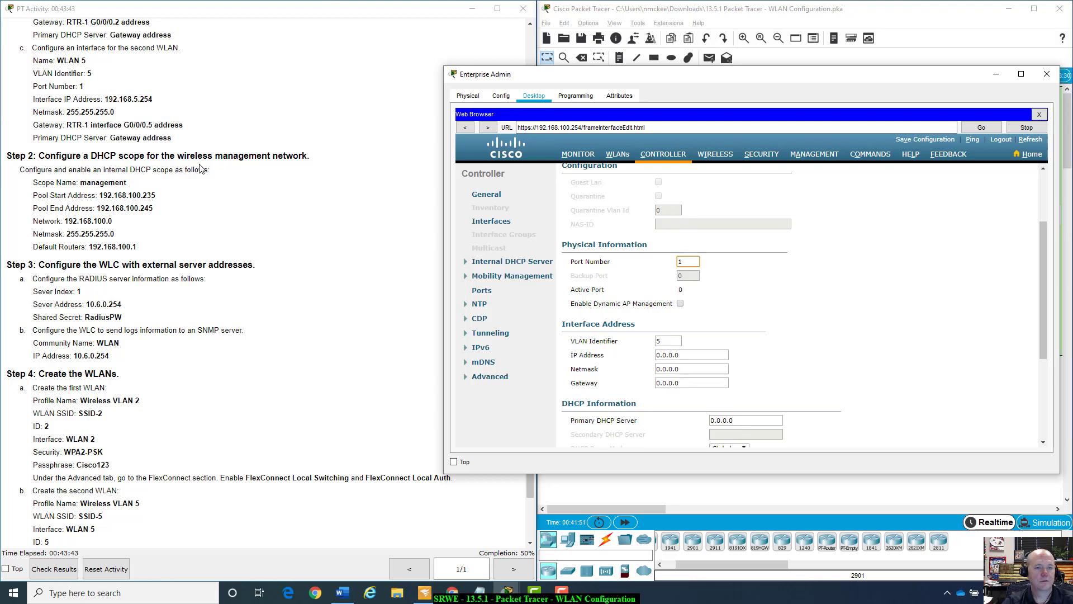
double_click(690, 355)
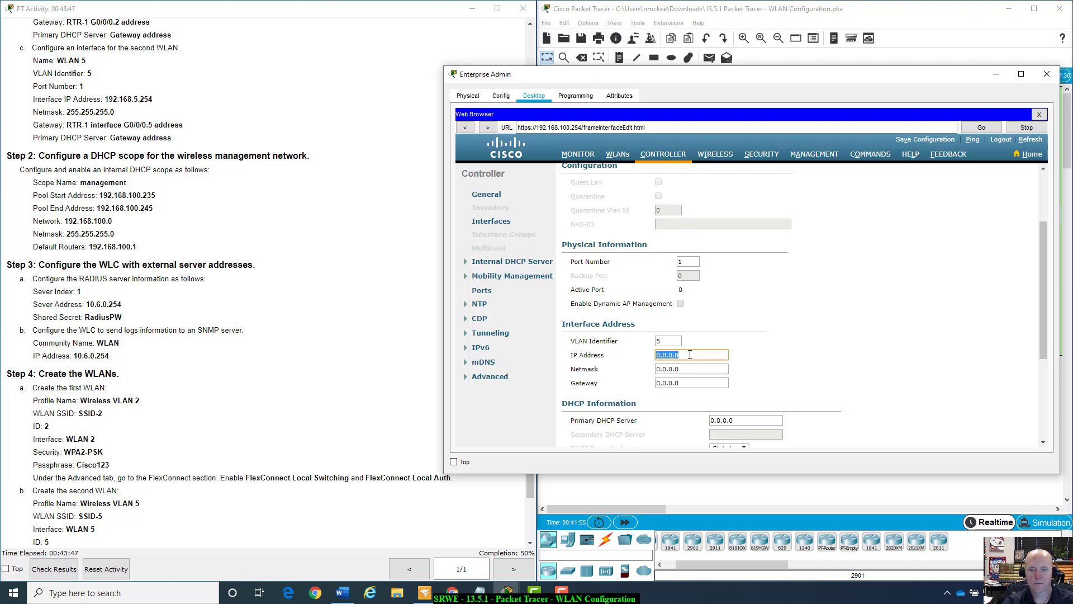
type("192")
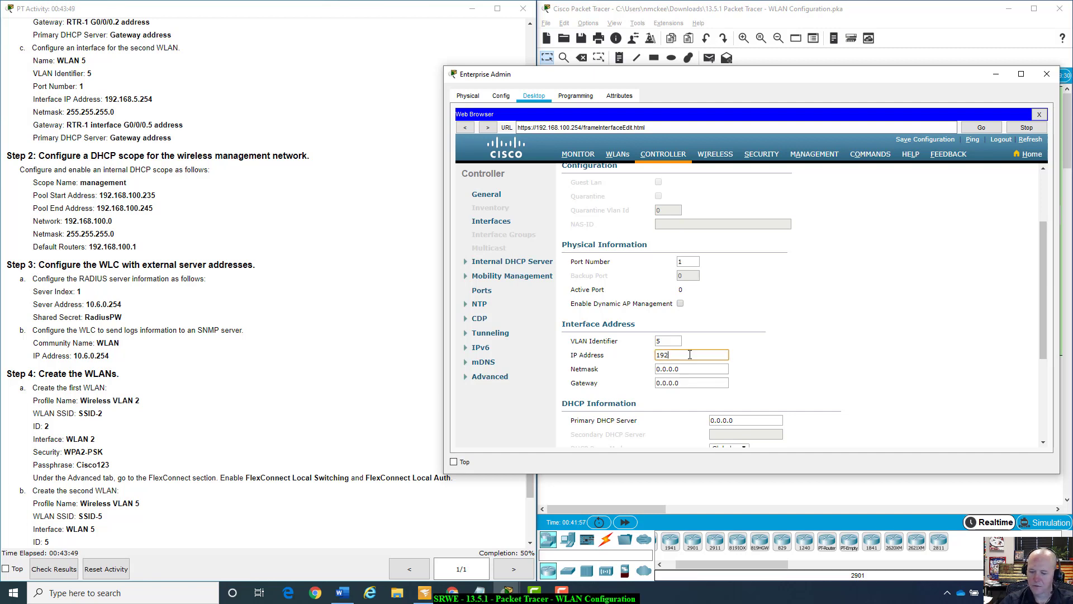
type(".168.")
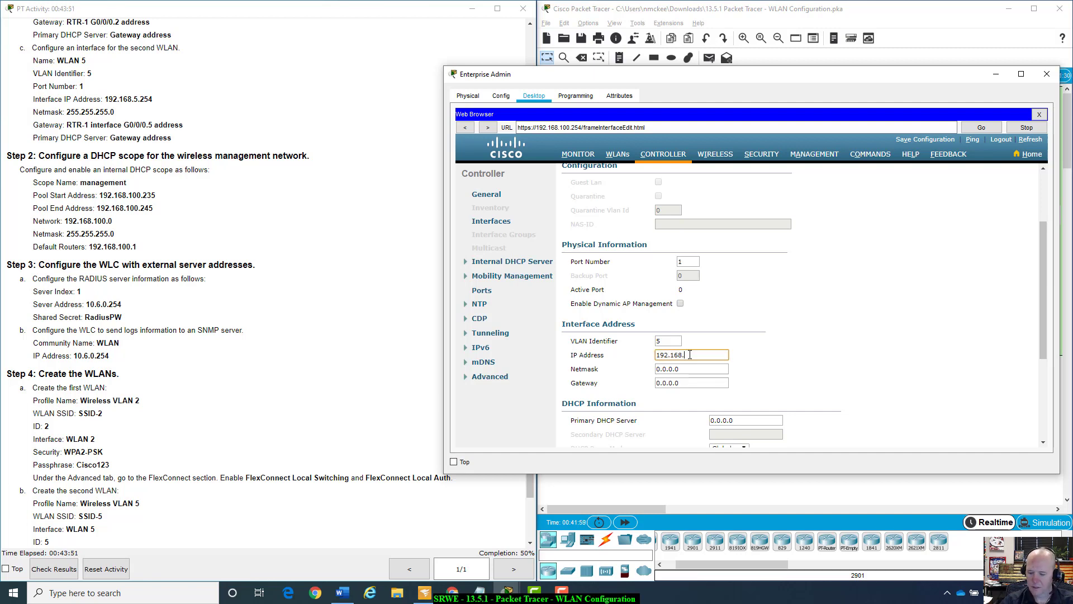
type("5.254")
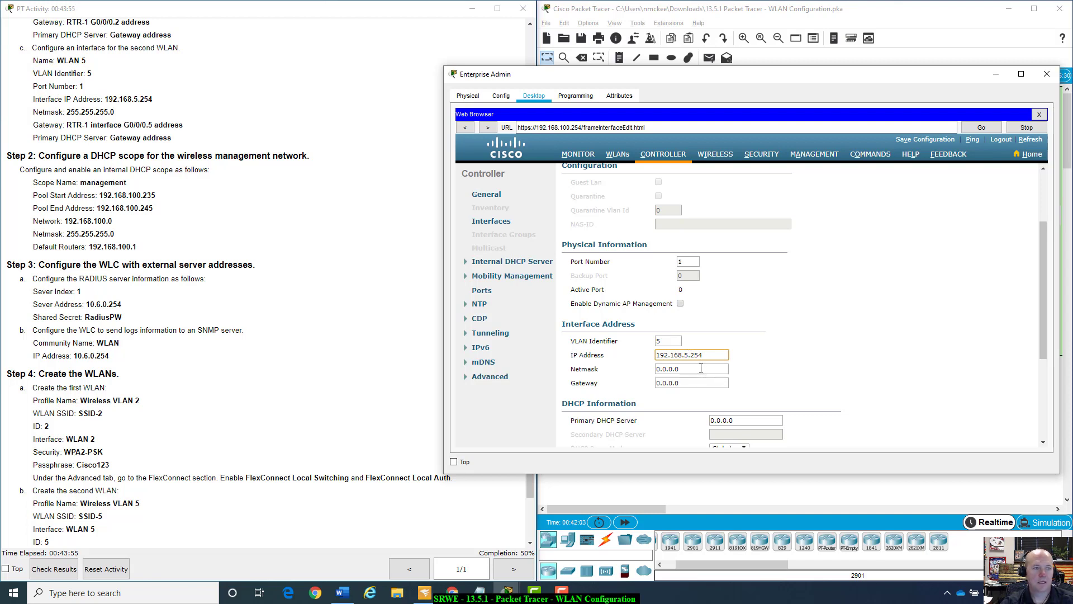
double_click(701, 369)
type("2")
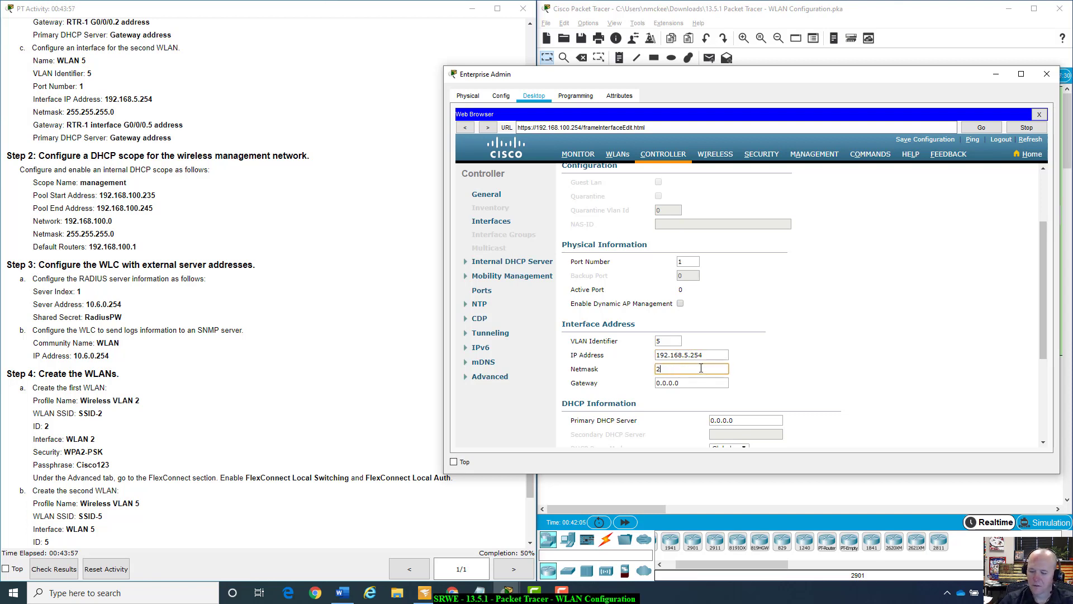
type("55.255.255.0")
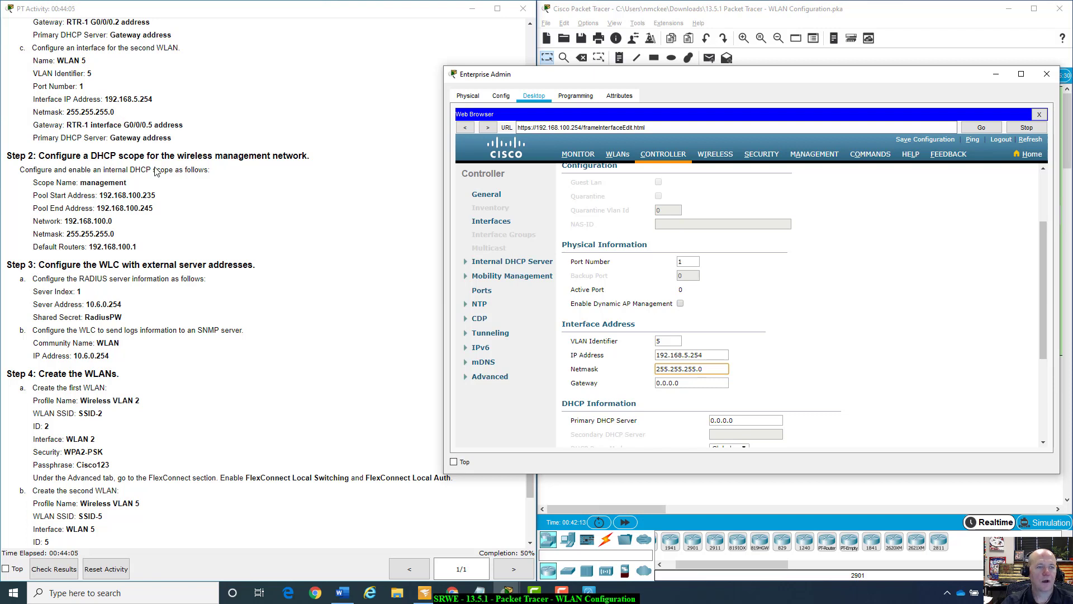
Enter 192.168.5.1 as both the gateway and primary DHCP server.
left_click(365, 285)
scroll(366, 285, "up", 15)
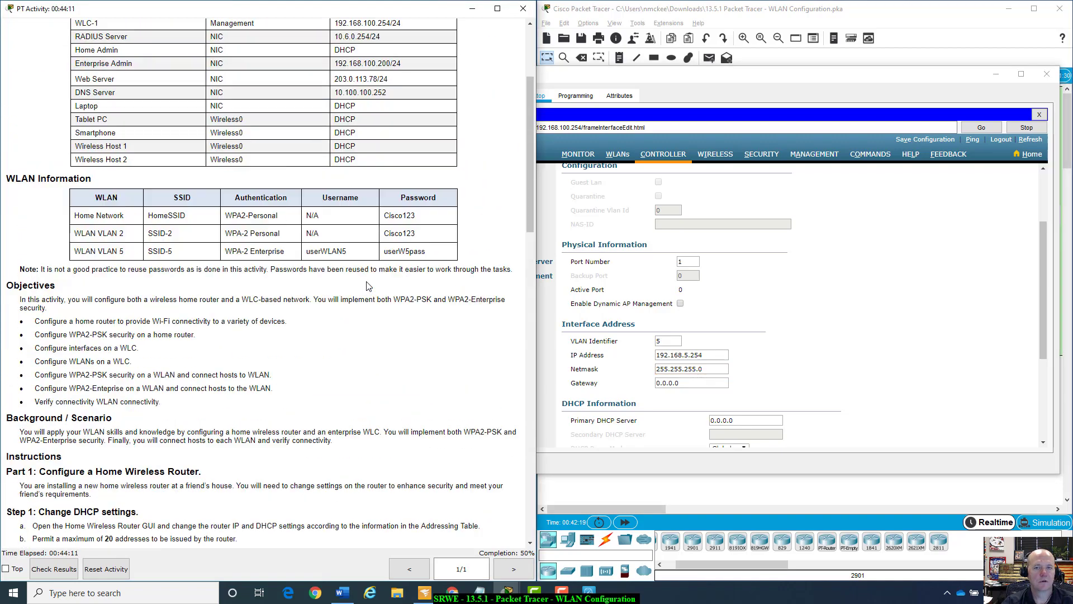
scroll(368, 286, "up", 5)
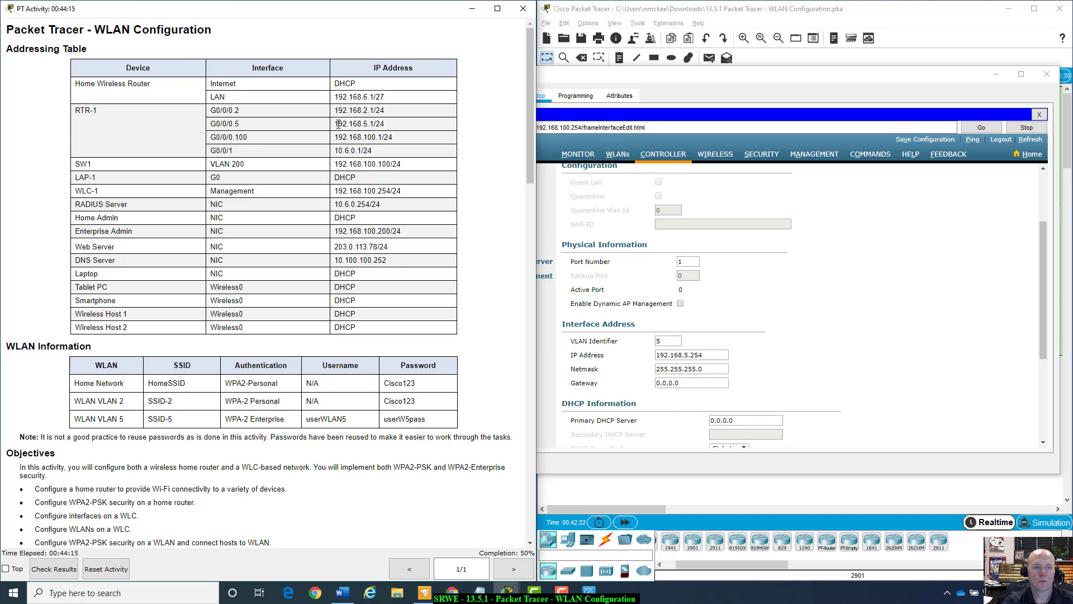
left_click(674, 385)
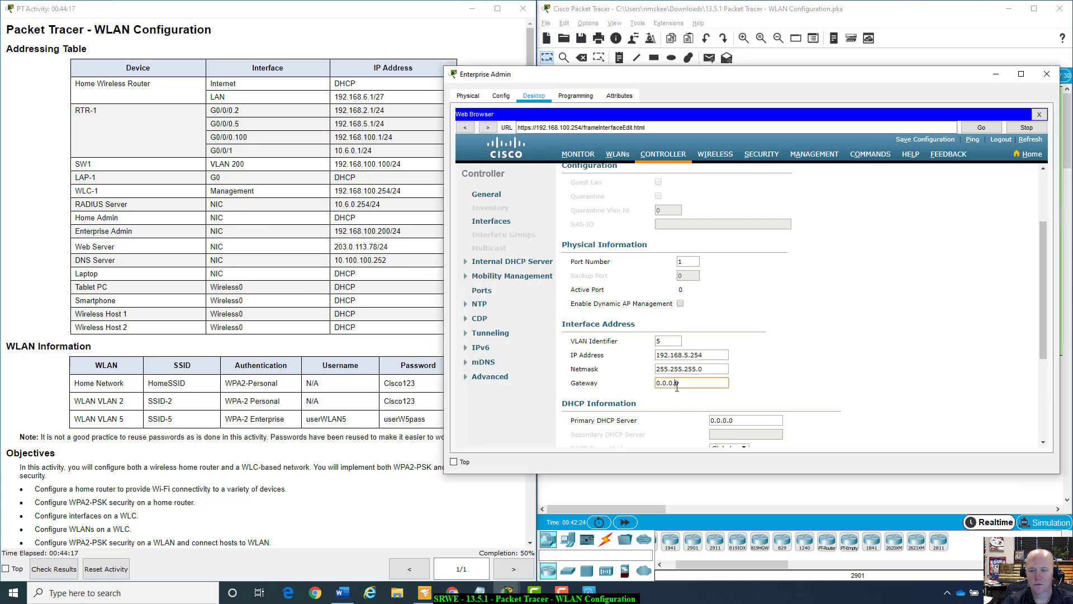
double_click(674, 384)
type("192.168.5.1")
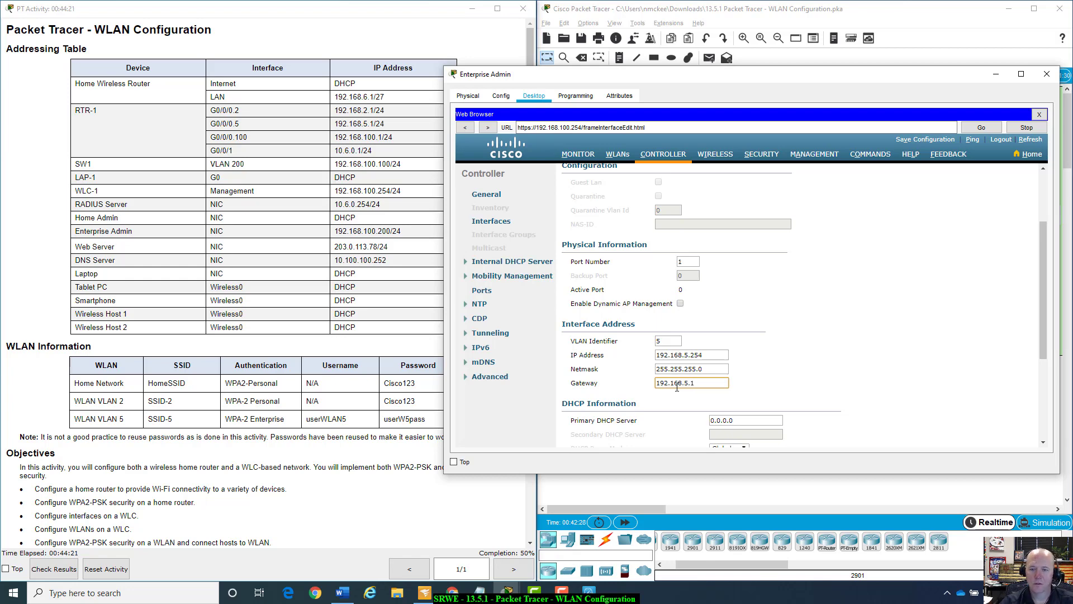
scroll(201, 316, "down", 5)
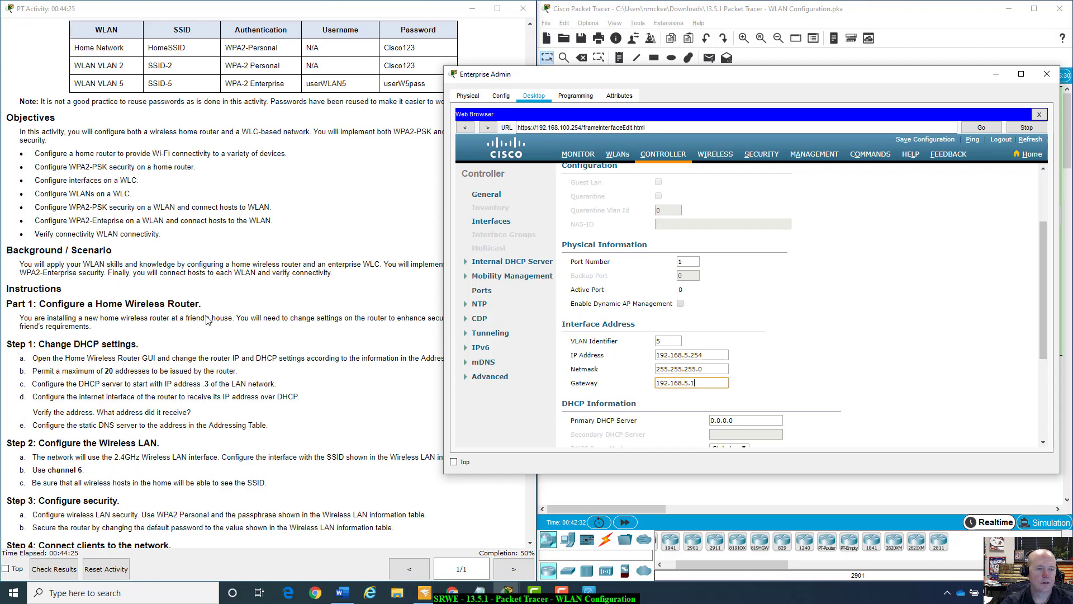
scroll(207, 320, "down", 7)
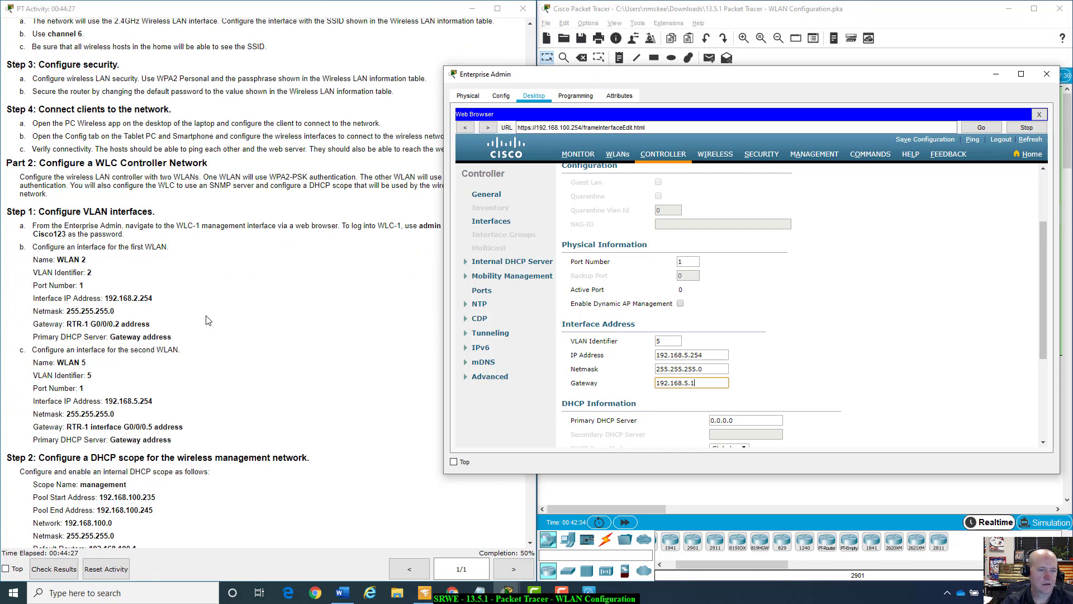
scroll(208, 320, "down", 1)
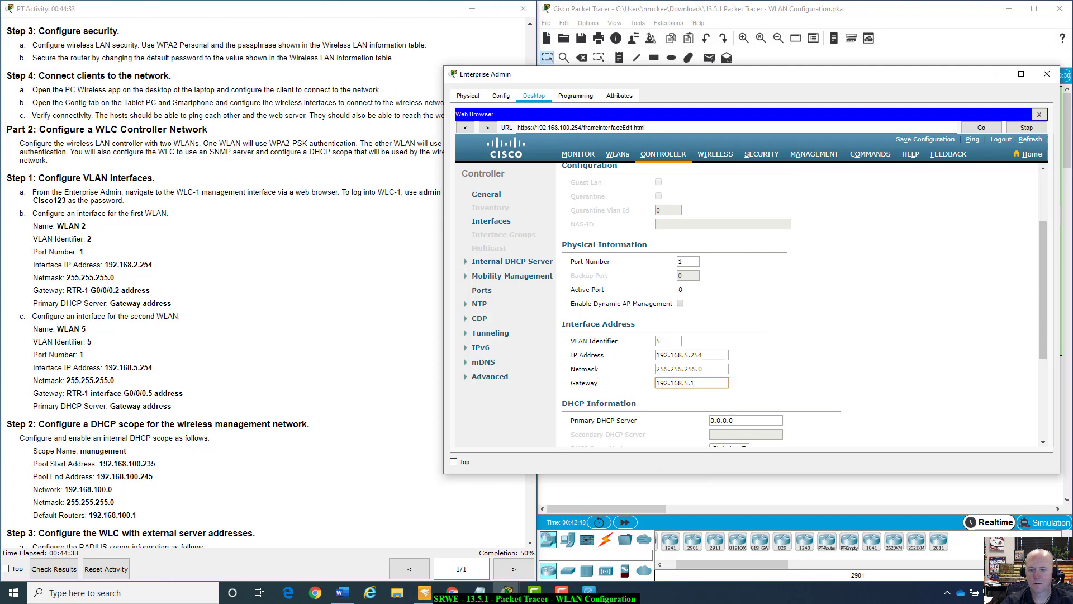
key("Tab")
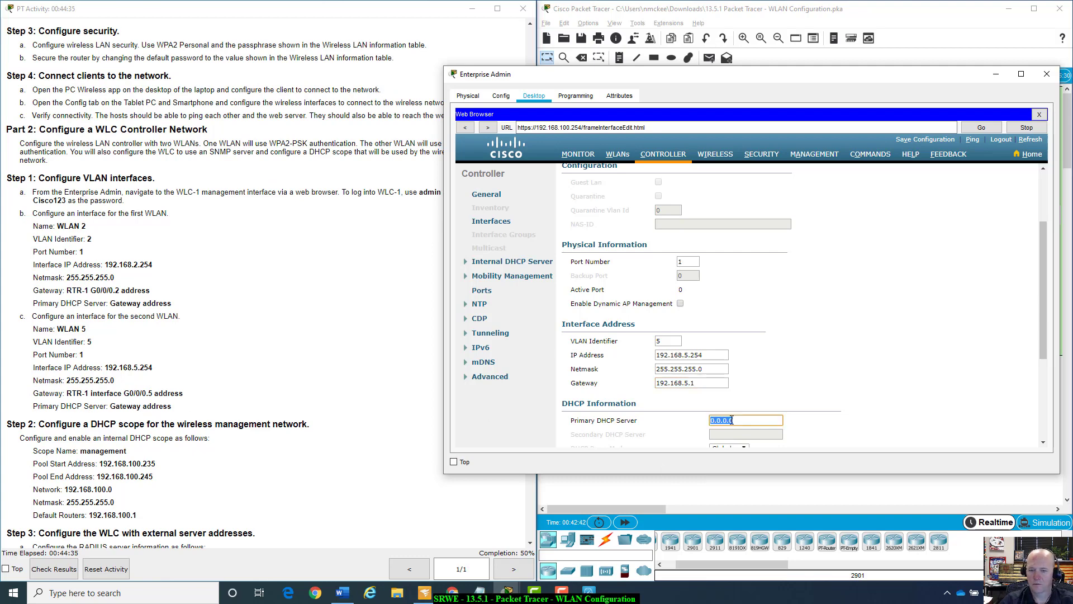
type("192.168.5.1")
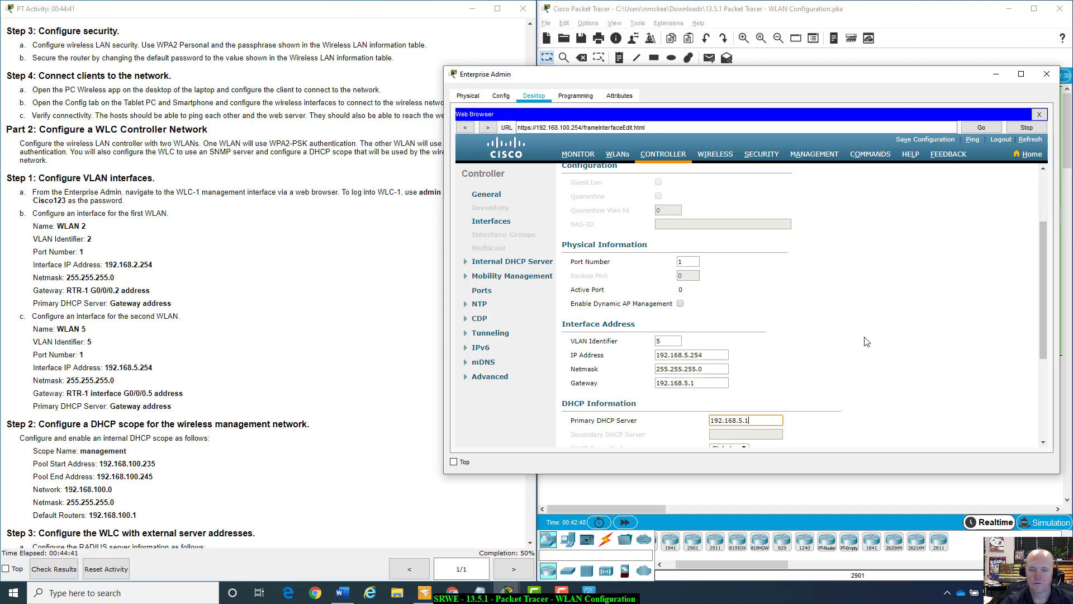
Review the WLAN 5 form and submit the interface changes.
scroll(867, 342, "up", 2)
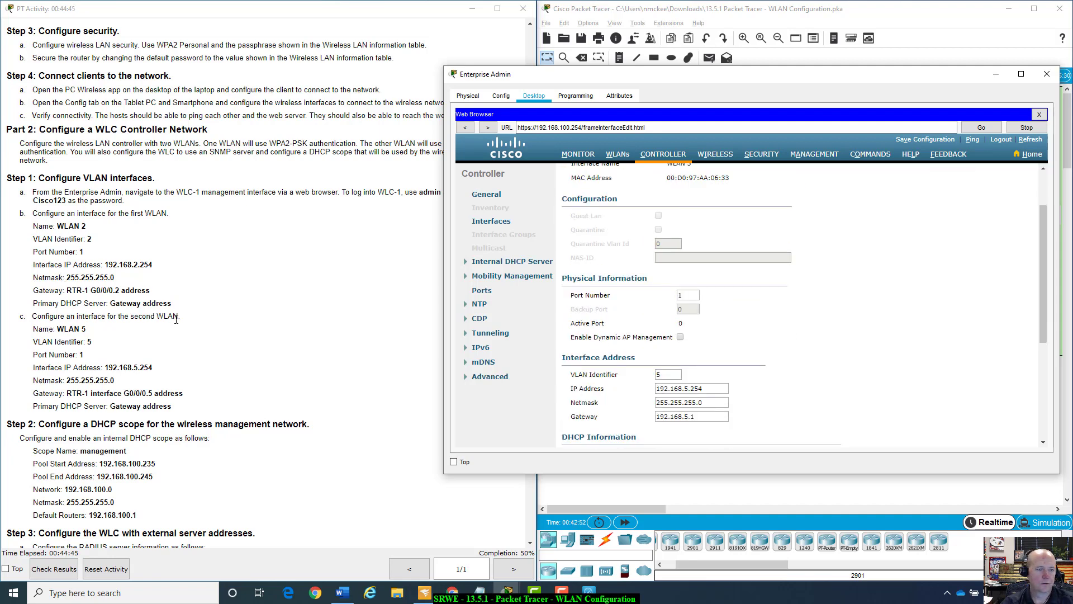
scroll(856, 329, "up", 2)
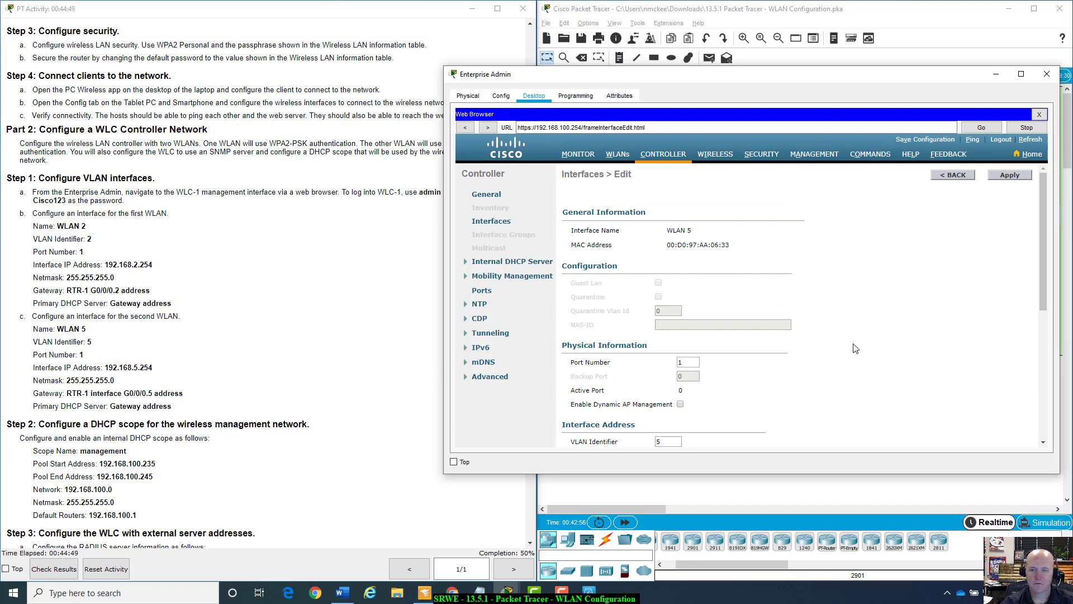
scroll(855, 344, "down", 2)
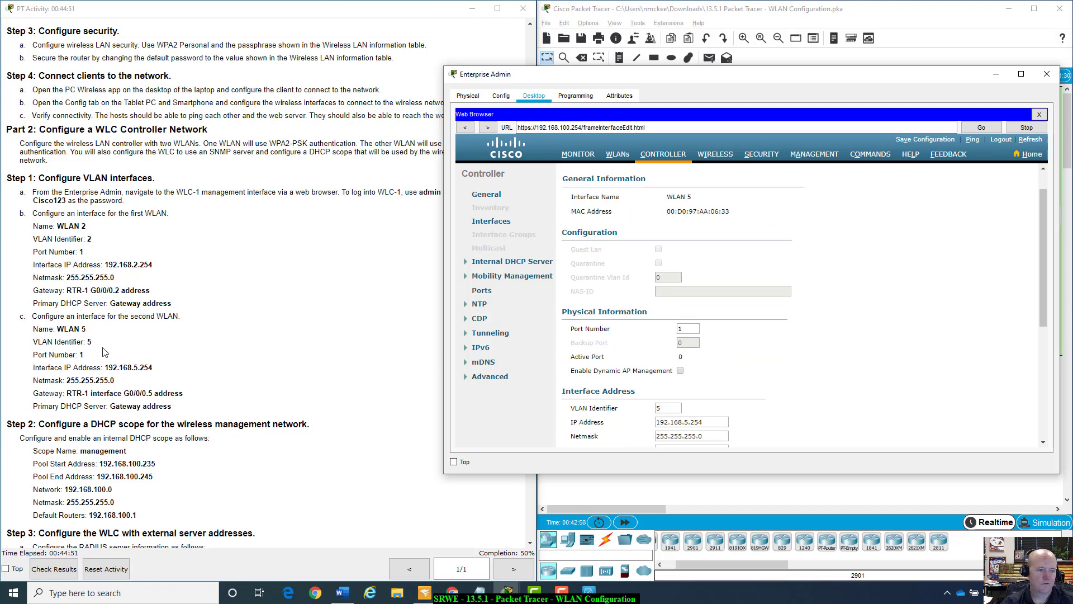
scroll(149, 366, "down", 1)
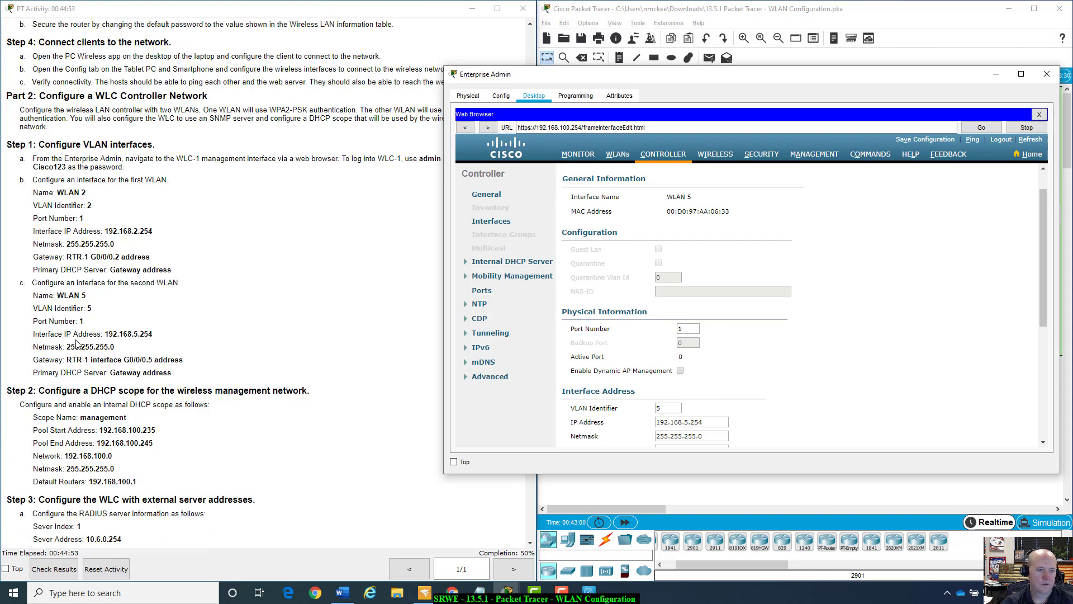
scroll(979, 335, "down", 2)
scroll(979, 336, "up", 2)
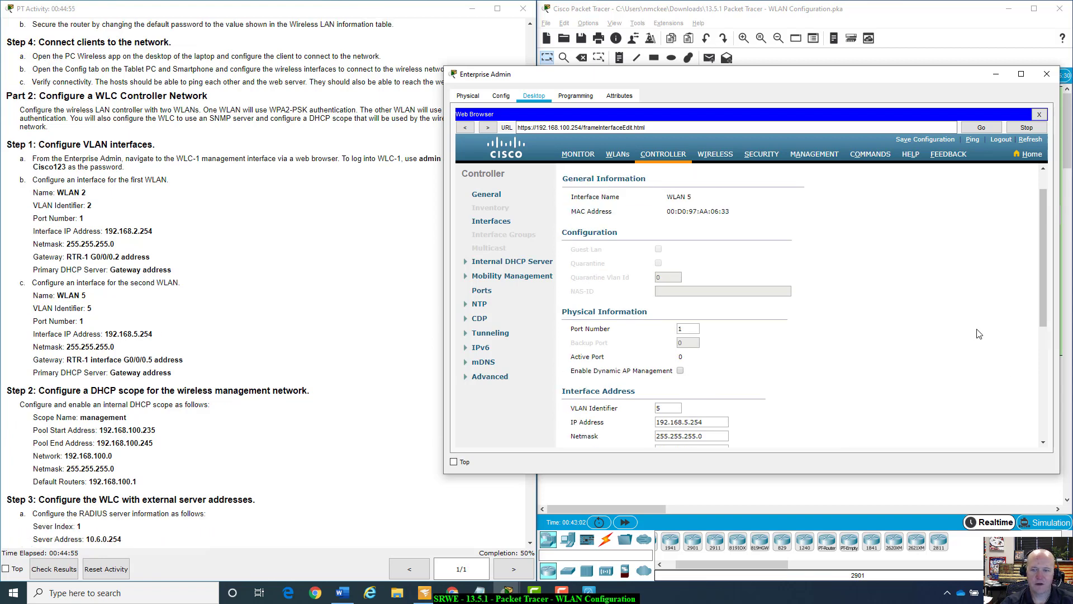
scroll(957, 414, "down", 2)
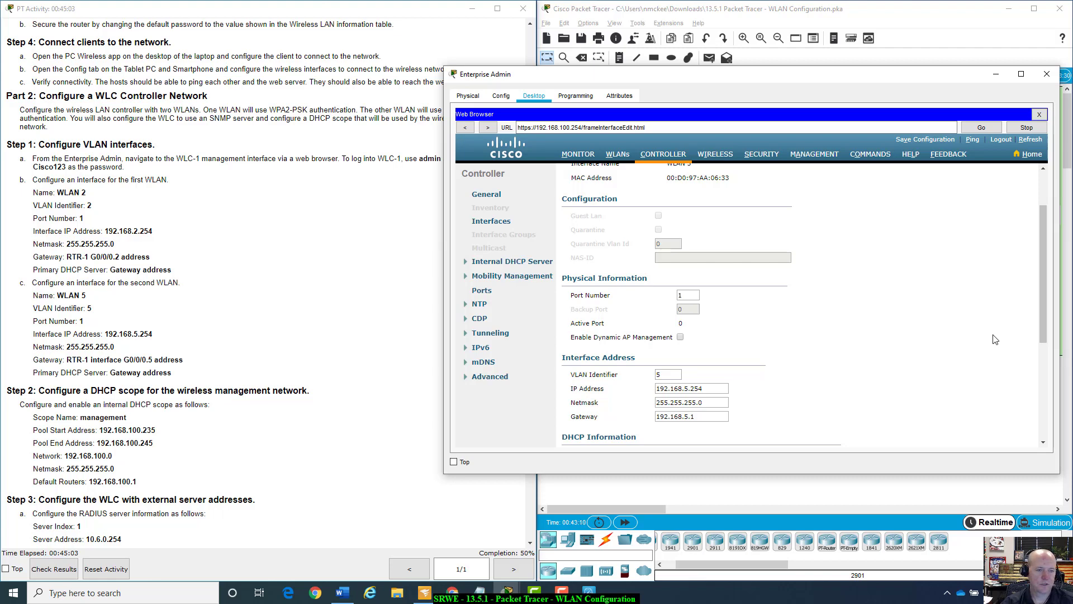
scroll(951, 344, "down", 3)
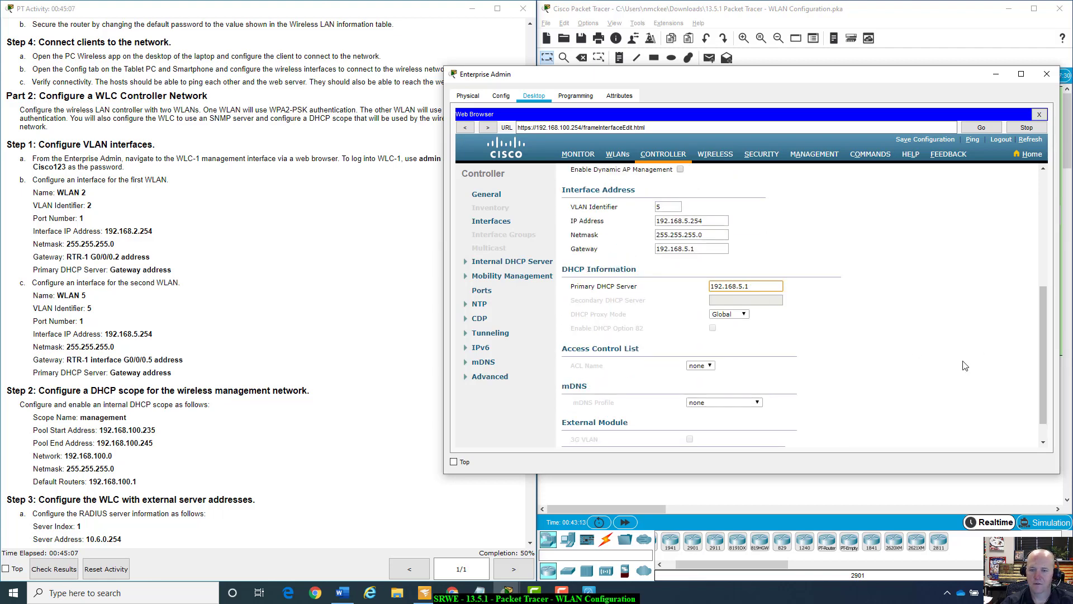
scroll(984, 290, "up", 5)
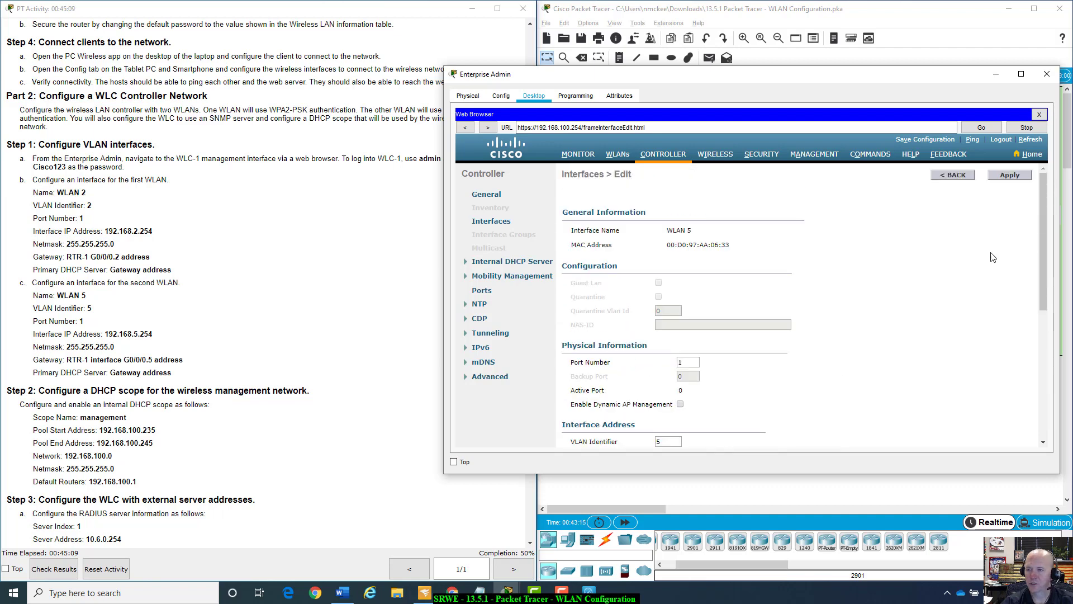
left_click(1010, 175)
Confirm the WLAN 5 parameter change and fast-forward the simulation time.
left_click(820, 292)
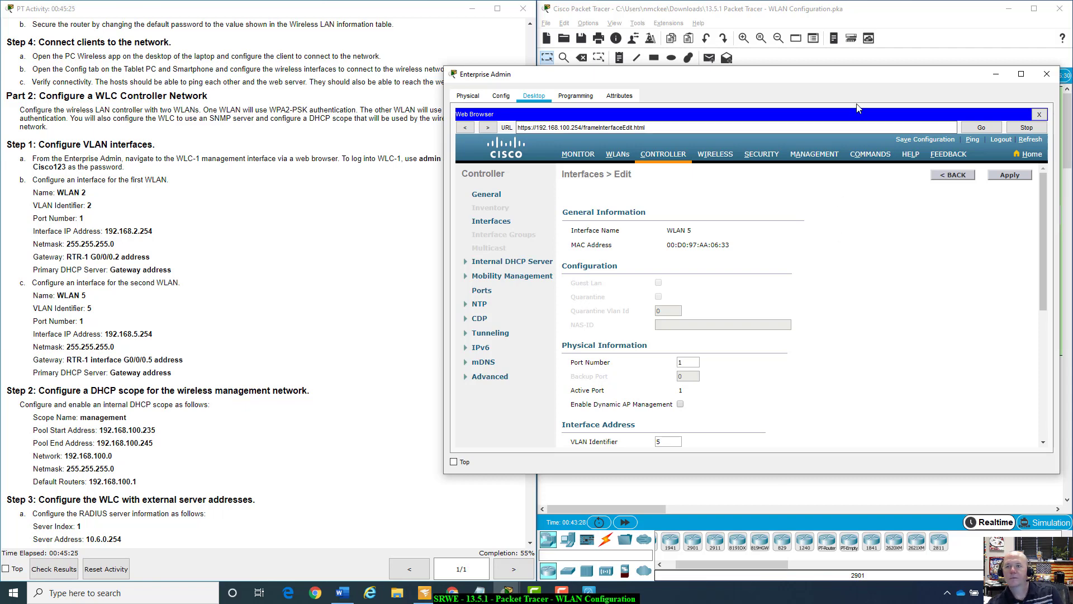
left_click_drag(868, 77, 871, 252)
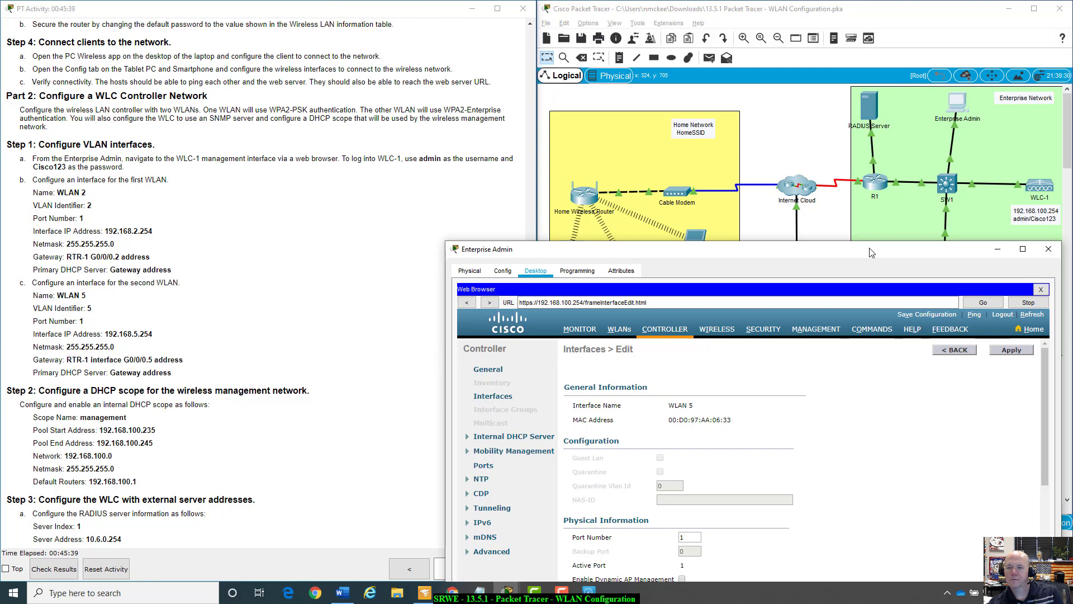
left_click_drag(870, 253, 828, 36)
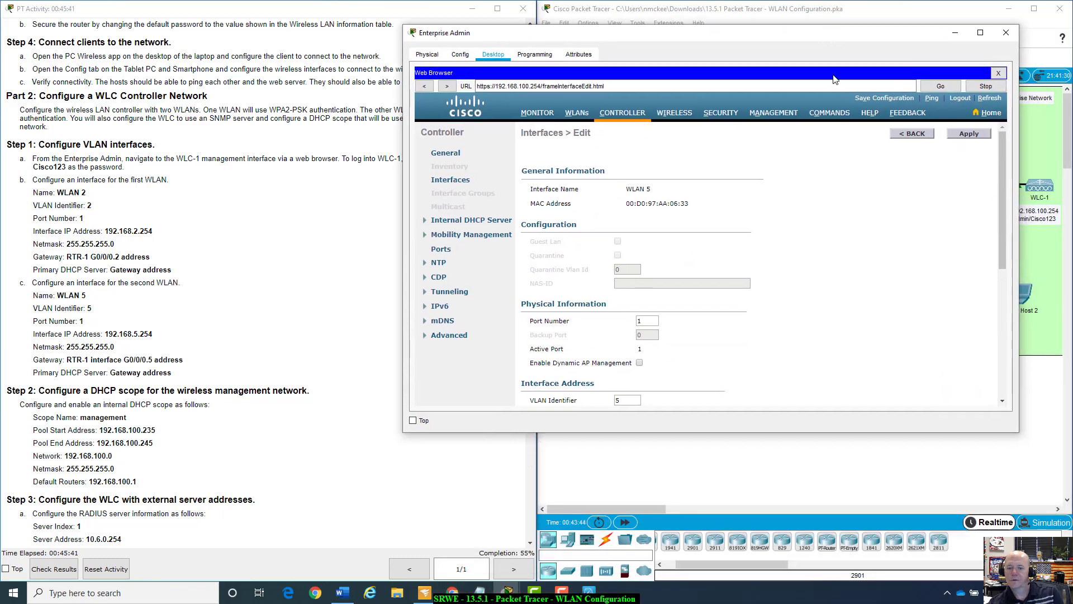
left_click(625, 529)
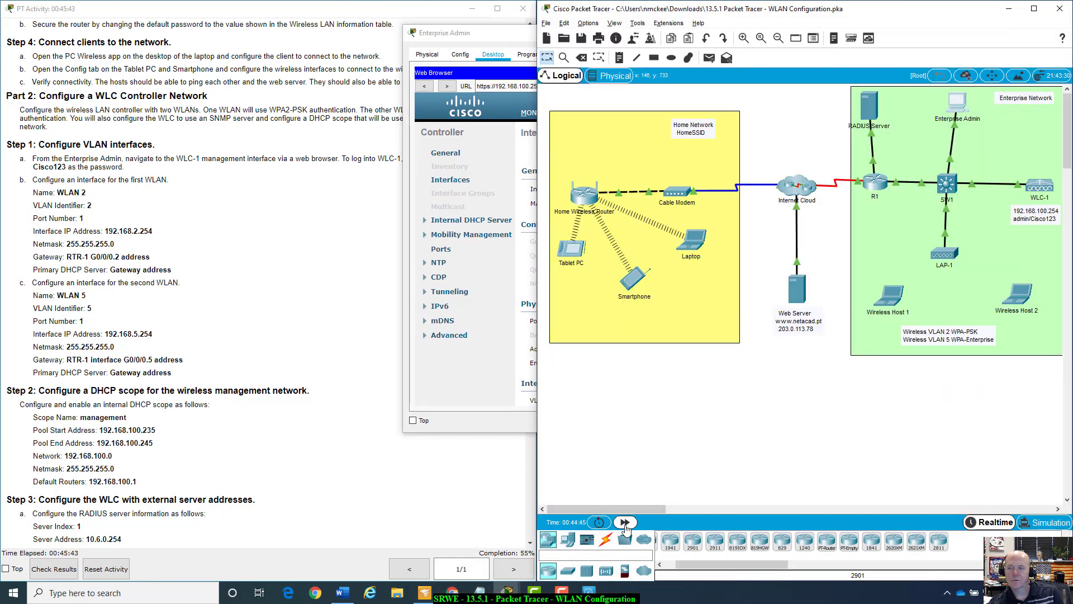
left_click(625, 528)
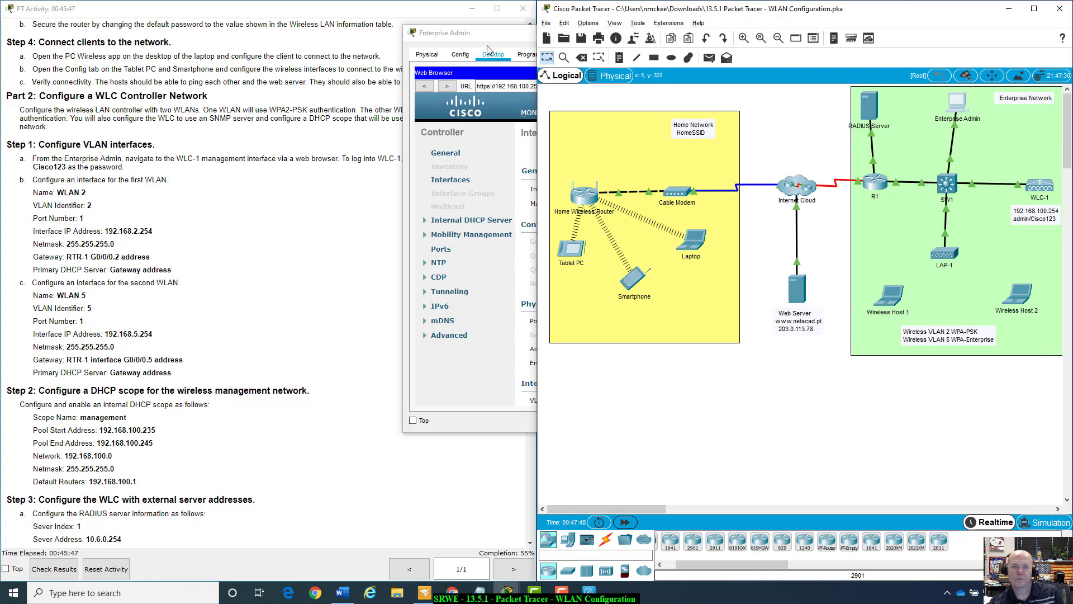
left_click_drag(480, 37, 598, 56)
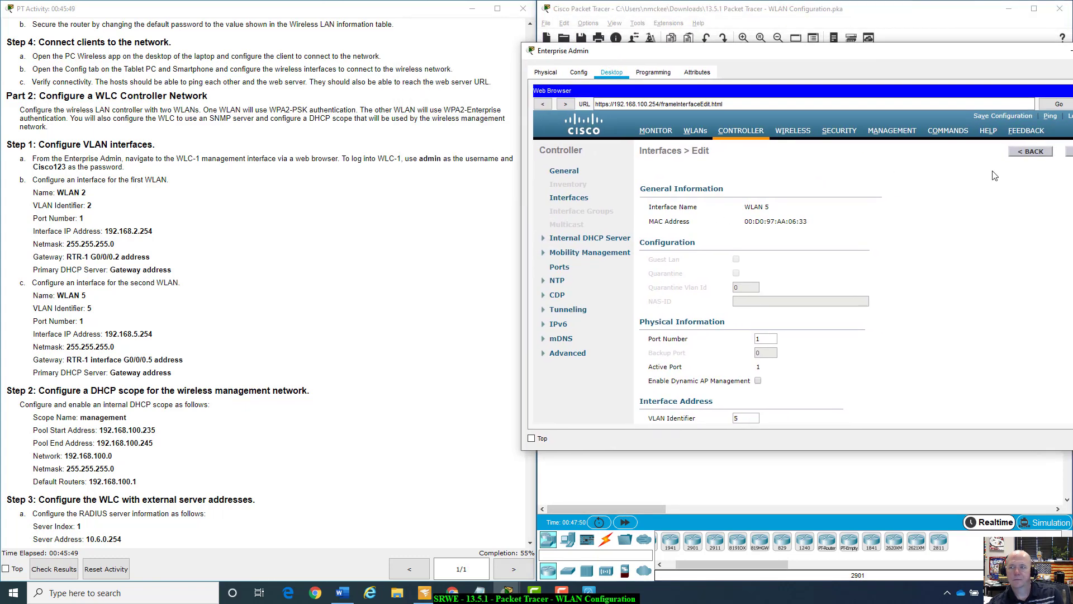
Go back to the interfaces list and check WLAN 2 (192.168.2.254) and WLAN 5 entries.
left_click(1030, 154)
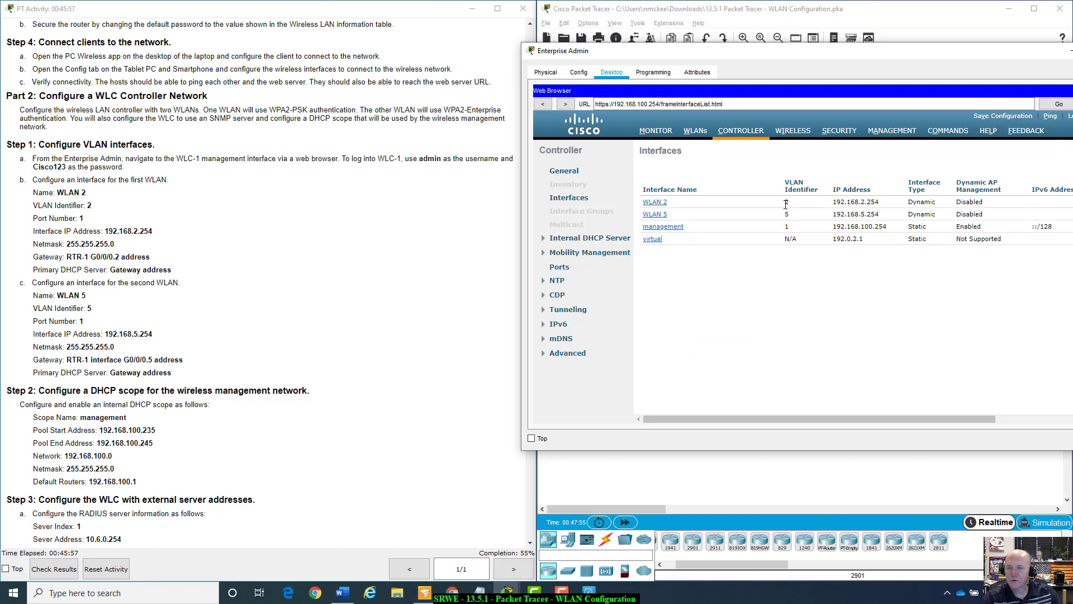
left_click_drag(834, 202, 880, 202)
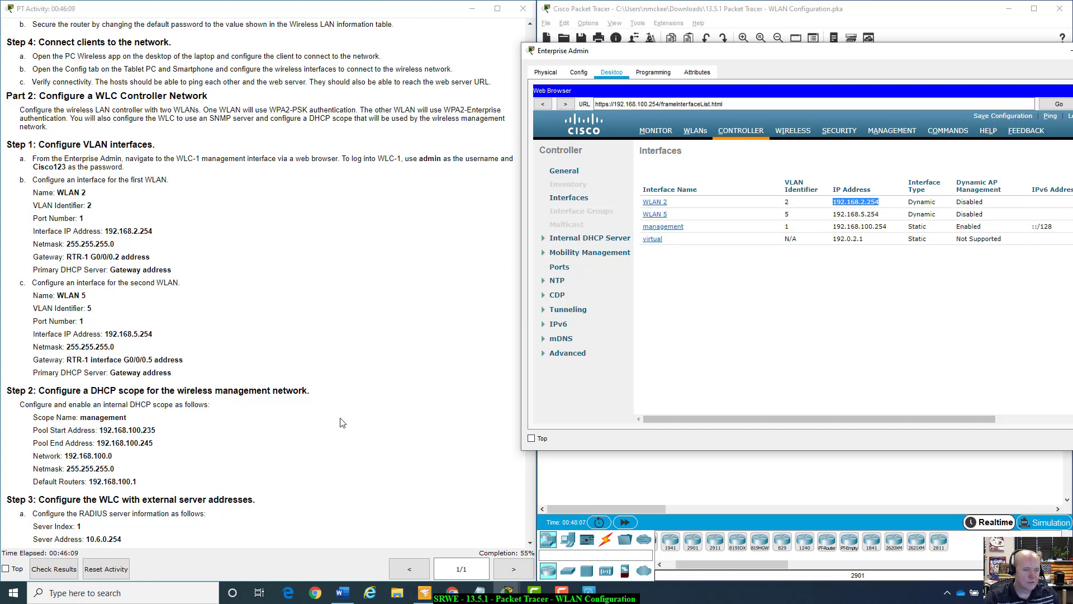
scroll(343, 423, "down", 2)
scroll(342, 423, "down", 7)
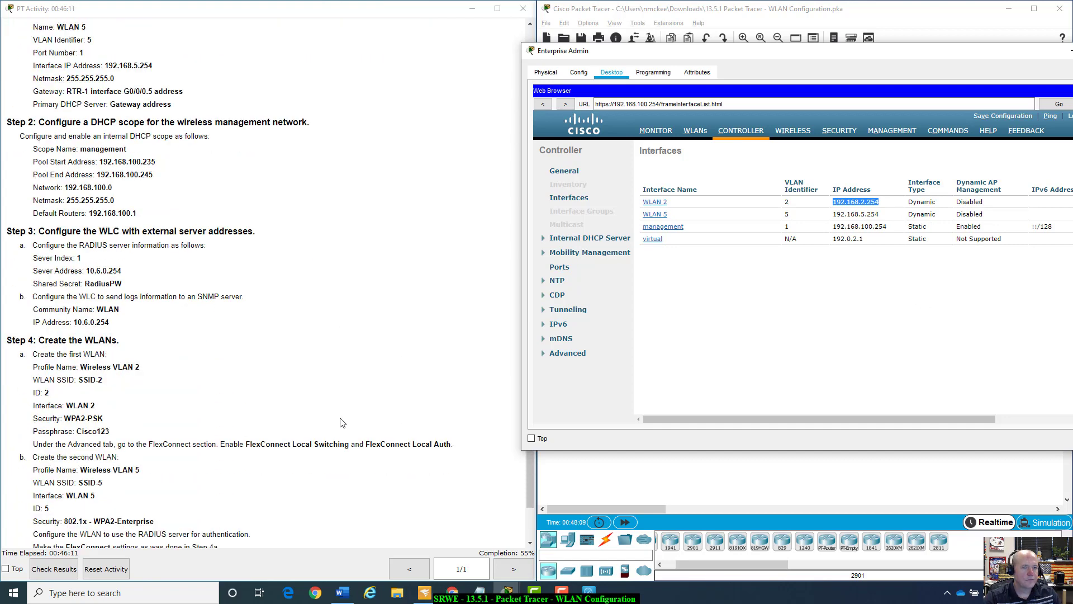
scroll(342, 422, "down", 1)
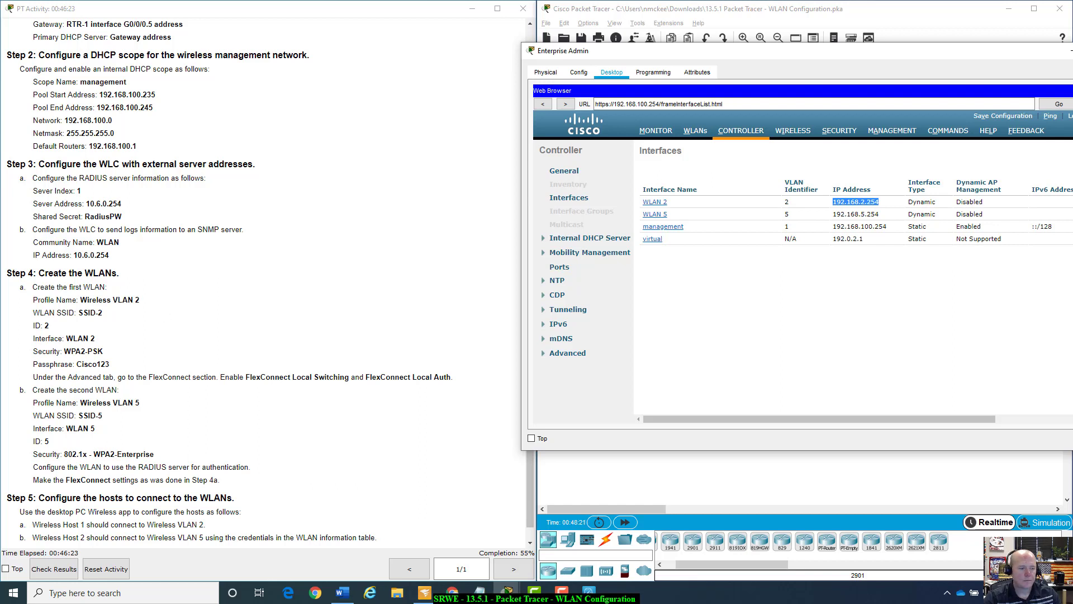
left_click(229, 431)
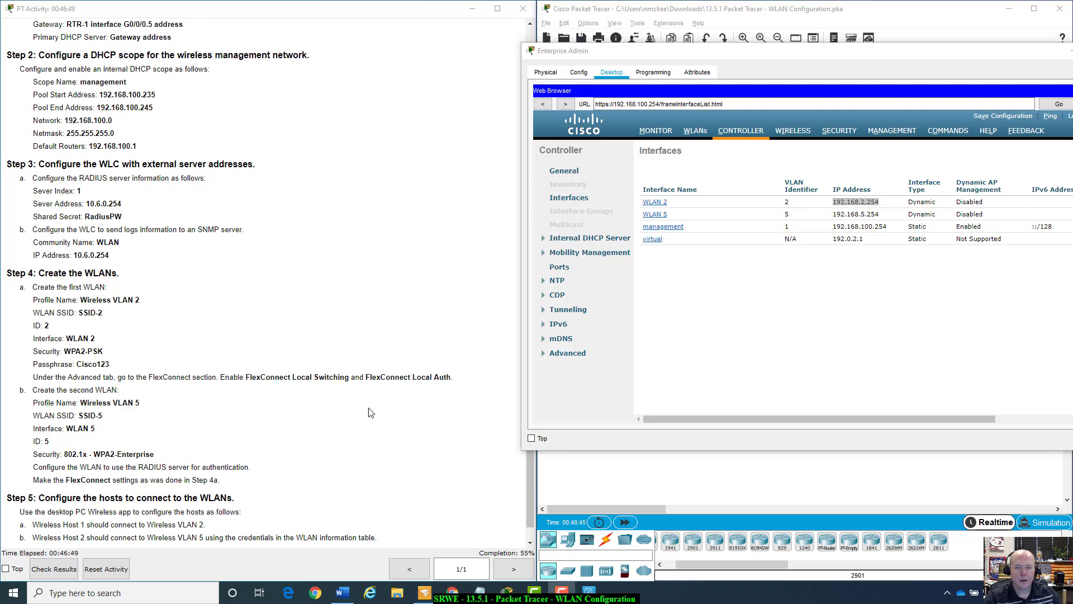
left_click(793, 60)
left_click_drag(793, 61, 724, 73)
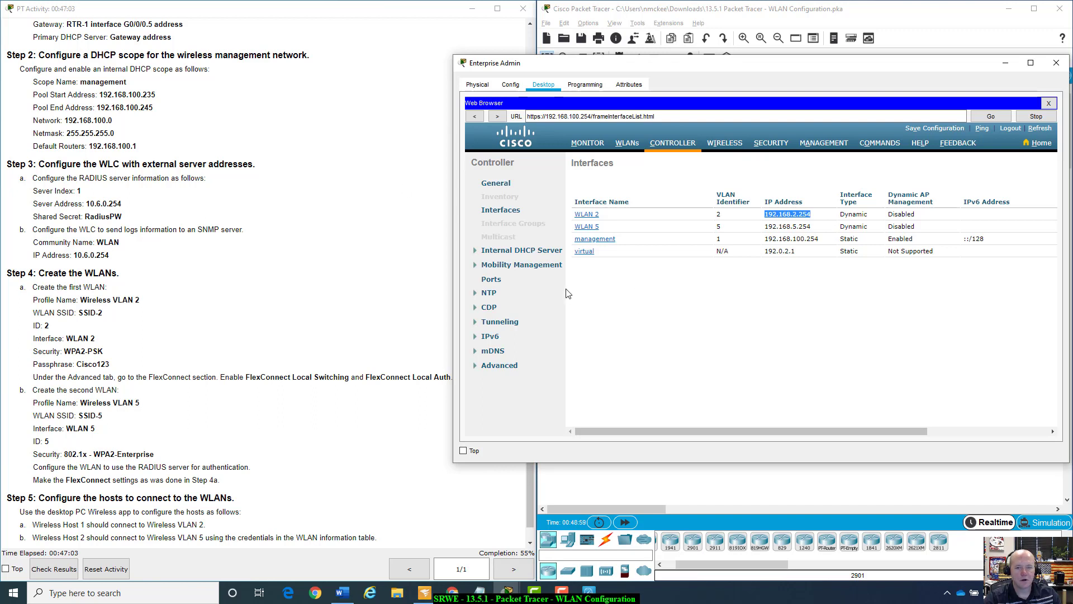
Open Internal DHCP Server's DHCP Scope list and start a new scope.
left_click(475, 256)
left_click(492, 261)
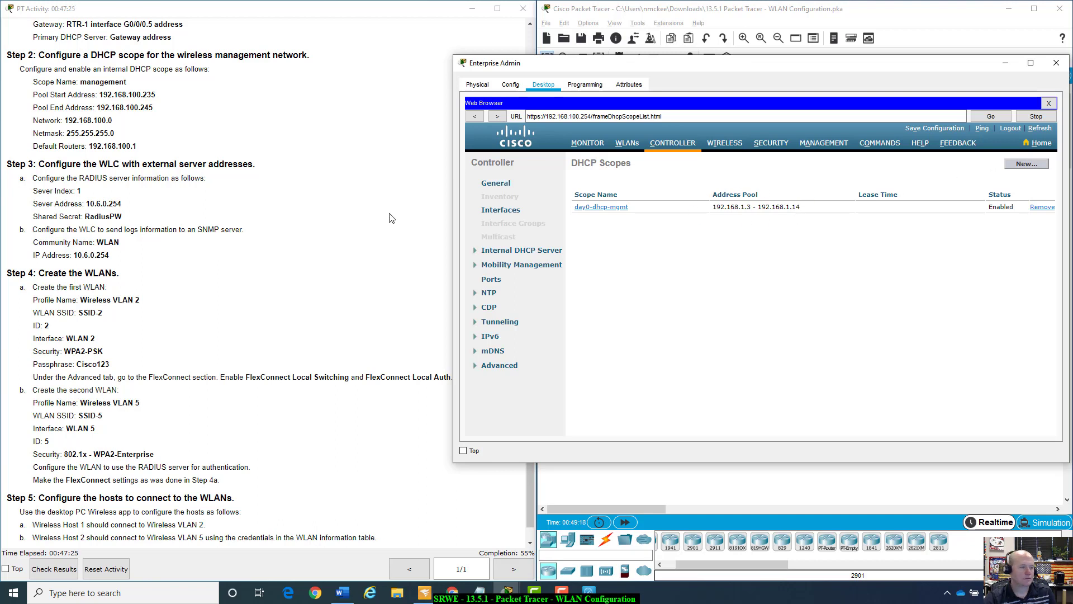
left_click(1029, 166)
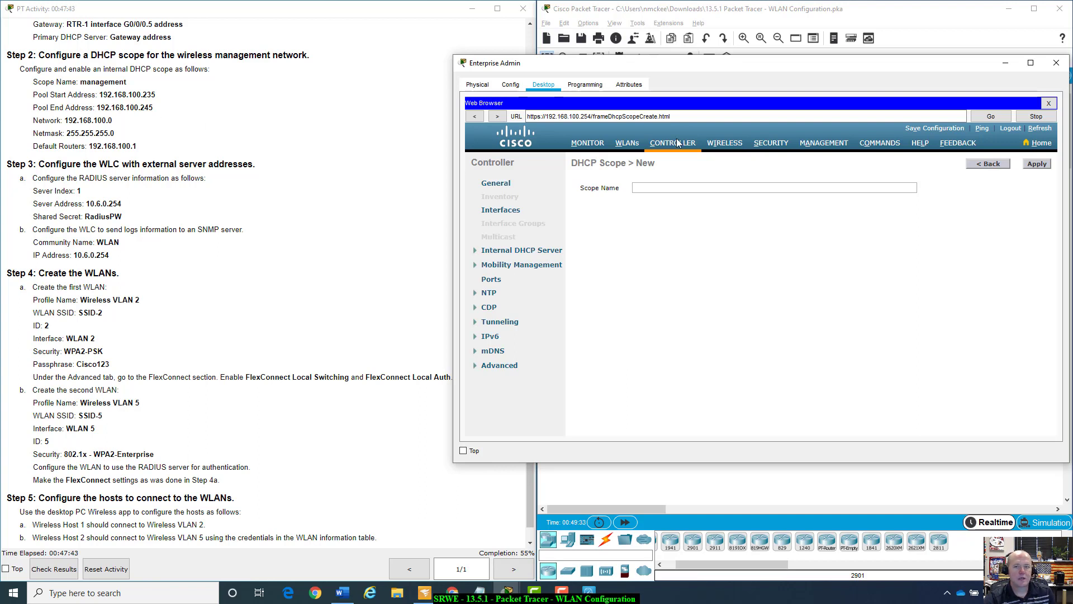
Name the new DHCP scope 'management' and apply it.
left_click(748, 189)
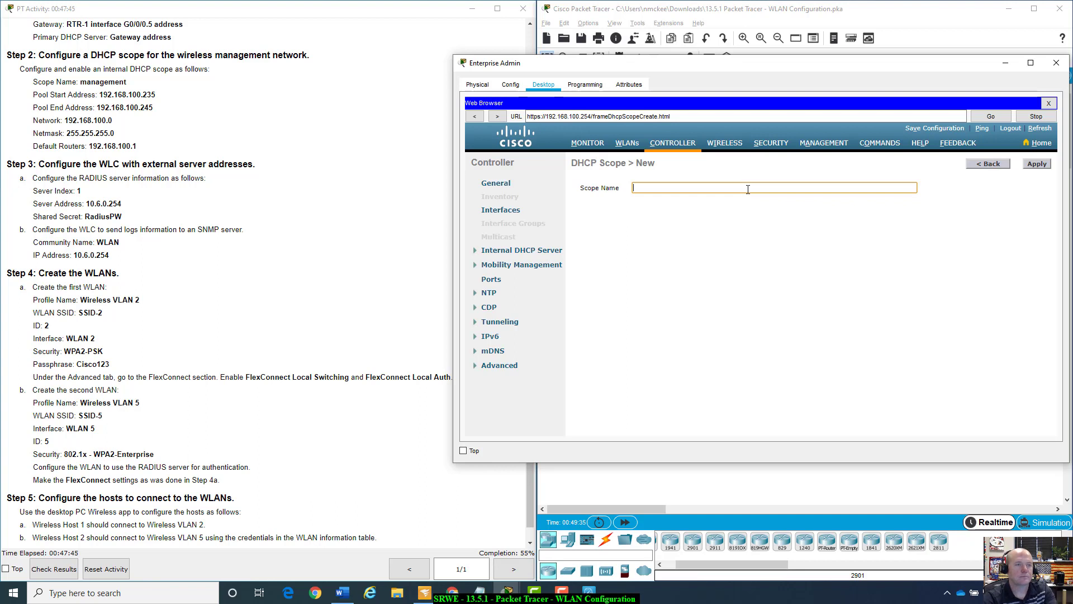
type("management")
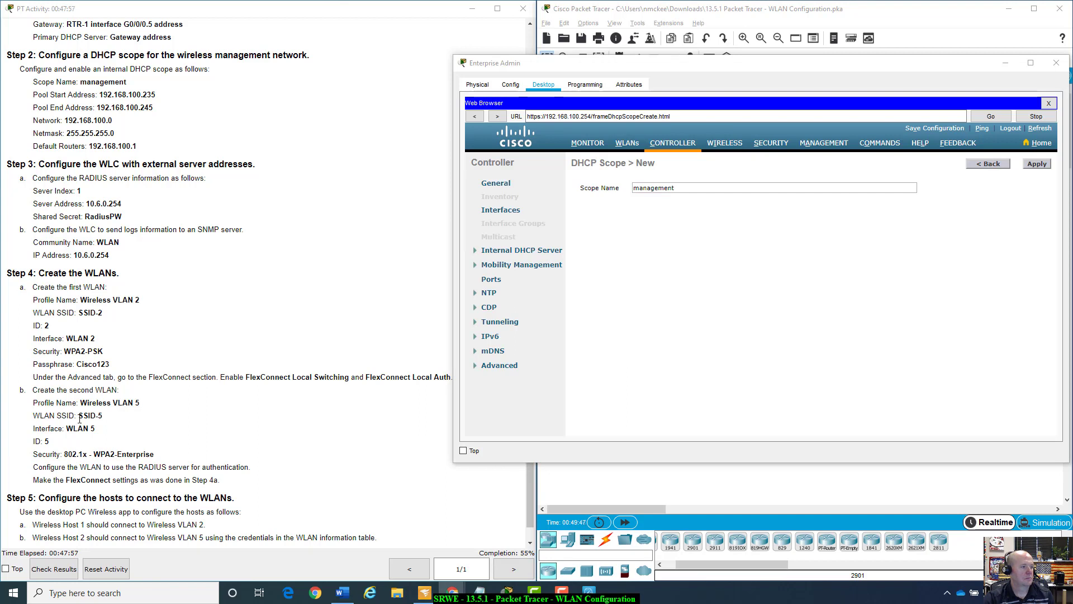
left_click(853, 203)
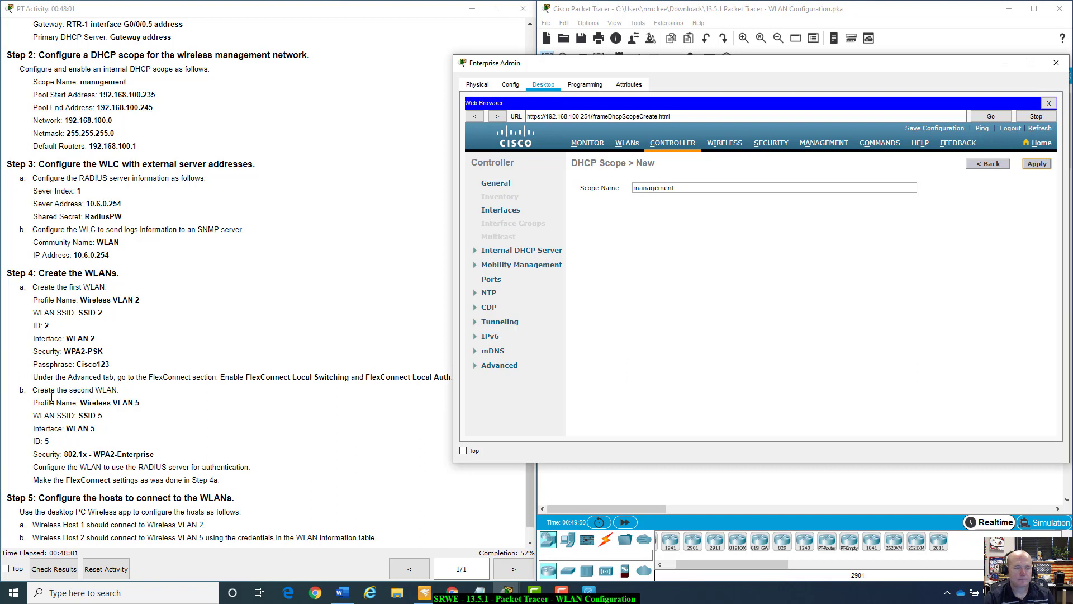
left_click(1037, 163)
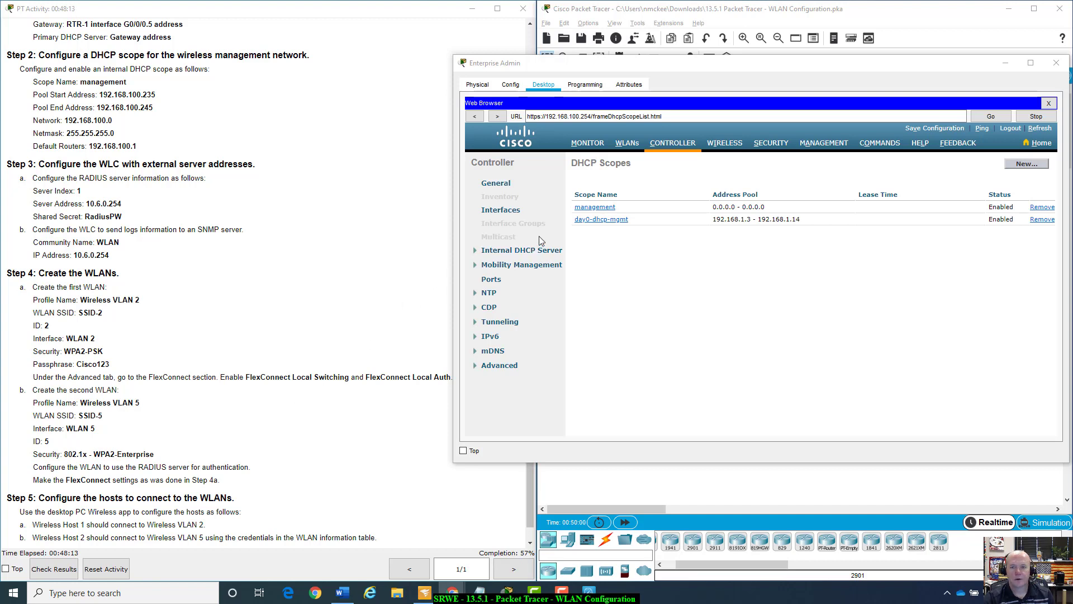
Open the management scope and set its pool to 192.168.100.235–192.168.100.245.
left_click(594, 210)
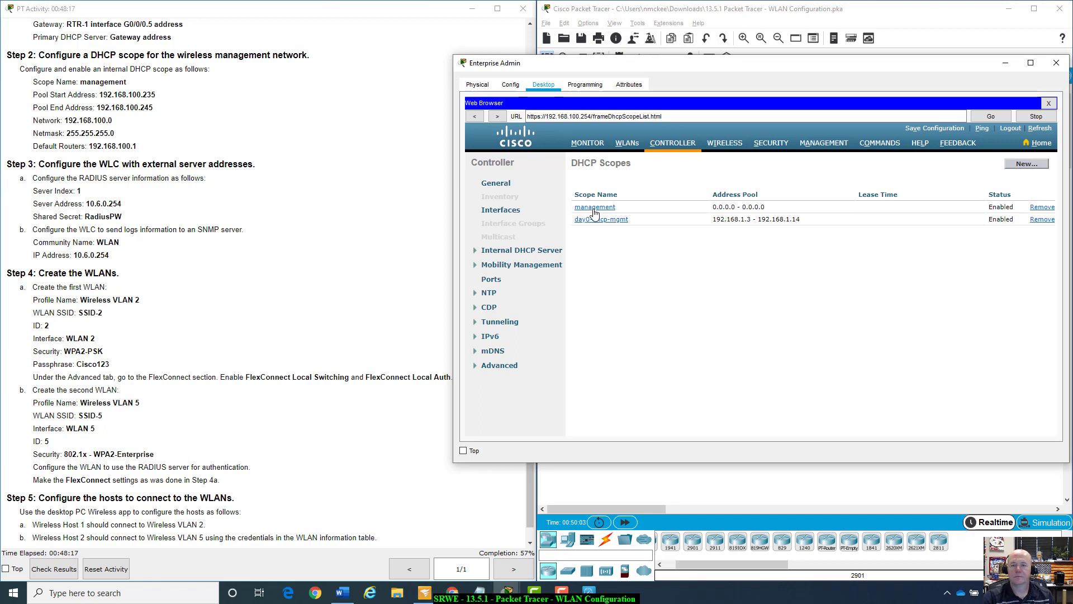
left_click(594, 210)
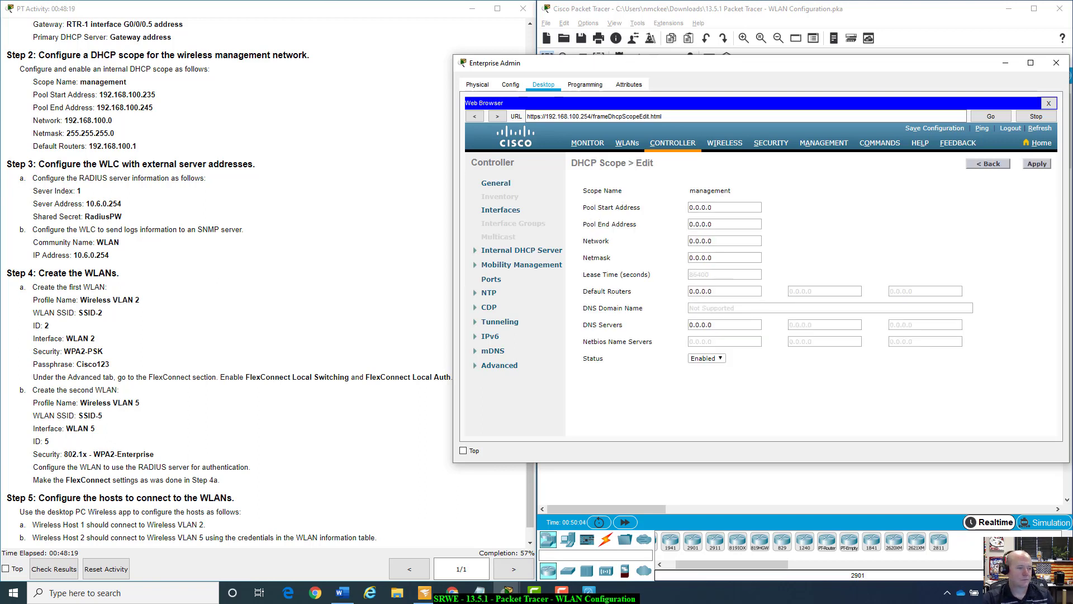
key("alt+Tab")
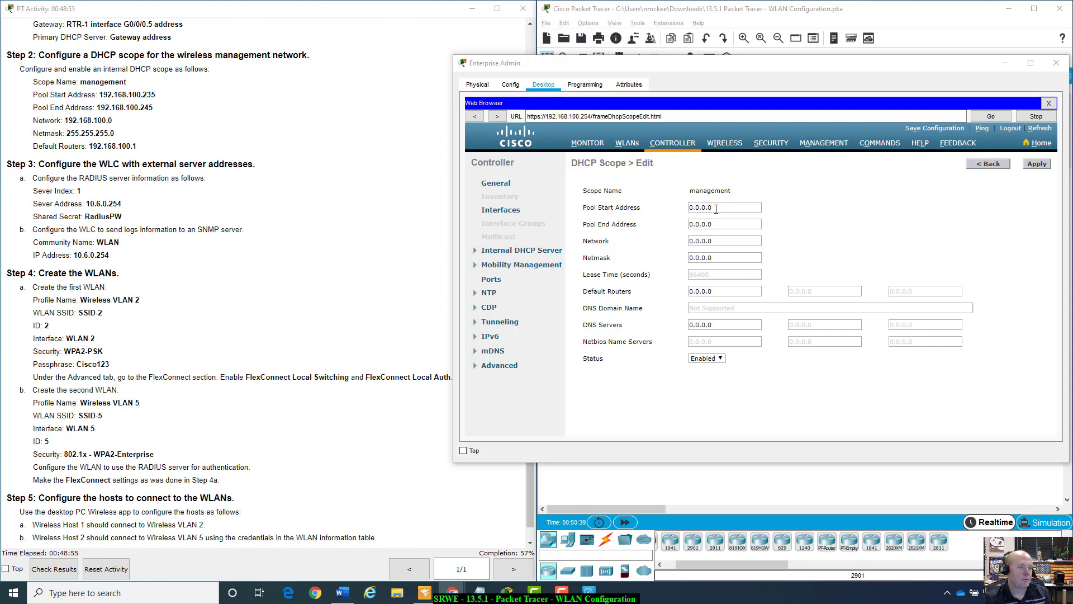
left_click(716, 209)
type("192.168")
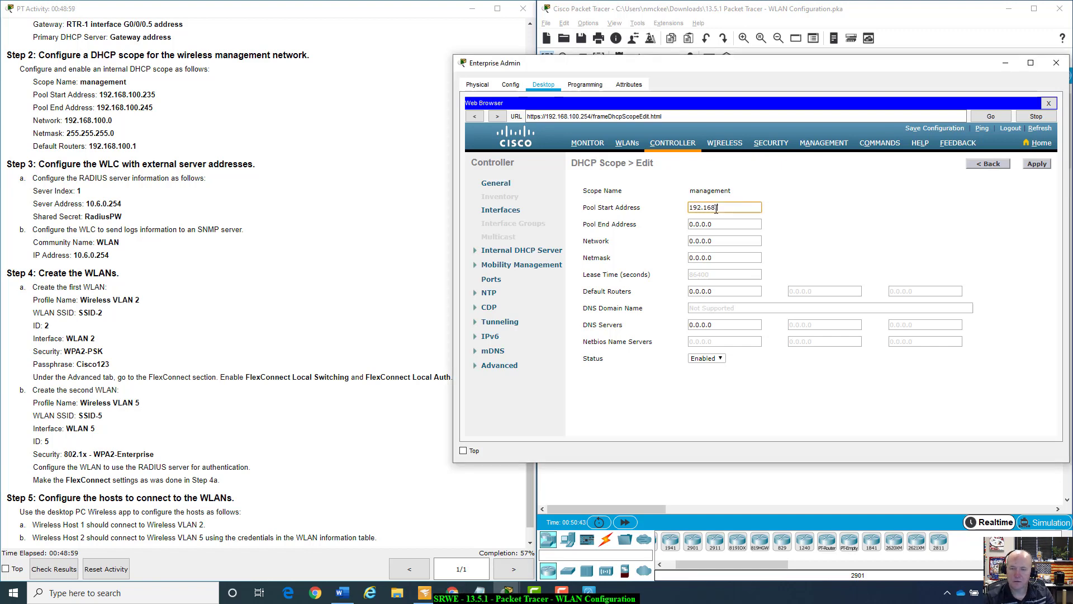
type(".10")
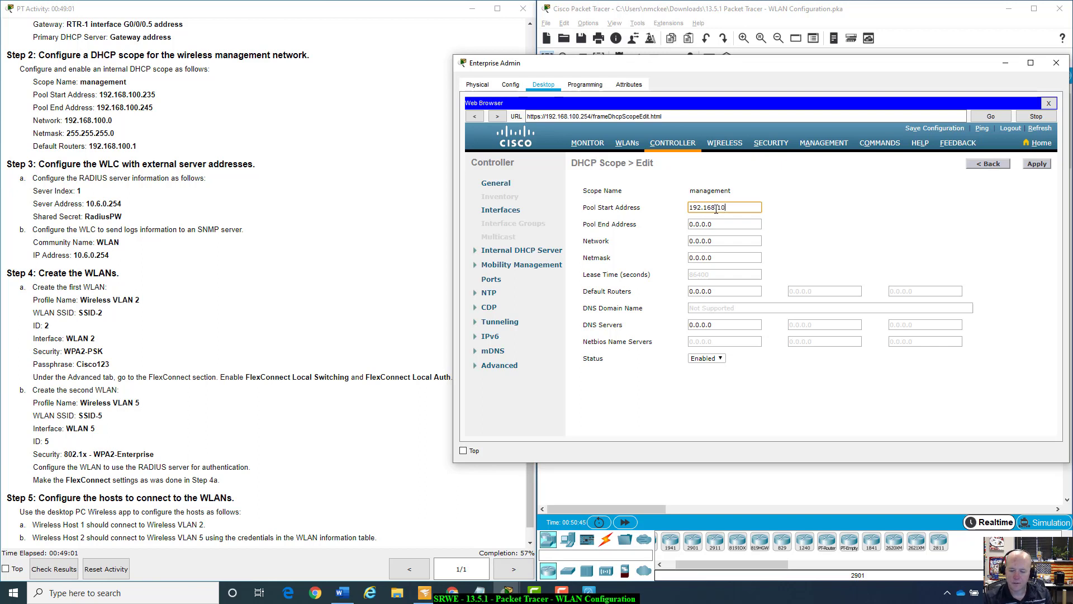
type("0.")
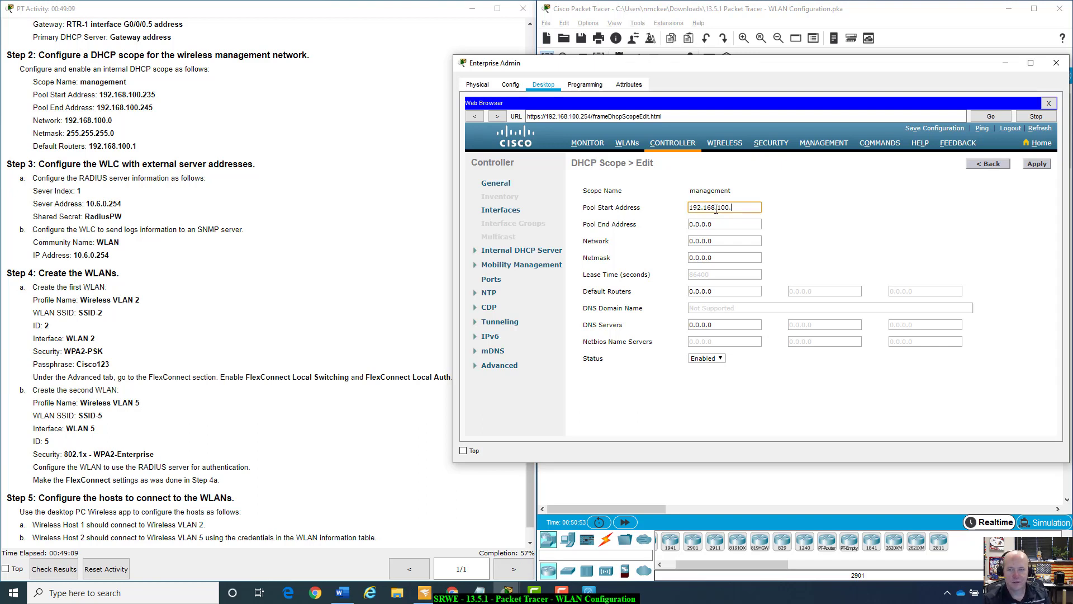
type("235")
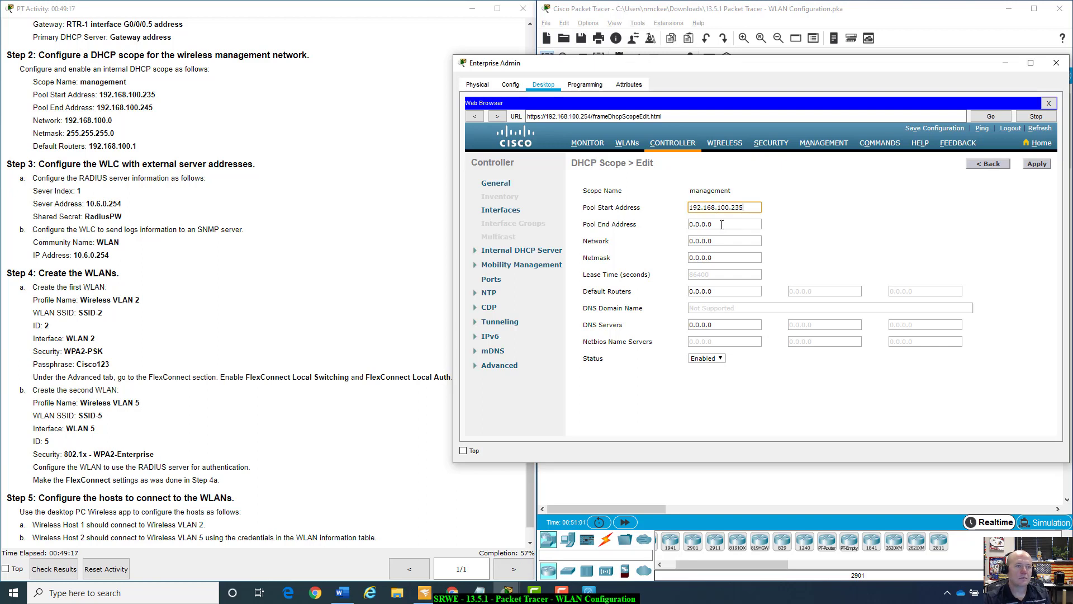
key("Tab")
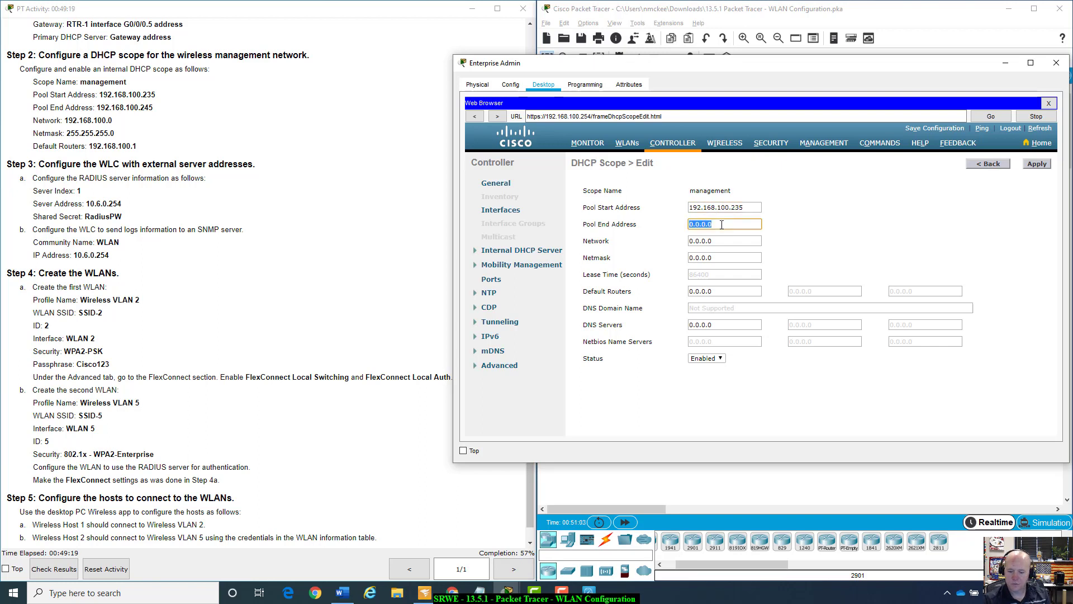
type("192.168")
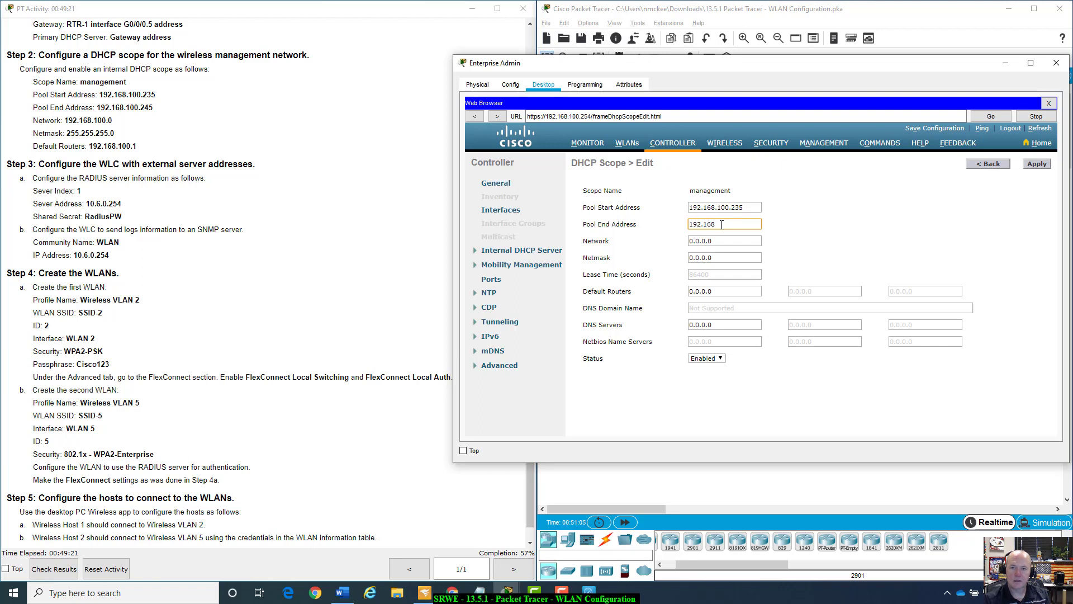
type(".100.")
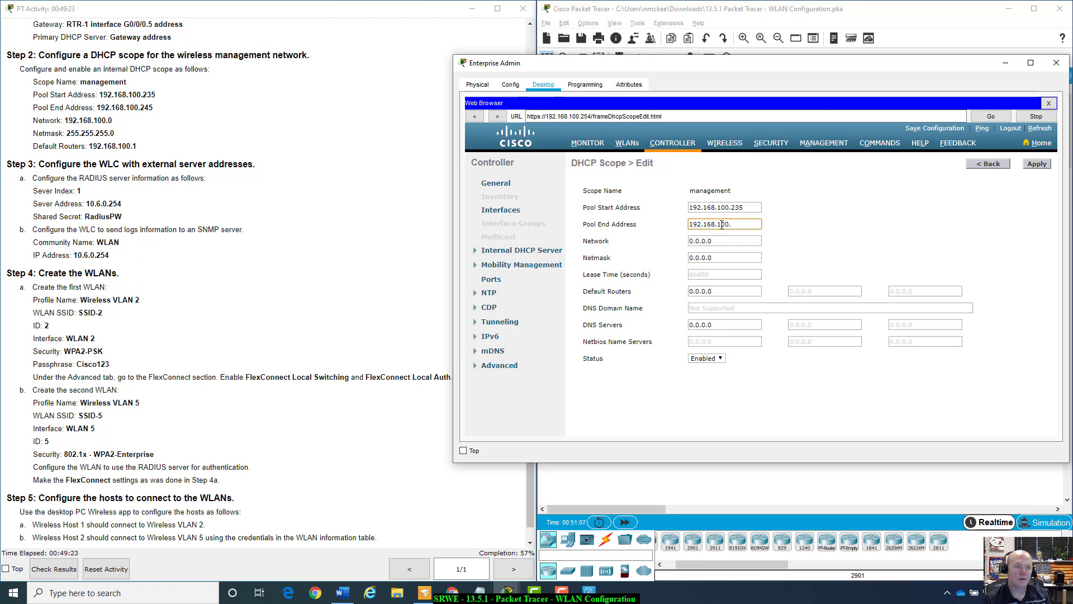
type("245")
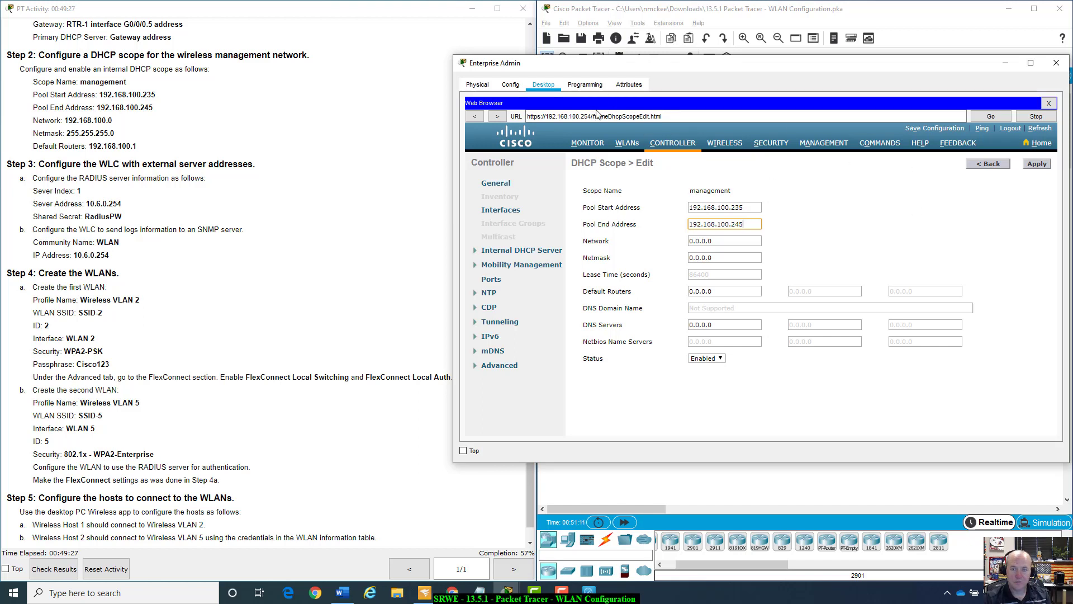
Set network 192.168.100.0, netmask 255.255.255.0, default router 192.168.100.1, and apply.
left_click(725, 241)
double_click(724, 242)
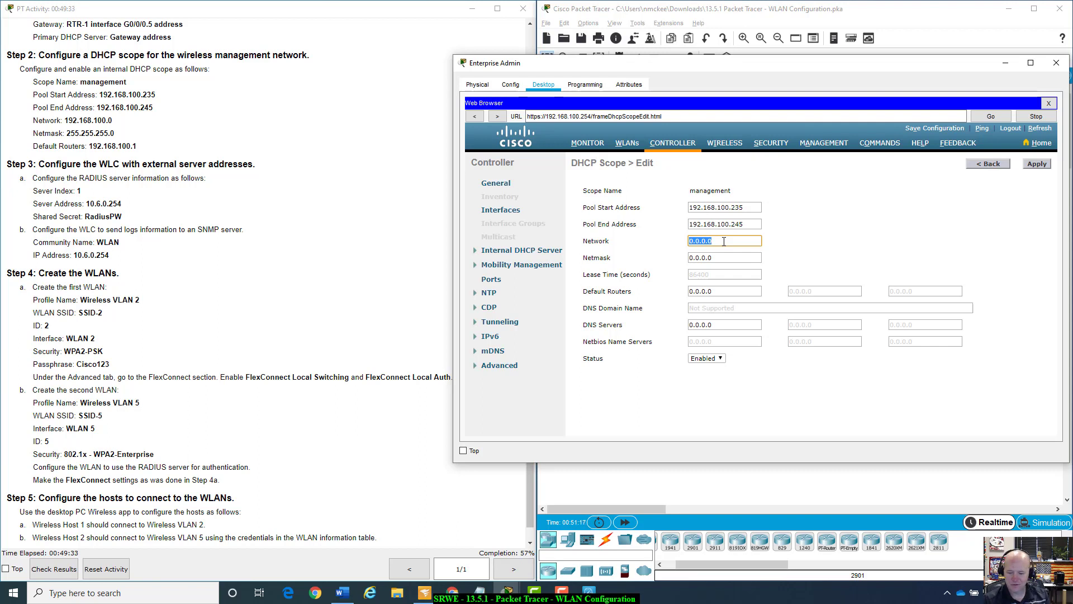
type("192.")
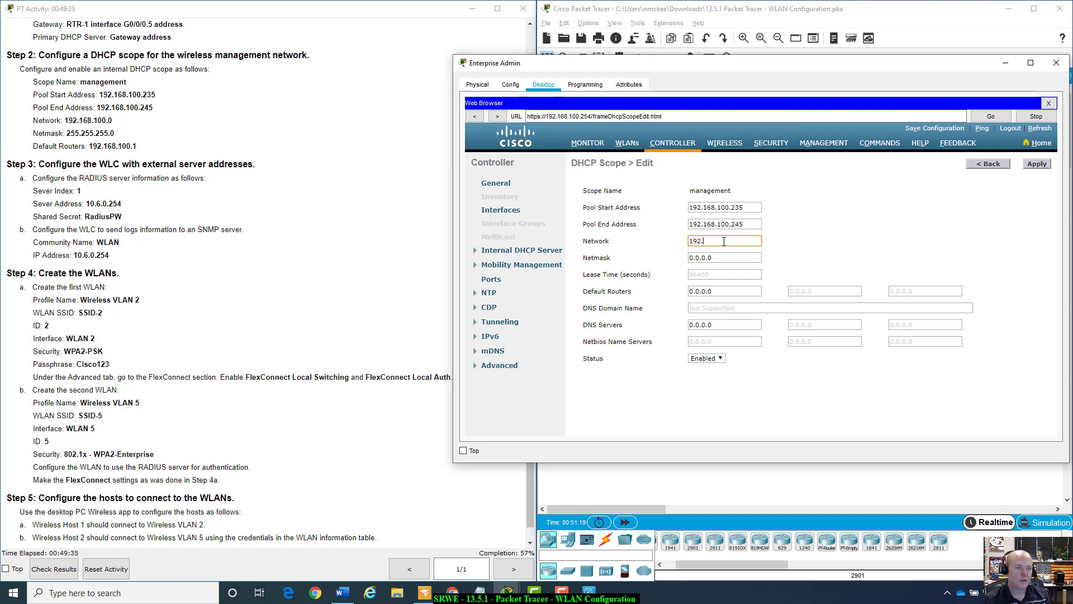
type("1689")
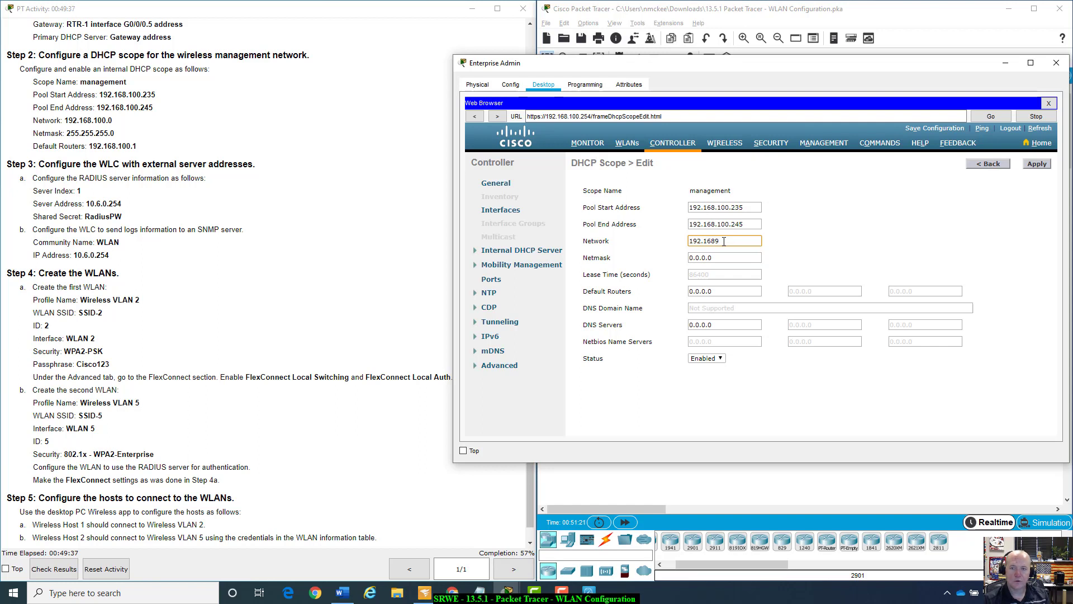
key("BackSpace")
type(".")
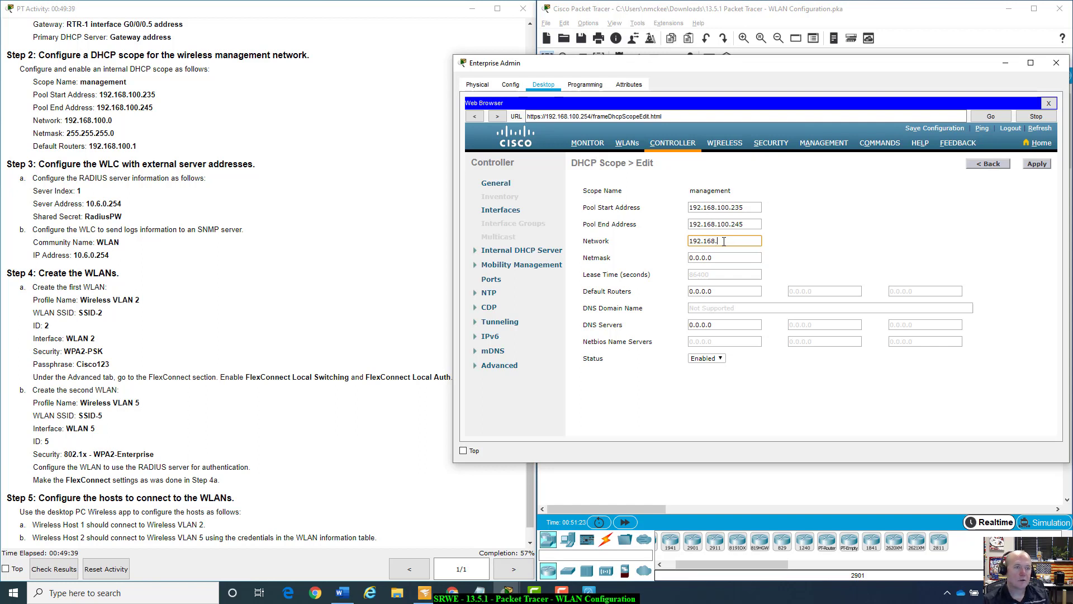
type("100.0")
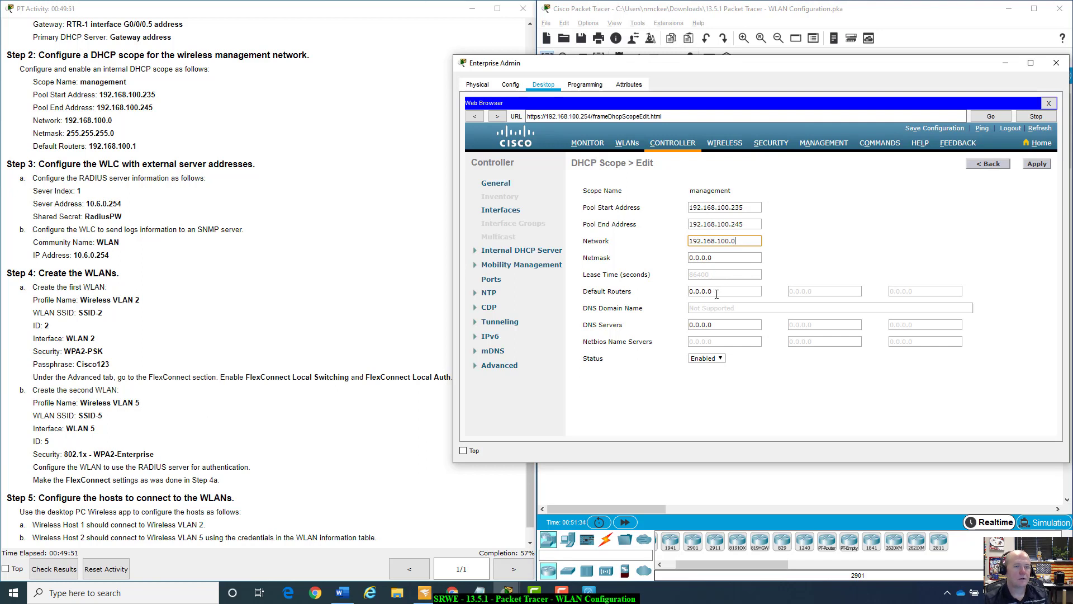
left_click(712, 252)
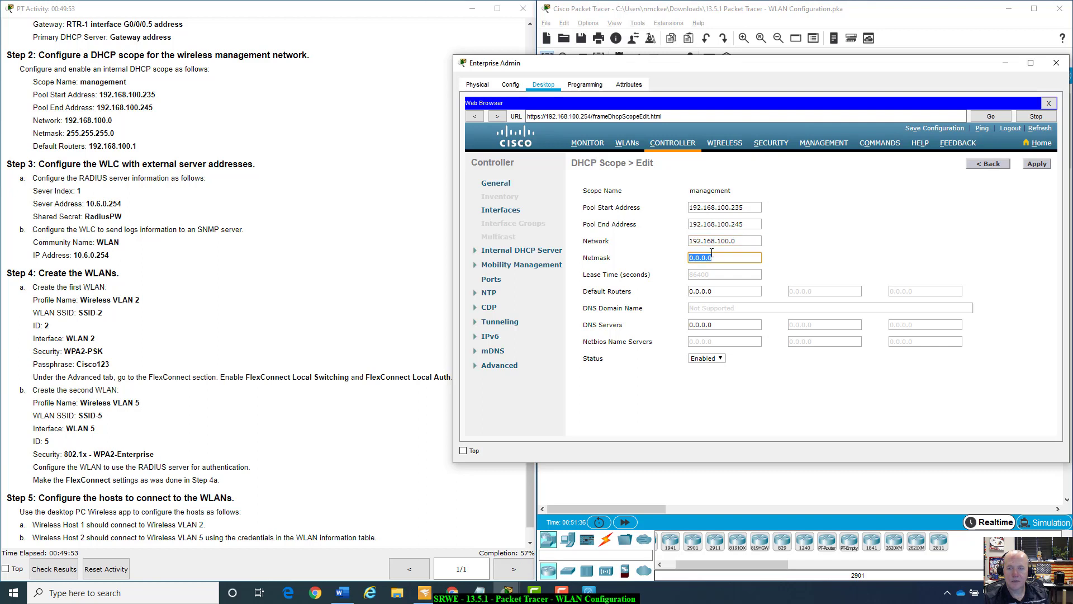
type("25")
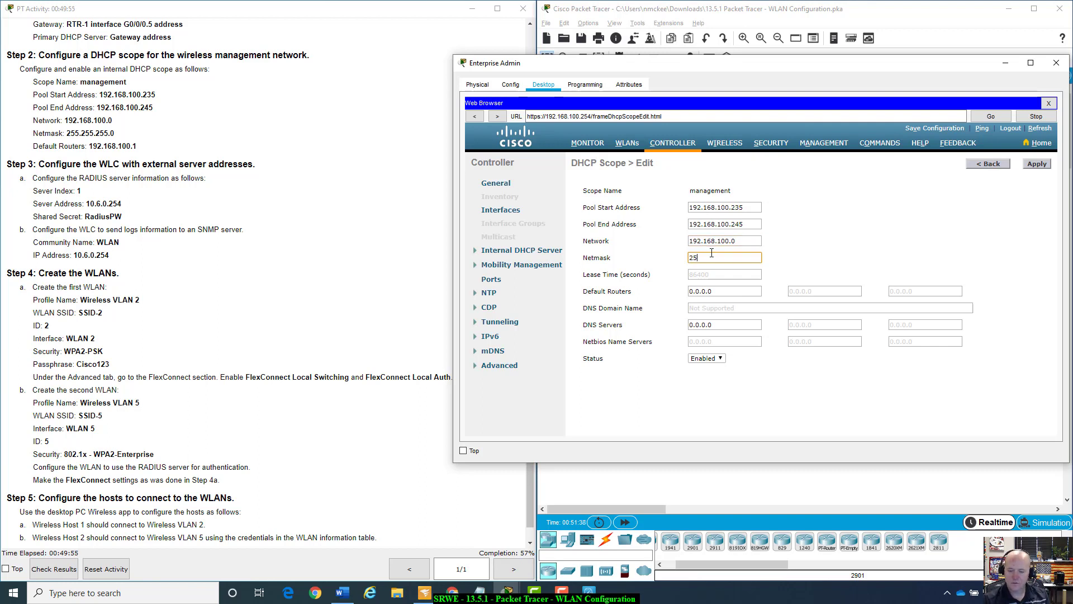
type("5.255.255")
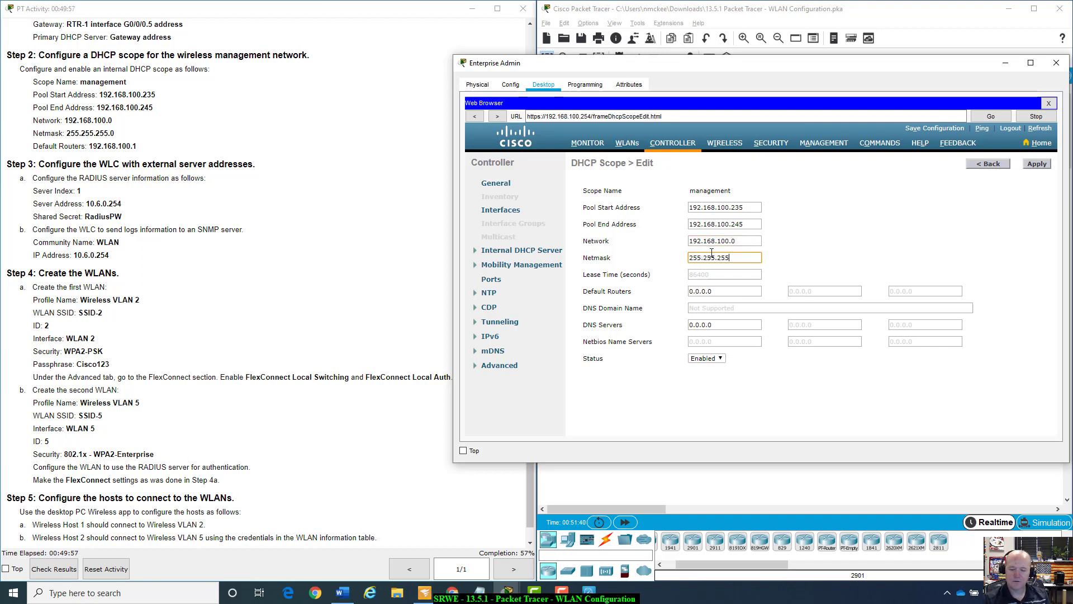
type(".0")
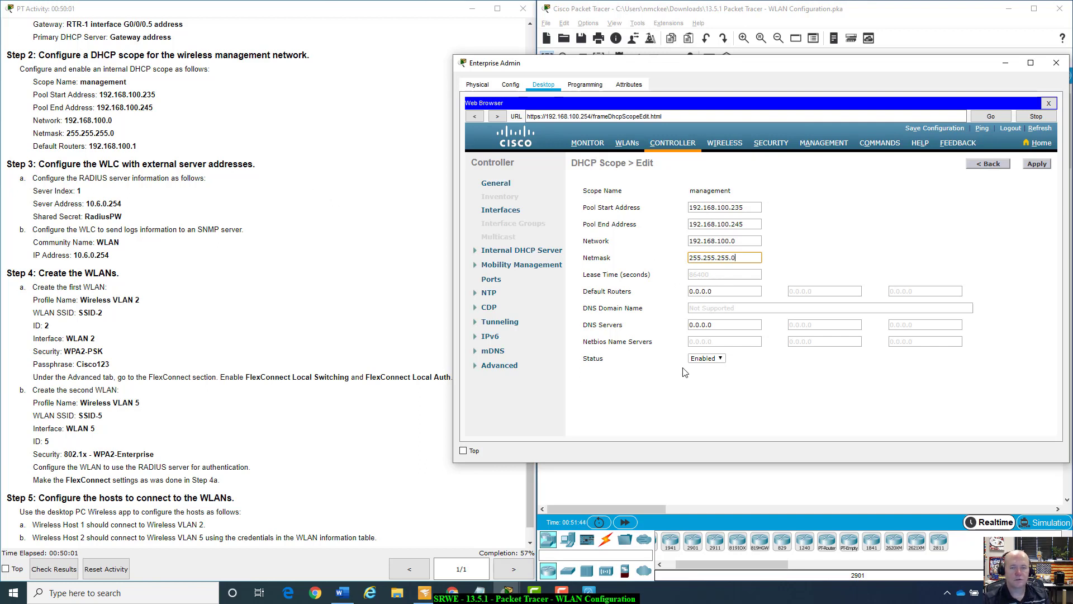
left_click(720, 292)
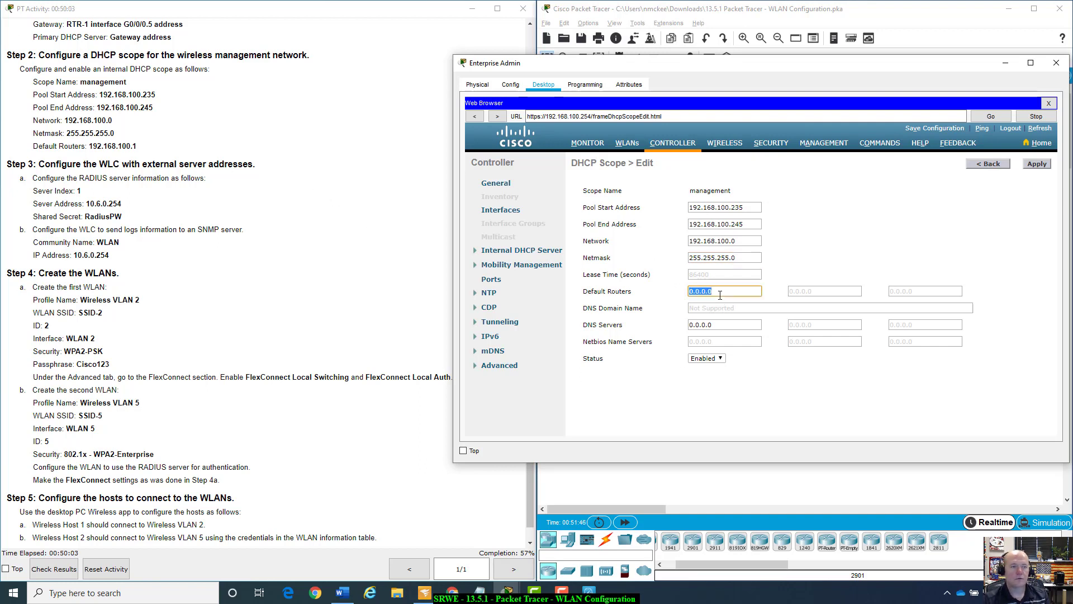
type("192.")
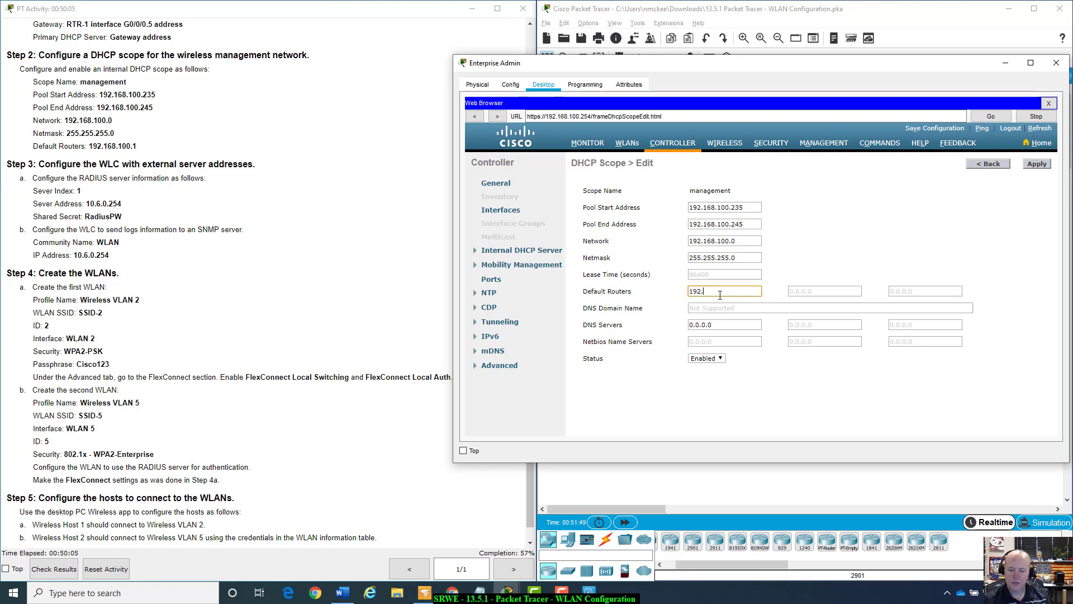
type("168.")
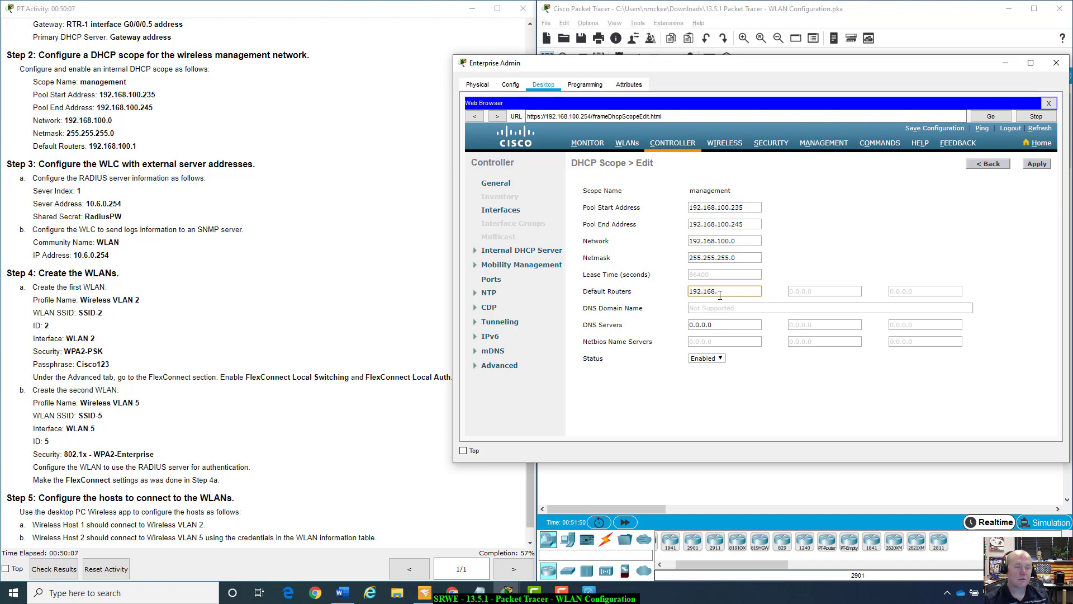
type("100.1")
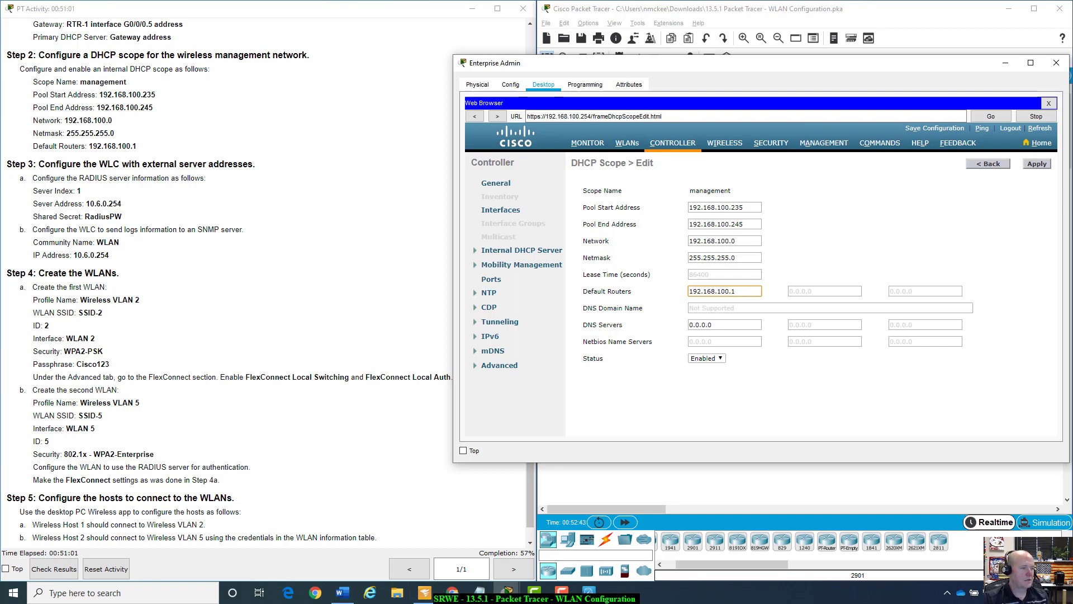
key("alt+Tab")
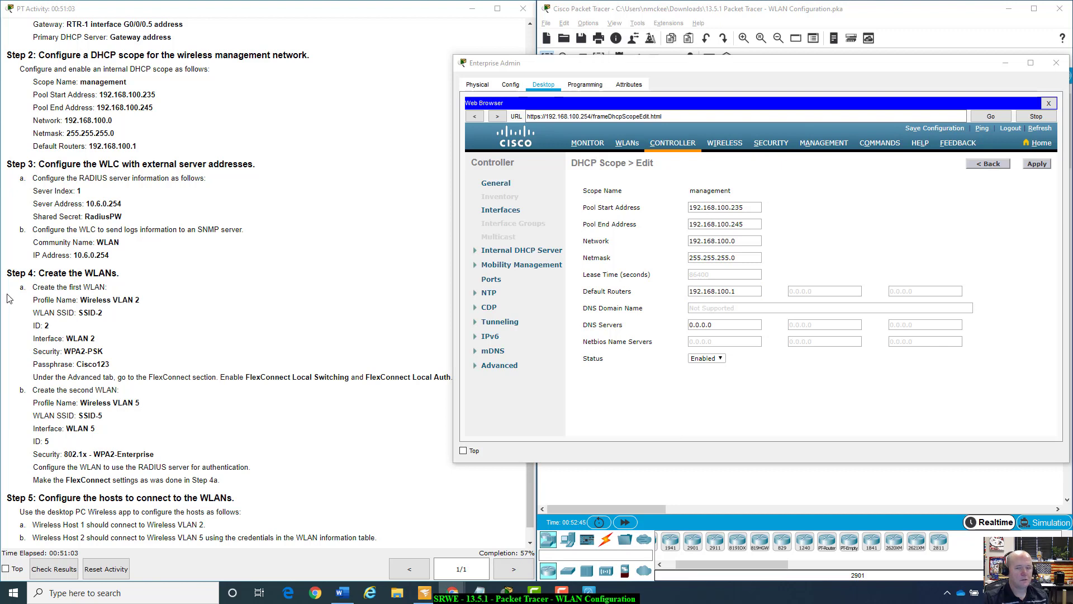
left_click(1036, 164)
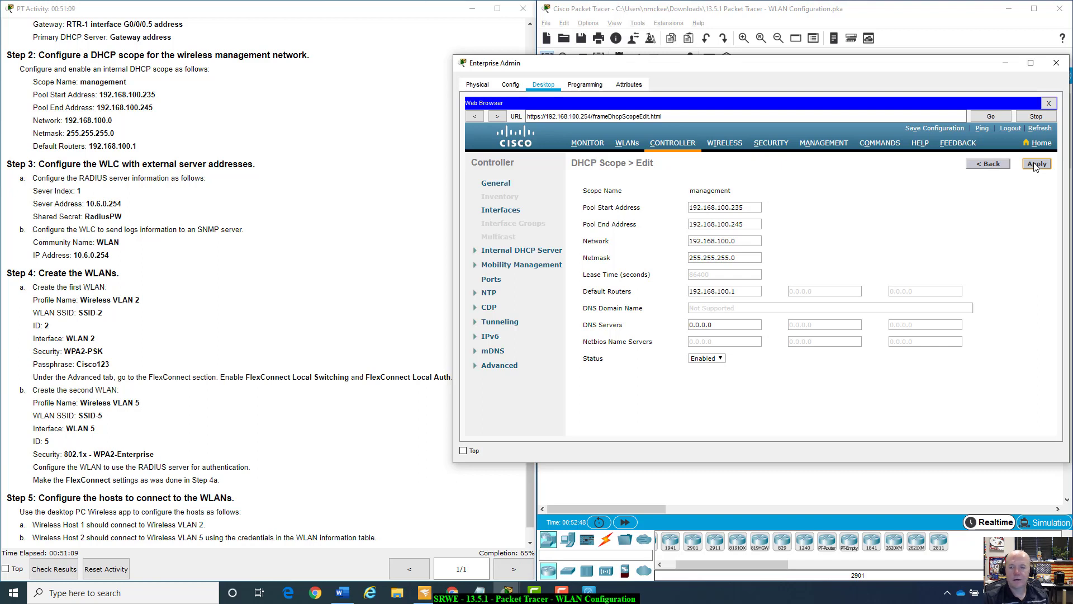
Return from the management scope to the DHCP Scopes list and view the empty WLANs page.
left_click(1036, 165)
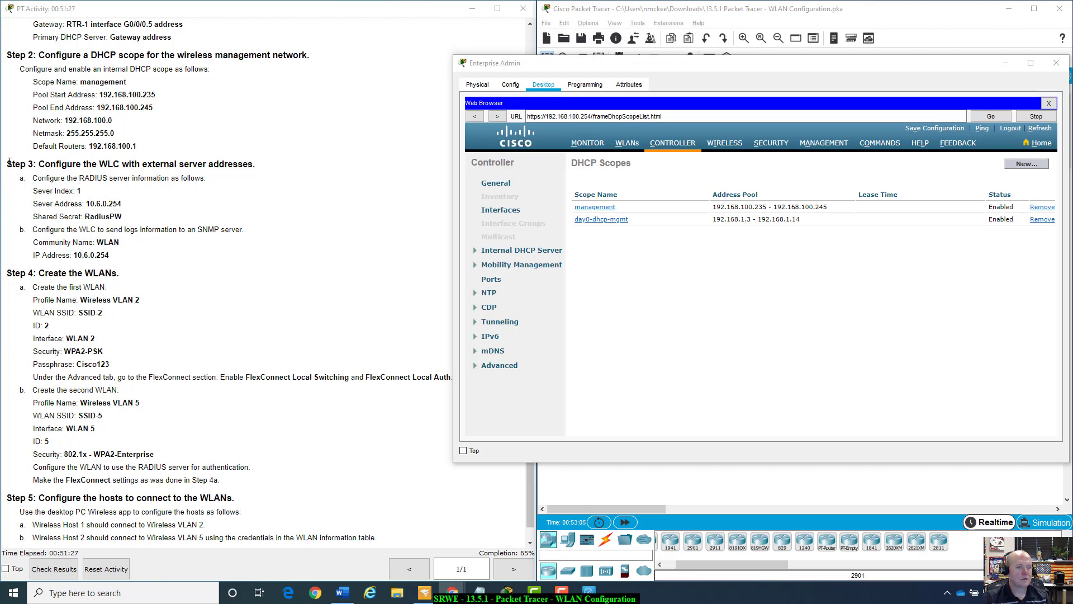
scroll(272, 322, "down", 1)
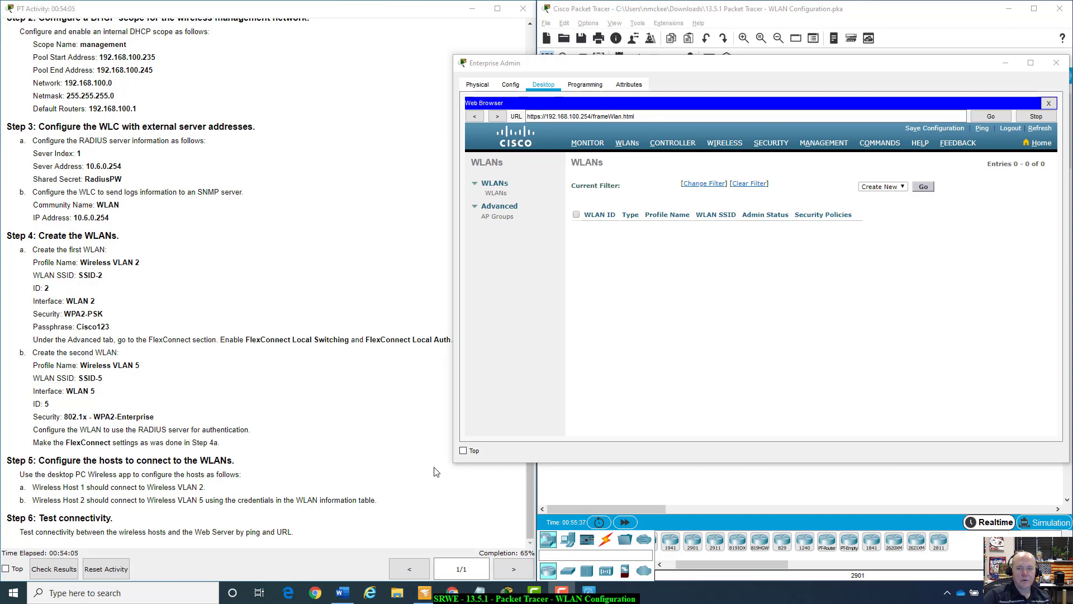
Move through CONTROLLER and WLANs to the Security RADIUS Authentication Servers page.
left_click(676, 145)
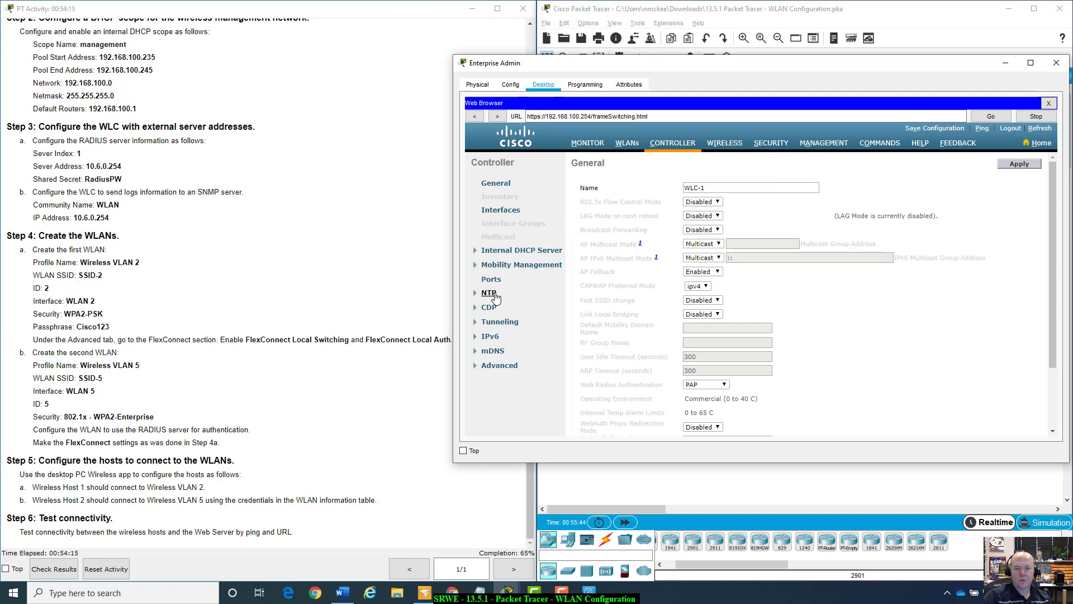
left_click(627, 144)
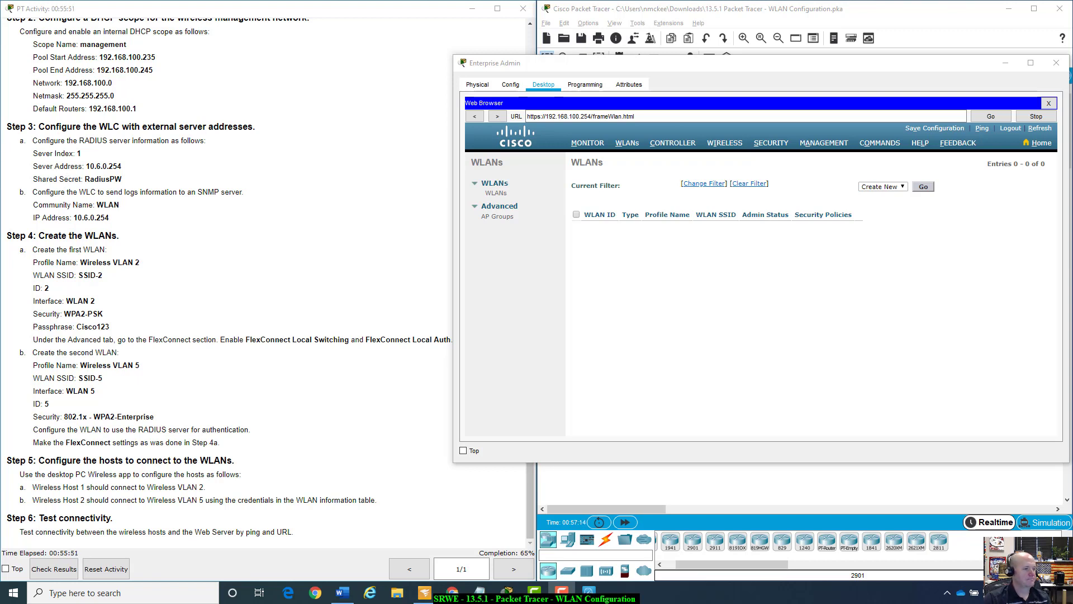
left_click(761, 146)
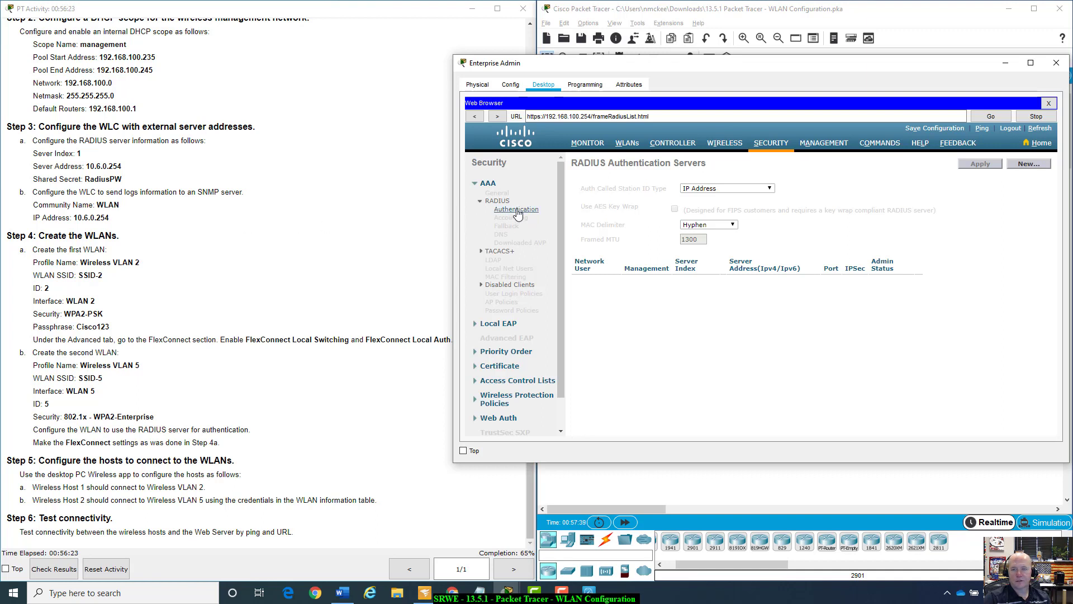
Add RADIUS server 1 at 10.6.0.254 with its shared secret confirmed, then apply.
left_click(1029, 163)
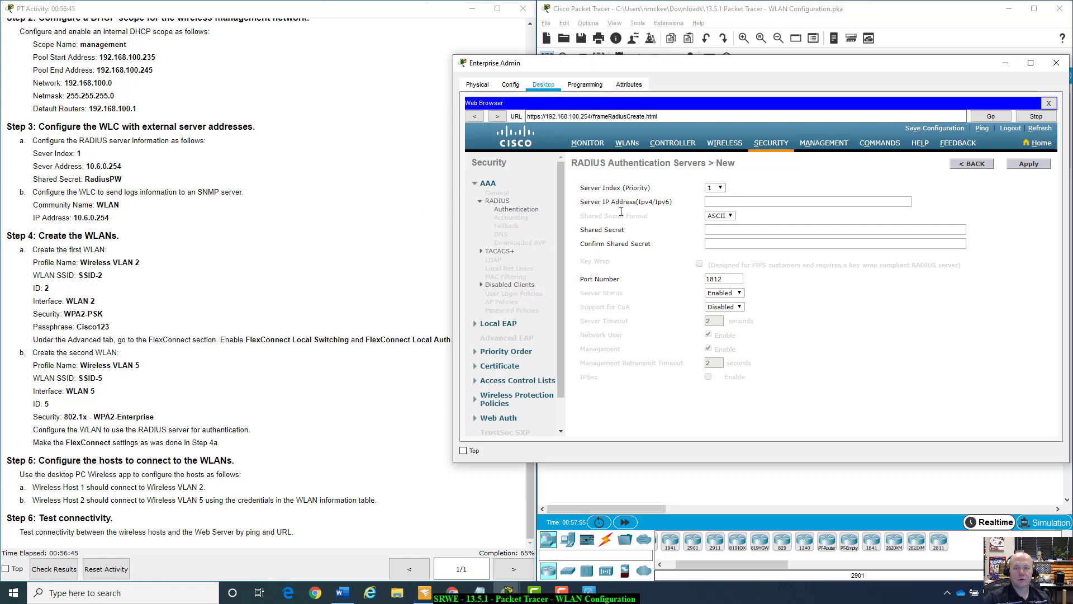
left_click(766, 203)
type("10.6")
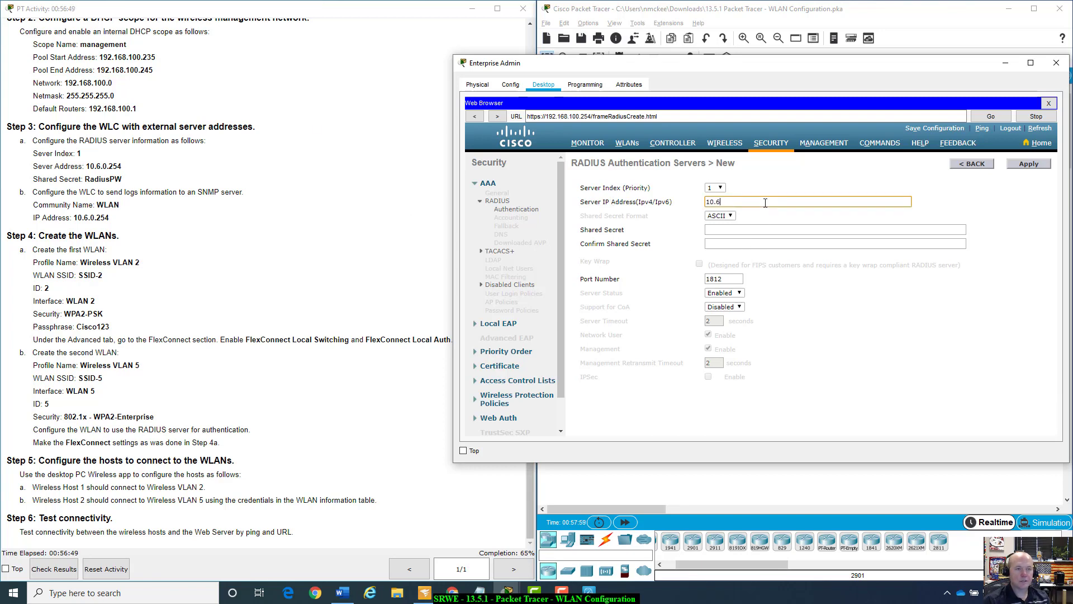
type(".0.254")
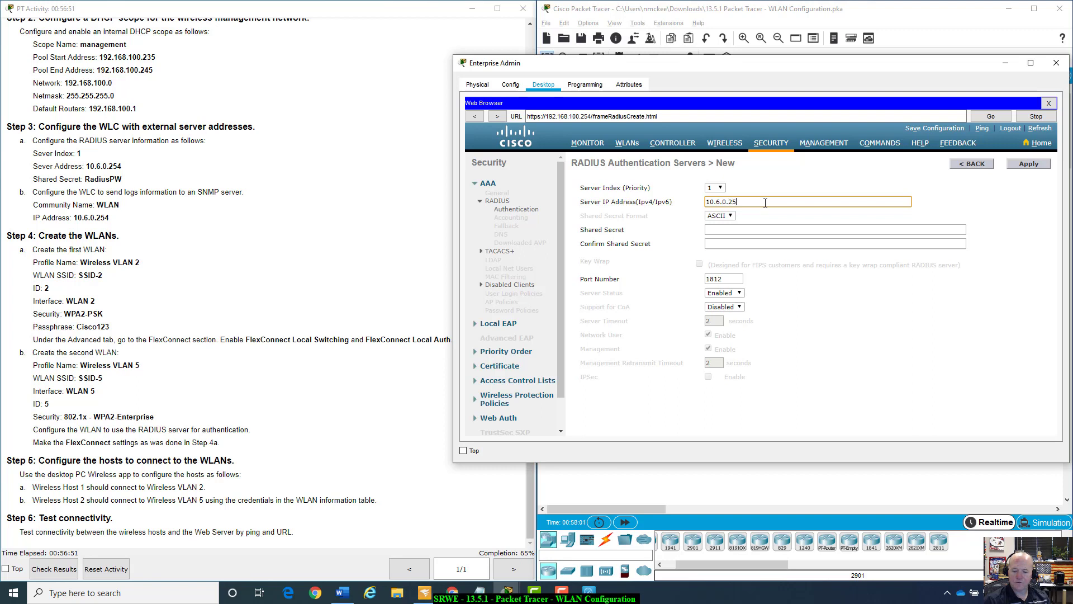
left_click(771, 234)
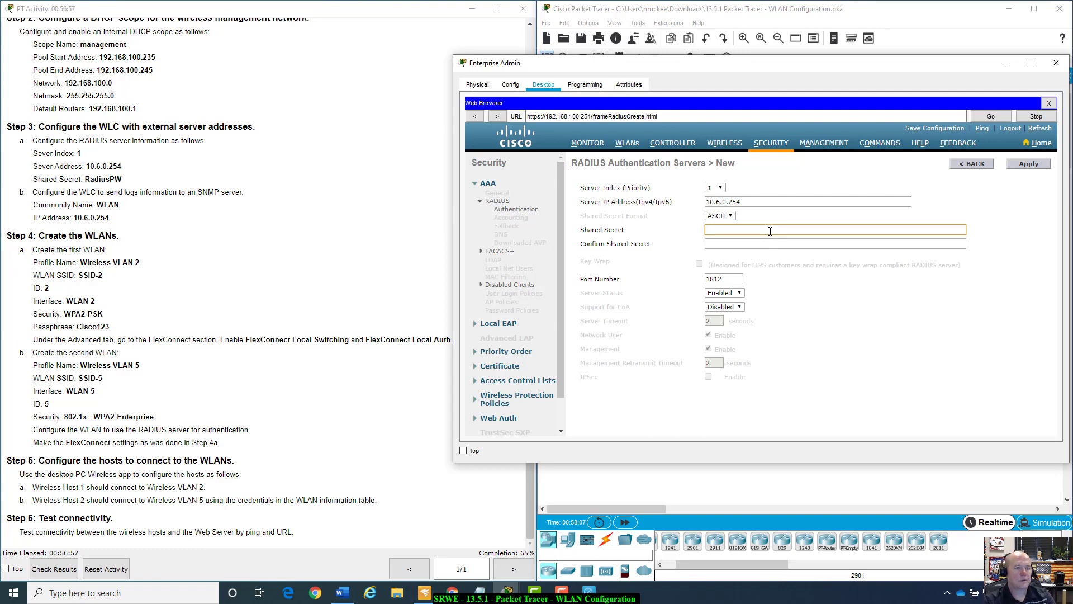
type("Radi")
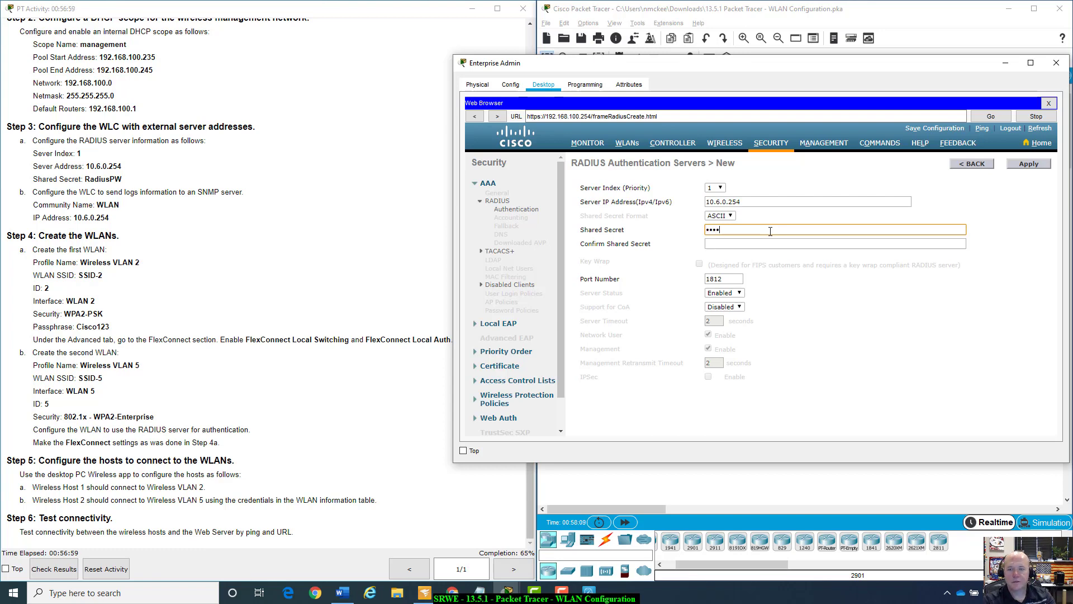
type("d")
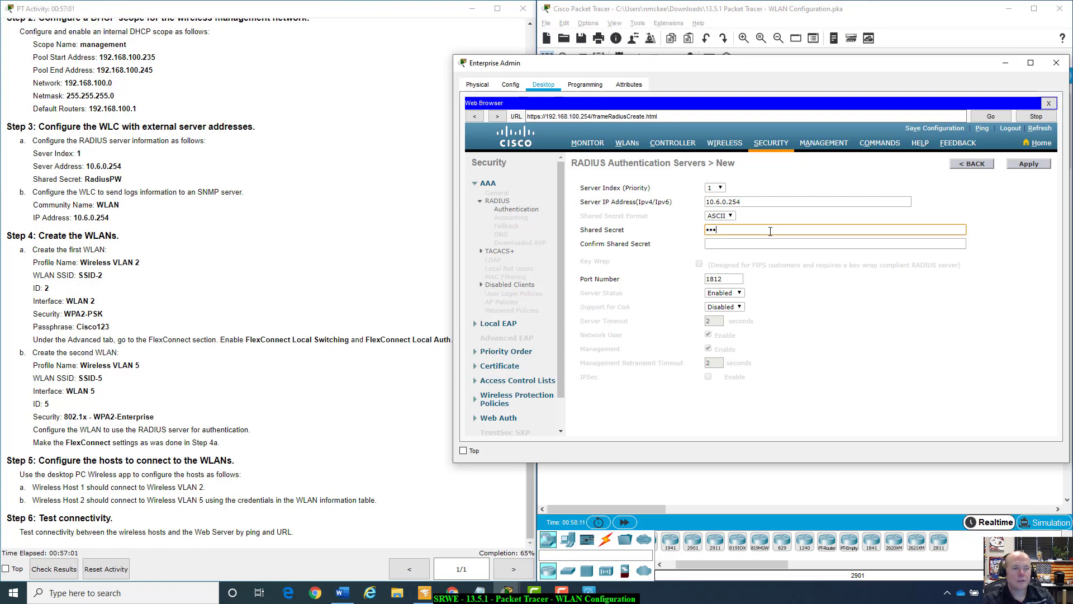
type("iu")
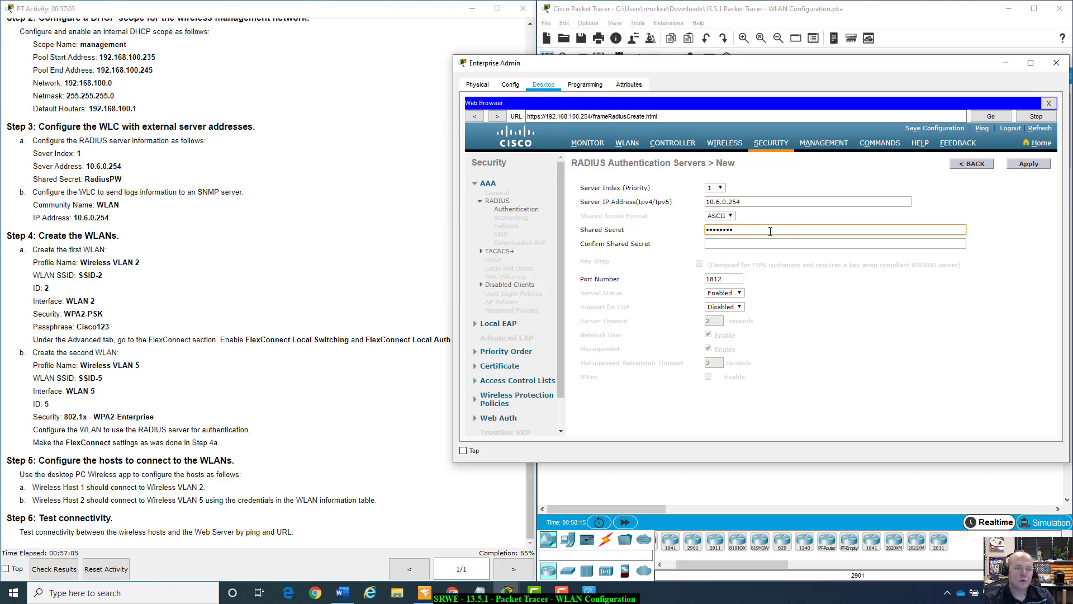
left_click(771, 241)
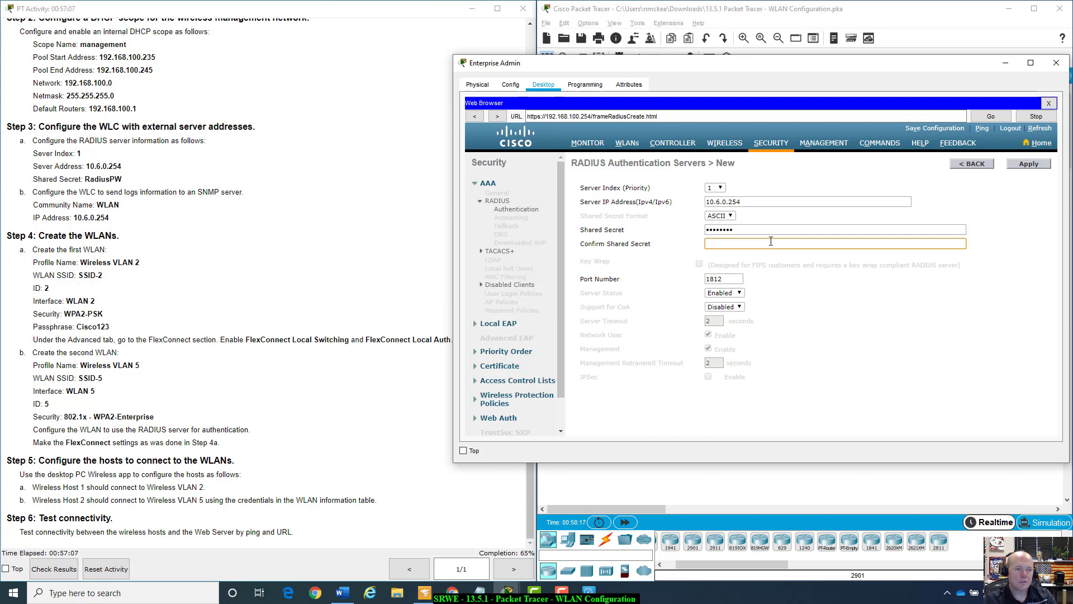
type("Radius")
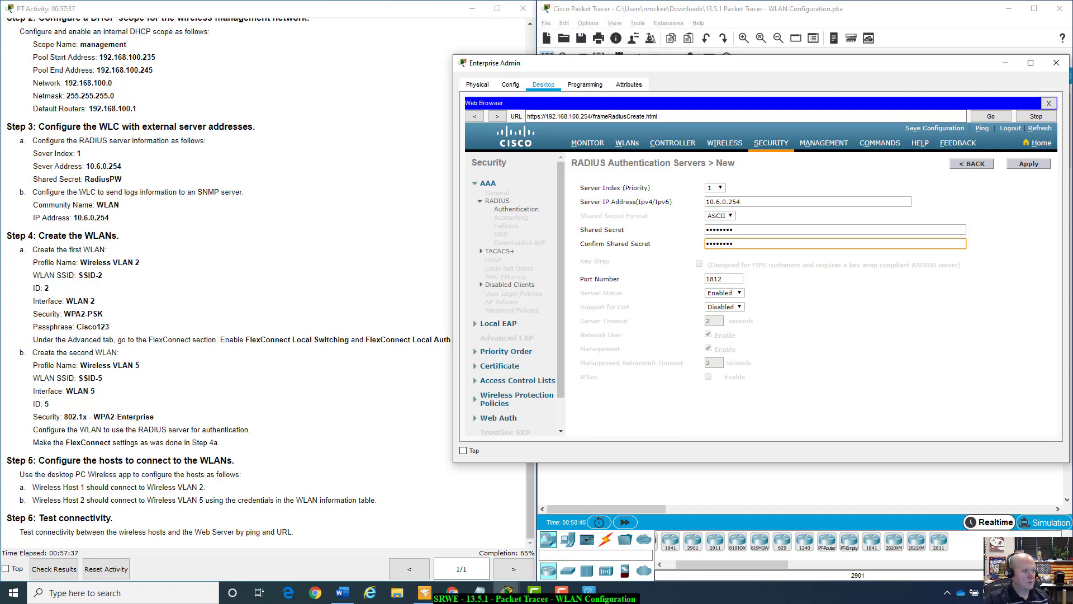
left_click(1029, 165)
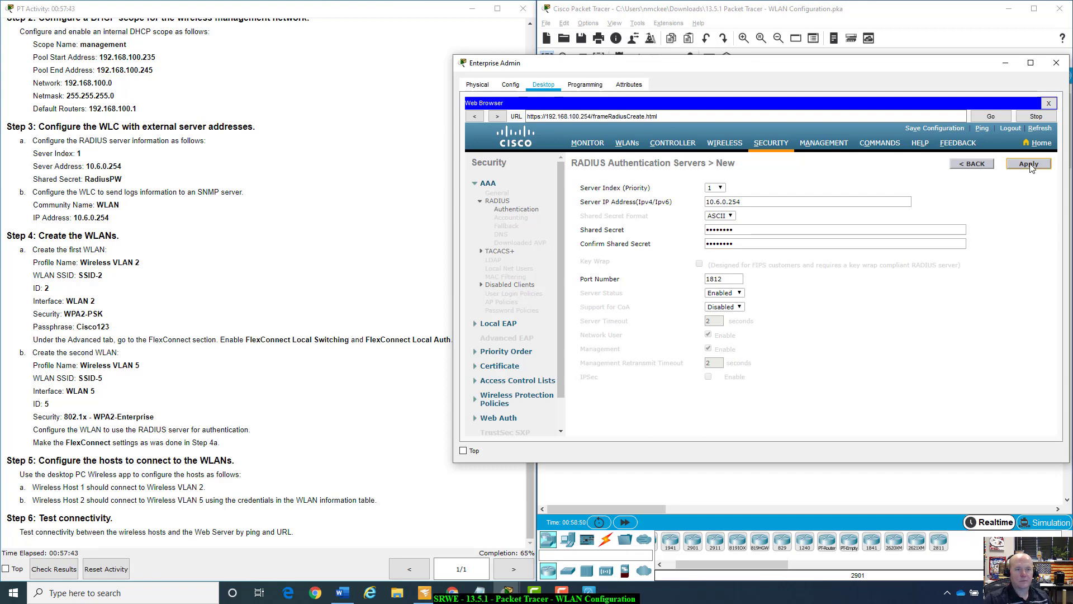
left_click(1030, 166)
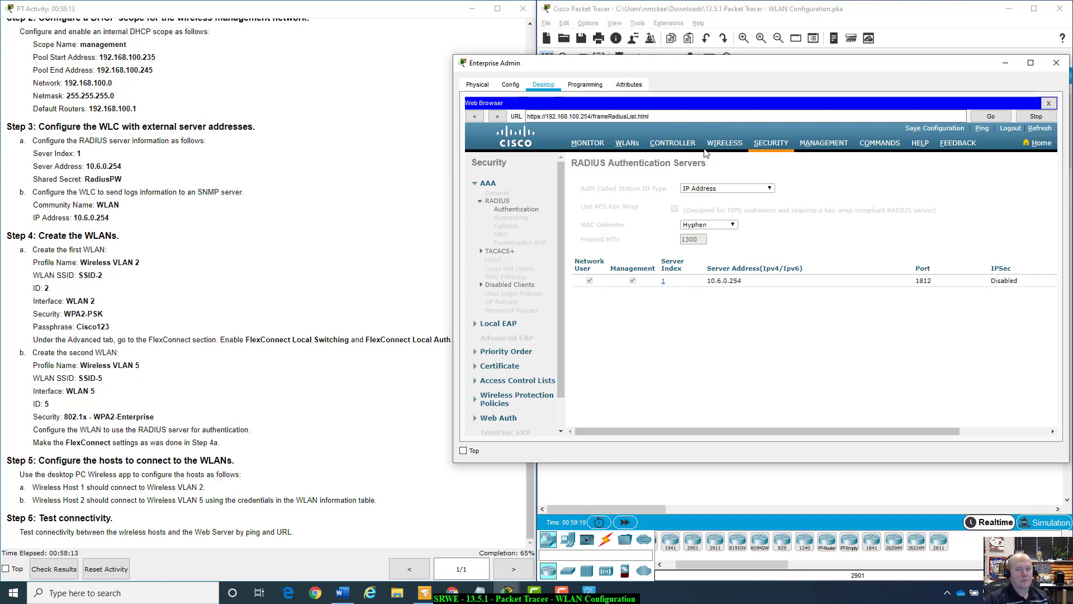
Go to the SNMP Trap Receivers page under Management.
left_click(826, 144)
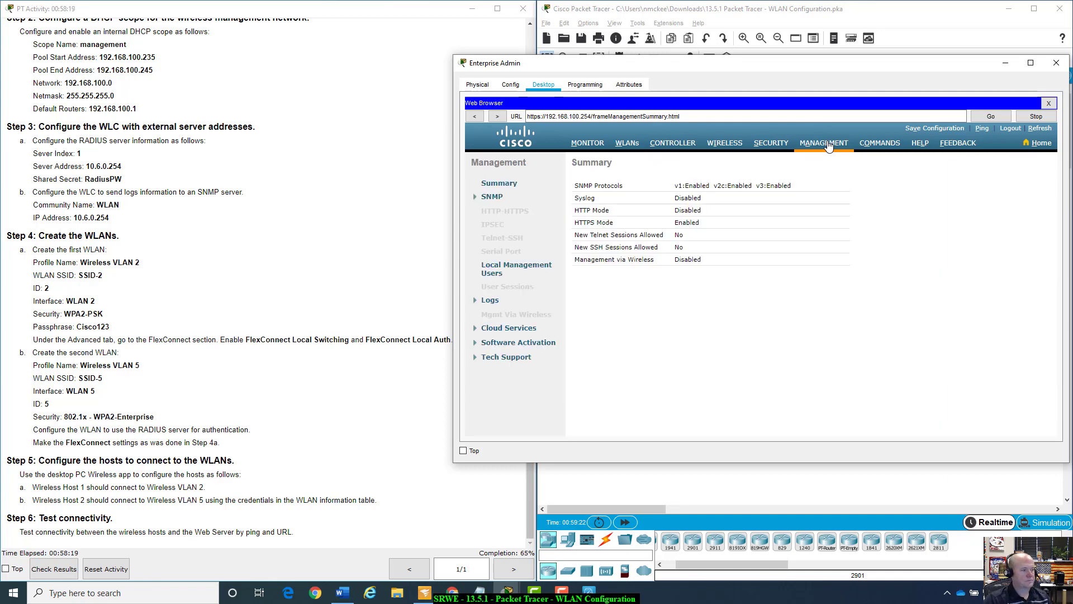
left_click(475, 198)
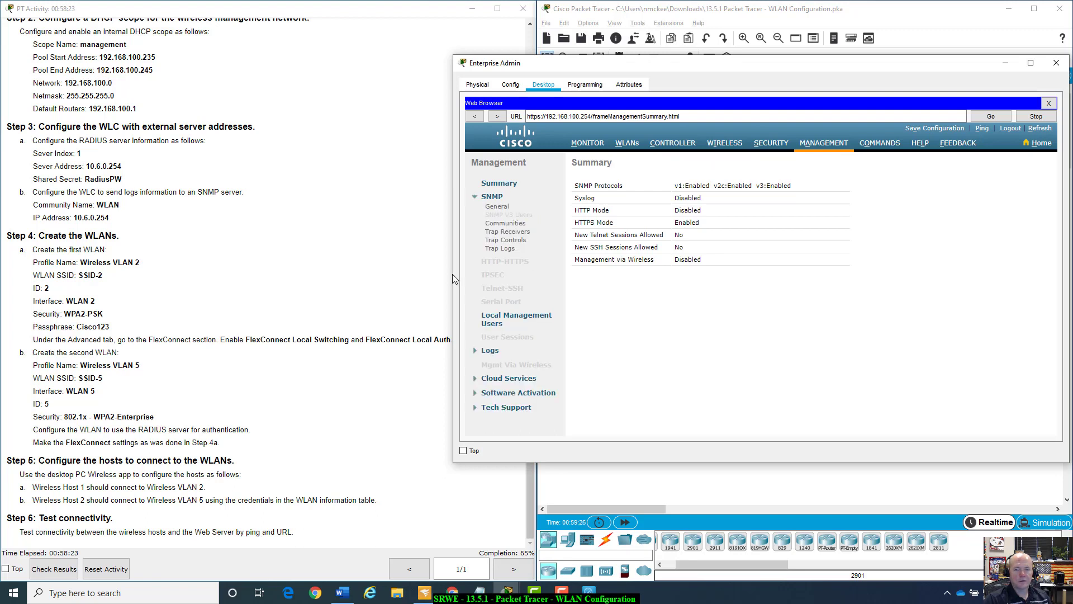
left_click(504, 233)
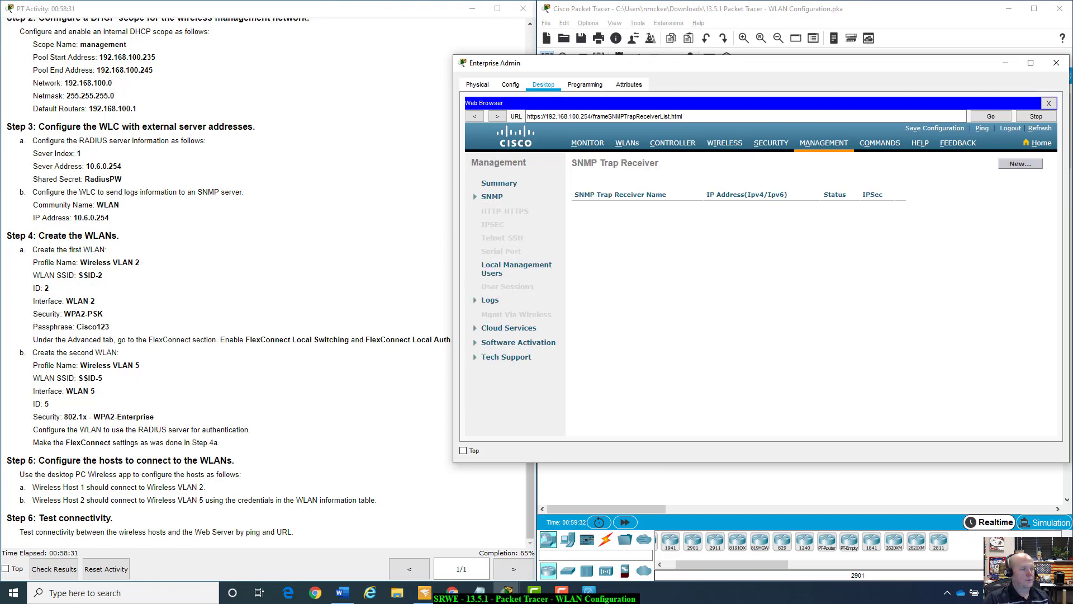
Add trap receiver with community WLAN at IP 10.6.0.254 and apply it.
left_click(1028, 164)
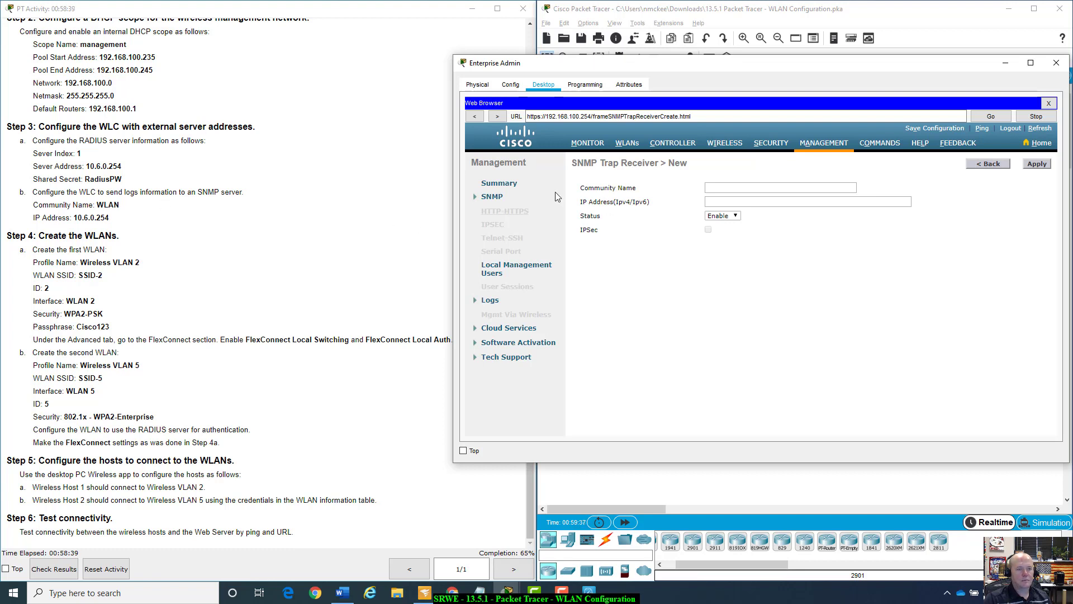
left_click(739, 188)
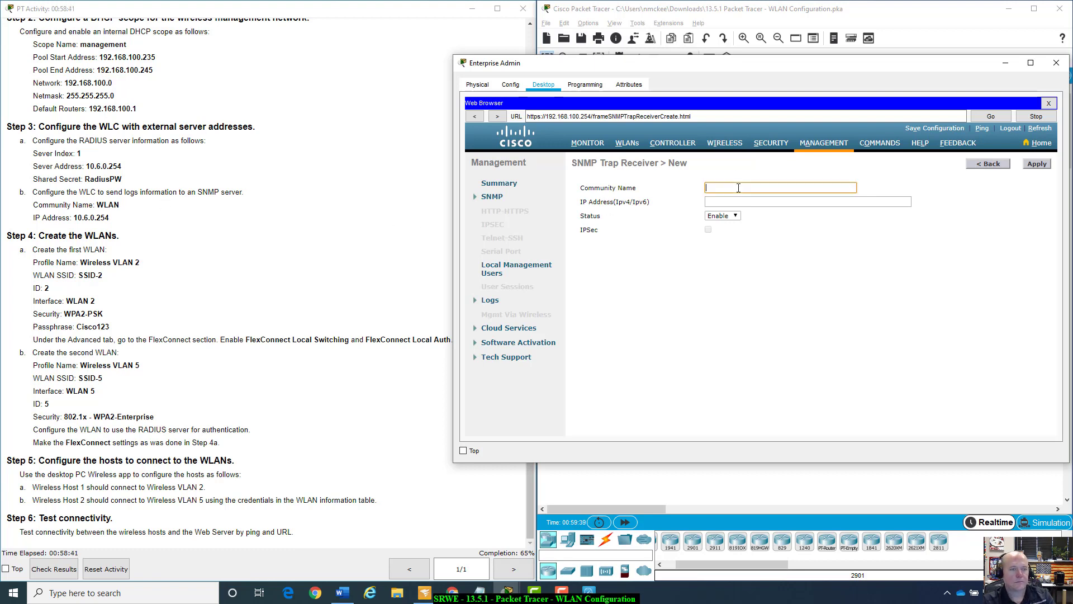
type("WLAN")
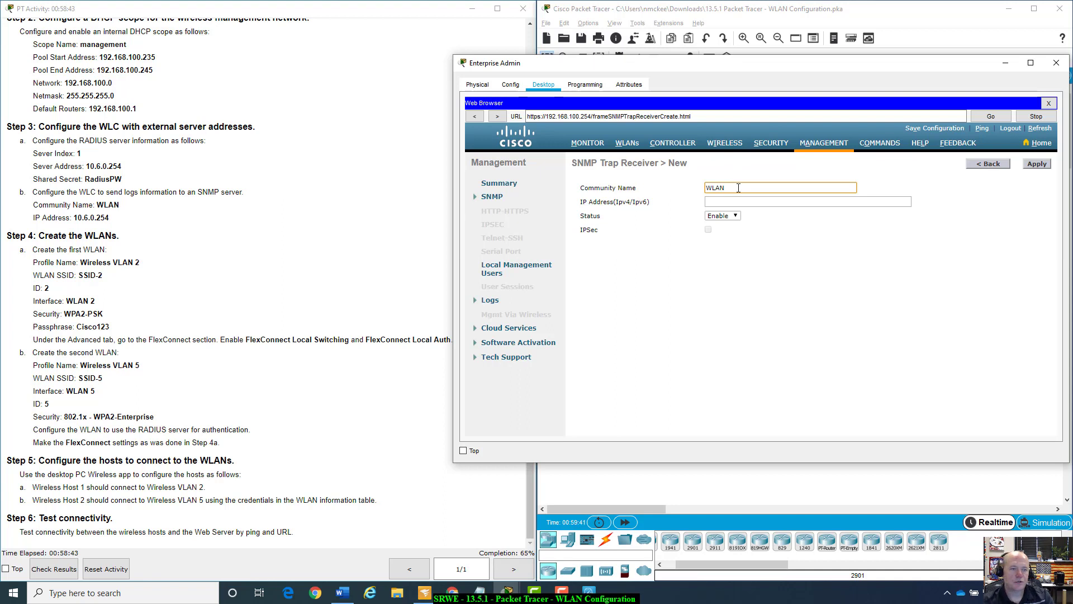
left_click(765, 200)
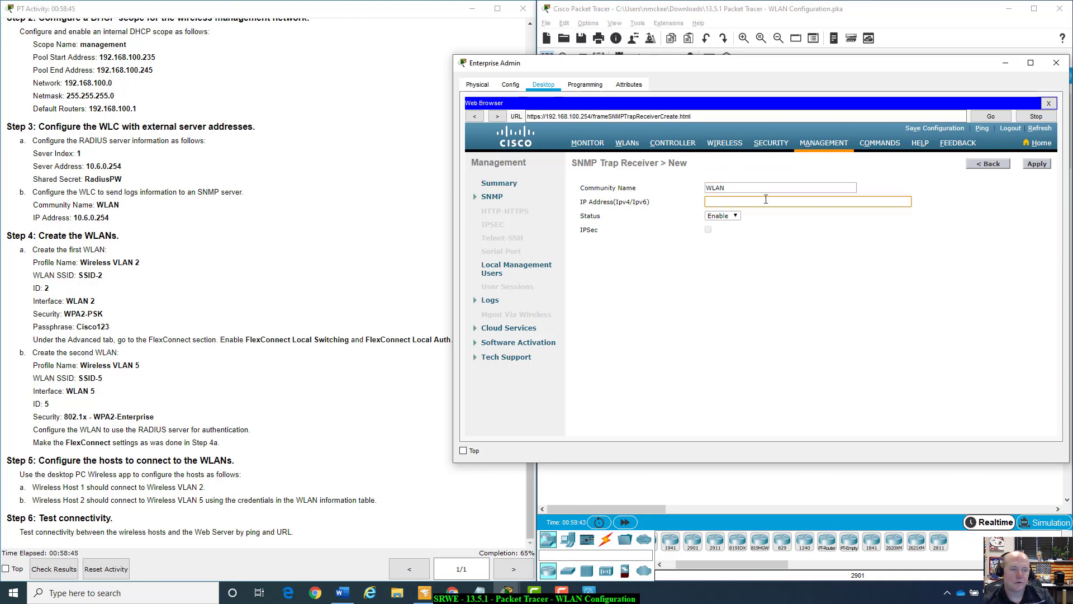
type("10.6.0.254")
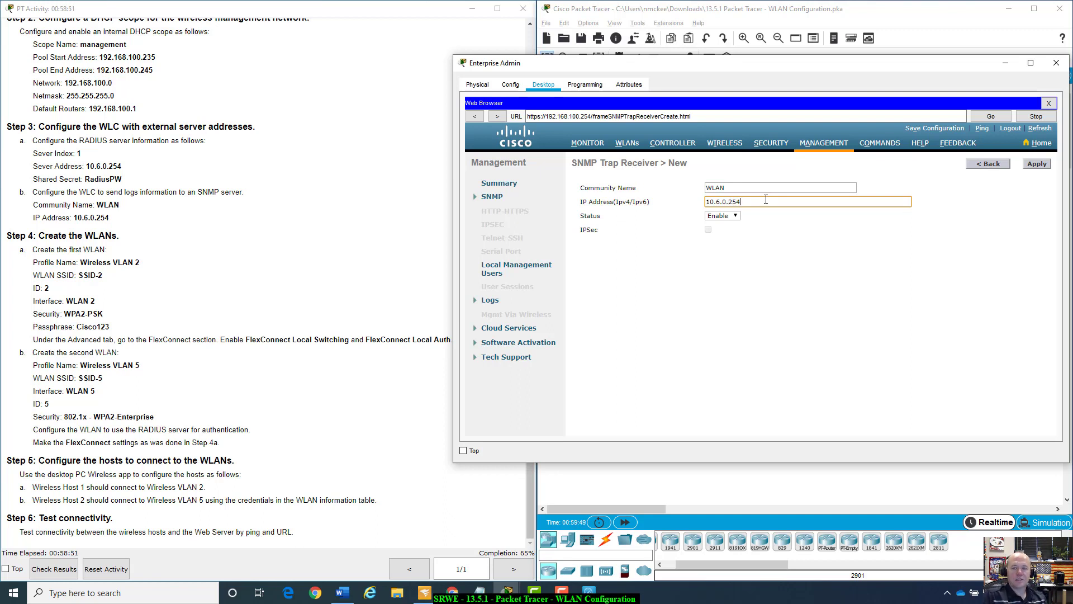
left_click(1037, 164)
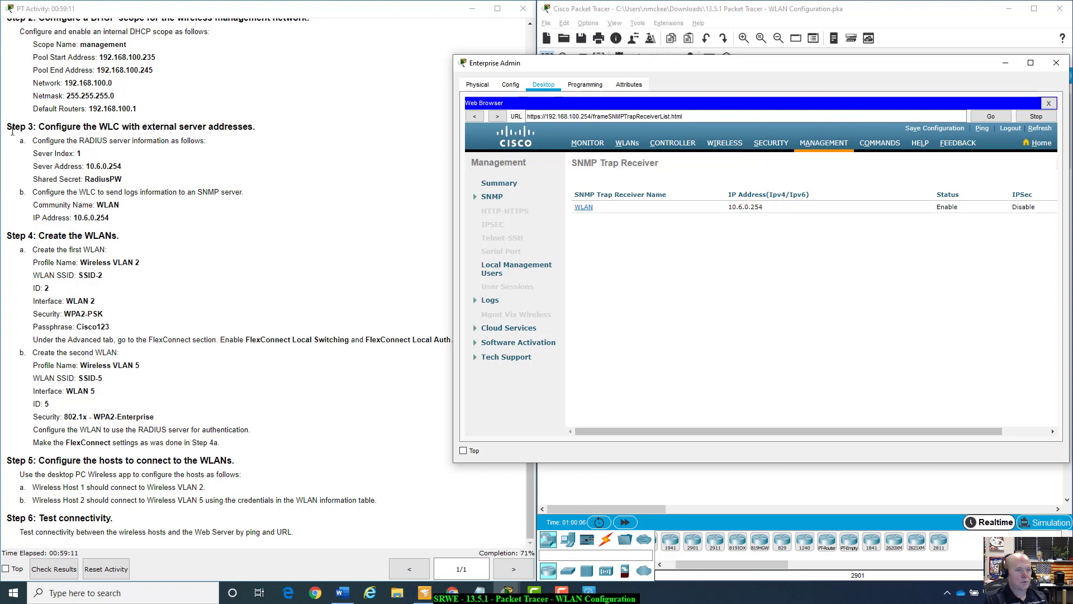
Highlight the Step 3 server instructions in the PT Activity window, then deselect them.
left_click_drag(7, 126, 155, 209)
left_click(161, 220)
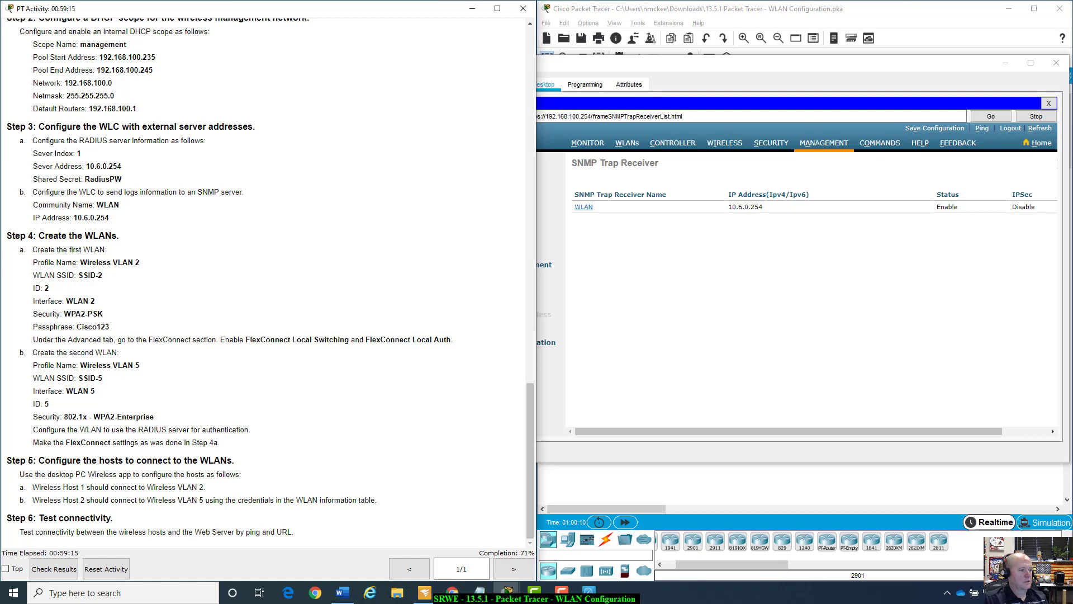
Scroll through the activity instructions, then return to the Enterprise Admin window.
scroll(271, 212, "up", 1)
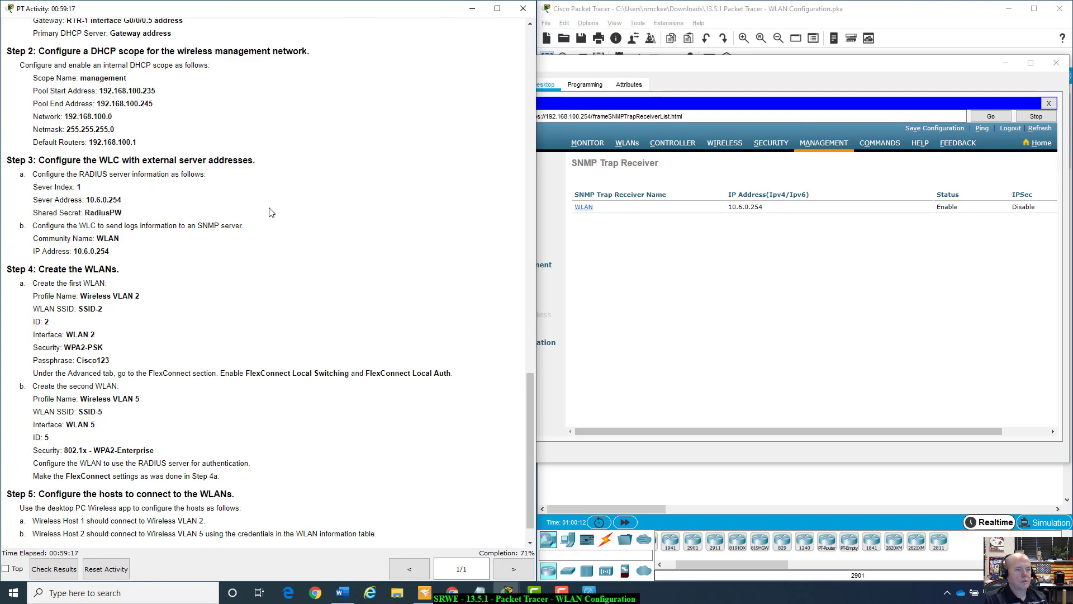
scroll(271, 212, "down", 1)
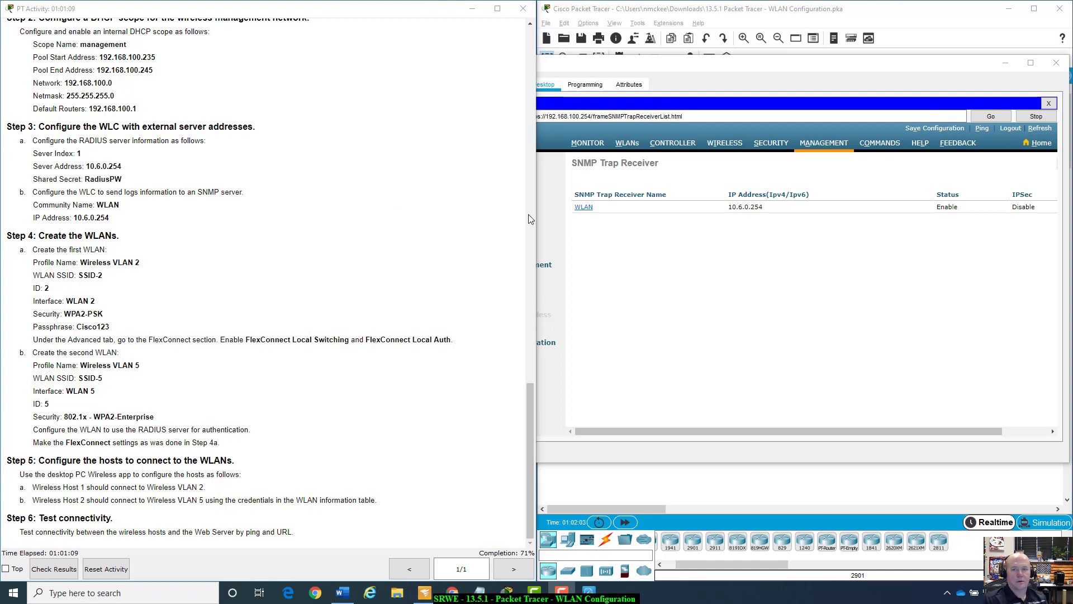
left_click(742, 69)
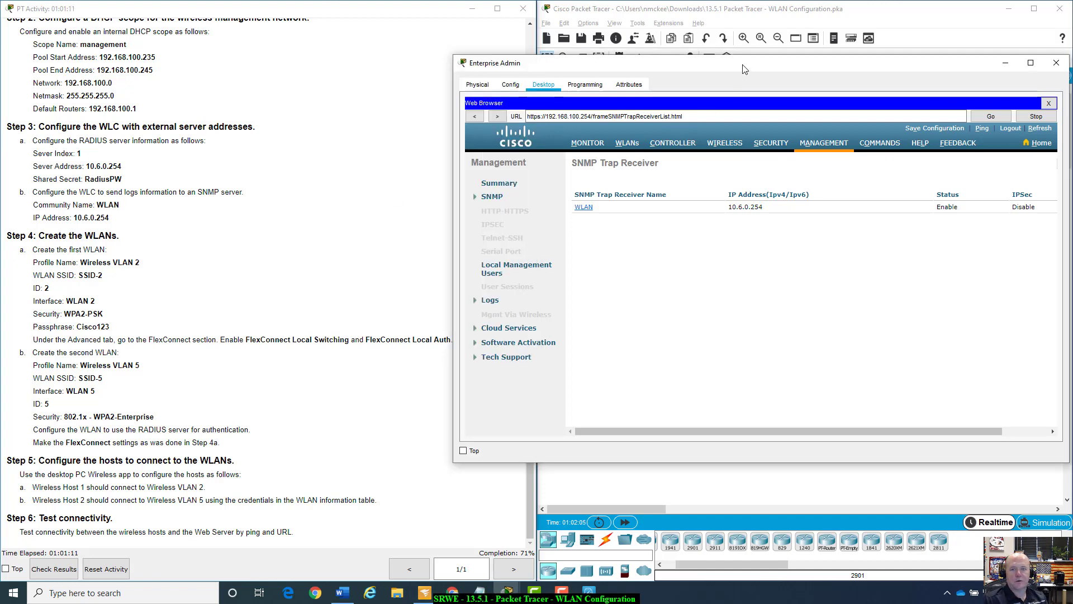
Start a new WLAN from the WLANs page via Create New and Go, ready for a profile name.
left_click(626, 144)
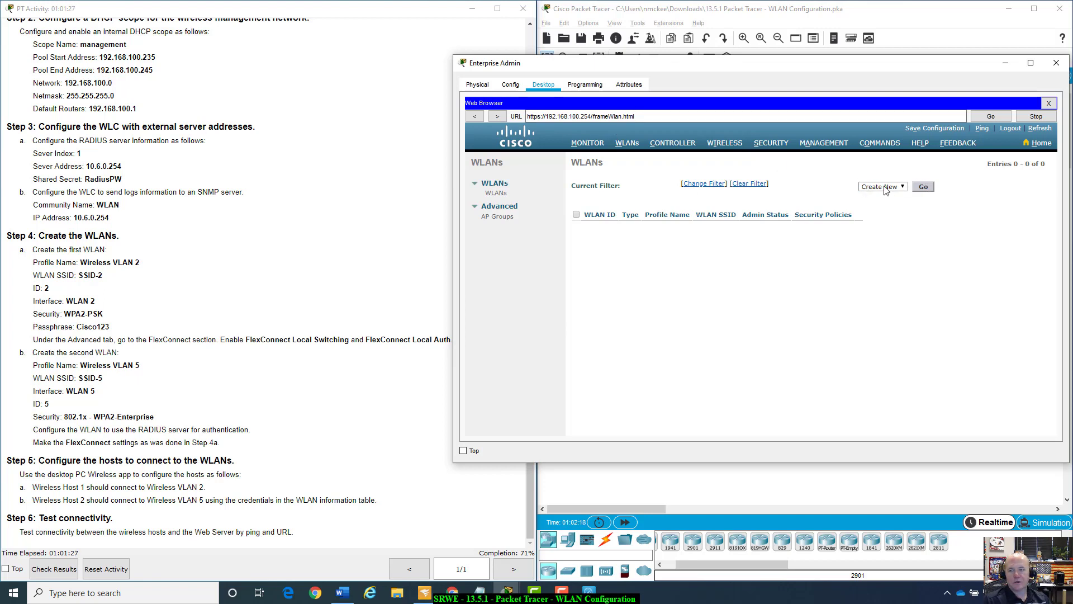
left_click(923, 187)
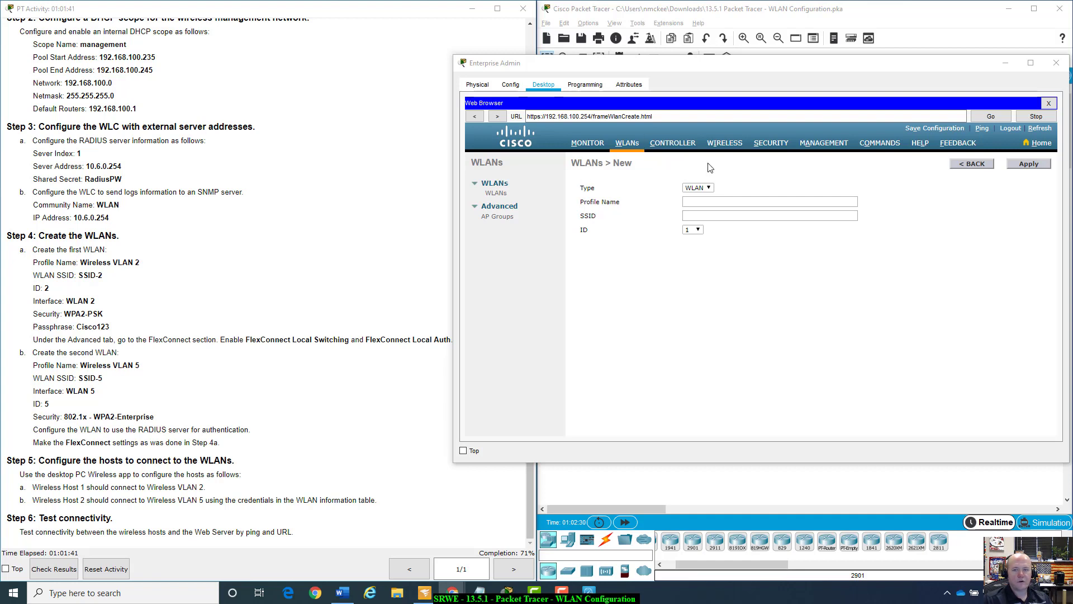
left_click(714, 204)
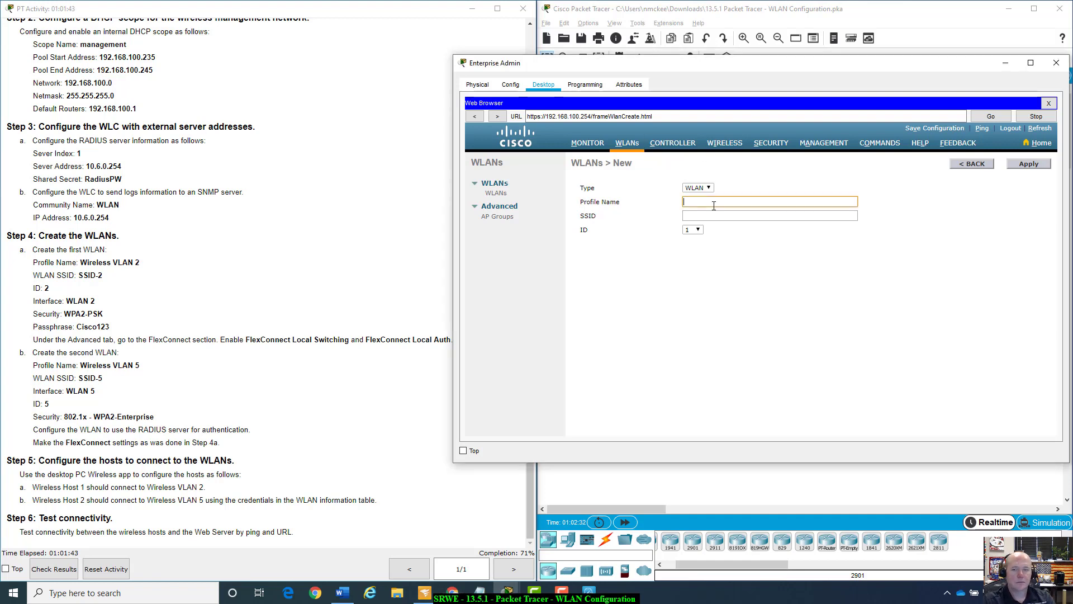
Create WLAN 'Wireless VLAN 2' with SSID 'SSID-2' and ID 2, then apply.
type("Wireless ")
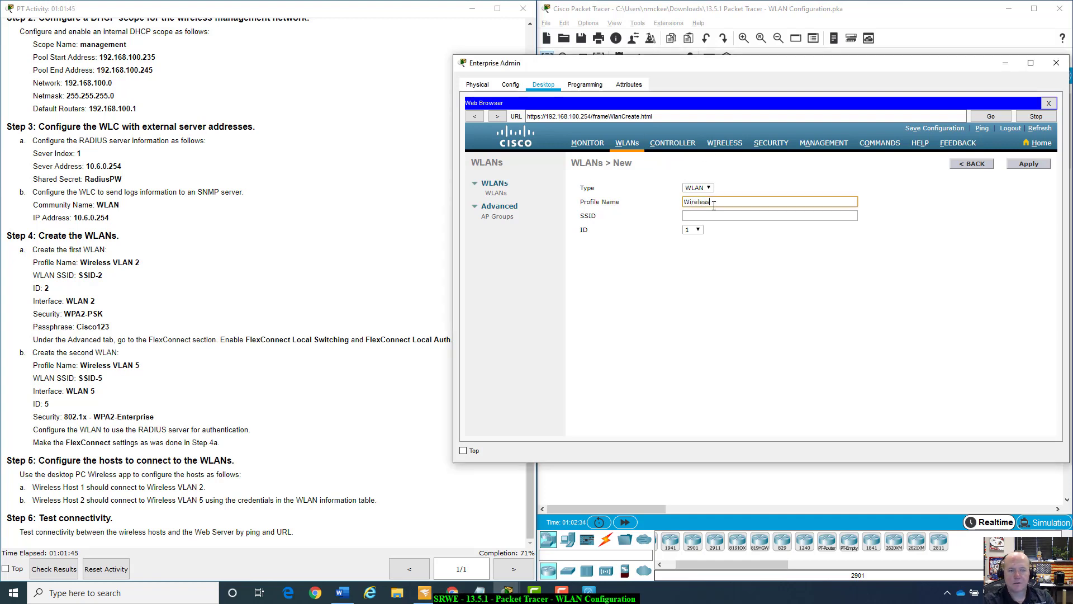
type("VLAN 2")
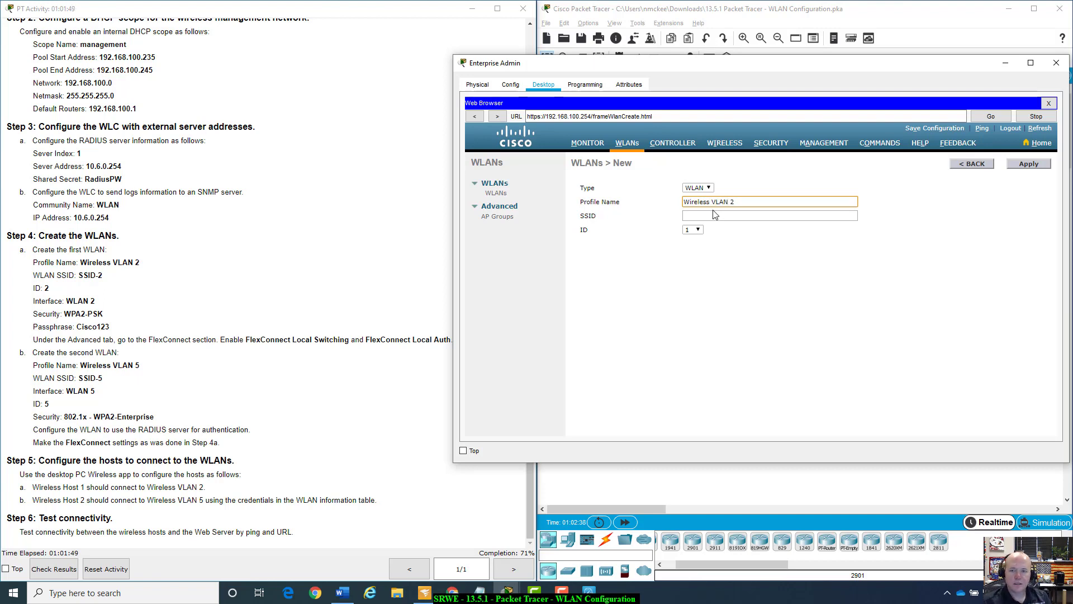
left_click(710, 217)
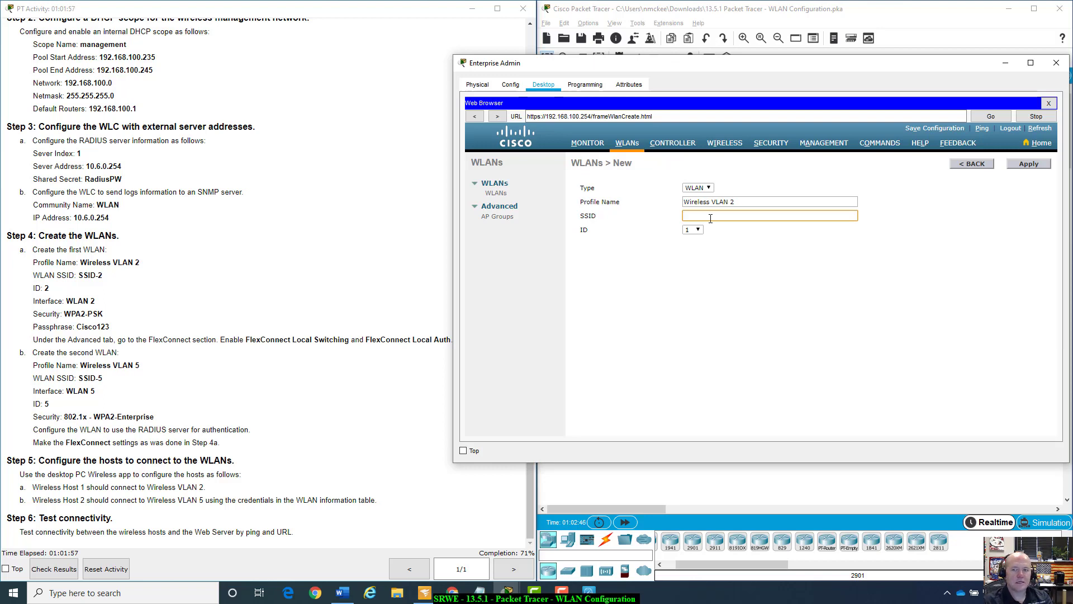
type("SSI")
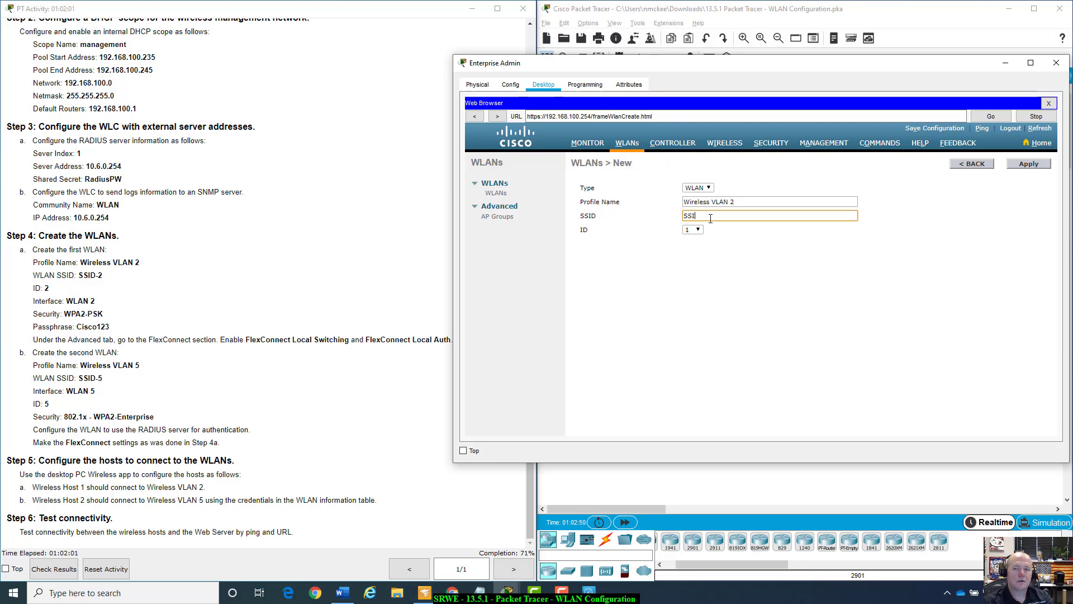
type("D-2")
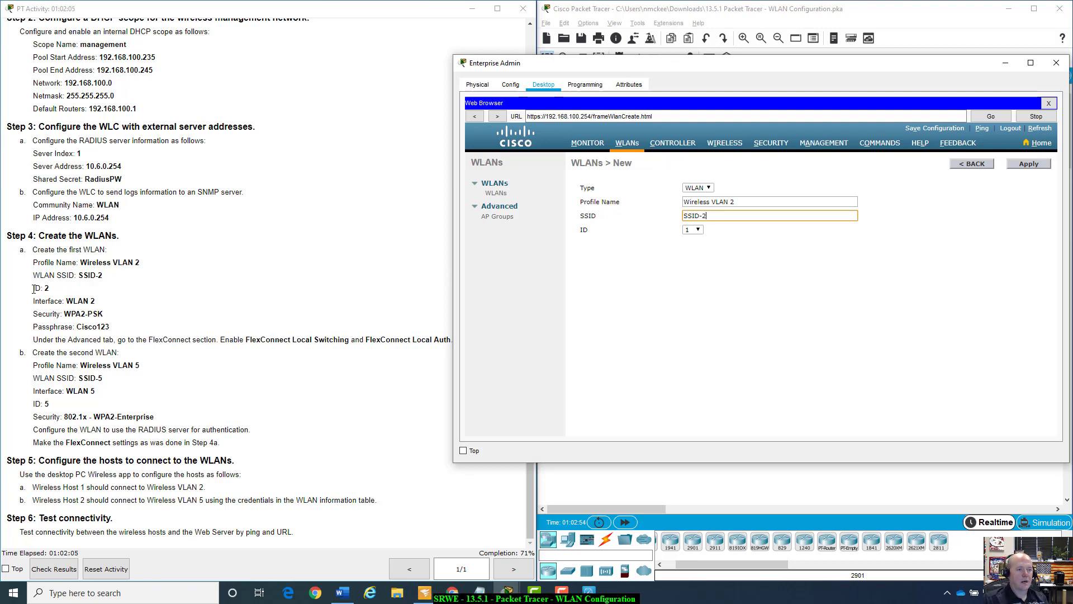
left_click(702, 231)
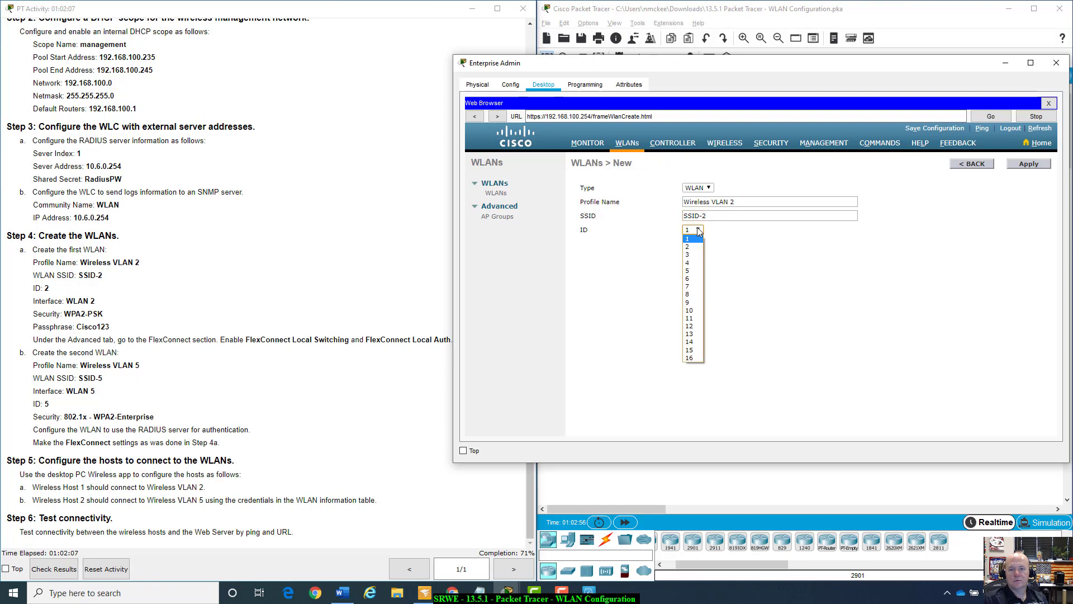
left_click(694, 248)
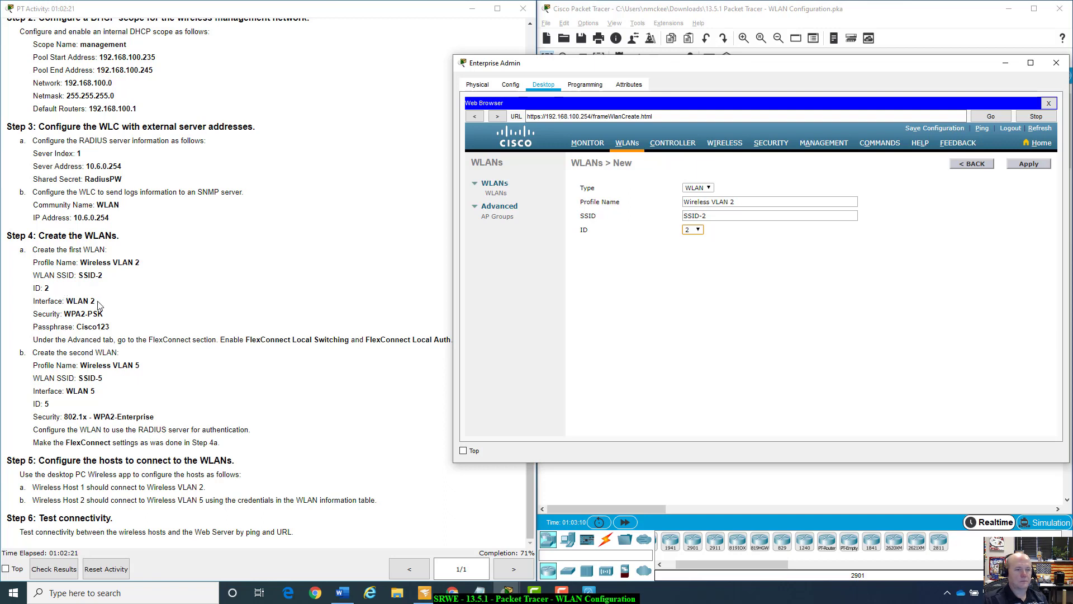
left_click(1023, 164)
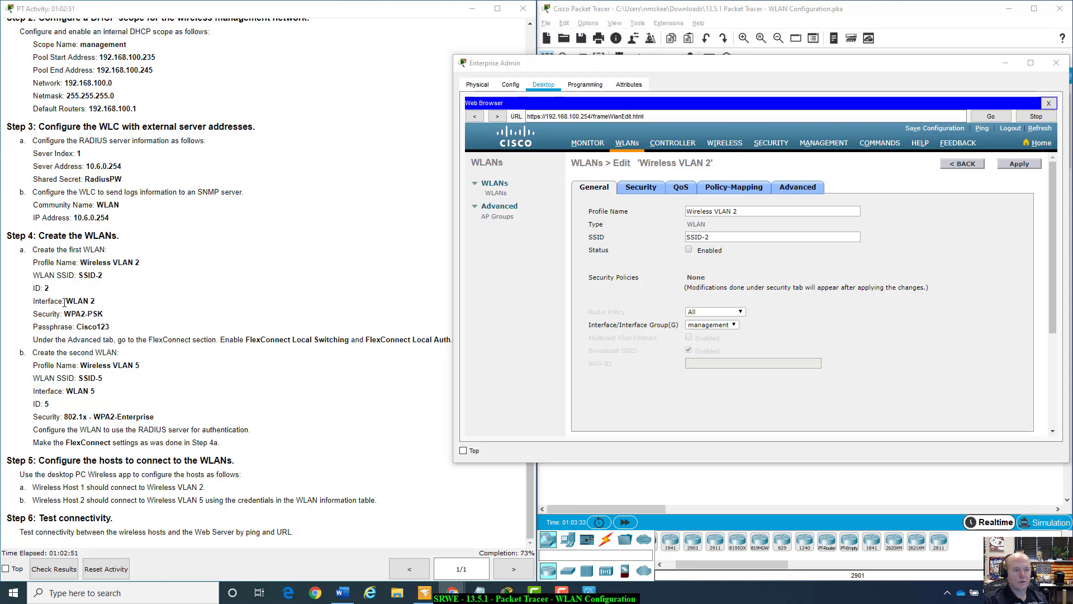
Enable the WLAN's status and set its interface group to WLAN 2.
left_click(688, 249)
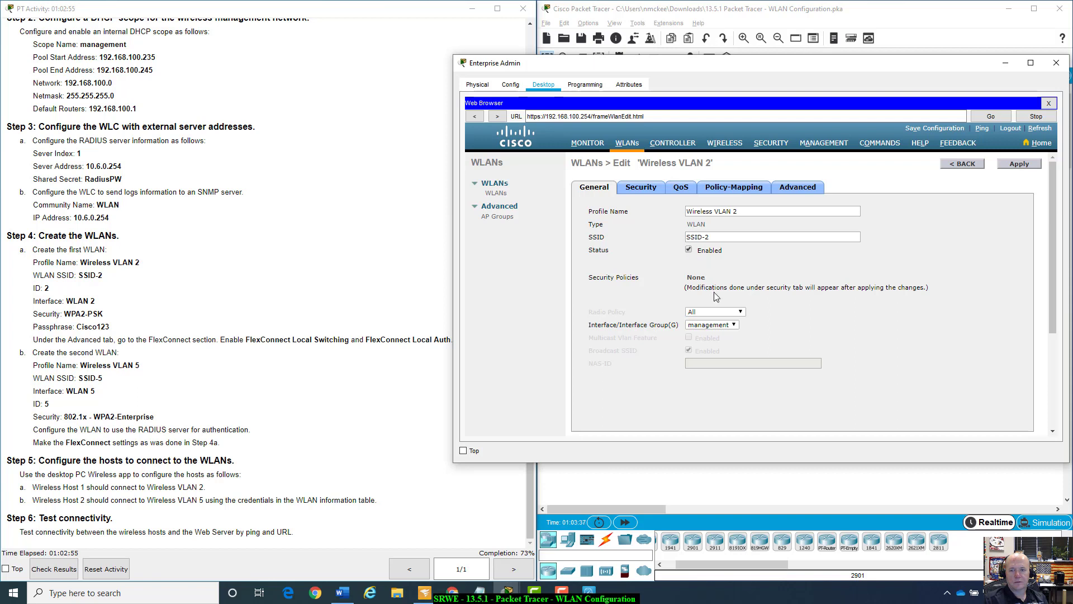
left_click(734, 326)
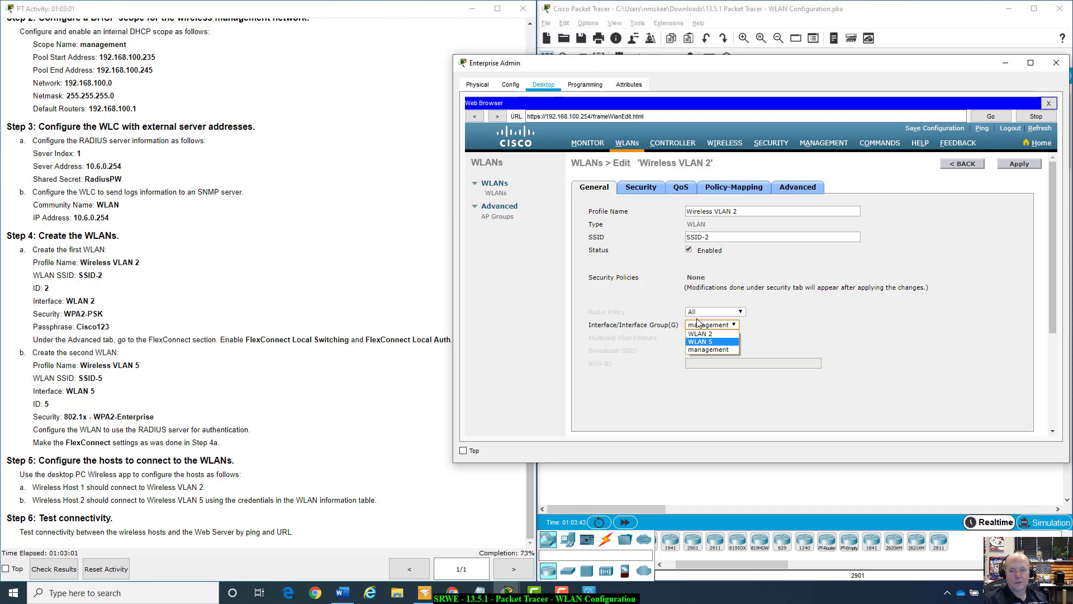
left_click(711, 334)
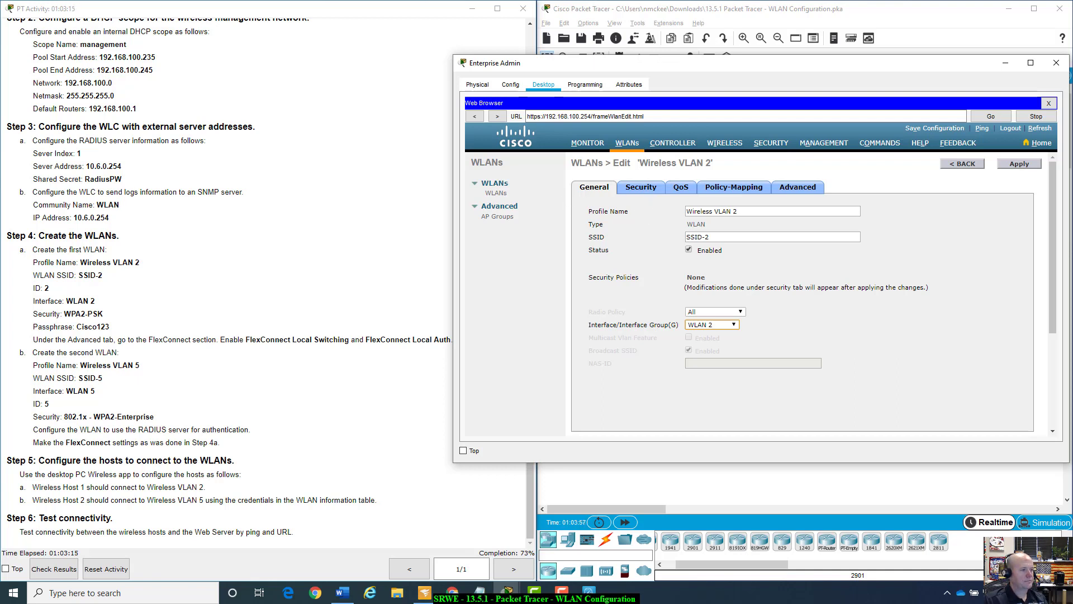
key("alt+Tab")
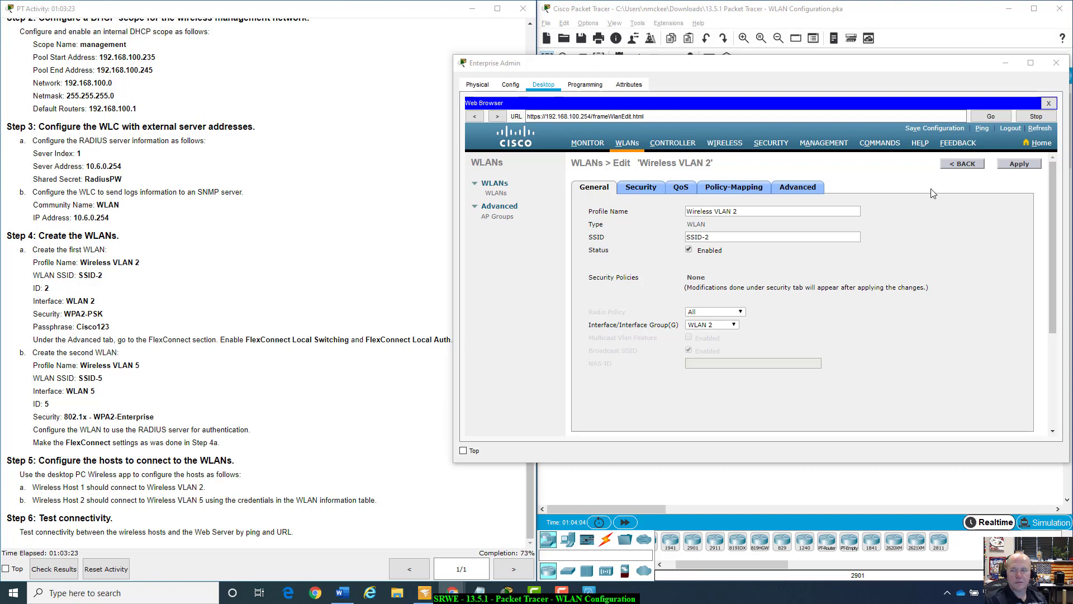
Set Layer 2 security to WPA+WPA2 with WPA2 policy and PSK key management enabled.
left_click(646, 187)
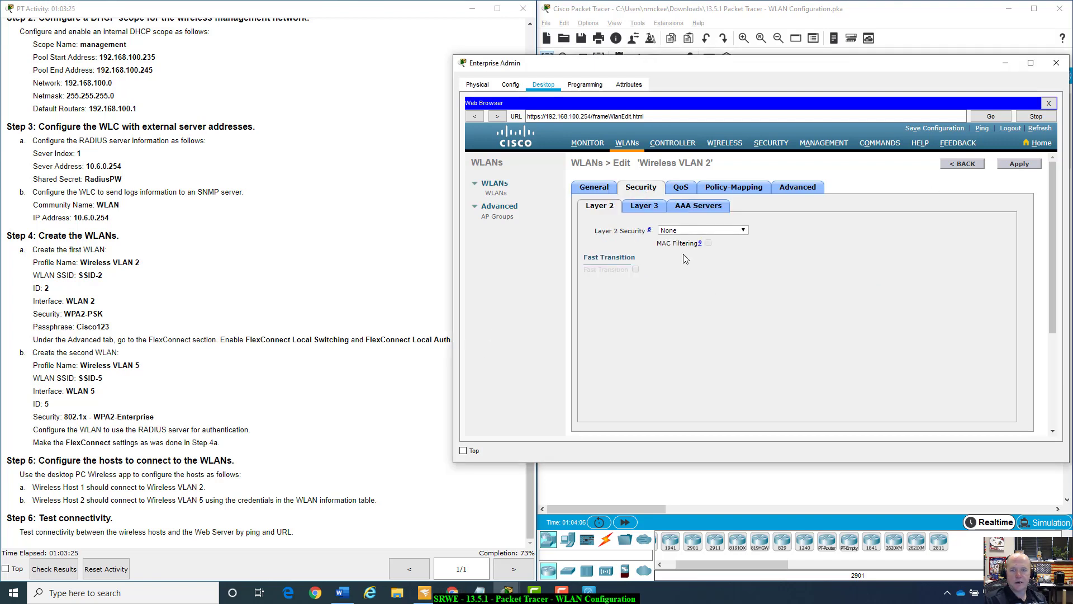
left_click(749, 231)
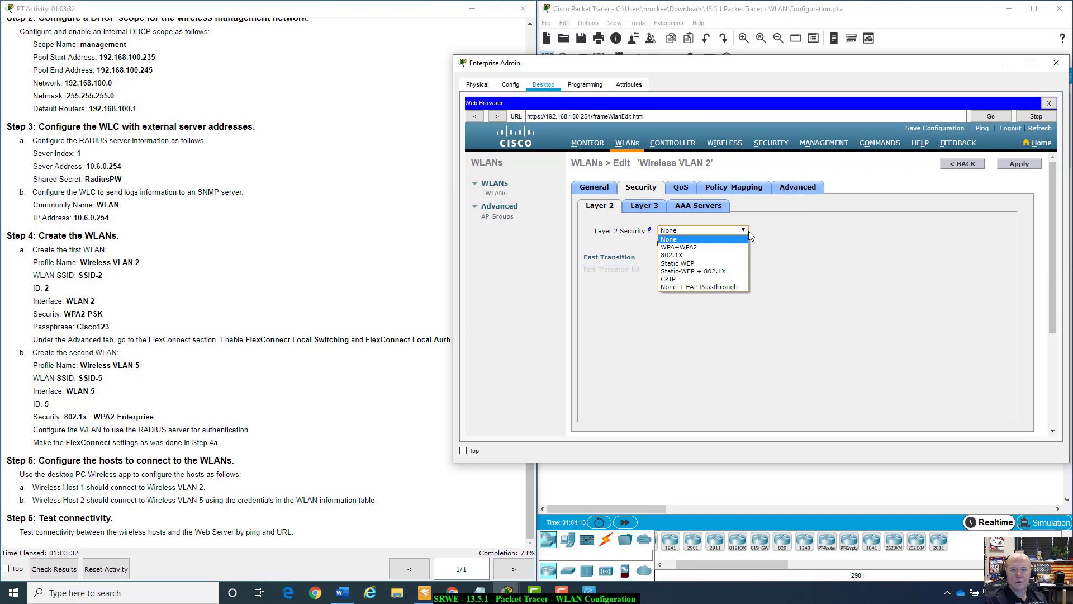
left_click(712, 247)
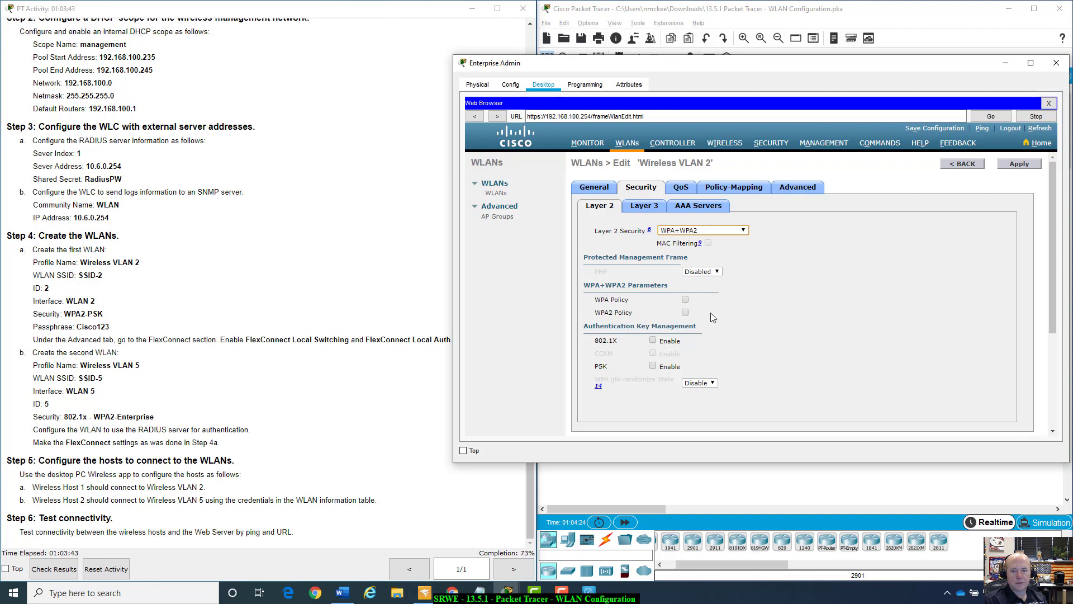
left_click(653, 366)
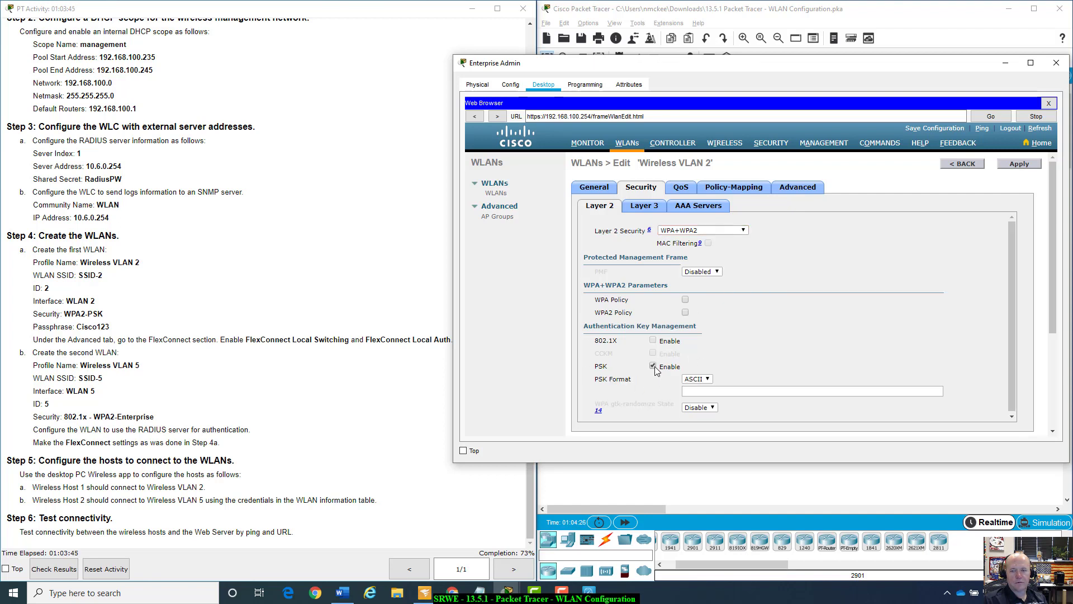
left_click(686, 312)
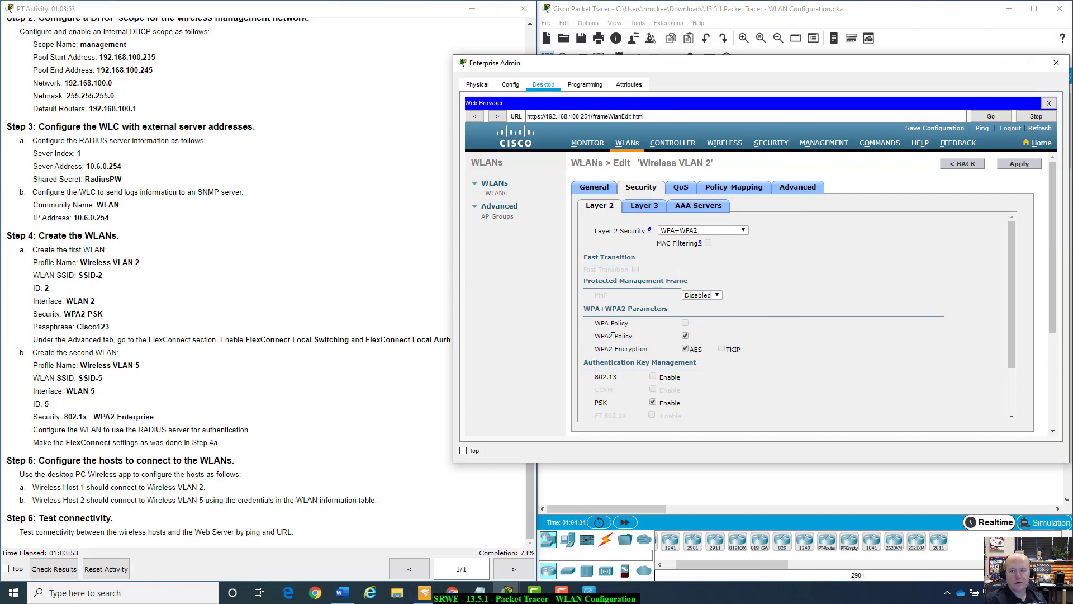
scroll(788, 285, "down", 2)
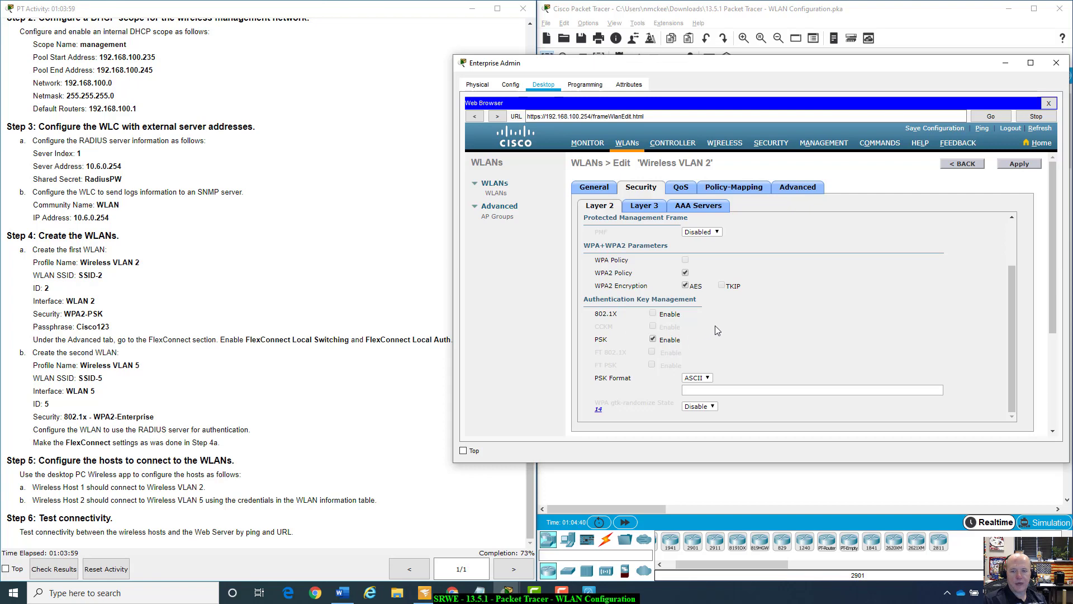
scroll(771, 334, "down", 2)
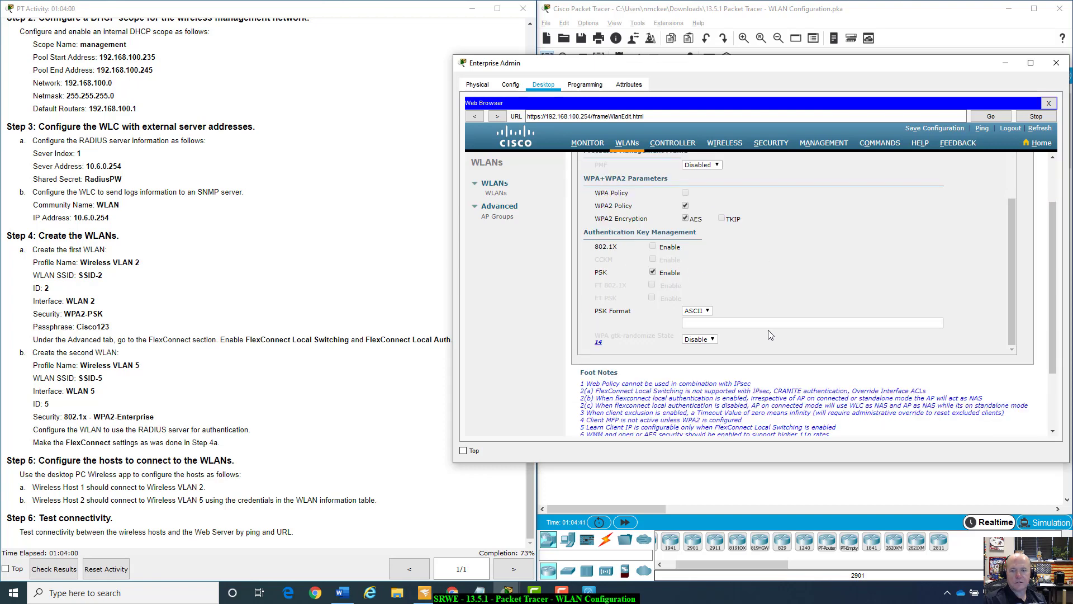
left_click(714, 322)
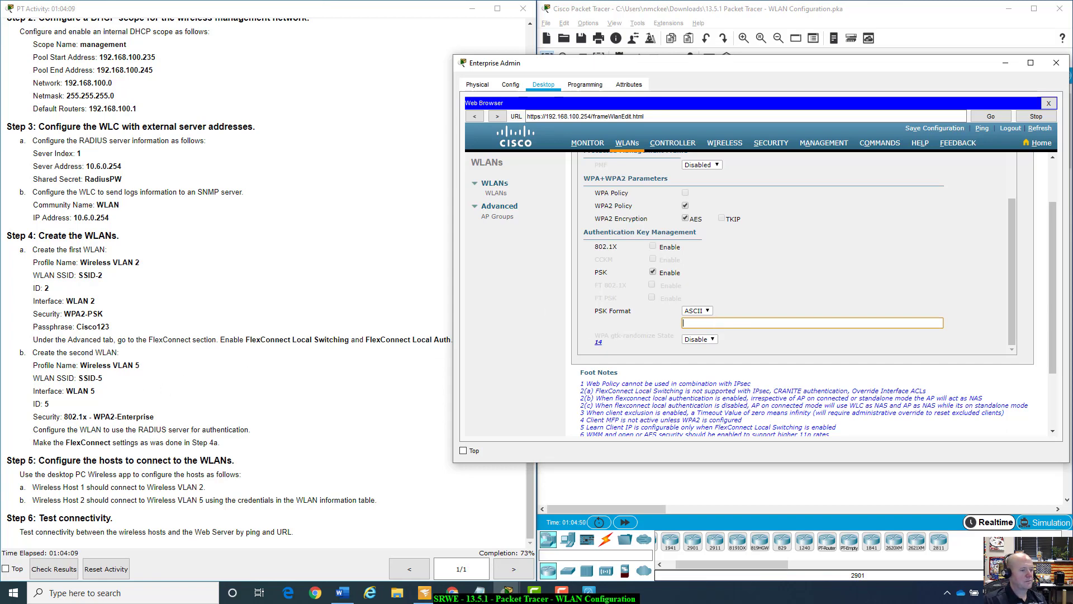
key("alt+Tab")
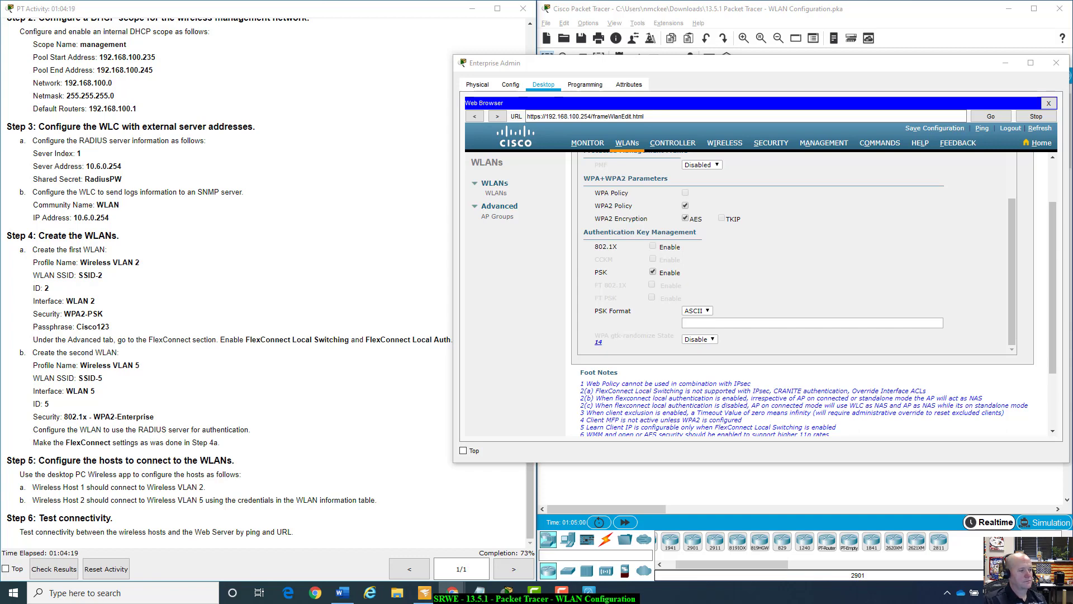
Enter the pre-shared key passphrase in the PSK field, fixing a typo along the way.
left_click(721, 321)
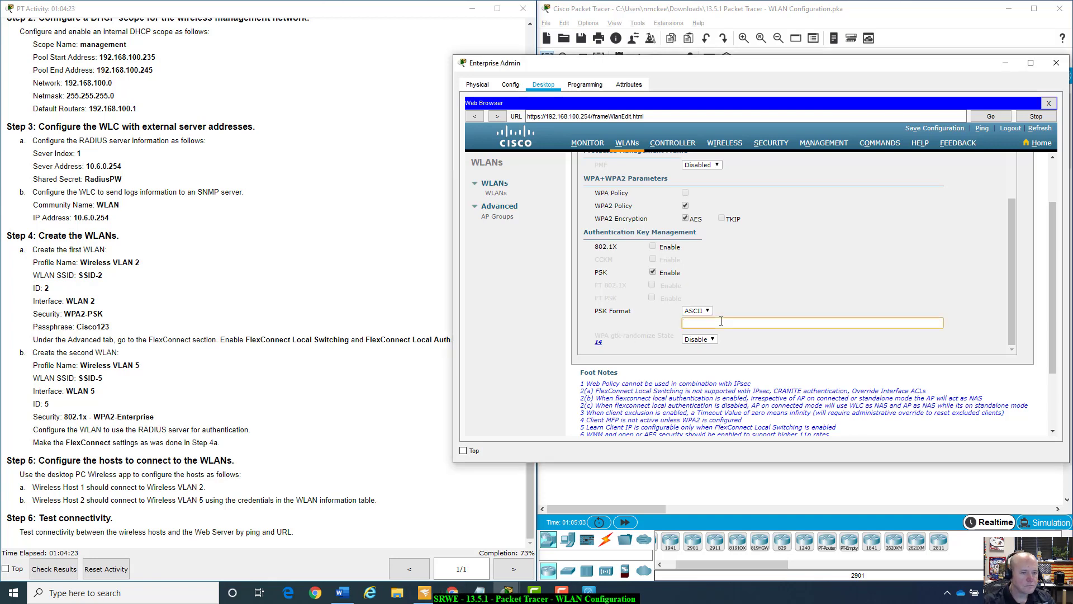
type("Cisco")
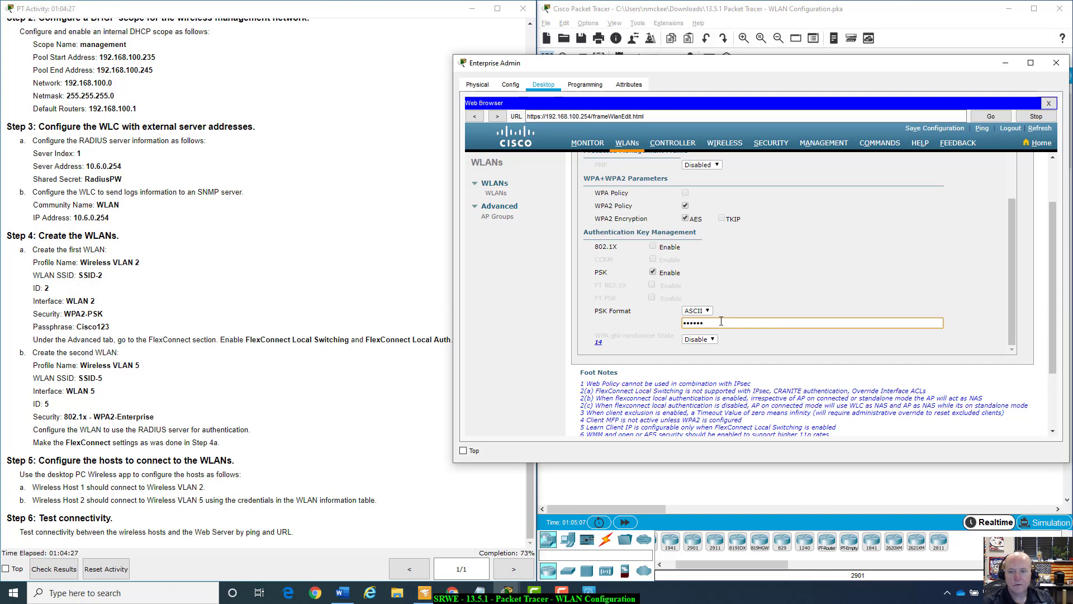
key("BackSpace")
key("BackSpace")
key("BackSpace")
key("BackSpace")
key("BackSpace")
type("Ci")
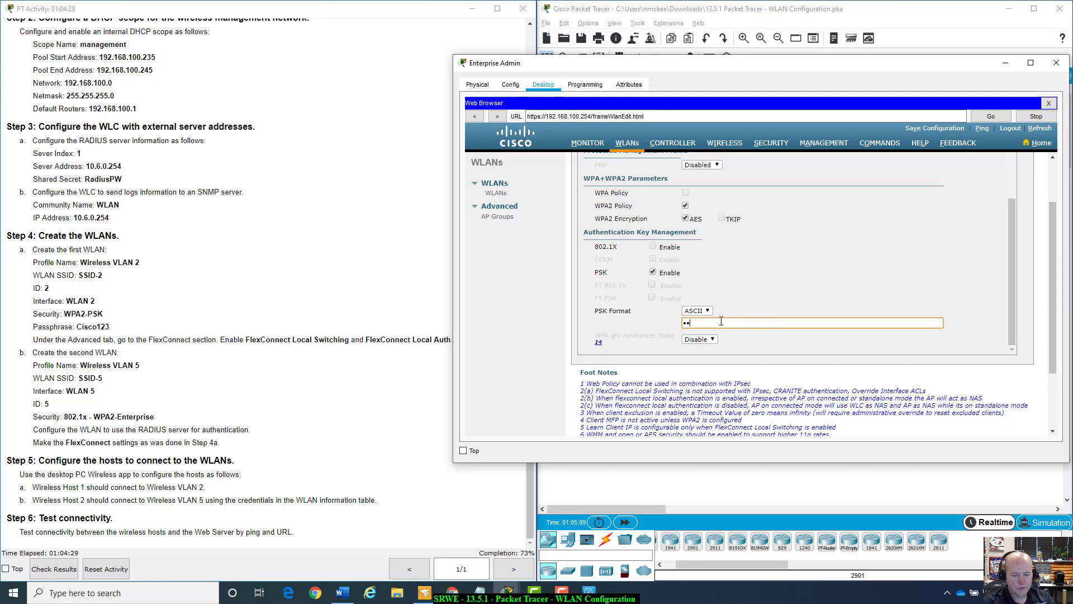
type("sco123")
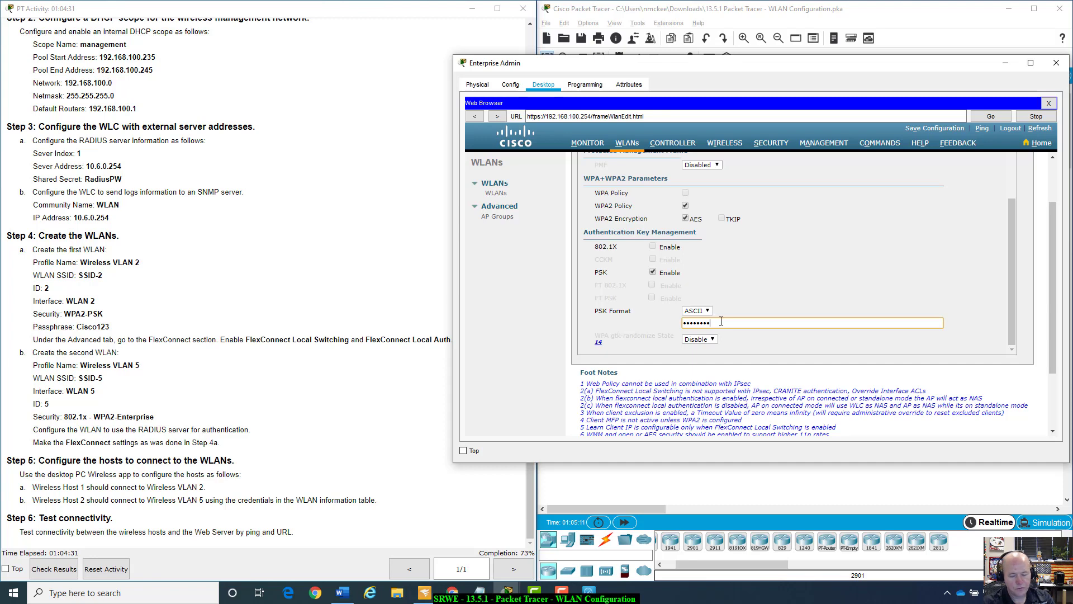
scroll(905, 231, "down", 3)
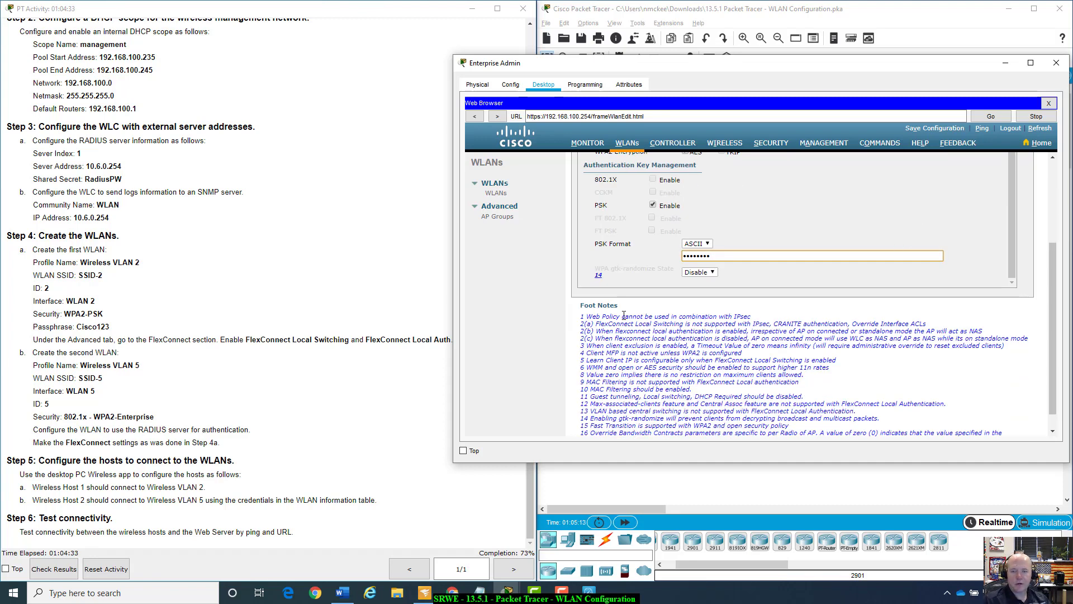
scroll(799, 240, "up", 8)
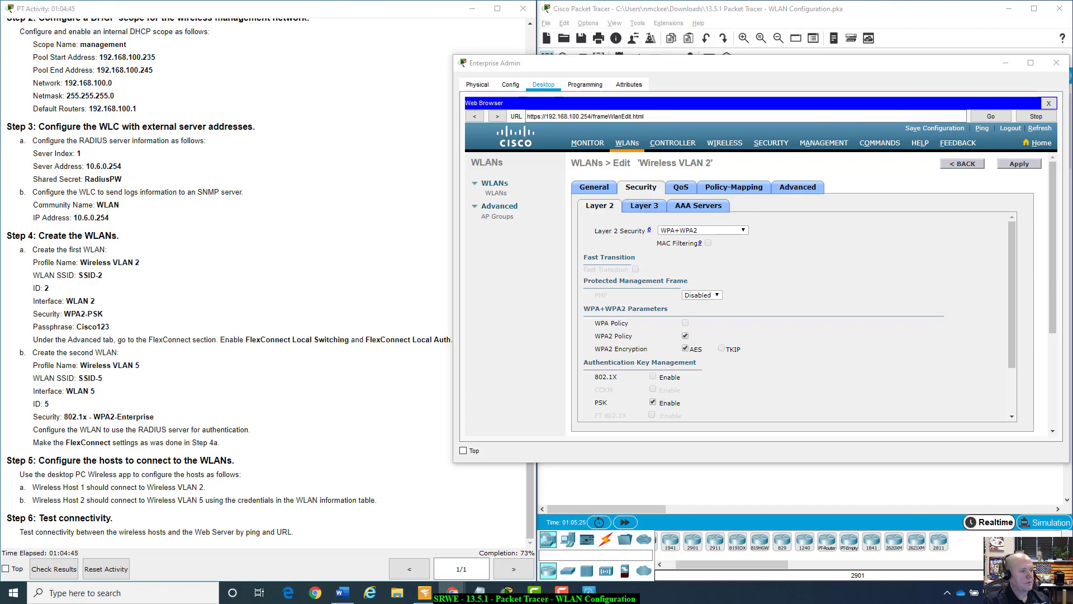
Apply Wireless VLAN 2's settings and go back to the WLANs list.
left_click(1014, 167)
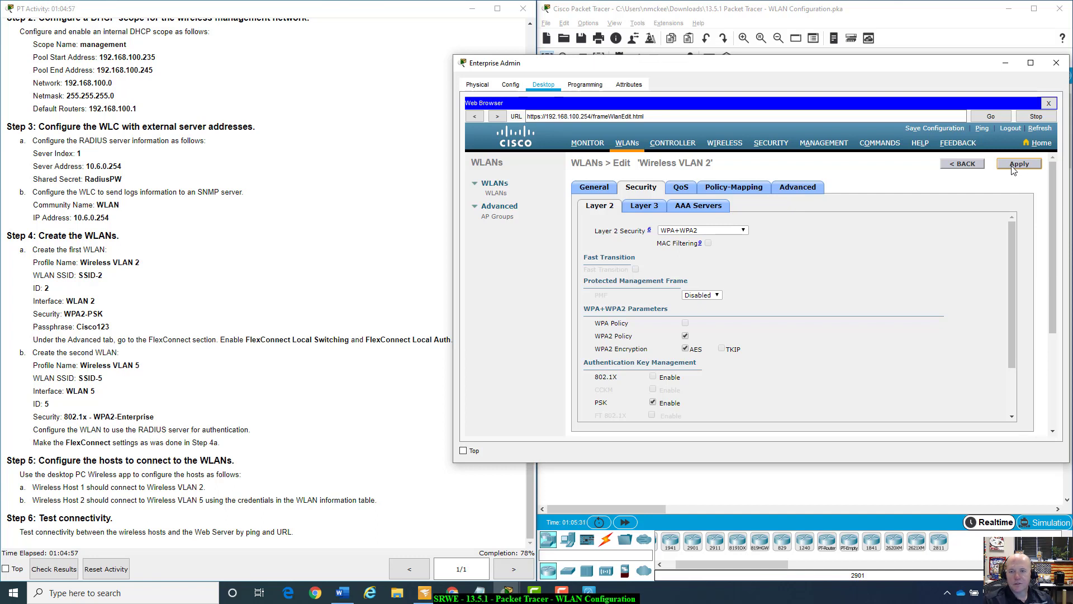
left_click(1013, 166)
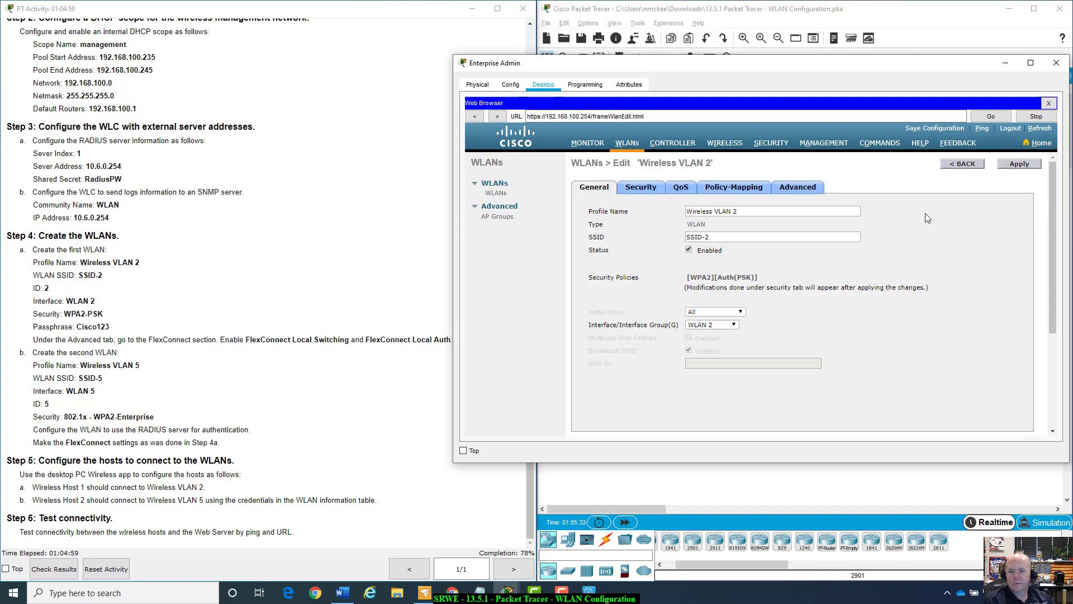
scroll(901, 256, "down", 5)
scroll(901, 256, "up", 5)
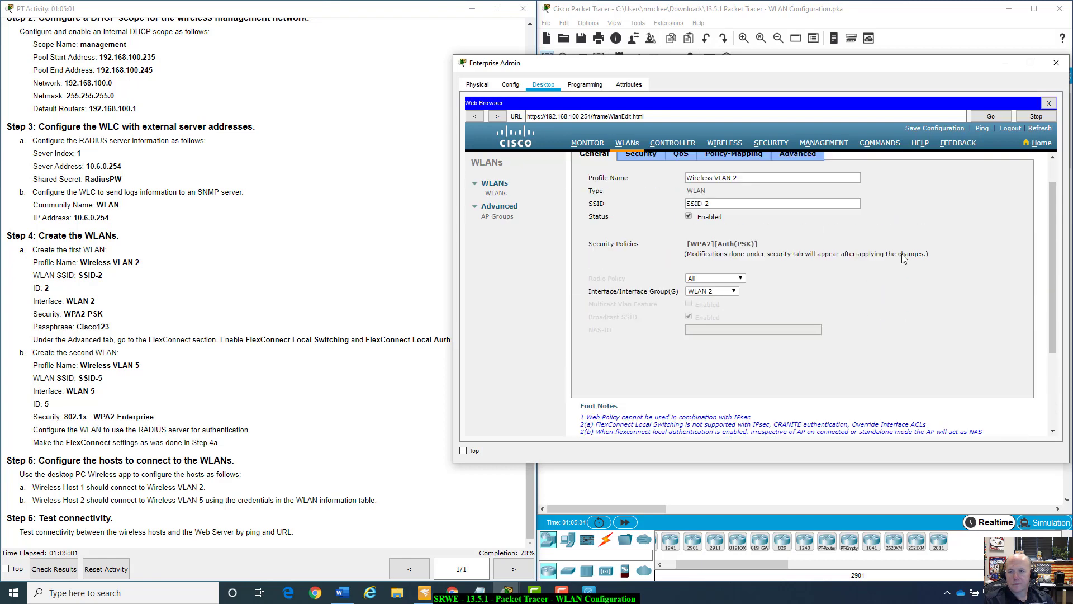
left_click(963, 164)
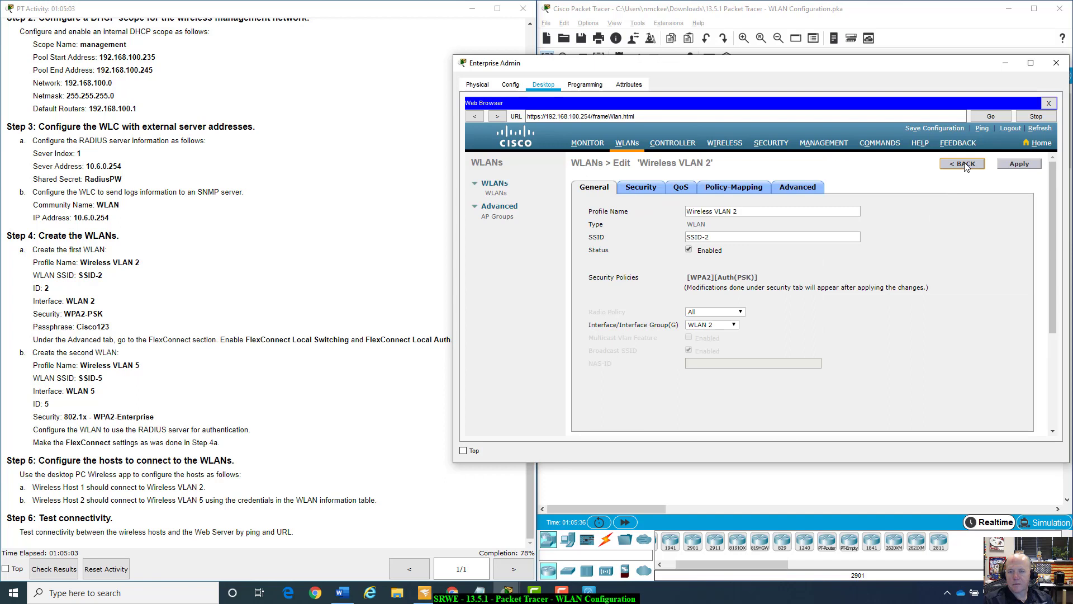
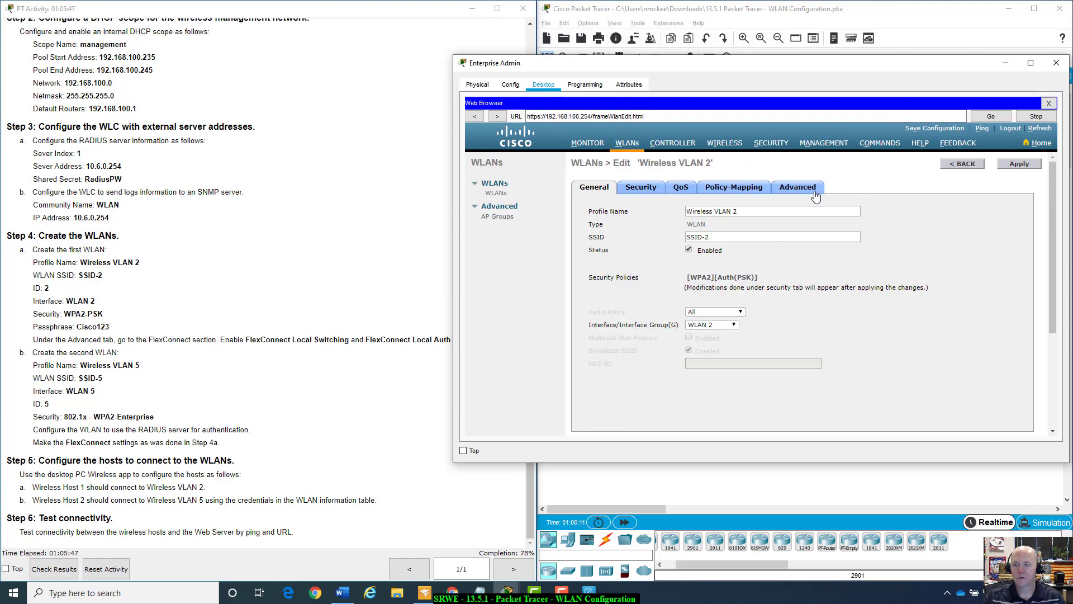
Enable FlexConnect Local Switching for Wireless VLAN 2 and apply it, confirming the warning.
left_click(812, 193)
scroll(912, 290, "down", 7)
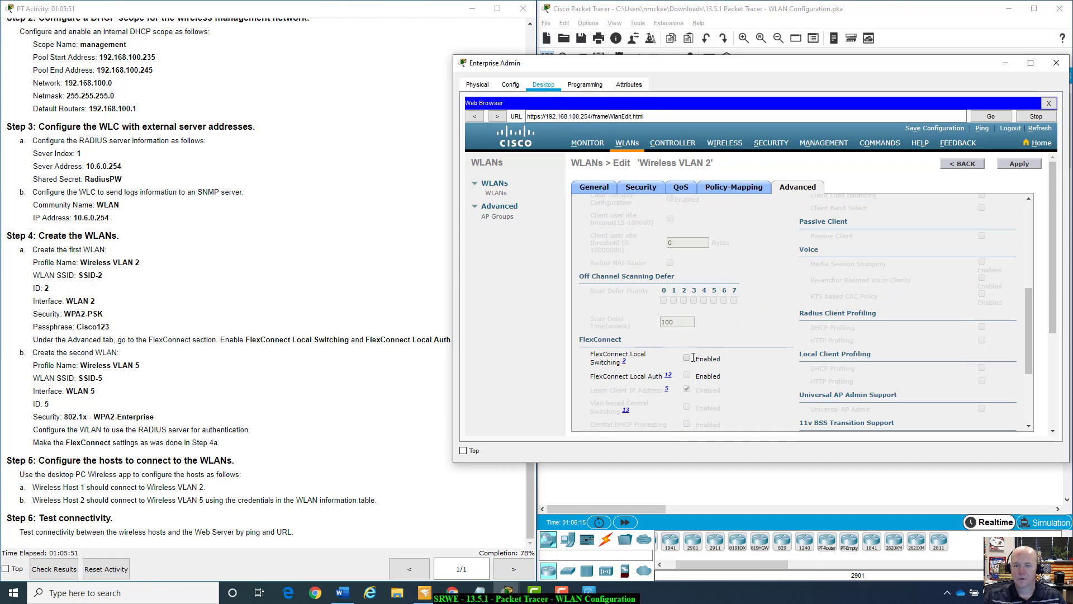
left_click(687, 358)
left_click(1020, 164)
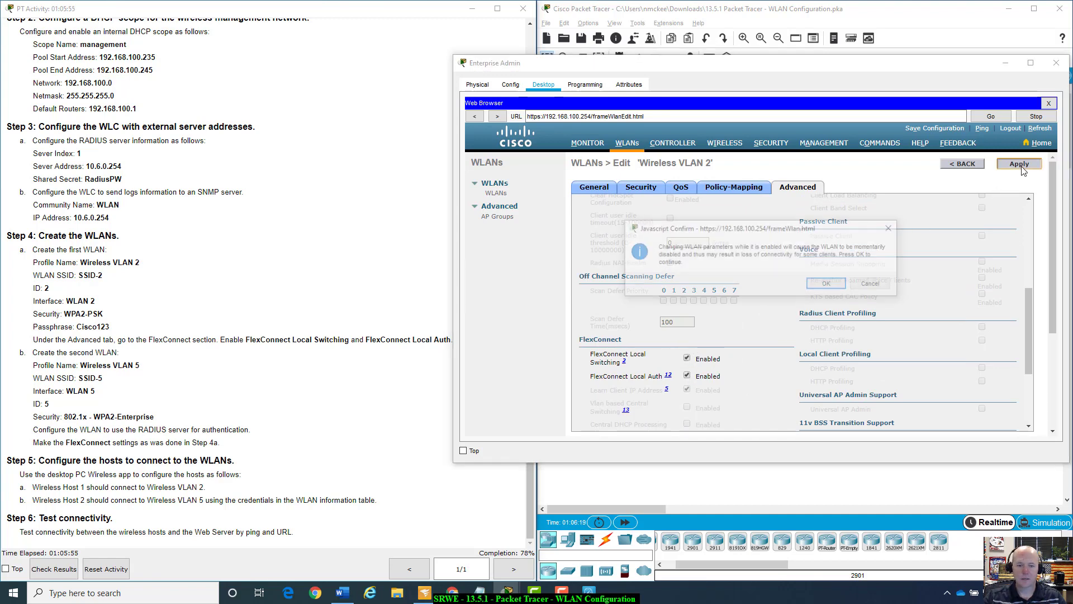
left_click(827, 283)
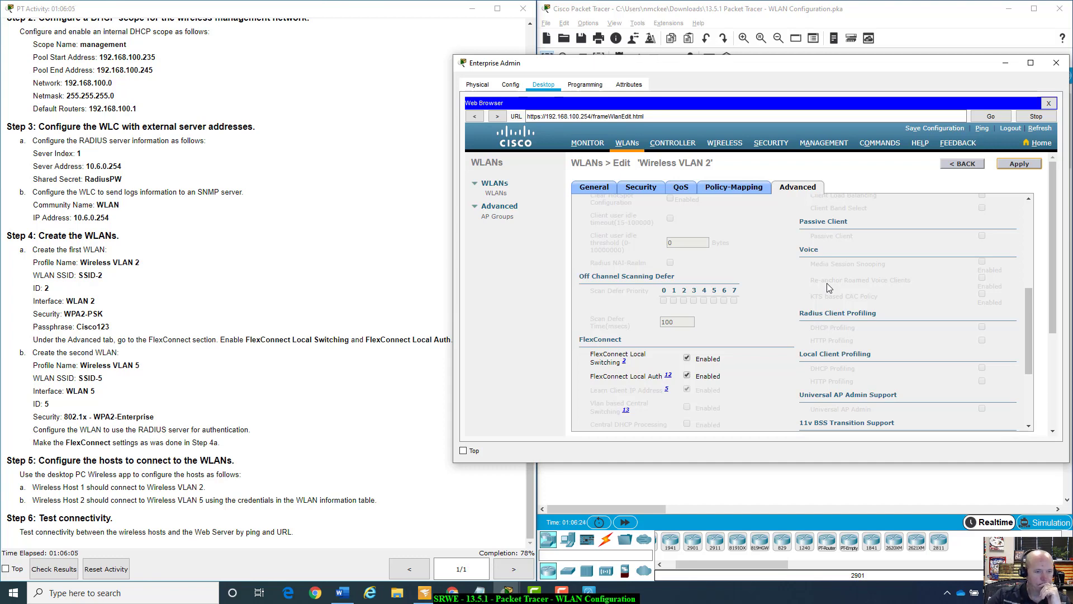
left_click_drag(763, 74, 665, 61)
left_click(599, 176)
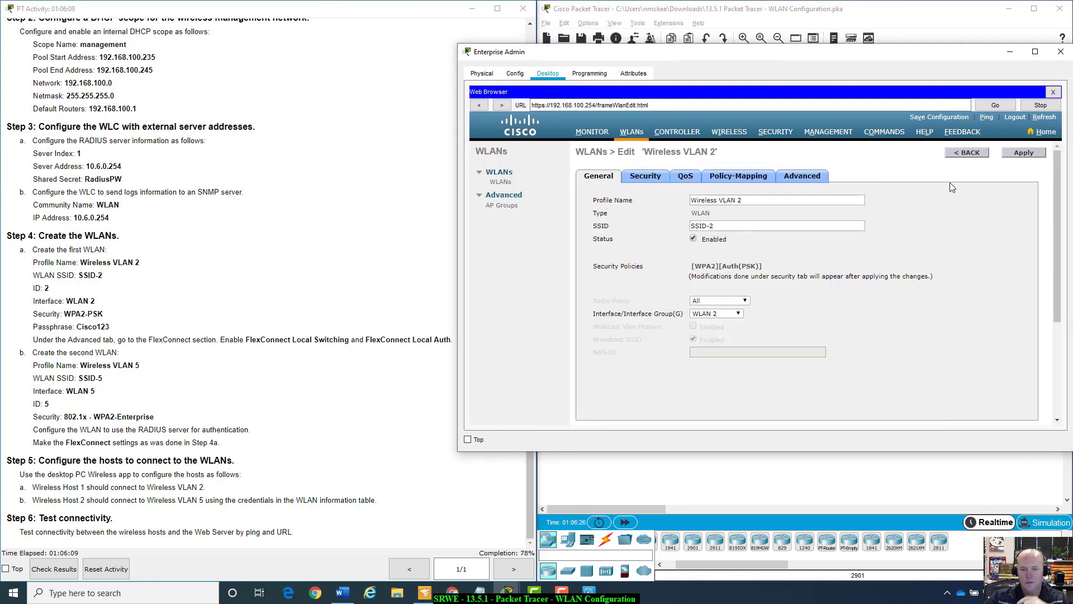
Return to the WLANs list and start a new WLAN with Create New.
left_click(970, 152)
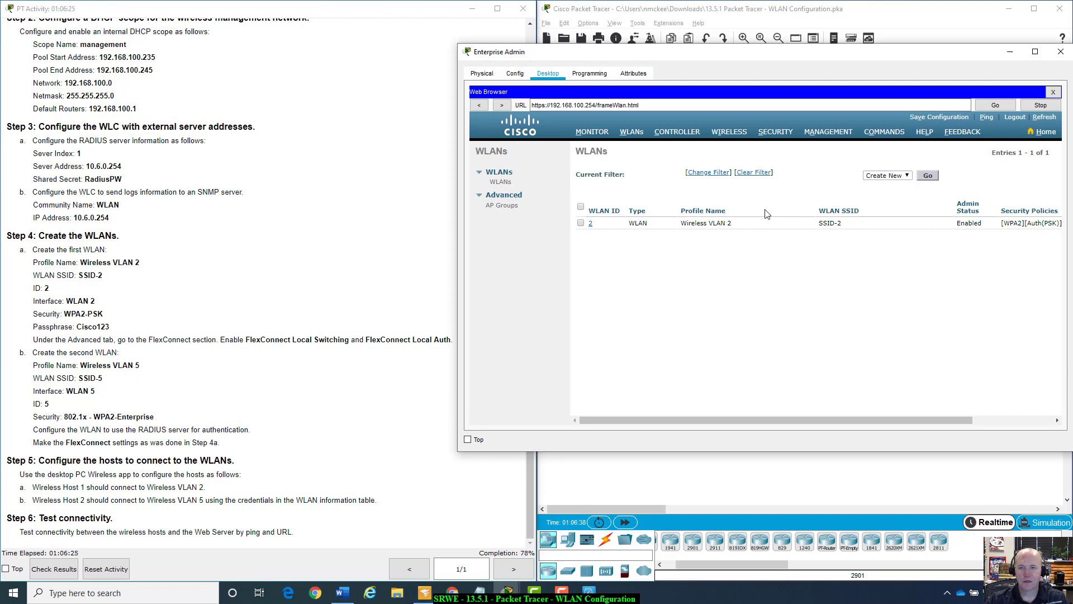
left_click(928, 176)
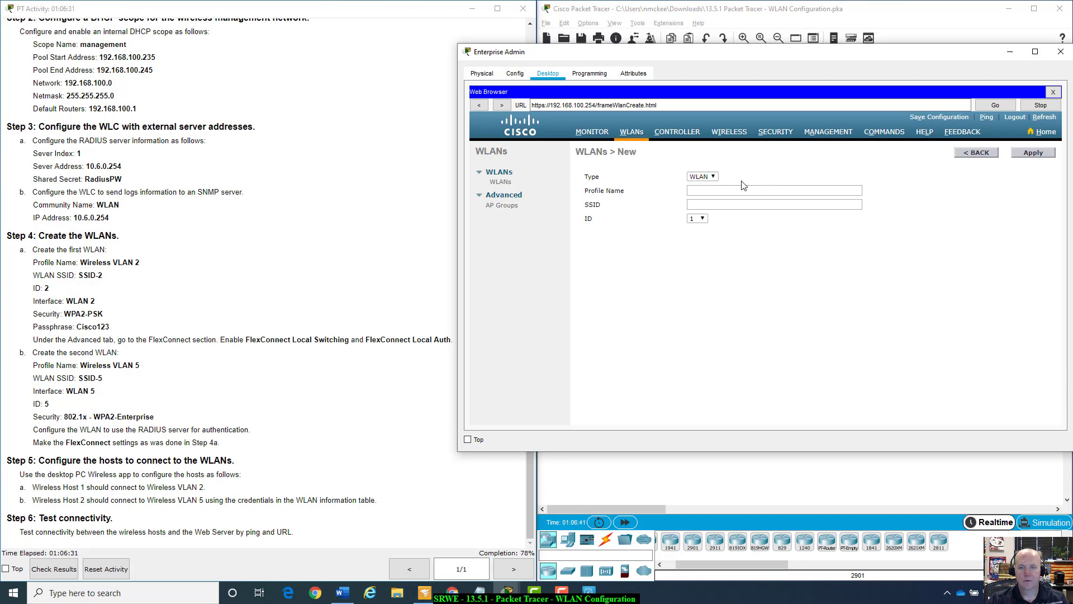
Enter profile name 'Wireless VLAN 5', SSID 'SSID-5' and WLAN ID 5, then apply.
left_click(703, 189)
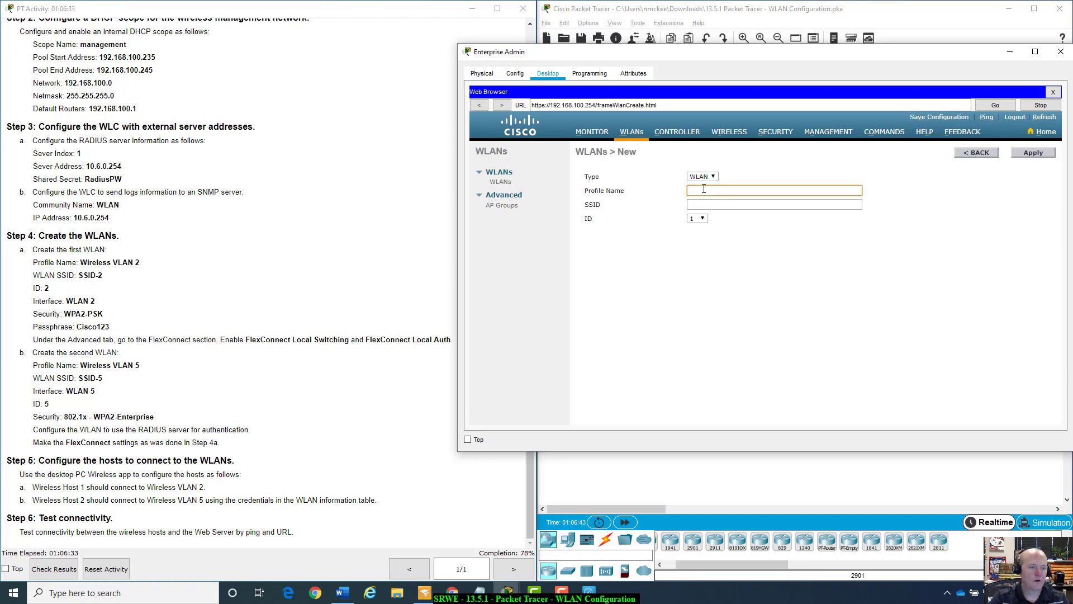
type("Wireless")
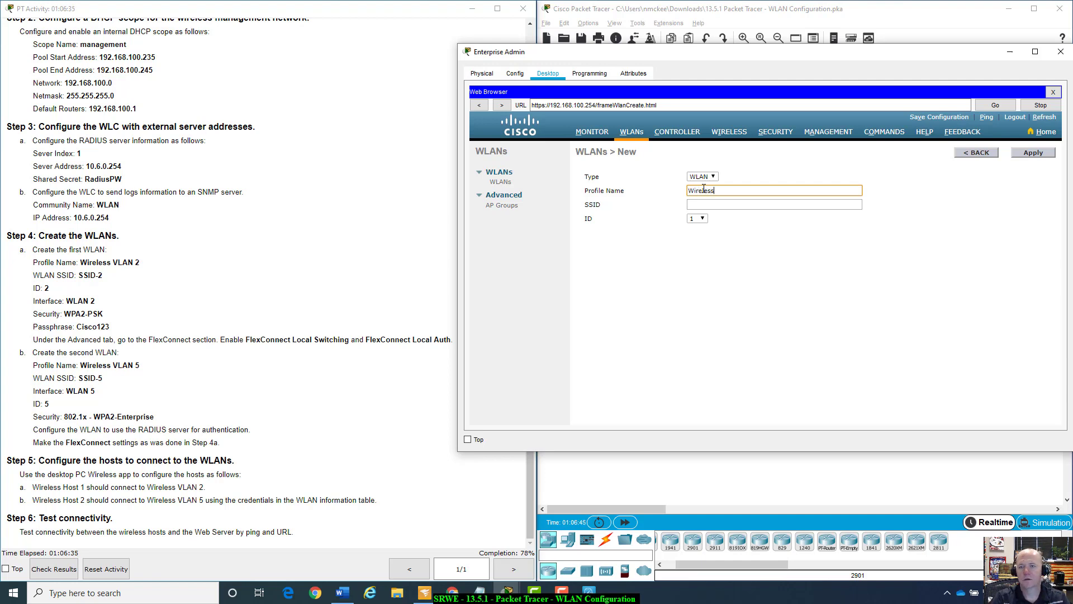
type(" VLAN 5")
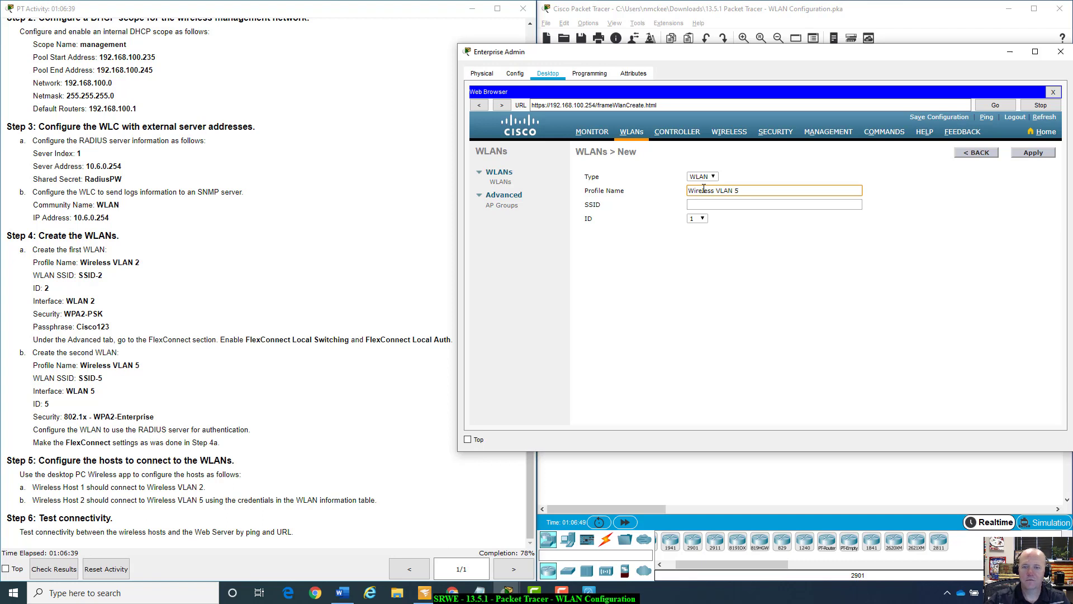
left_click(710, 202)
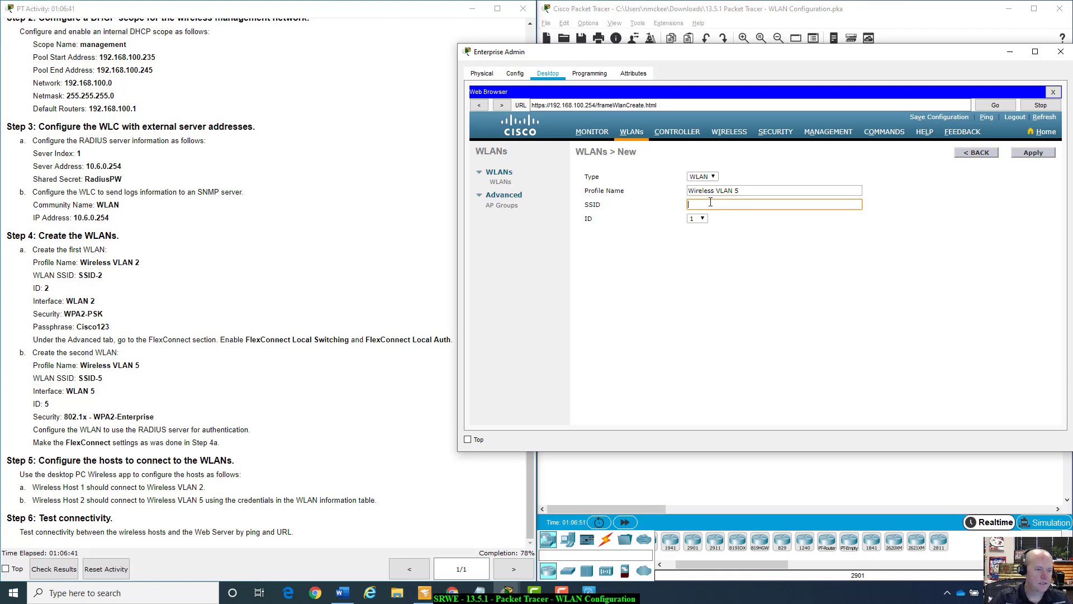
type("SSID-5")
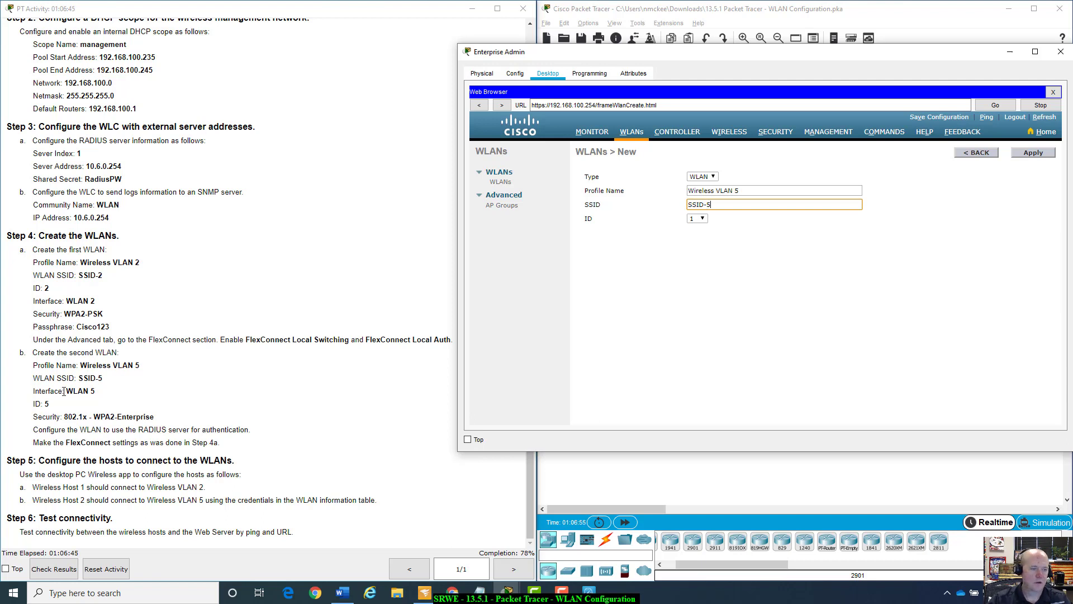
left_click(698, 218)
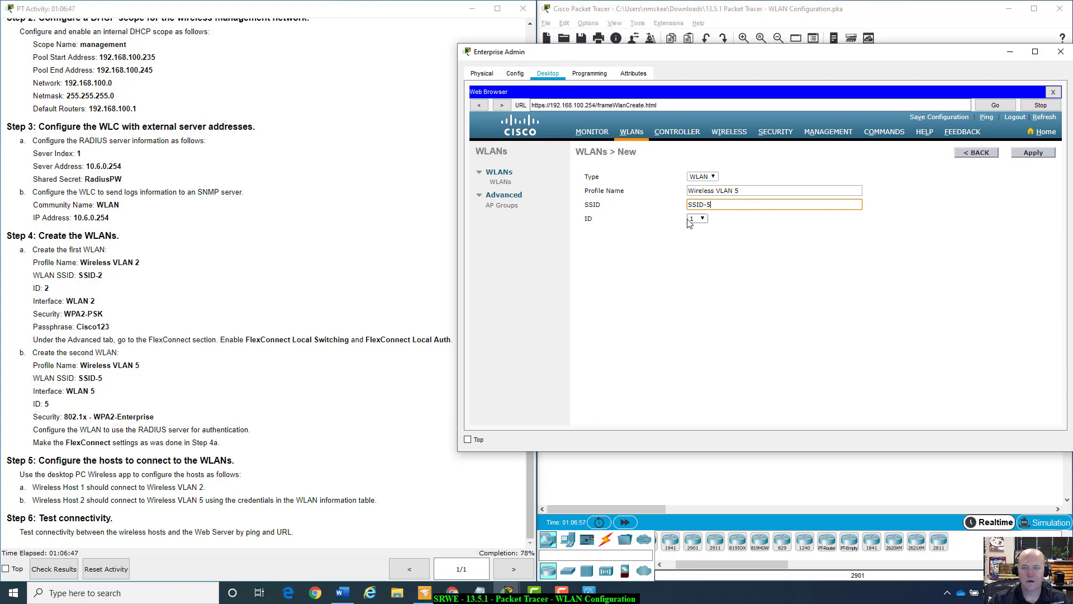
left_click(692, 251)
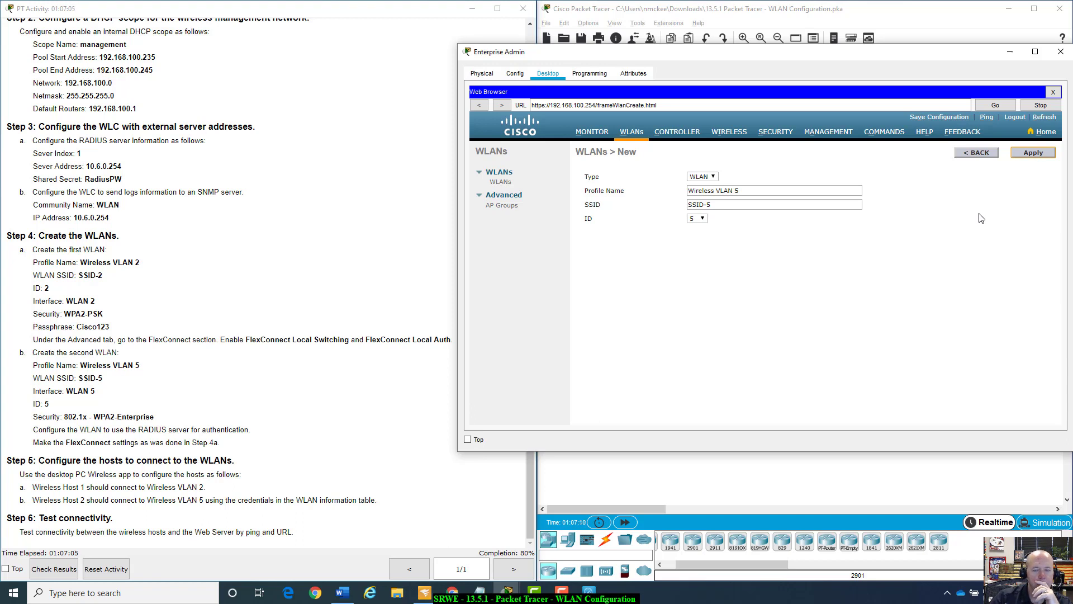
left_click(1033, 152)
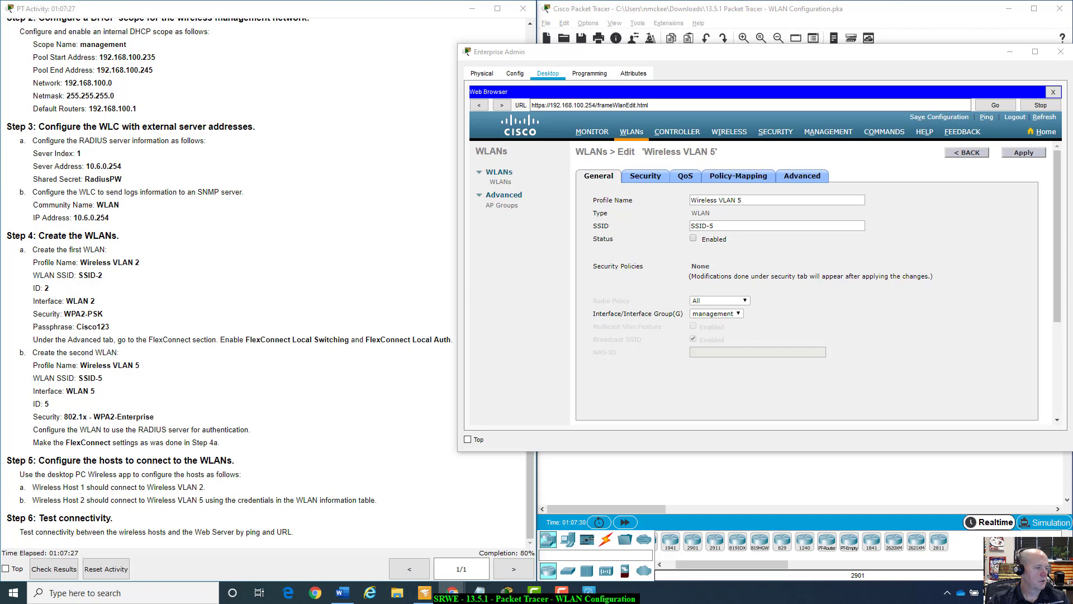
Enable Wireless VLAN 5 and assign it to the WLAN 5 interface.
left_click(693, 239)
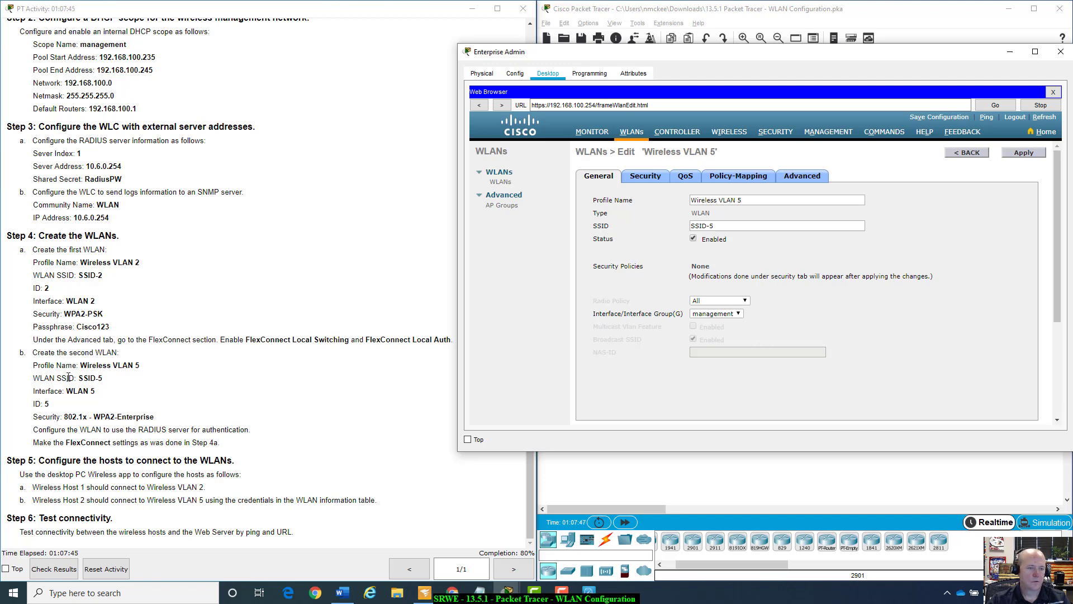
left_click(740, 314)
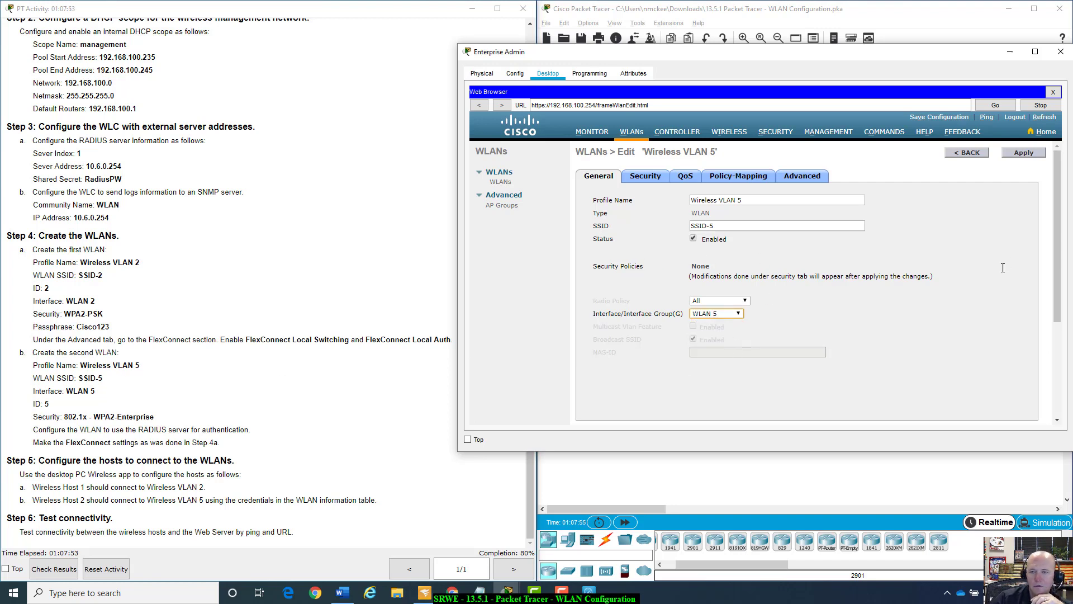
left_click(904, 357)
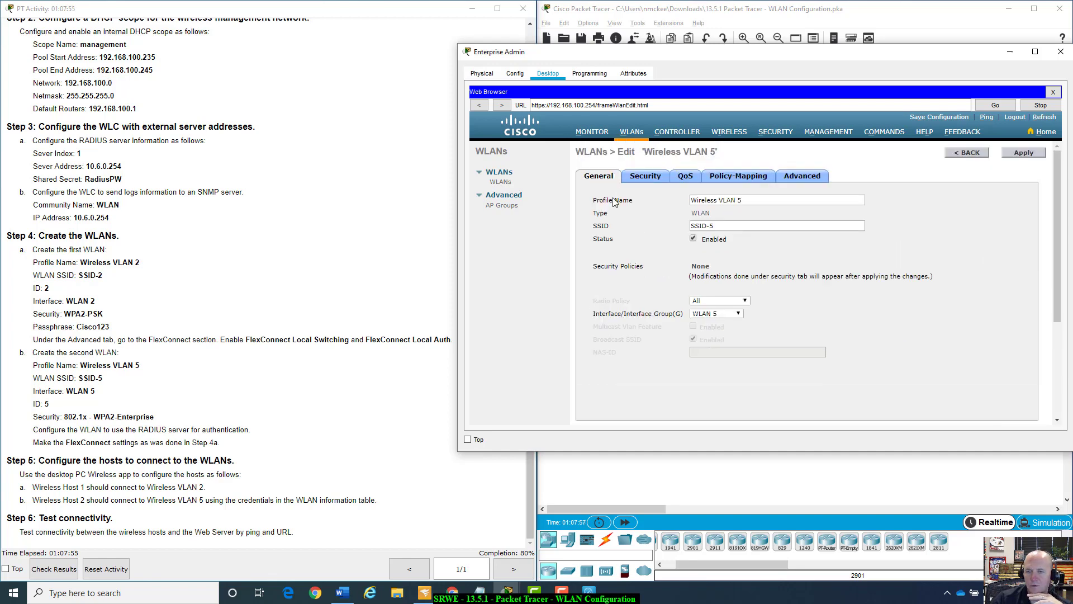
left_click(645, 176)
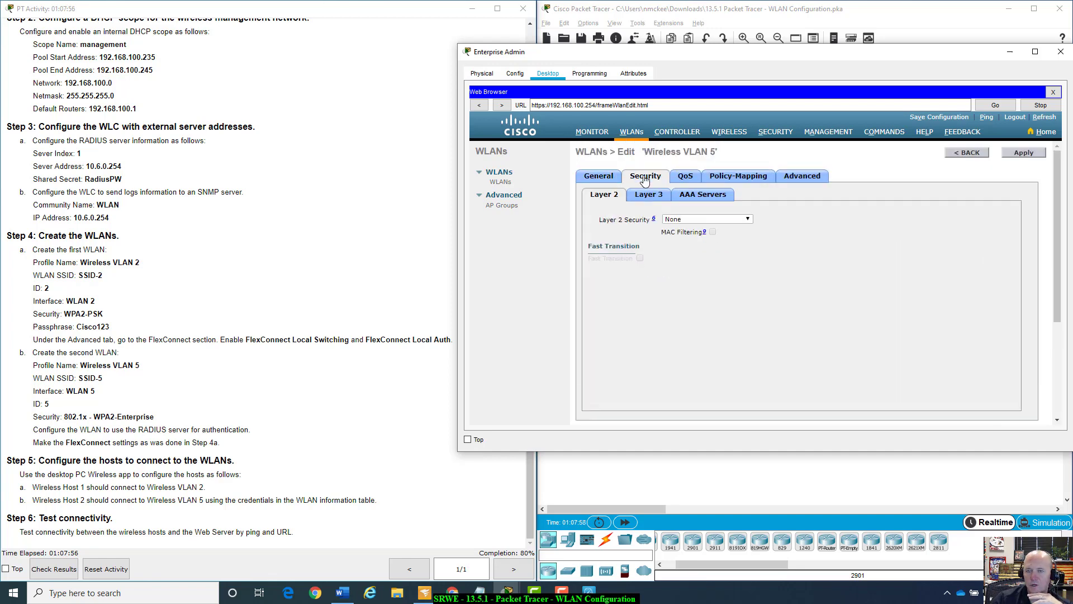
Set Layer 2 security to WPA+WPA2 with WPA2 policy and 802.1X key management.
left_click(731, 219)
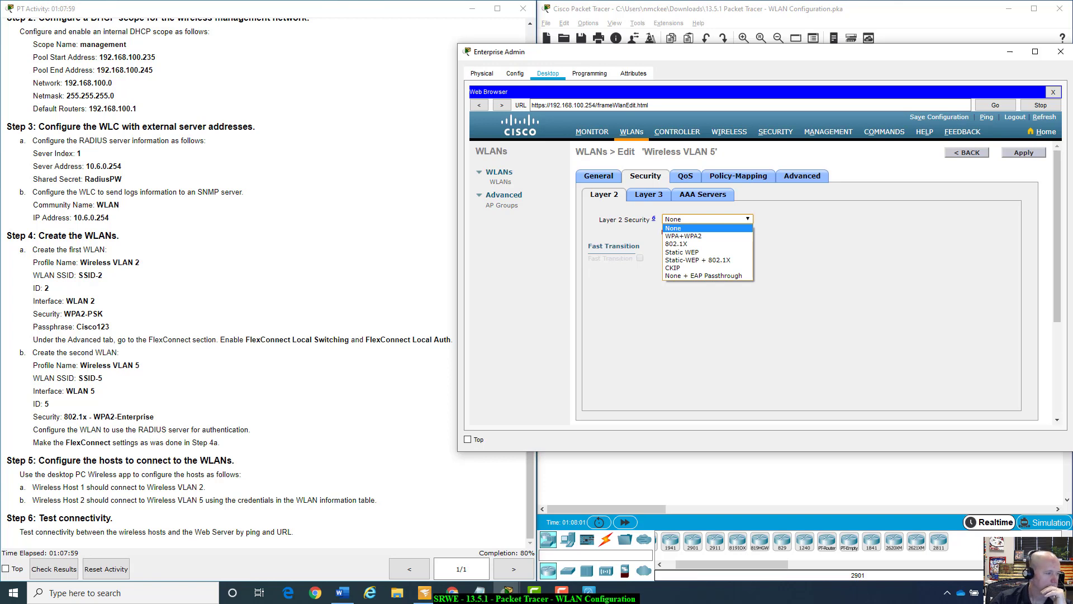
key("alt+Tab")
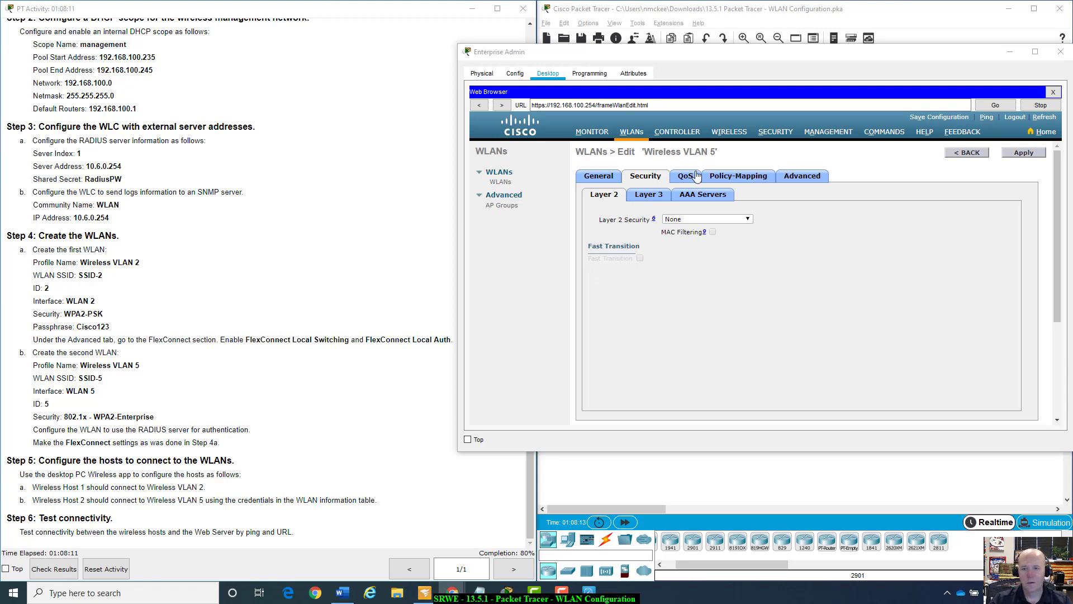
left_click(750, 220)
left_click(751, 220)
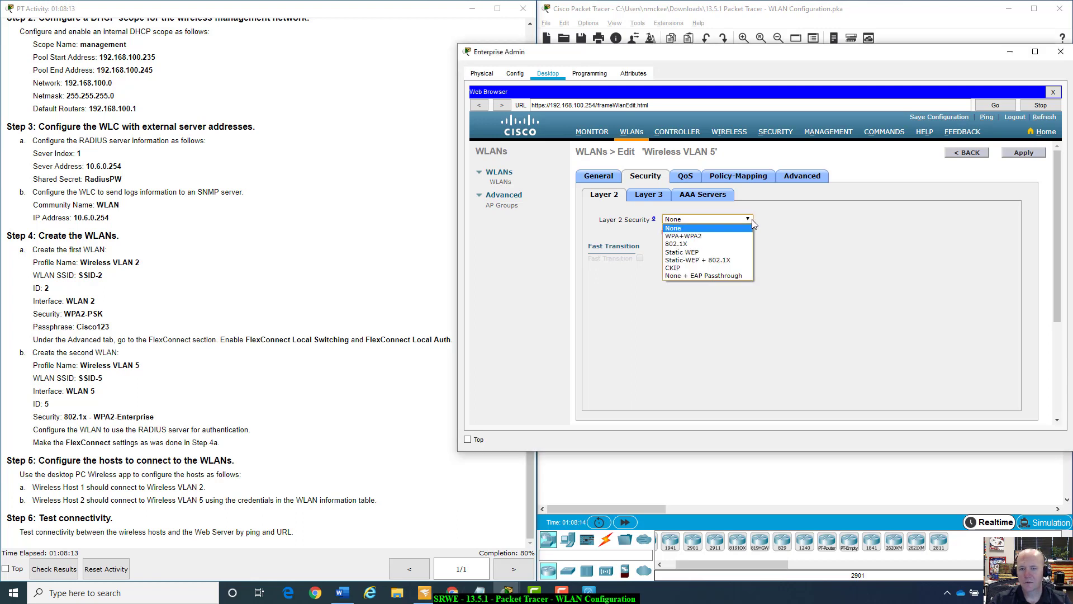
left_click(713, 236)
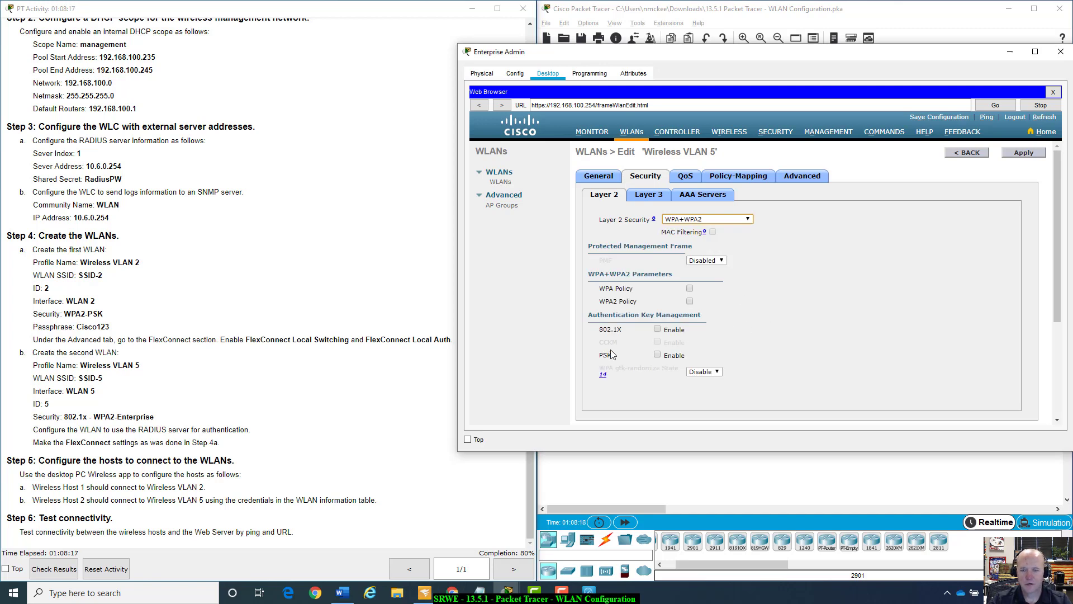
left_click(658, 330)
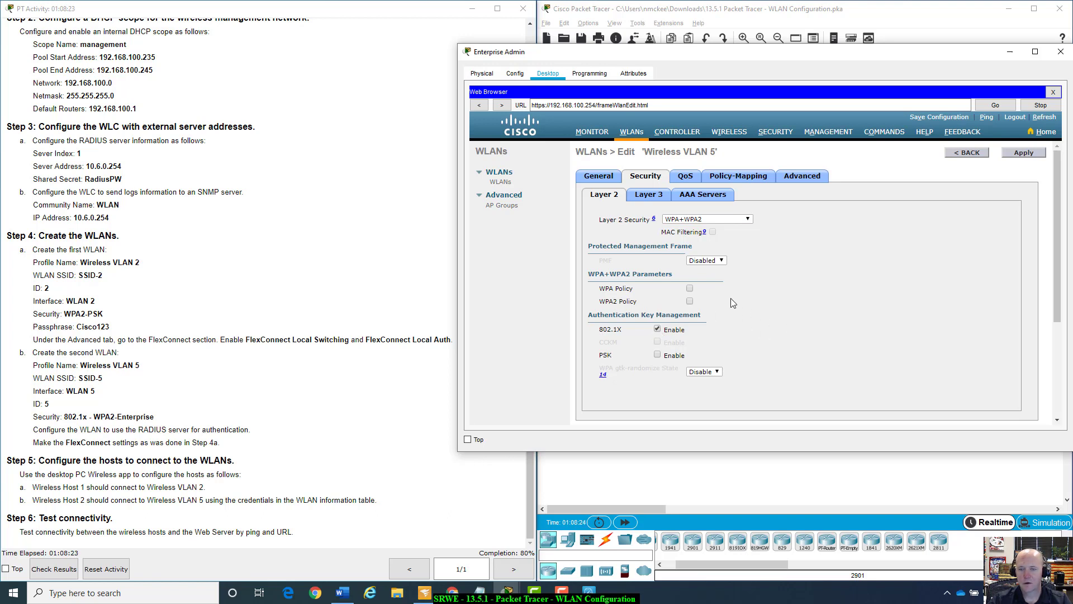
left_click(690, 303)
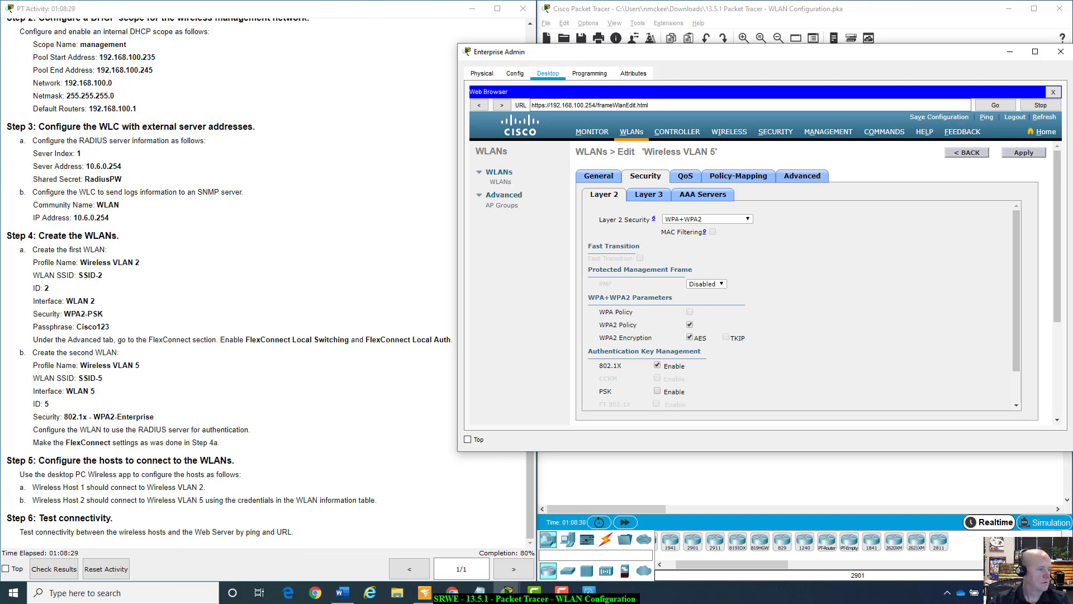
scroll(779, 351, "down", 1)
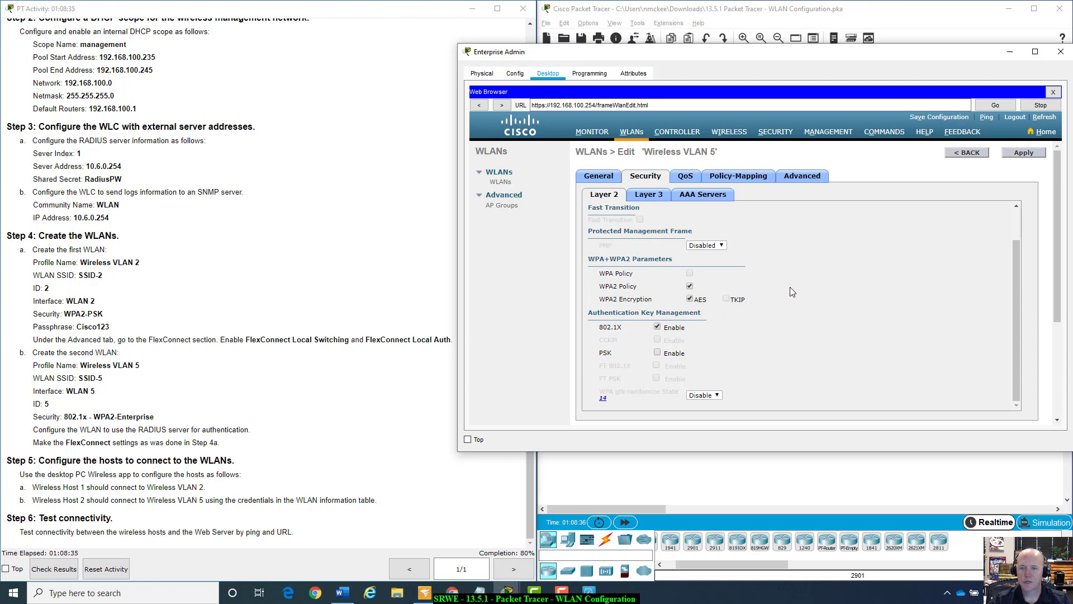
scroll(796, 302, "up", 1)
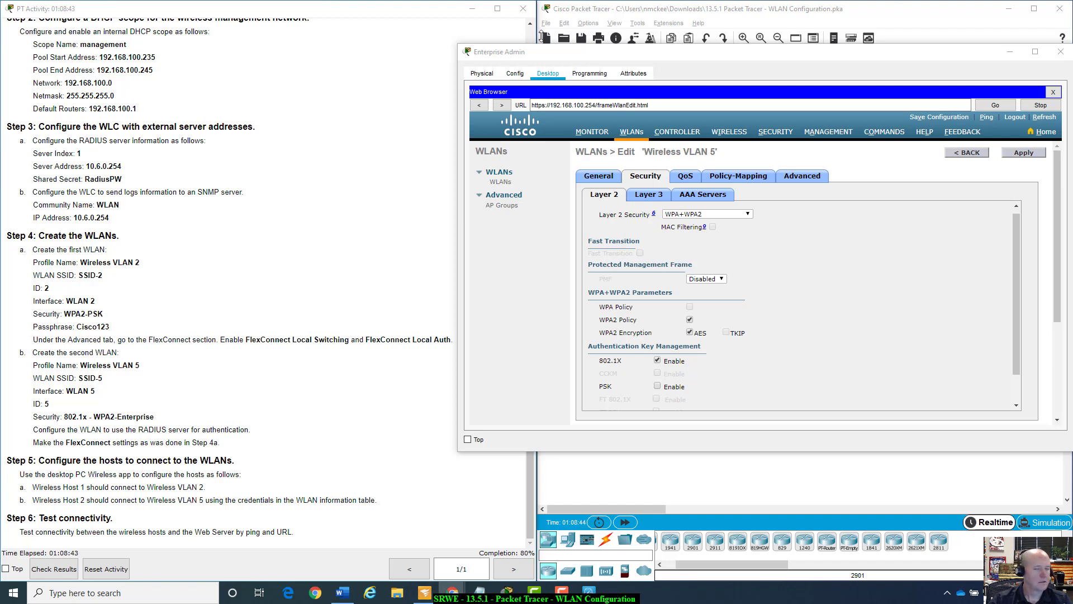
Select the RADIUS server 10.6.0.254 as AAA Server 1 for Wireless VLAN 5.
left_click(690, 199)
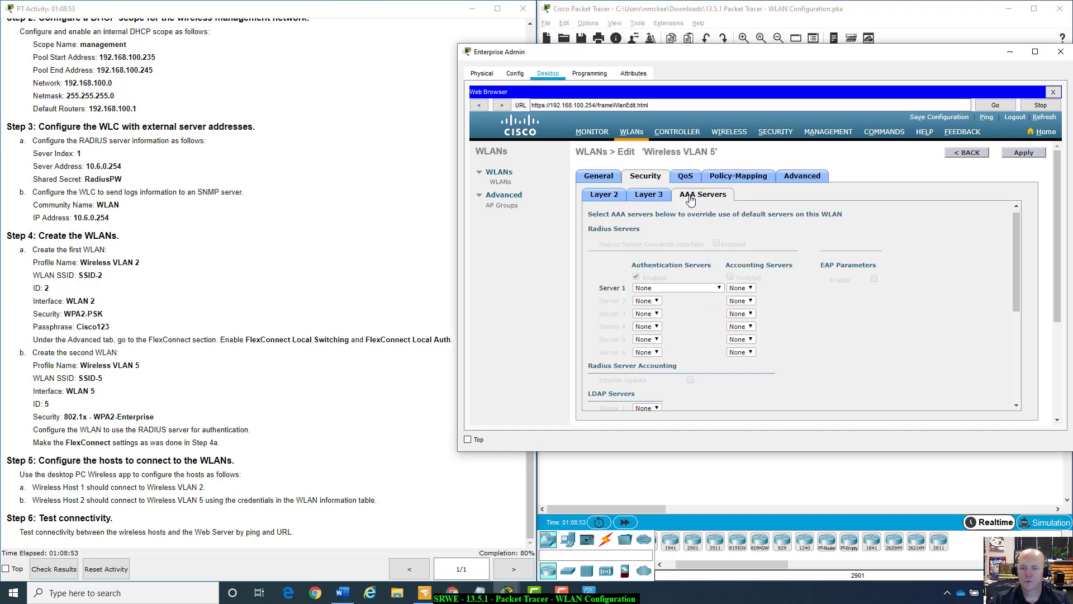
left_click(706, 291)
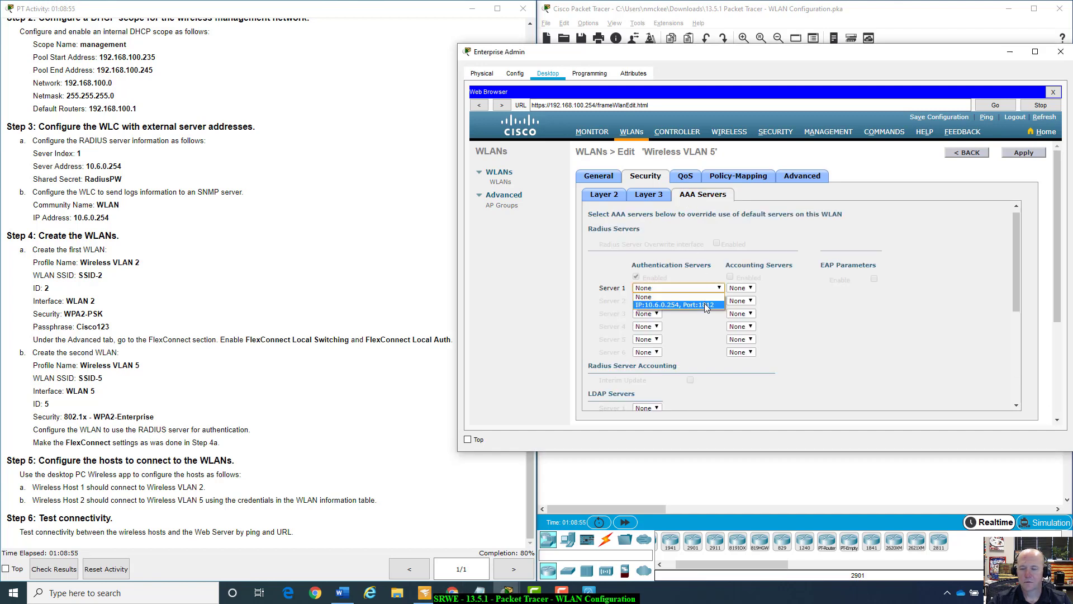
left_click(704, 304)
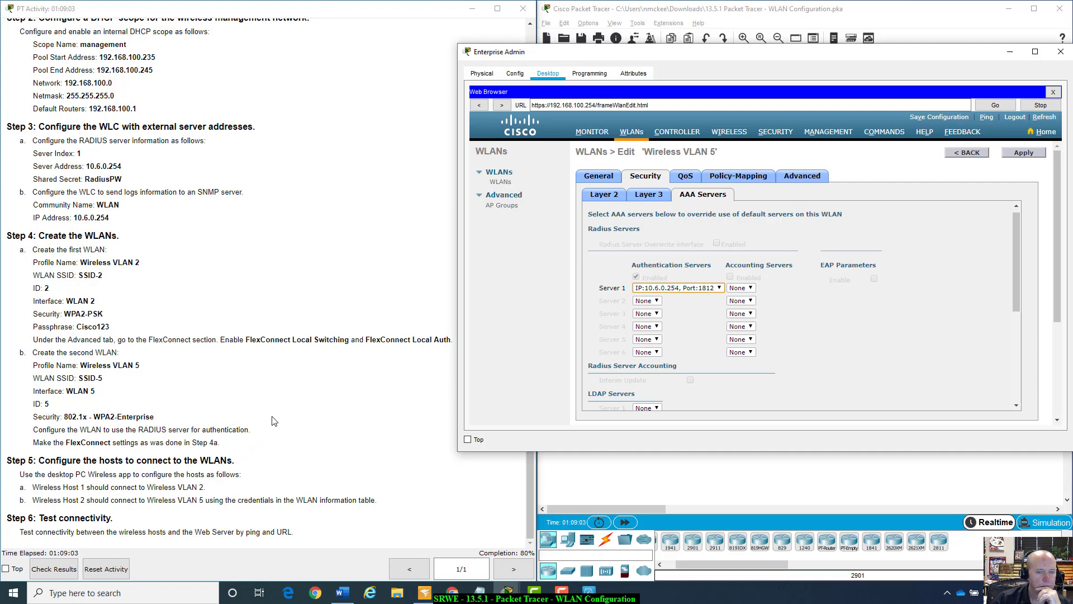
Review the Step 4b instructions on RADIUS authentication and FlexConnect for WLAN 5.
scroll(274, 420, "up", 2)
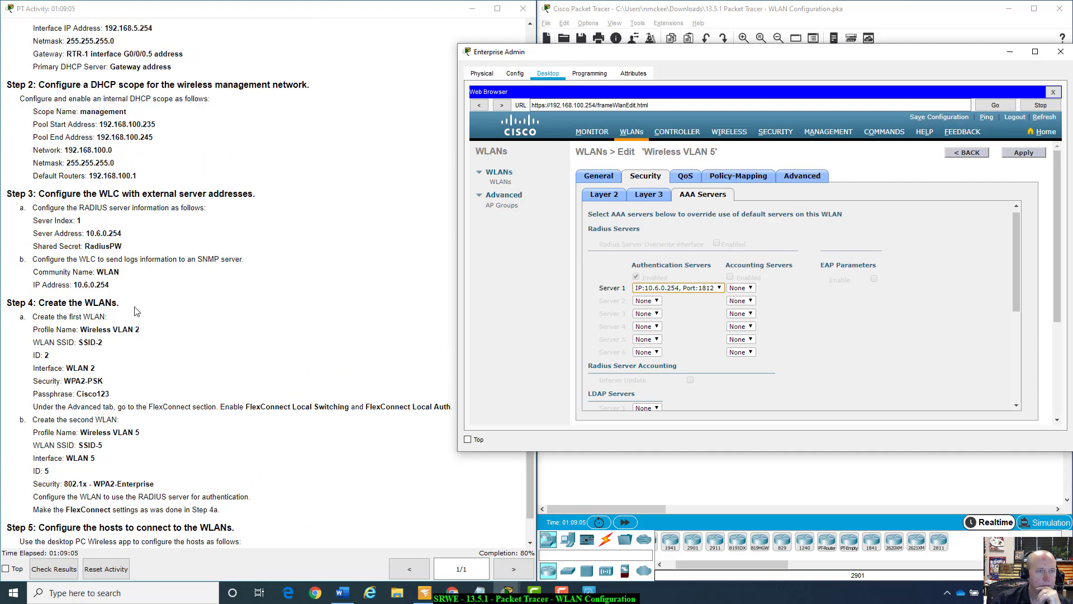
left_click_drag(86, 233, 111, 236)
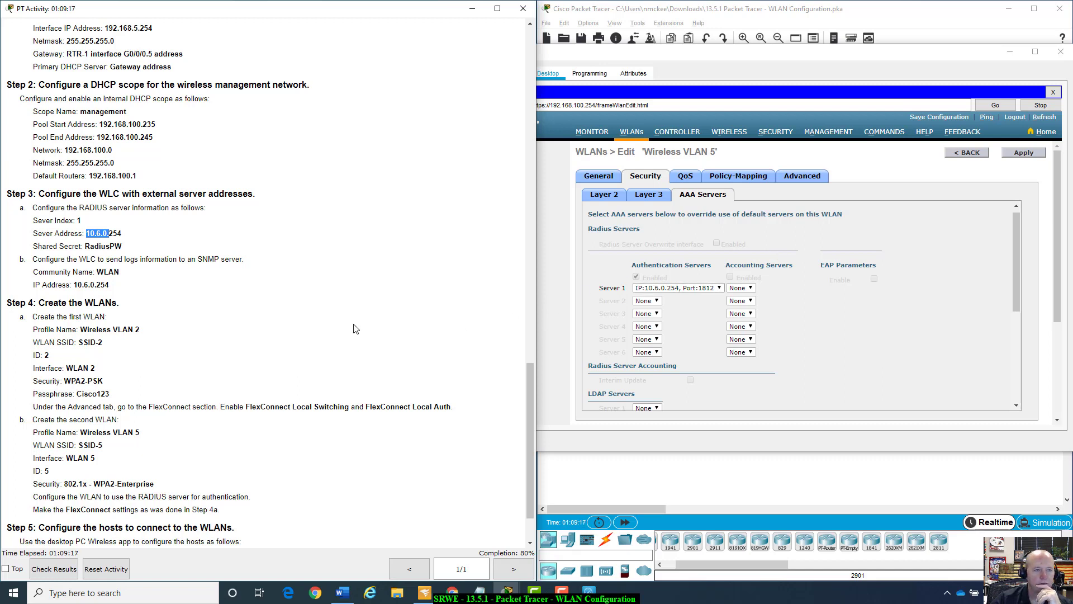
scroll(920, 317, "down", 3)
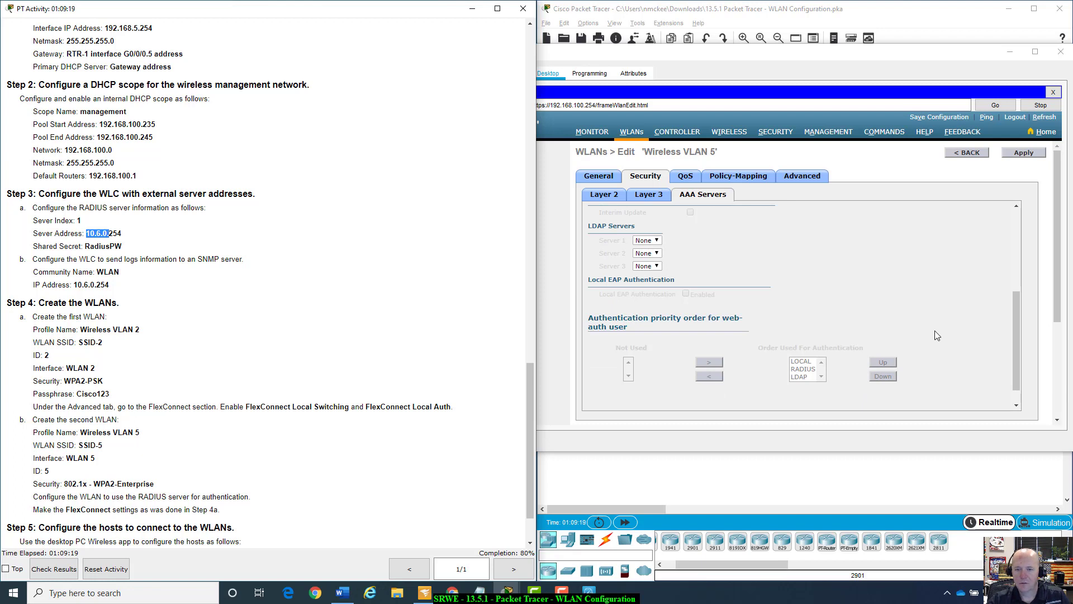
scroll(935, 331, "up", 3)
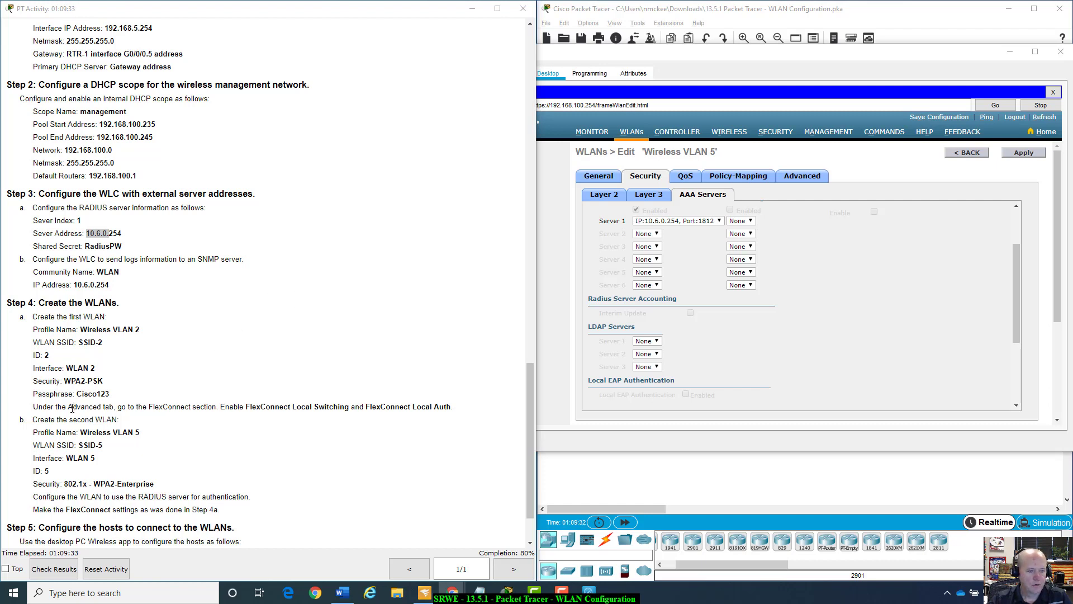
scroll(132, 484, "down", 2)
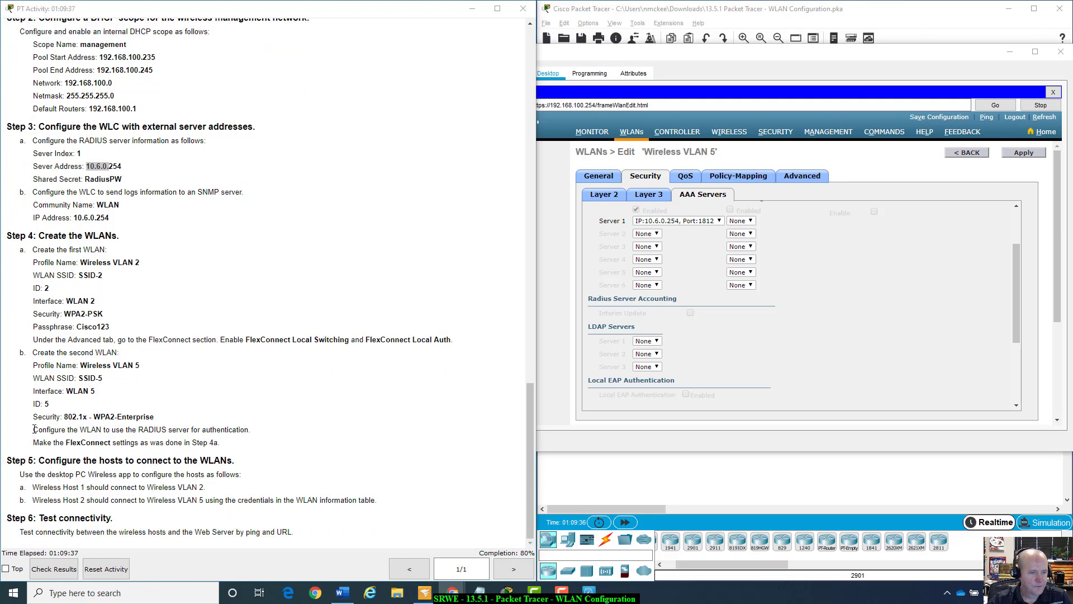
left_click_drag(34, 429, 256, 434)
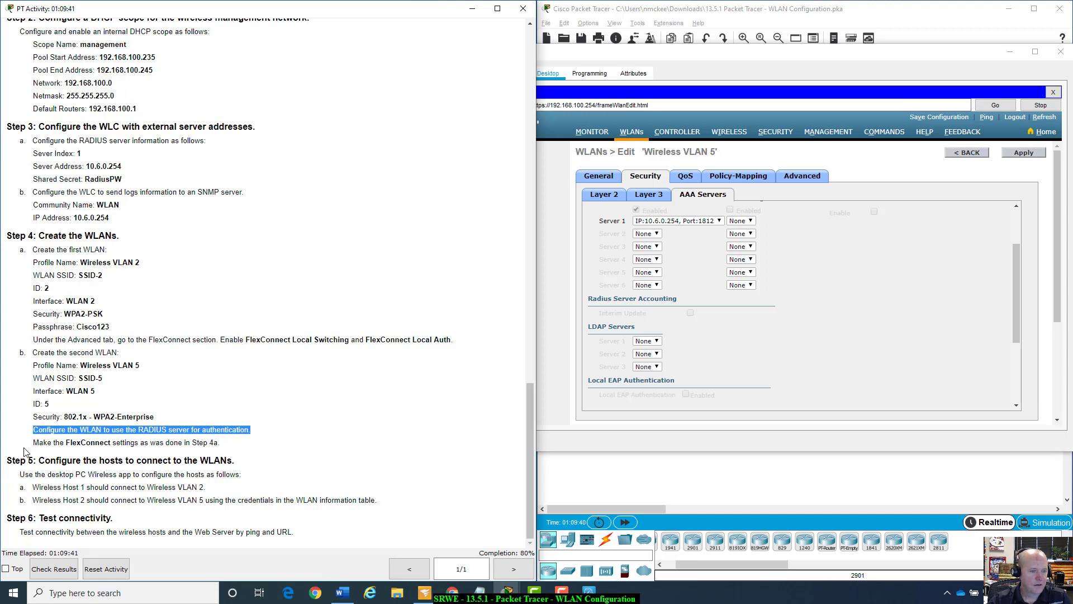
left_click_drag(29, 443, 246, 442)
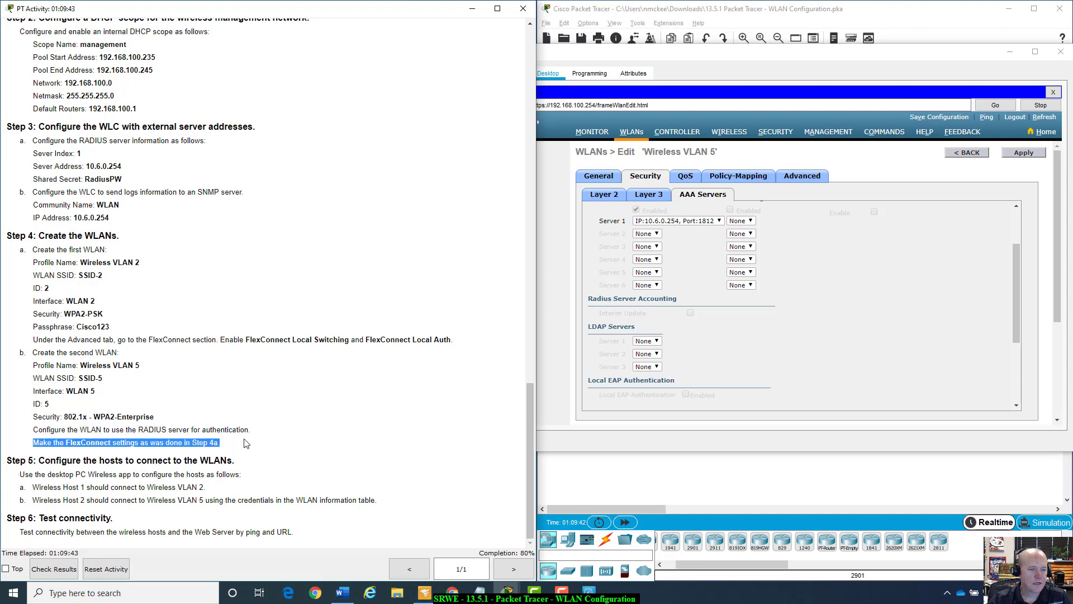
left_click(231, 429)
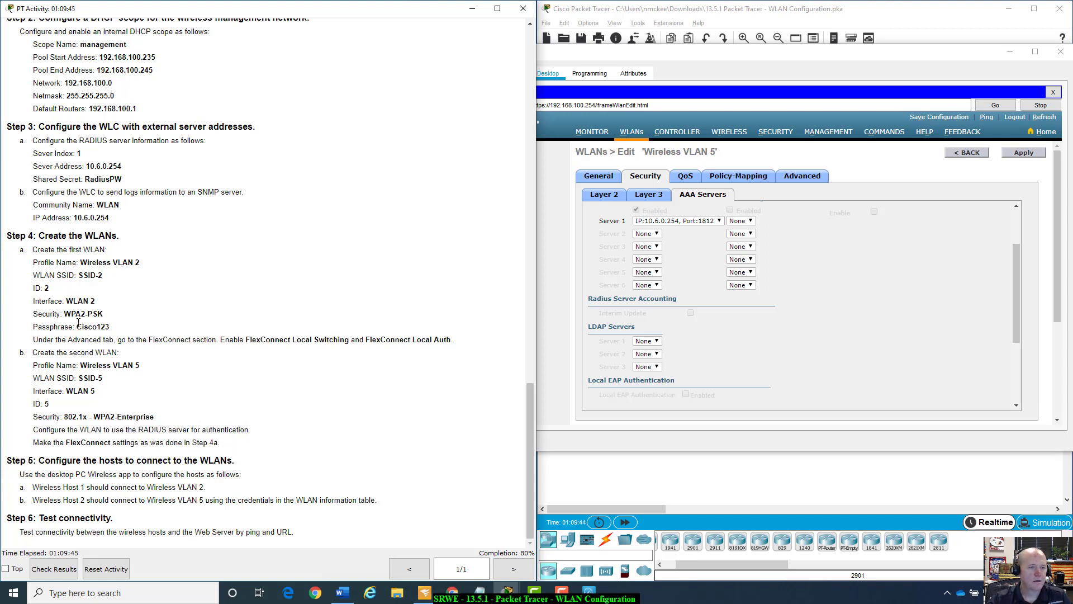
left_click(810, 172)
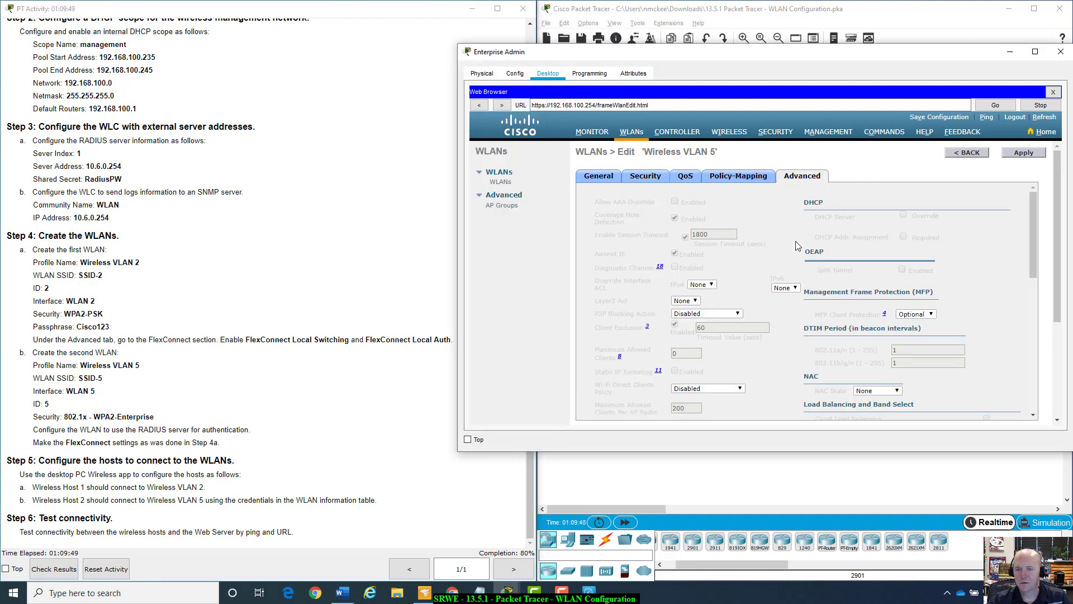
Enable FlexConnect Local Switching and Local Auth on Wireless VLAN 5 and apply.
scroll(796, 246, "down", 10)
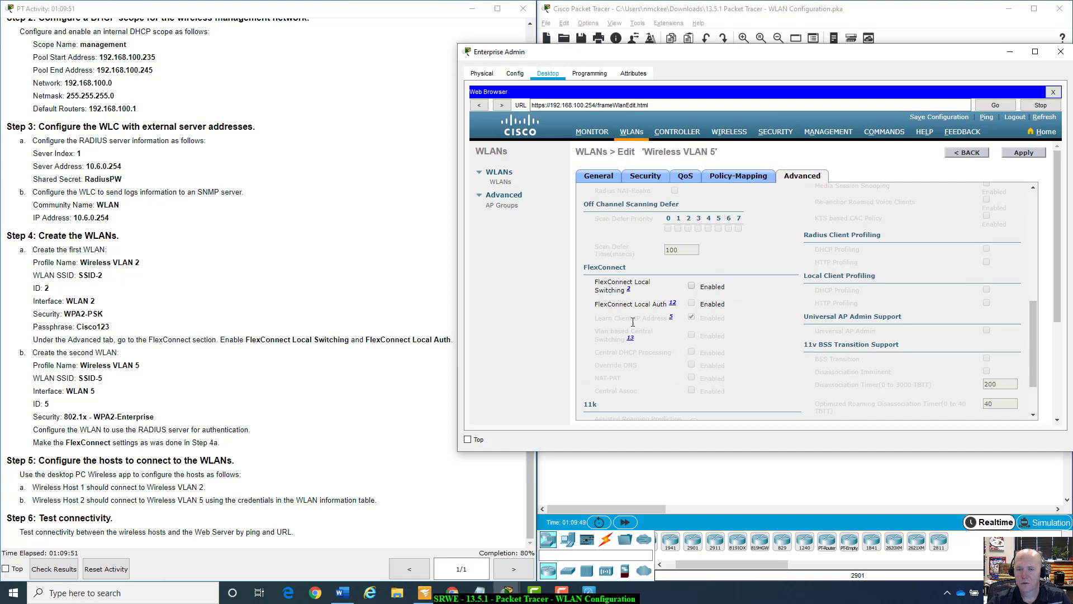
left_click(691, 286)
left_click(691, 303)
left_click(1021, 155)
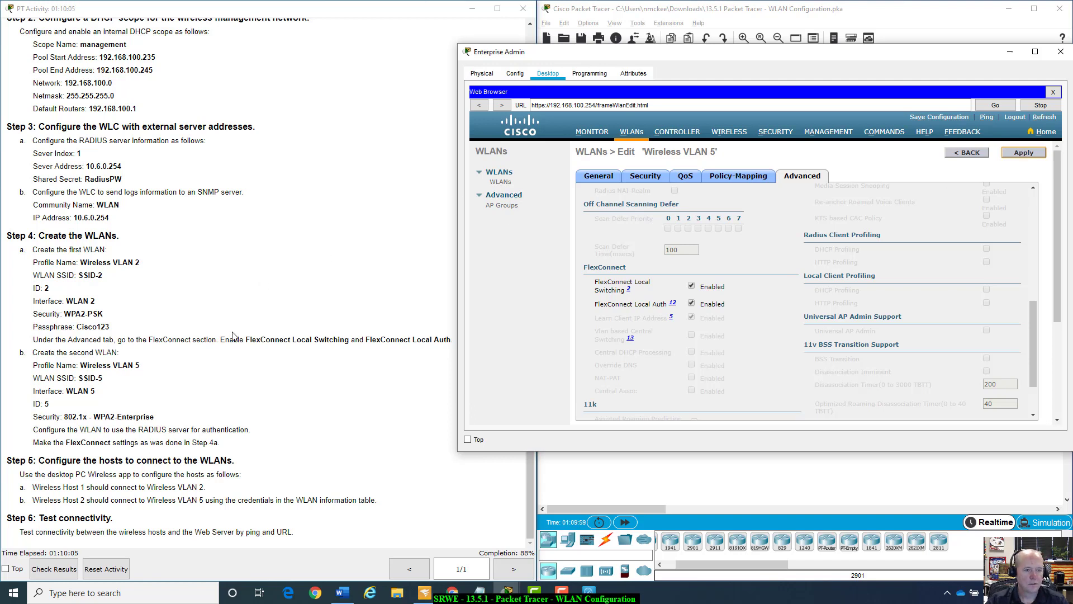
Check Wireless VLAN 5's WPA2 802.1X entry in the WLANs list, then minimize Enterprise Admin.
left_click(968, 153)
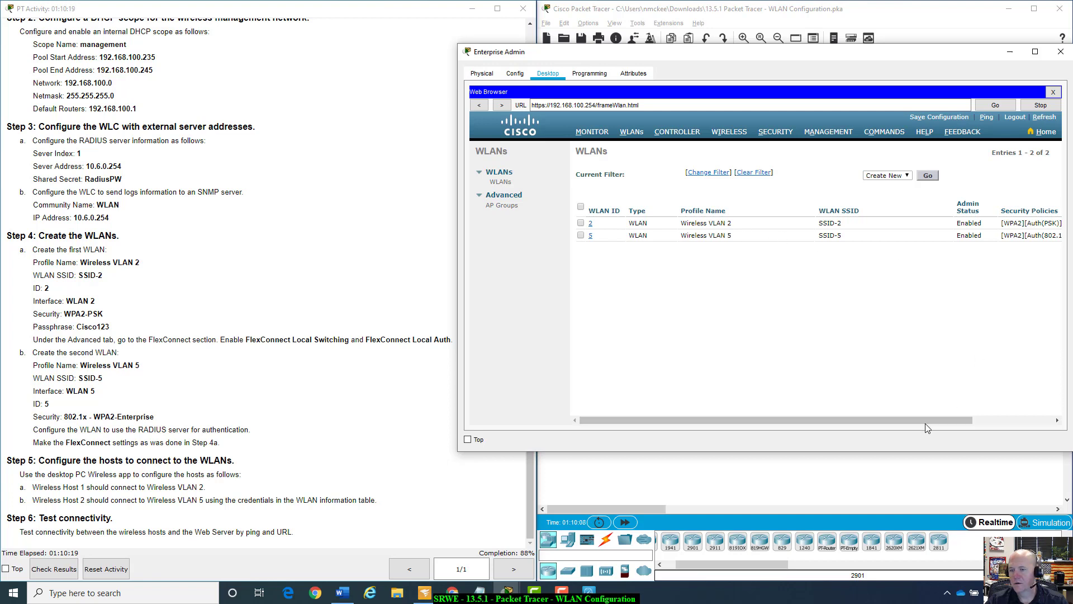
left_click(978, 420)
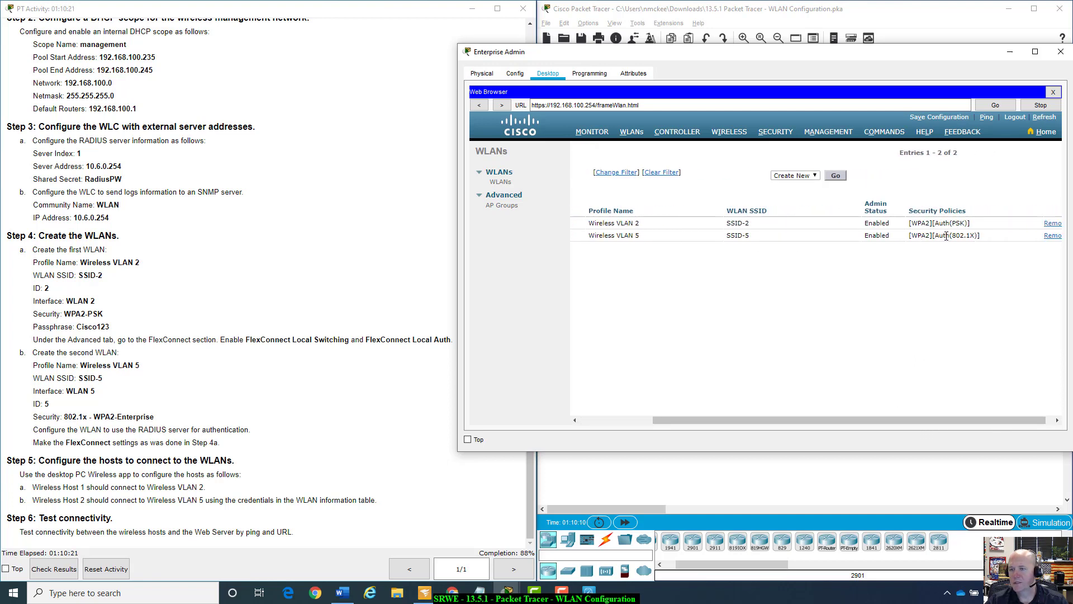
left_click_drag(966, 235, 907, 236)
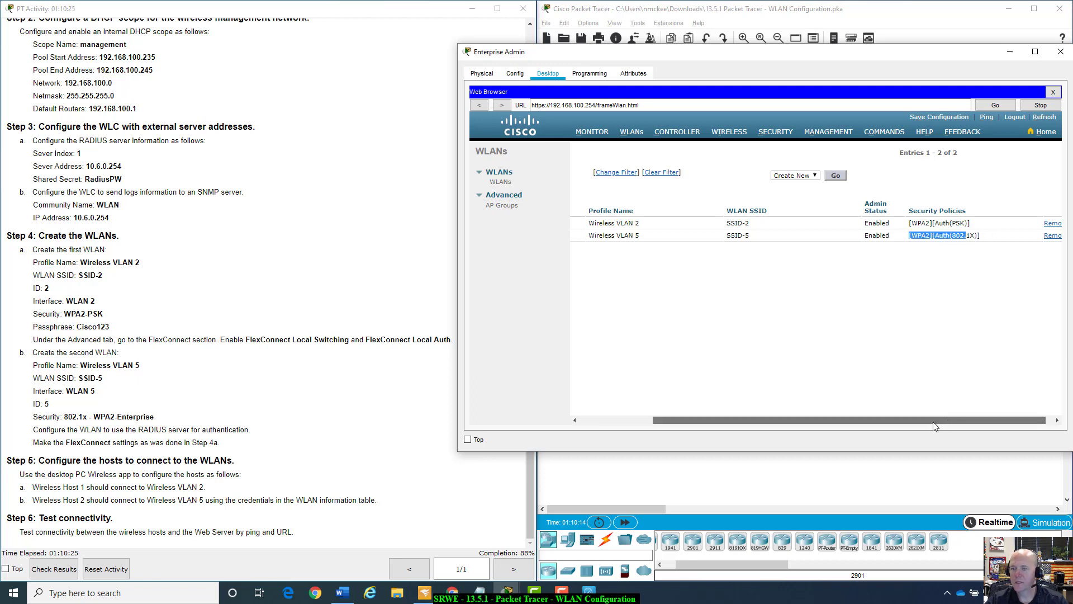
left_click_drag(935, 426, 862, 421)
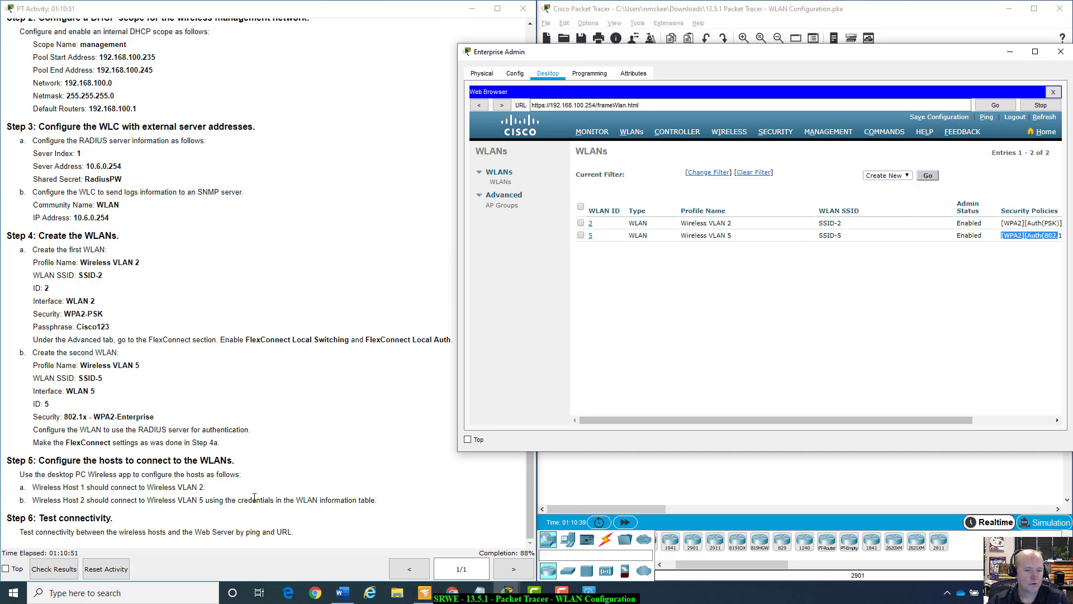
left_click(1010, 54)
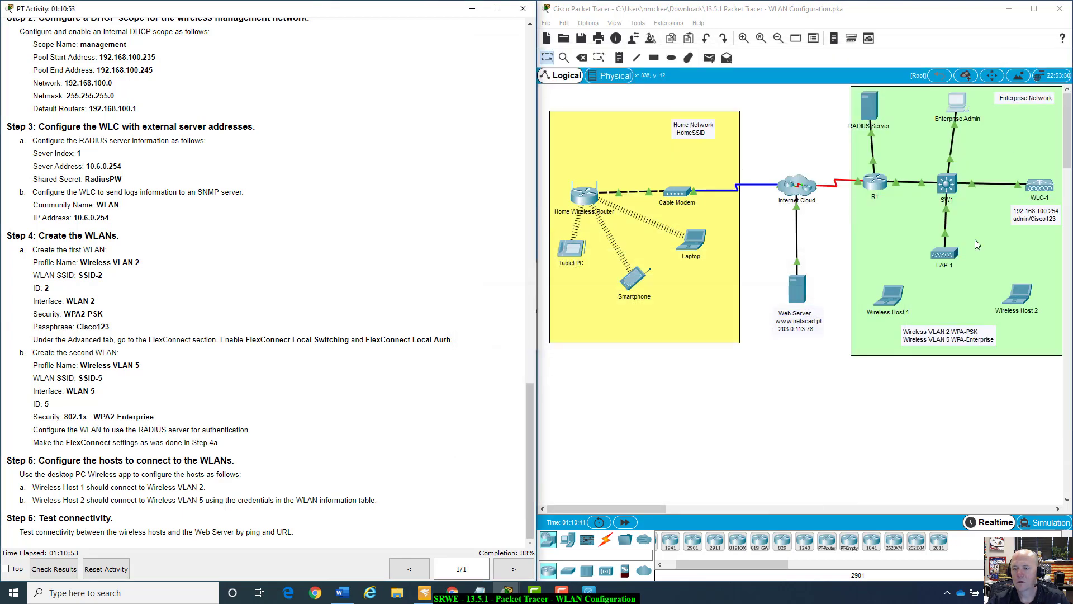
On Wireless Host 1, refresh PC Wireless's Connect list to show SSID-2 and SSID-5.
left_click(884, 307)
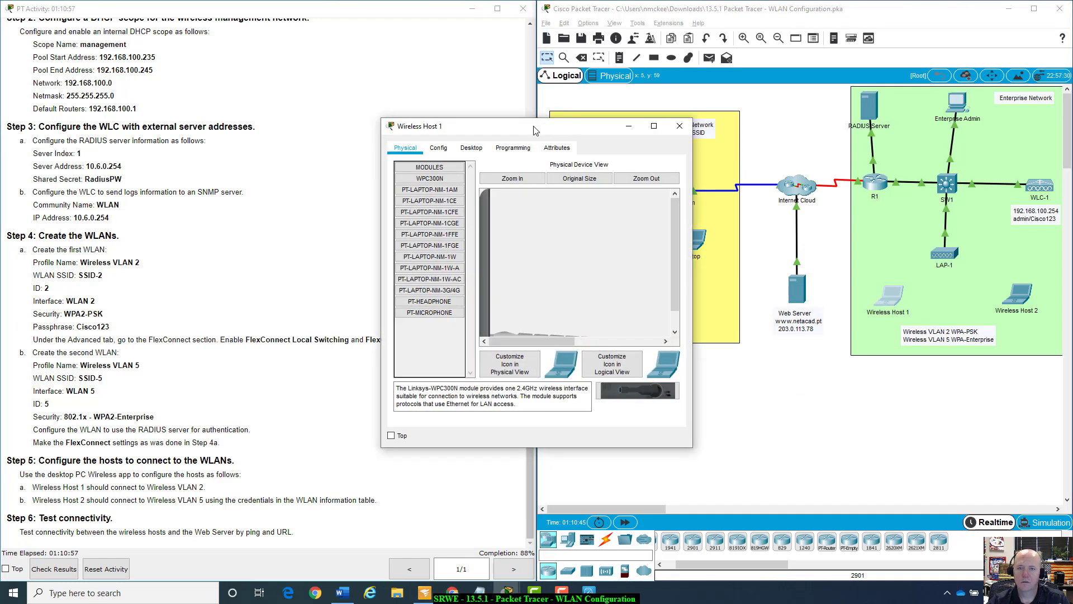
left_click_drag(598, 150, 716, 175)
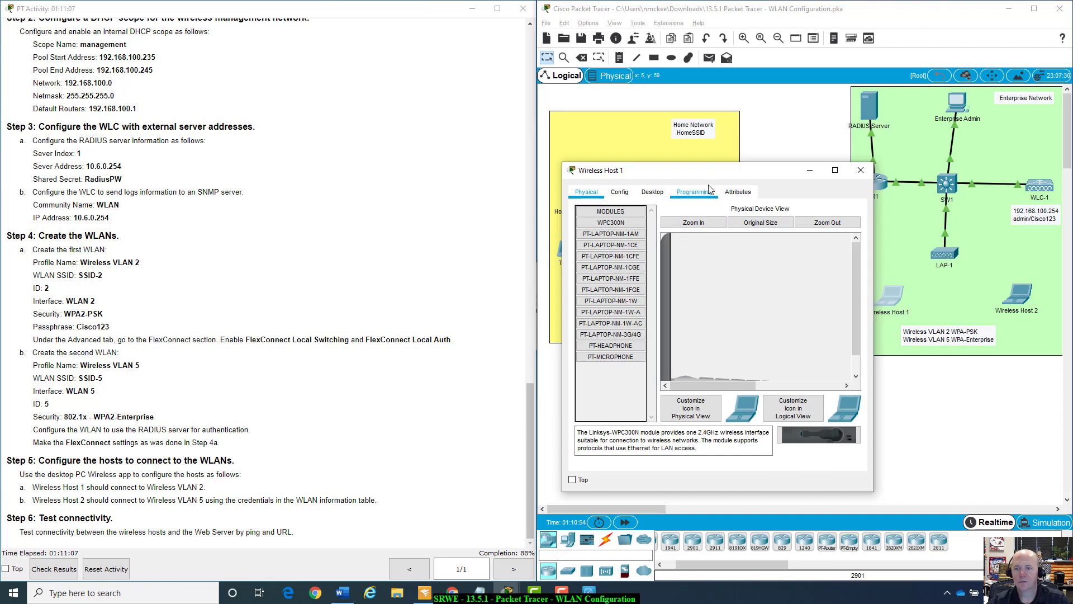
left_click(655, 193)
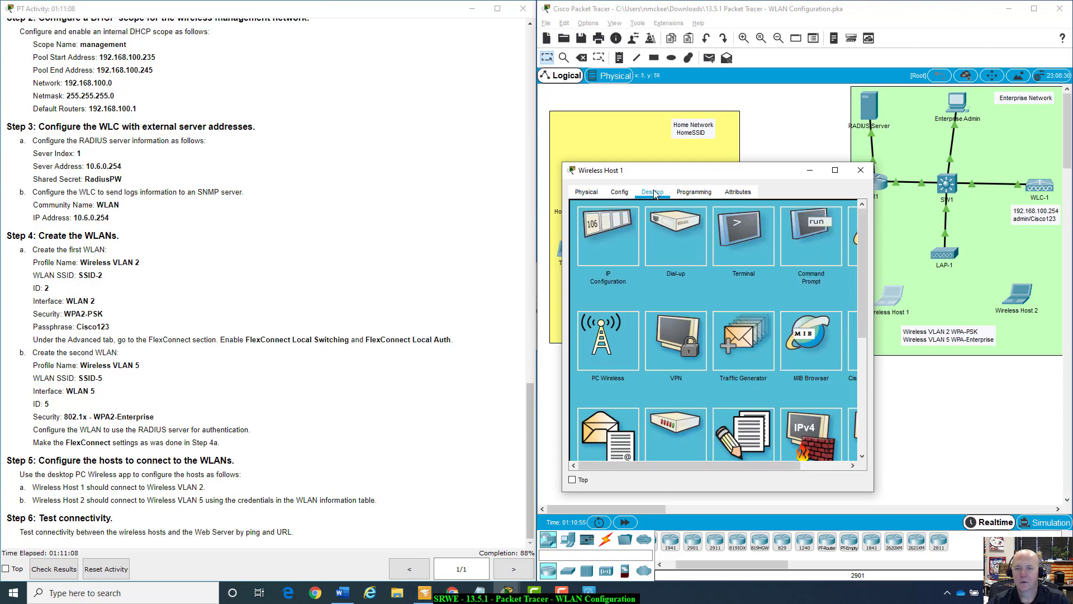
left_click(604, 331)
left_click_drag(707, 171, 681, 134)
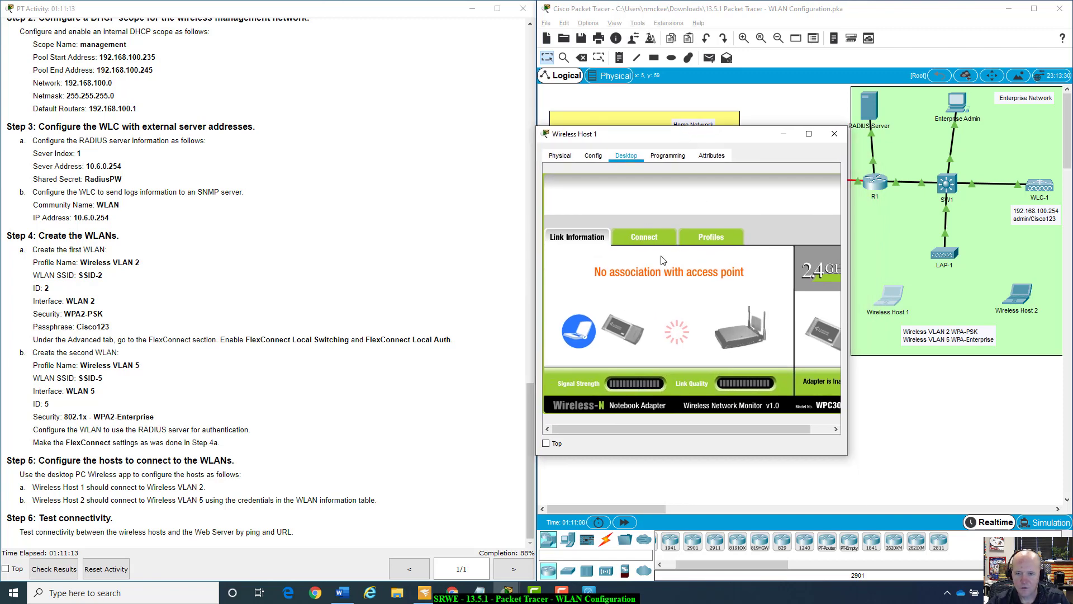
left_click(649, 234)
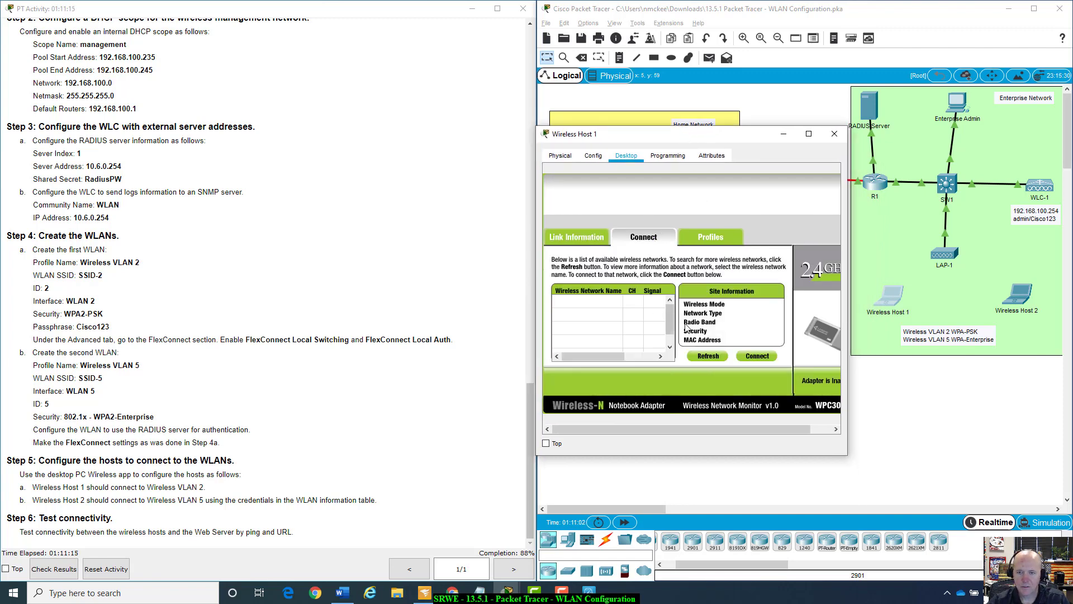
left_click(710, 358)
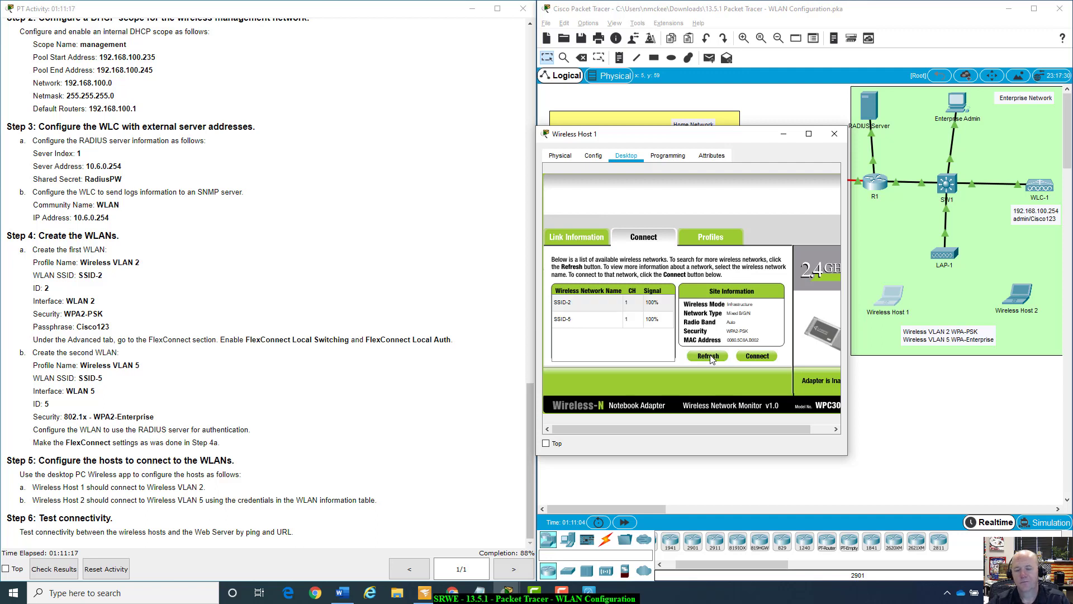
Connect Wireless Host 1 to SSID-2 with WPA2-Personal, entering the WLAN's pre-shared key.
left_click(579, 307)
left_click(758, 357)
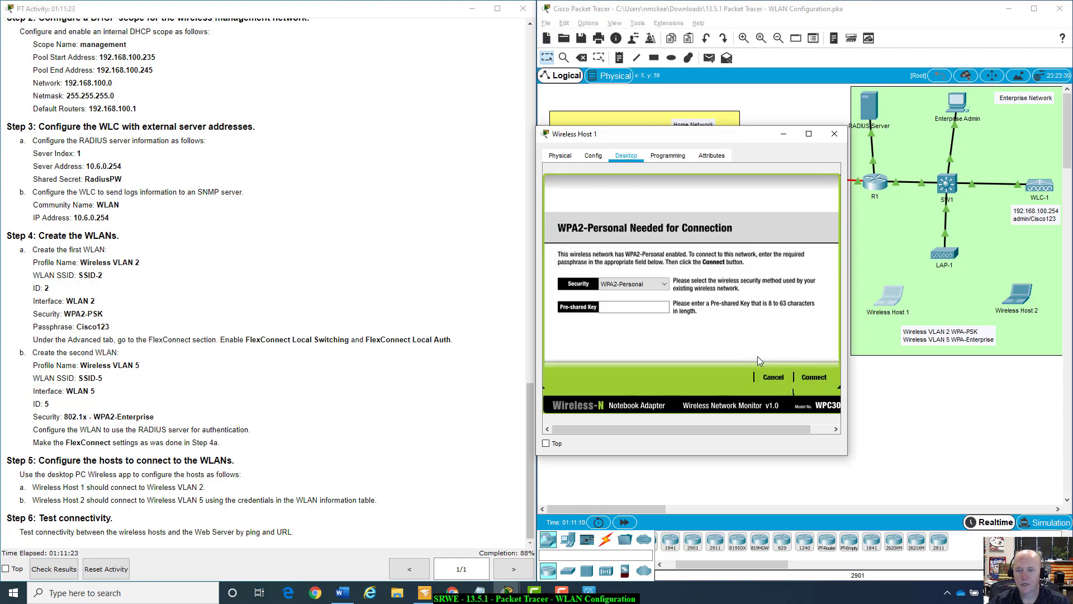
left_click(643, 313)
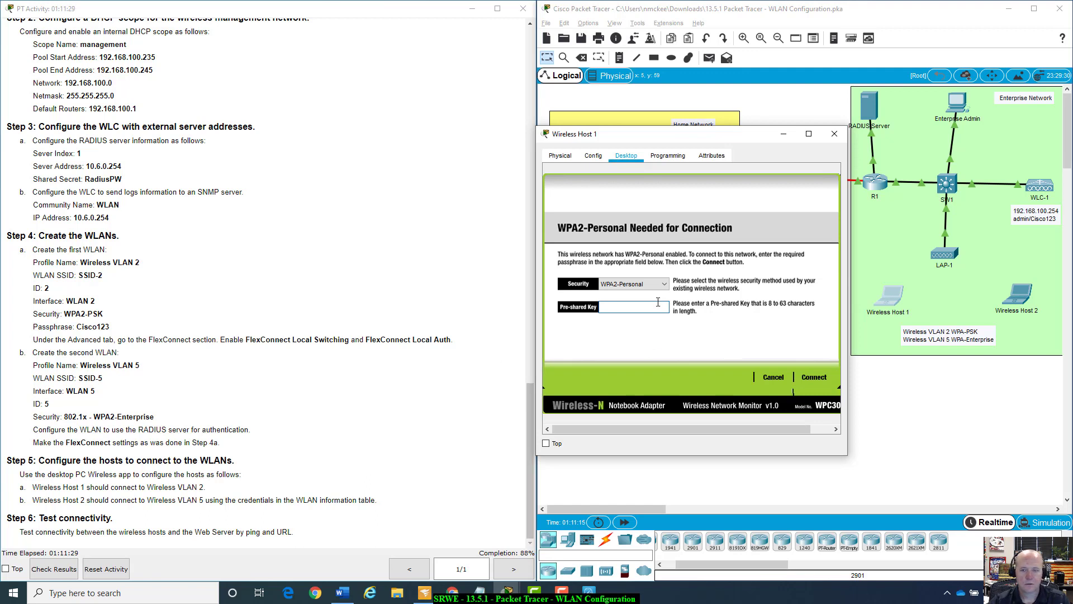
left_click(667, 285)
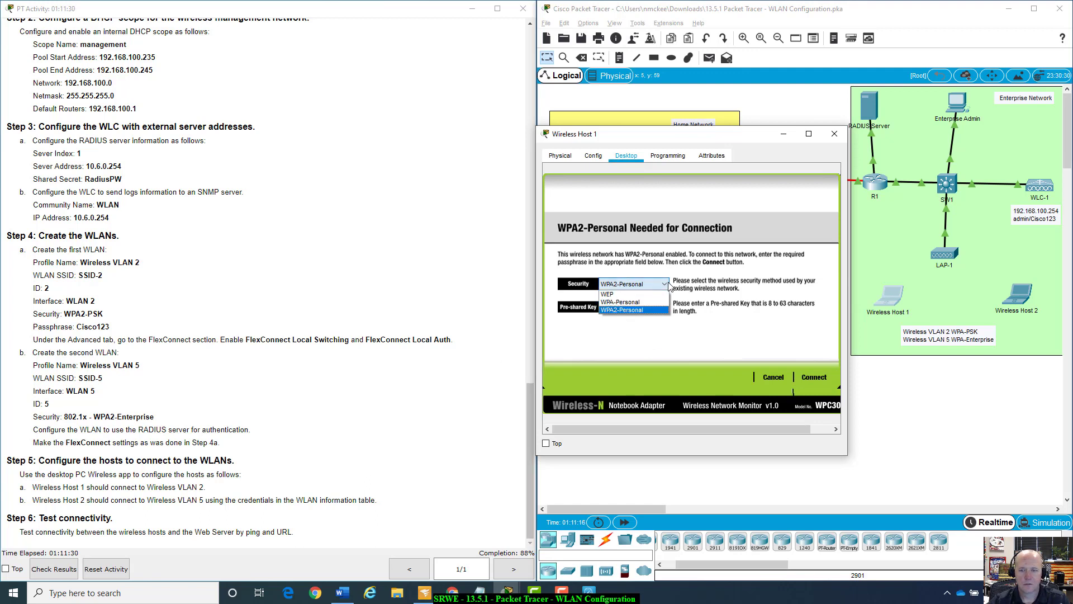
left_click(645, 317)
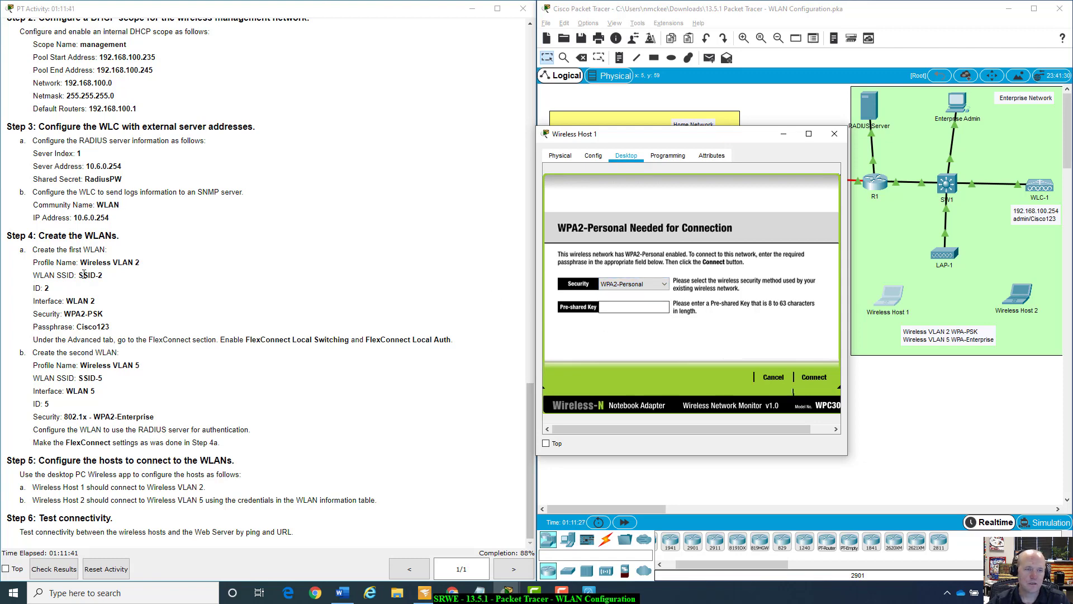
scroll(214, 316, "up", 4)
scroll(214, 316, "down", 1)
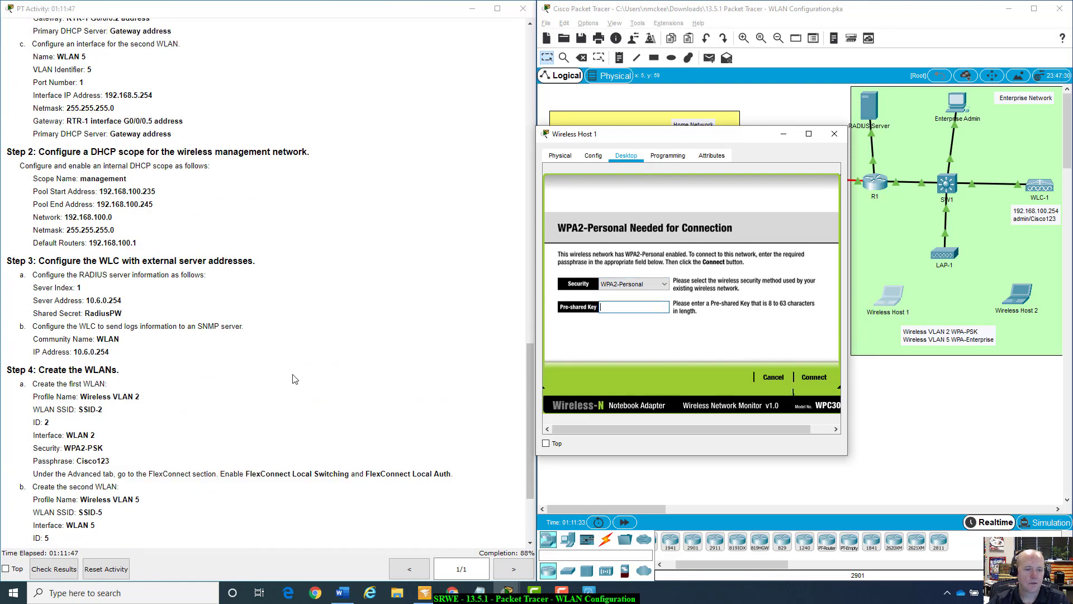
scroll(296, 380, "up", 18)
scroll(296, 379, "up", 9)
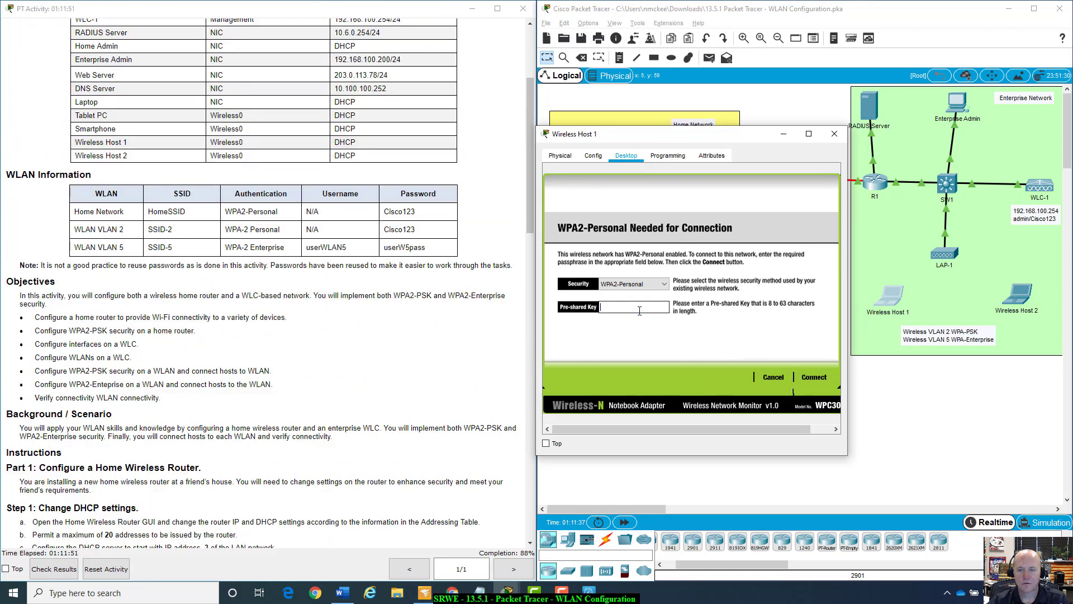
type("Cisco")
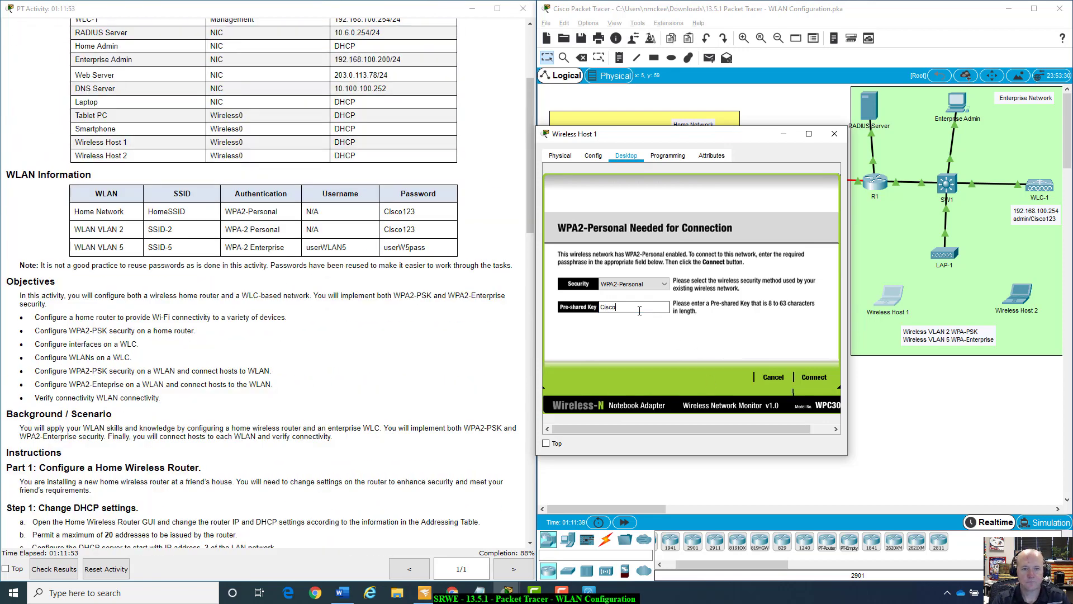
type("123")
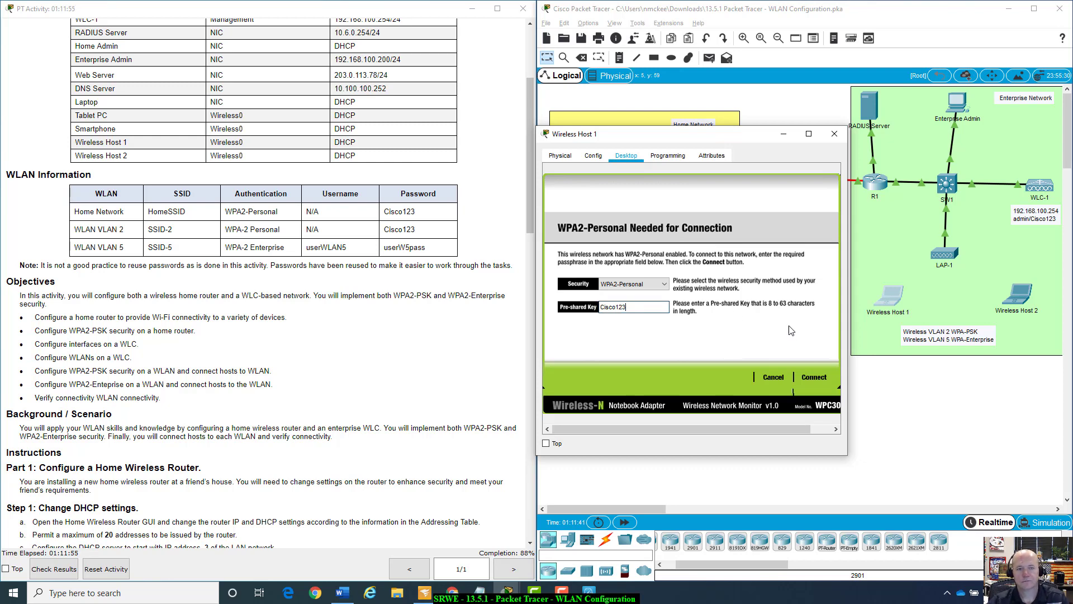
left_click(813, 377)
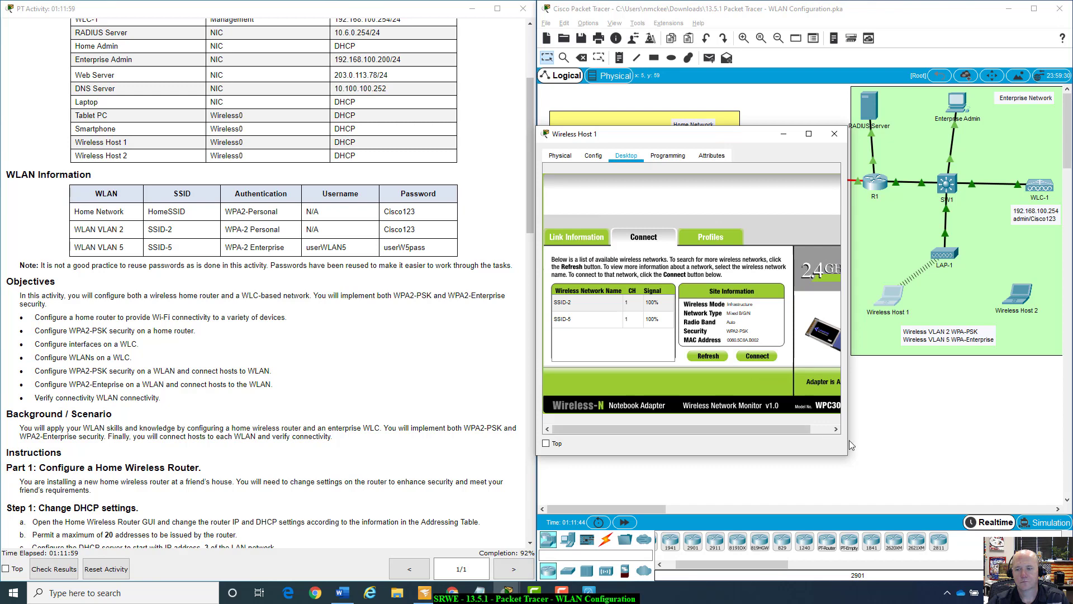
Close Wireless Host 1's window and view Wireless Host 2's self-assigned 169.254.158.53/16 address.
left_click_drag(848, 455, 967, 463)
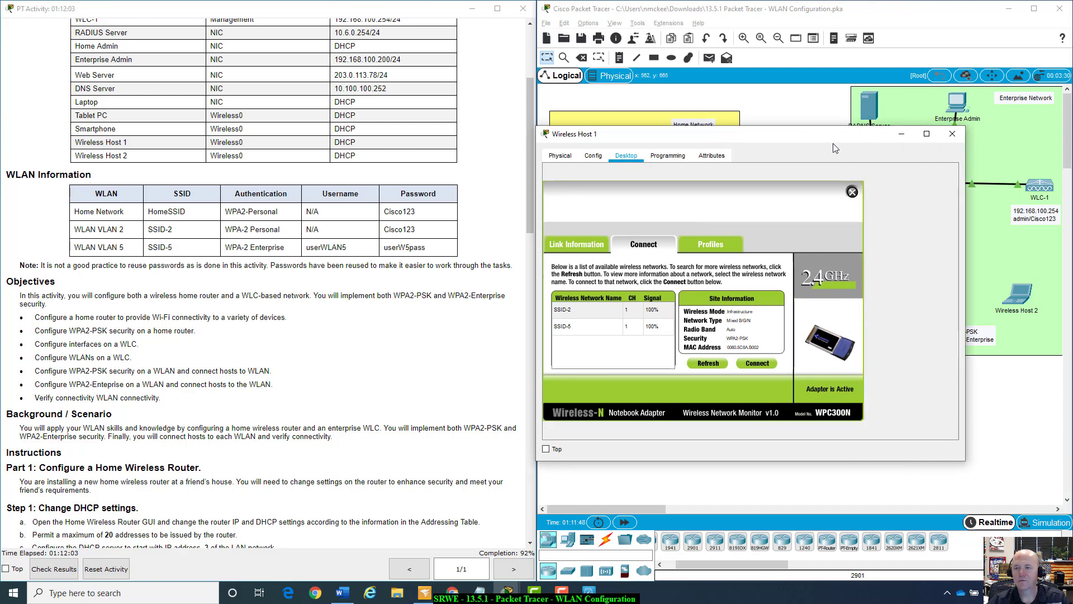
left_click_drag(833, 139, 836, 174)
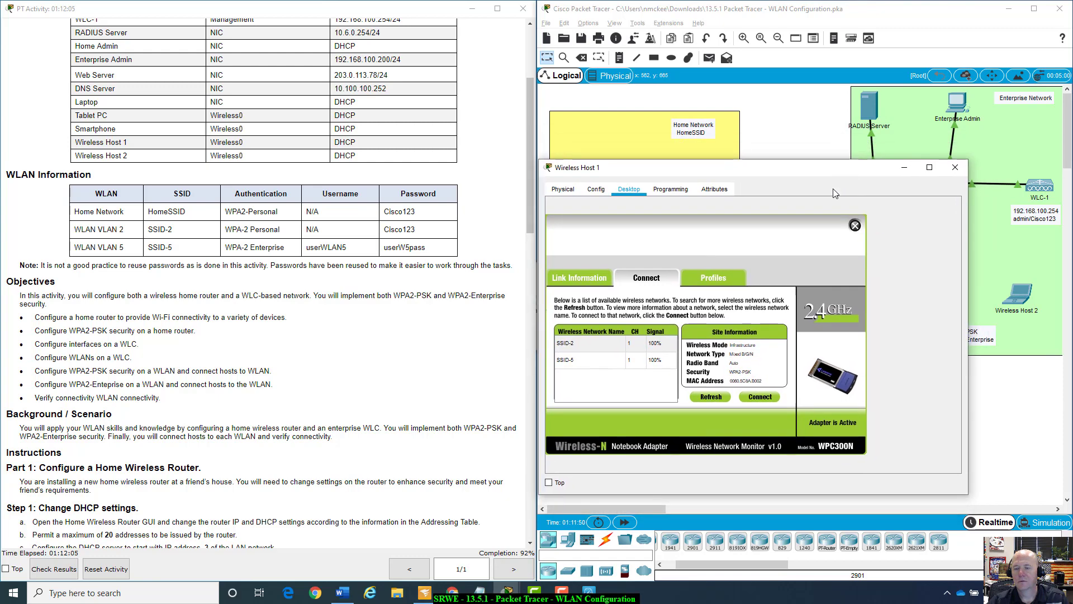
left_click(854, 226)
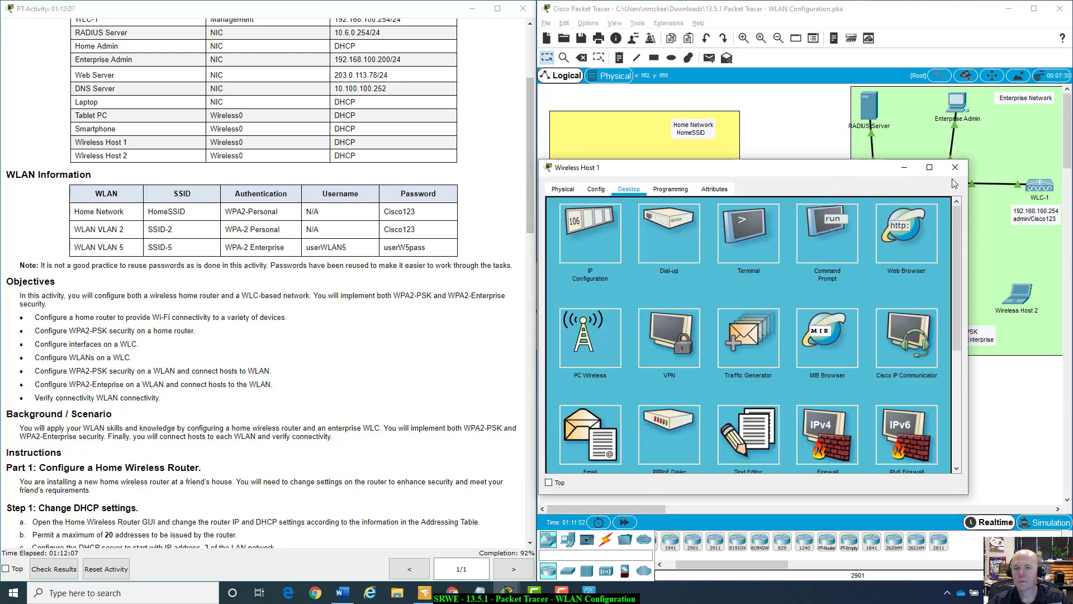
left_click(955, 167)
scroll(234, 422, "down", 3)
scroll(235, 422, "down", 20)
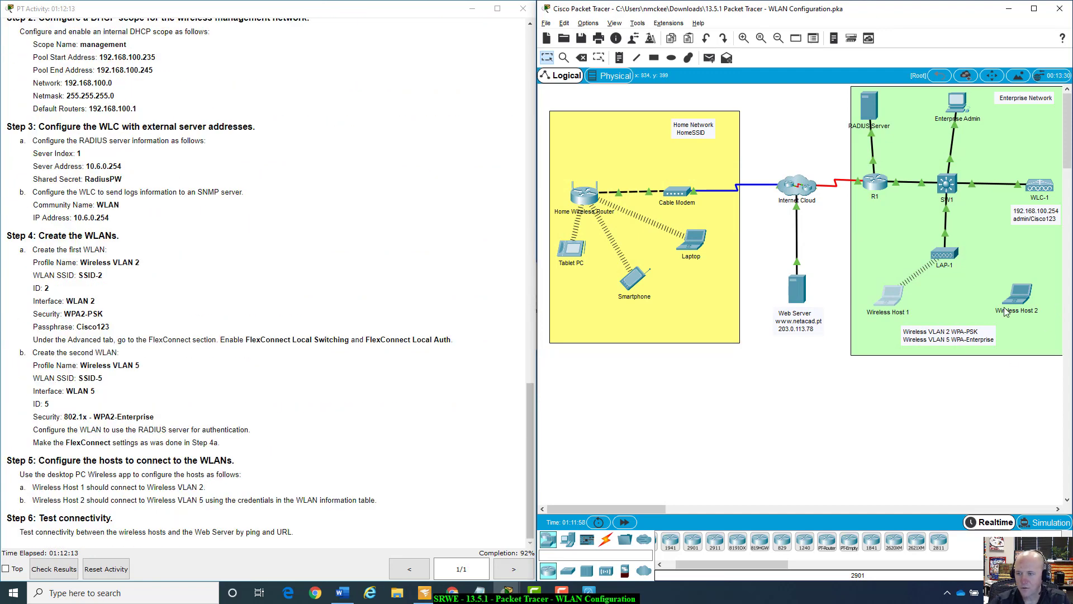
mouse_move(1013, 304)
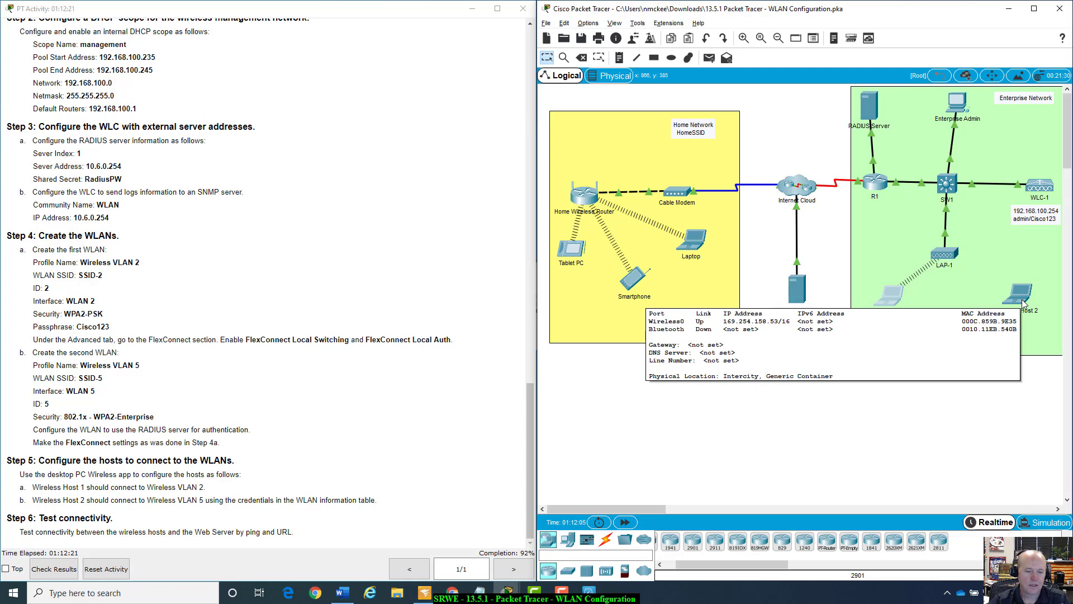
Open Wireless Host 2's PC Wireless client and view its Default saved profile.
left_click(1024, 303)
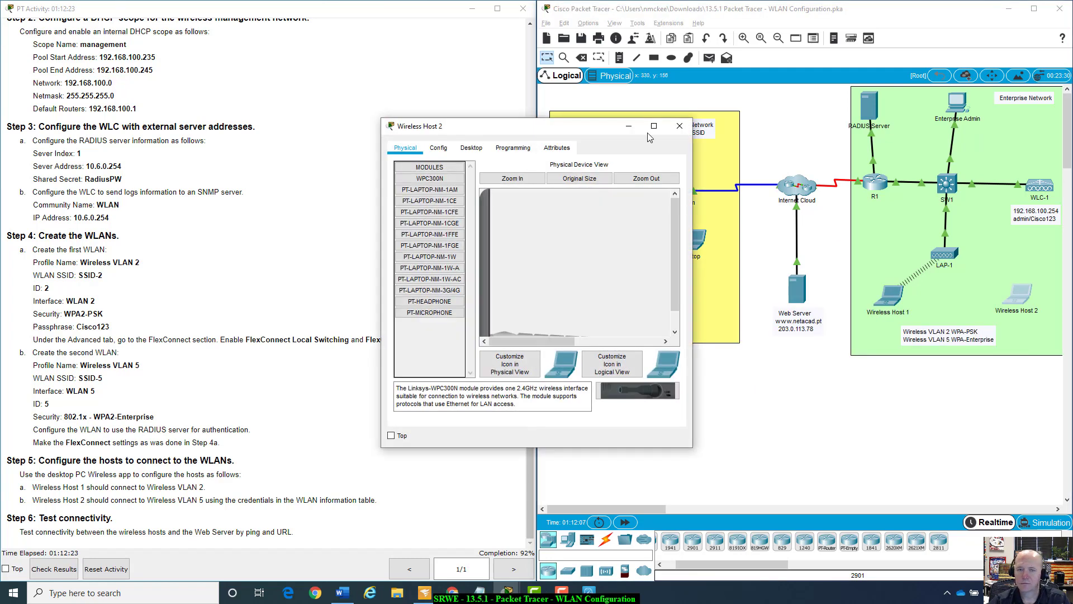
left_click_drag(595, 127, 884, 163)
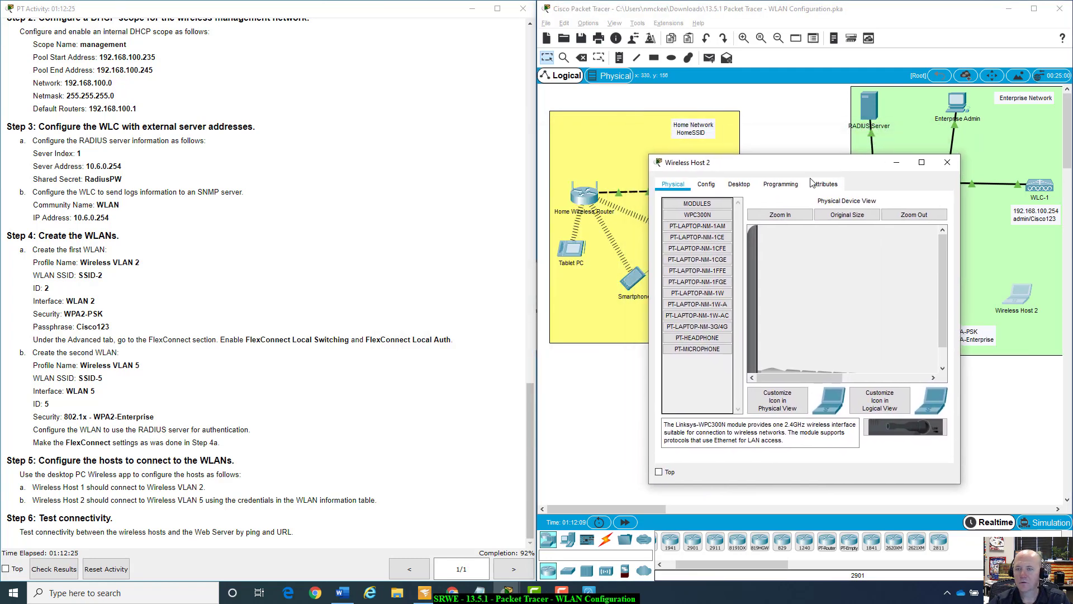
left_click(739, 184)
left_click(706, 342)
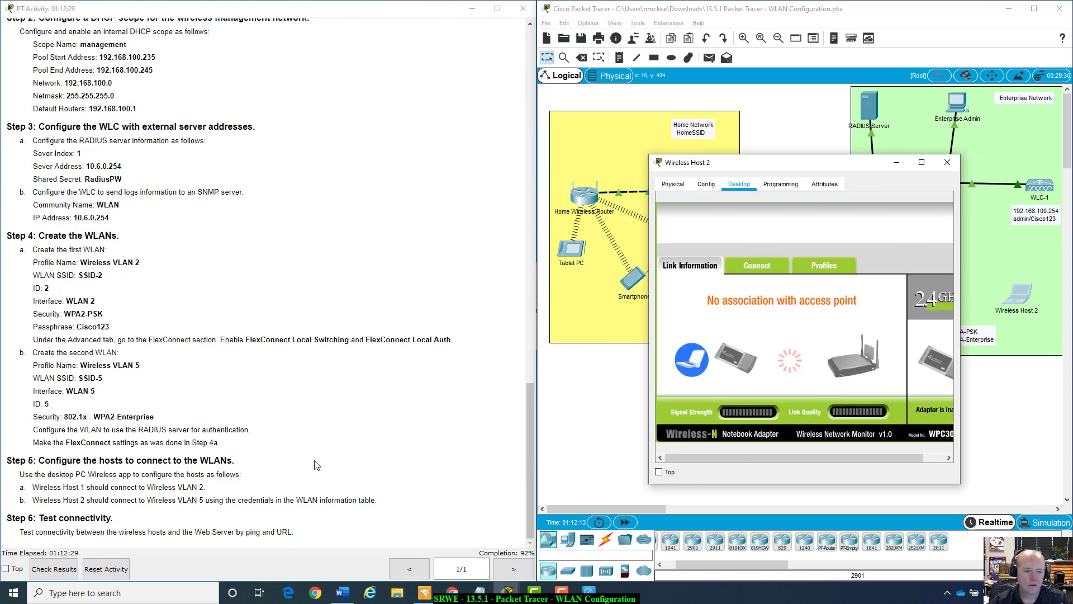
left_click(825, 271)
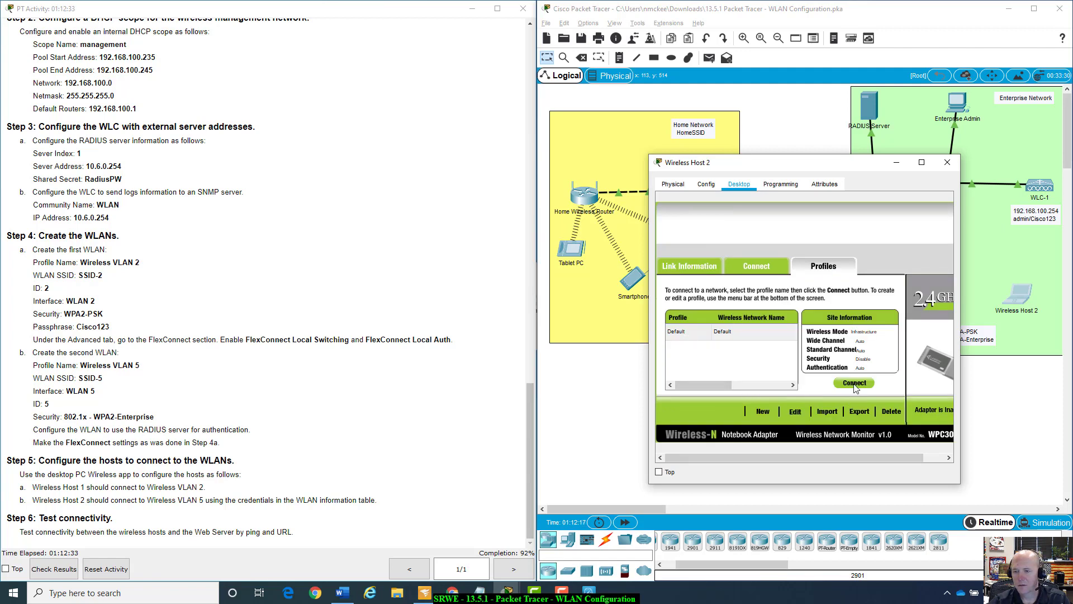
left_click(741, 335)
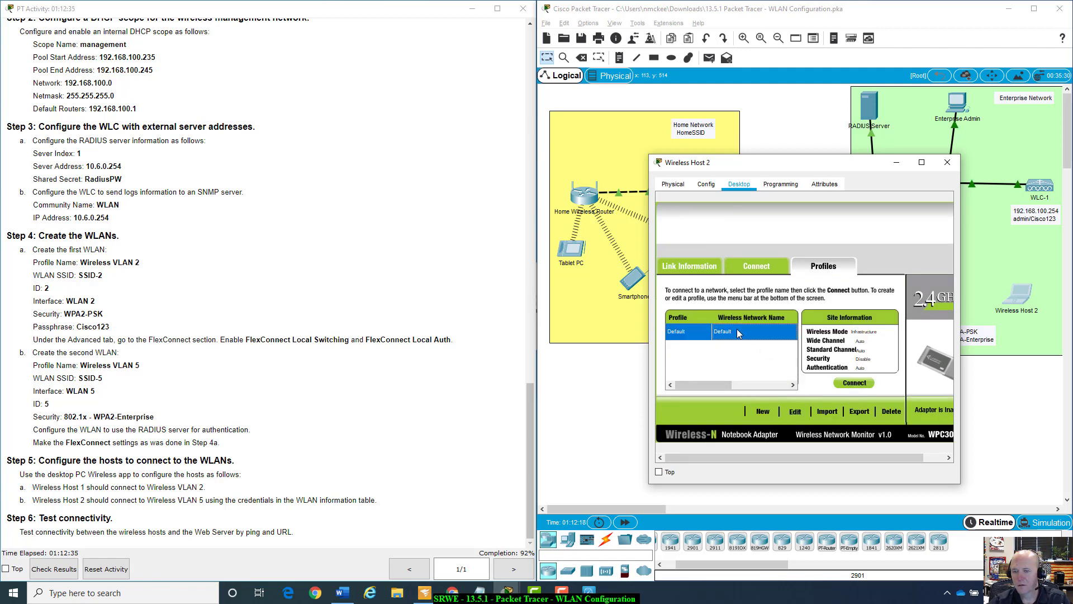
Rescan wireless networks until SSID-2 and SSID-5 appear, then return to Profiles.
left_click(758, 267)
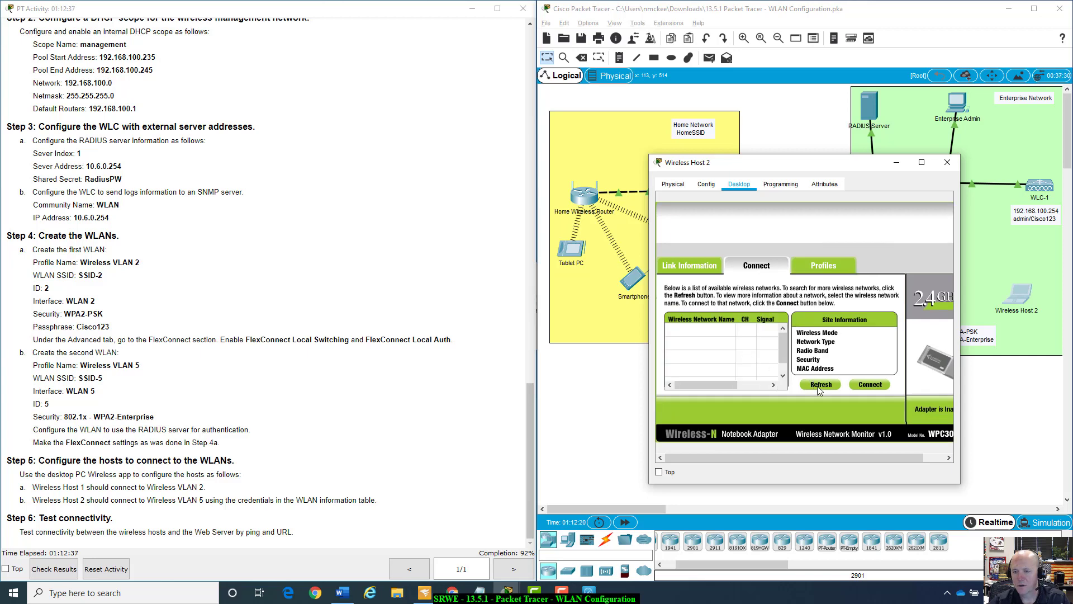
left_click(831, 387)
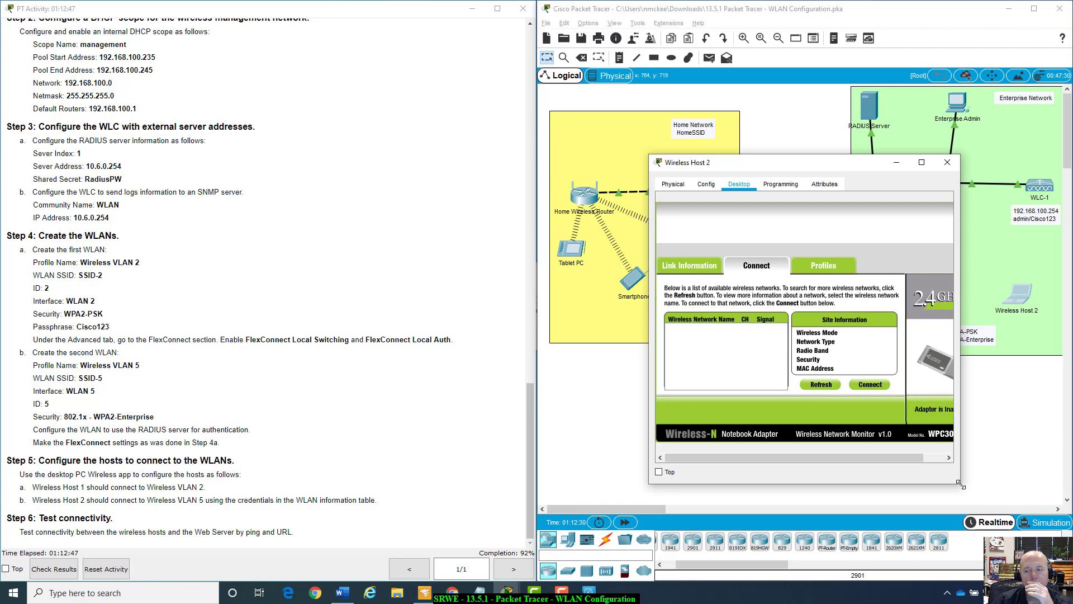
left_click_drag(964, 484, 1066, 484)
left_click(837, 392)
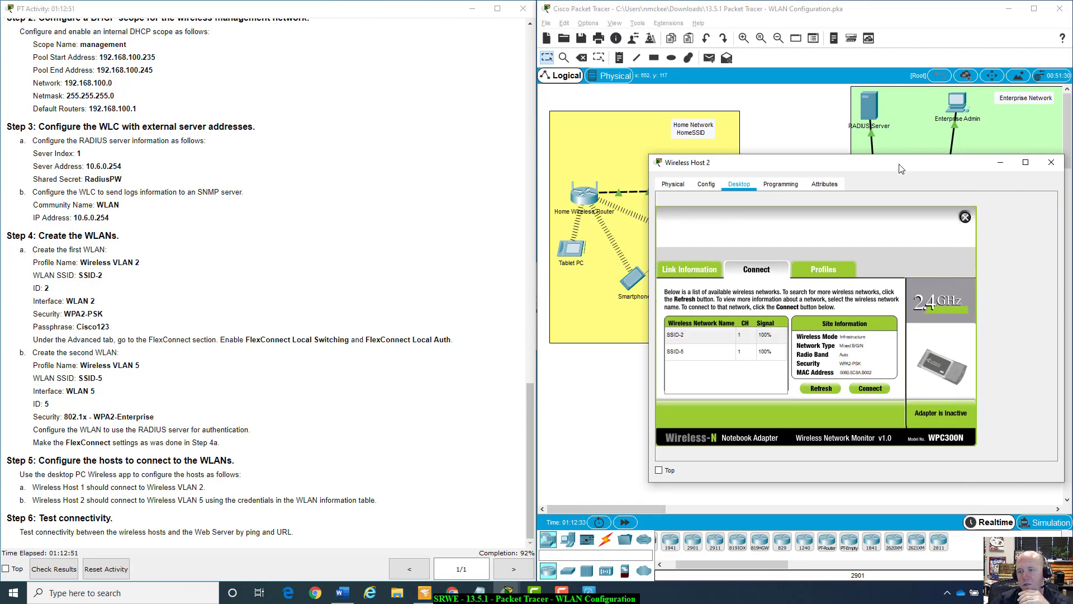
left_click_drag(879, 162, 818, 191)
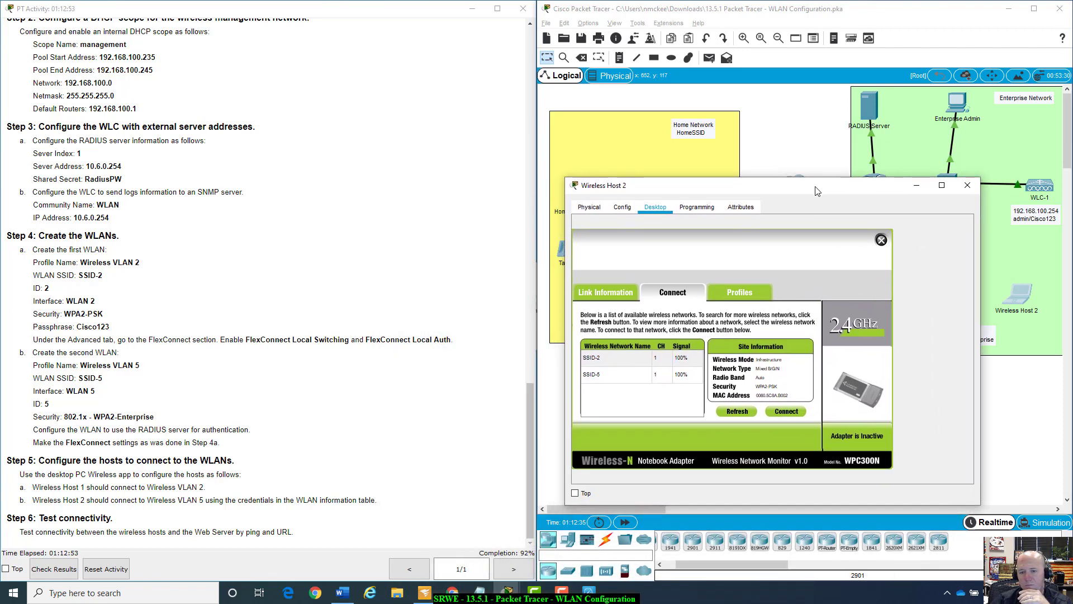
left_click(605, 378)
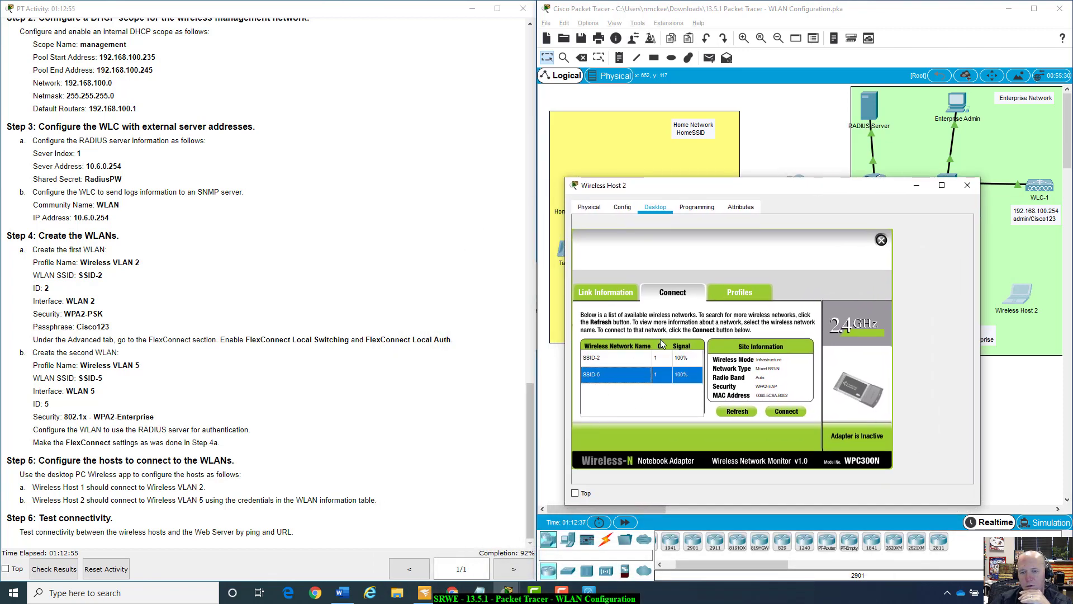
left_click(727, 297)
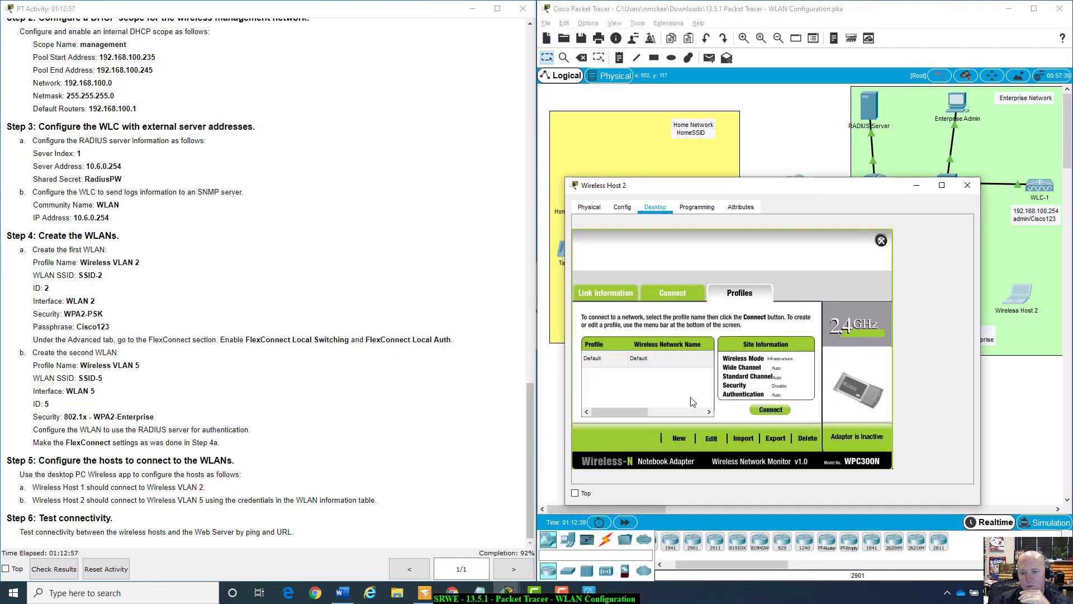
left_click(764, 413)
Create a new wireless profile named with the WLAN 5 username.
left_click(682, 435)
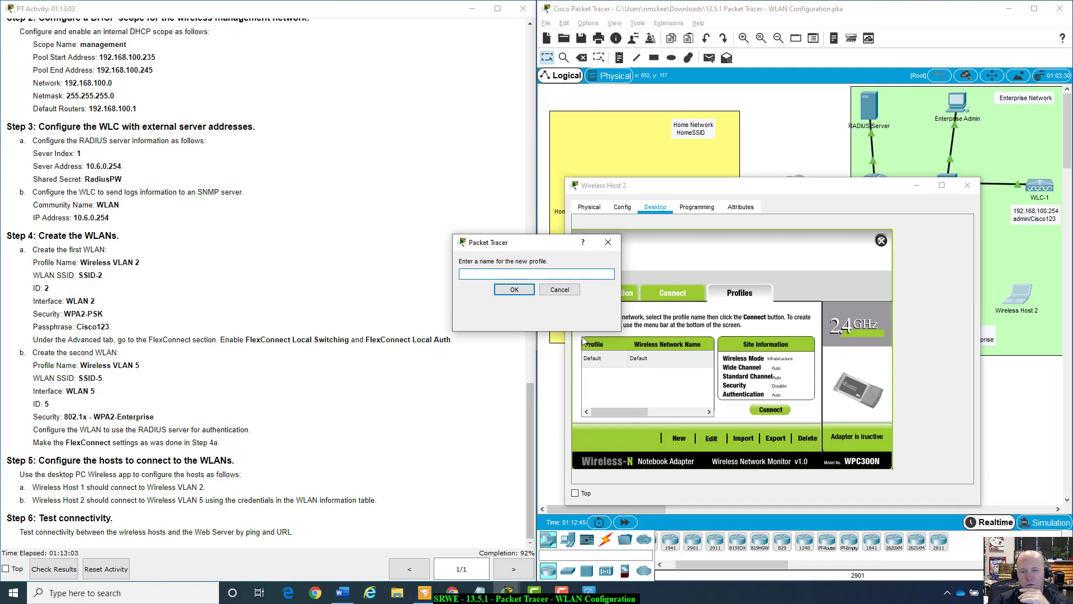
left_click_drag(552, 244, 704, 215)
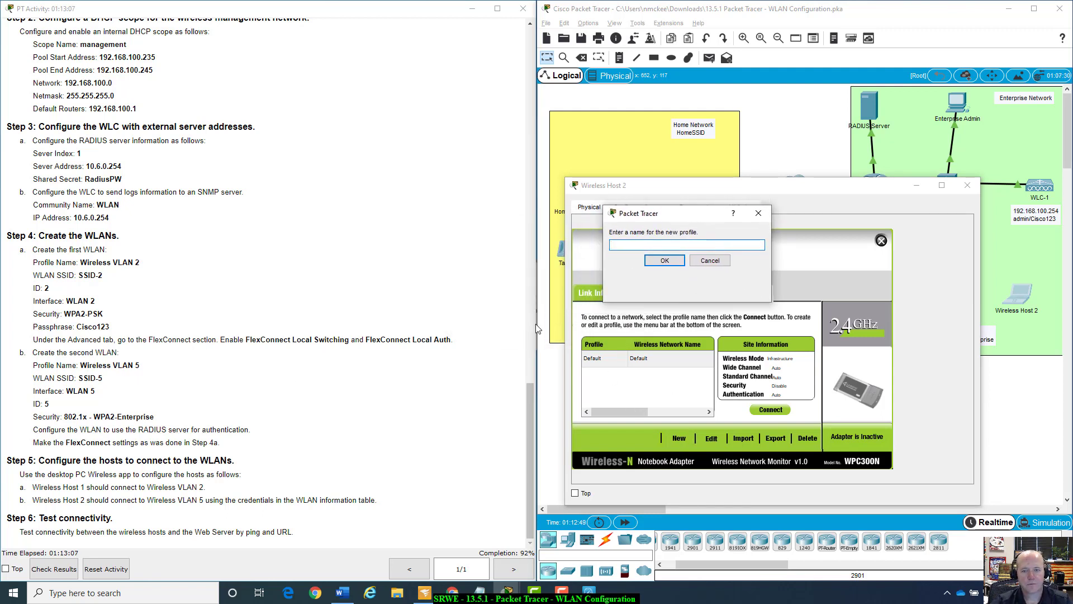
left_click(710, 261)
left_click_drag(531, 438, 516, 150)
scroll(516, 149, "up", 3)
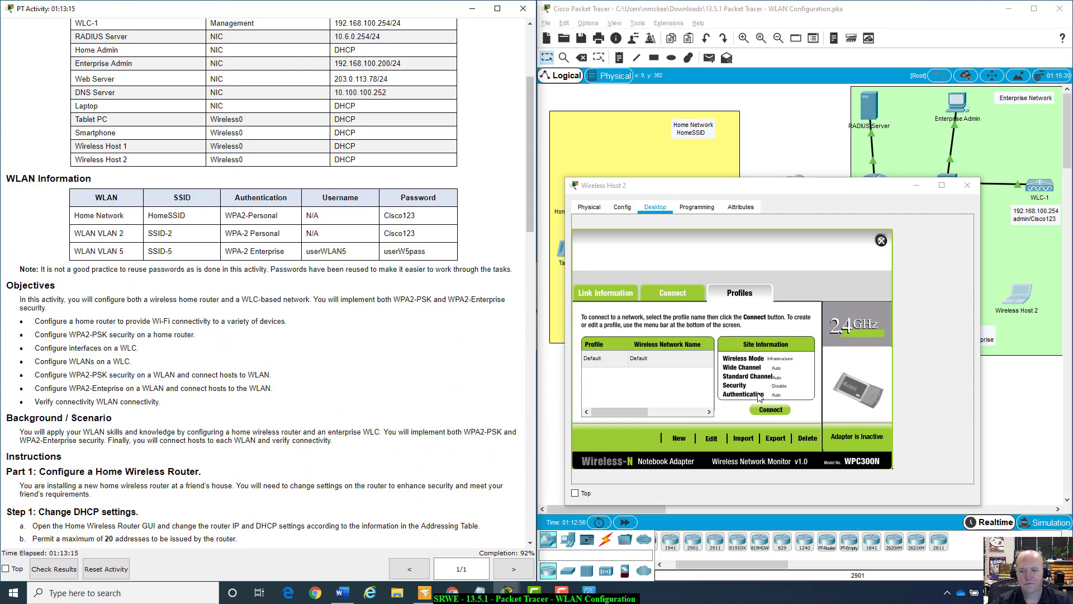
left_click(604, 361)
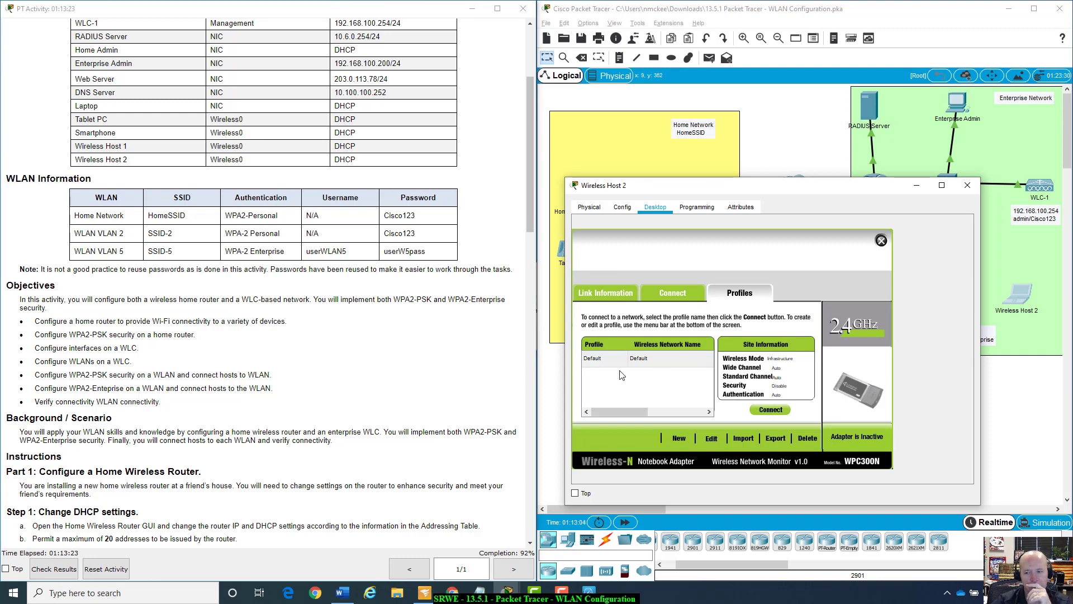
left_click(679, 439)
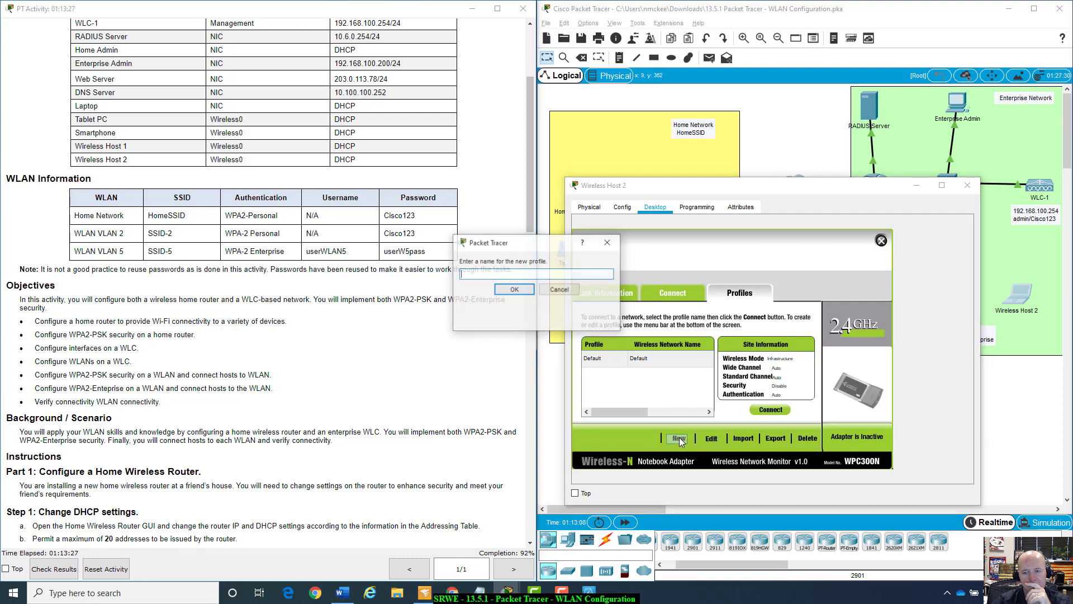
left_click_drag(650, 240, 726, 235)
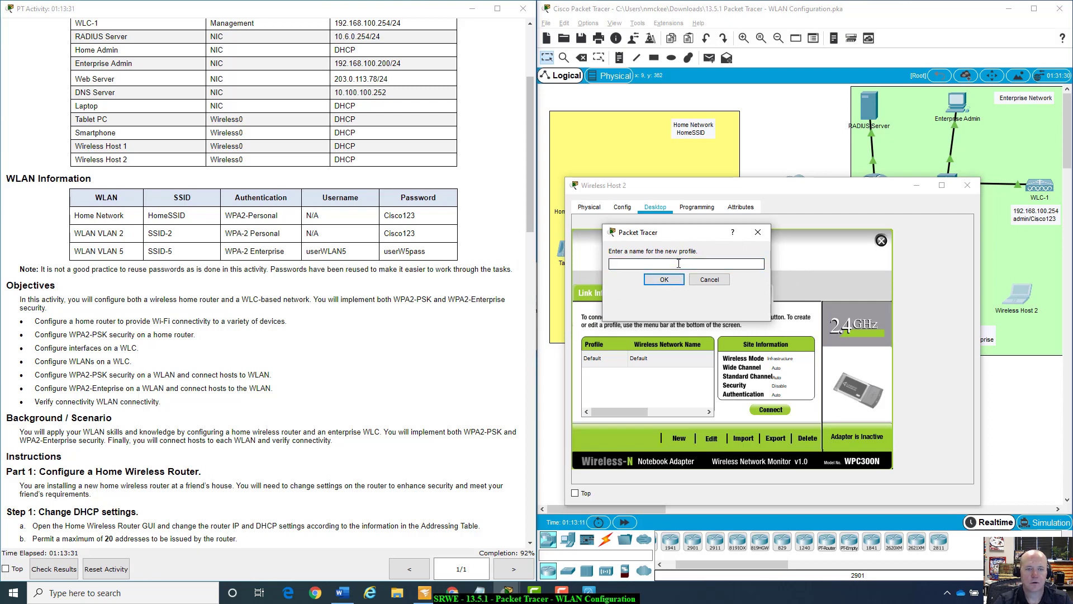
type("userWLAN5")
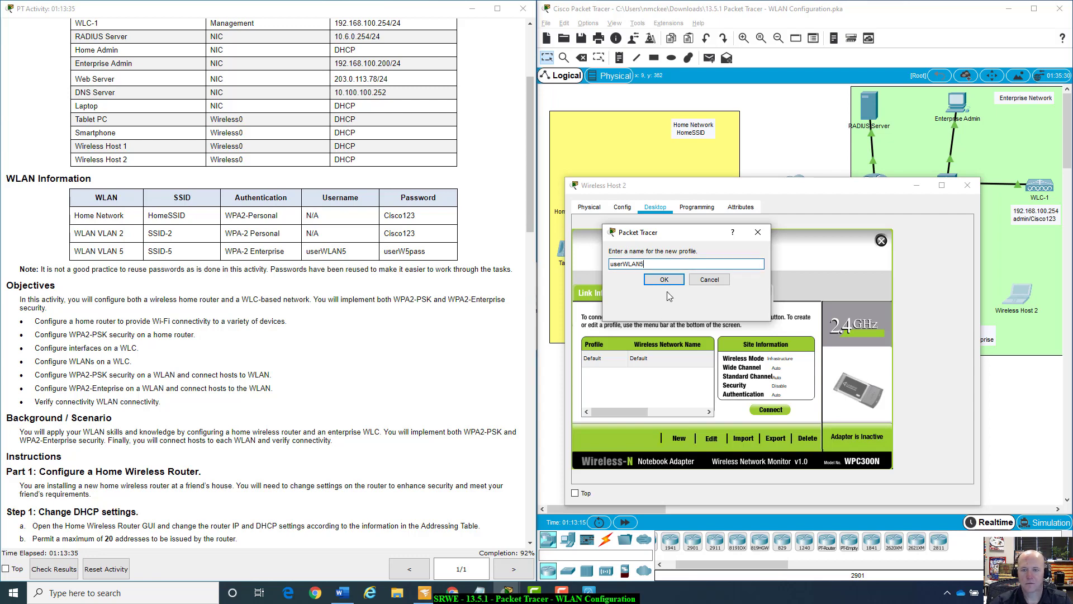
left_click(664, 279)
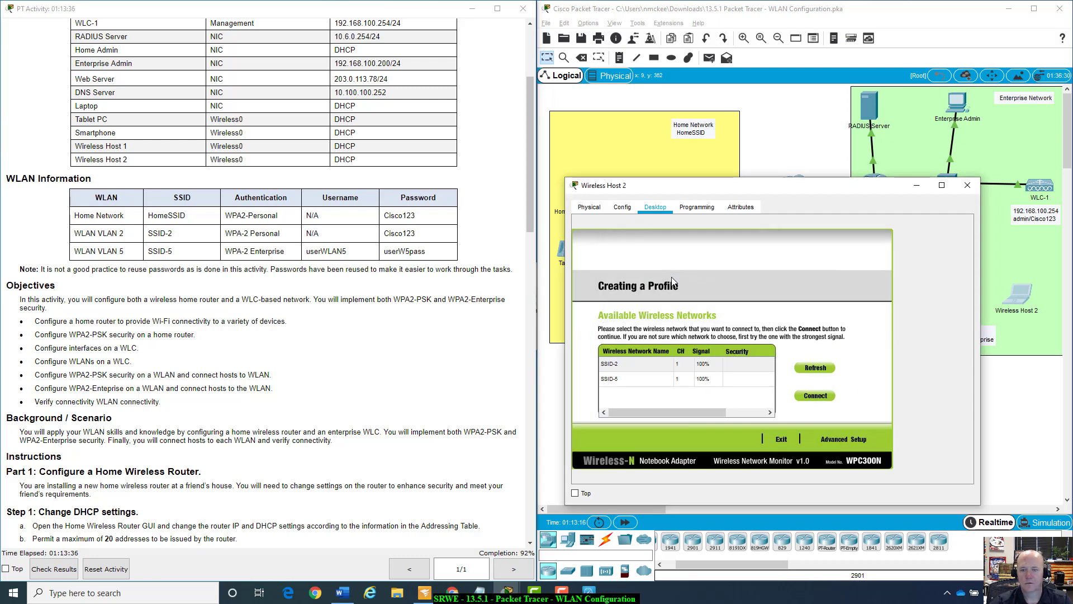
Select SSID-5 and choose Advanced Setup to configure its profile manually in infrastructure mode.
left_click(646, 380)
left_click(816, 397)
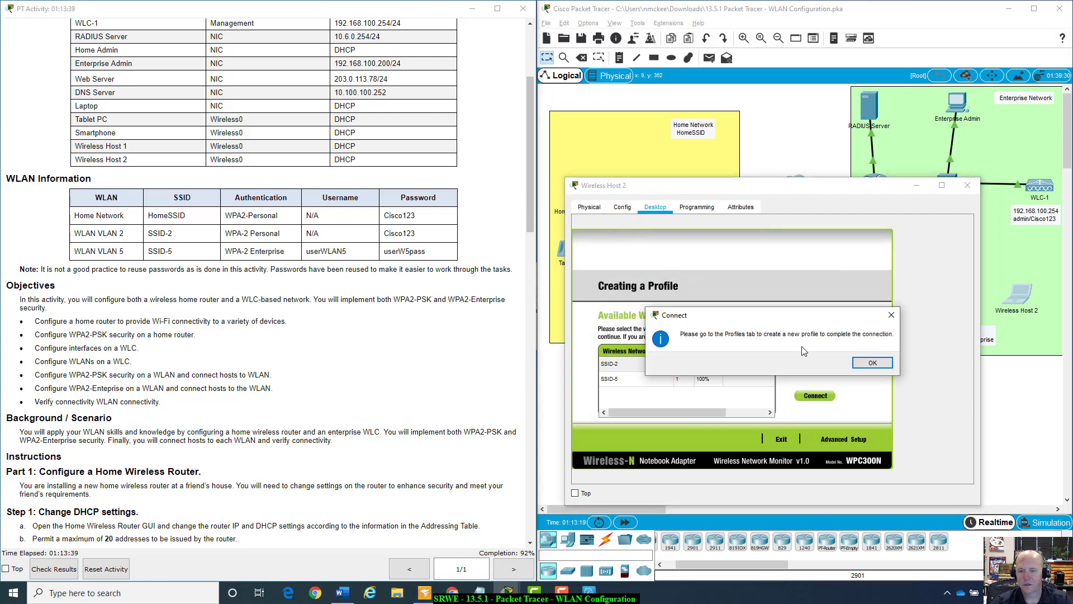
left_click(869, 365)
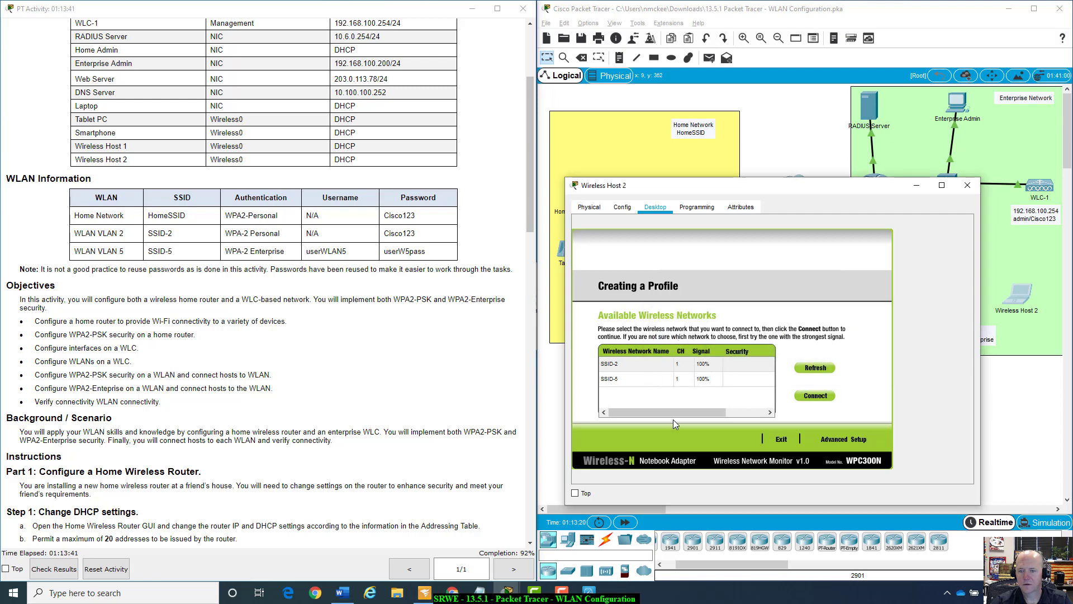
left_click(814, 396)
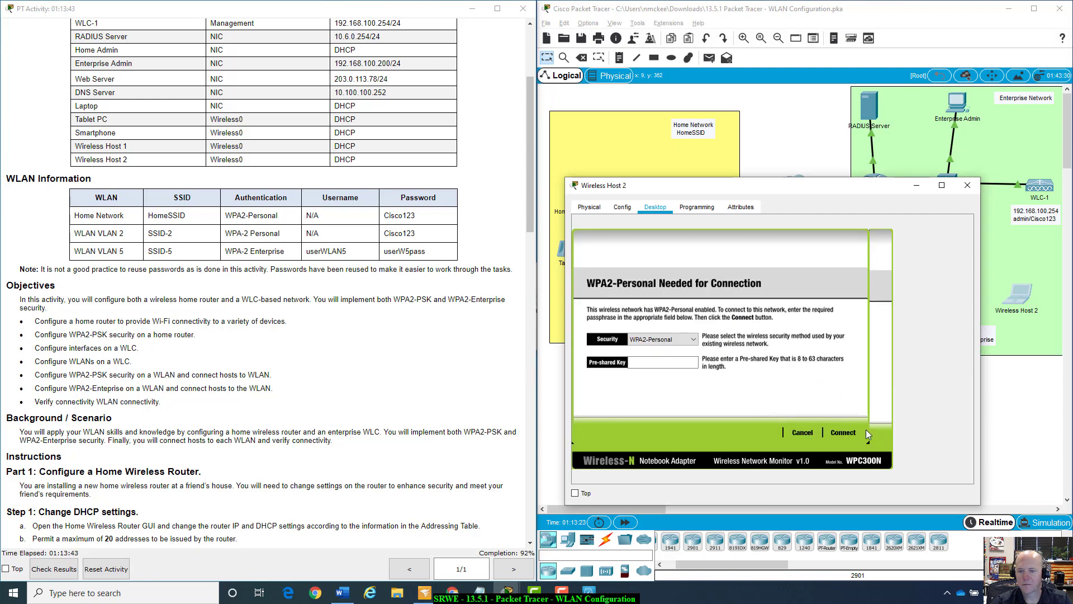
left_click(801, 436)
left_click(639, 379)
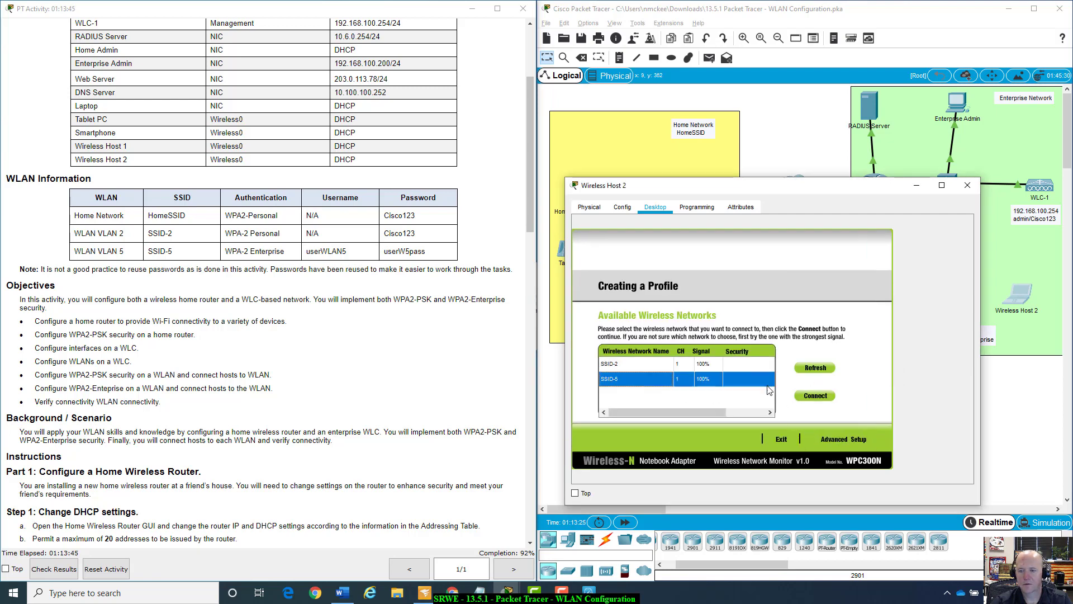
left_click(815, 395)
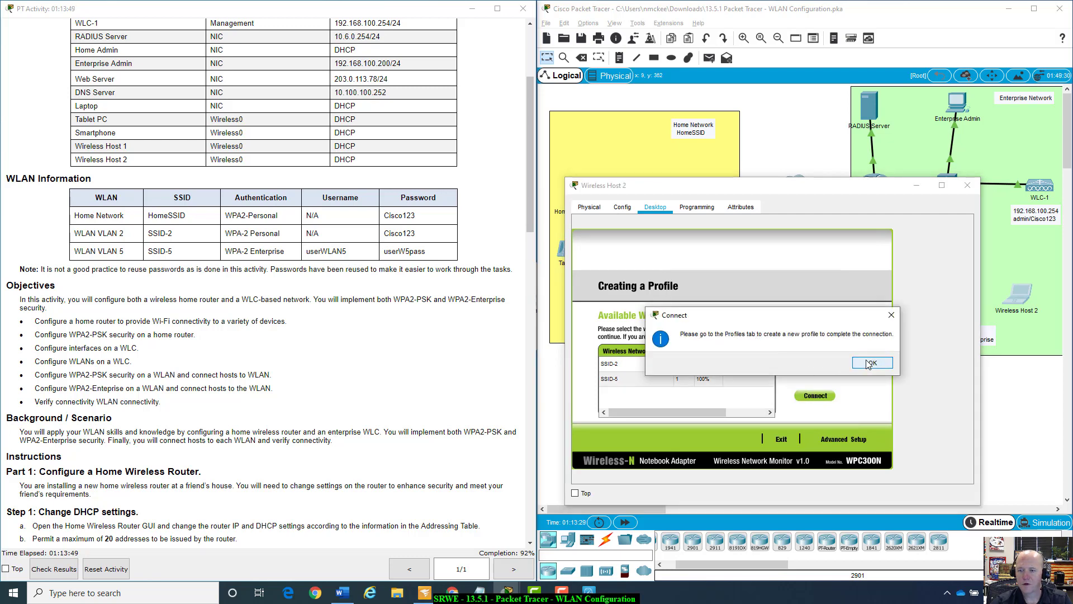
left_click(869, 363)
left_click(833, 440)
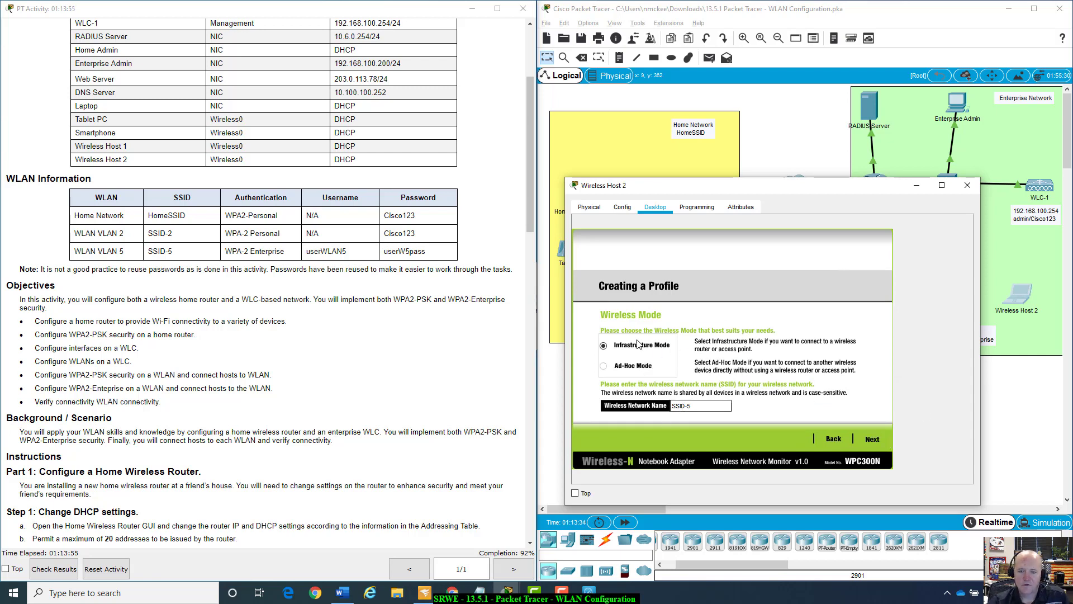
Accept infrastructure mode and DHCP addressing, and choose WPA2-Enterprise security.
left_click(871, 438)
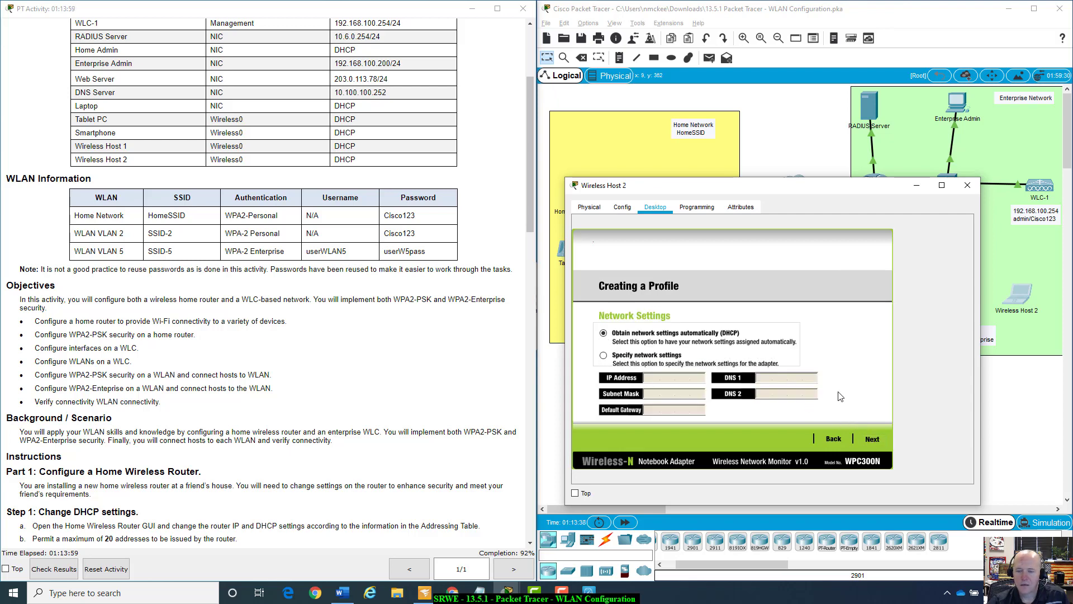
left_click(879, 440)
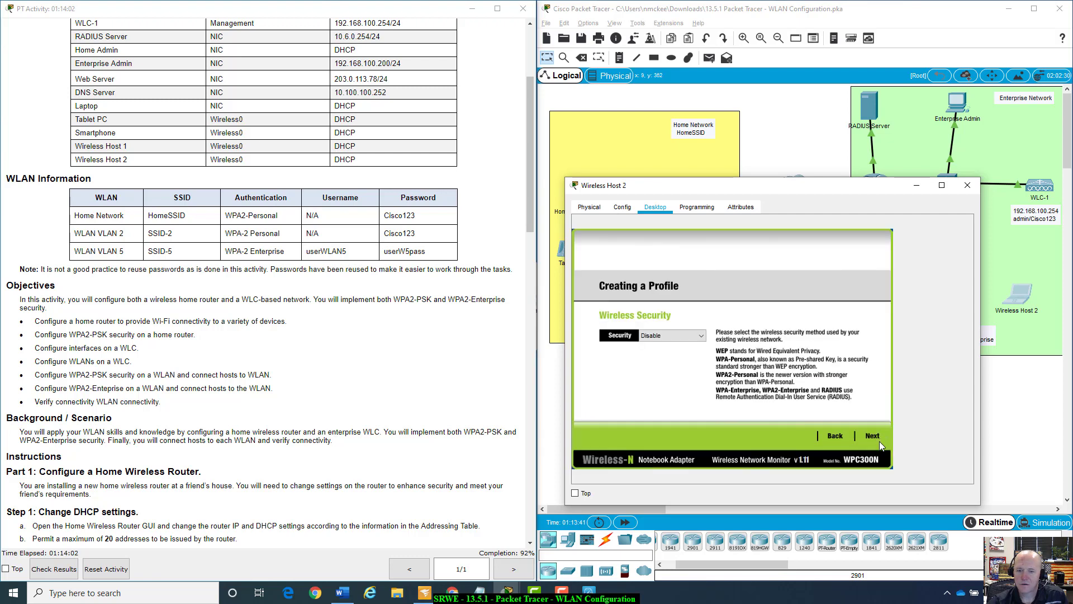
left_click(701, 336)
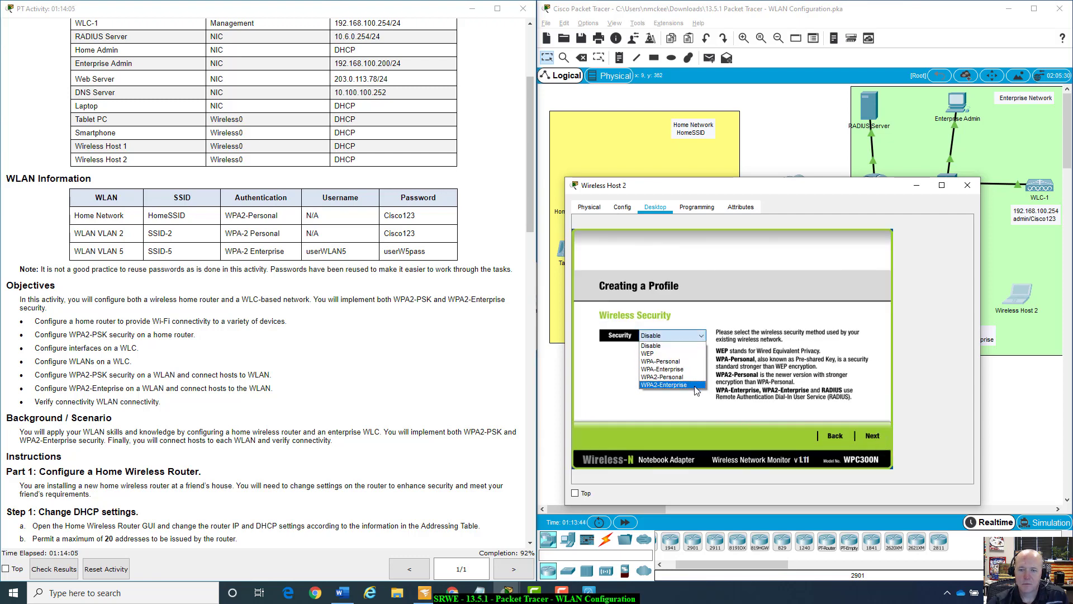
left_click(695, 386)
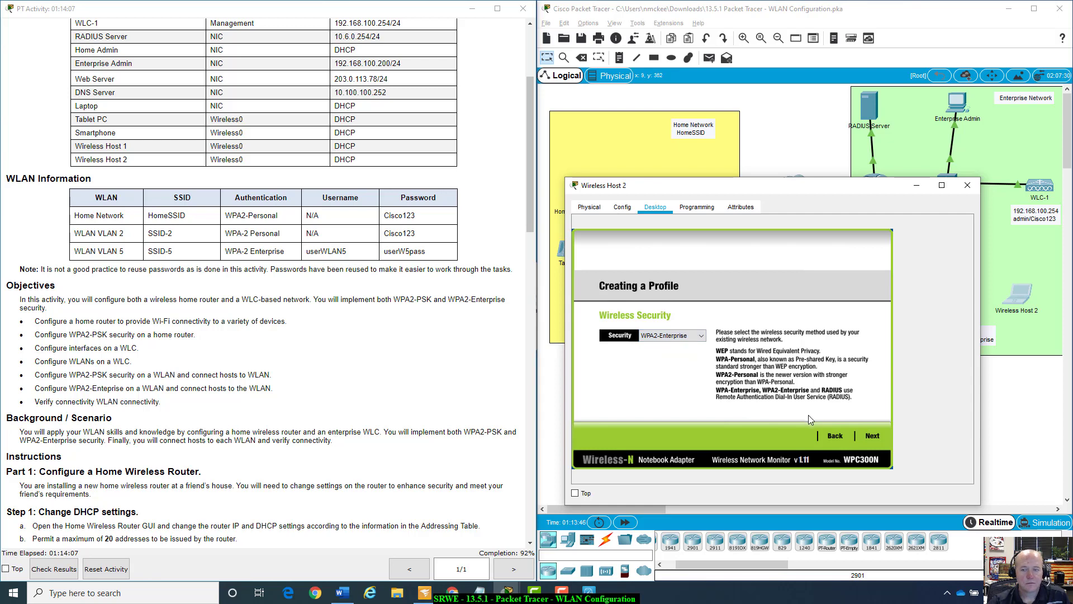
Enter the WLAN 5 username and password for PEAP login, reaching Confirm New Settings.
left_click(871, 437)
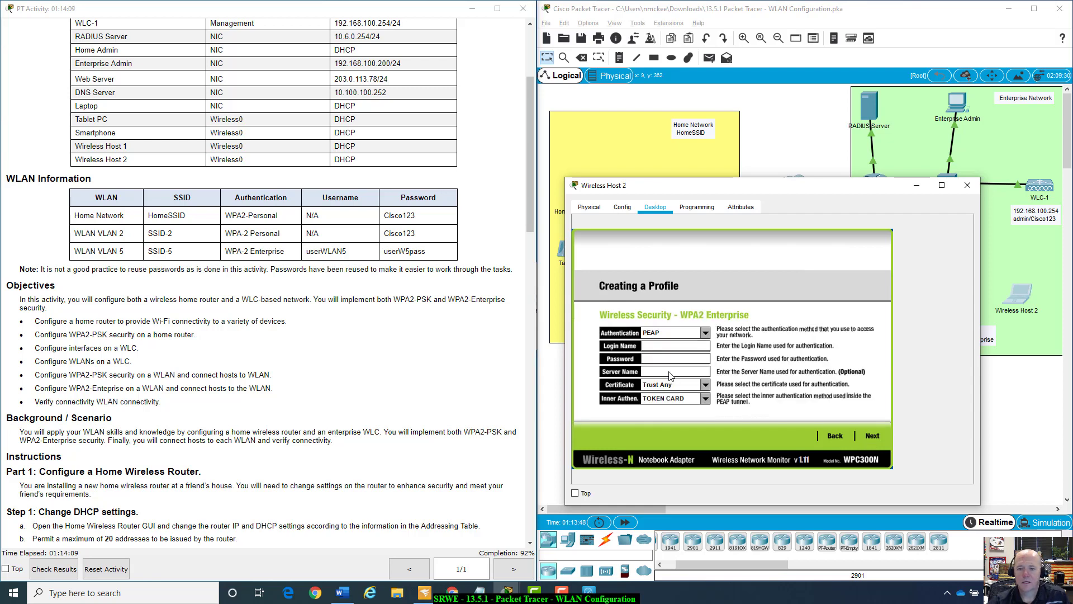
left_click(691, 342)
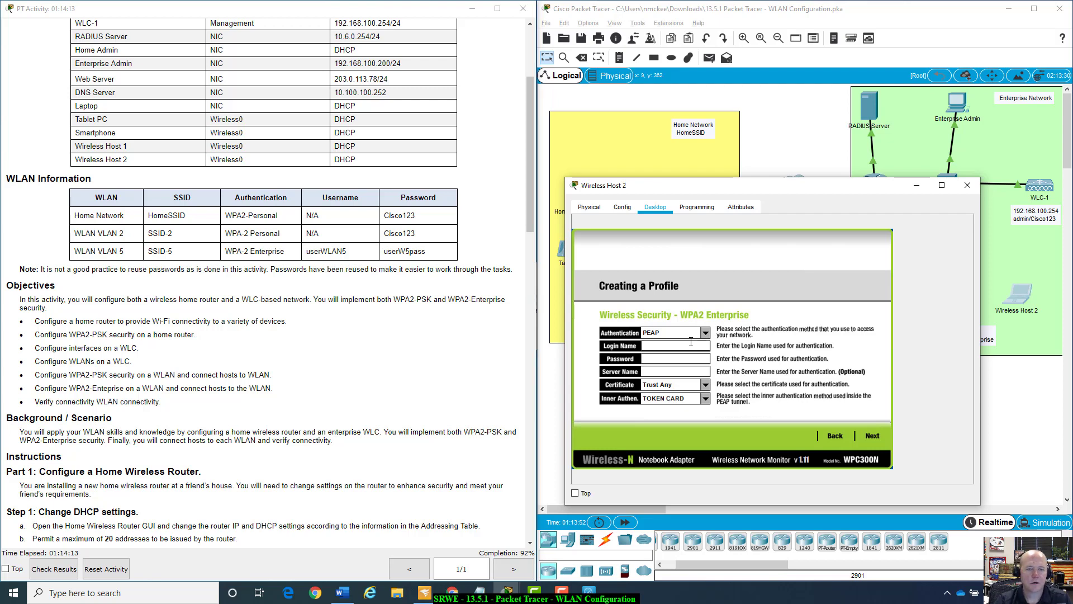
type("user")
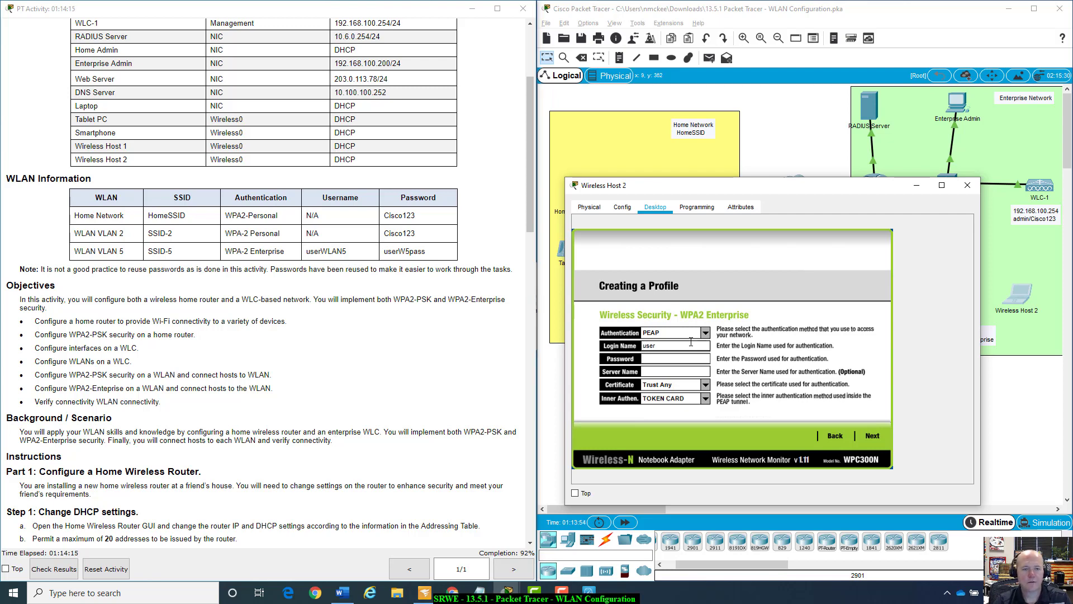
type("W")
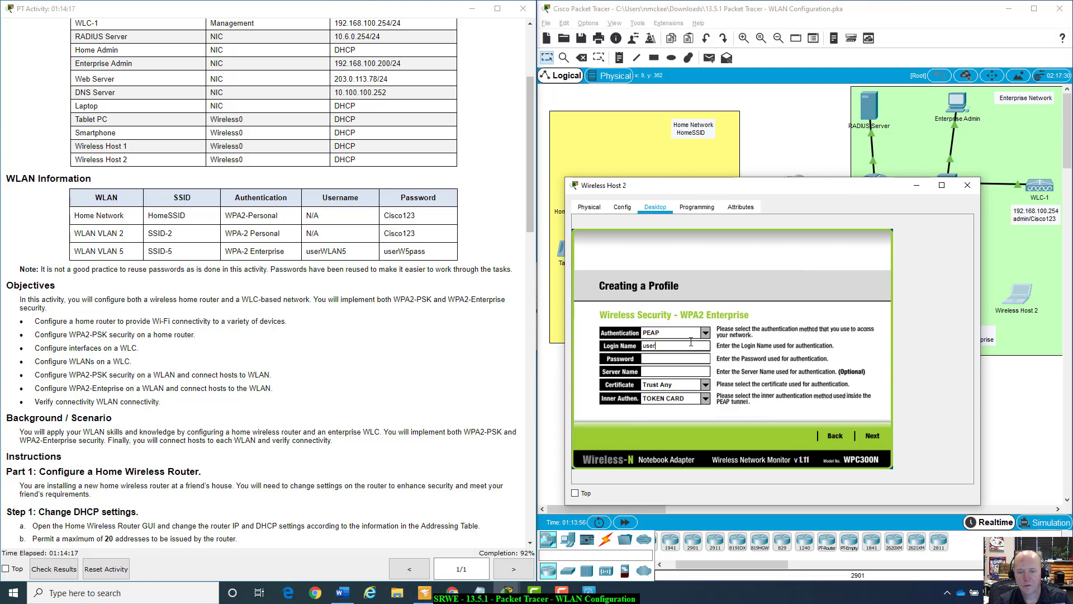
type("LAN5")
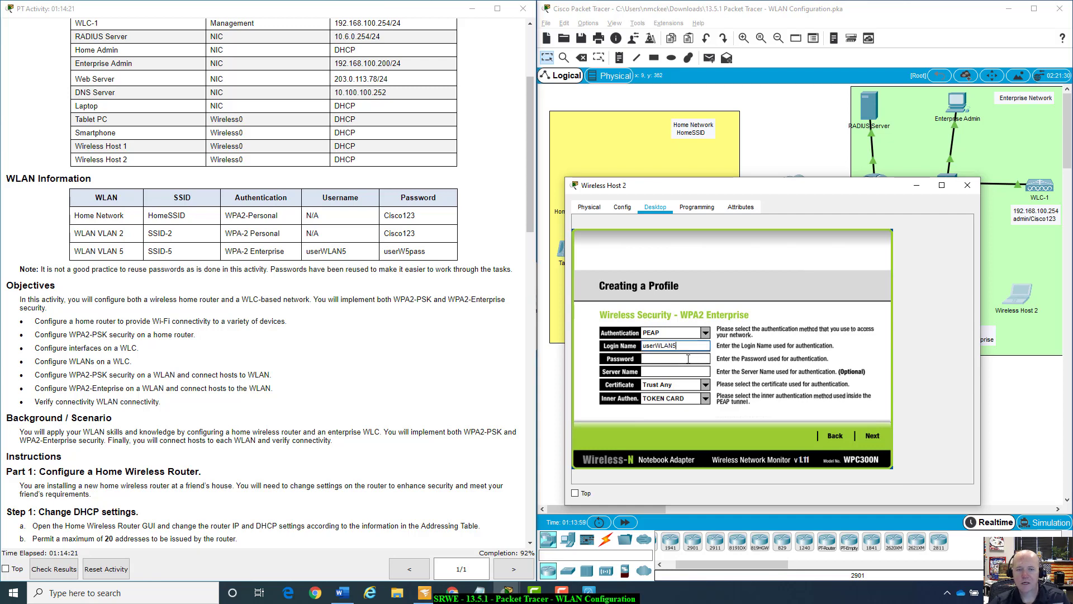
left_click(689, 360)
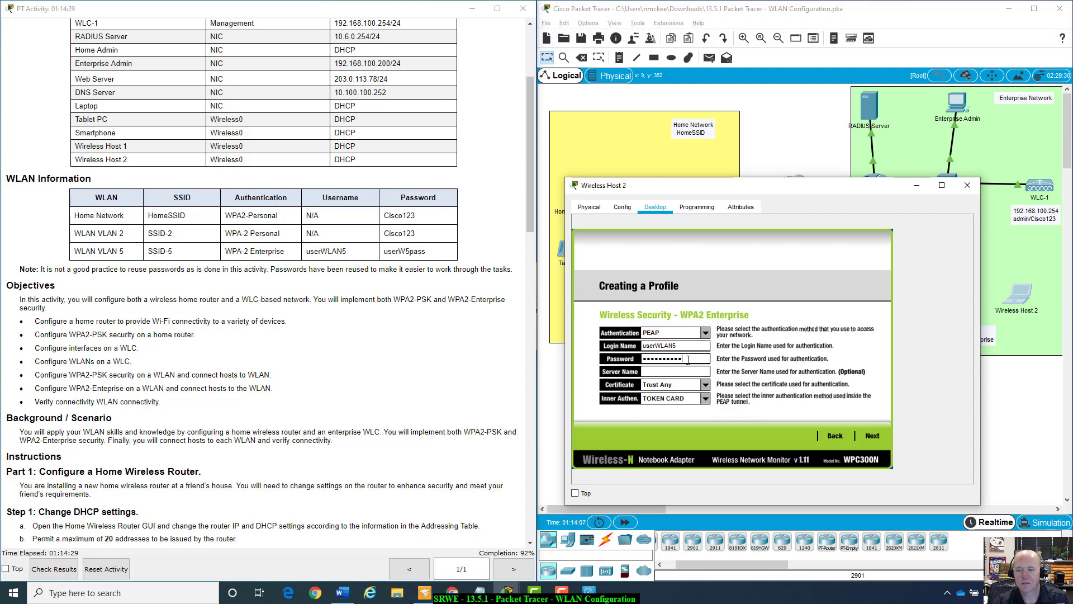
left_click(873, 436)
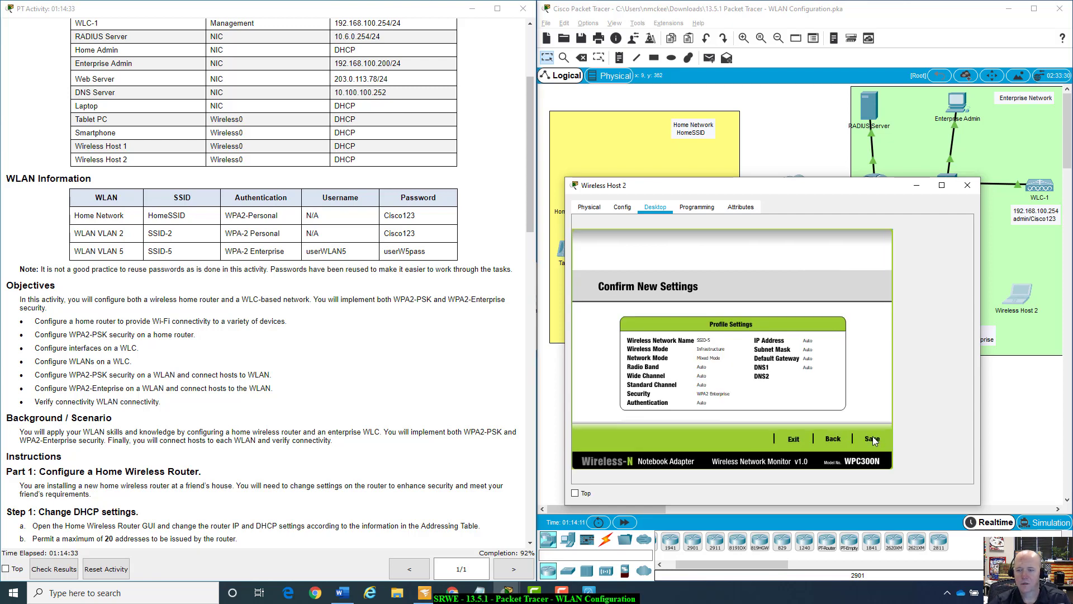
Save the SSID-5 profile and connect Wireless Host 2 to the access point.
left_click(873, 437)
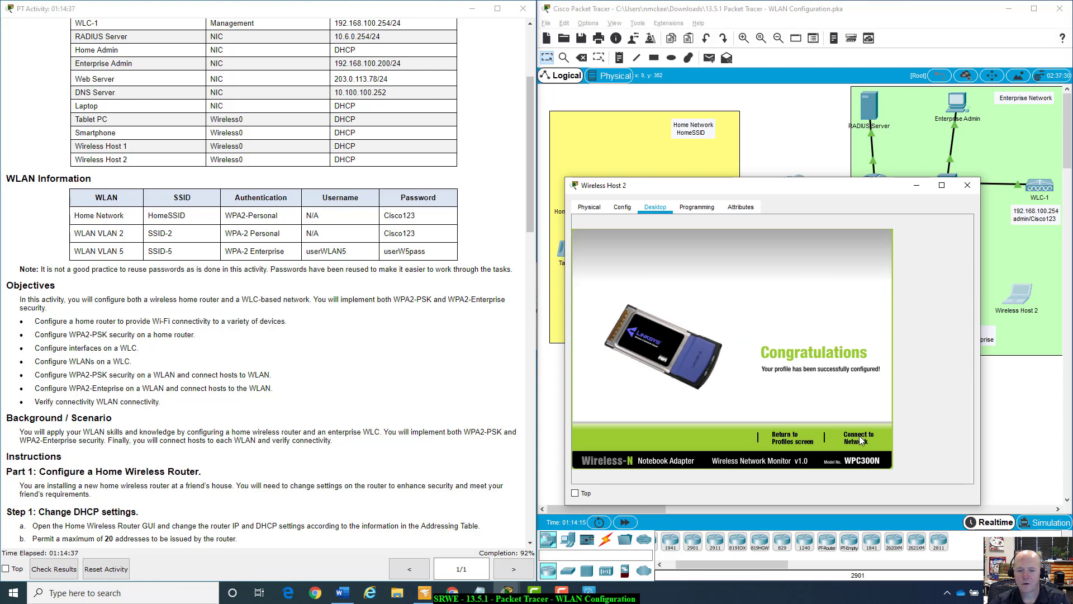
left_click(860, 439)
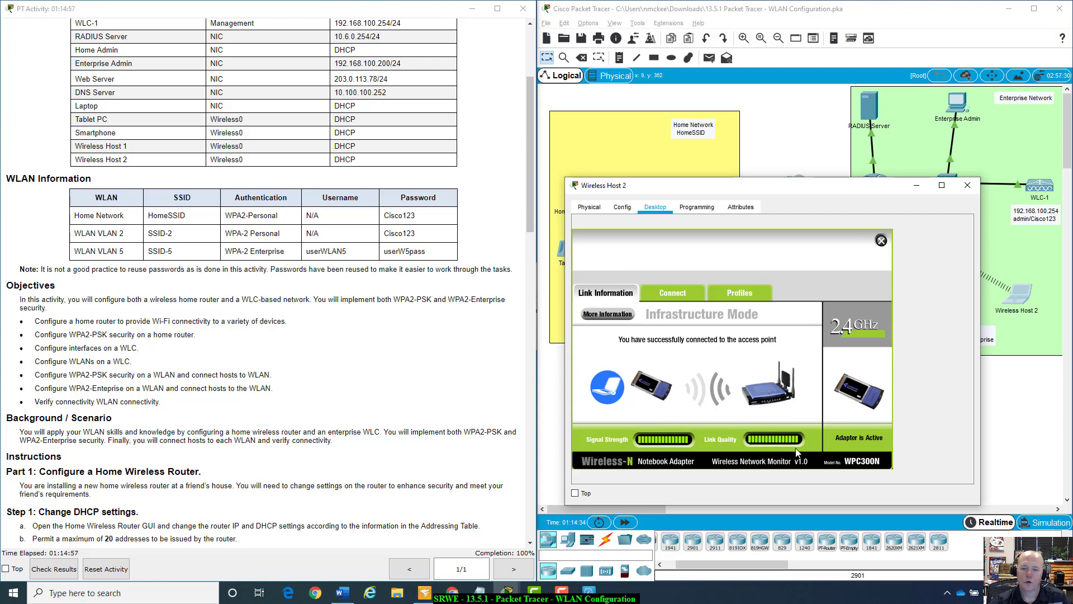
left_click_drag(812, 190, 833, 132)
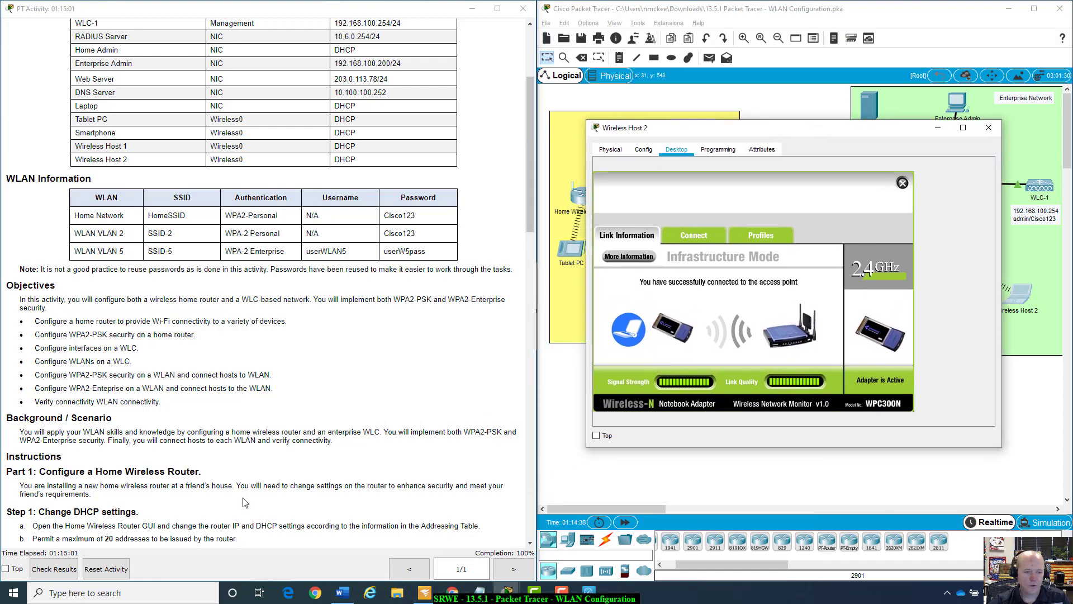
scroll(374, 440, "down", 5)
scroll(422, 440, "down", 18)
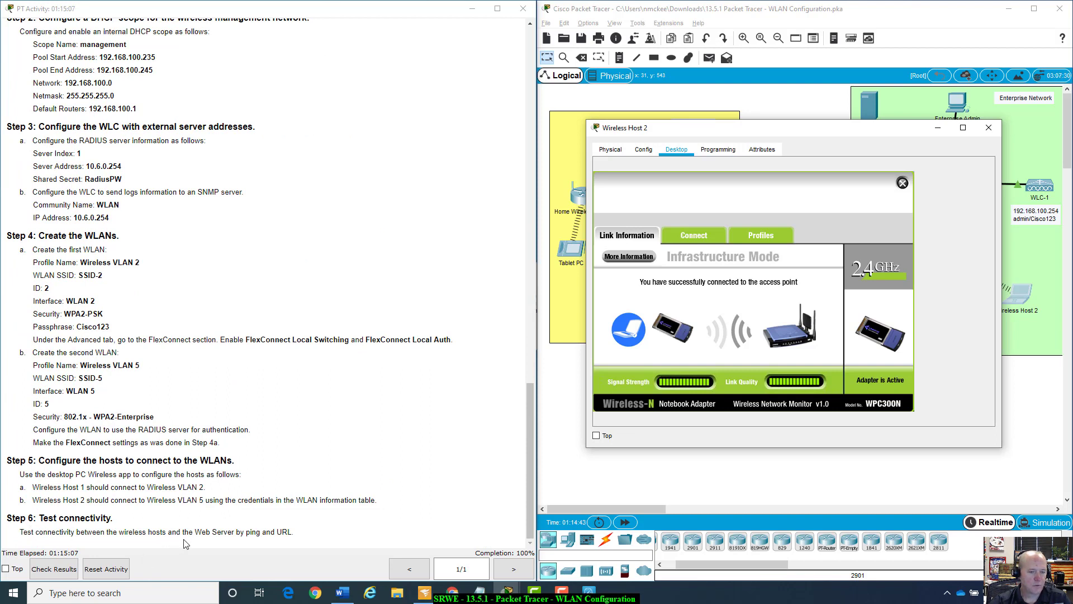
left_click_drag(797, 129, 797, 277)
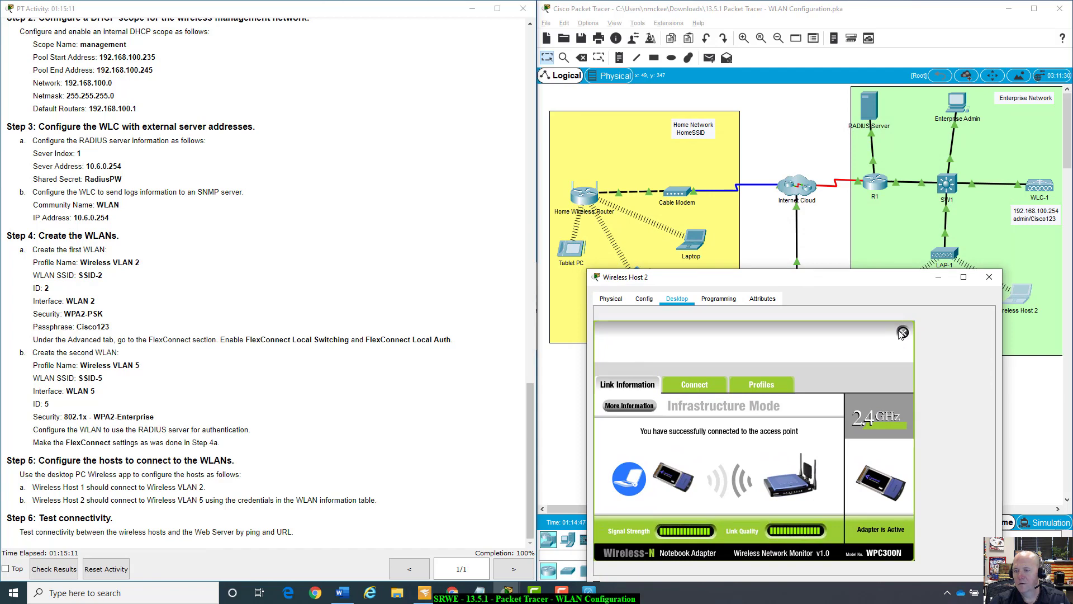
left_click(903, 332)
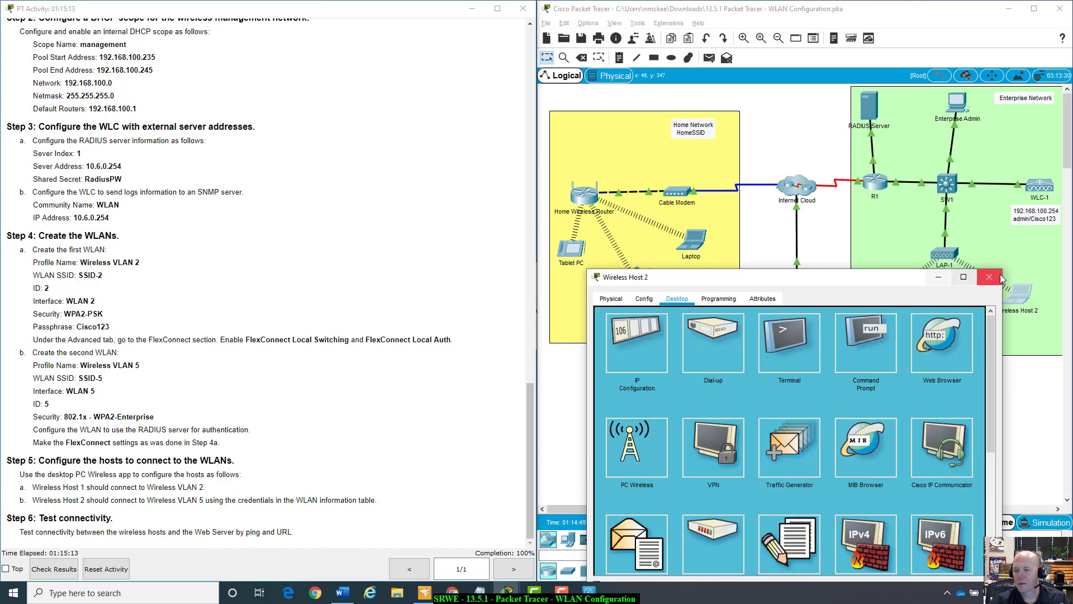
left_click_drag(896, 286, 936, 293)
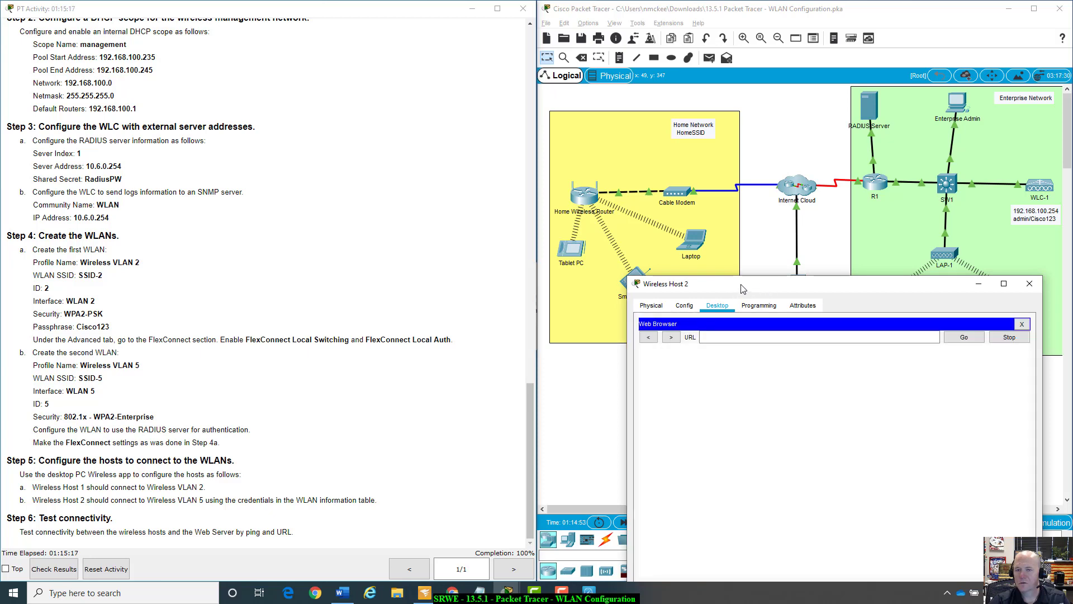
left_click_drag(740, 284, 777, 407)
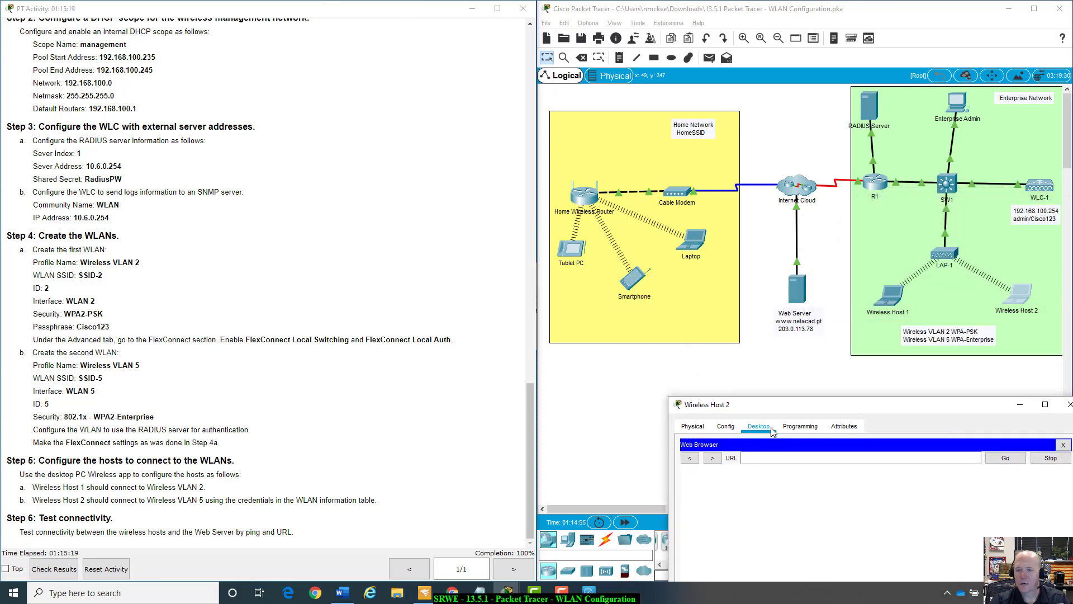
left_click(778, 460)
type("www.")
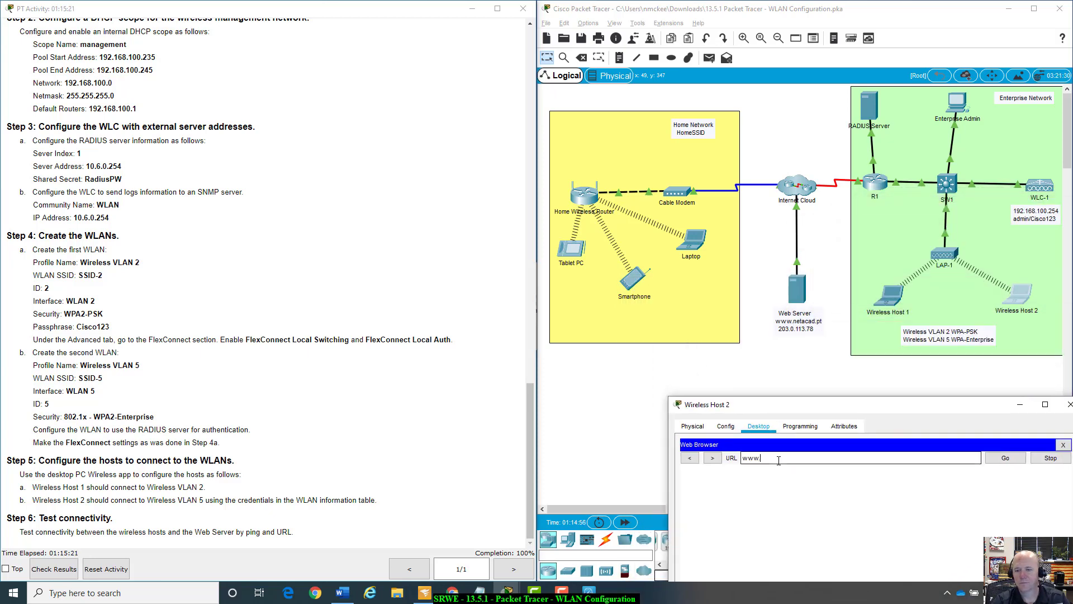
type("netacad.p")
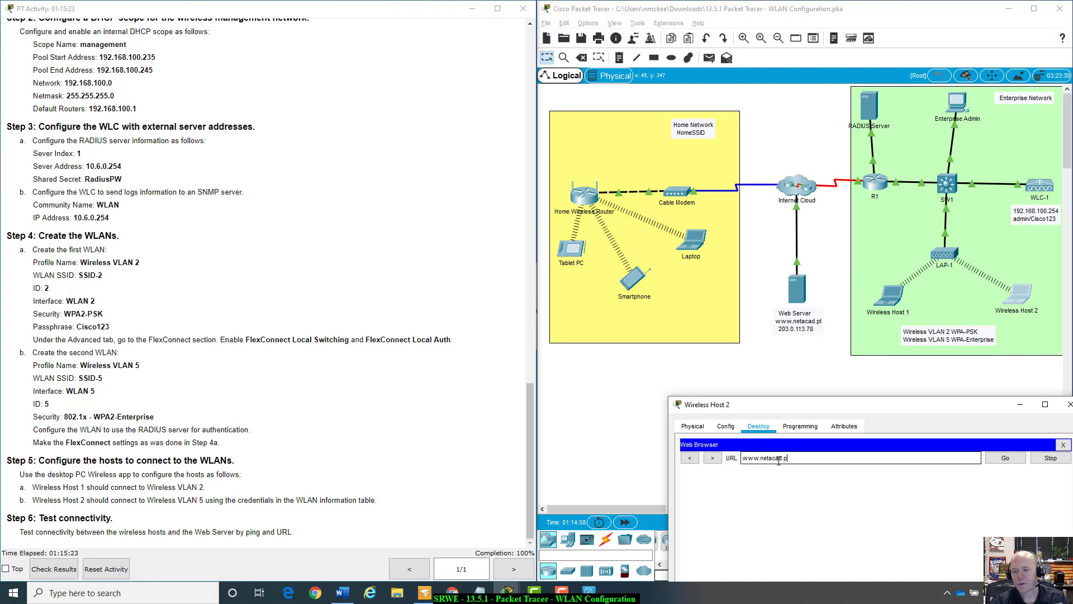
type("ttp://")
key("Return")
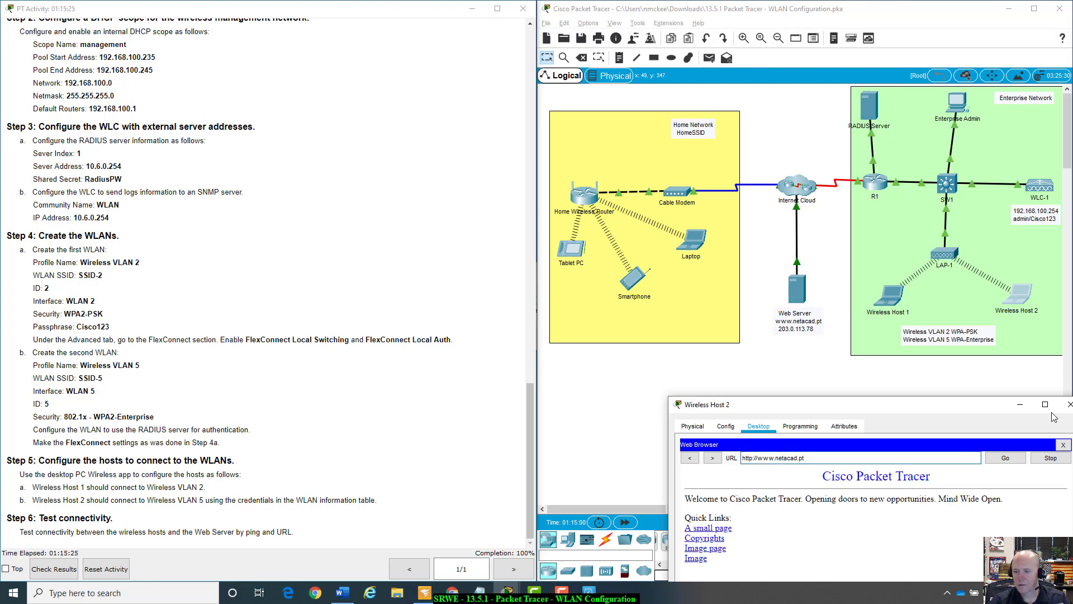
left_click_drag(1004, 404, 977, 397)
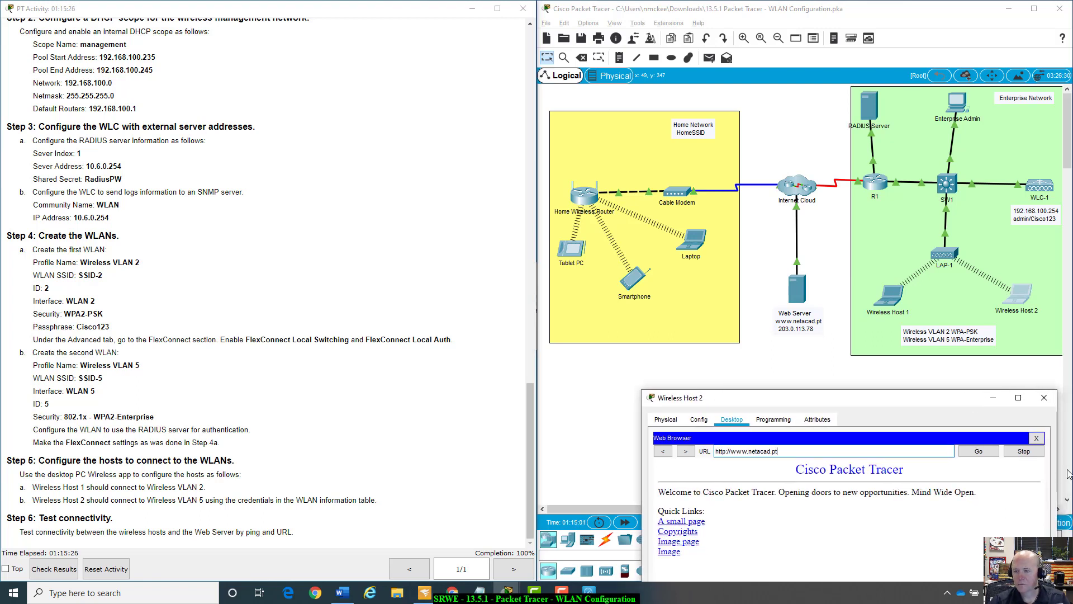
left_click(1037, 438)
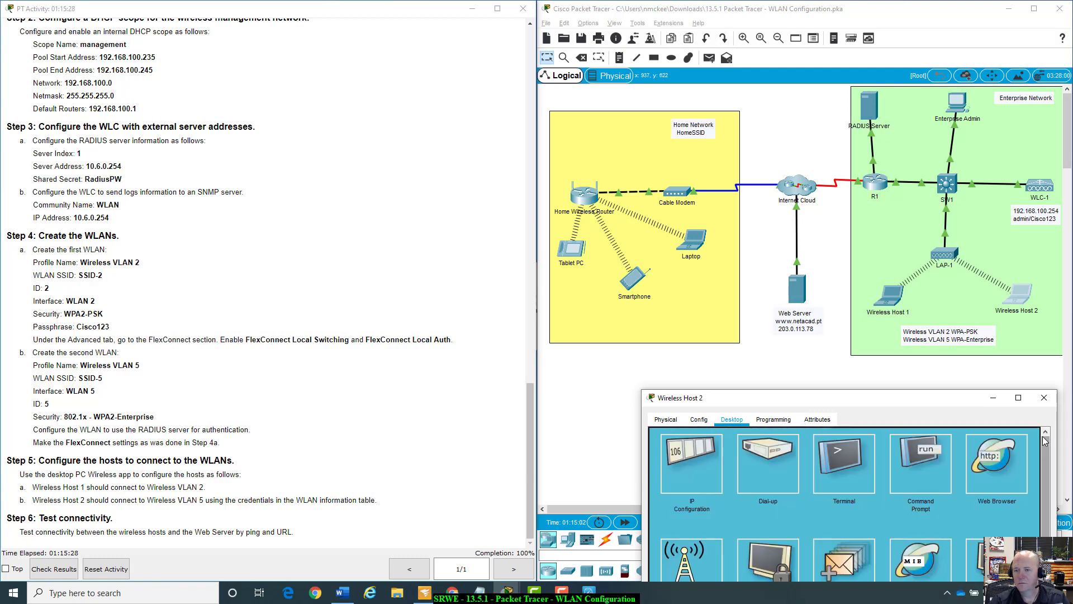
left_click(1044, 397)
left_click(889, 294)
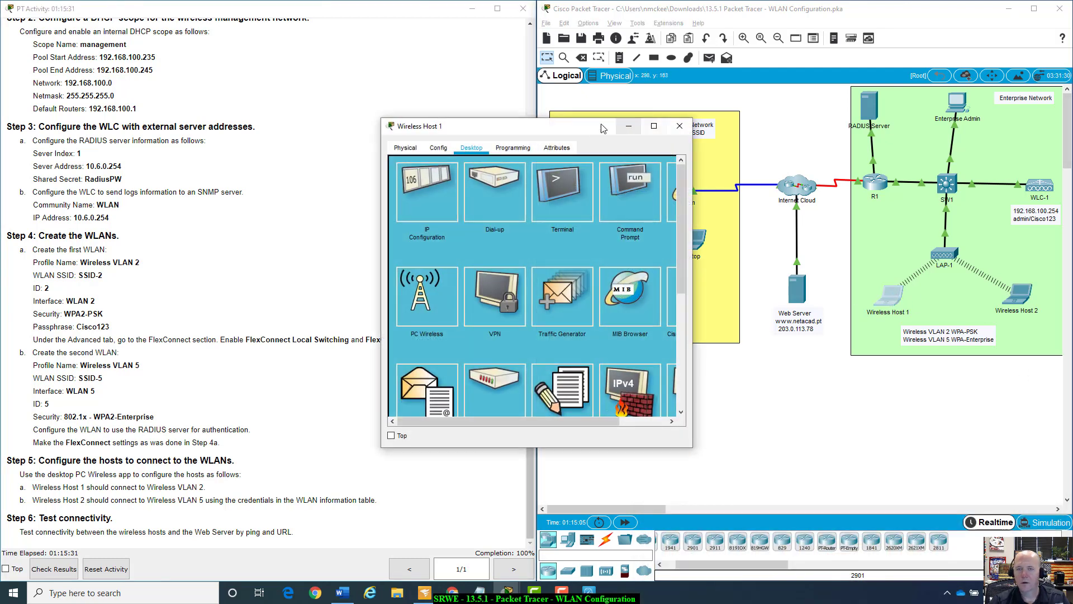
left_click_drag(603, 128, 969, 357)
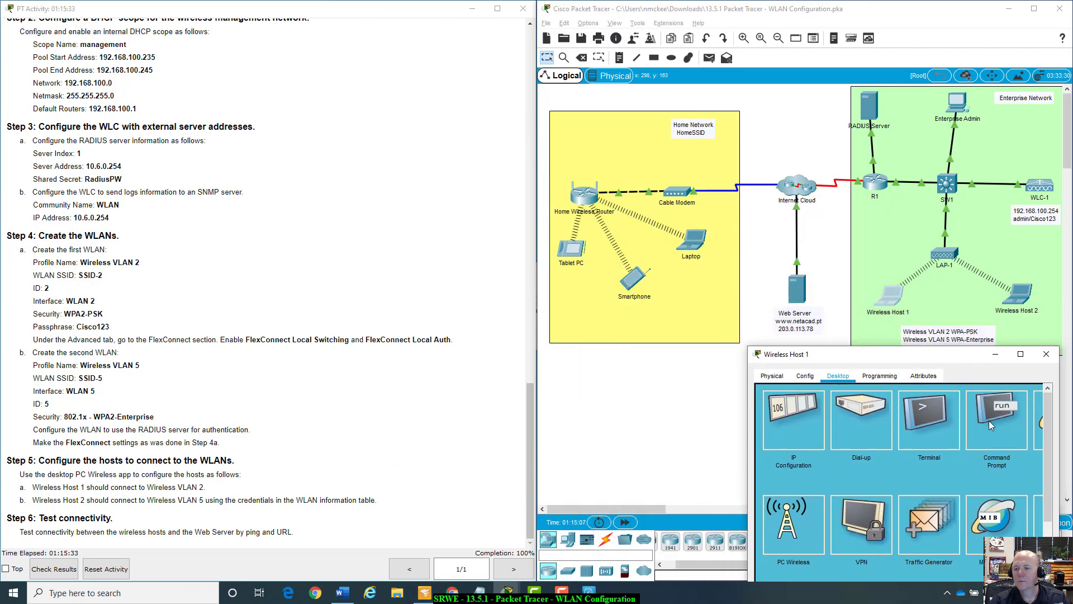
left_click(1040, 424)
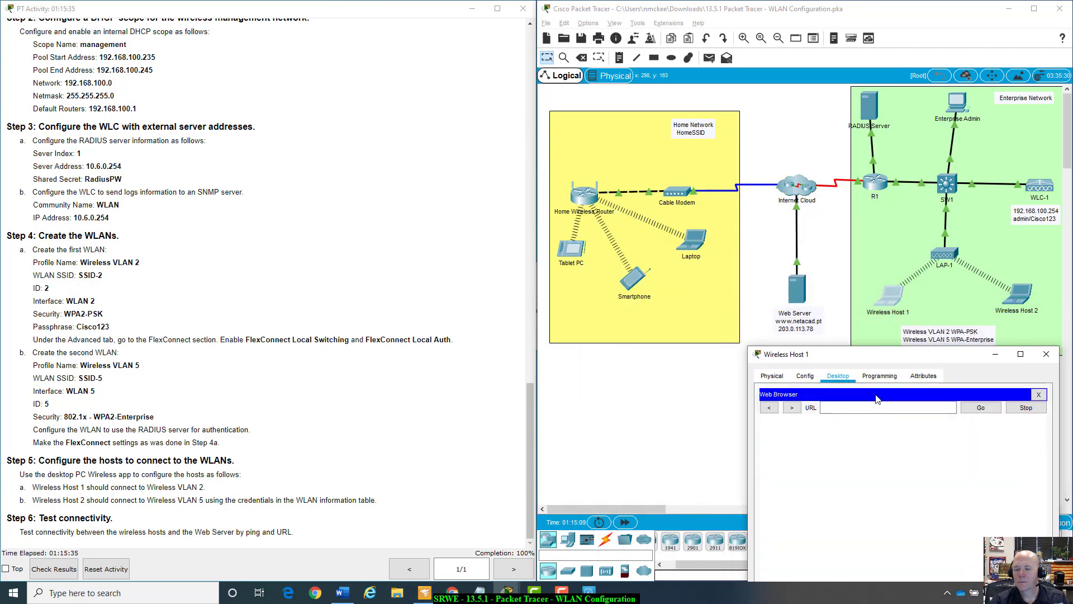
left_click(871, 409)
type("www")
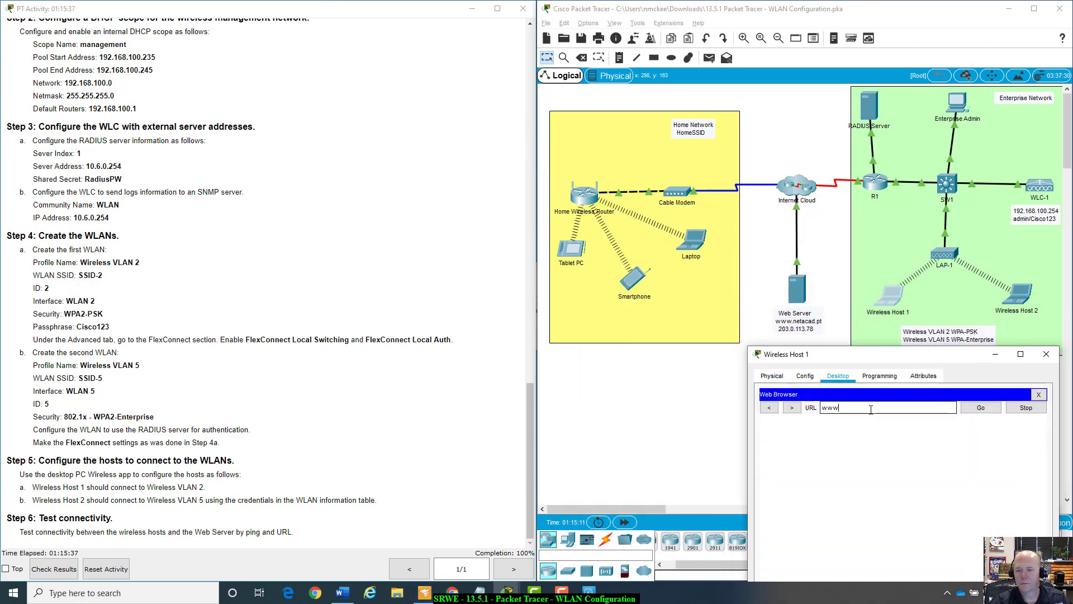
type(".netacad")
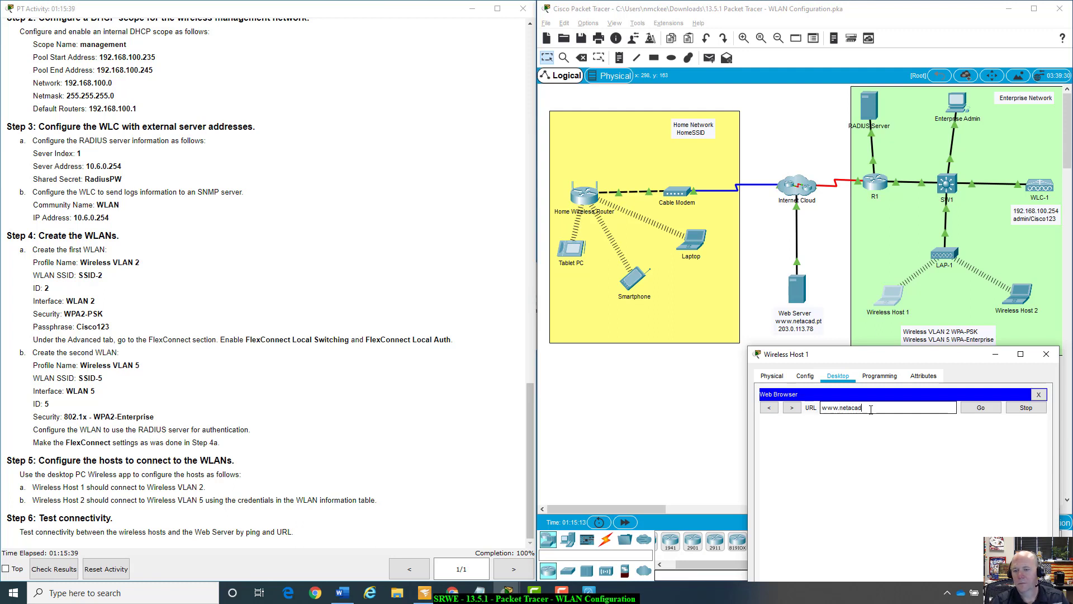
type(".pt")
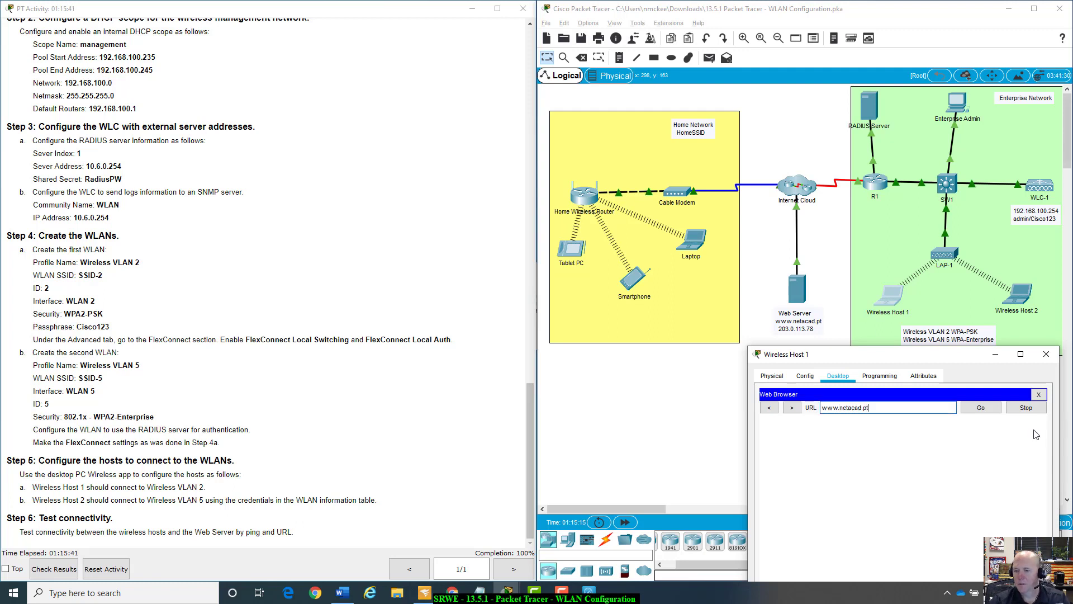
left_click(979, 407)
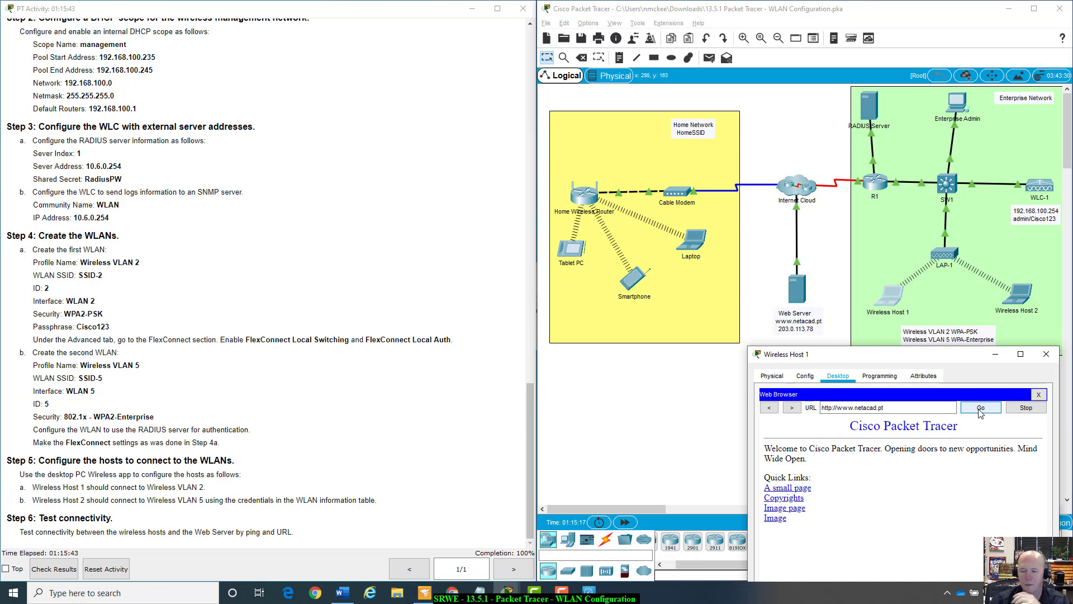
left_click(1039, 396)
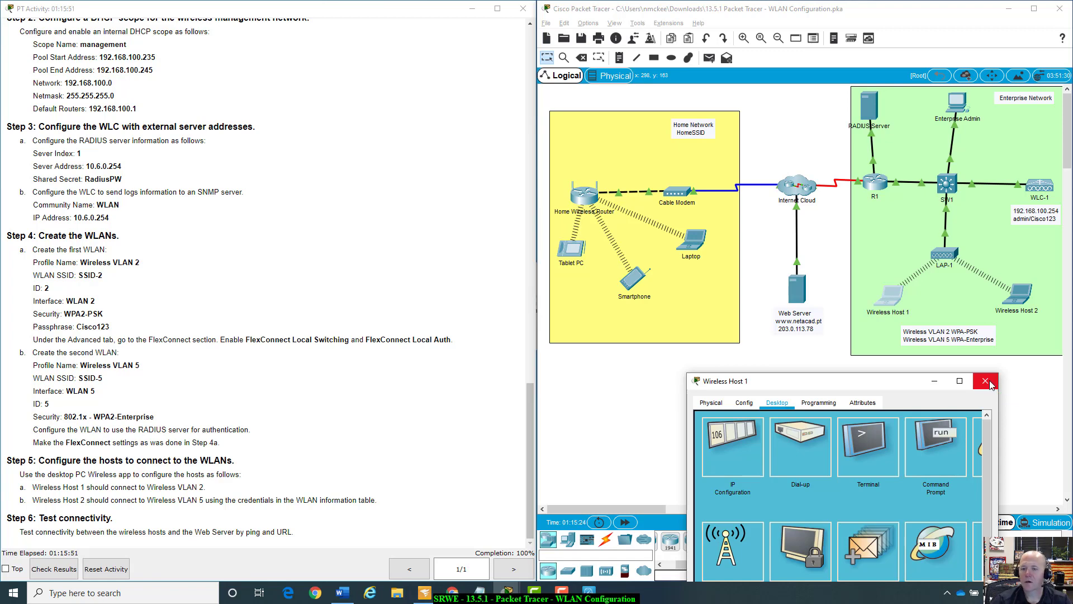
Close the Wireless Host 1 window and switch over to Chrome.
left_click(987, 382)
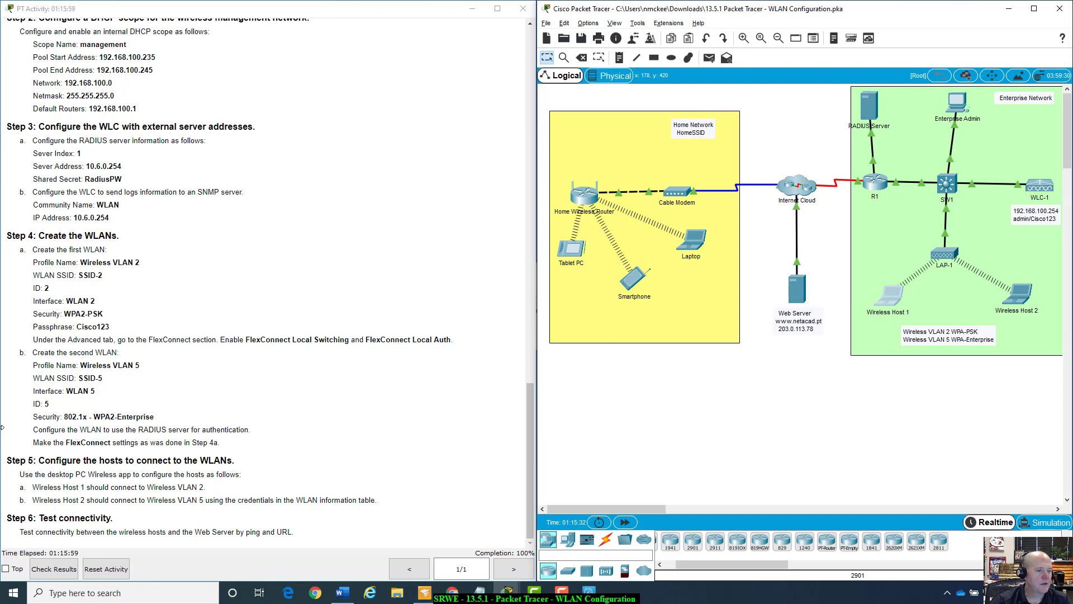
key("alt+Tab")
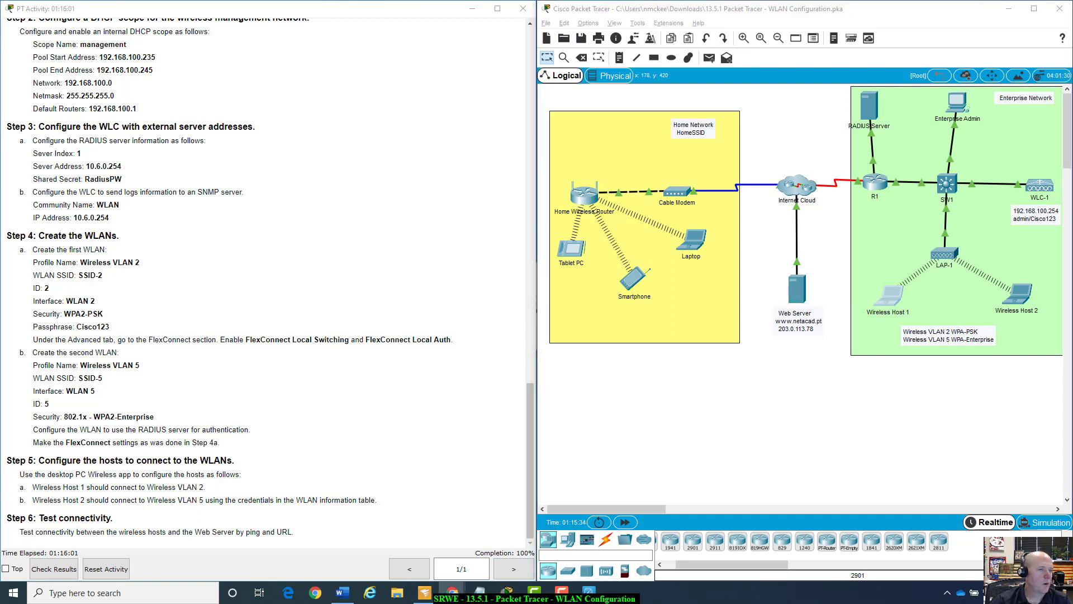